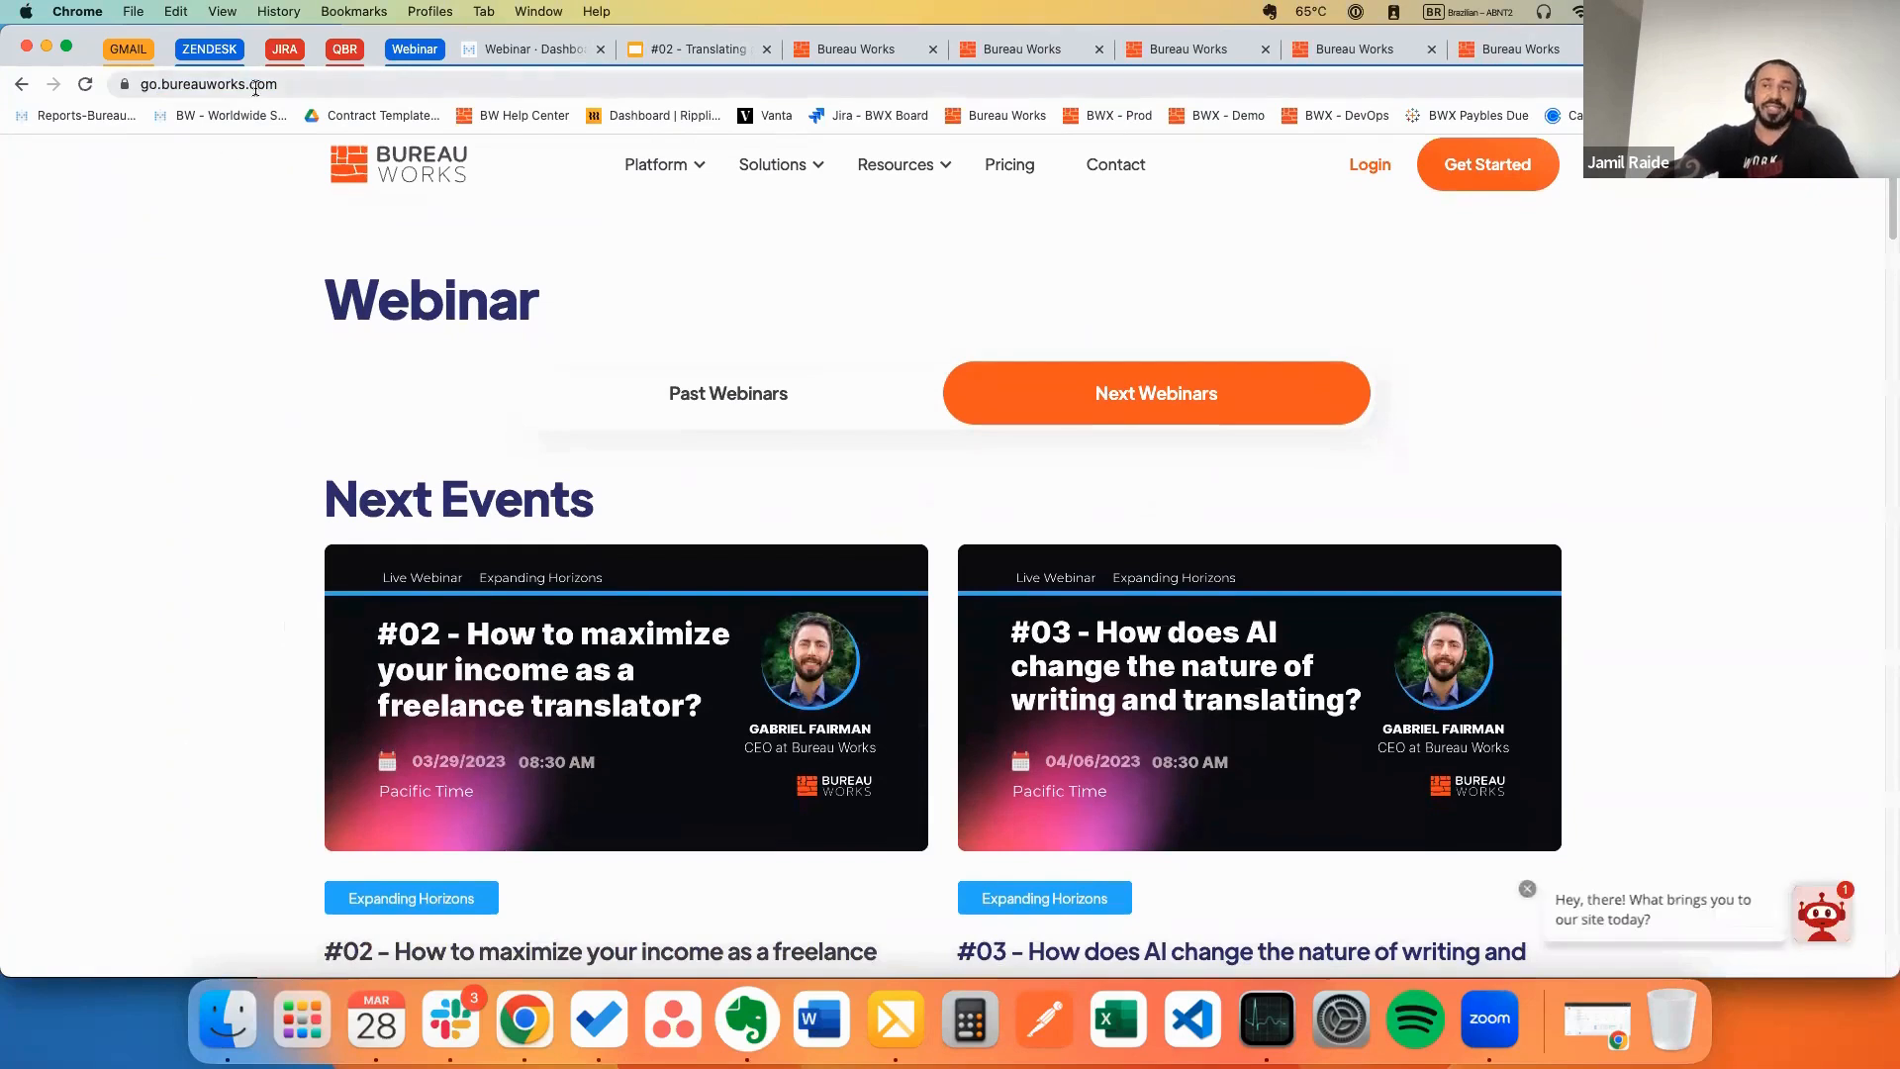
Step: Copy the webinar page address and scroll through the upcoming webinars
left_click(245, 86)
key("super+c")
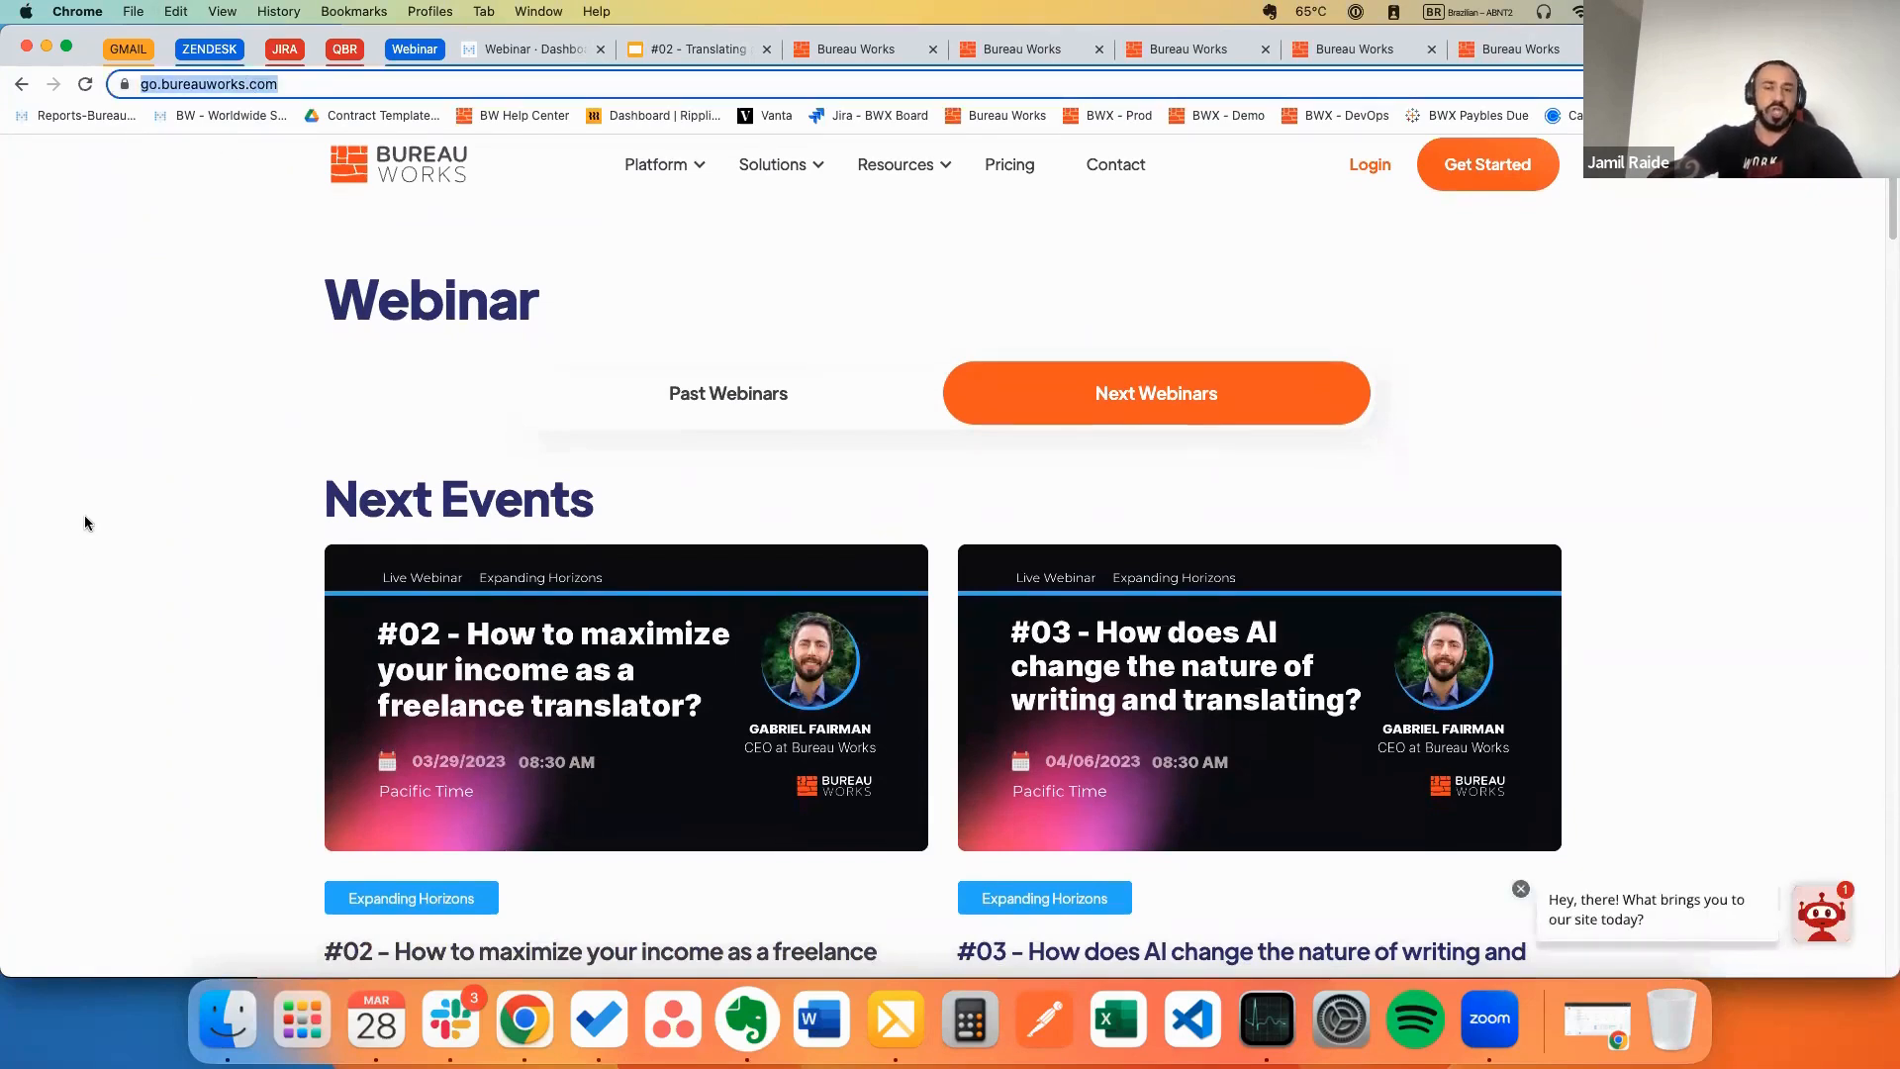
scroll(271, 685, "down", 5)
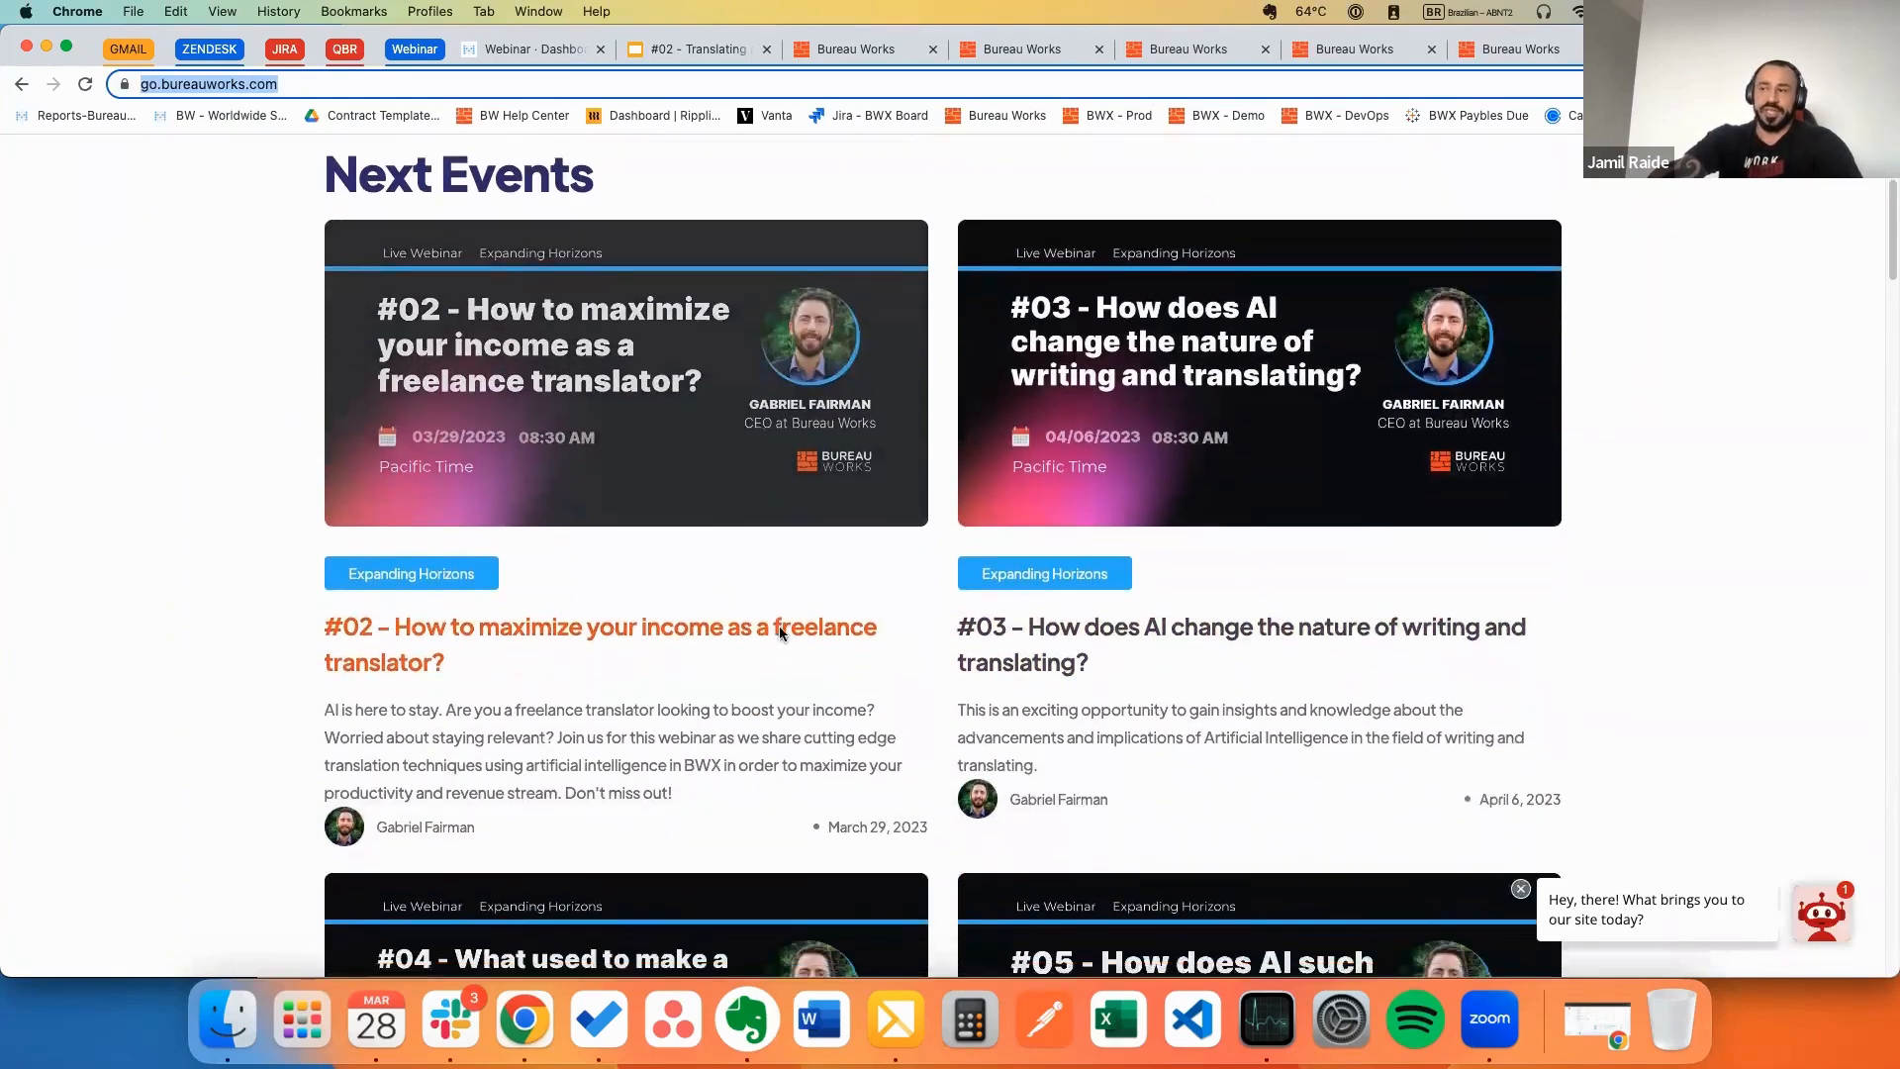
scroll(780, 626, "down", 15)
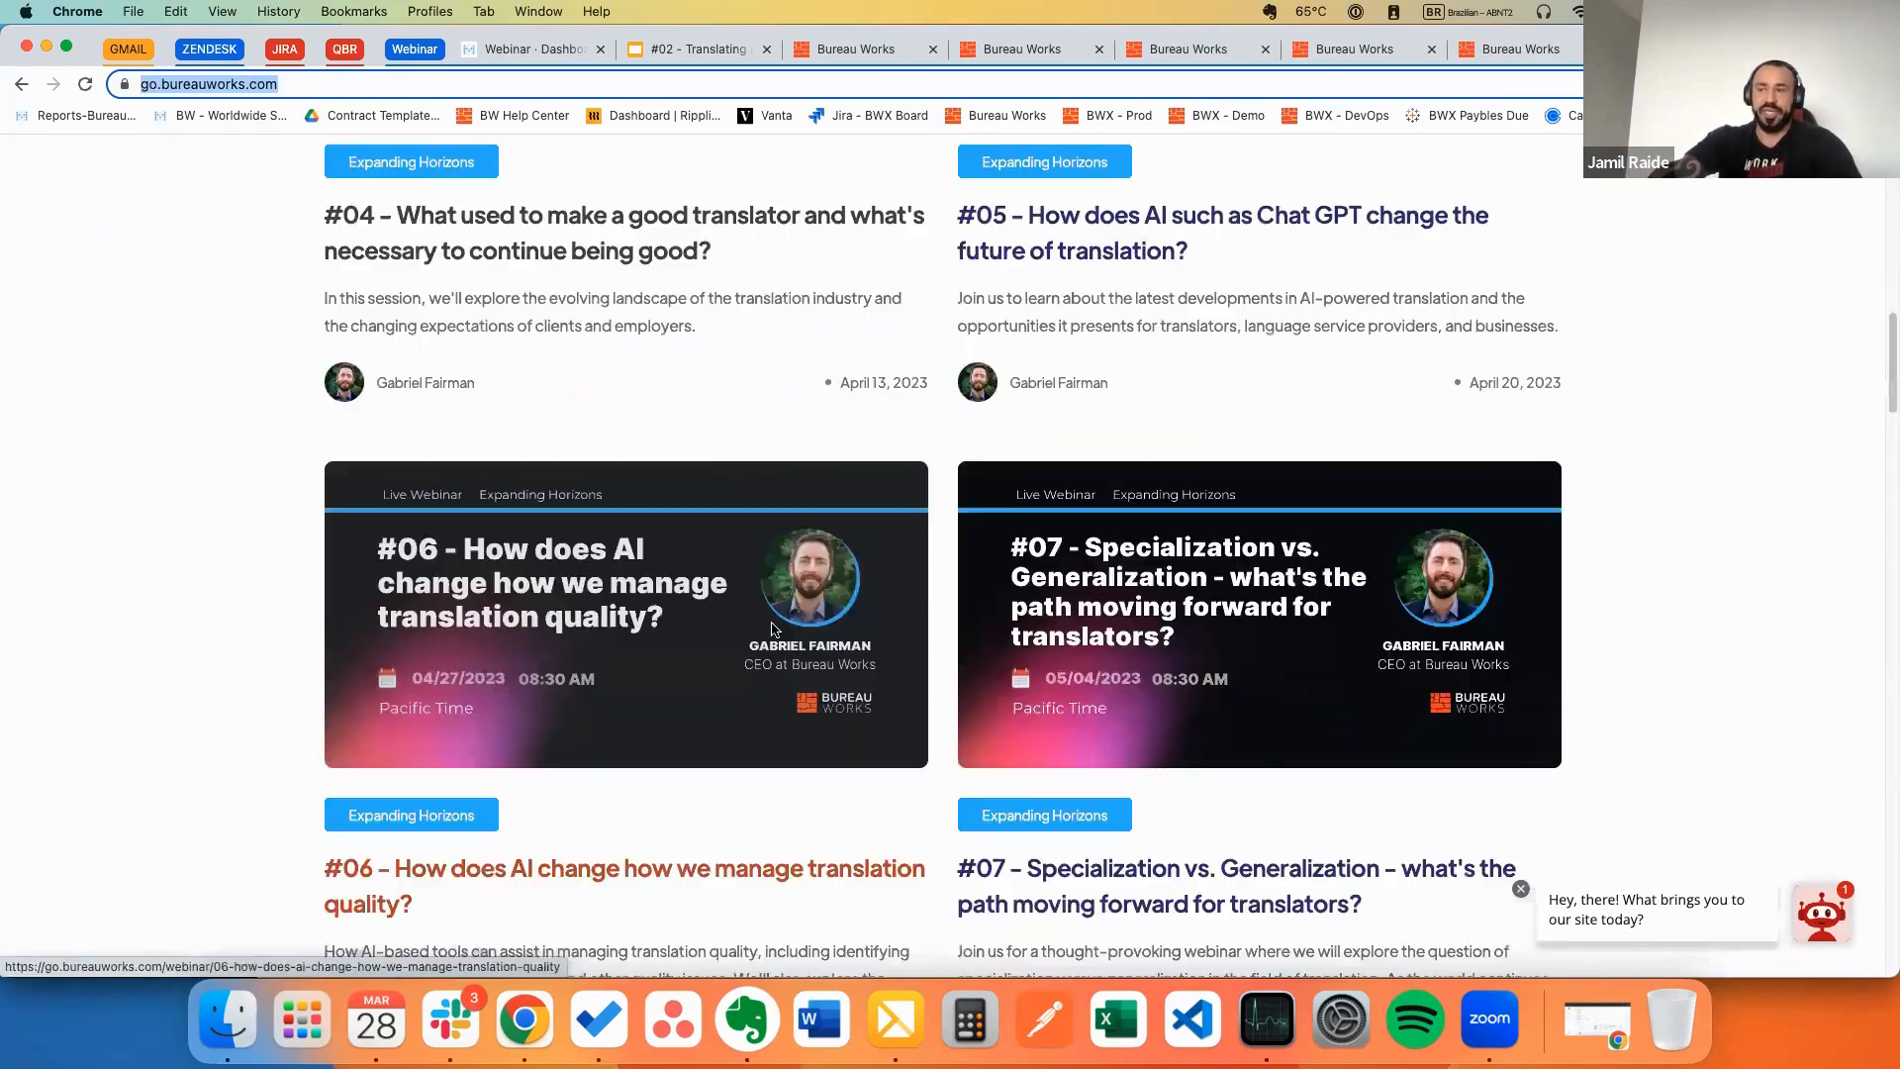
scroll(775, 628, "down", 20)
scroll(760, 603, "up", 20)
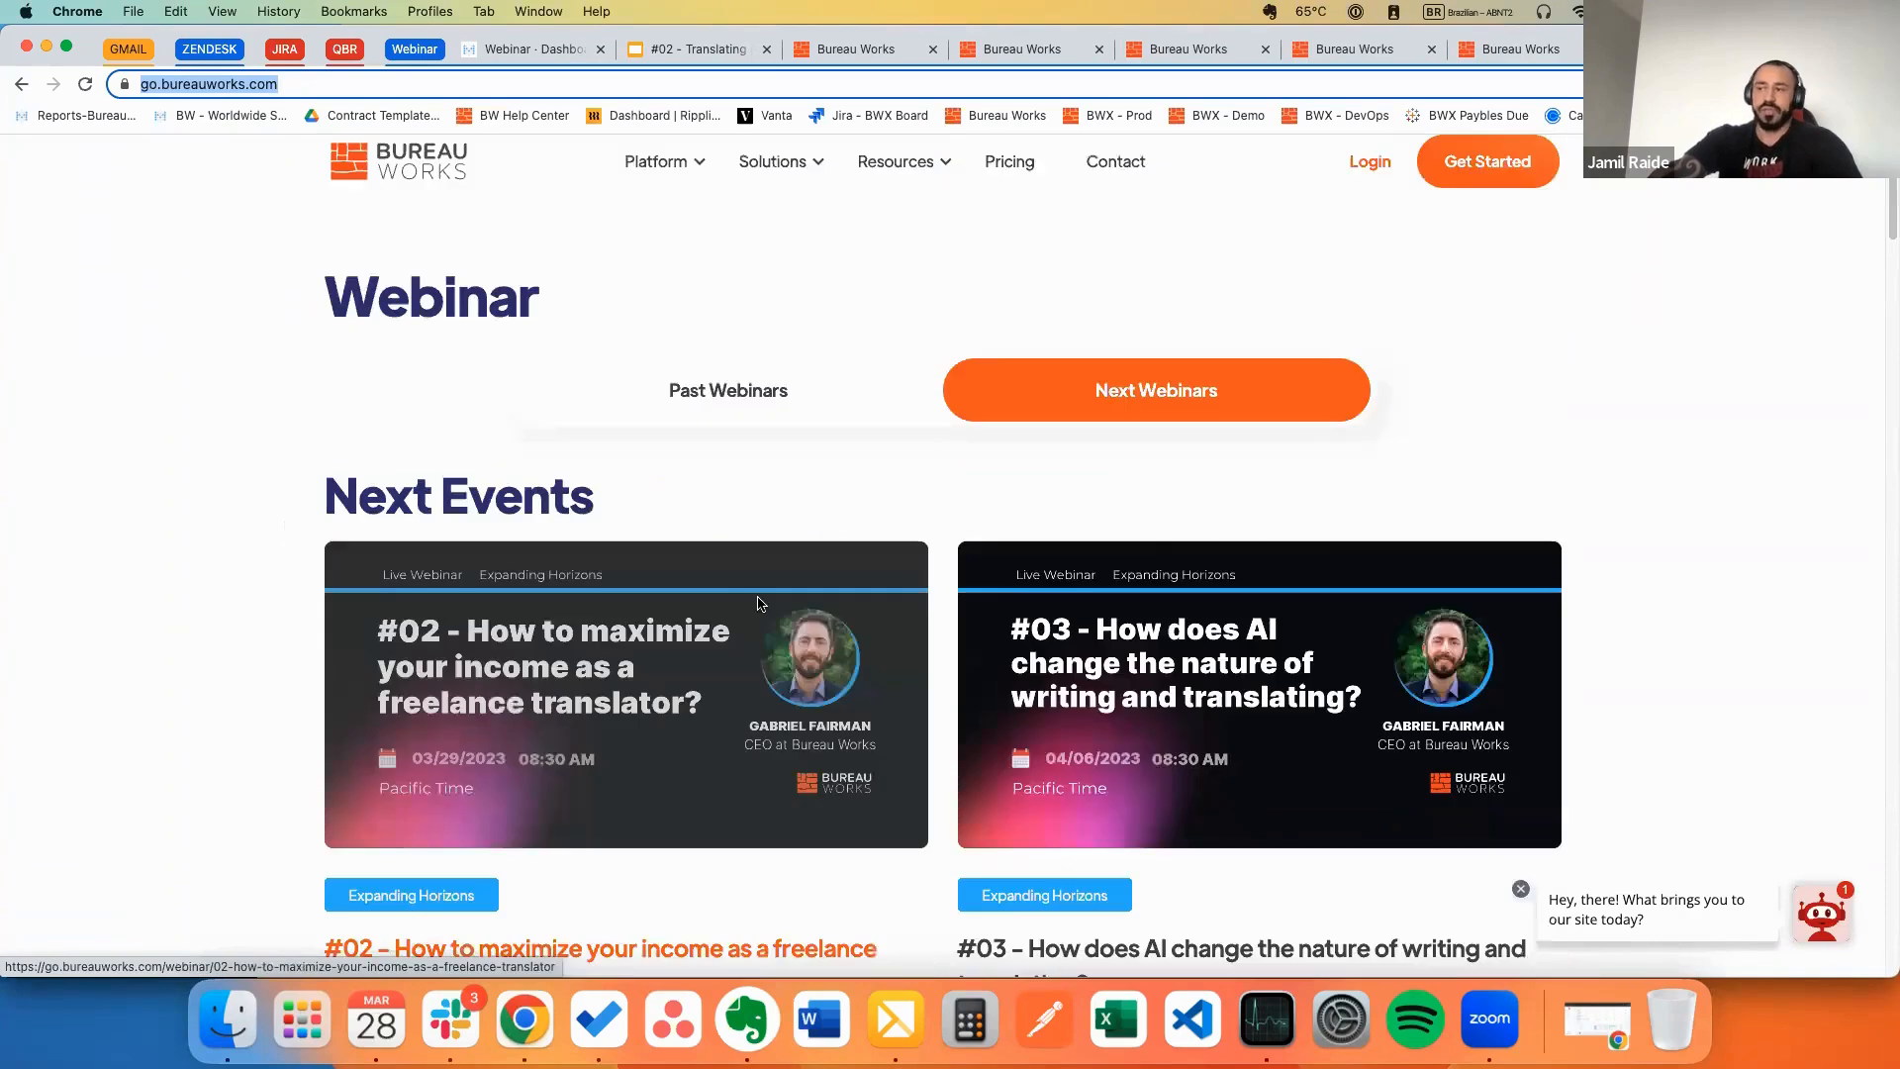
scroll(762, 592, "down", 6)
scroll(715, 416, "up", 6)
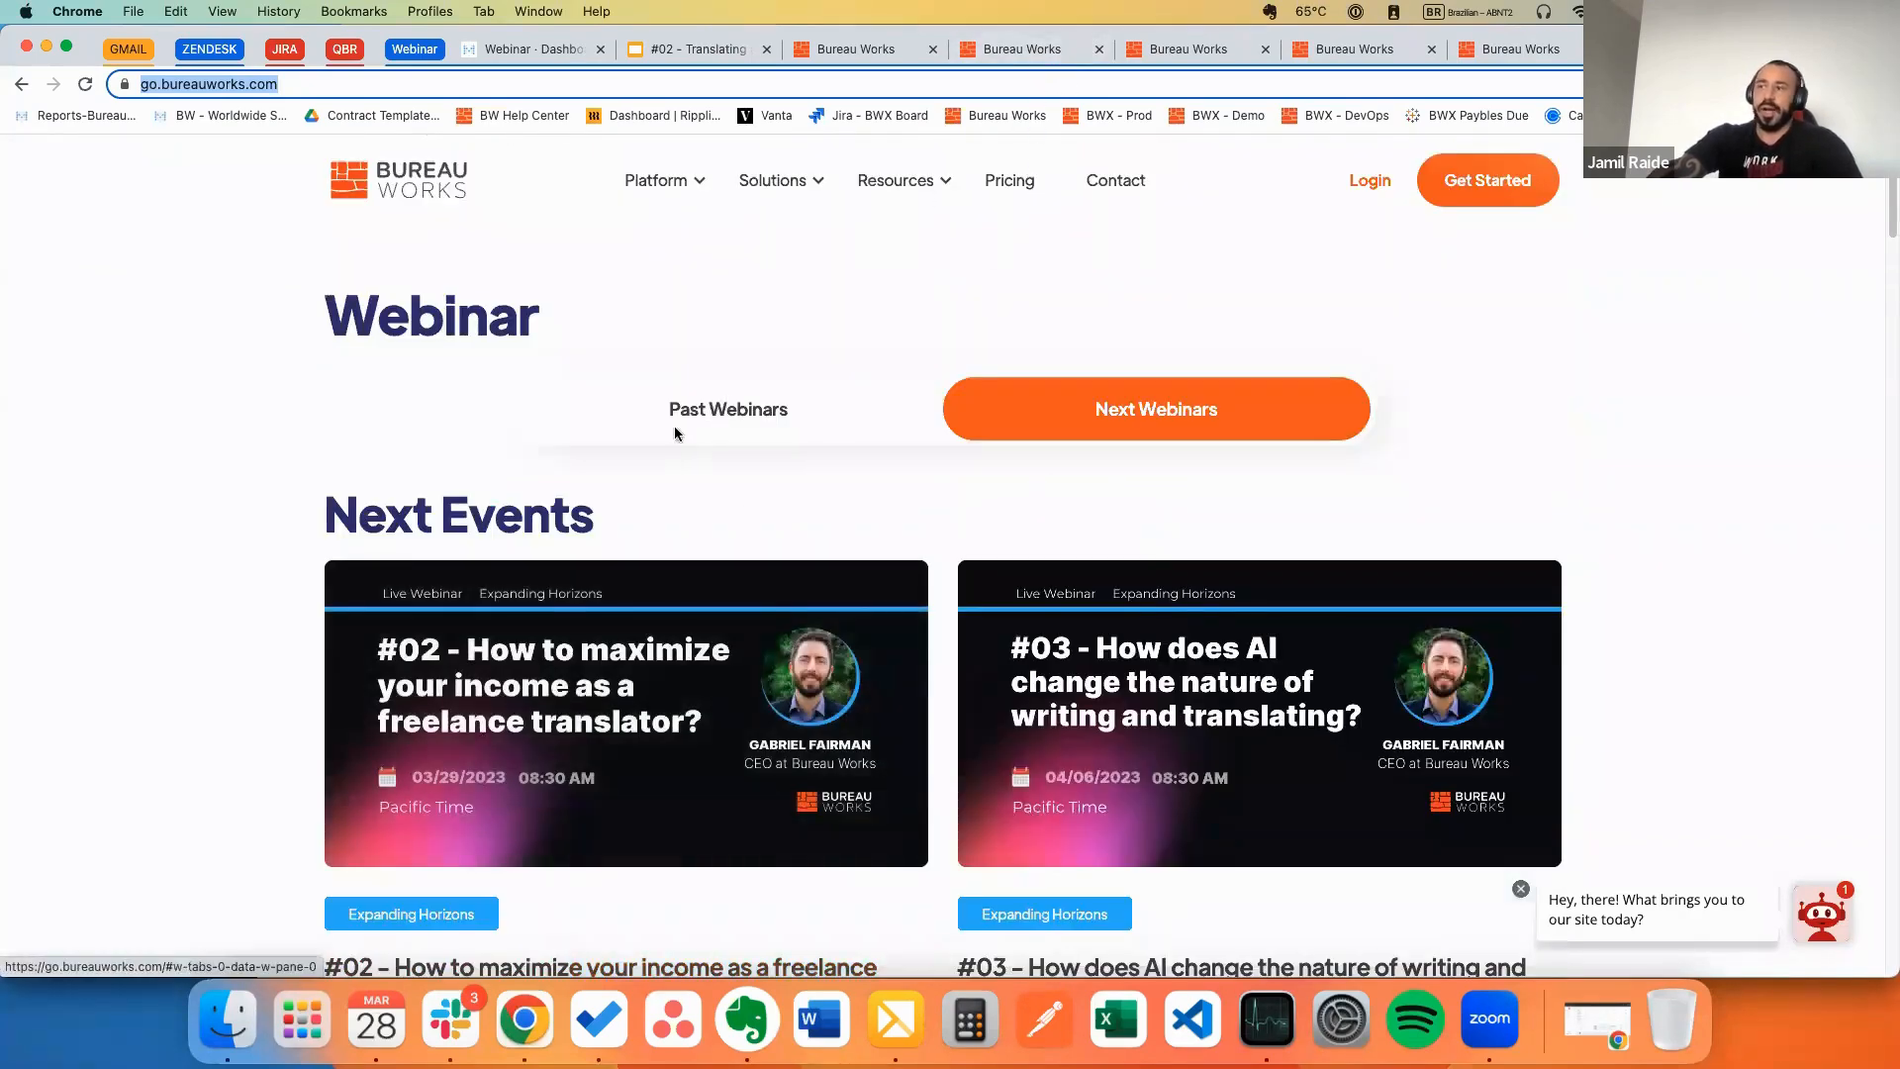
Step: Browse past webinars, view the #01 Creating and Approving projects webinar, then return to the BWX project
left_click(676, 432)
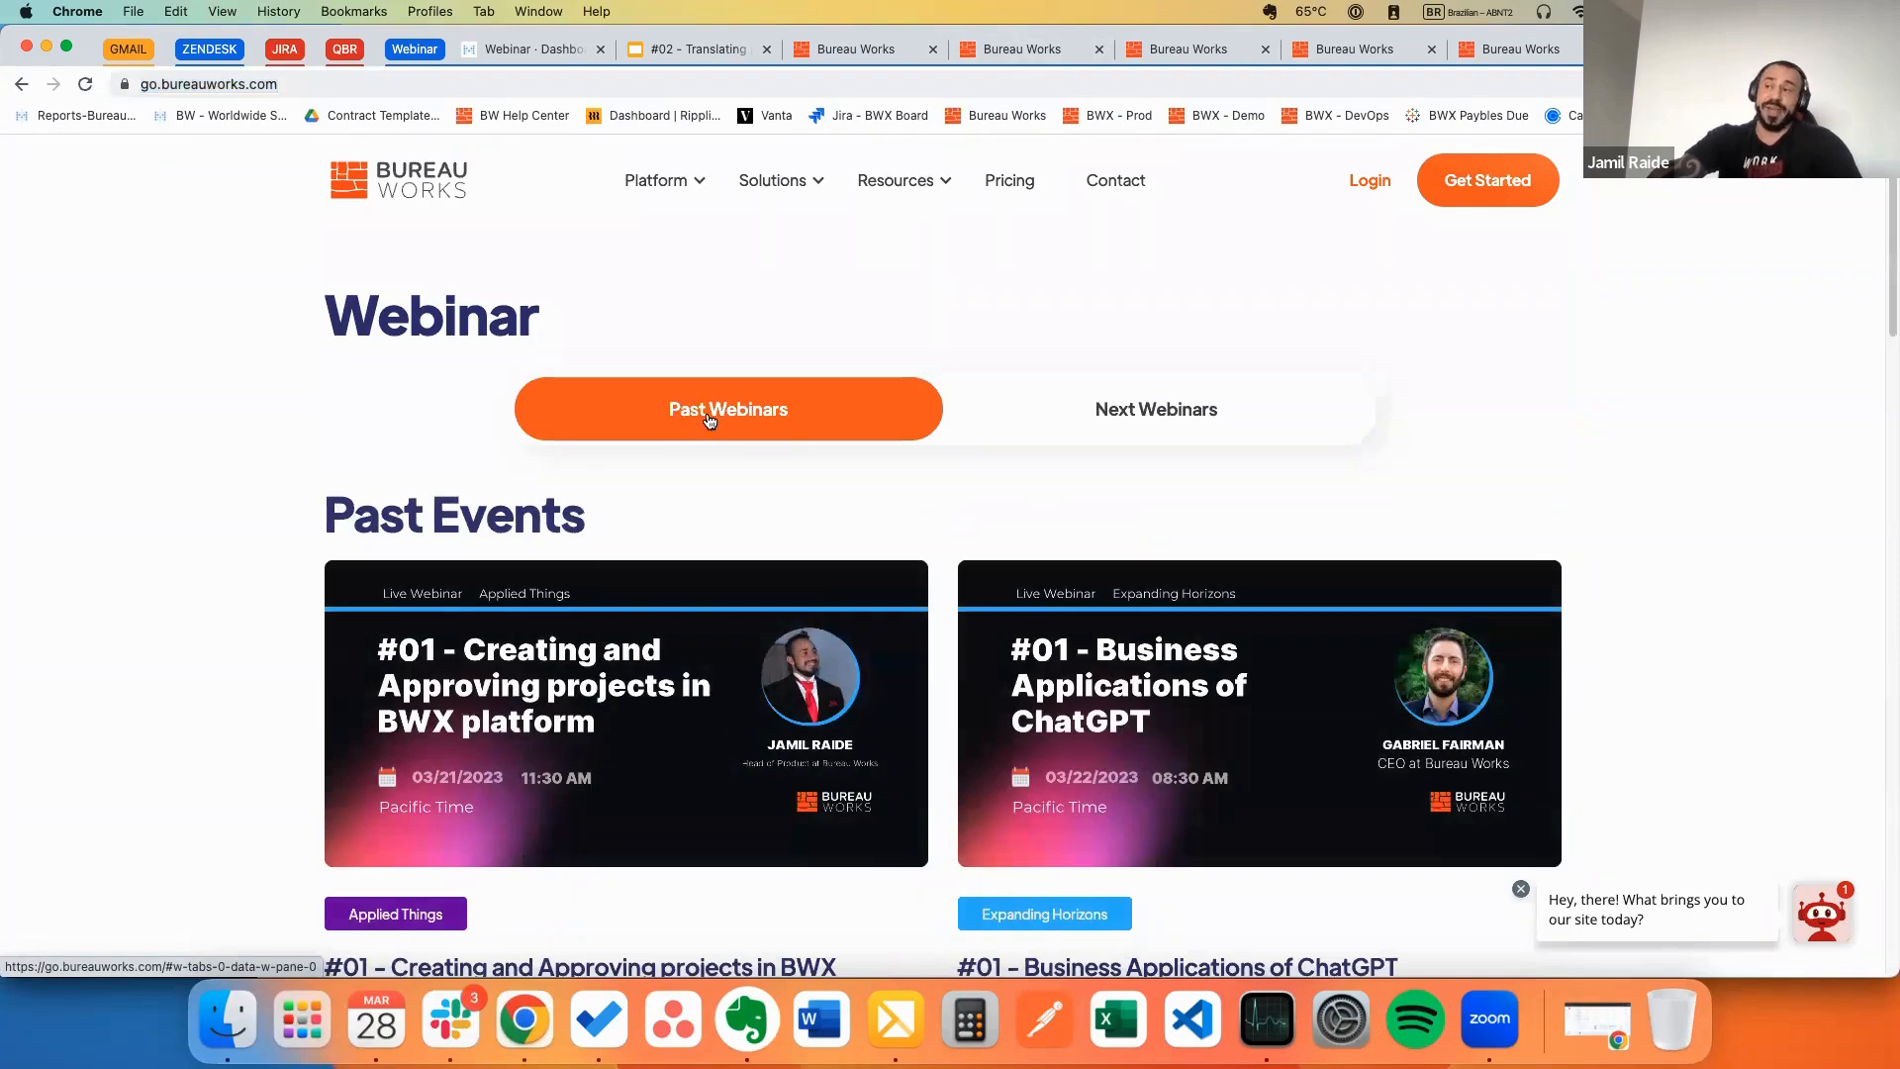
scroll(737, 594, "down", 2)
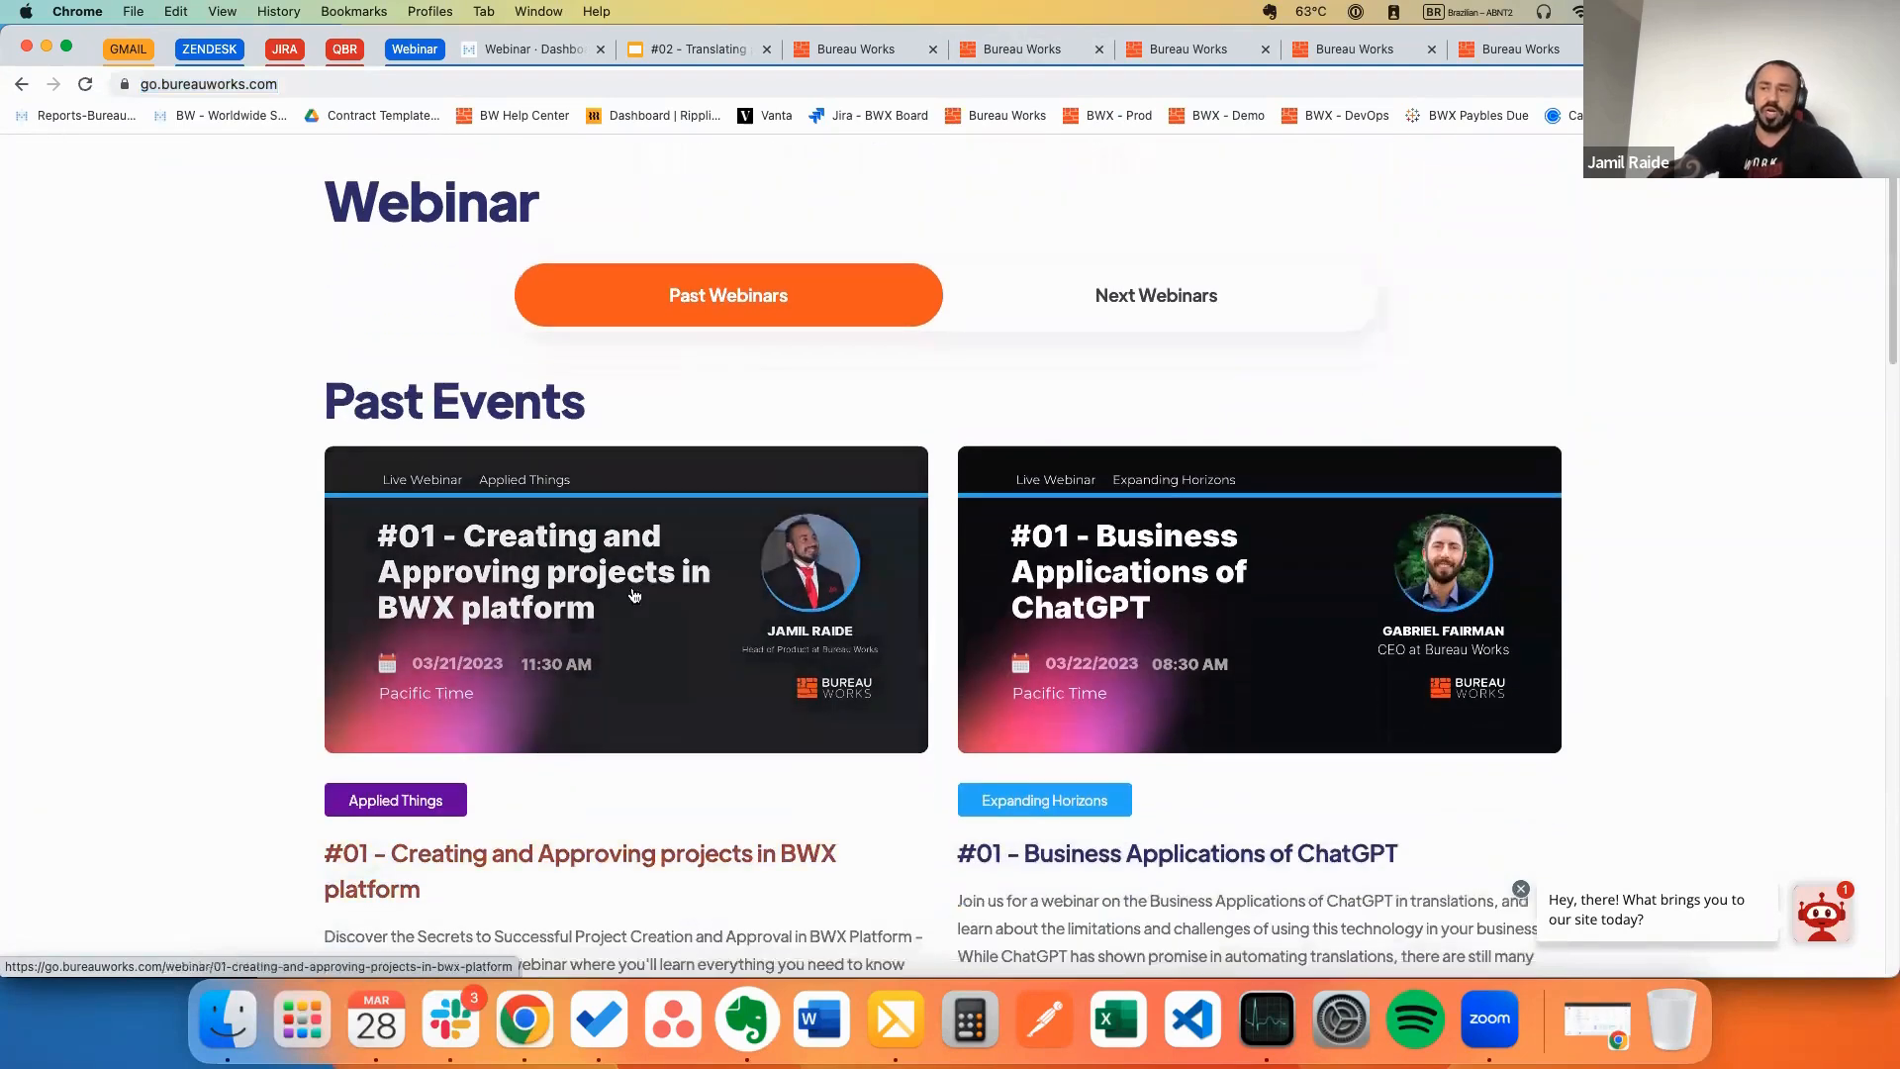
left_click(741, 606)
scroll(732, 589, "down", 5)
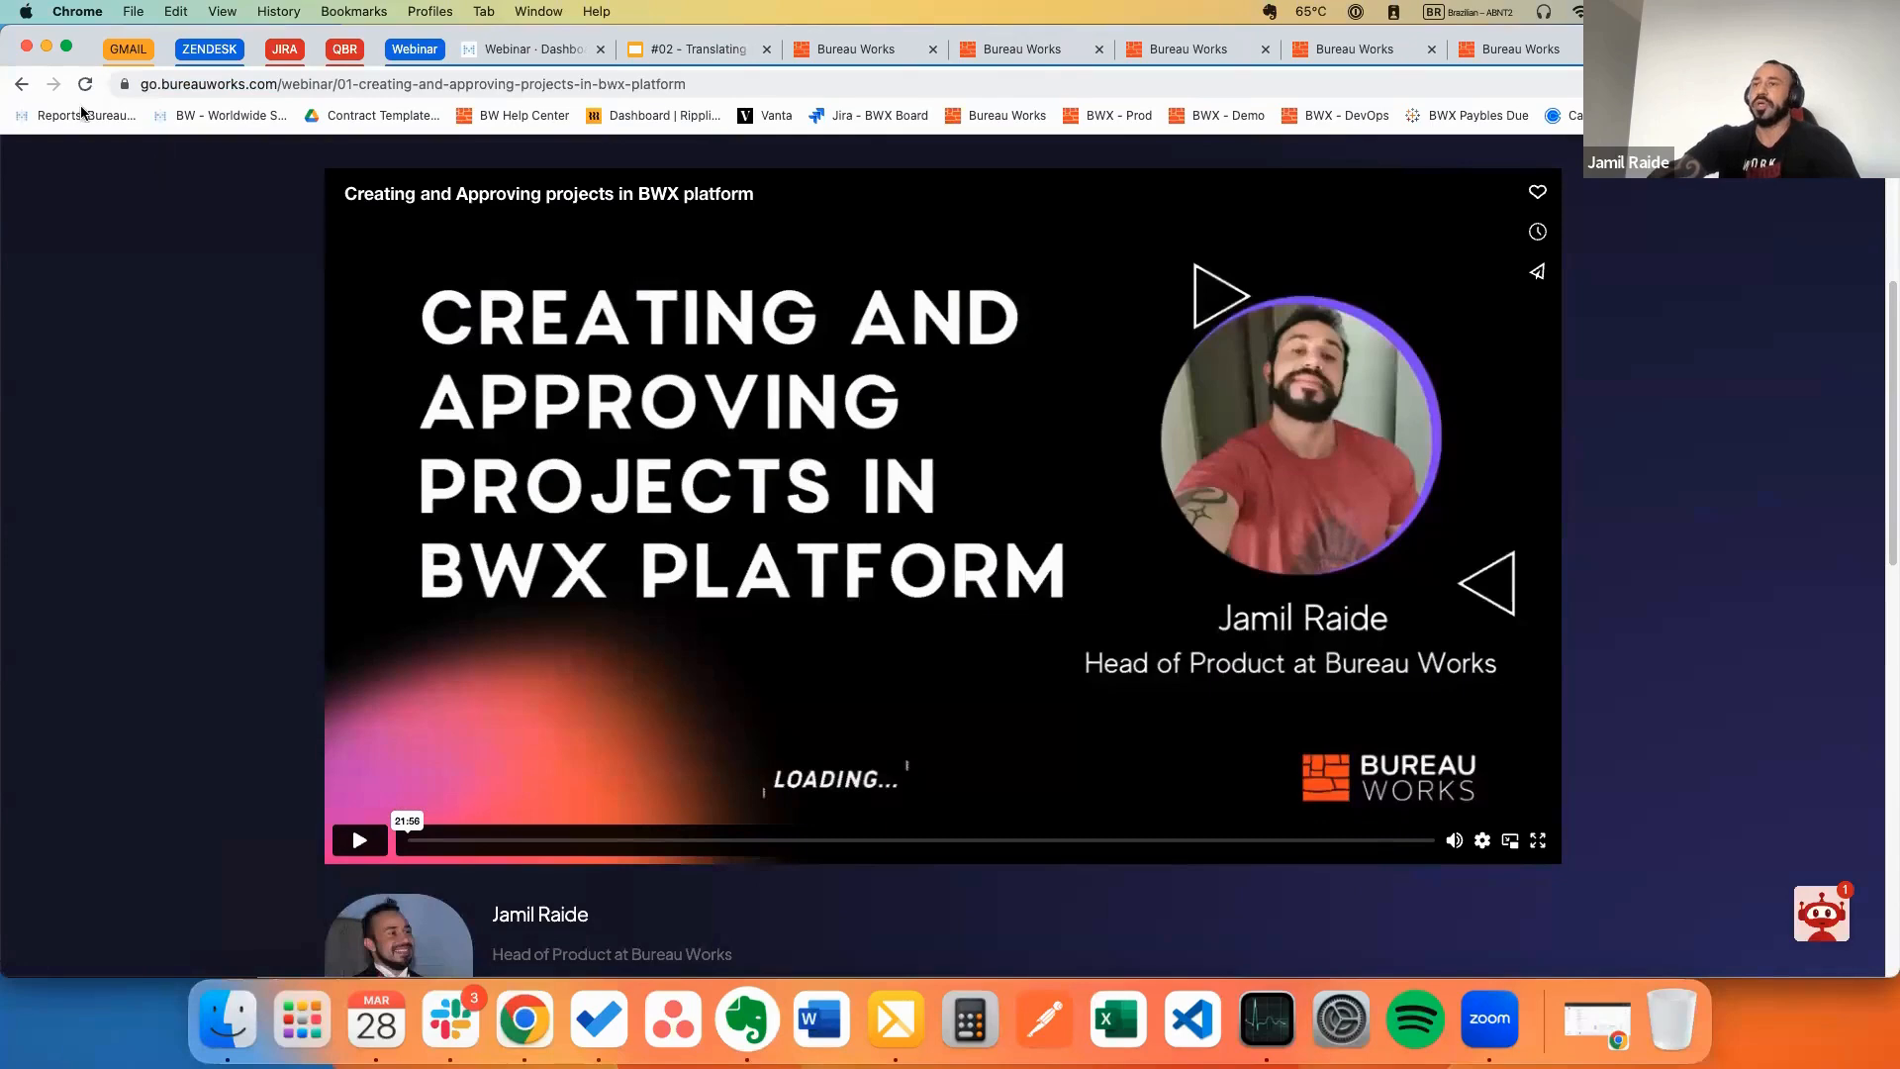
left_click(21, 84)
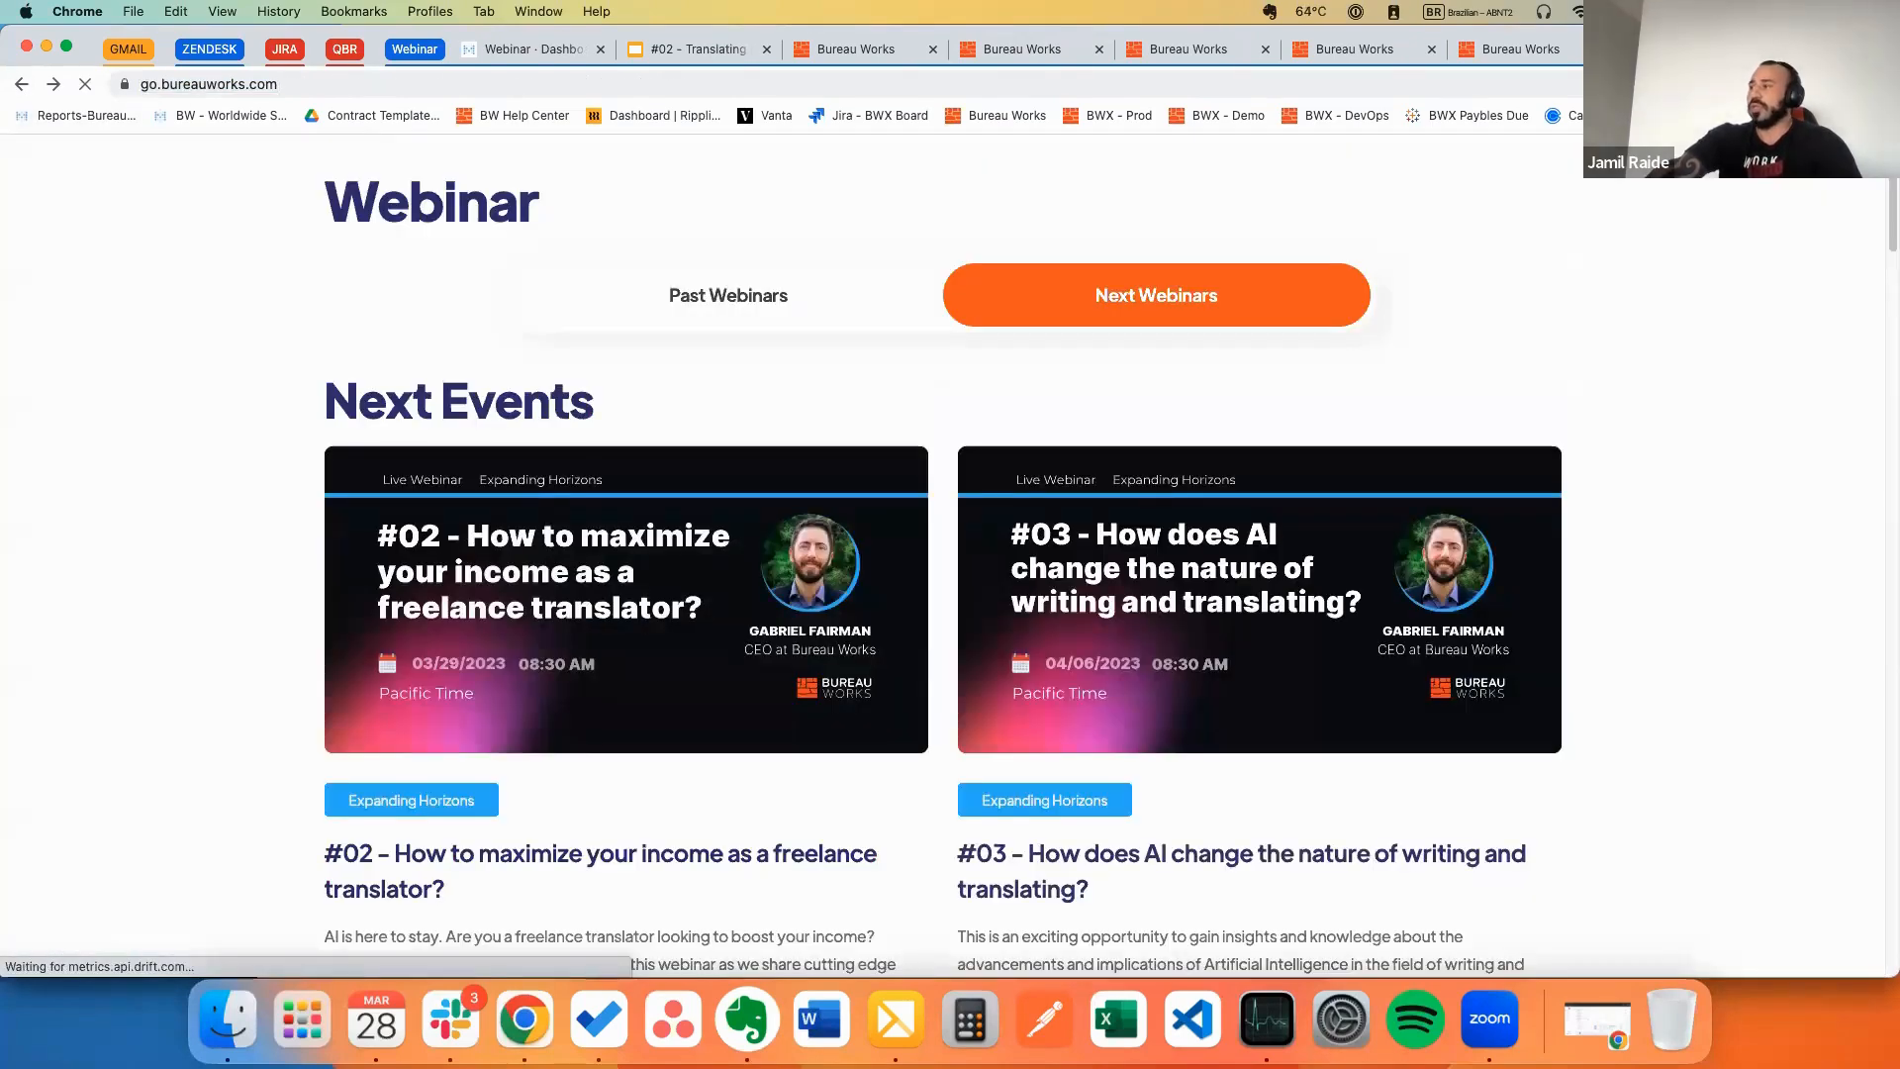
left_click(698, 49)
left_click(1136, 58)
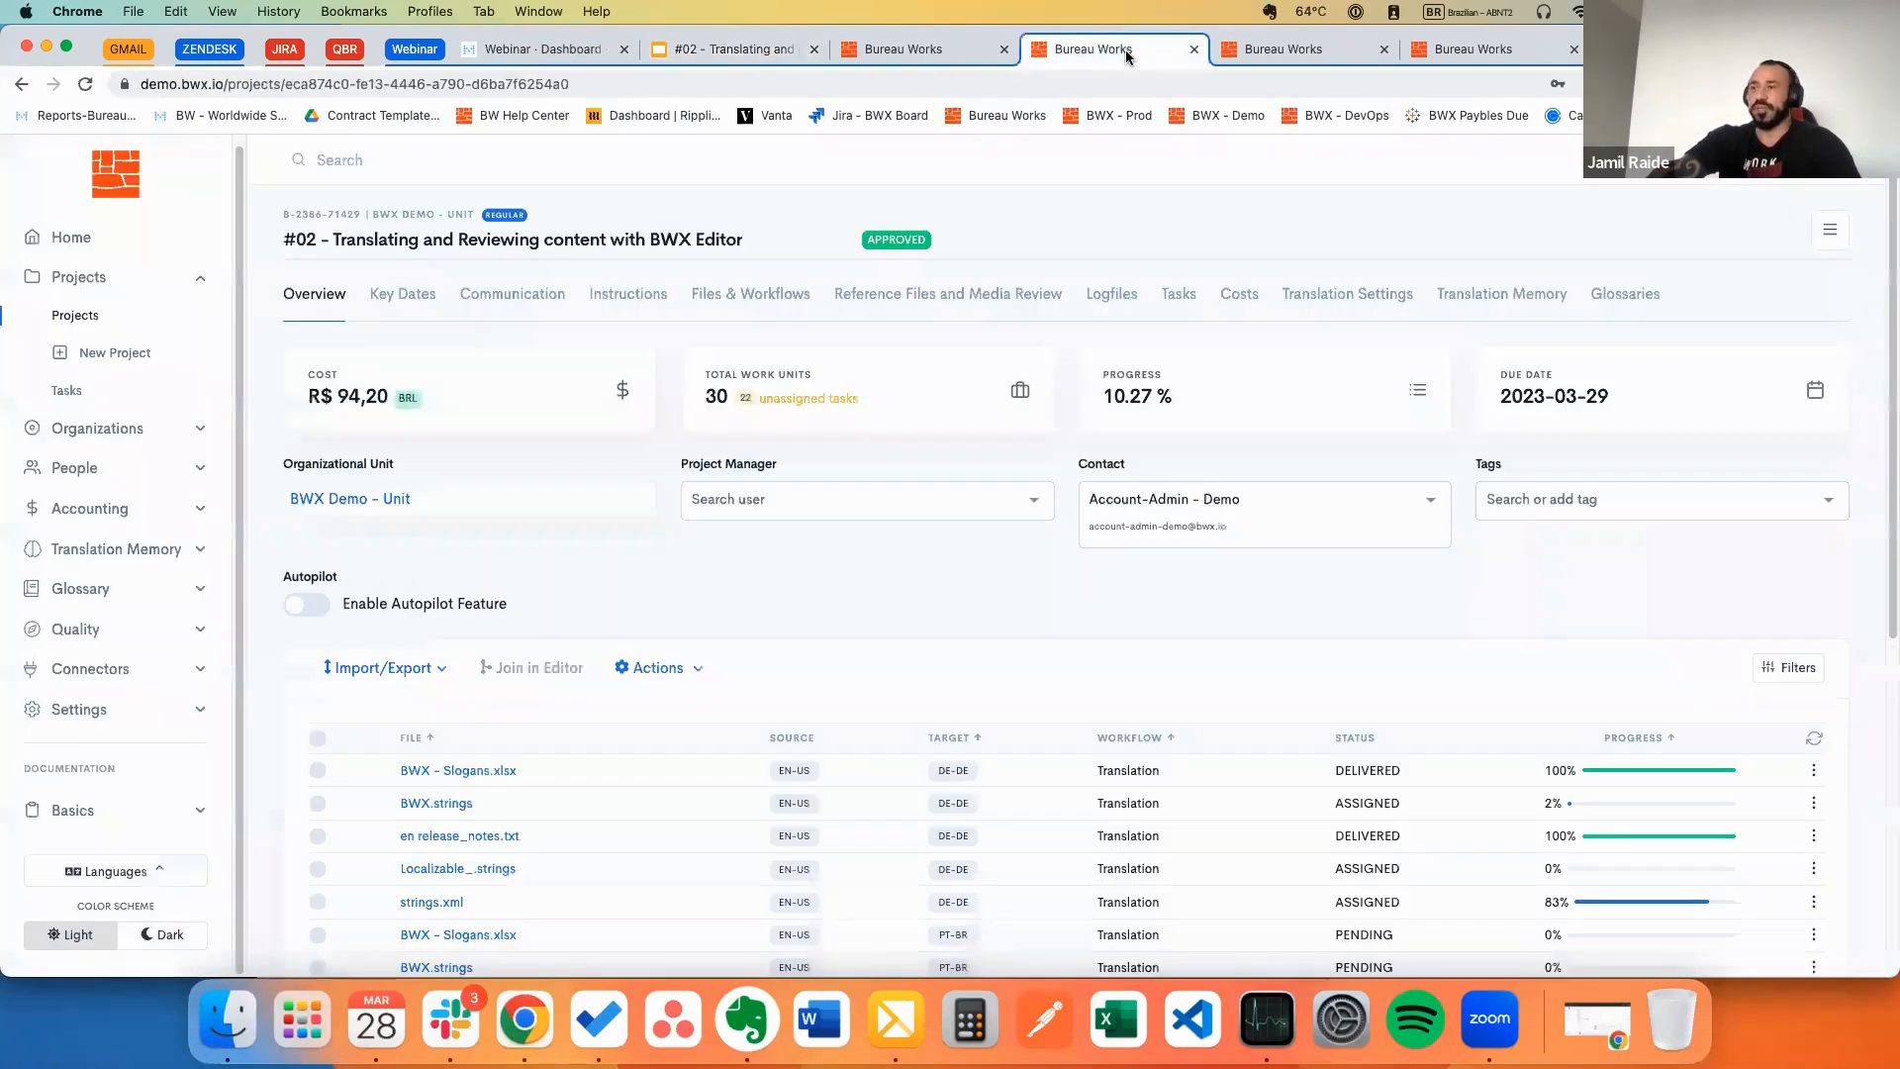
Step: Restore the browser and select all three files: strings.xml, Localizable_.strings and BWX.strings
left_click(1596, 1020)
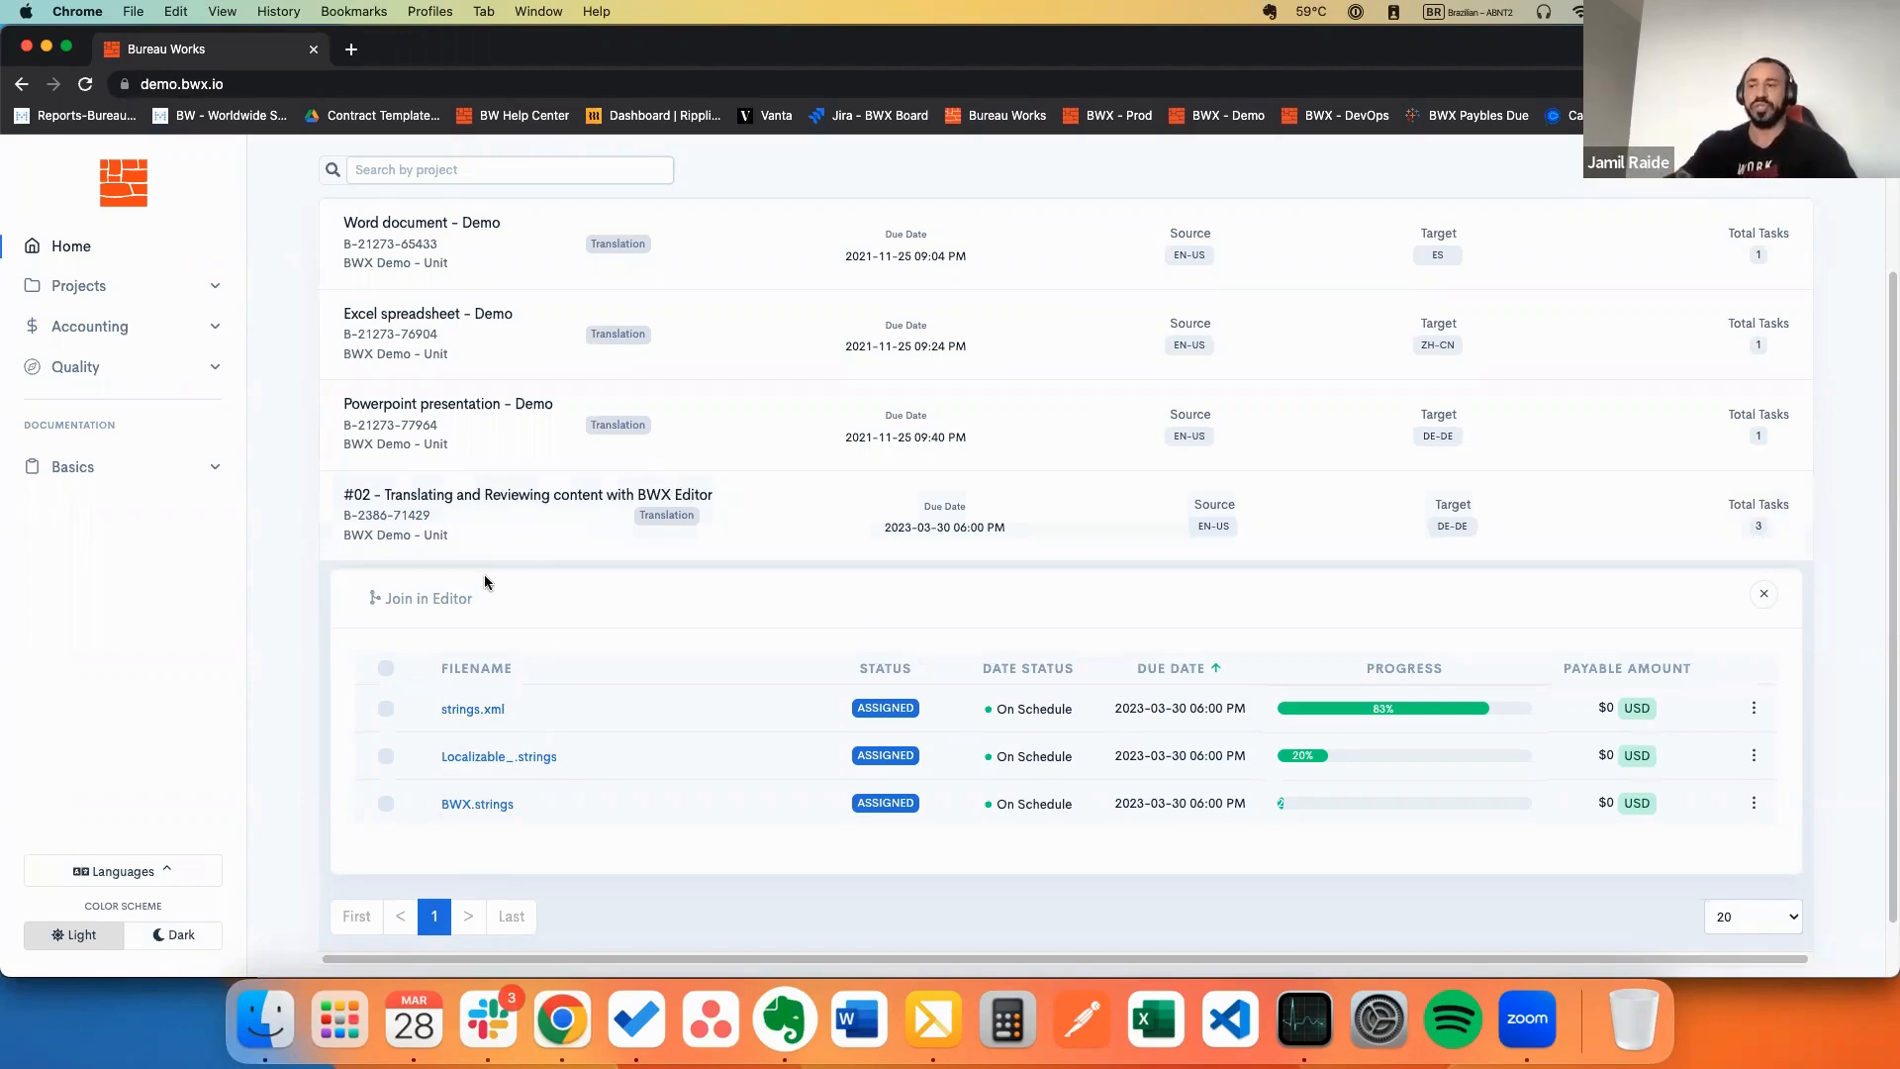
left_click(386, 667)
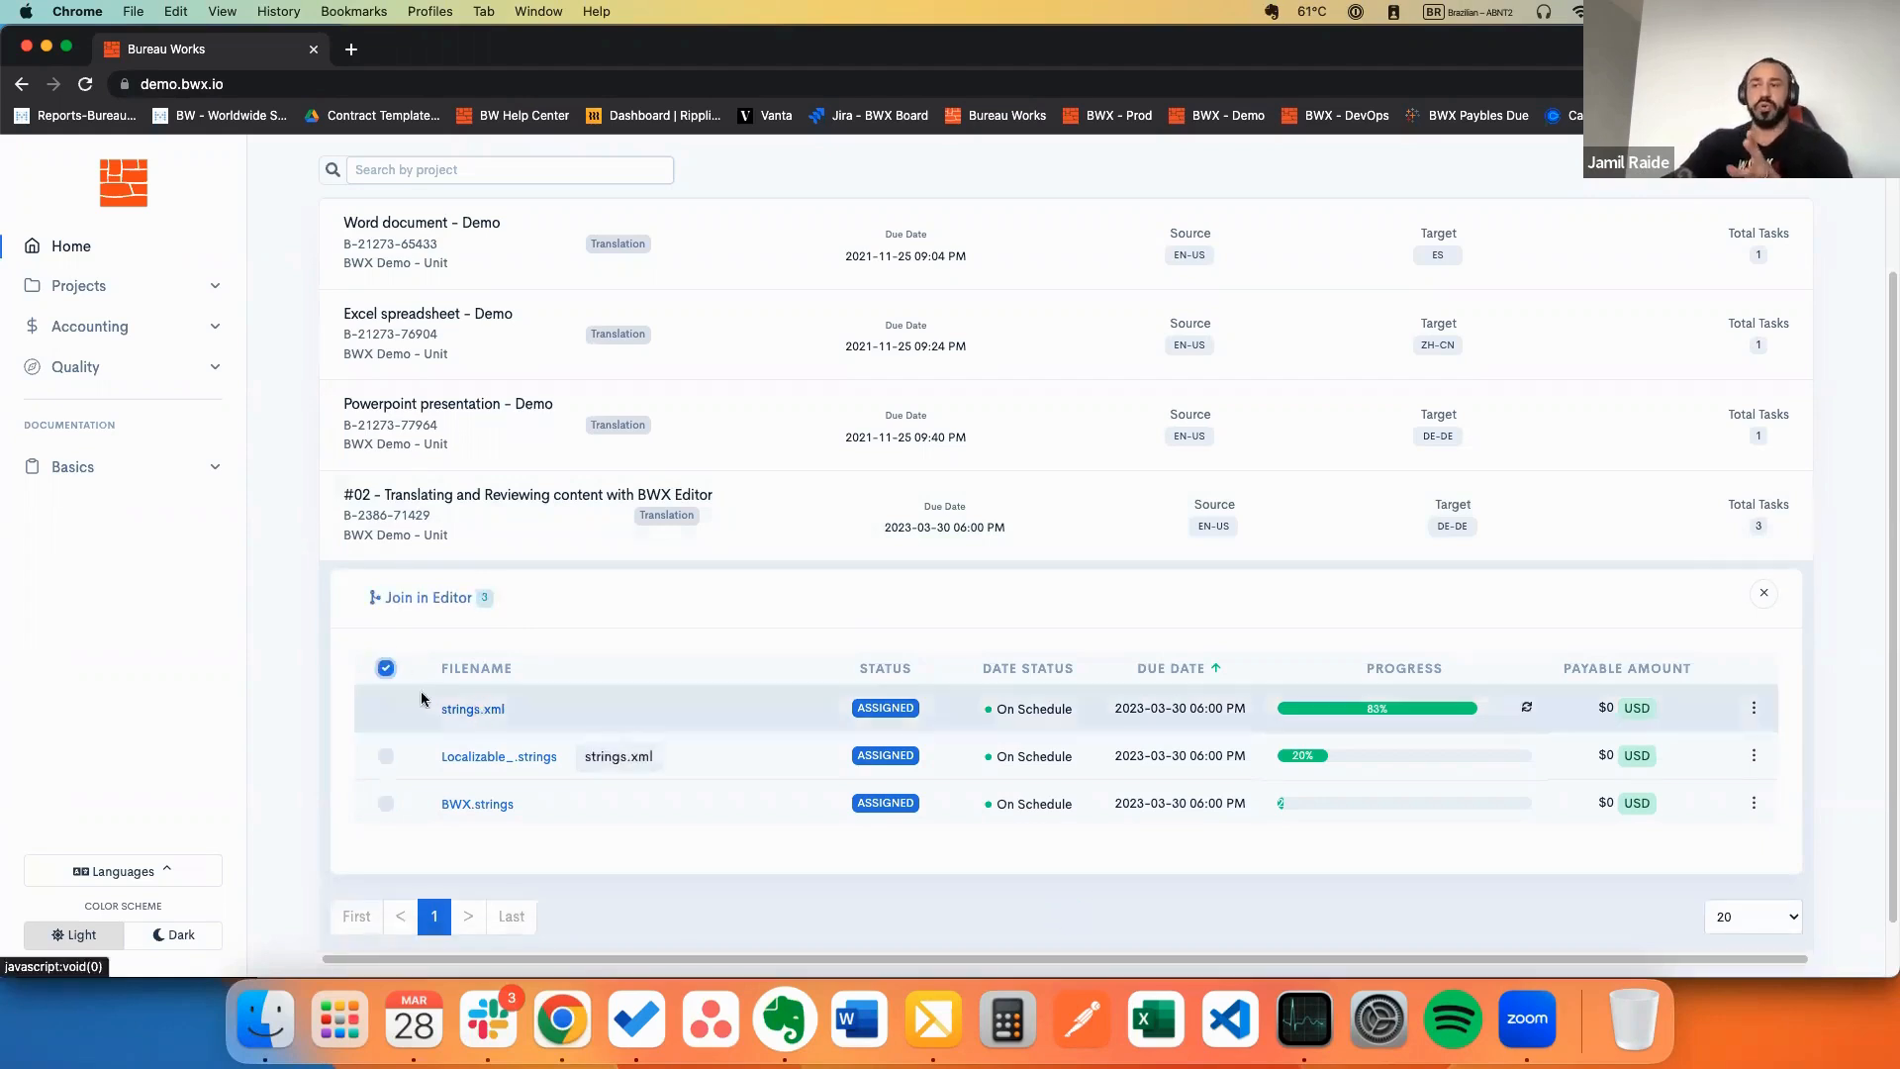
left_click(386, 669)
left_click(387, 669)
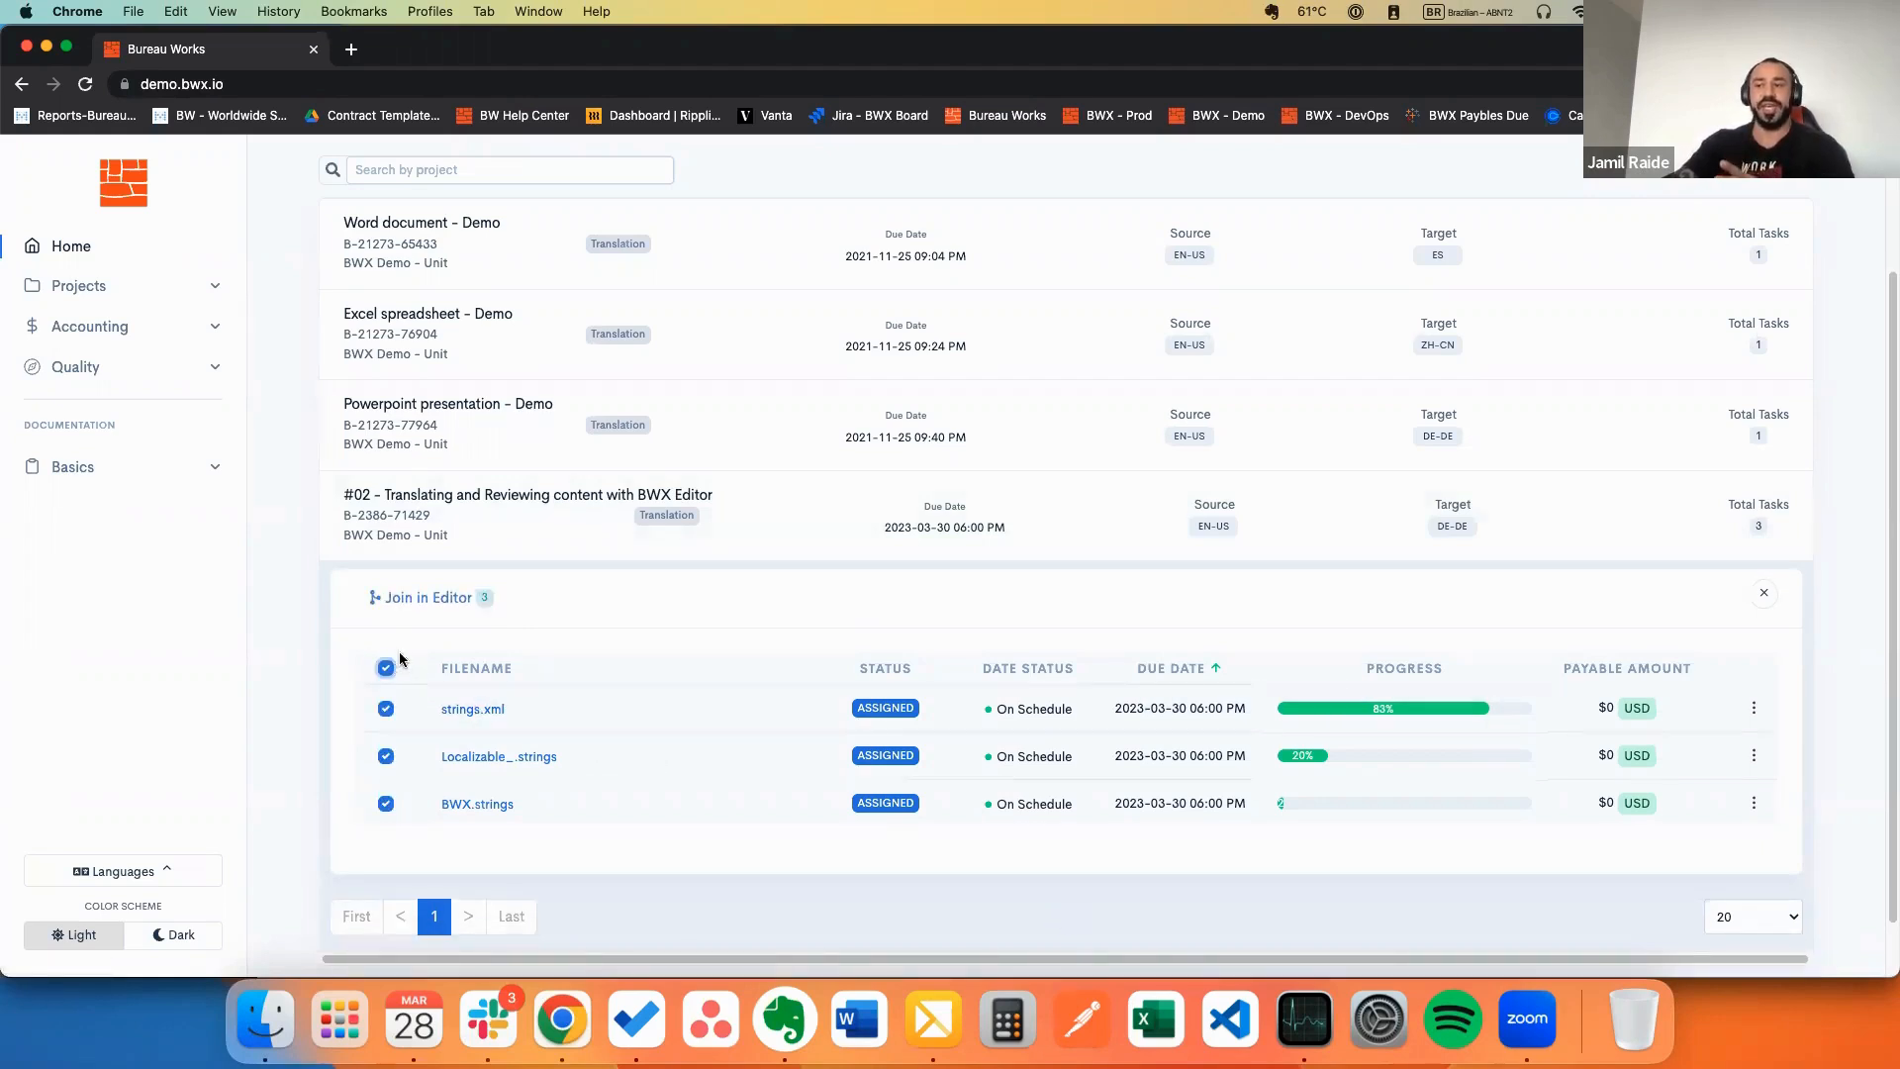
Step: Open strings.xml, Localizable_.strings and BWX.strings joined in the editor
left_click(435, 598)
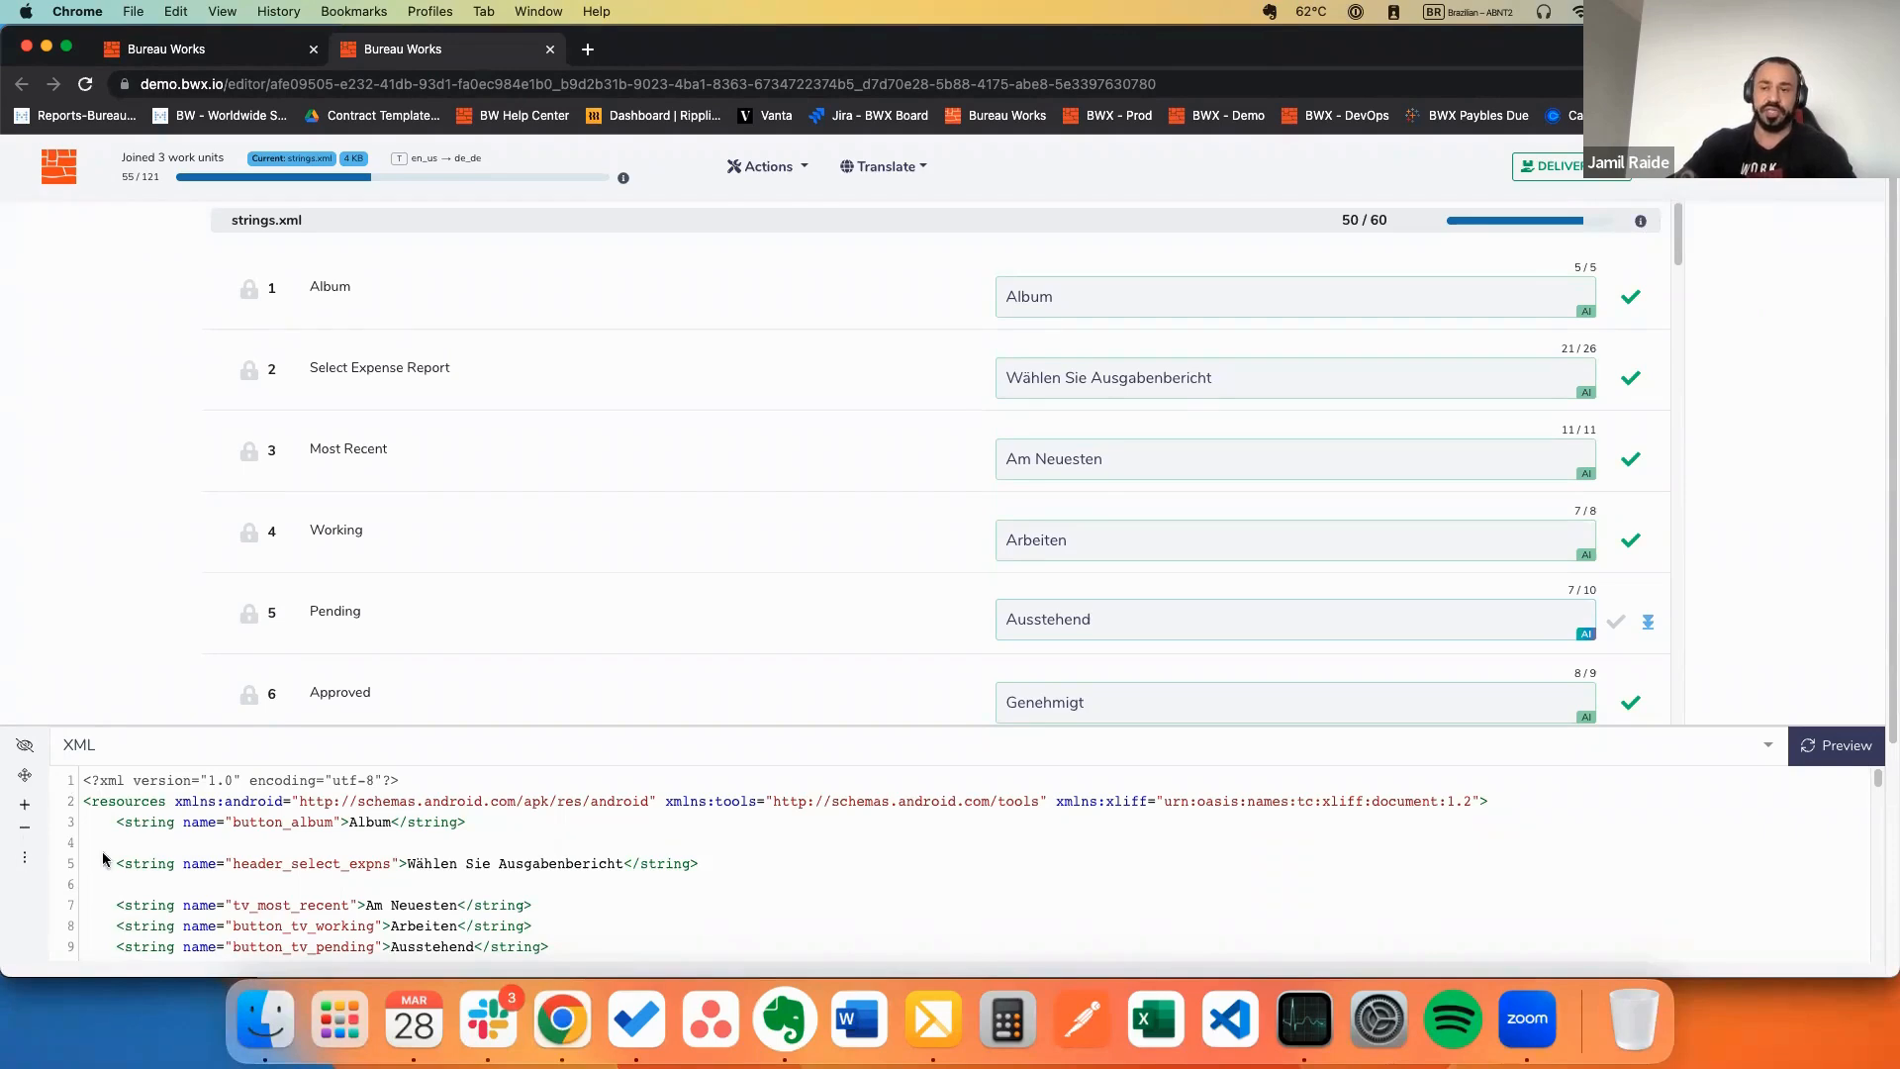
scroll(607, 931, "down", 5)
scroll(608, 913, "down", 3)
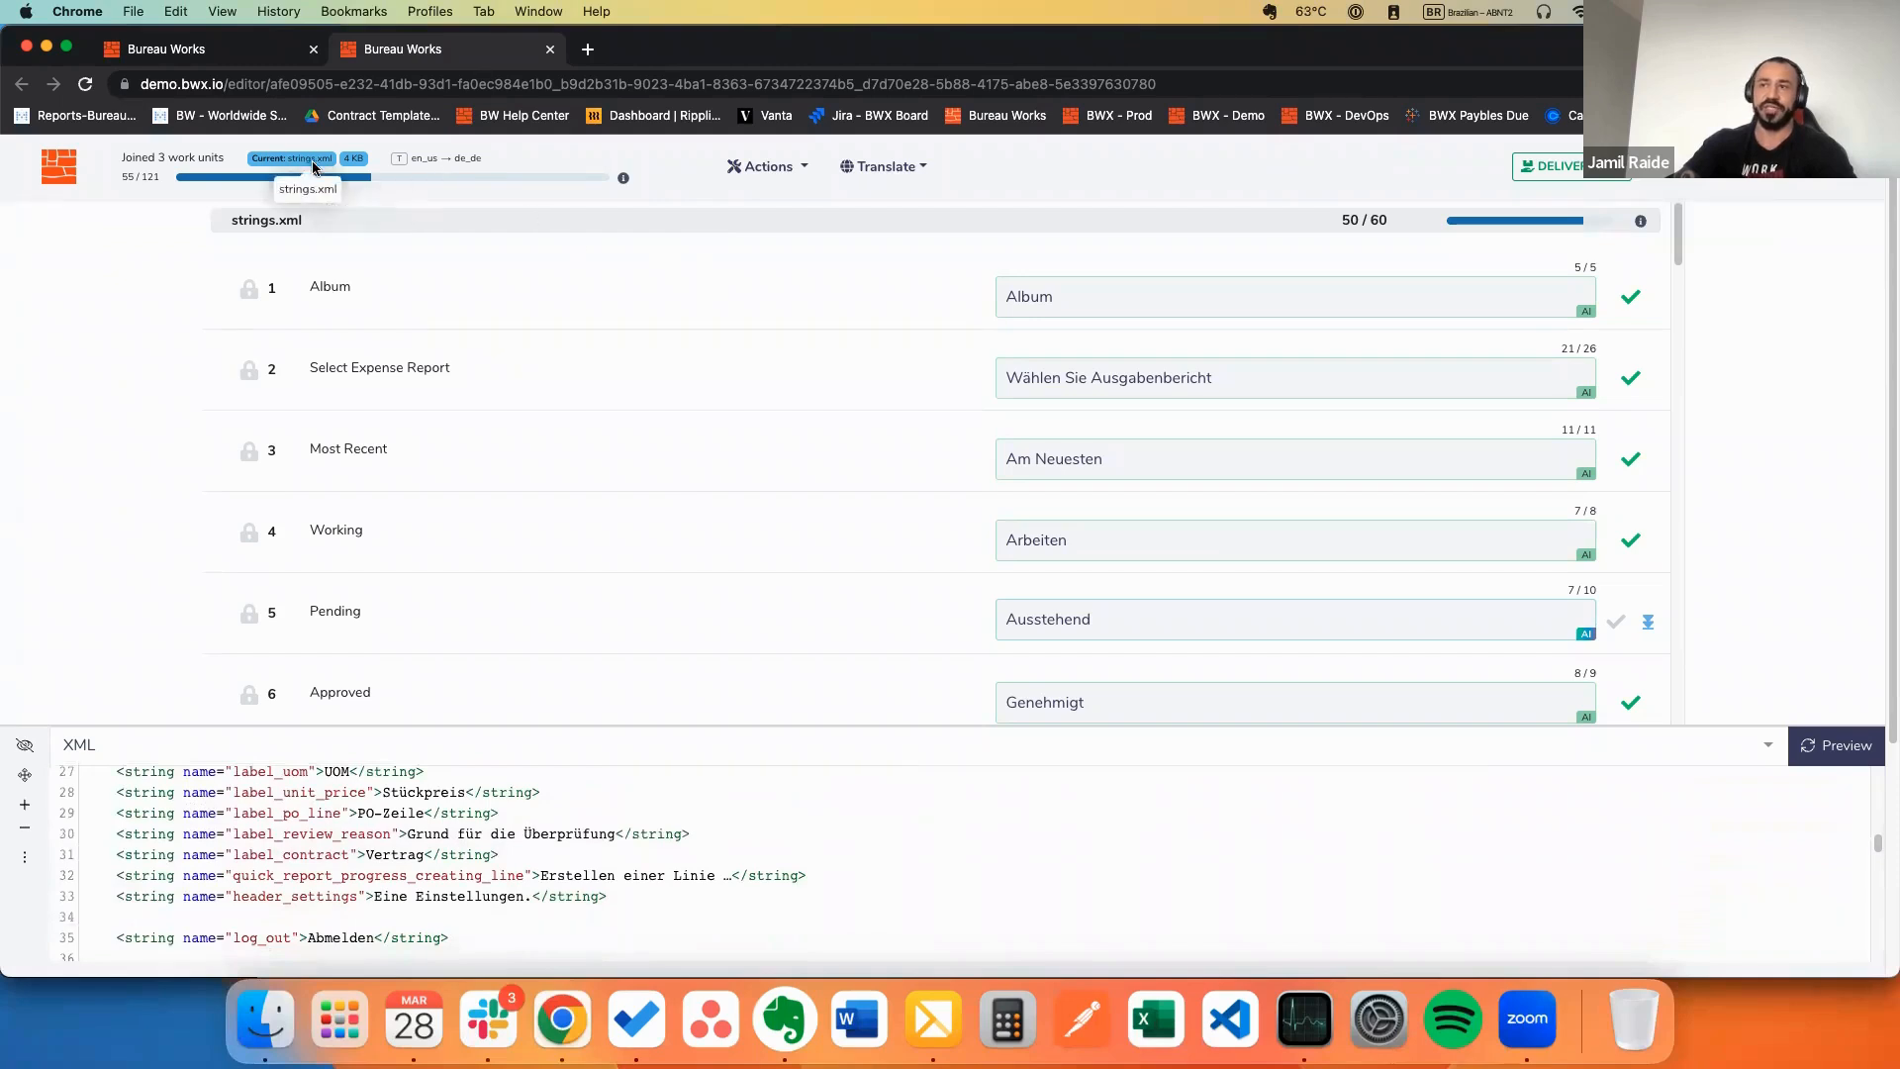
Step: Try the Web and Video previews, then return the preview to Code Preview
left_click(25, 857)
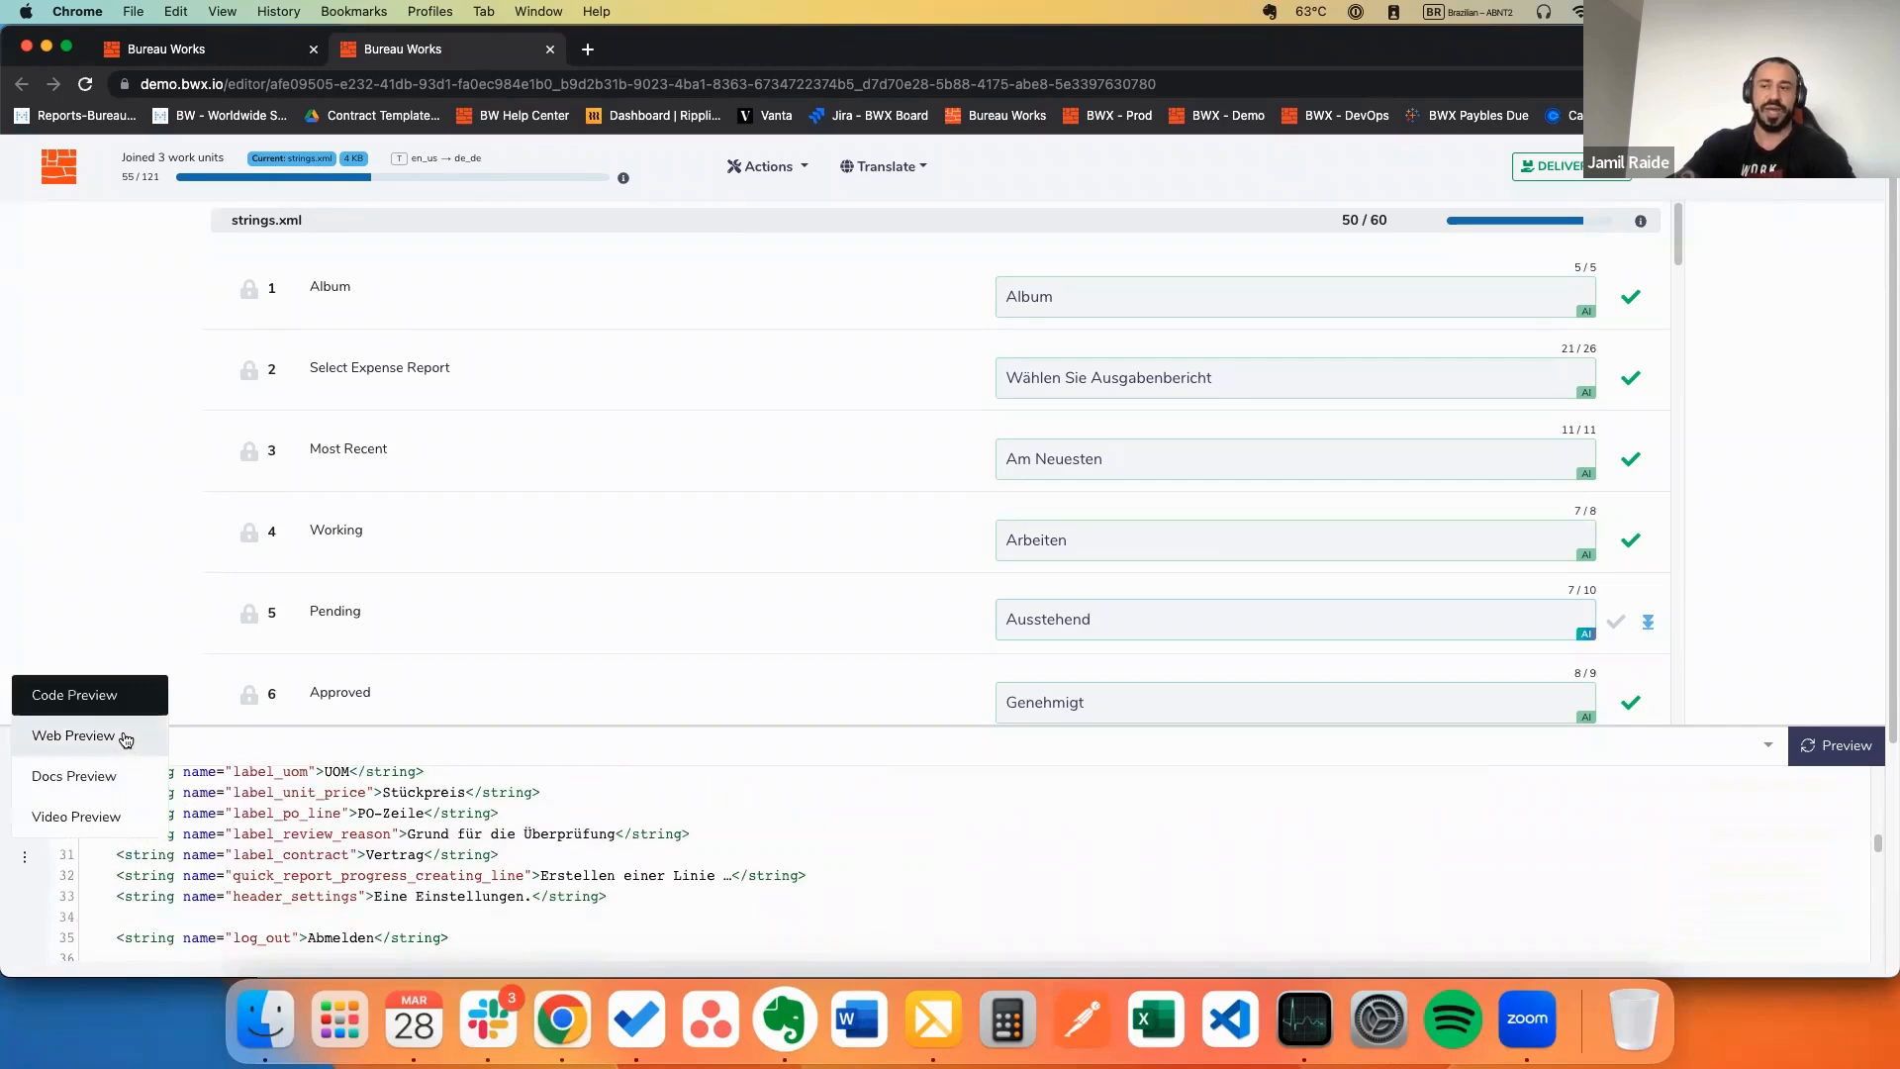
left_click(126, 735)
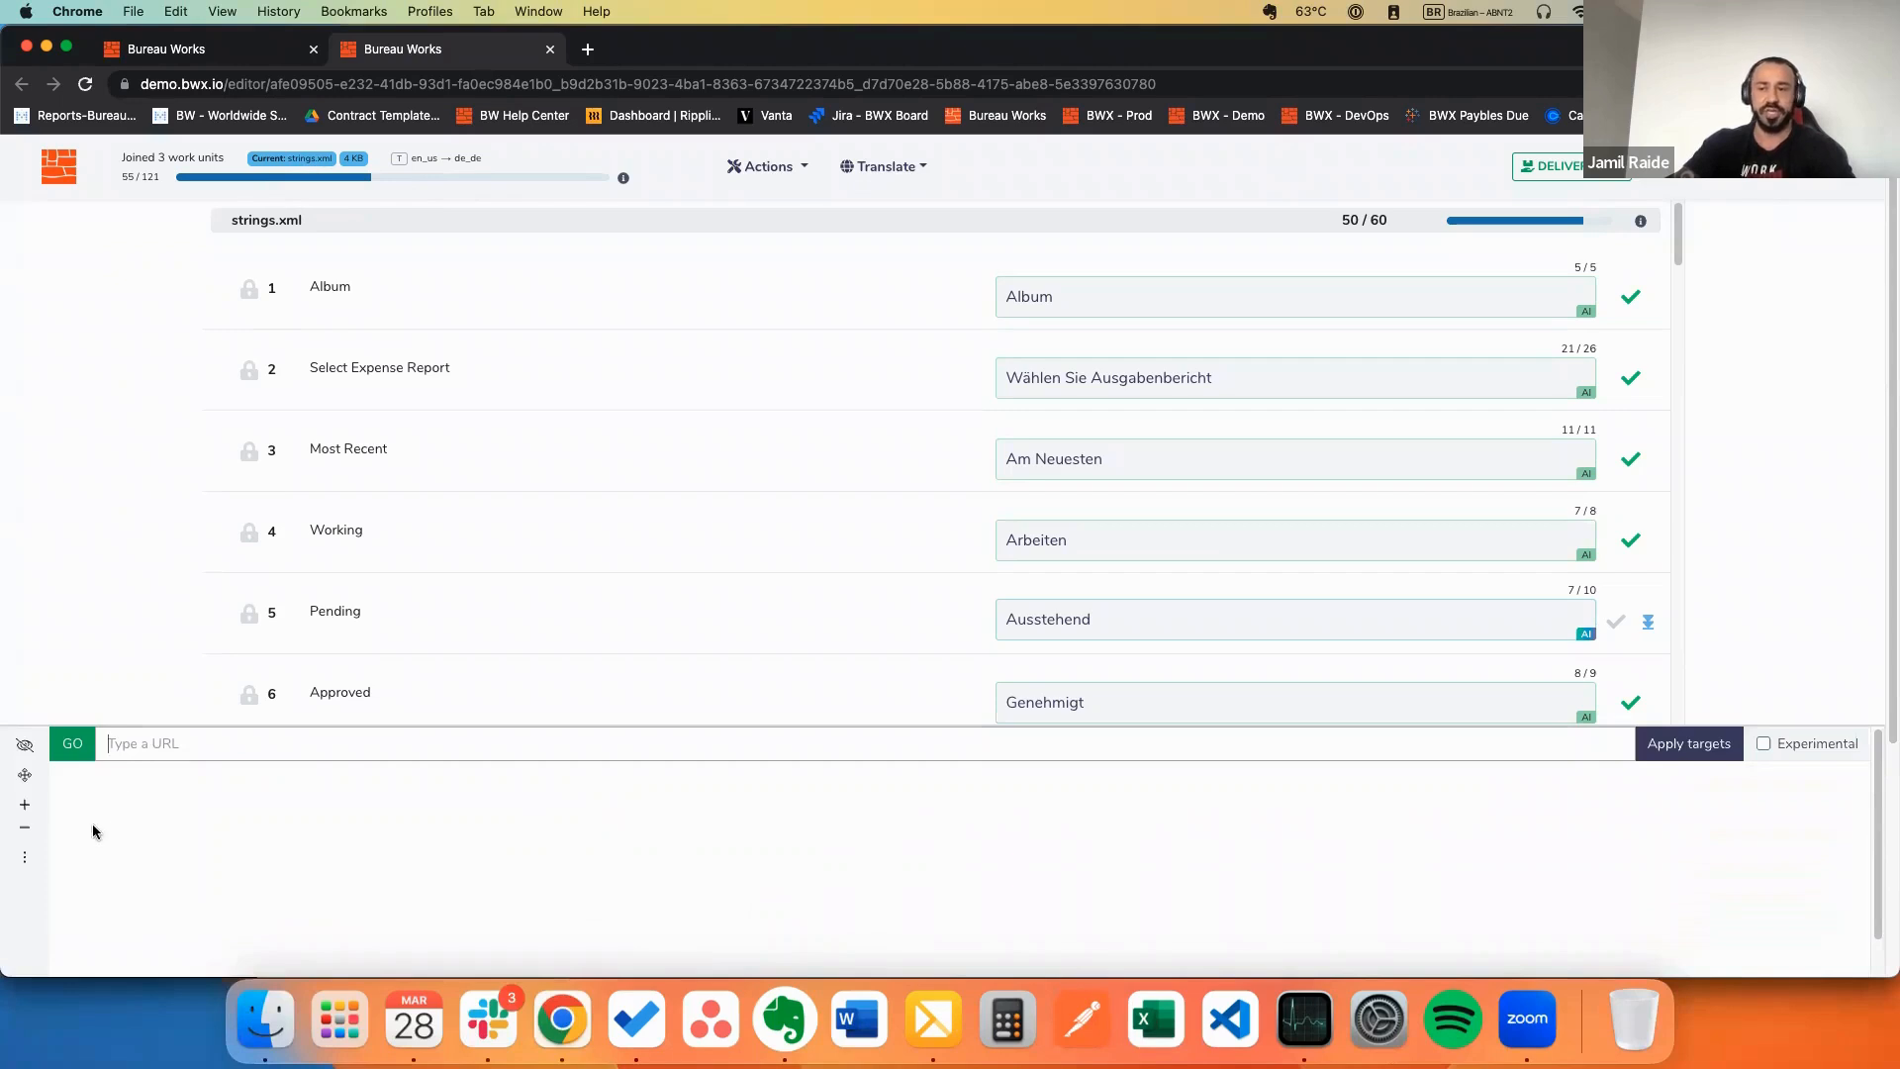
left_click(25, 857)
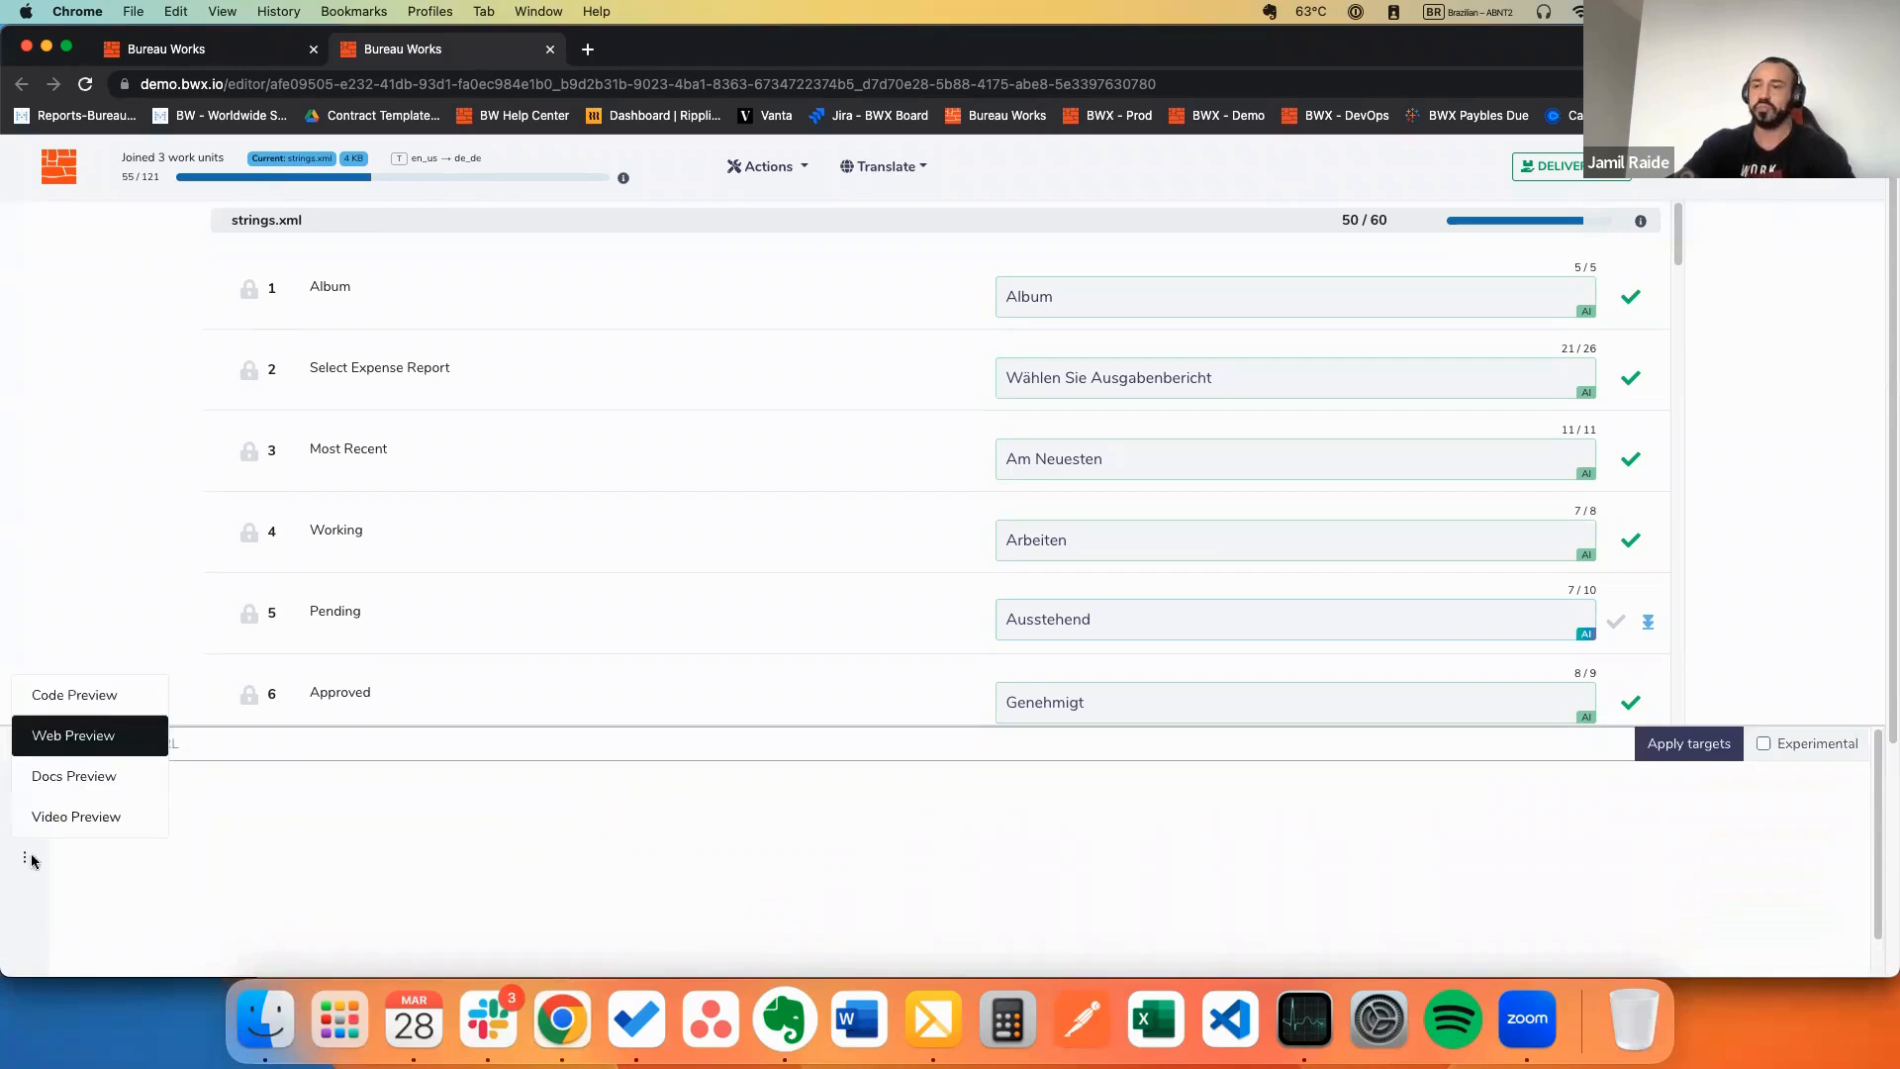
left_click(94, 827)
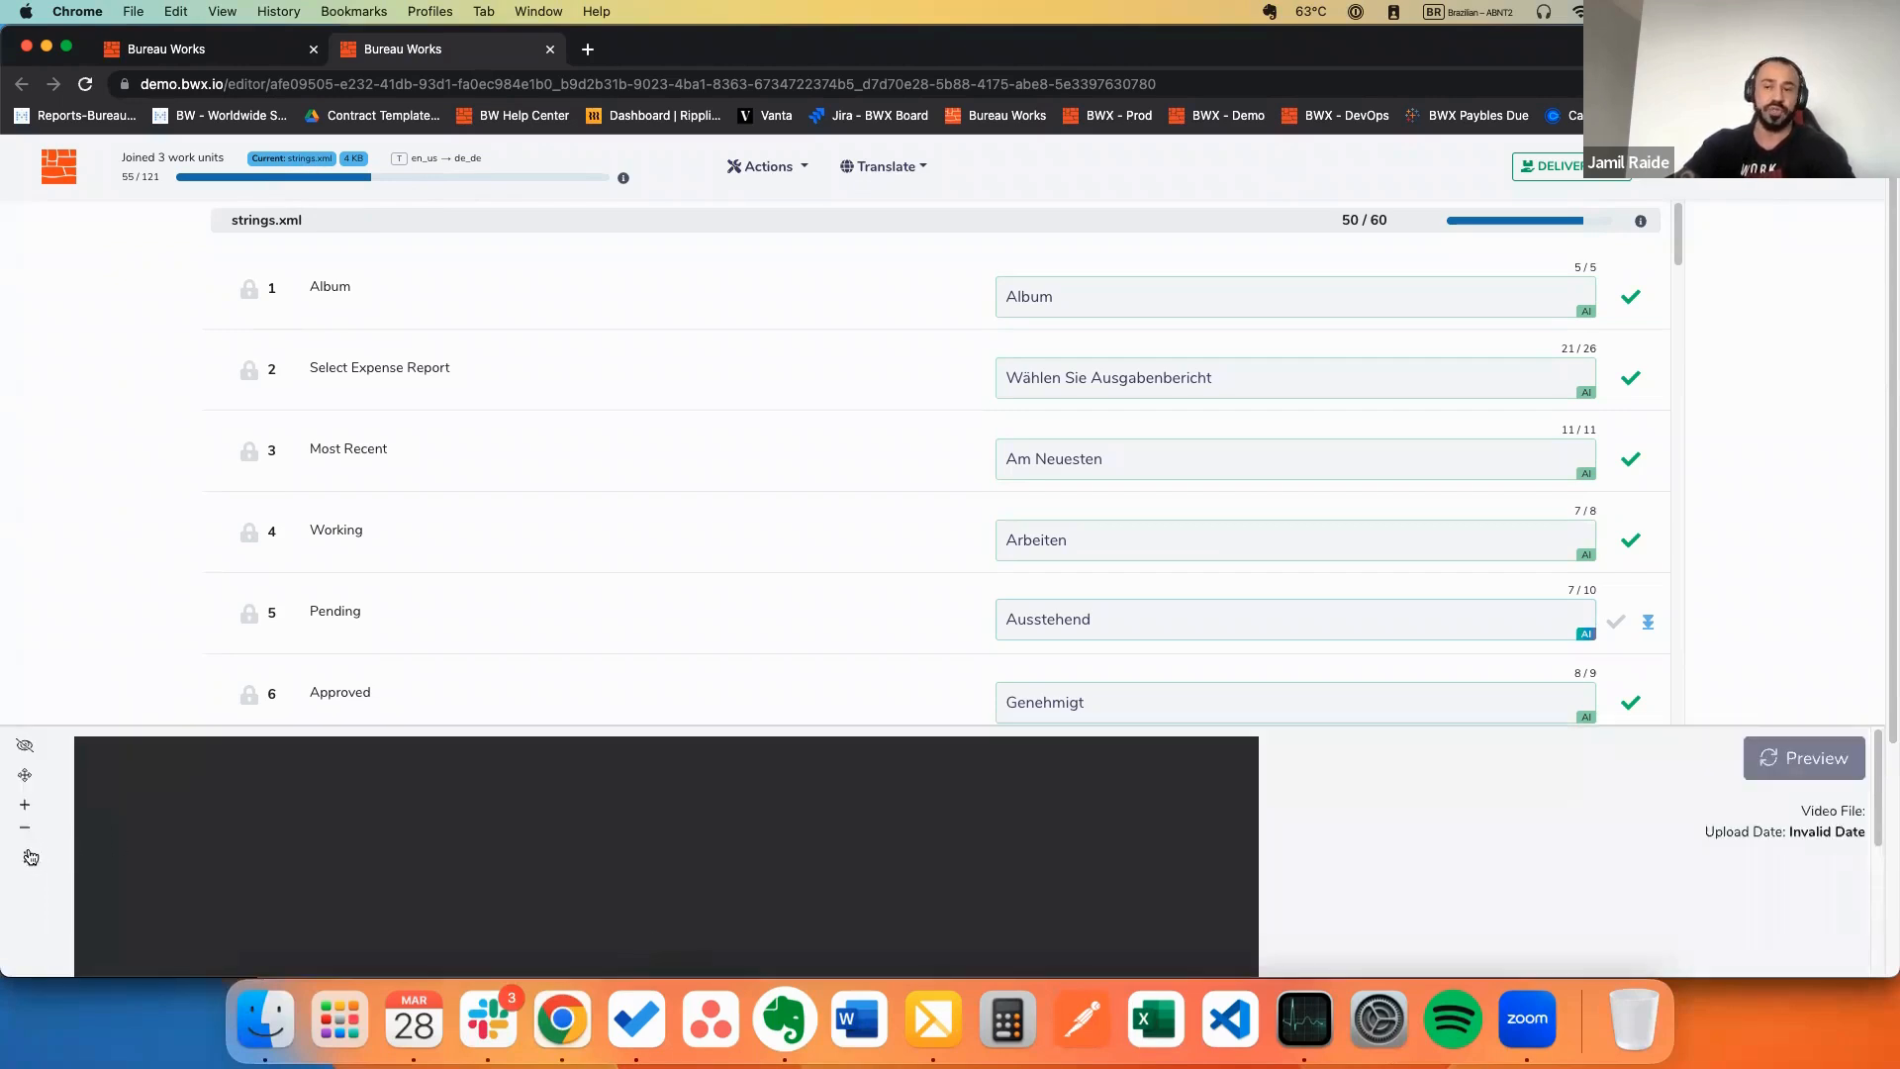
left_click(30, 858)
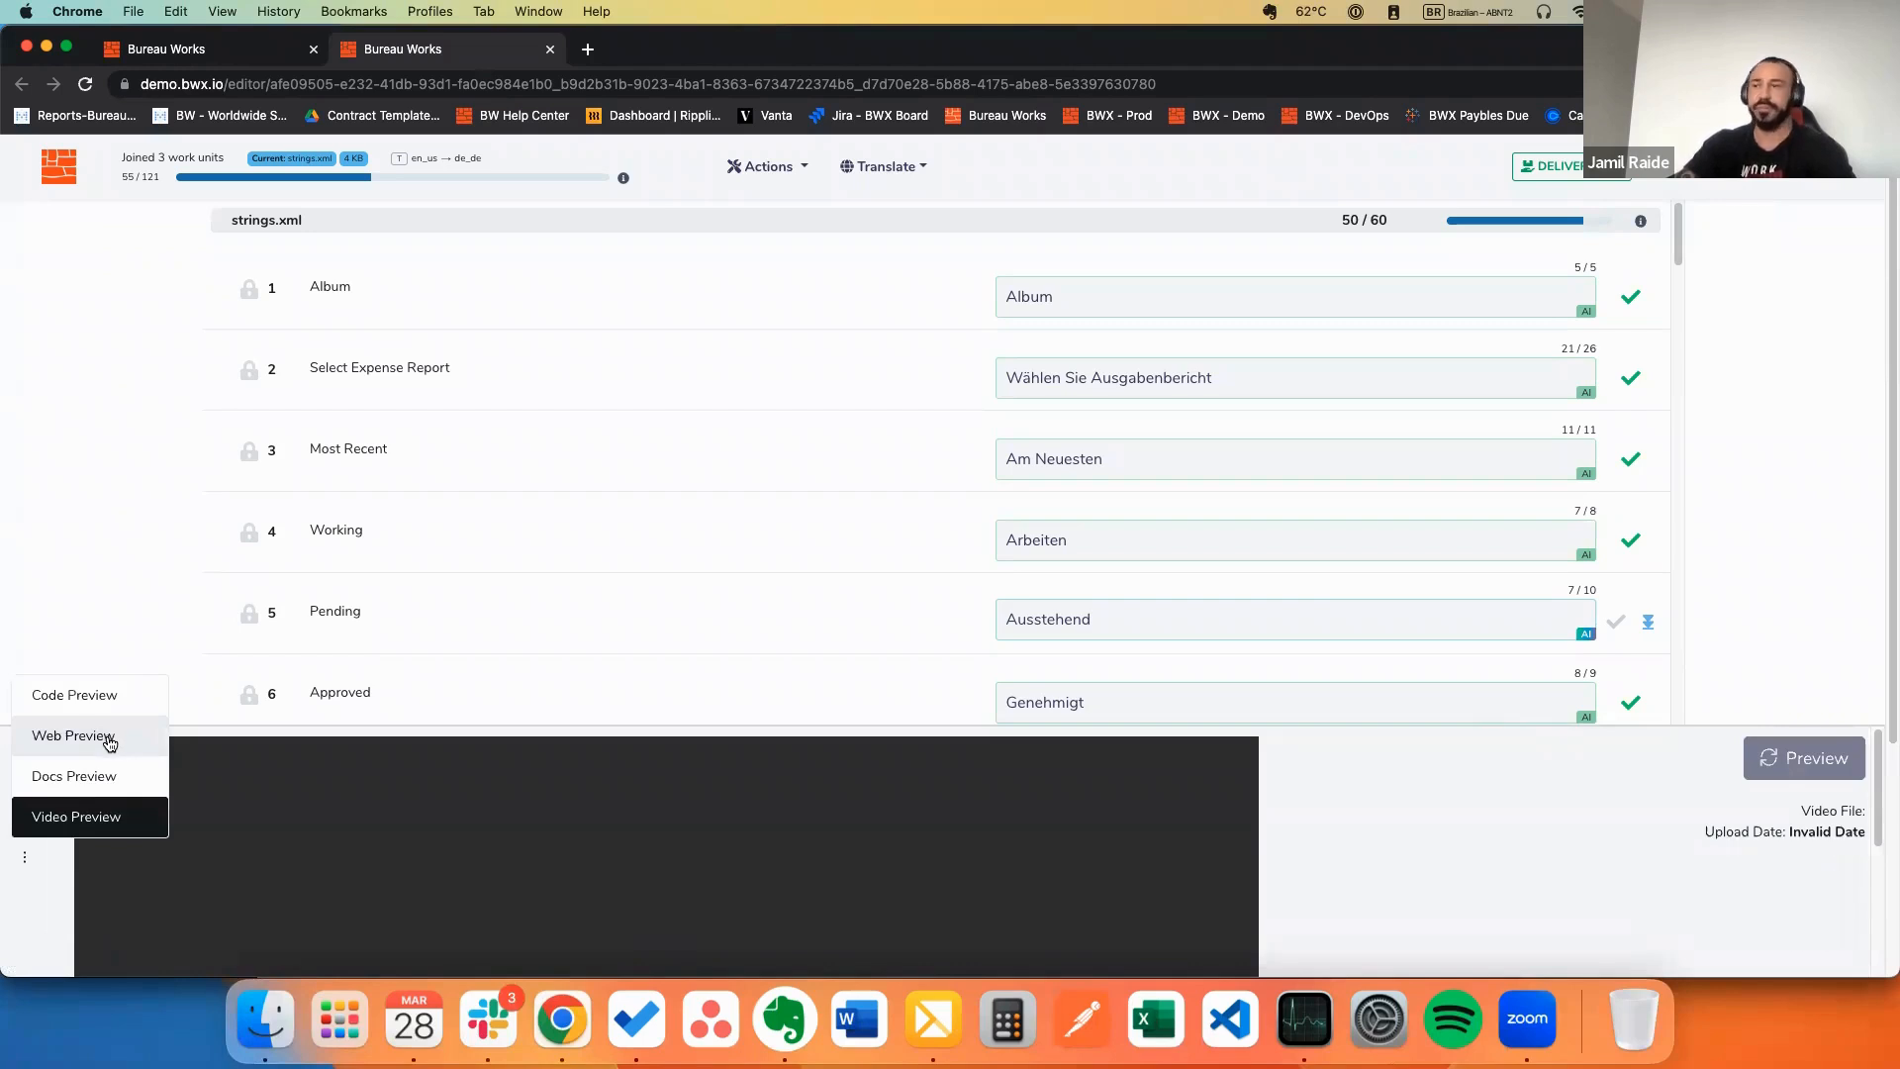
left_click(99, 694)
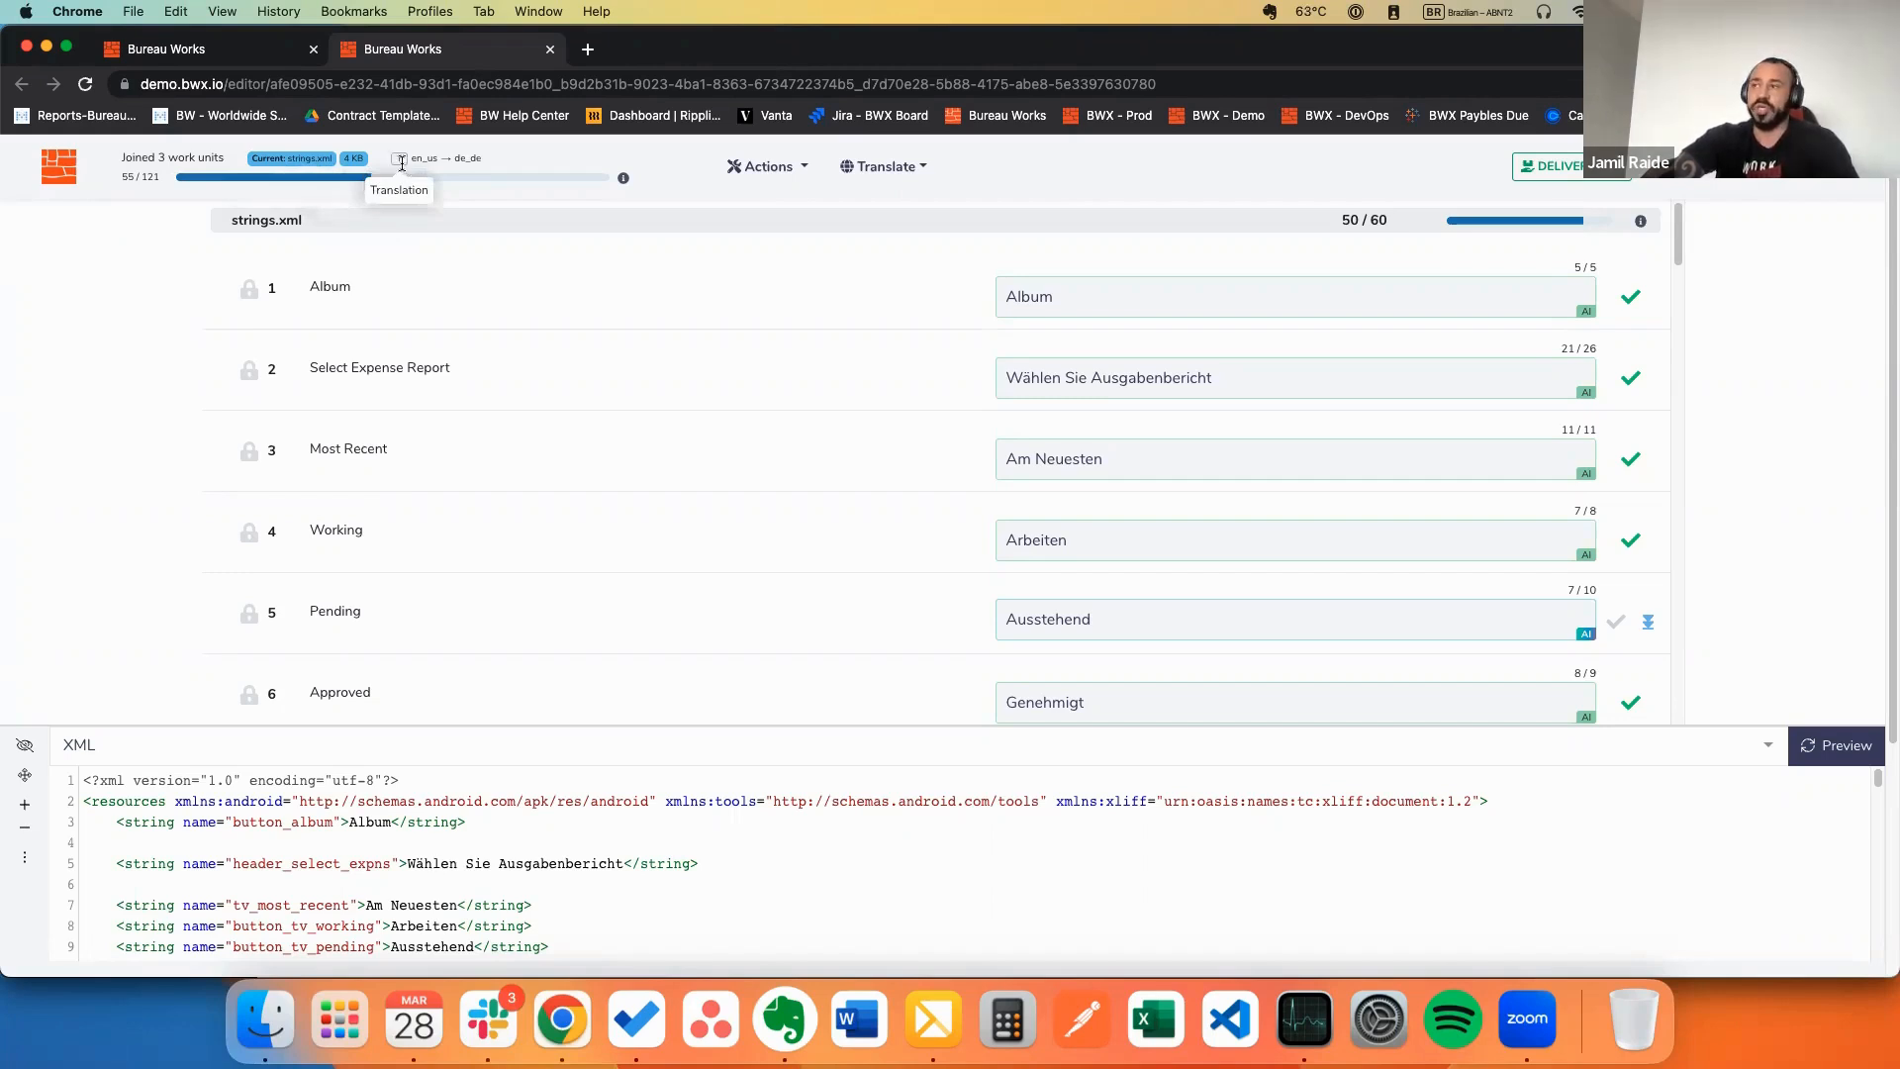
Step: Open and close the segment Actions menu, then tick and untick segments 1–3
left_click(804, 178)
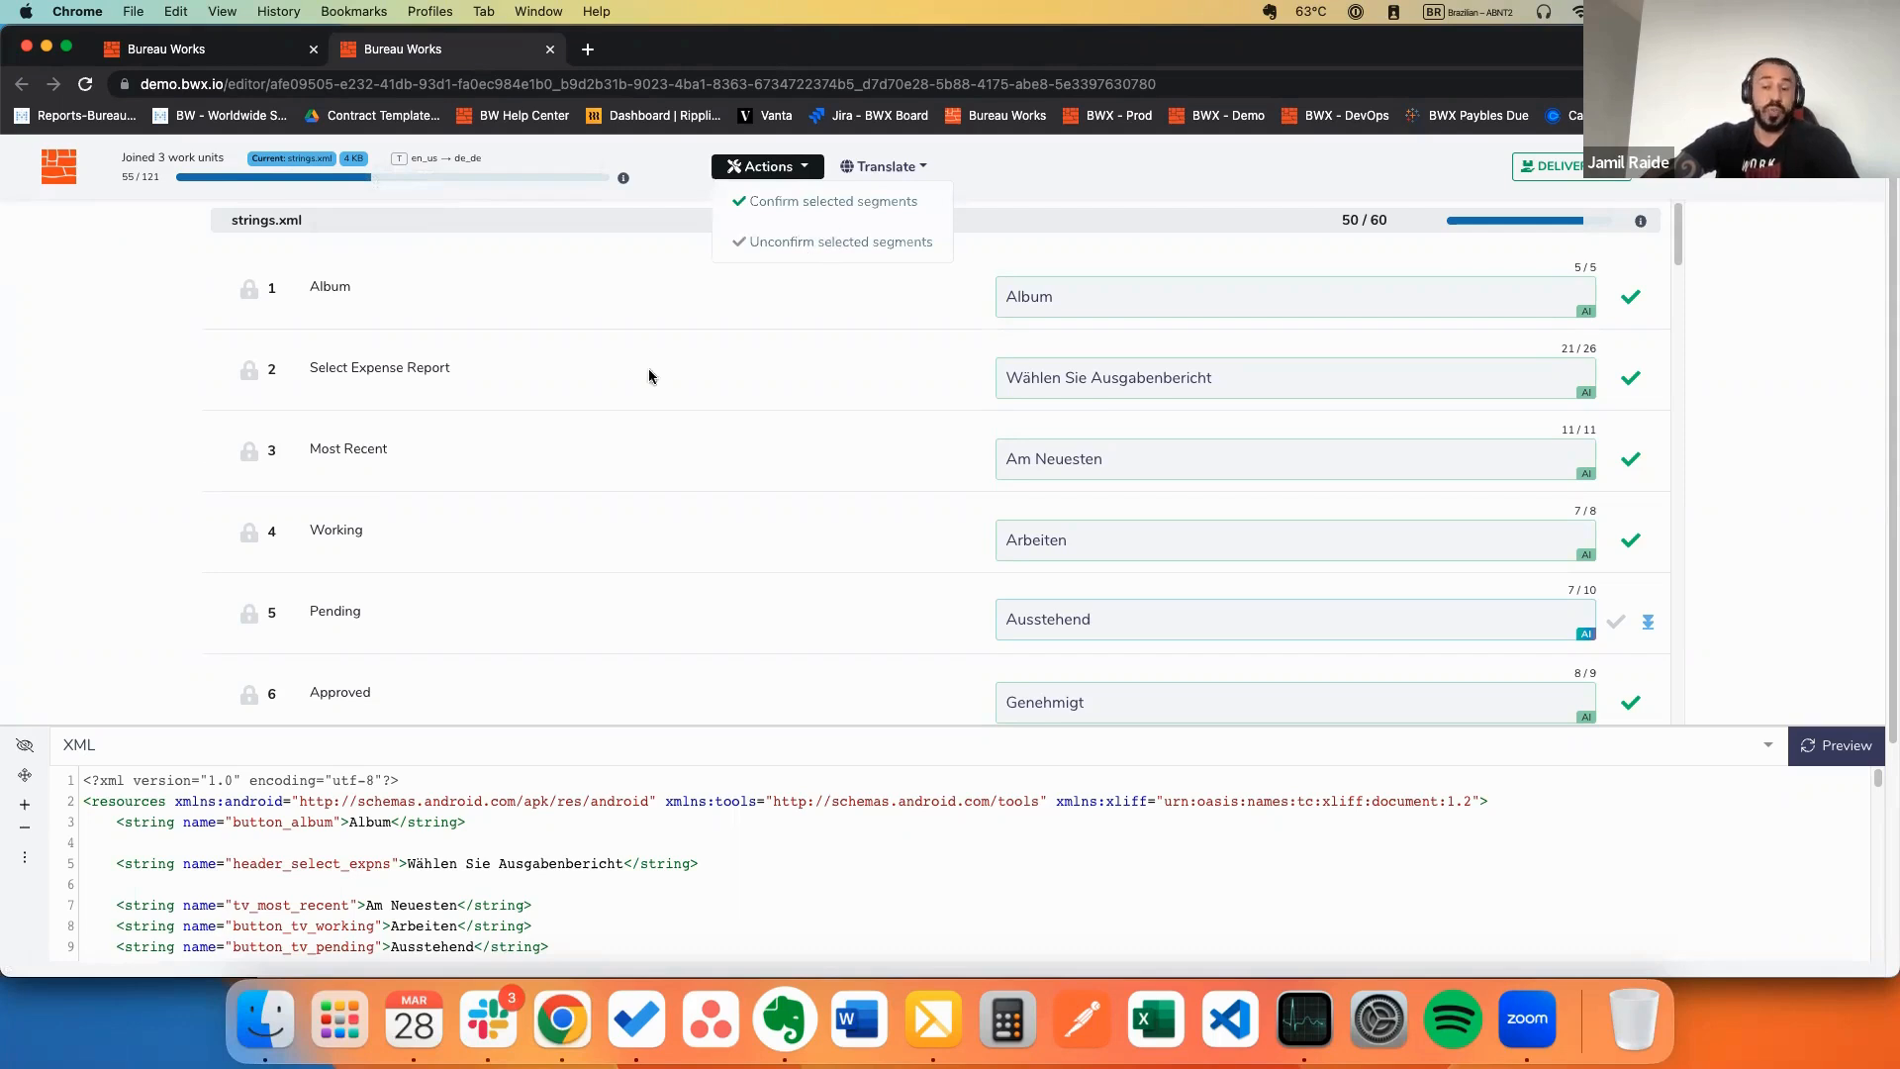
left_click(203, 296)
left_click(215, 289)
left_click(215, 370)
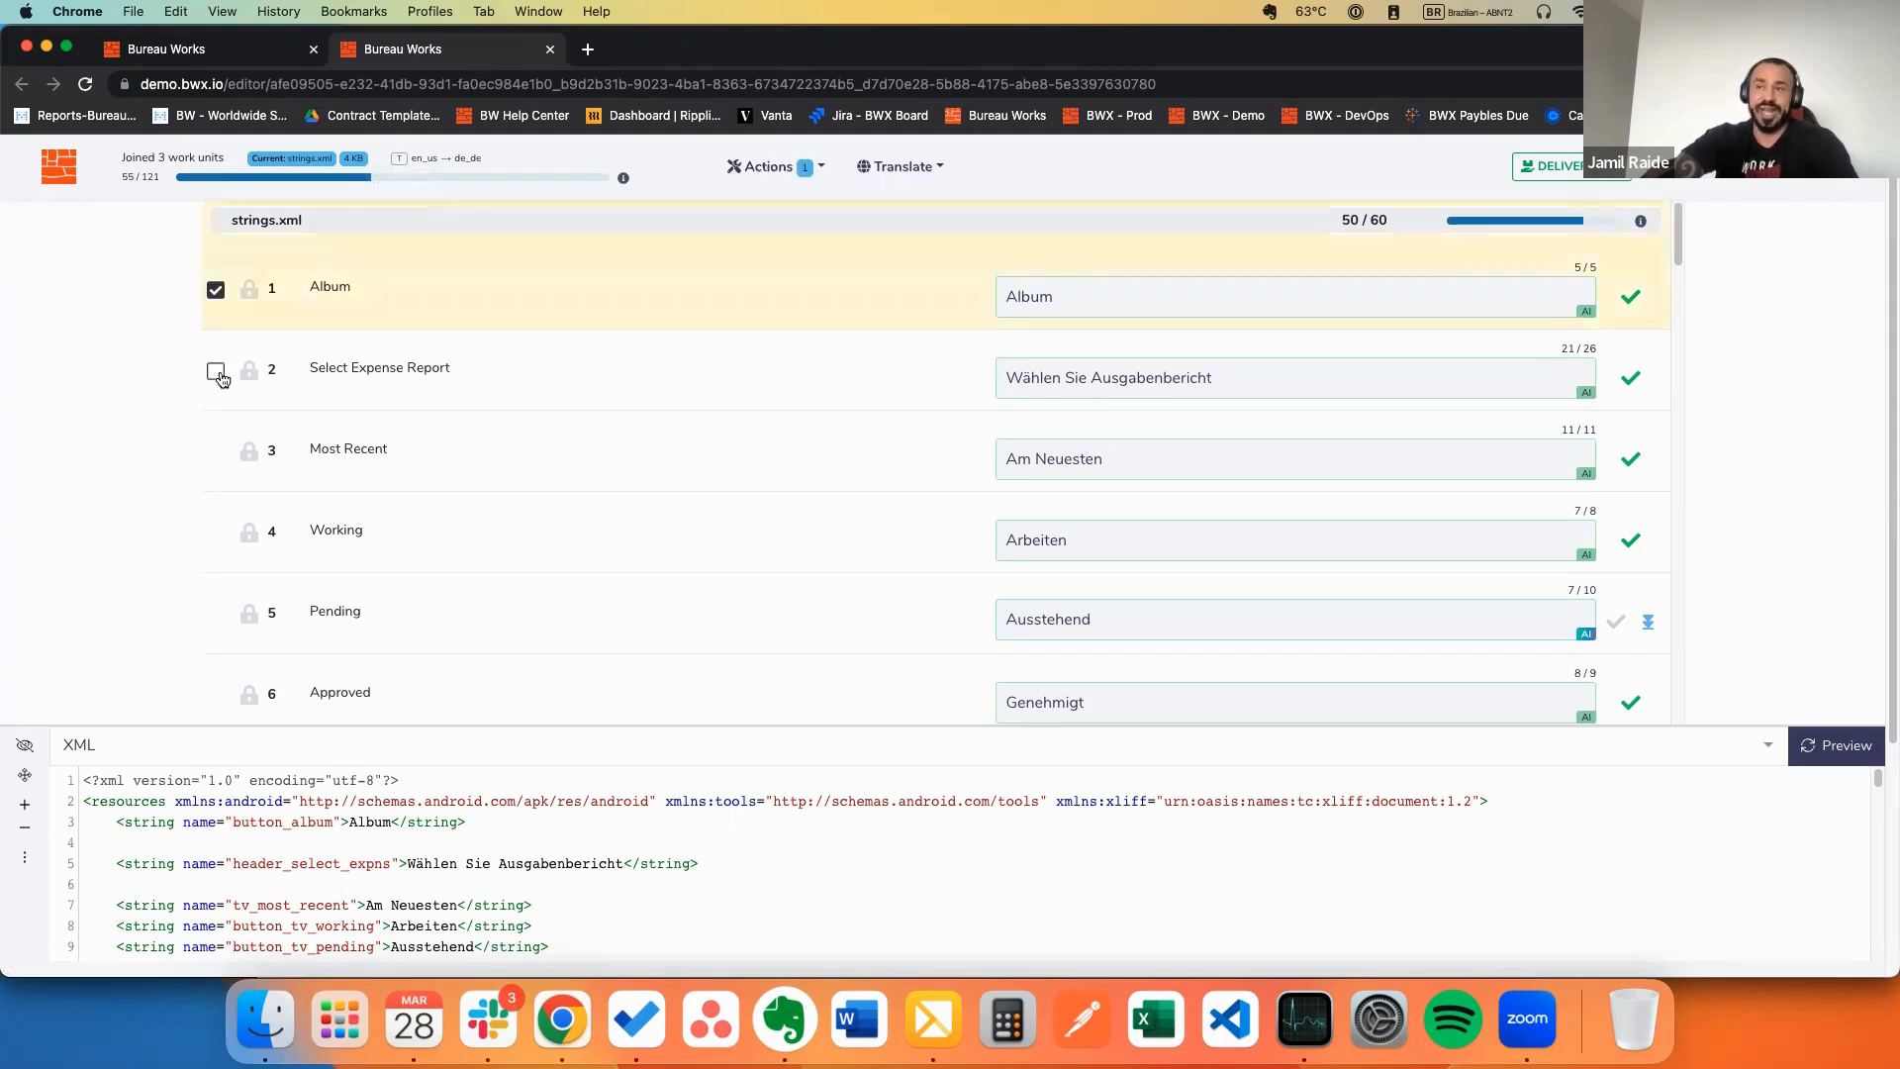
left_click(215, 452)
left_click(215, 370)
left_click(215, 289)
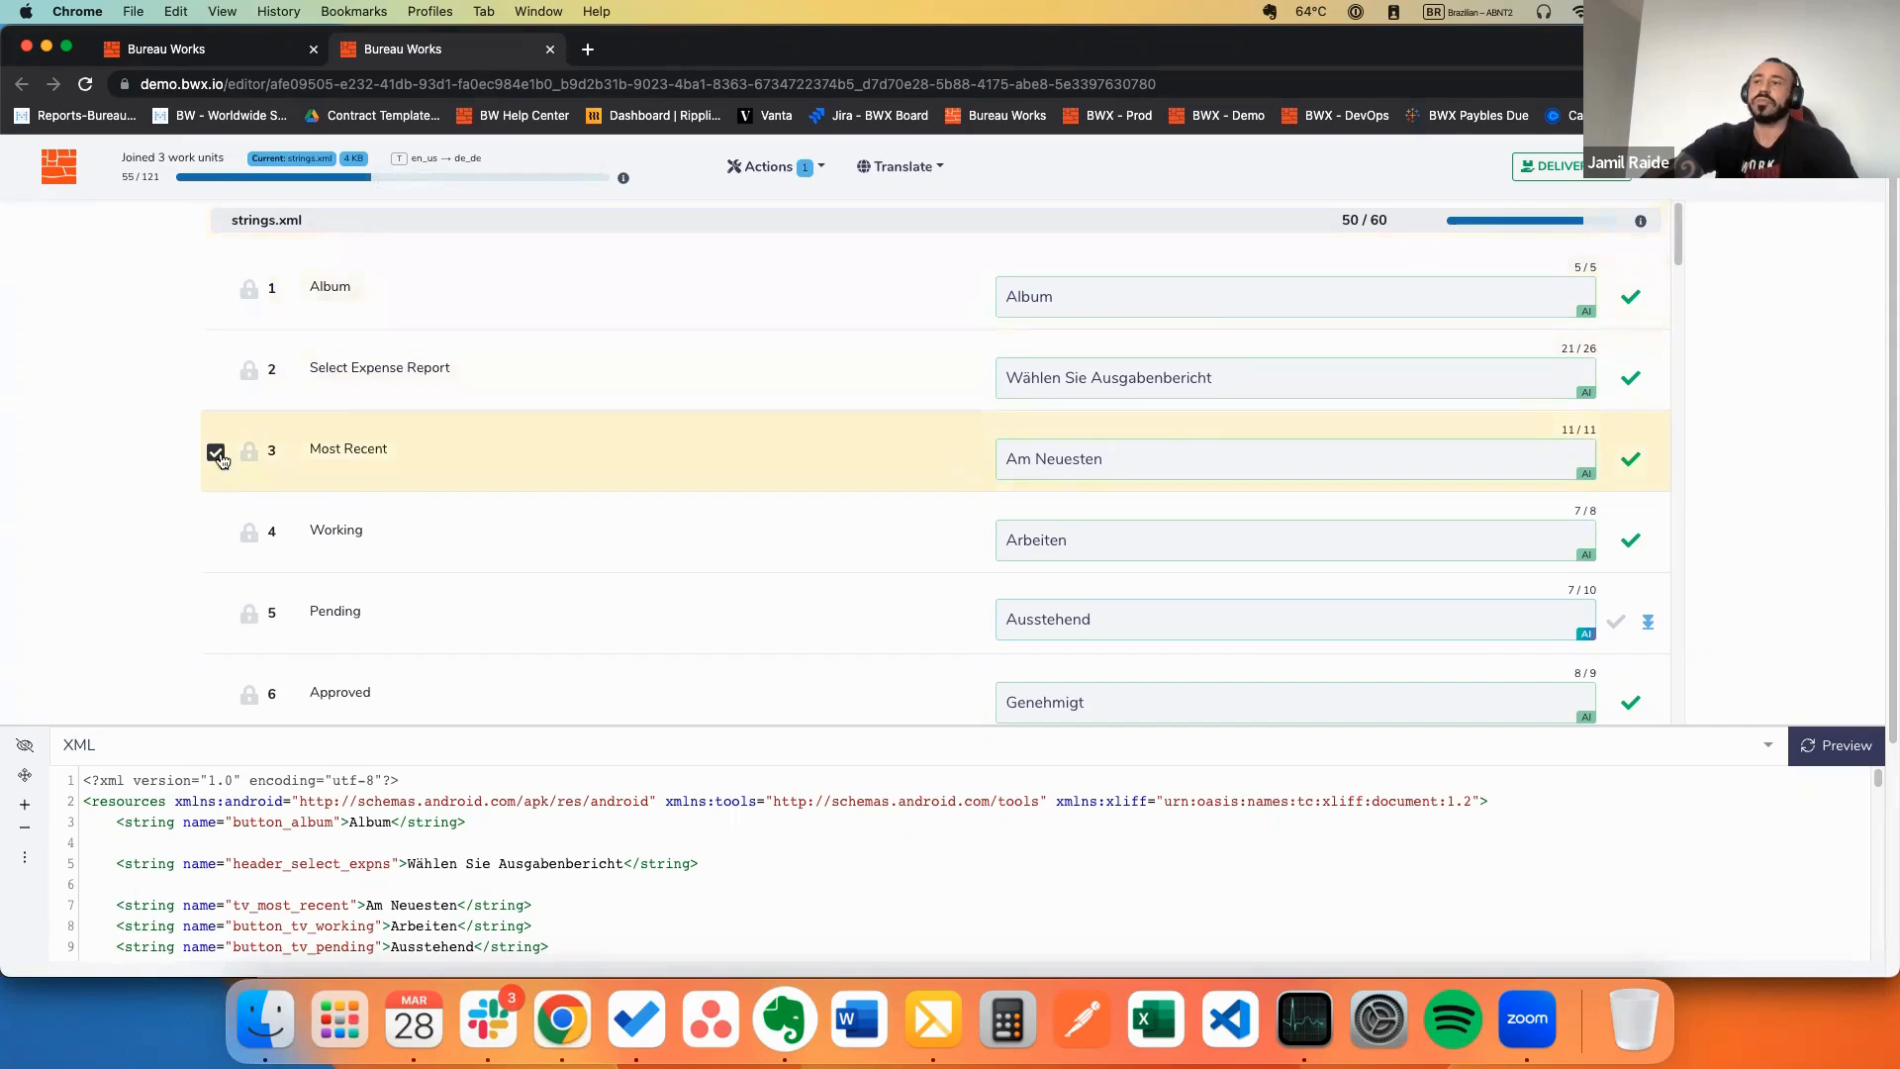
left_click(215, 452)
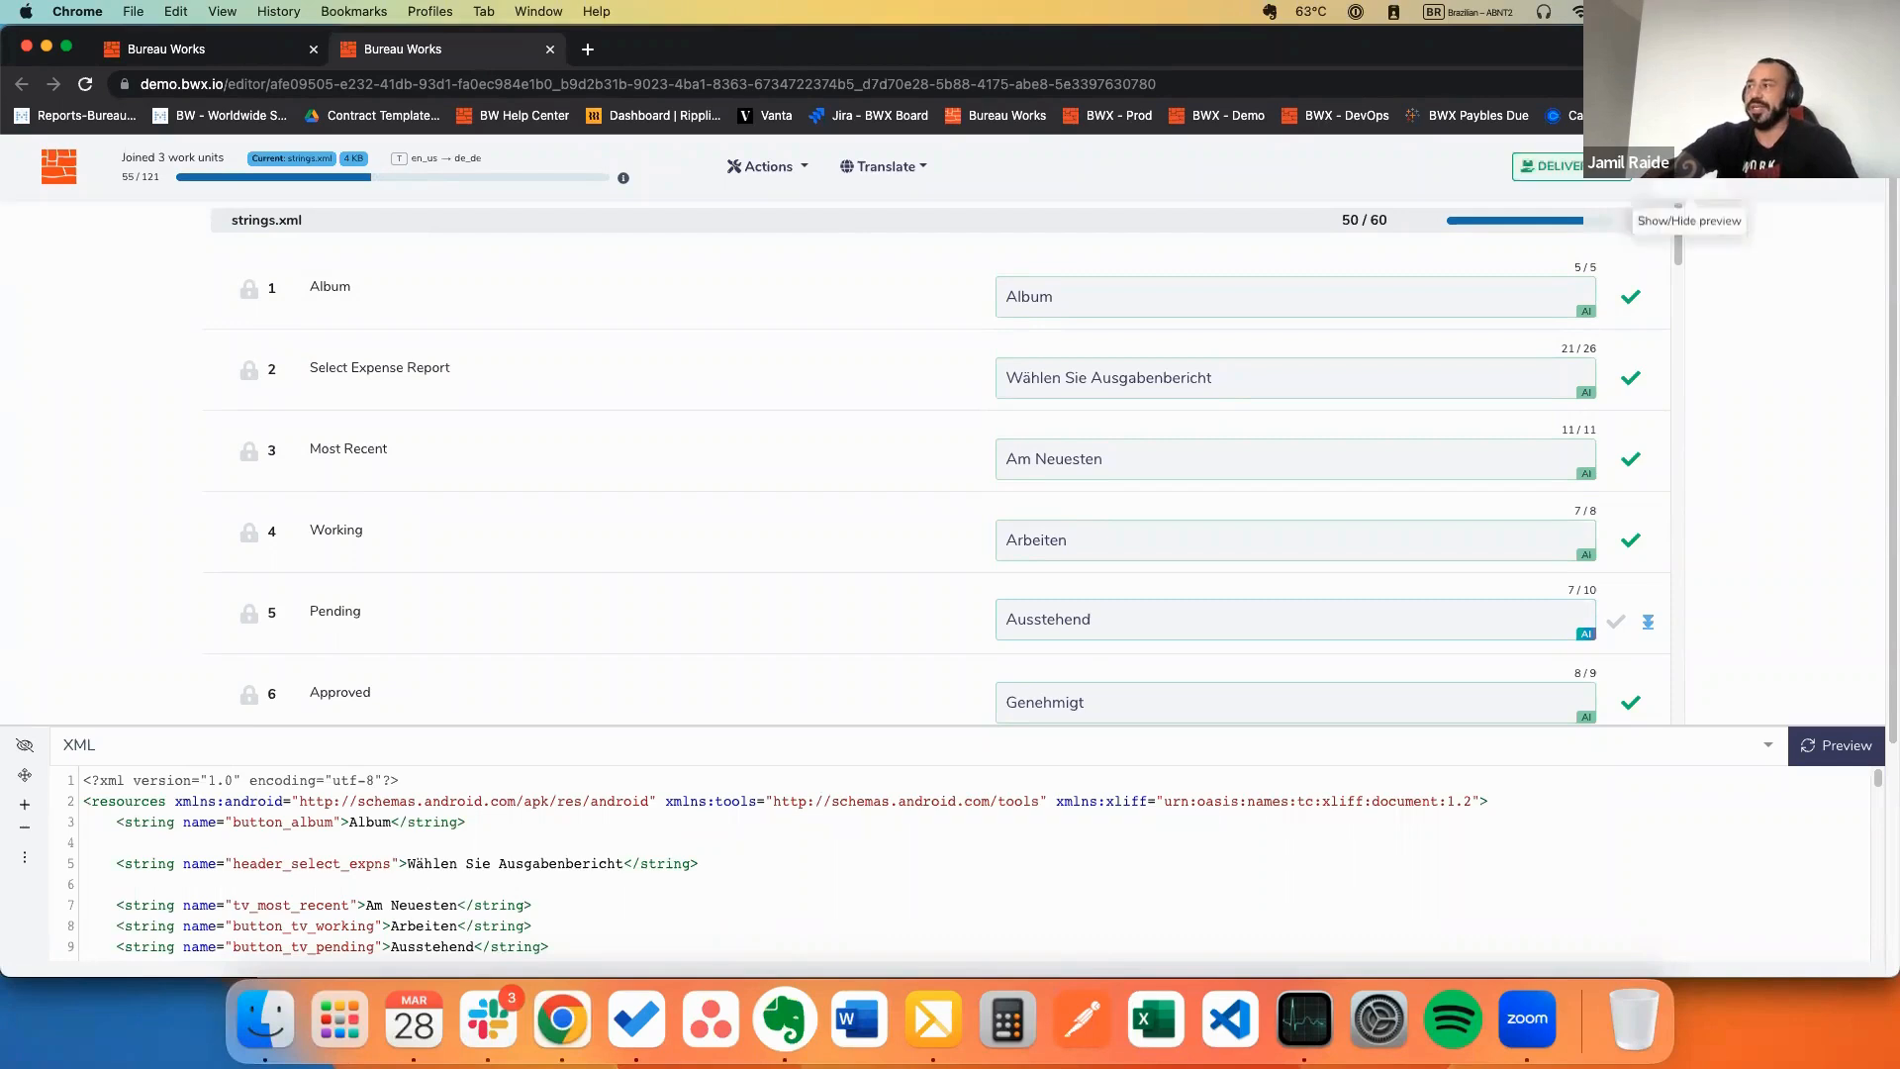
Step: Hide and re-show the XML code preview, then open the Suggestions and CAT Info panel
left_click(1678, 207)
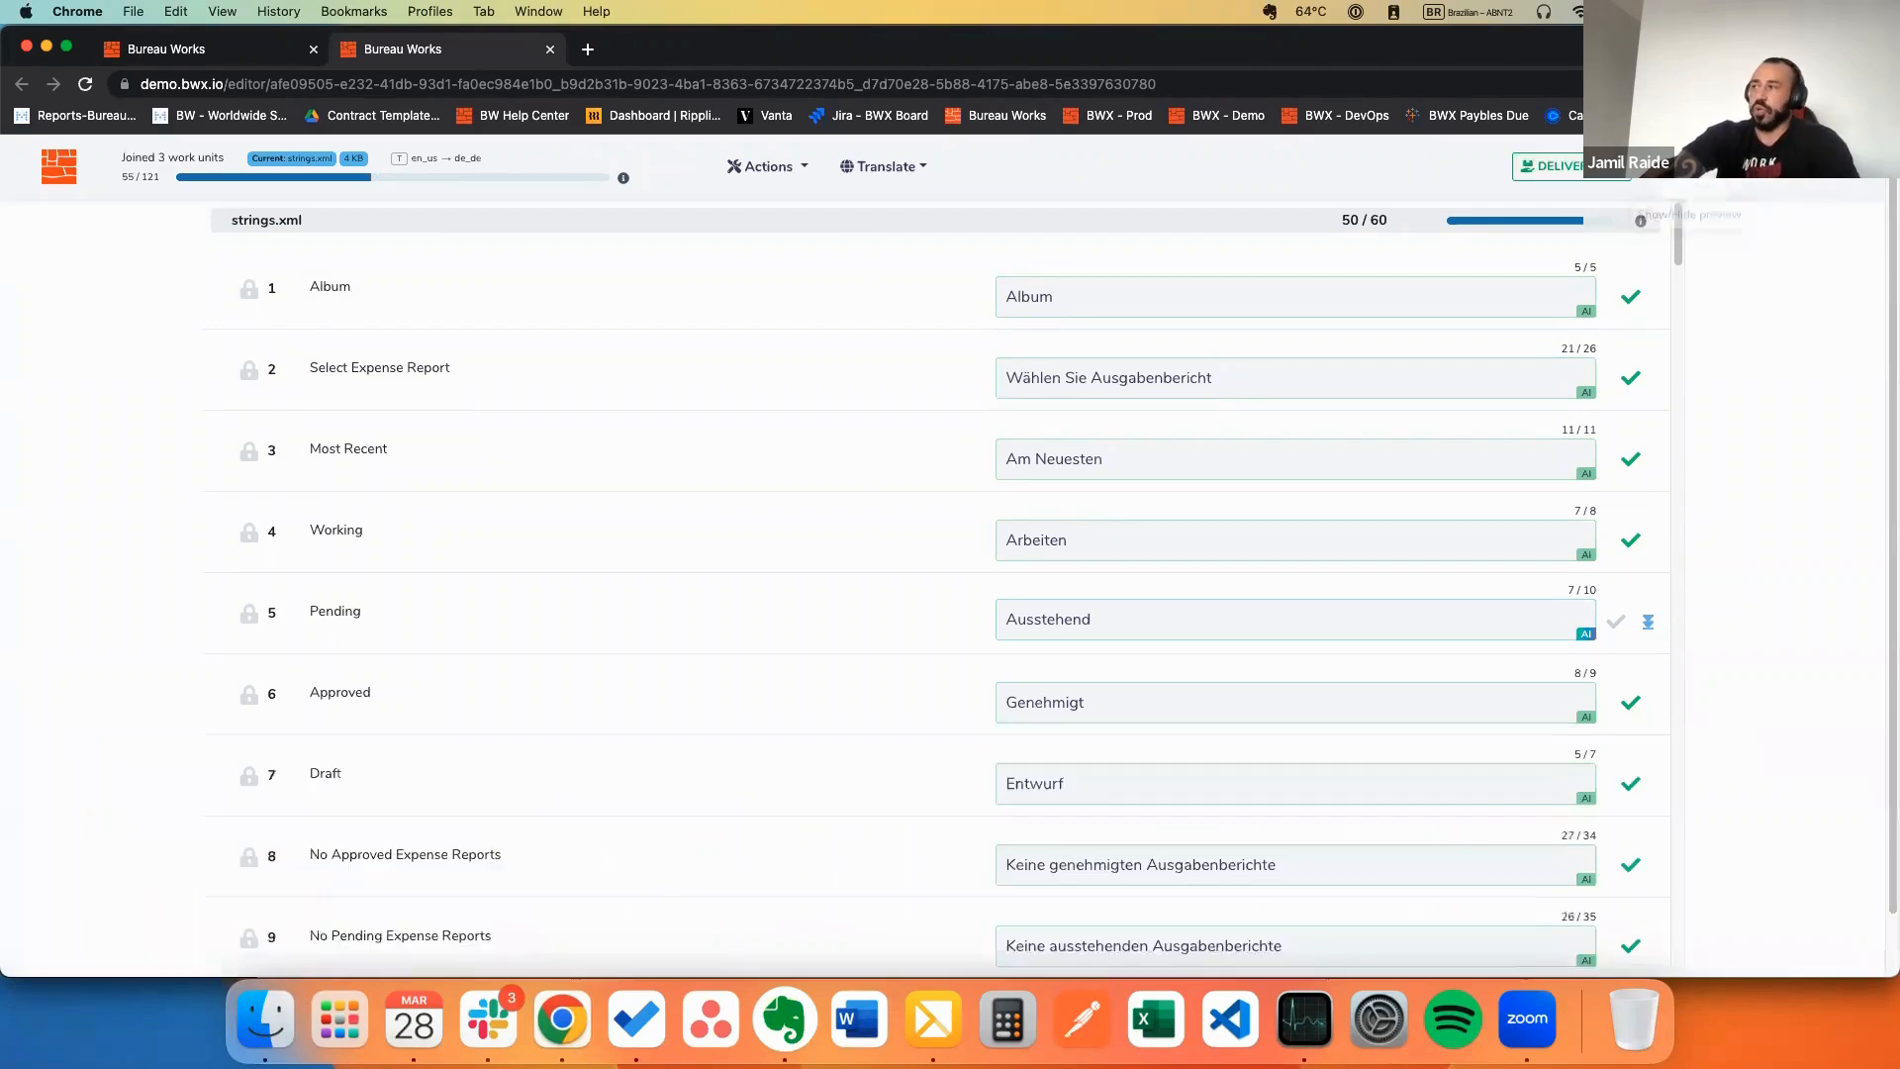
left_click(1691, 171)
left_click(1767, 170)
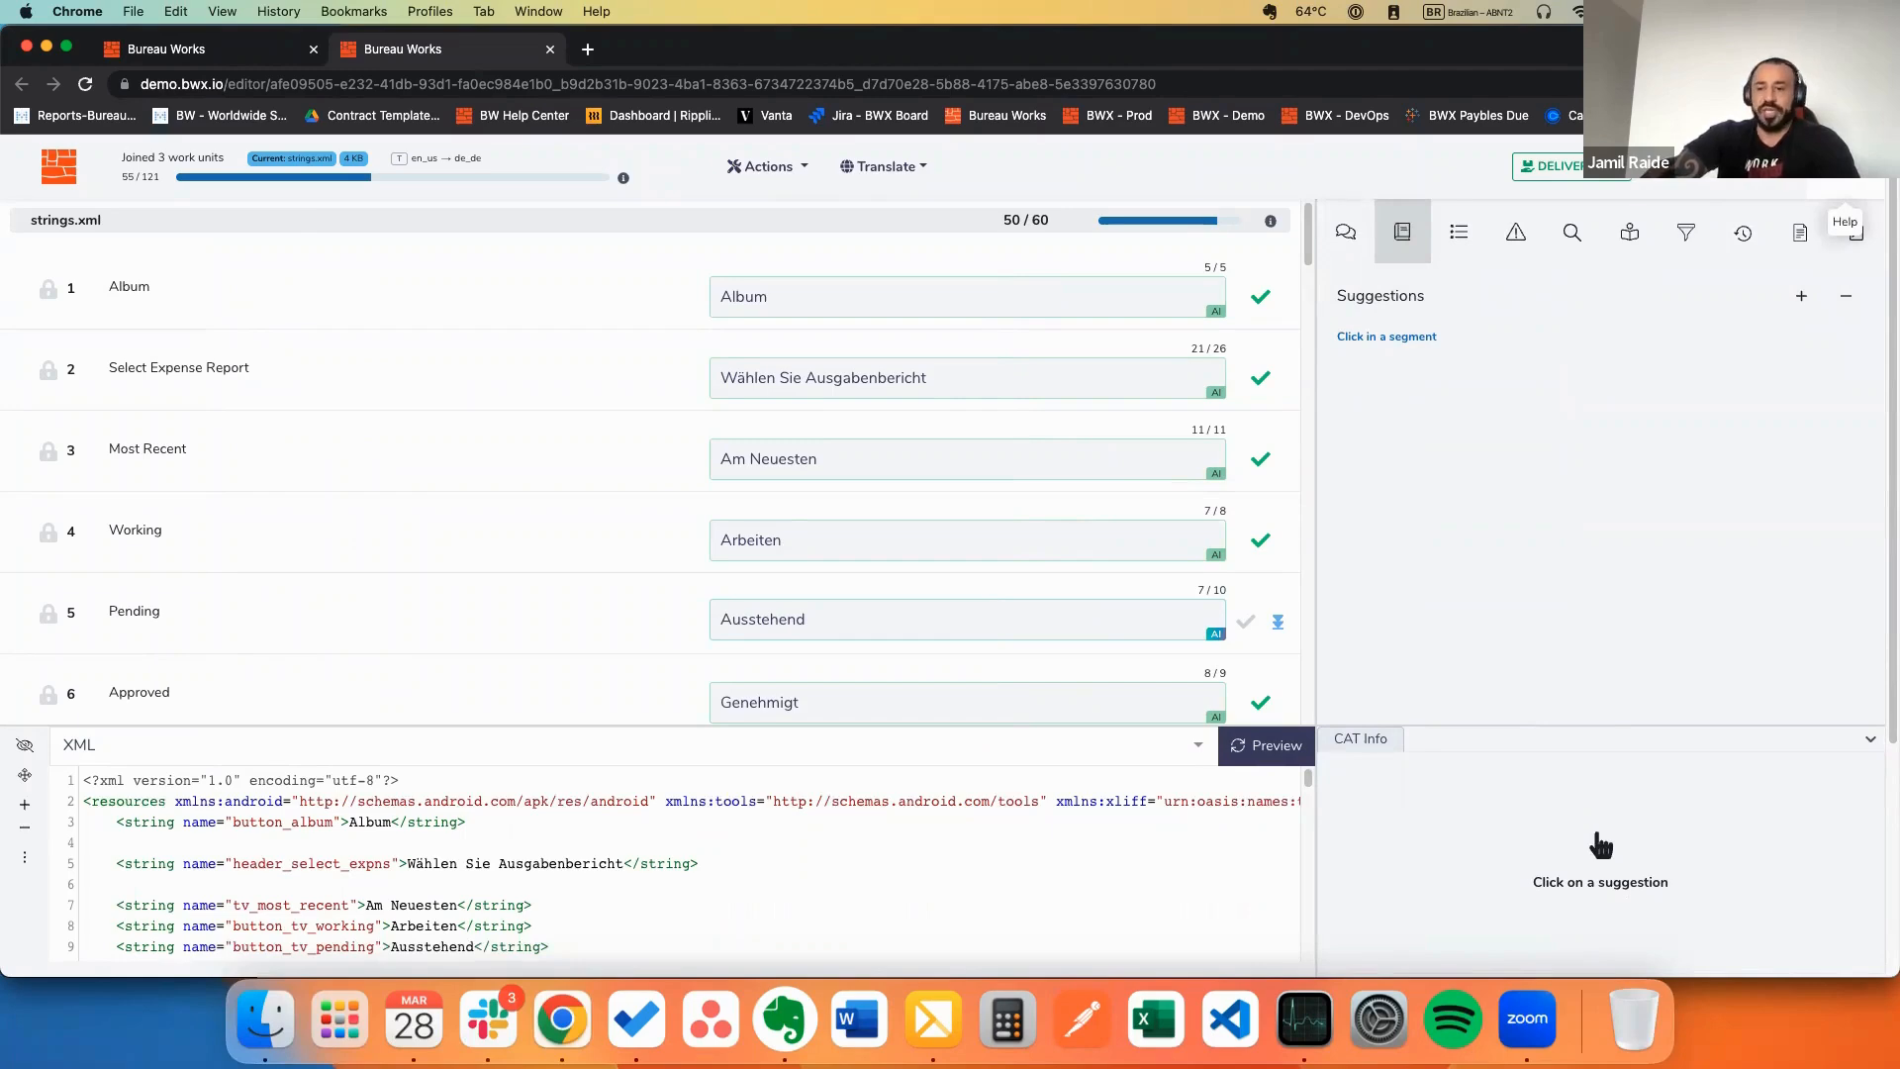
left_click(1857, 234)
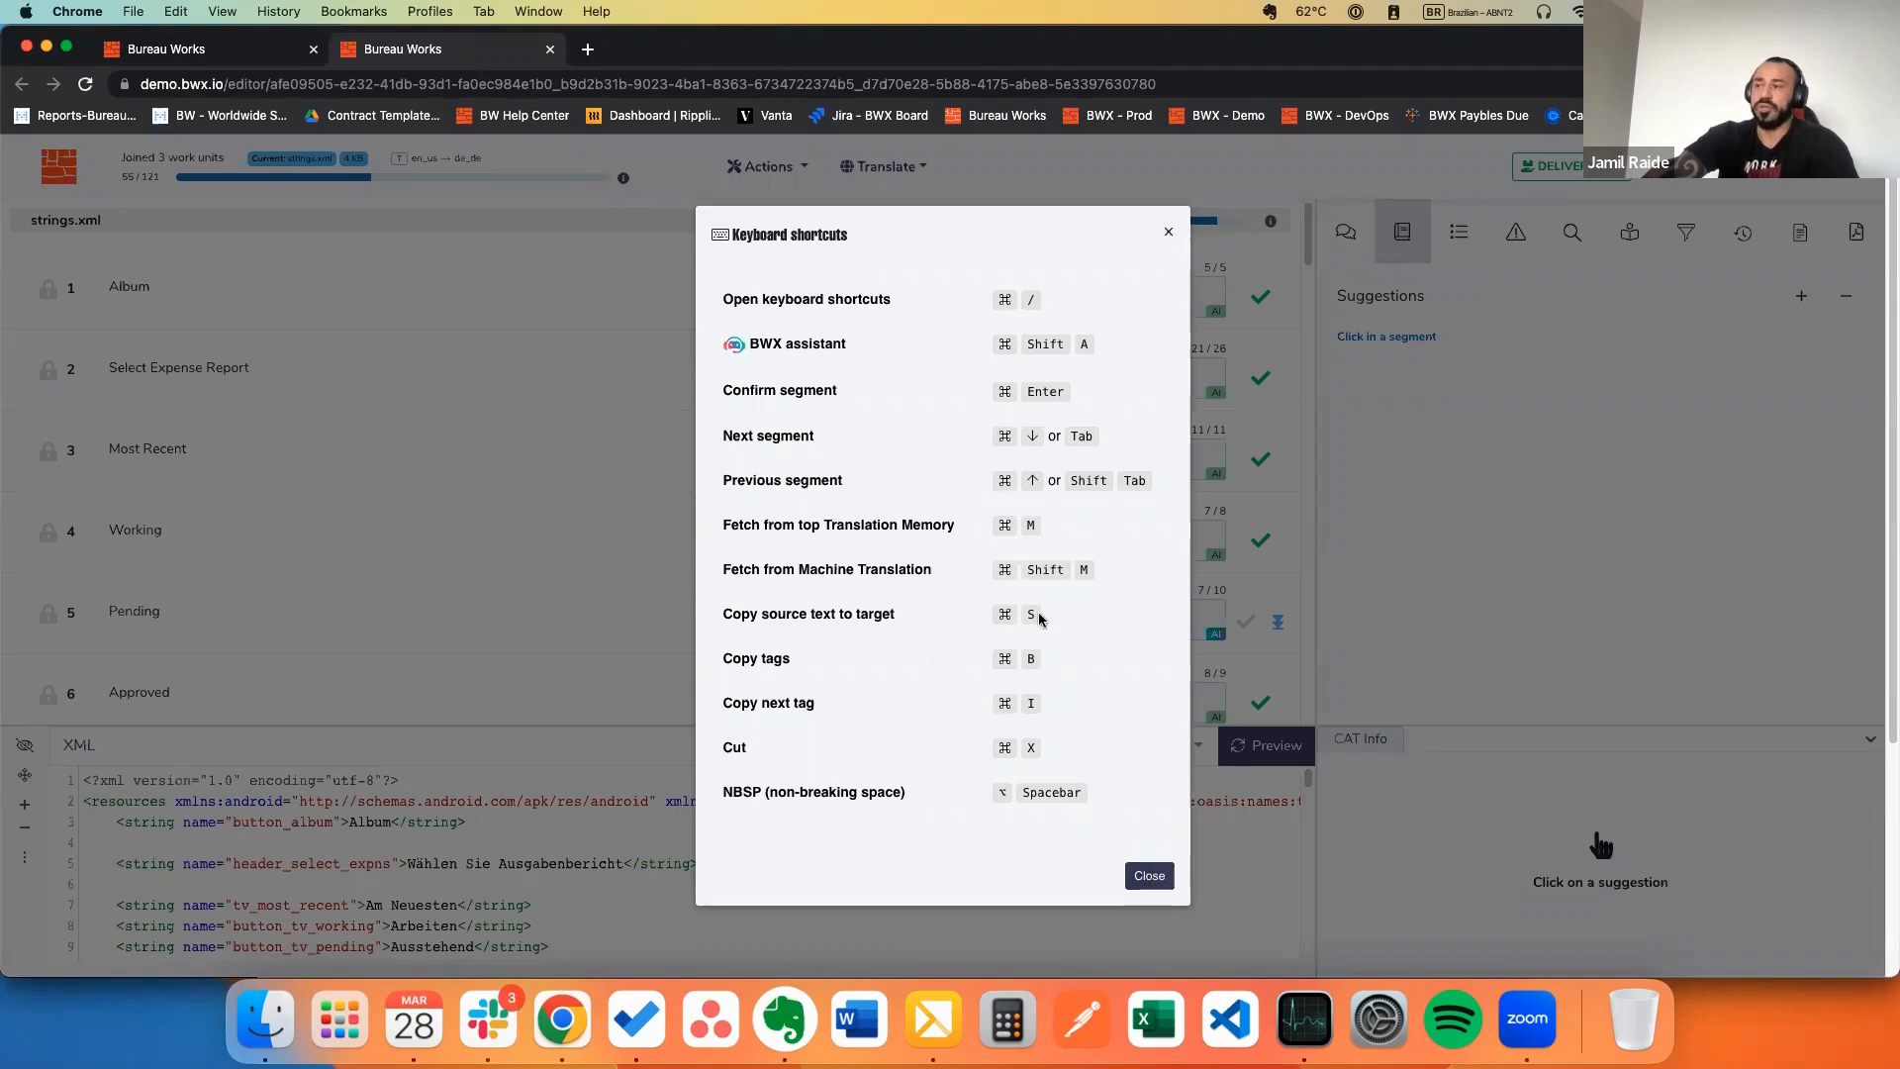
left_click(1150, 875)
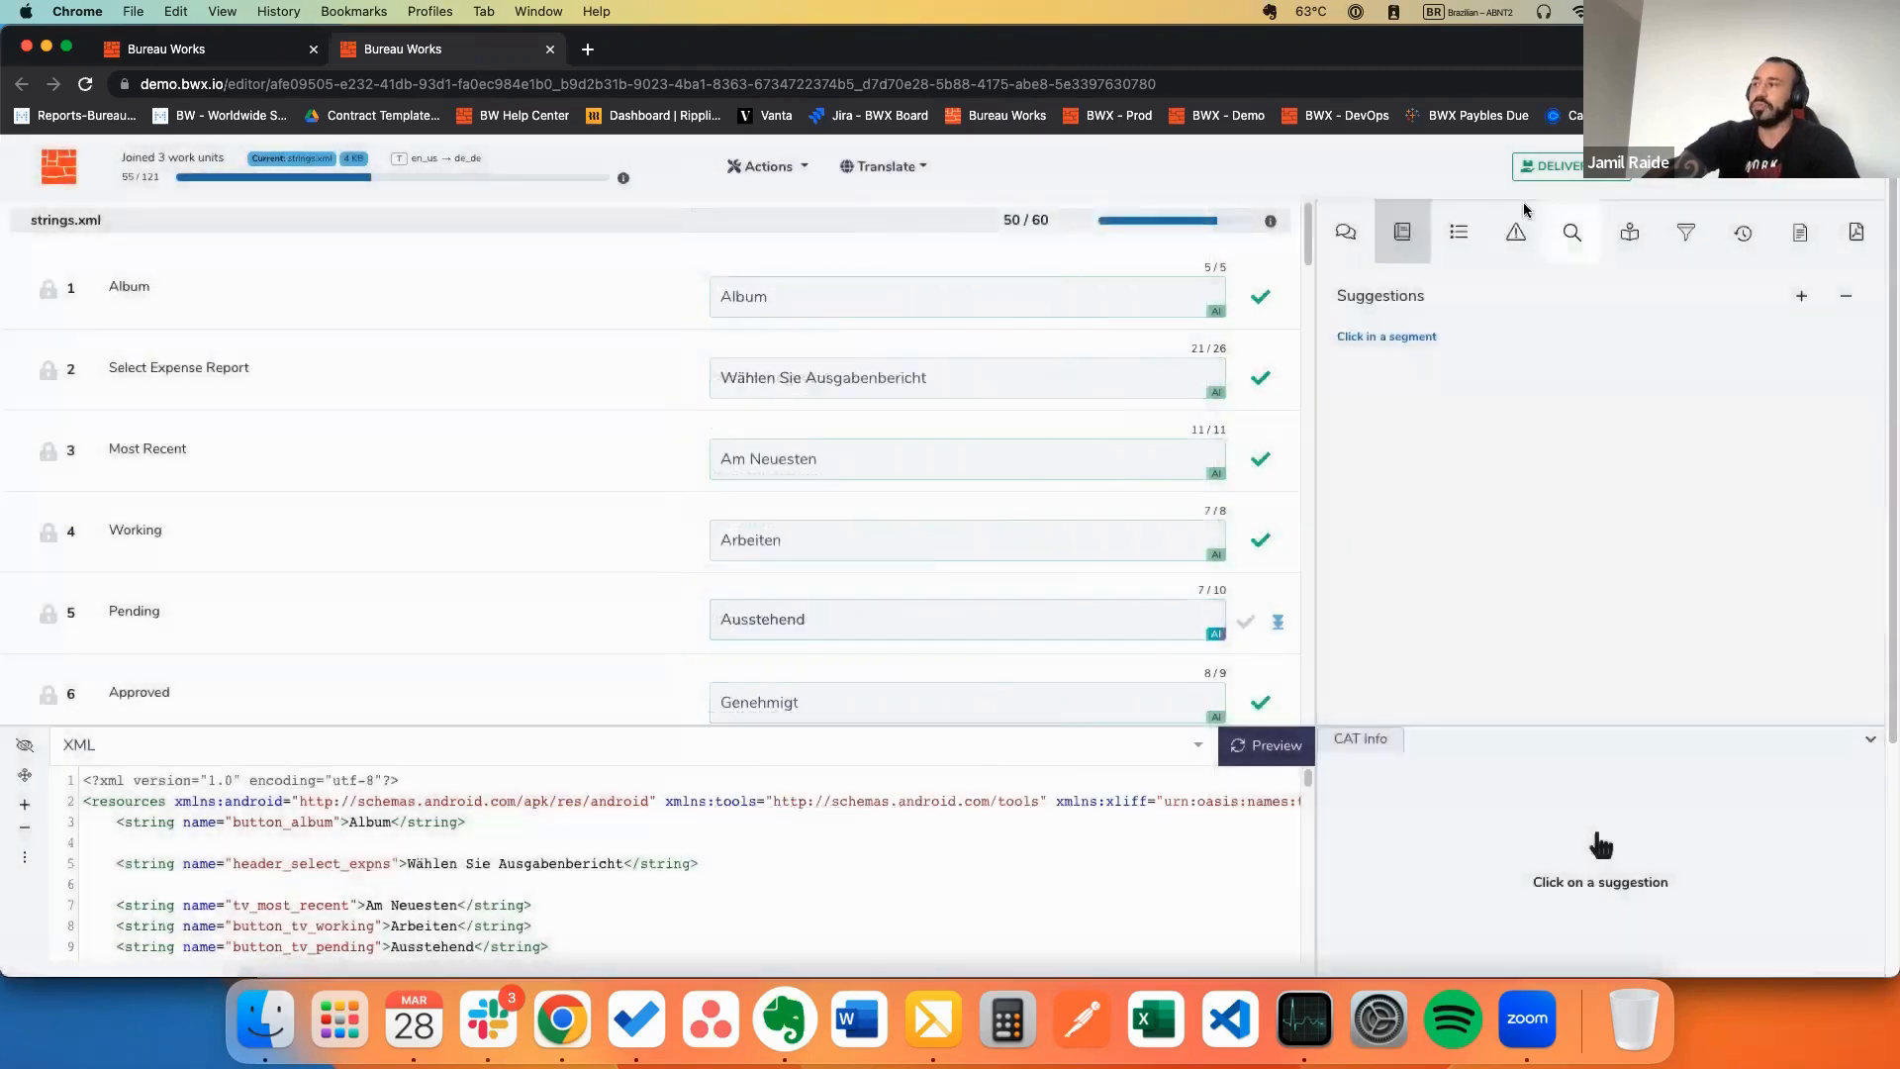
Step: Look at the Comments and Suggestions tabs, then open Instructions showing no instructions or reference files
left_click(1348, 236)
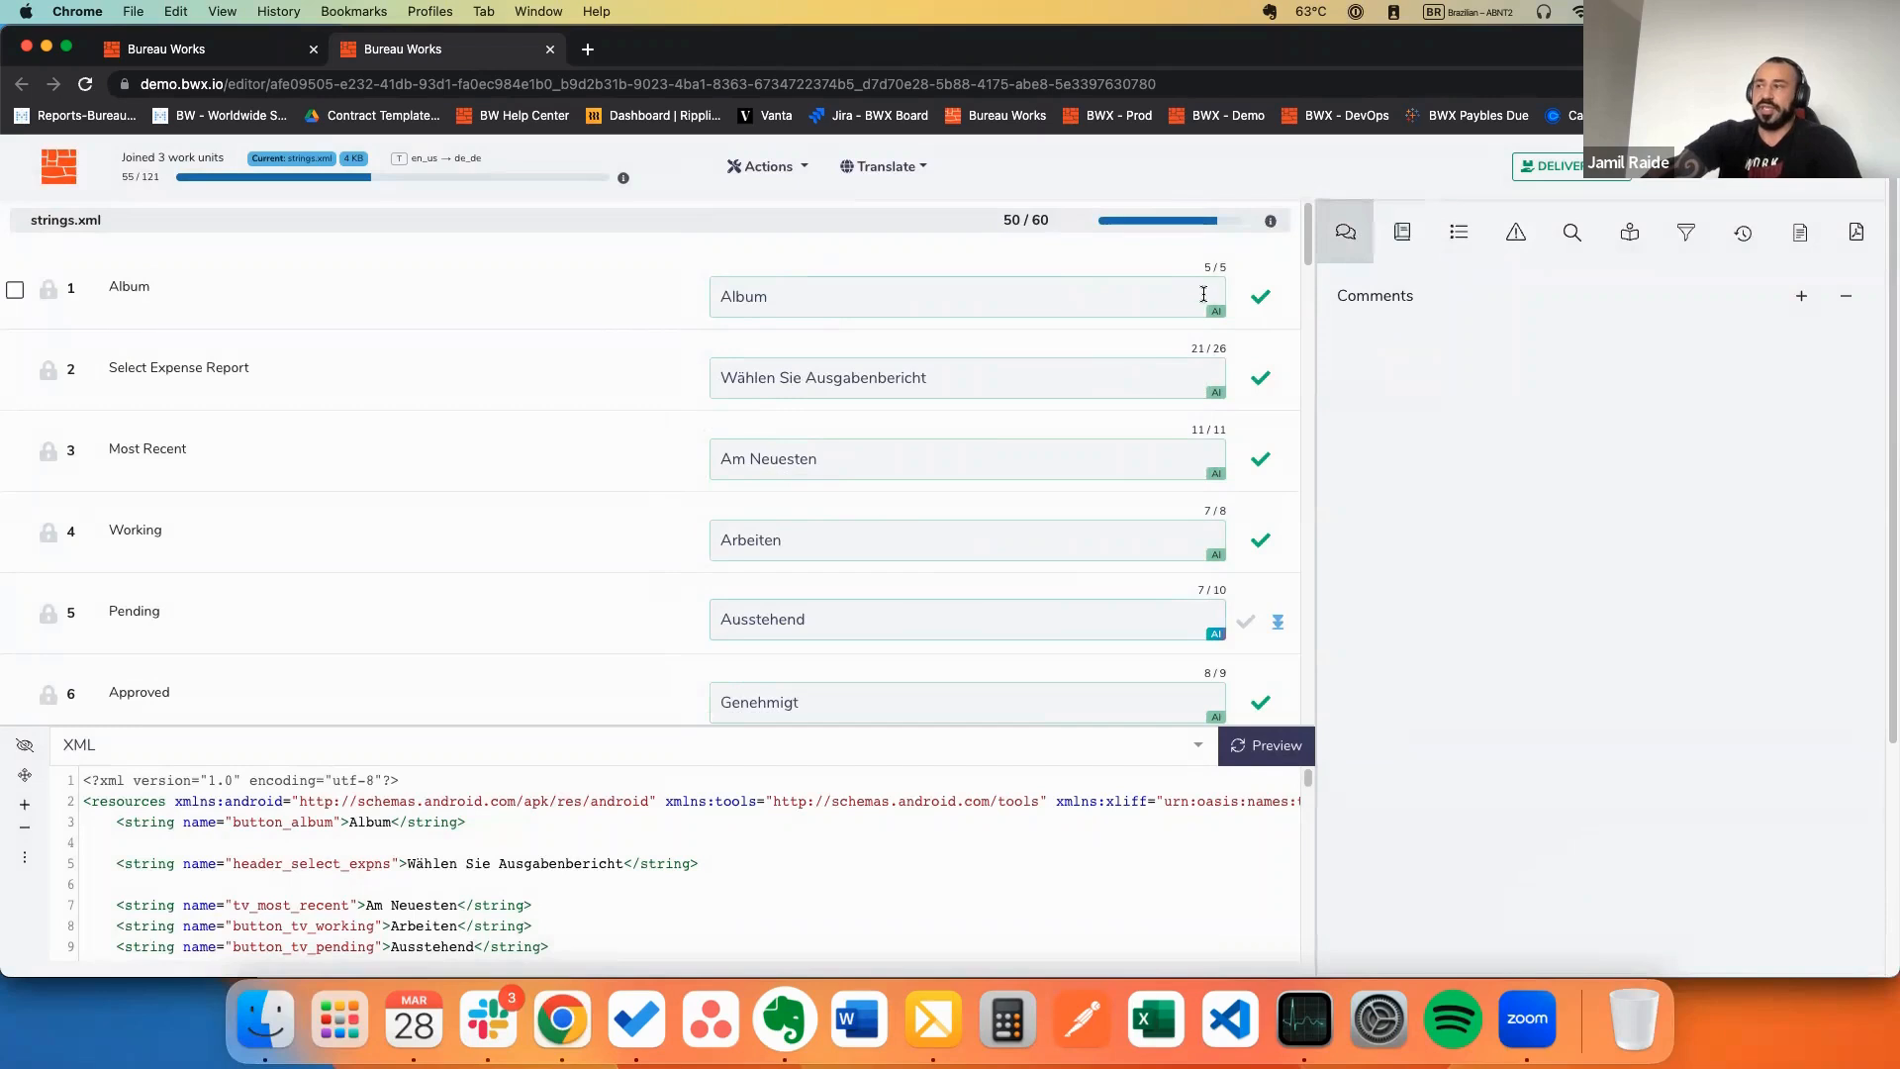
left_click(1489, 376)
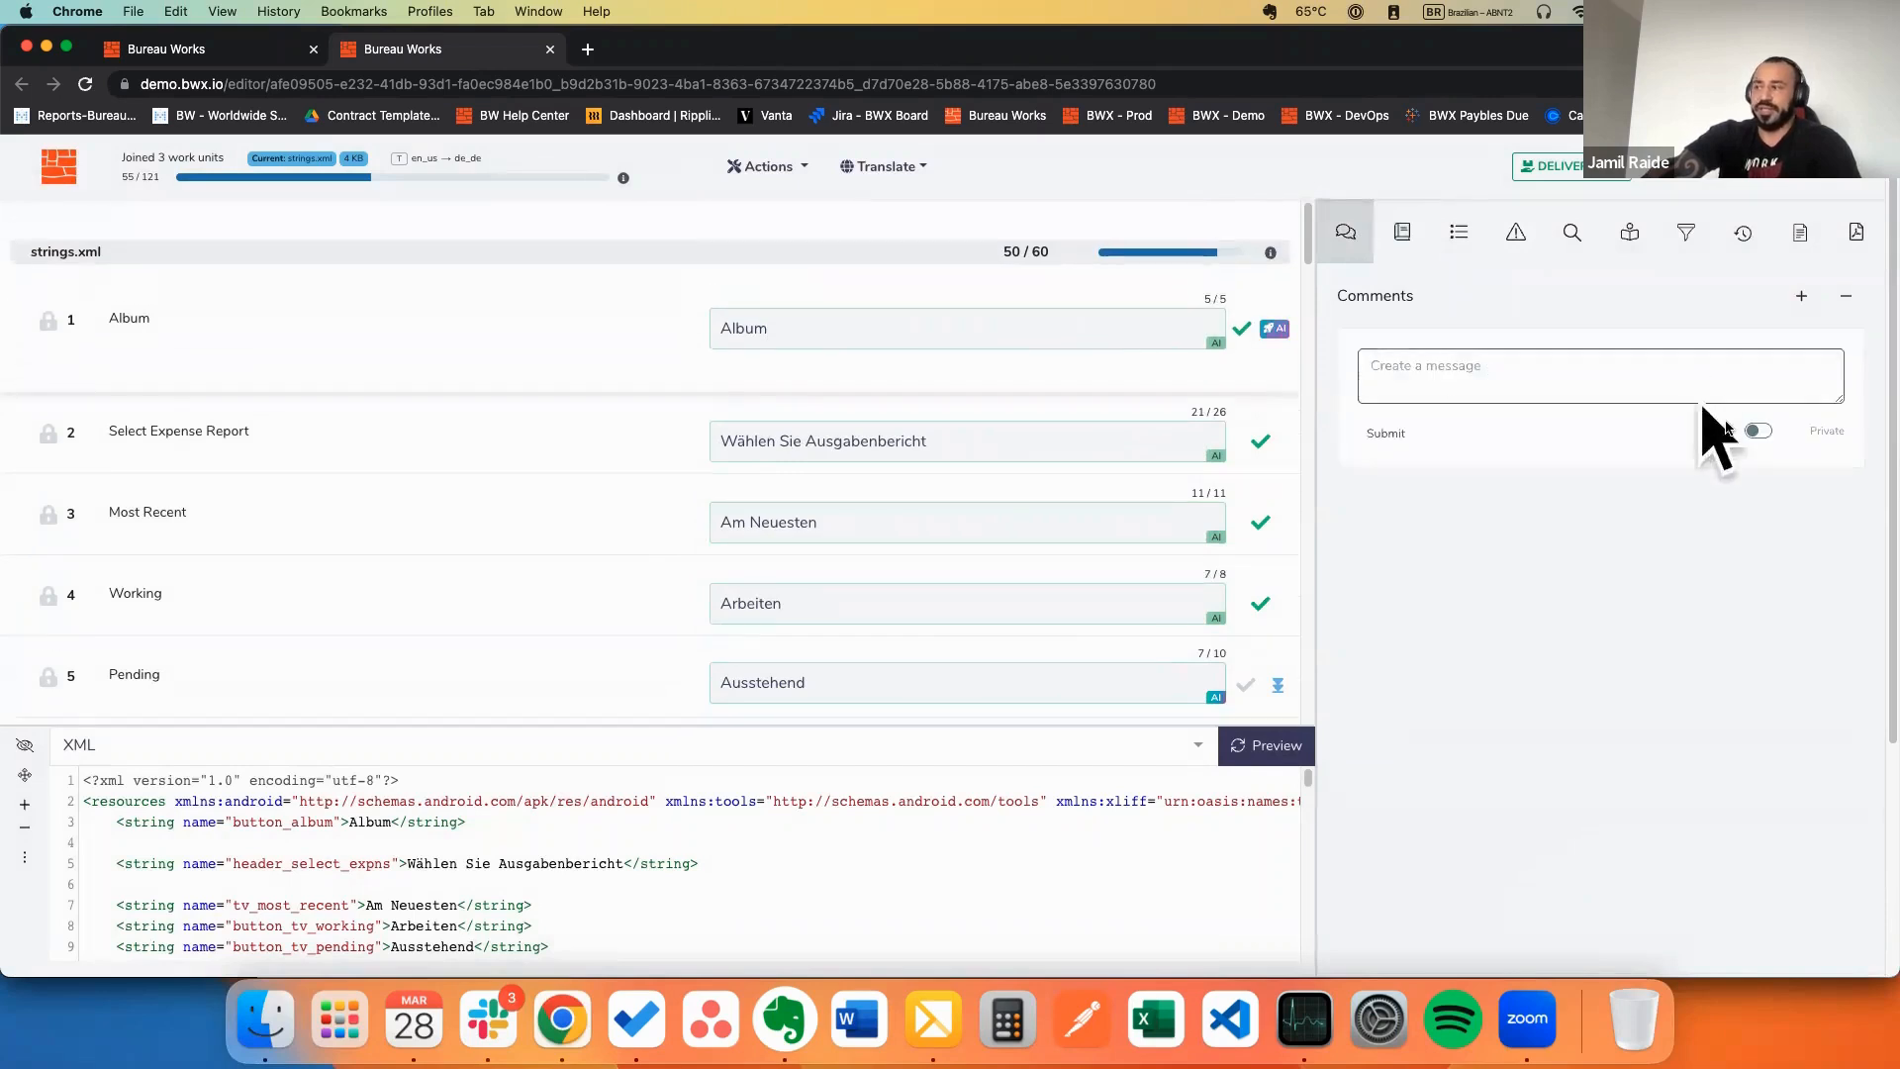
left_click(1757, 432)
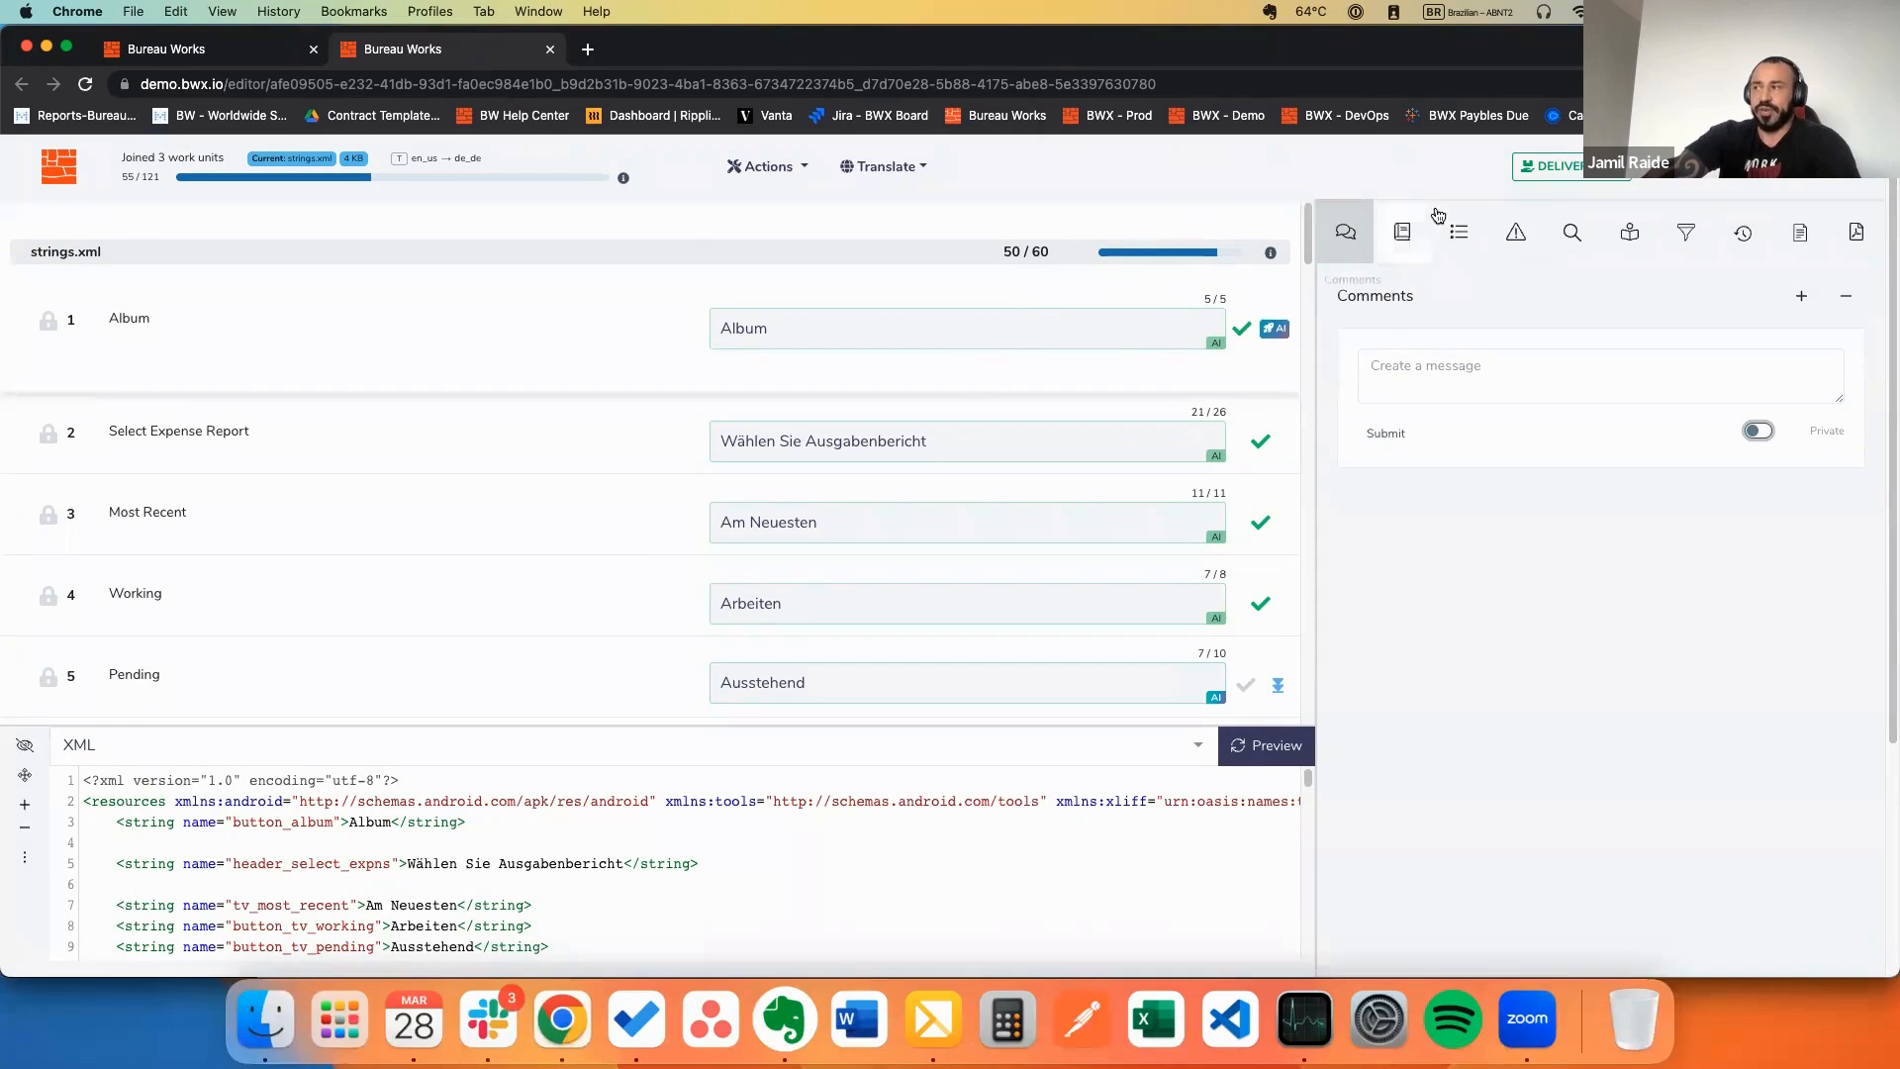
left_click(1411, 234)
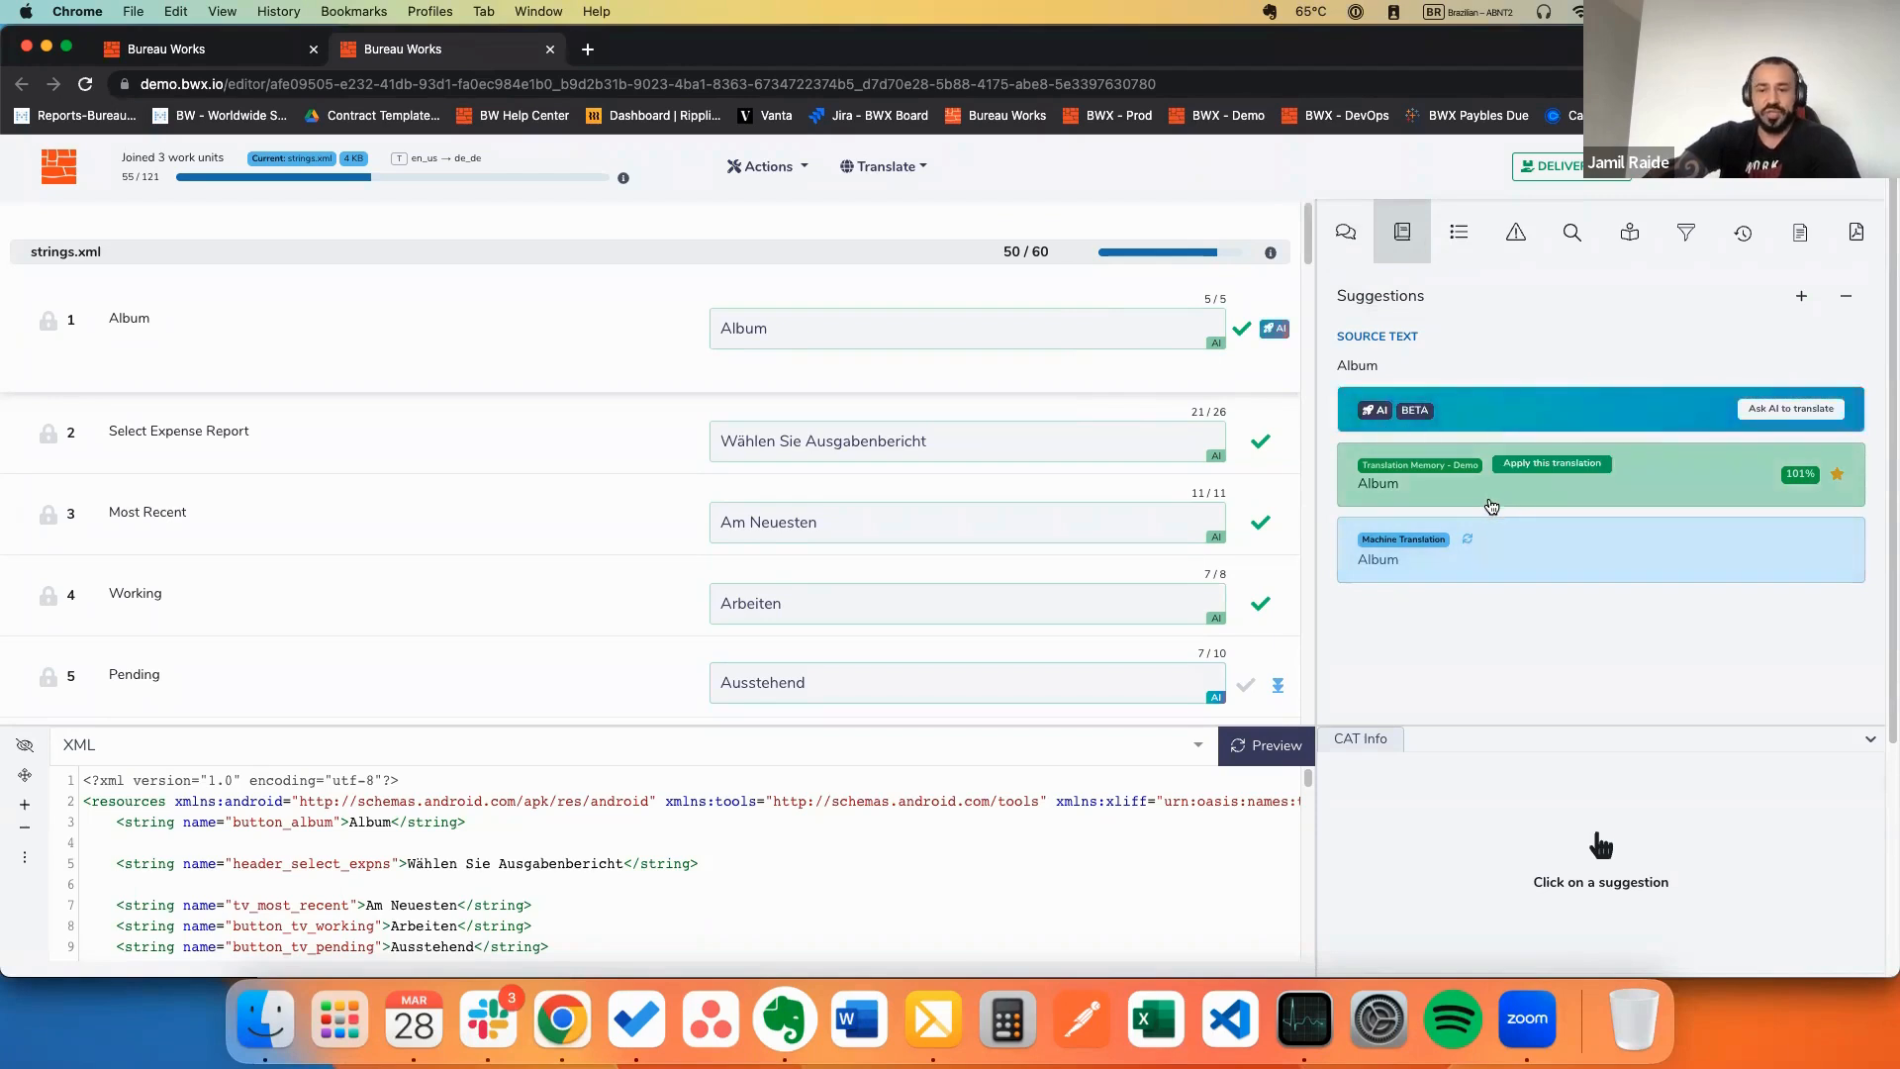
left_click(1462, 229)
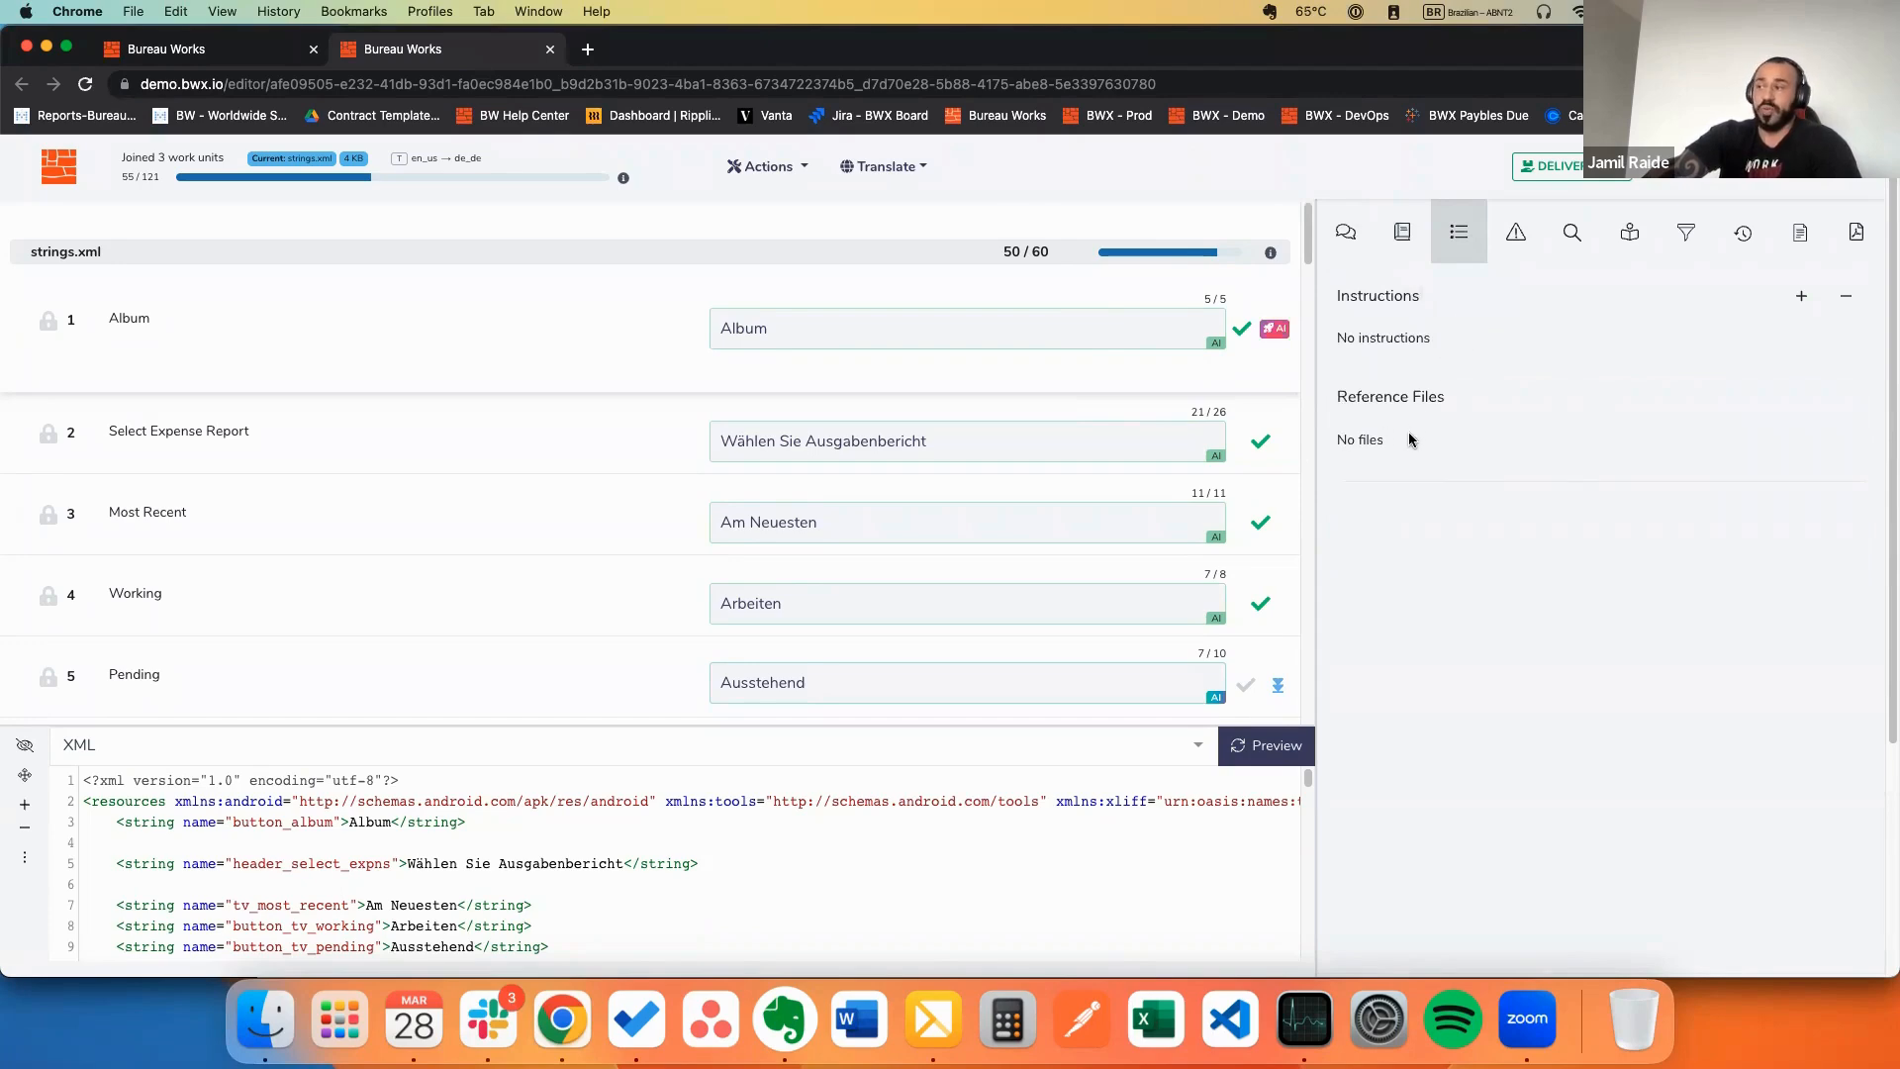
Step: Scroll through the QA Issues check settings, then open Search TM with Fuzzy Search and Max Hits 5
left_click(1517, 234)
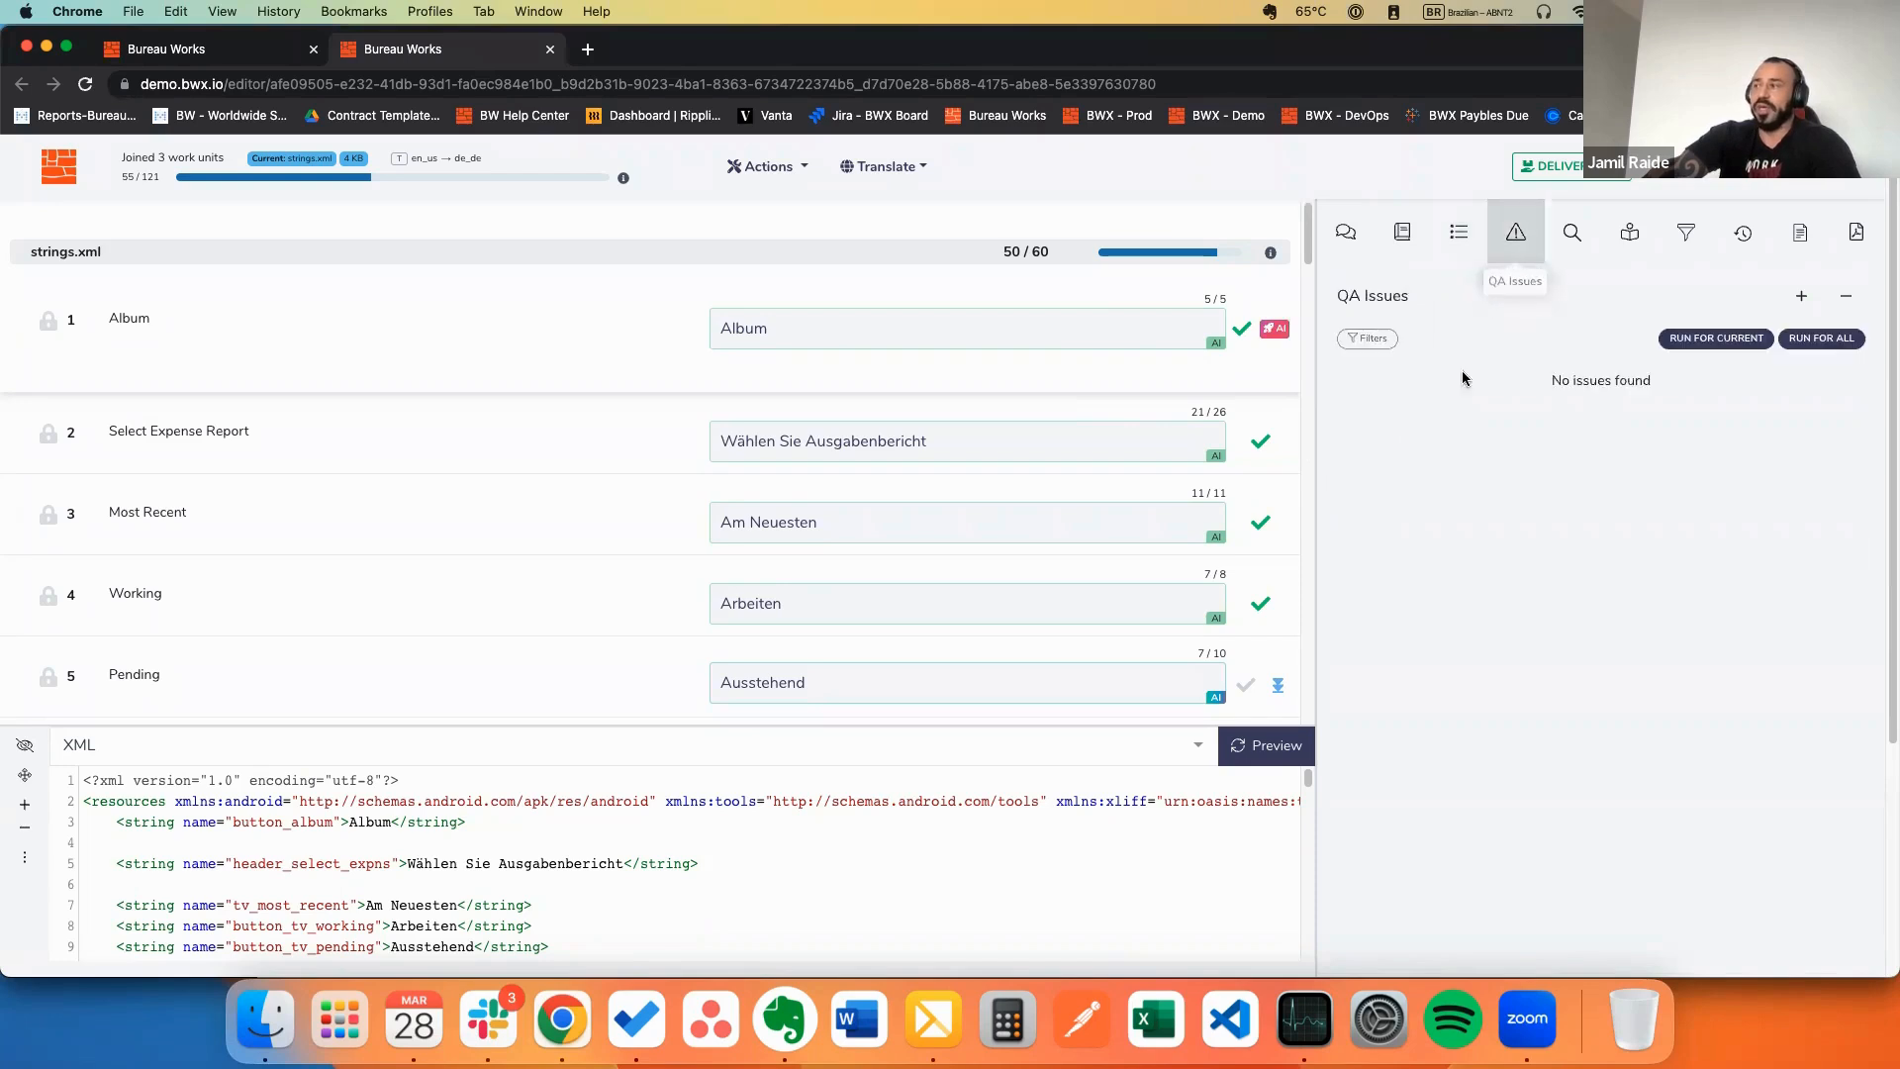
left_click(1367, 340)
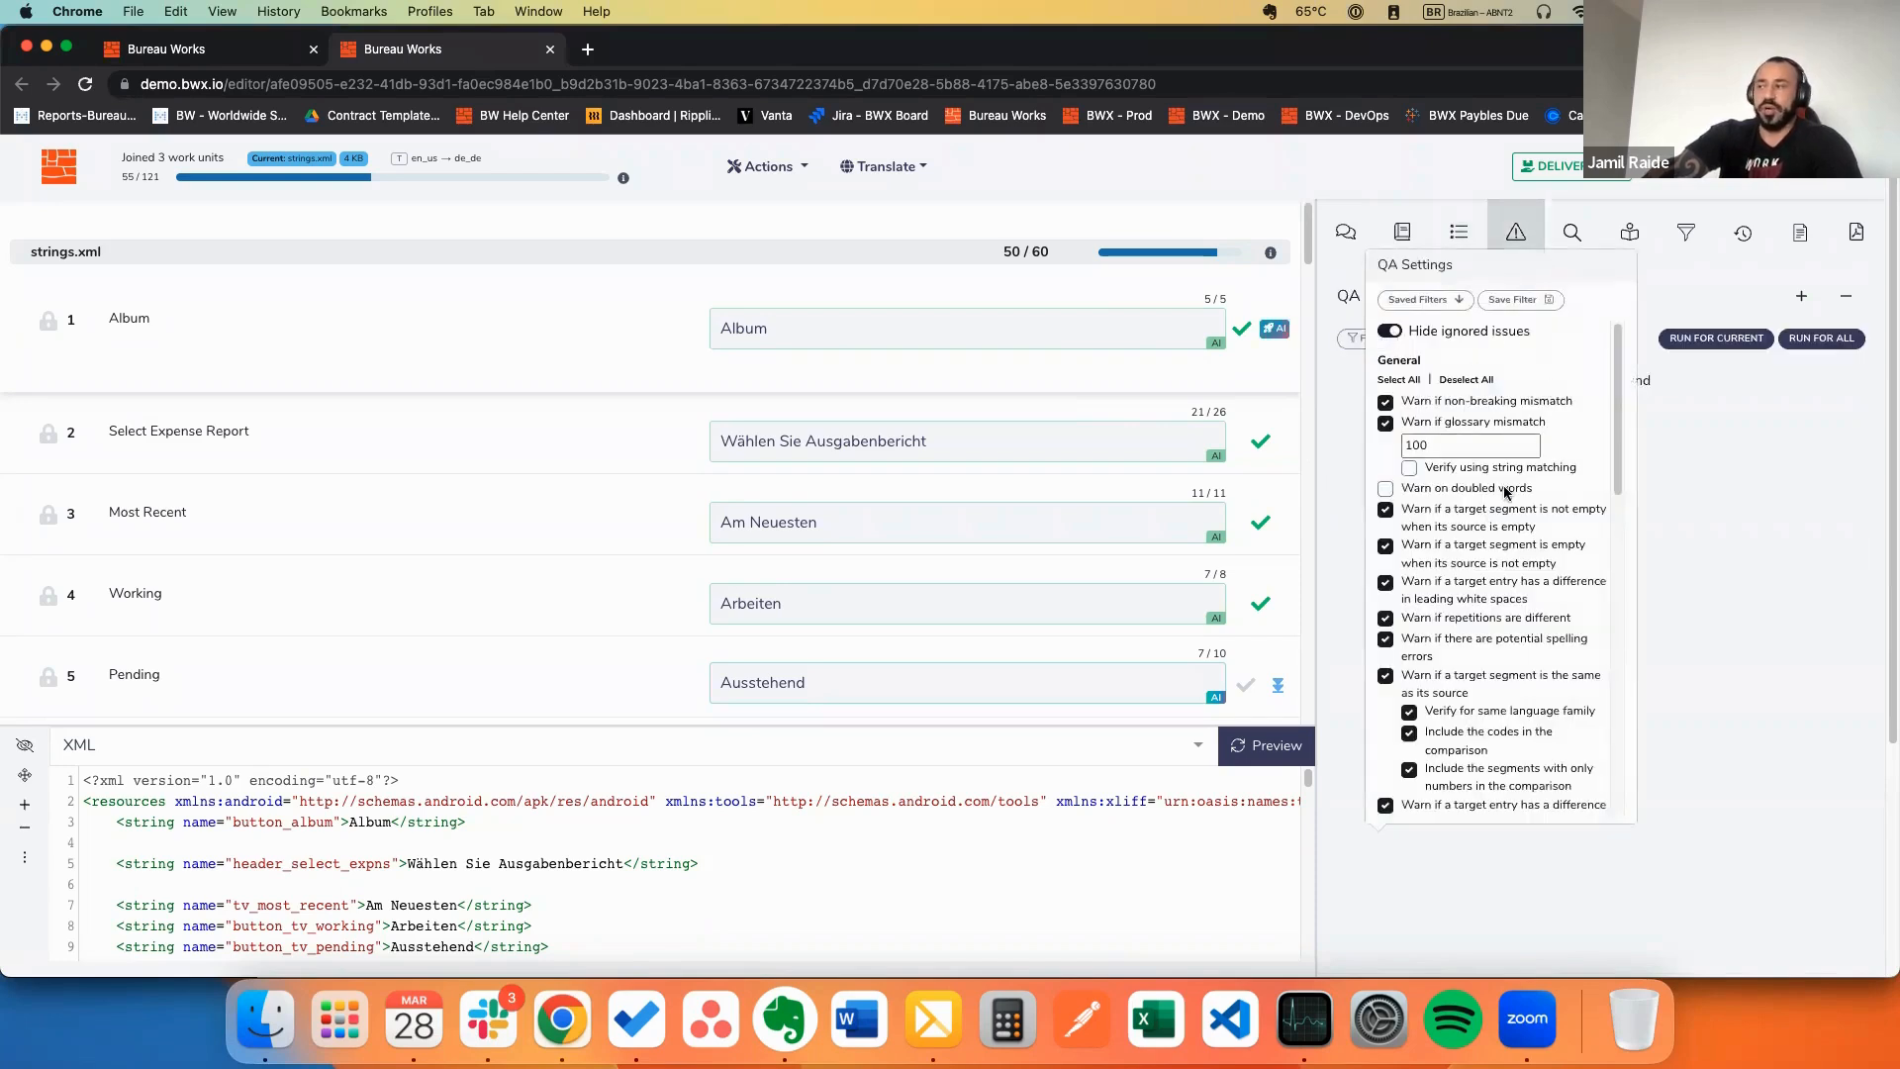
scroll(1529, 458, "down", 2)
scroll(1529, 457, "down", 10)
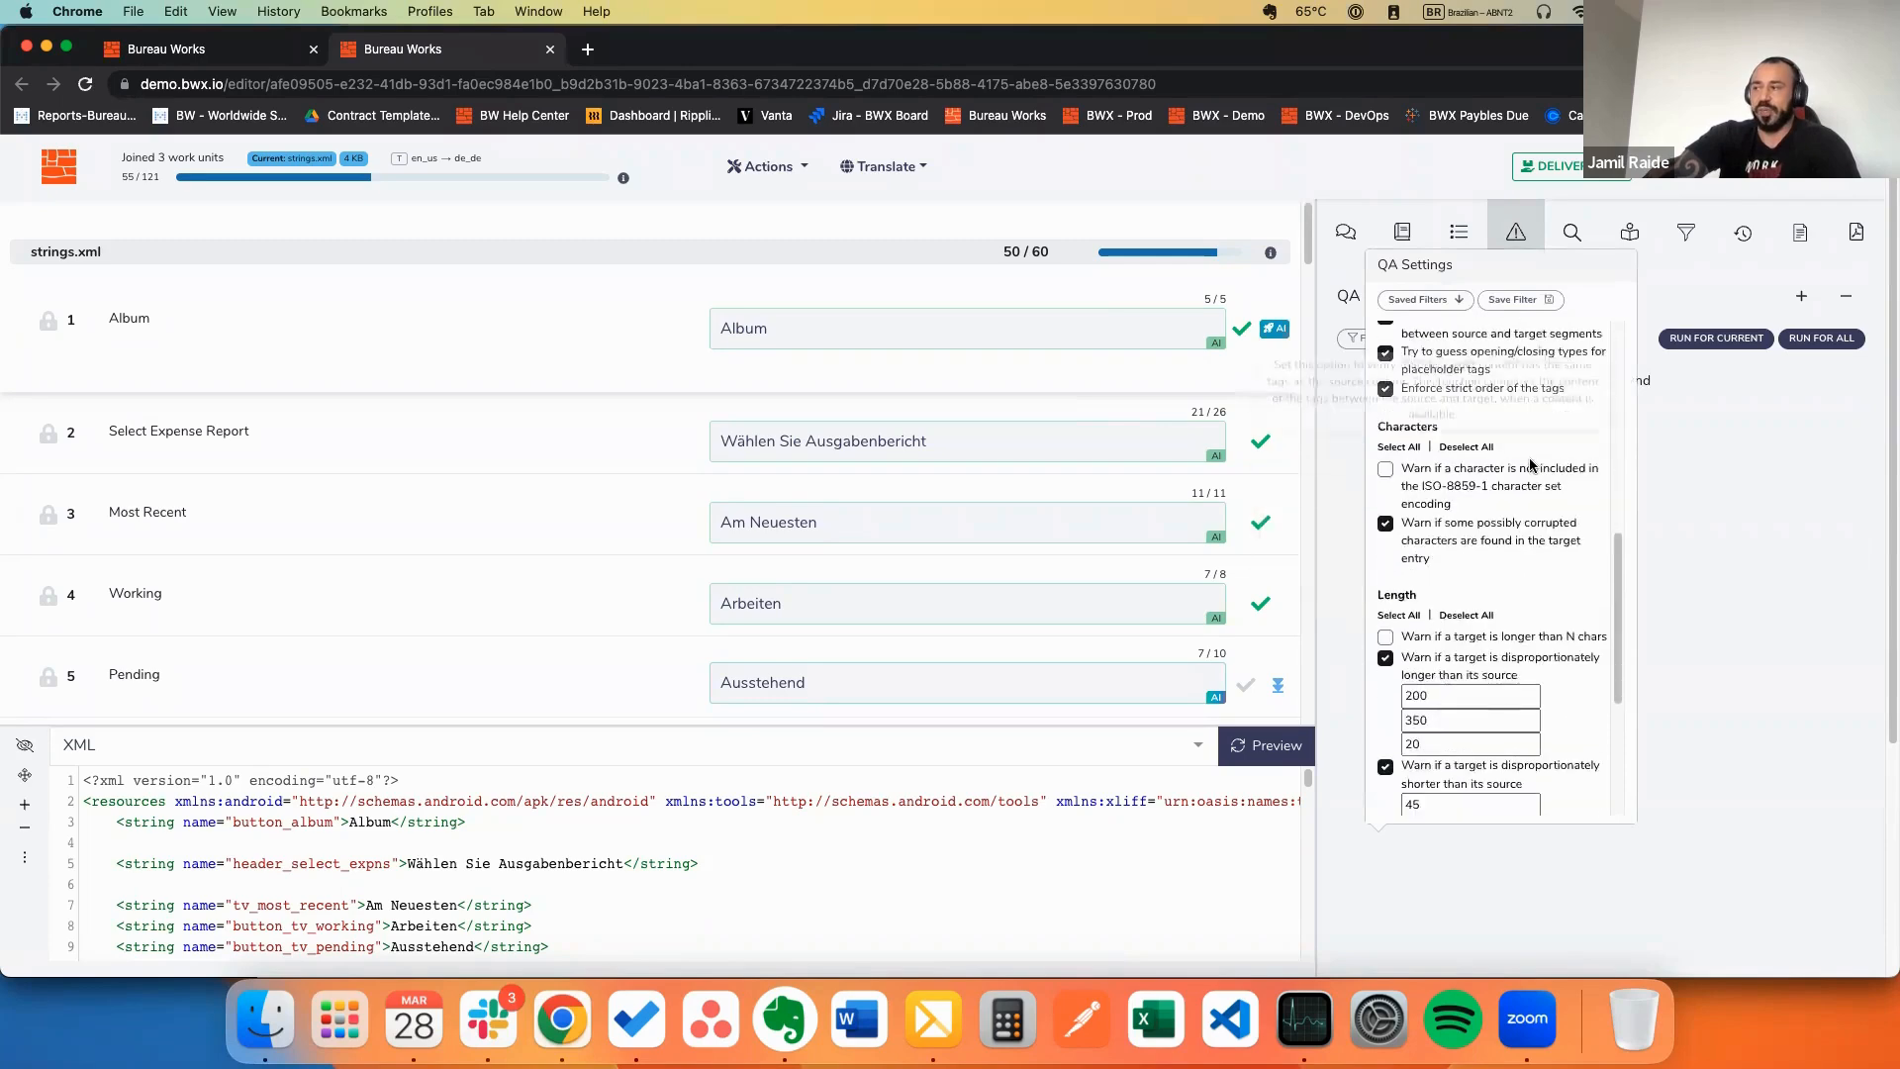
scroll(1536, 469, "down", 2)
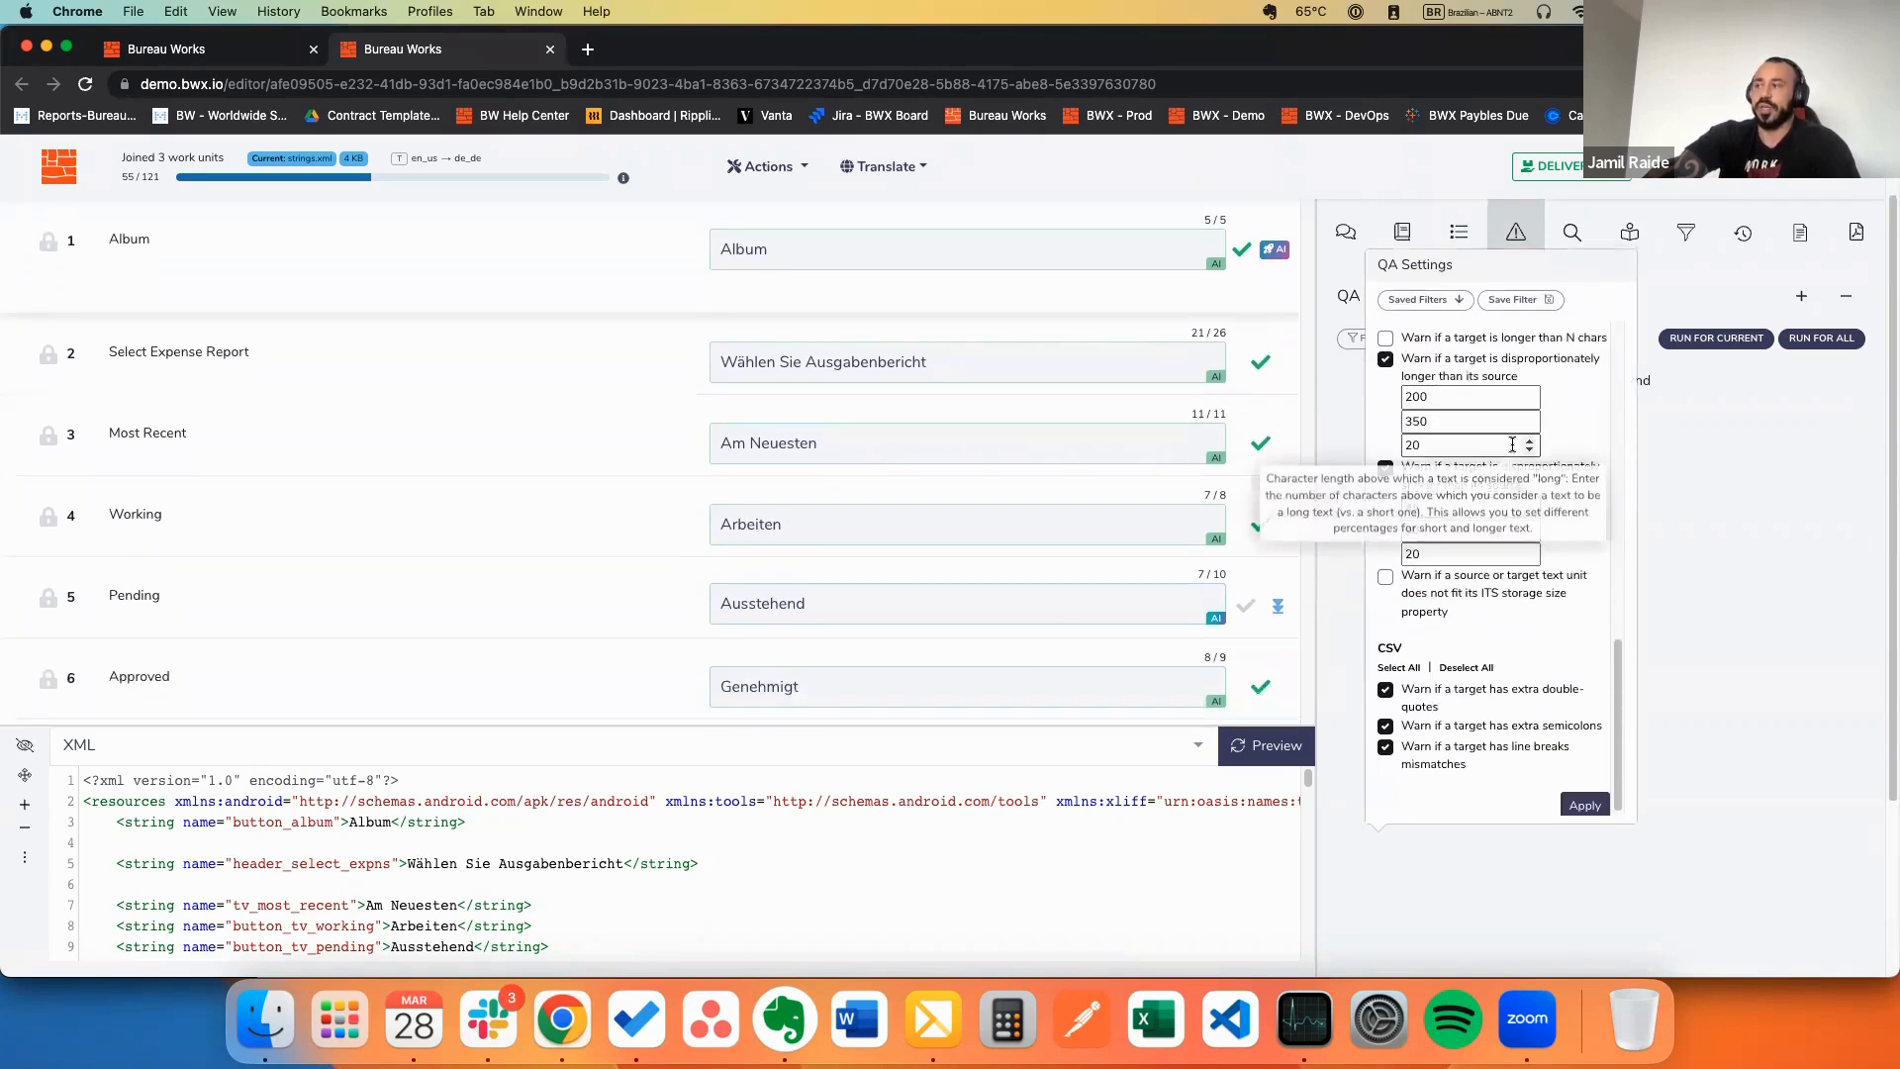
scroll(1521, 431, "up", 10)
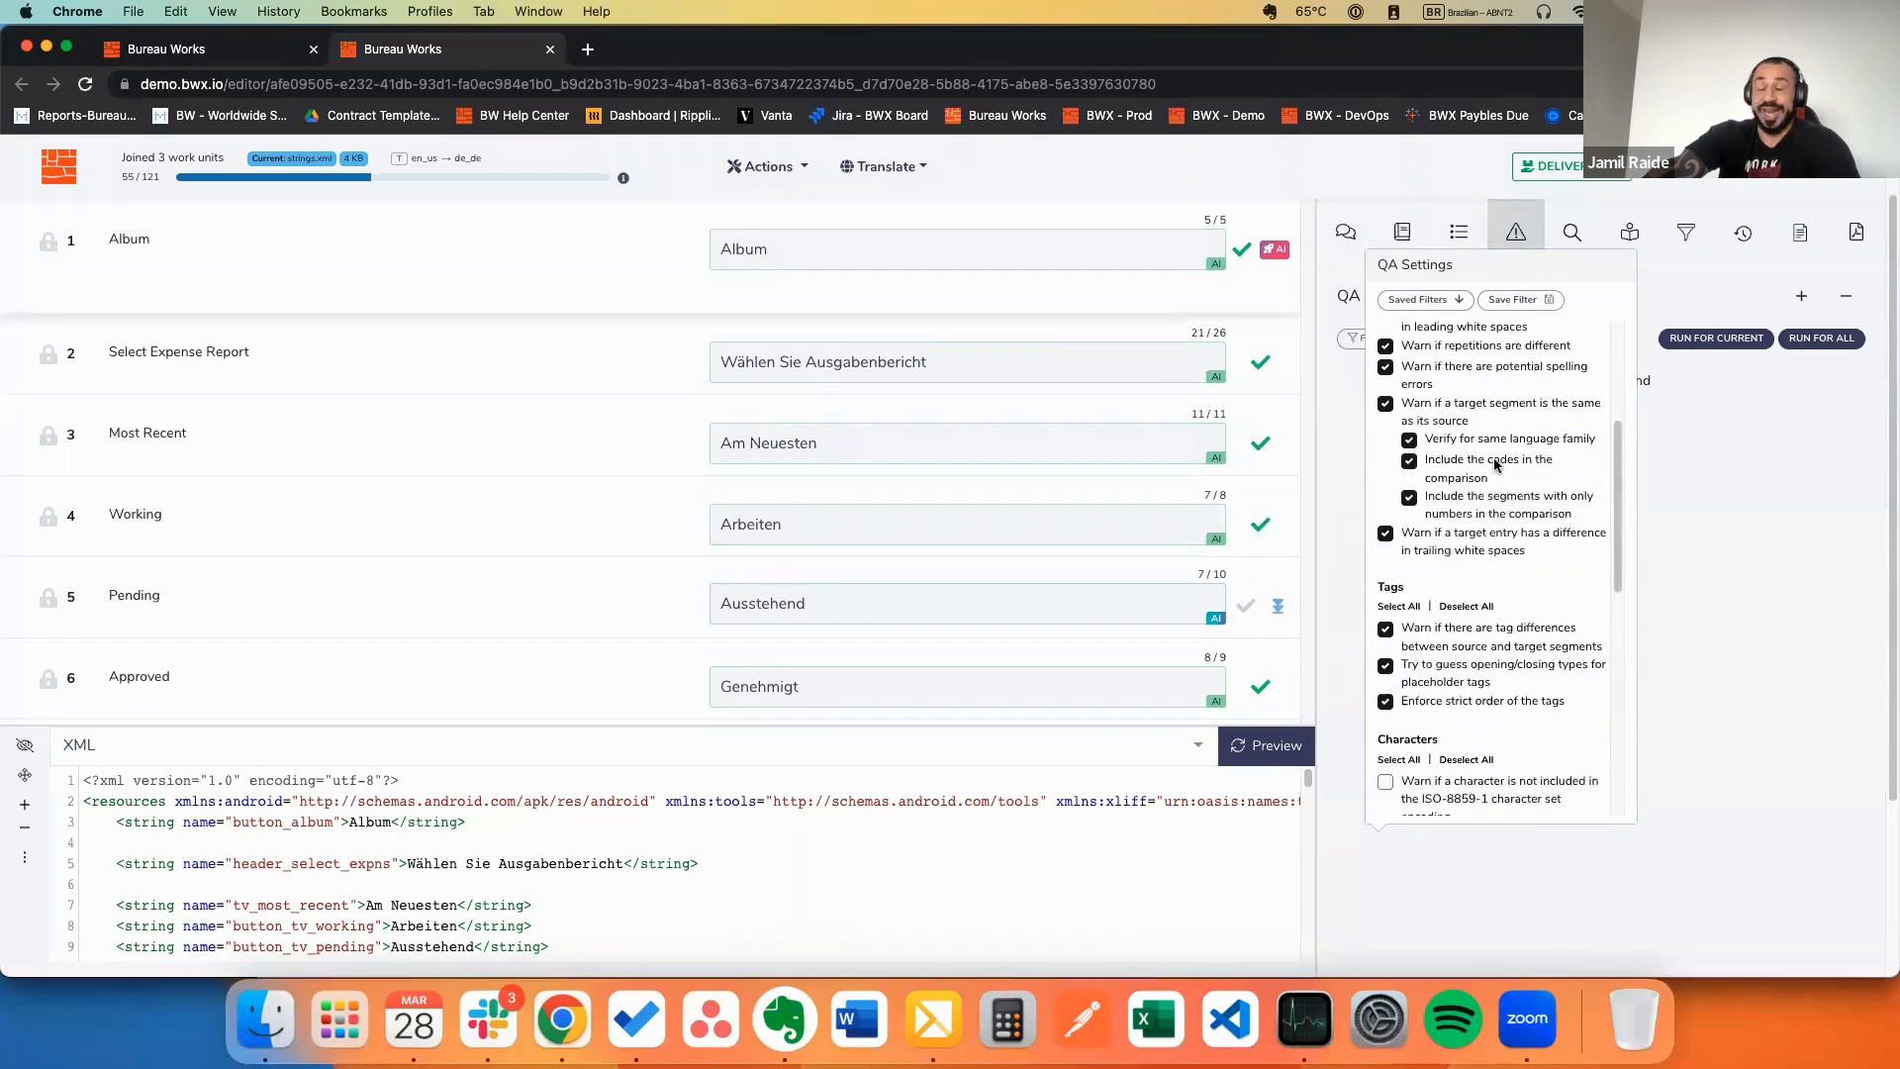
scroll(1511, 451, "up", 6)
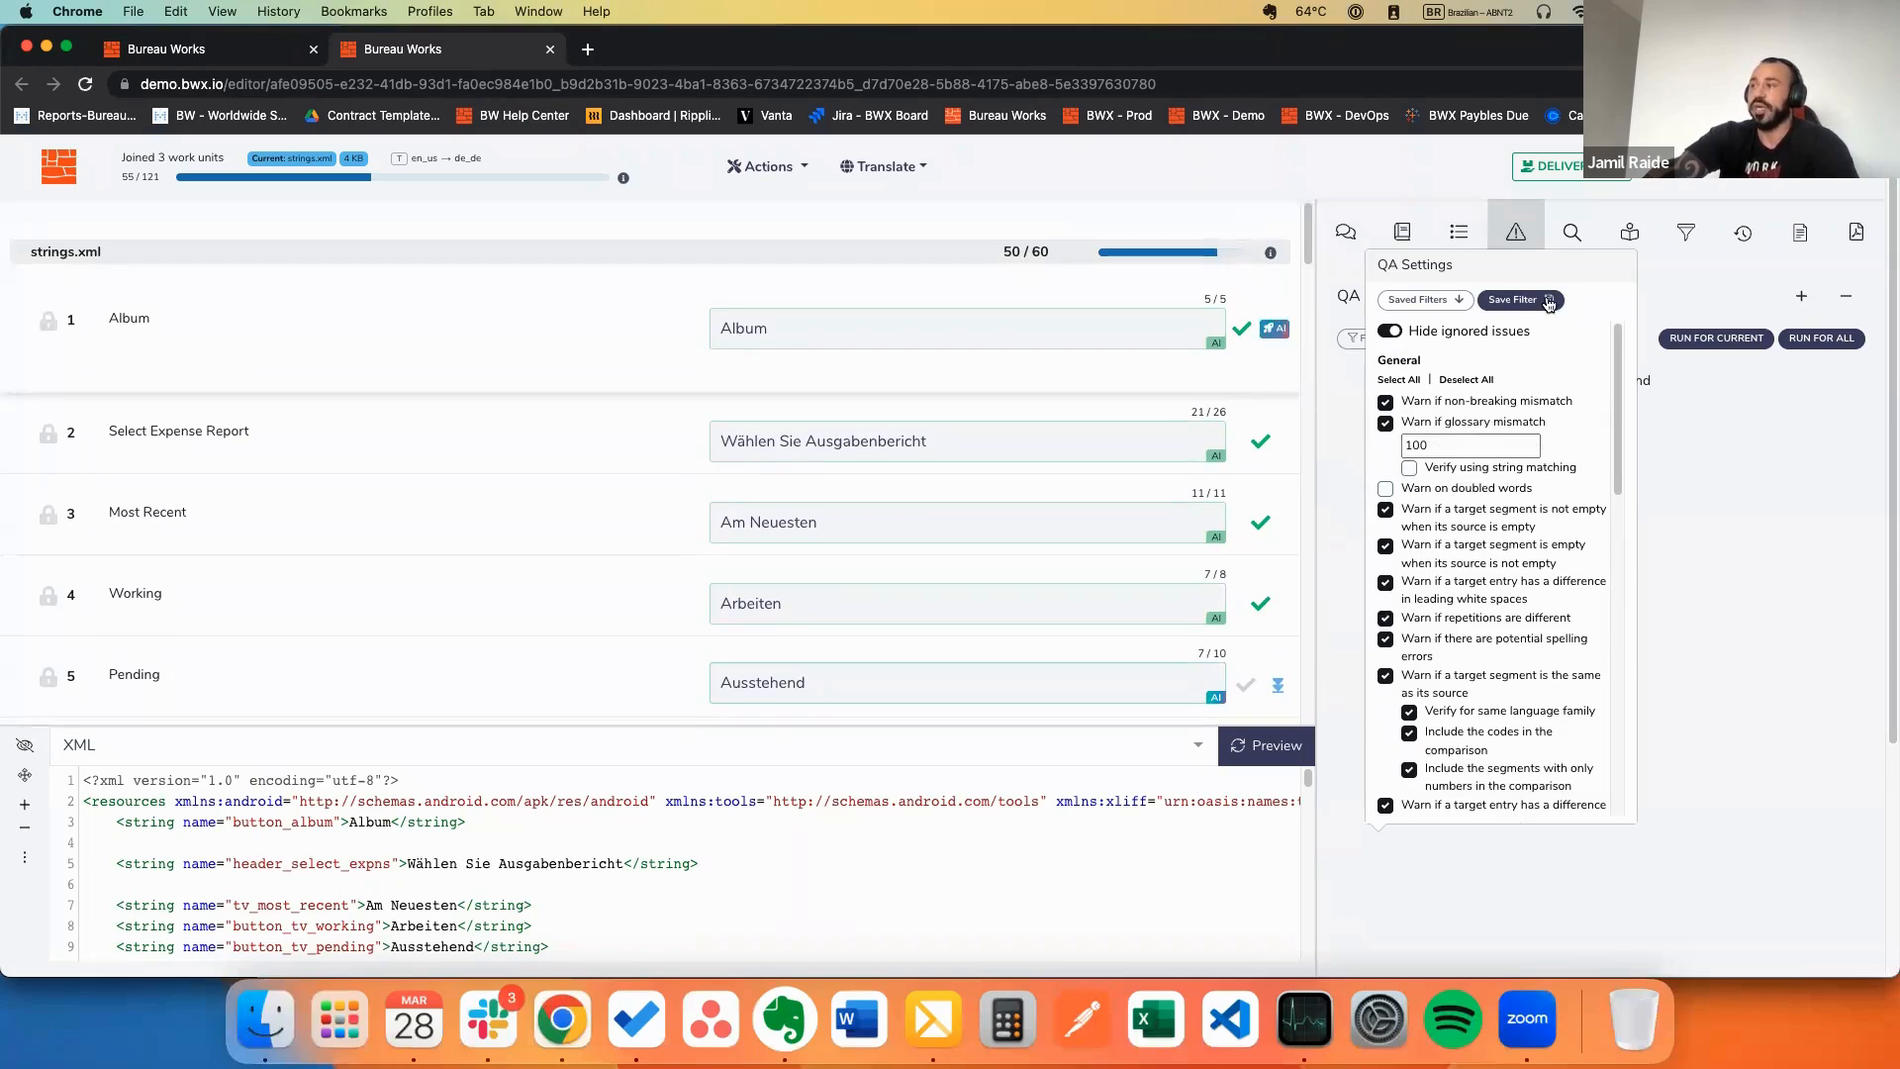
left_click(1572, 234)
left_click(1482, 348)
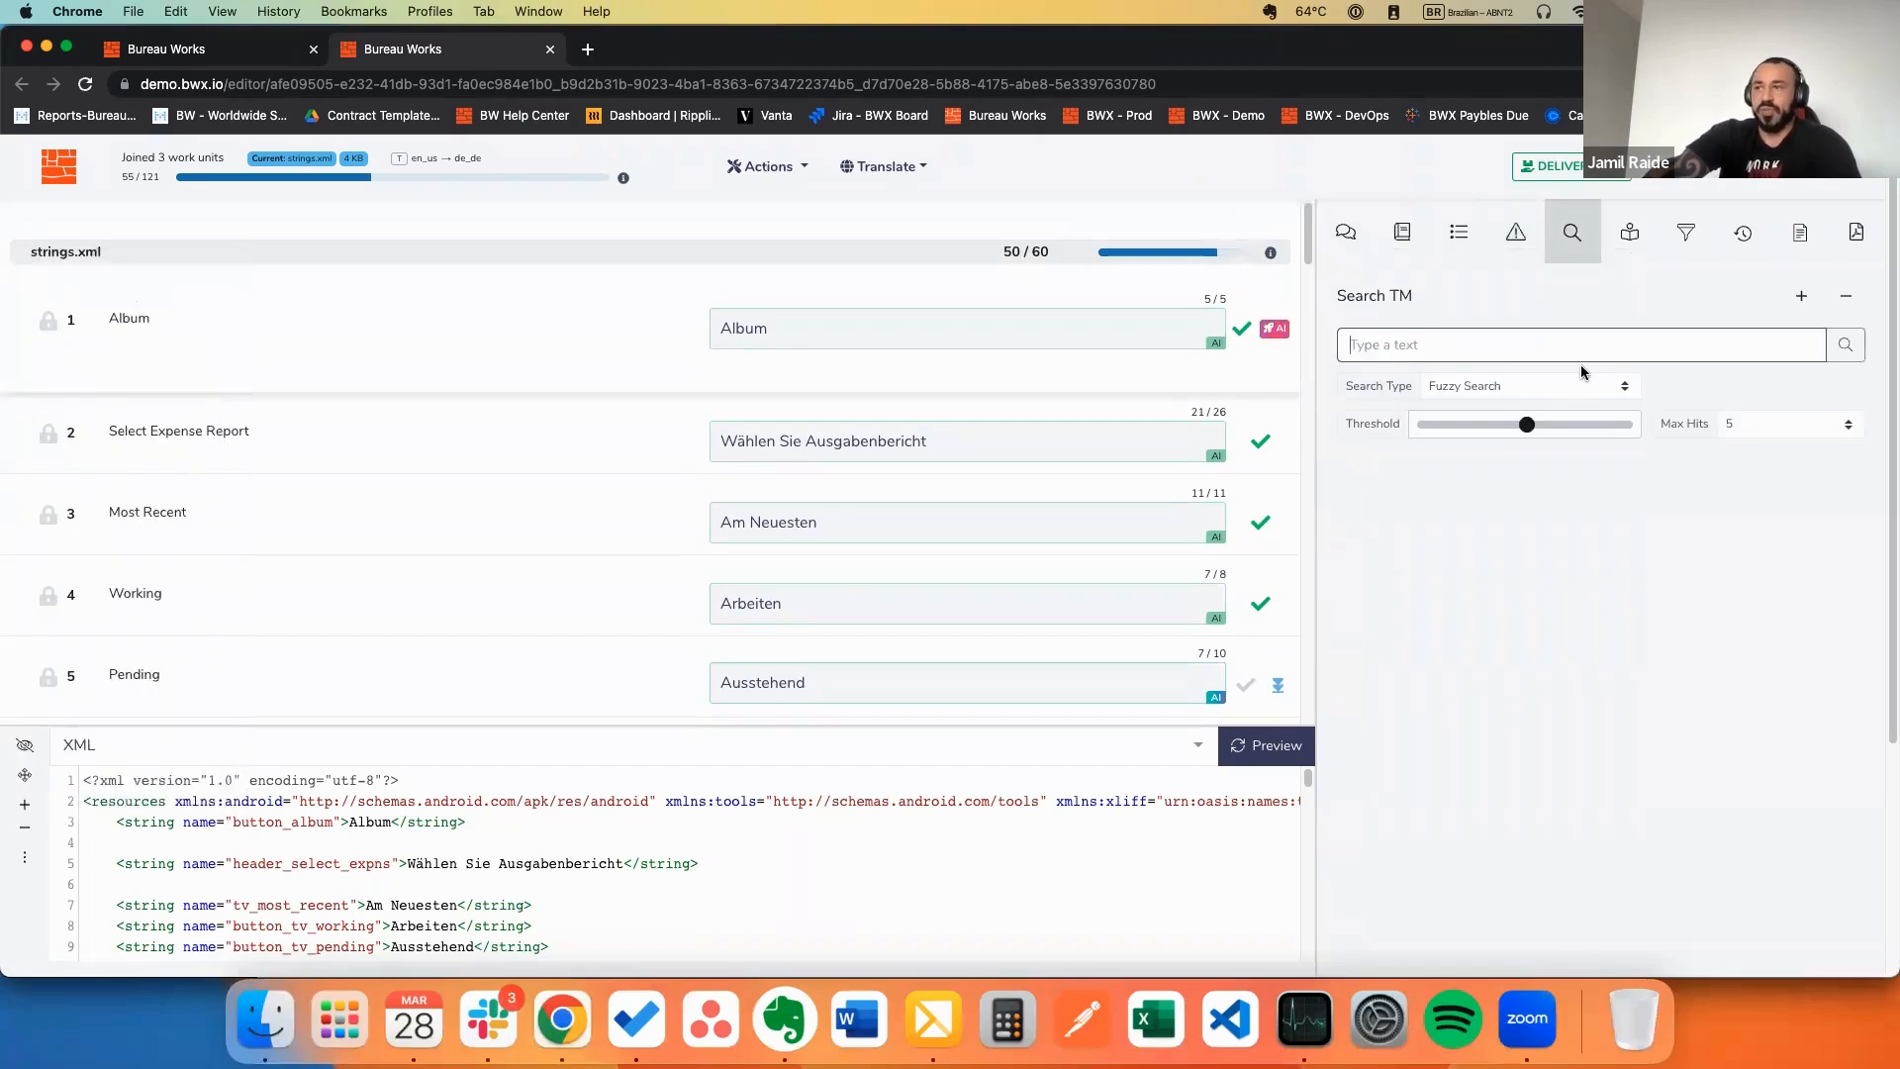
Step: Open the Glossary lookup and keep the Contains match type
left_click(1631, 234)
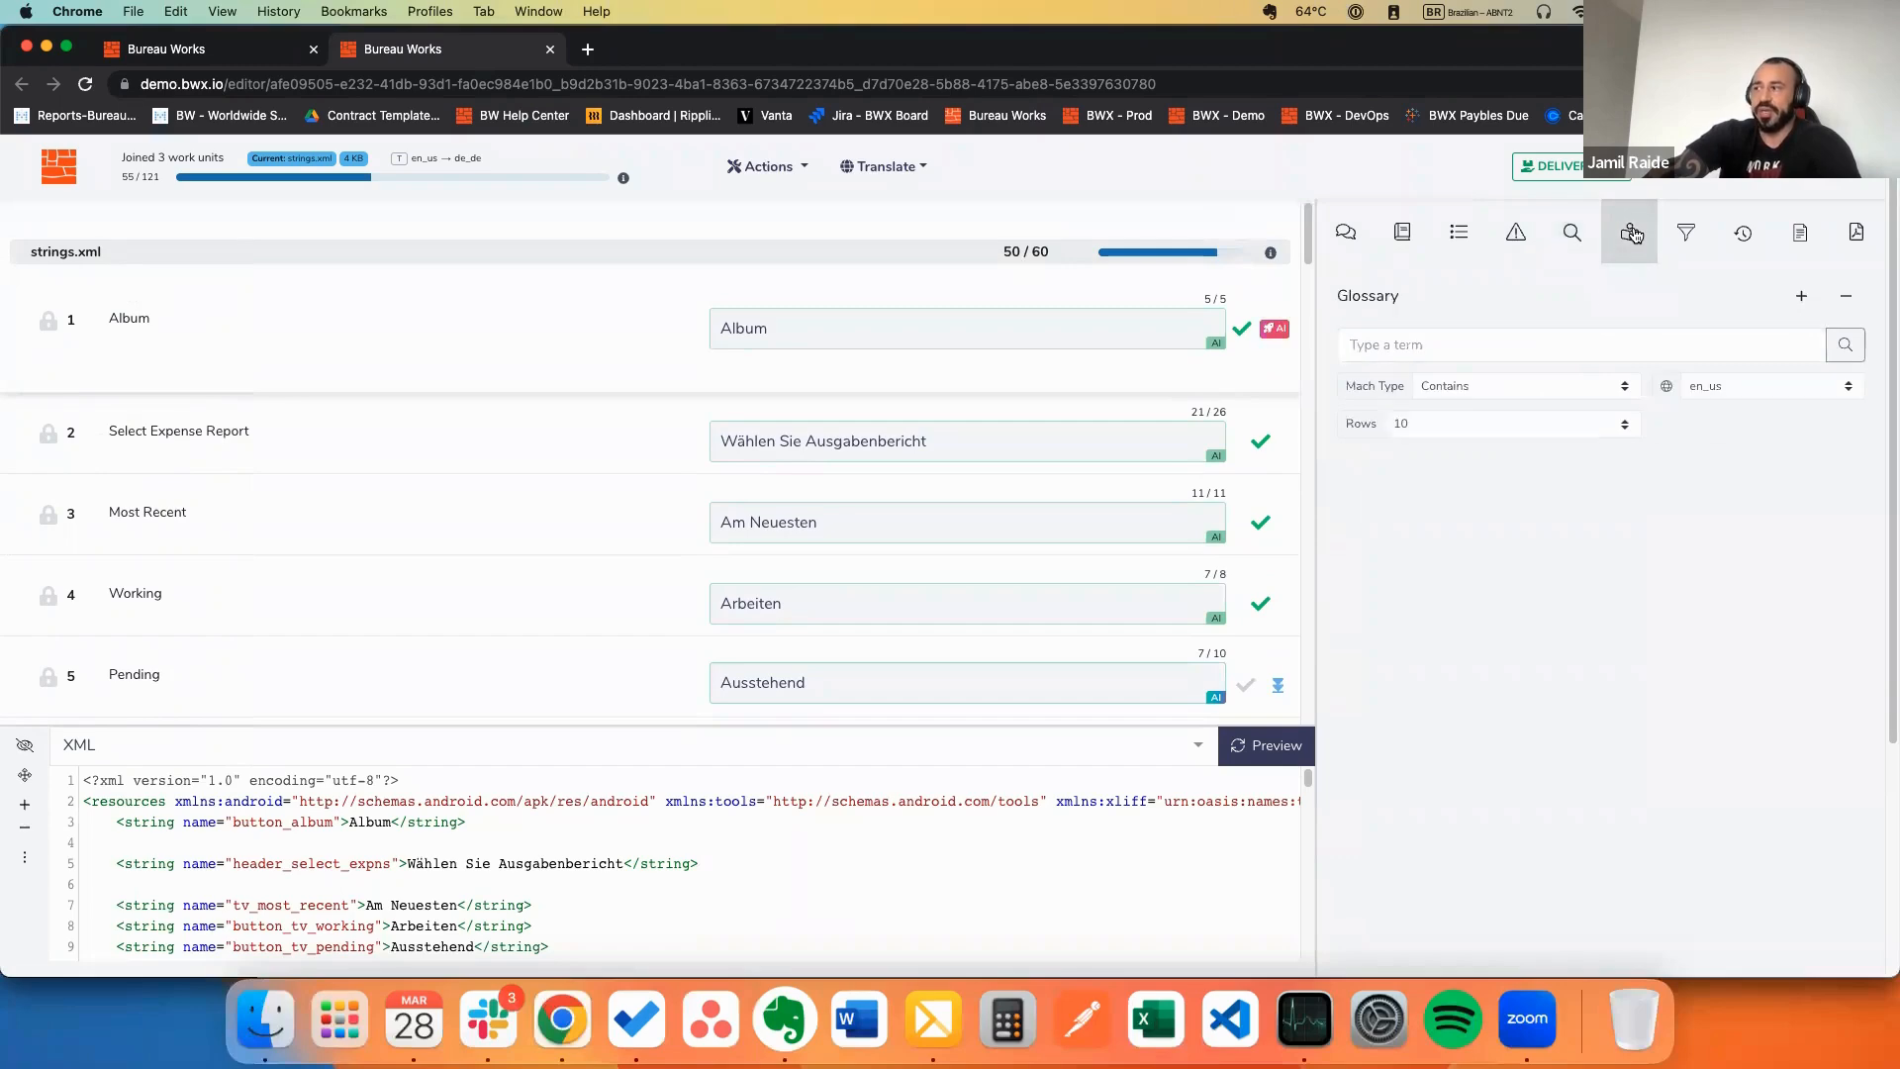
left_click(1577, 388)
left_click(1734, 455)
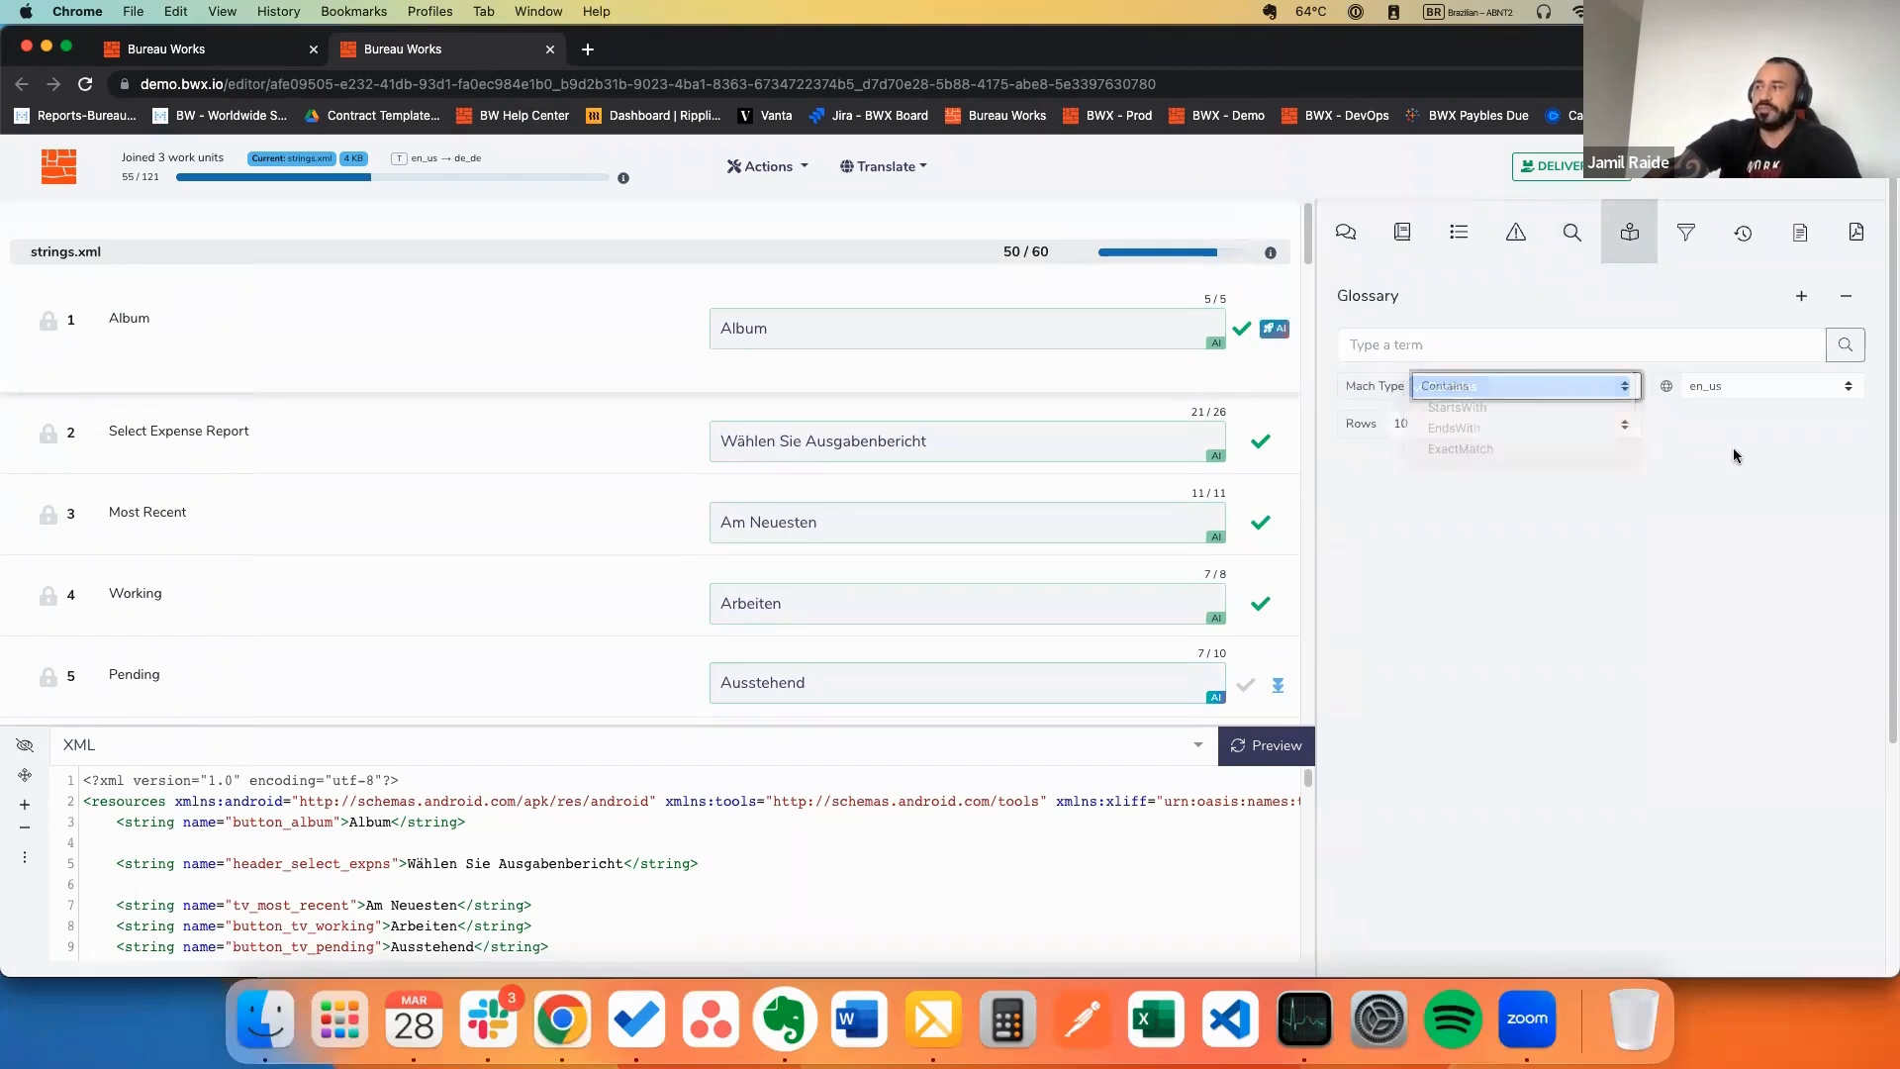
Step: Check the Filter tab's source and Find and Replace fields, then show Album's translation change history
left_click(1681, 243)
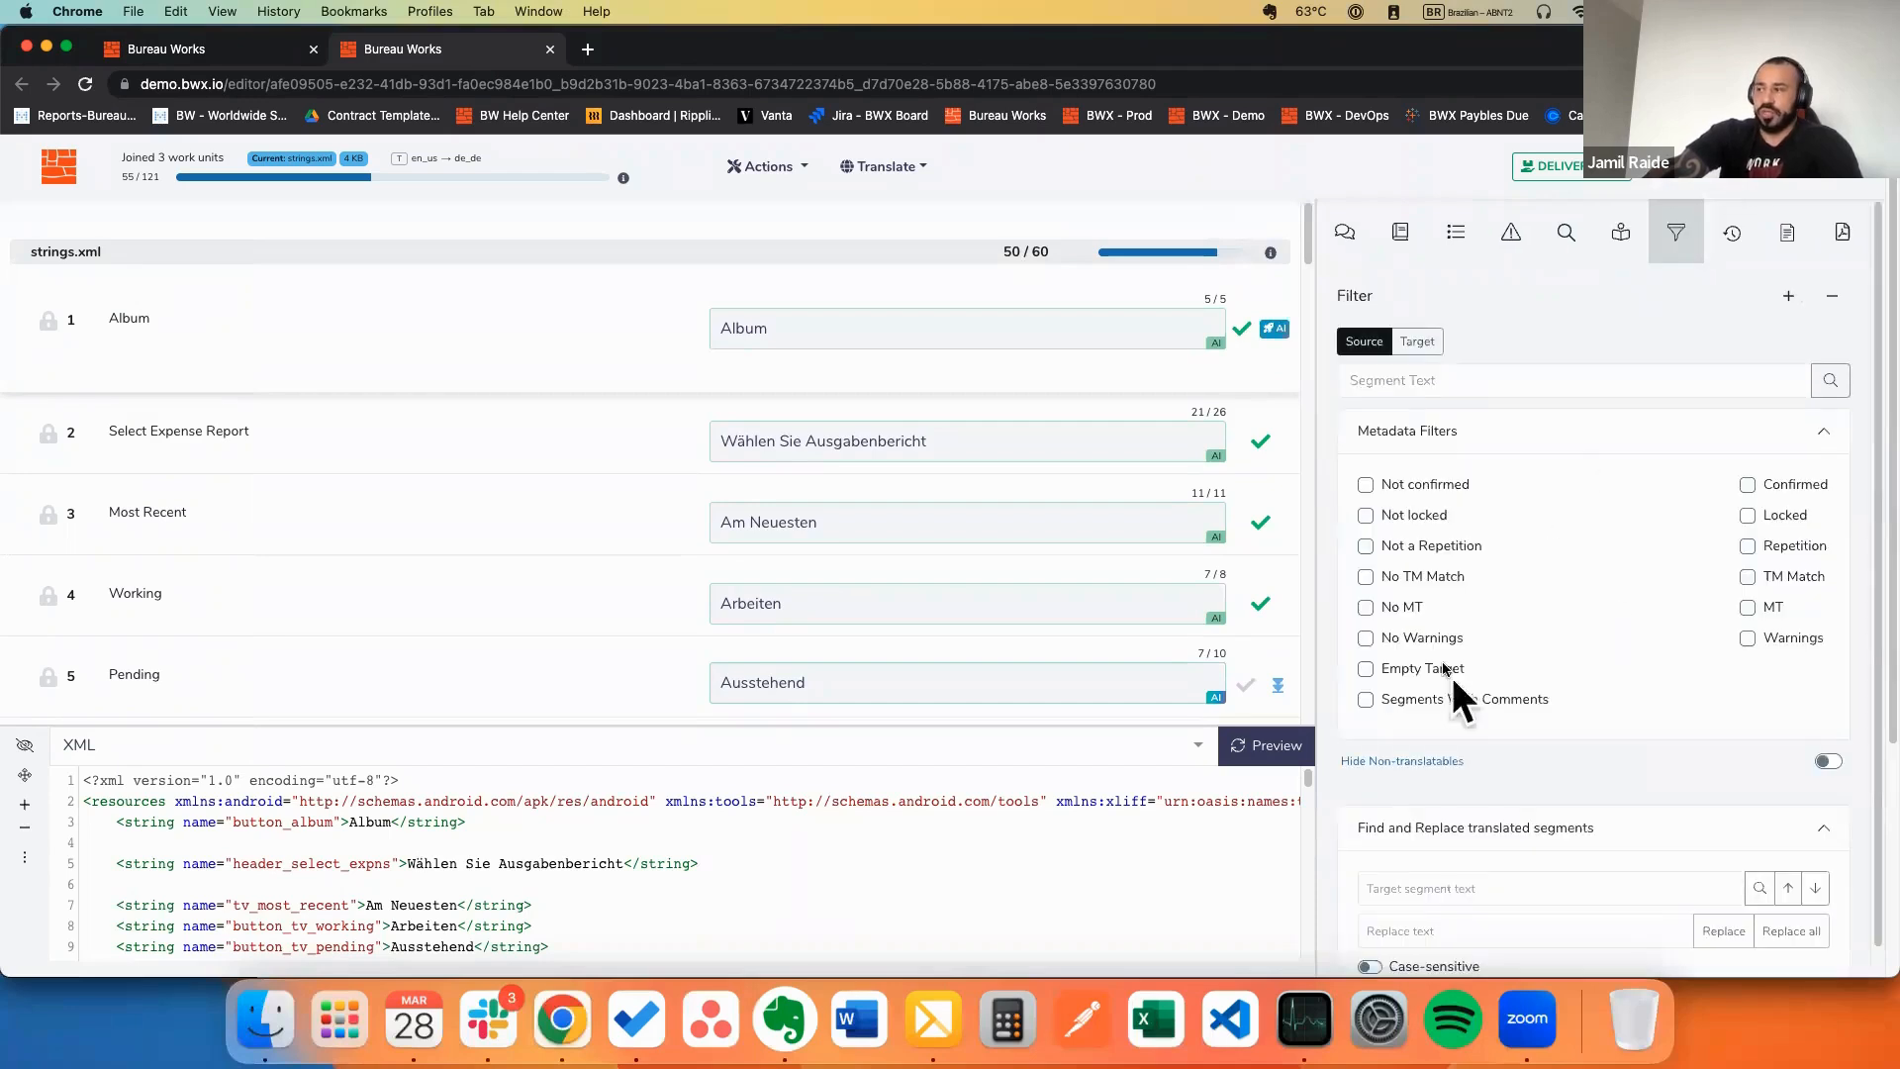
left_click(1370, 342)
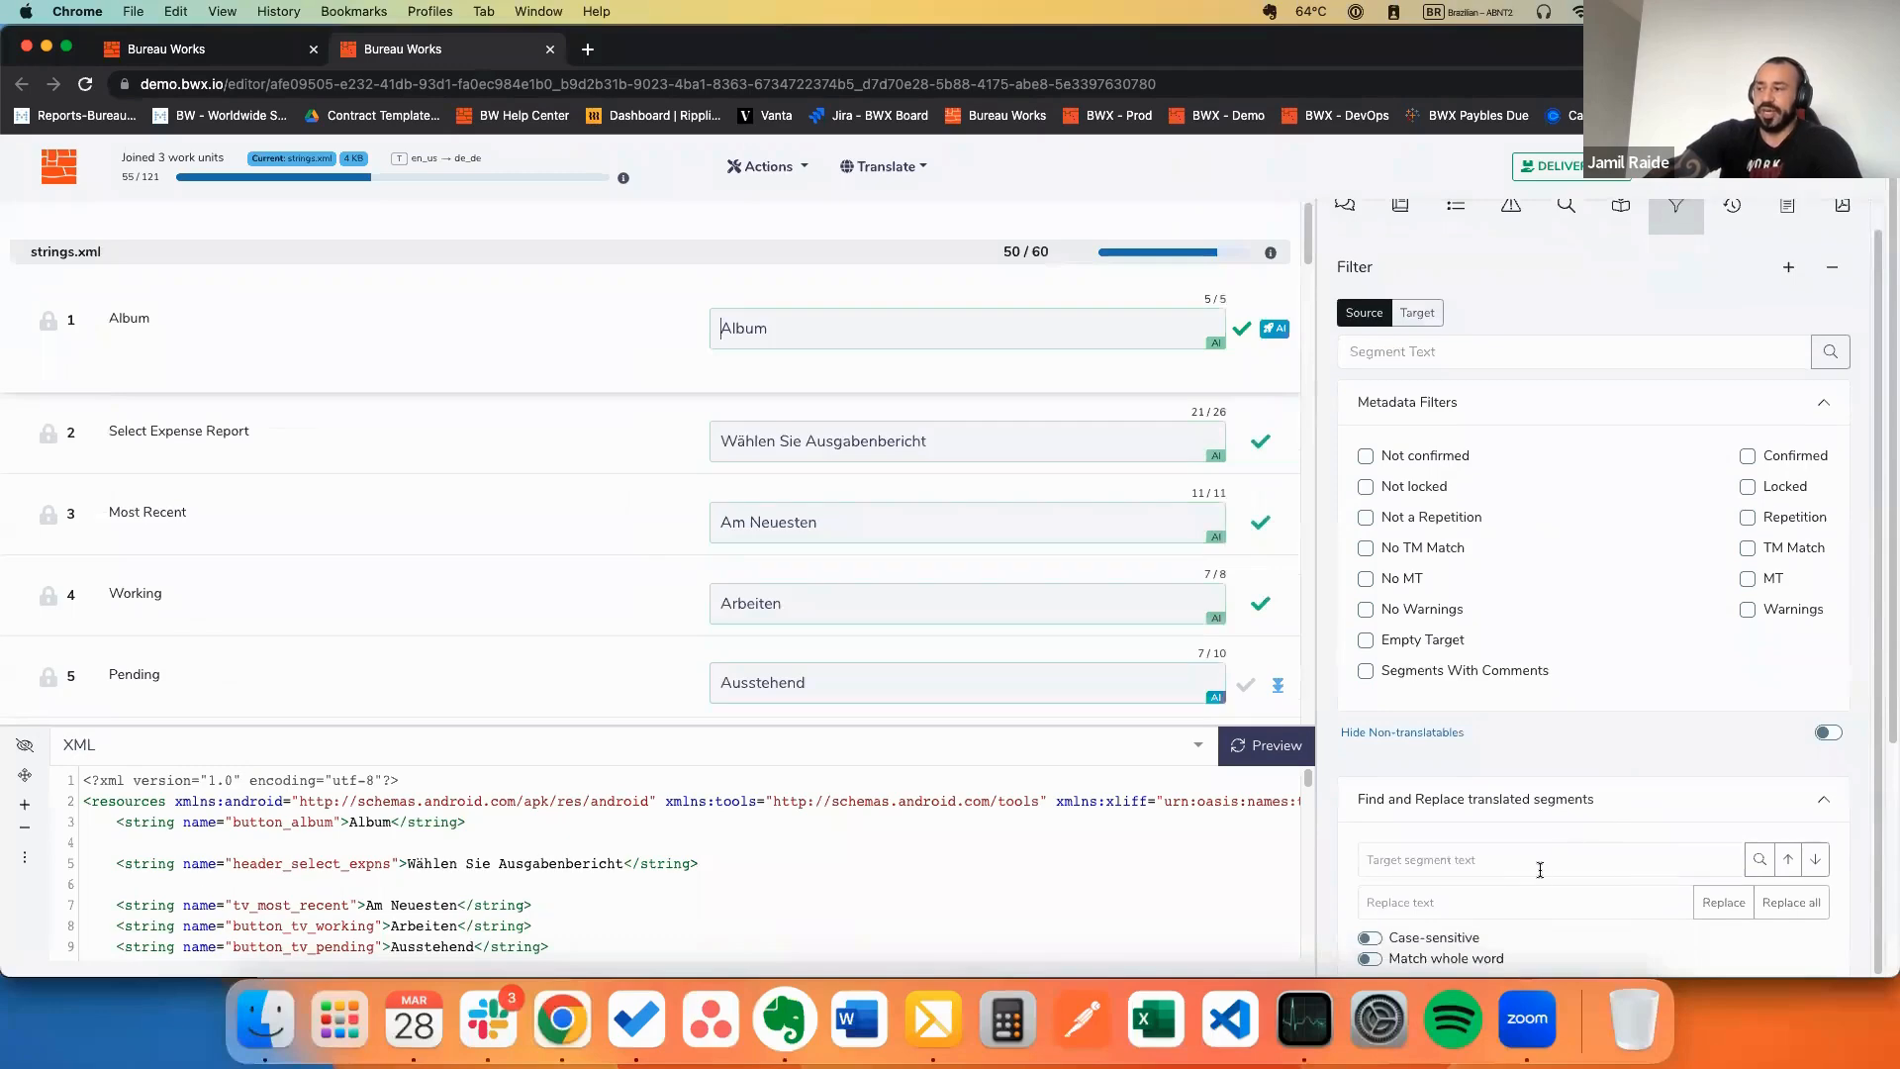
left_click(1504, 902)
left_click(1501, 855)
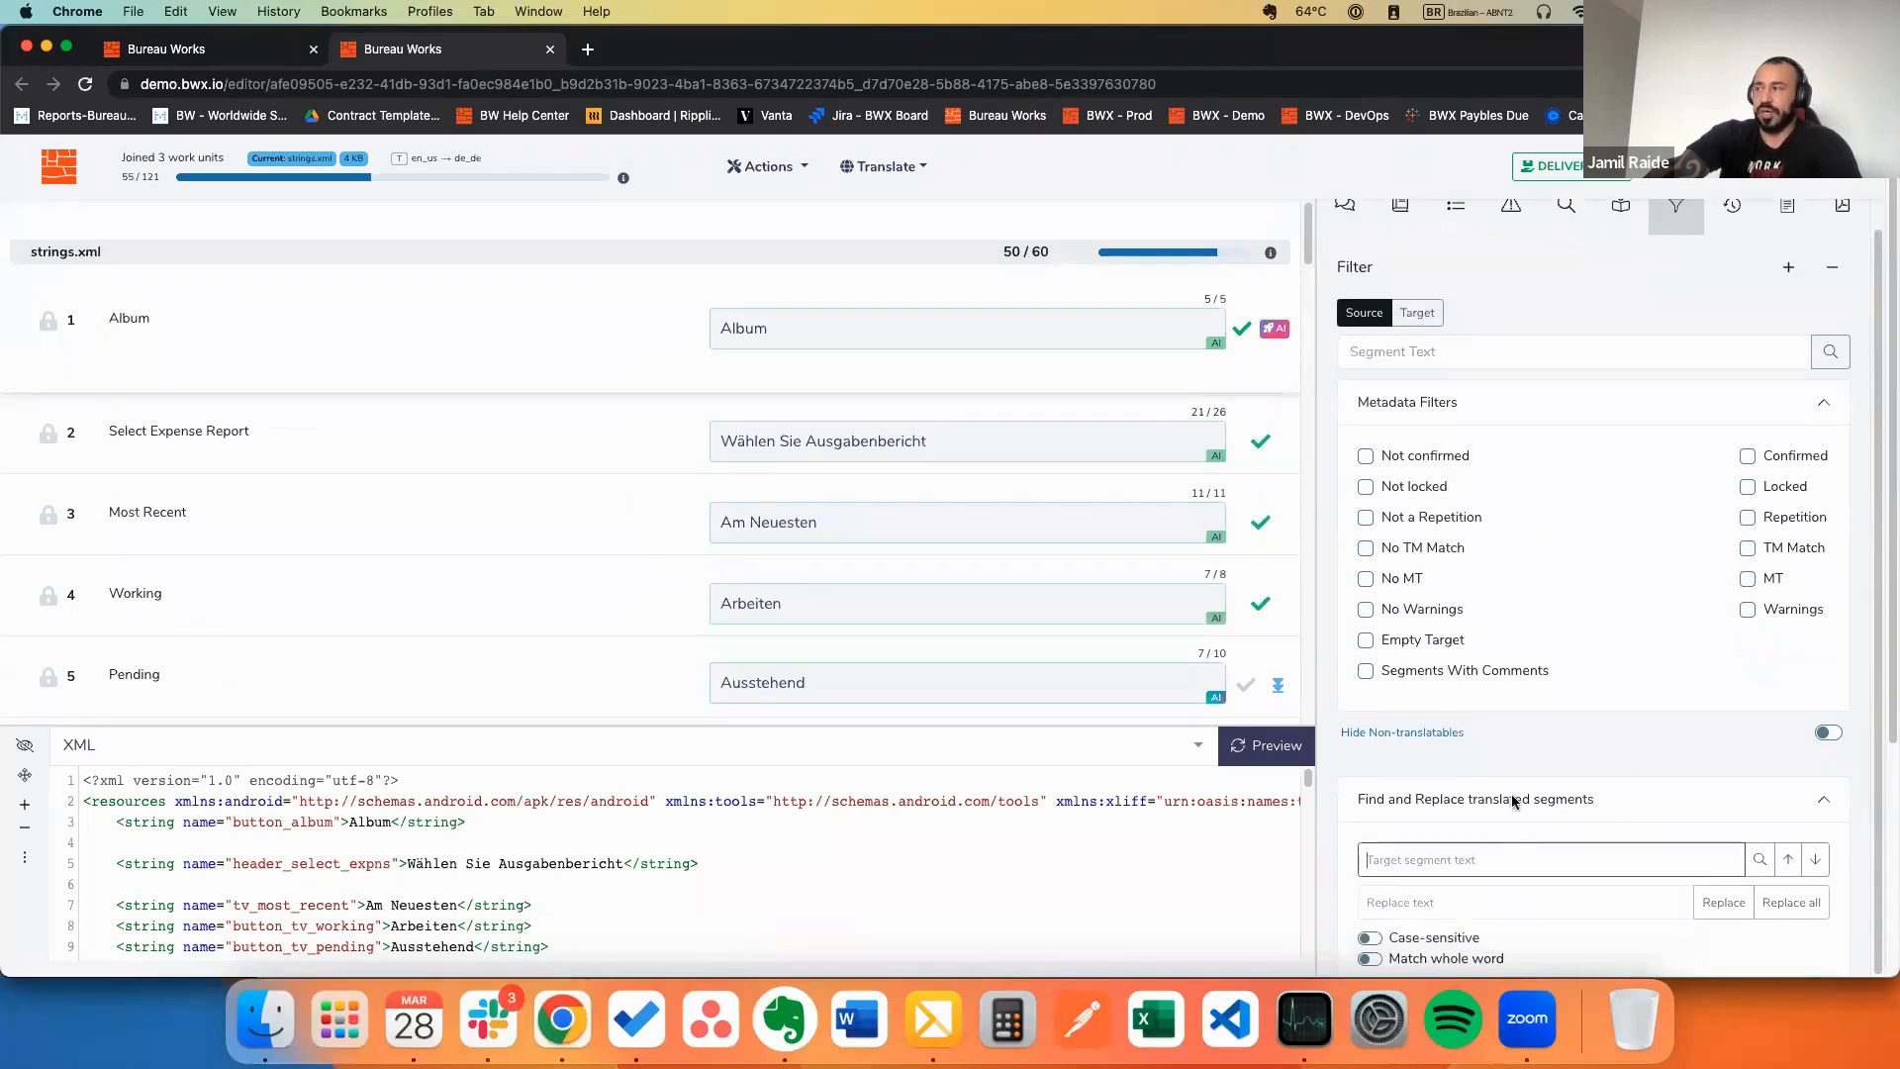
scroll(1727, 294, "up", 1)
left_click(1732, 249)
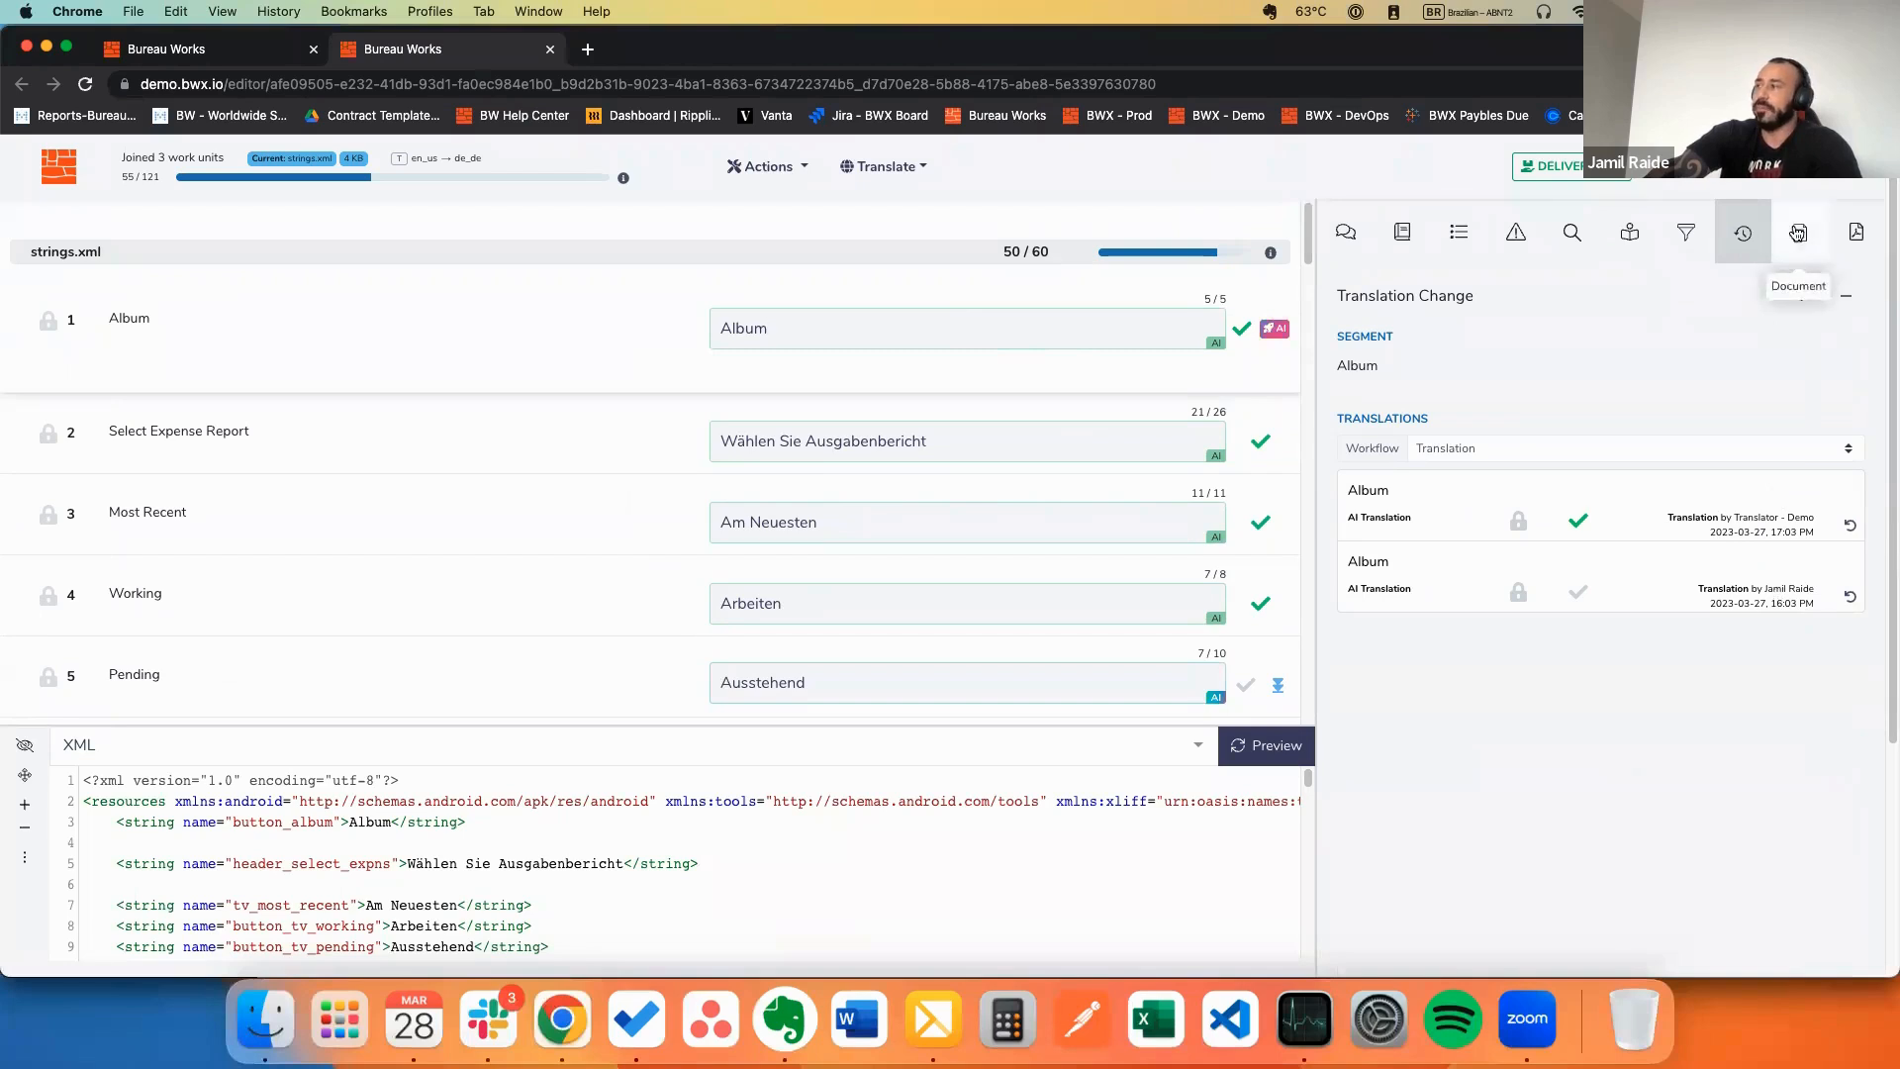
Step: Open Document settings and switch the view mode to Inline, then back to Columns
left_click(1799, 231)
scroll(1579, 594, "down", 2)
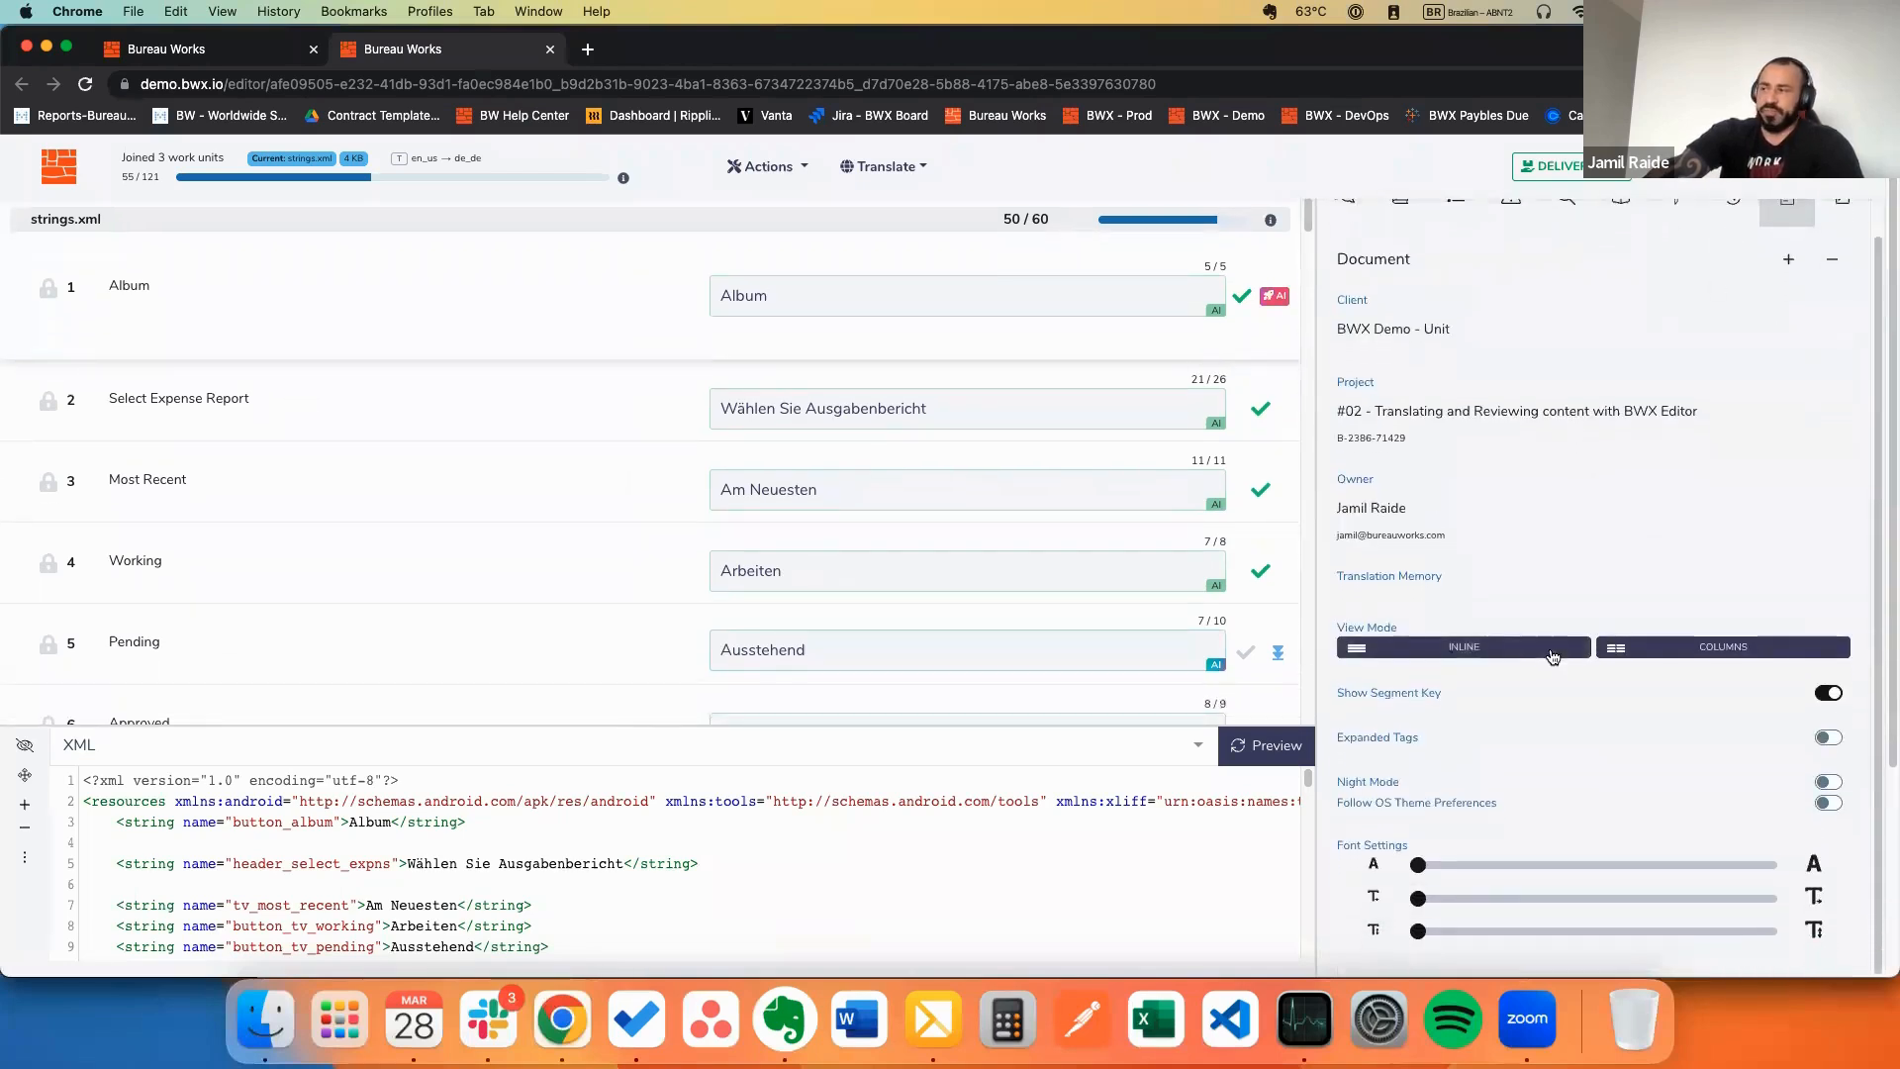
left_click(1552, 657)
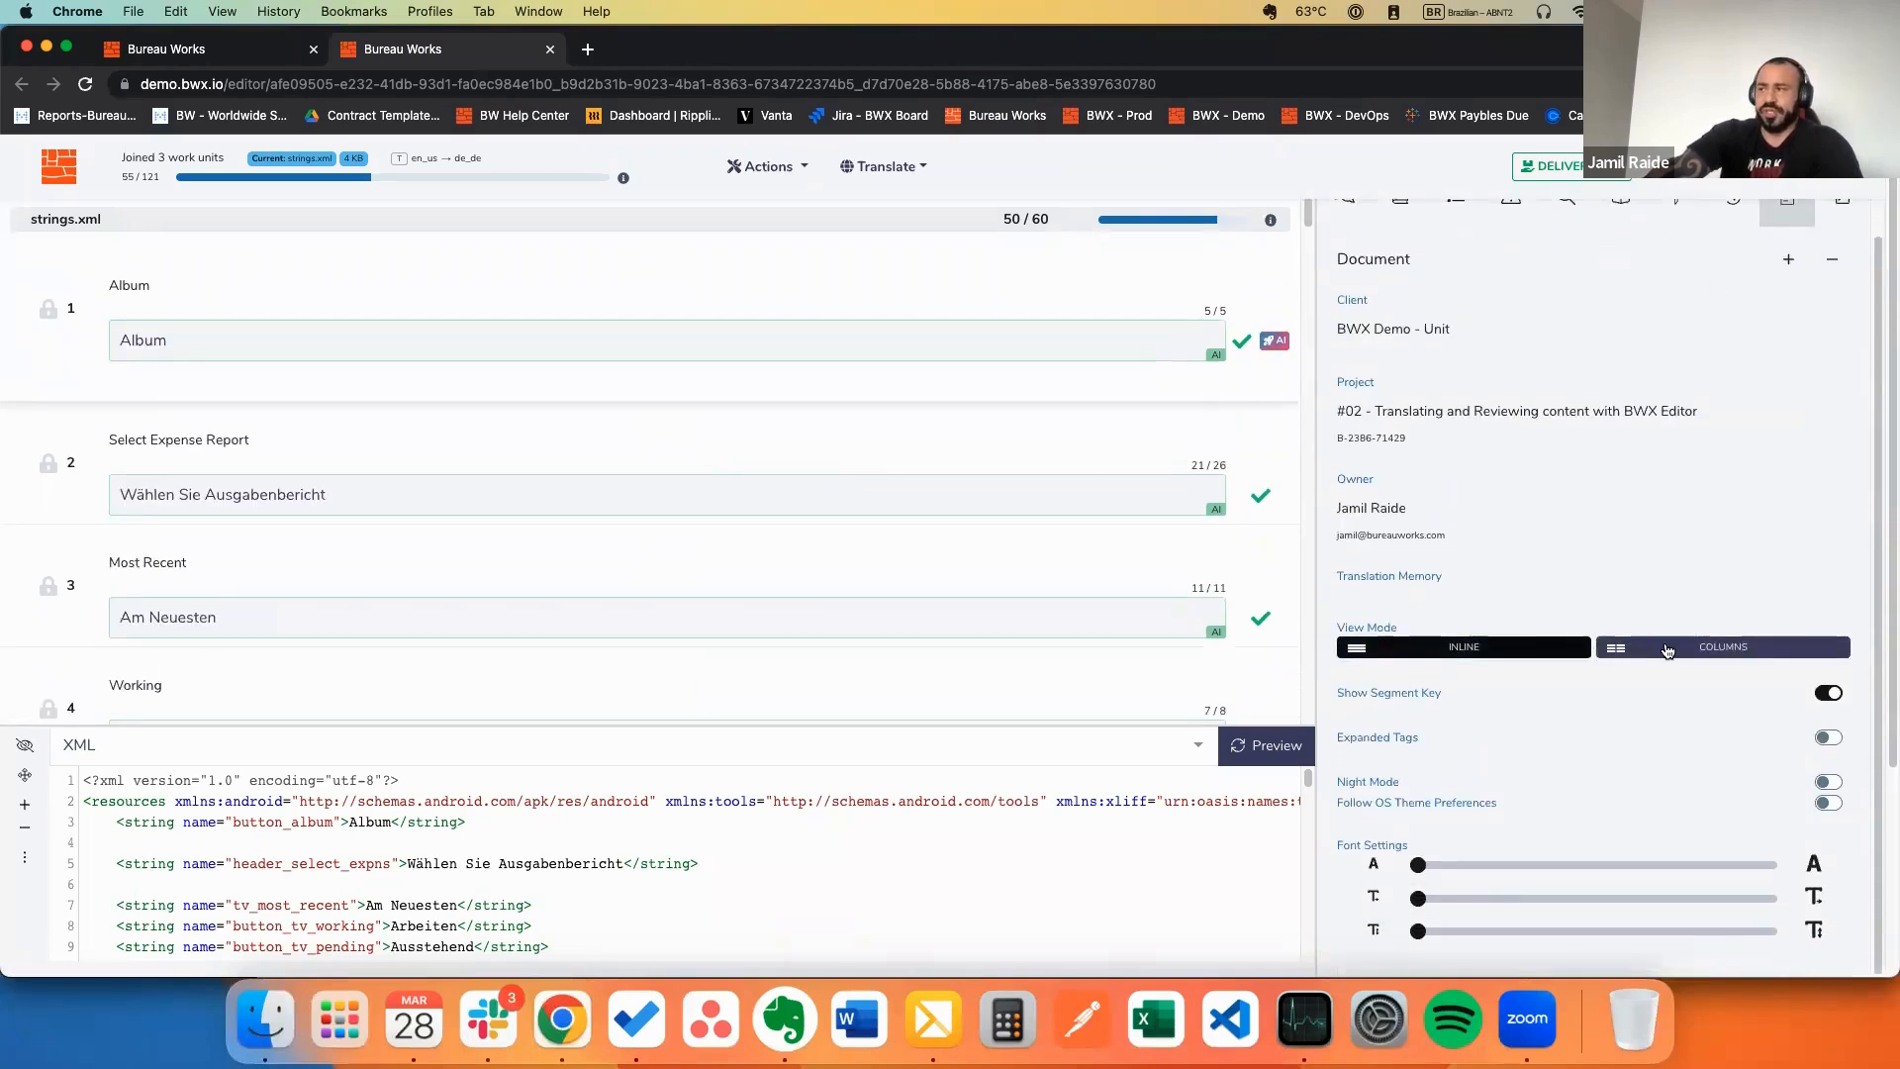
left_click(1665, 649)
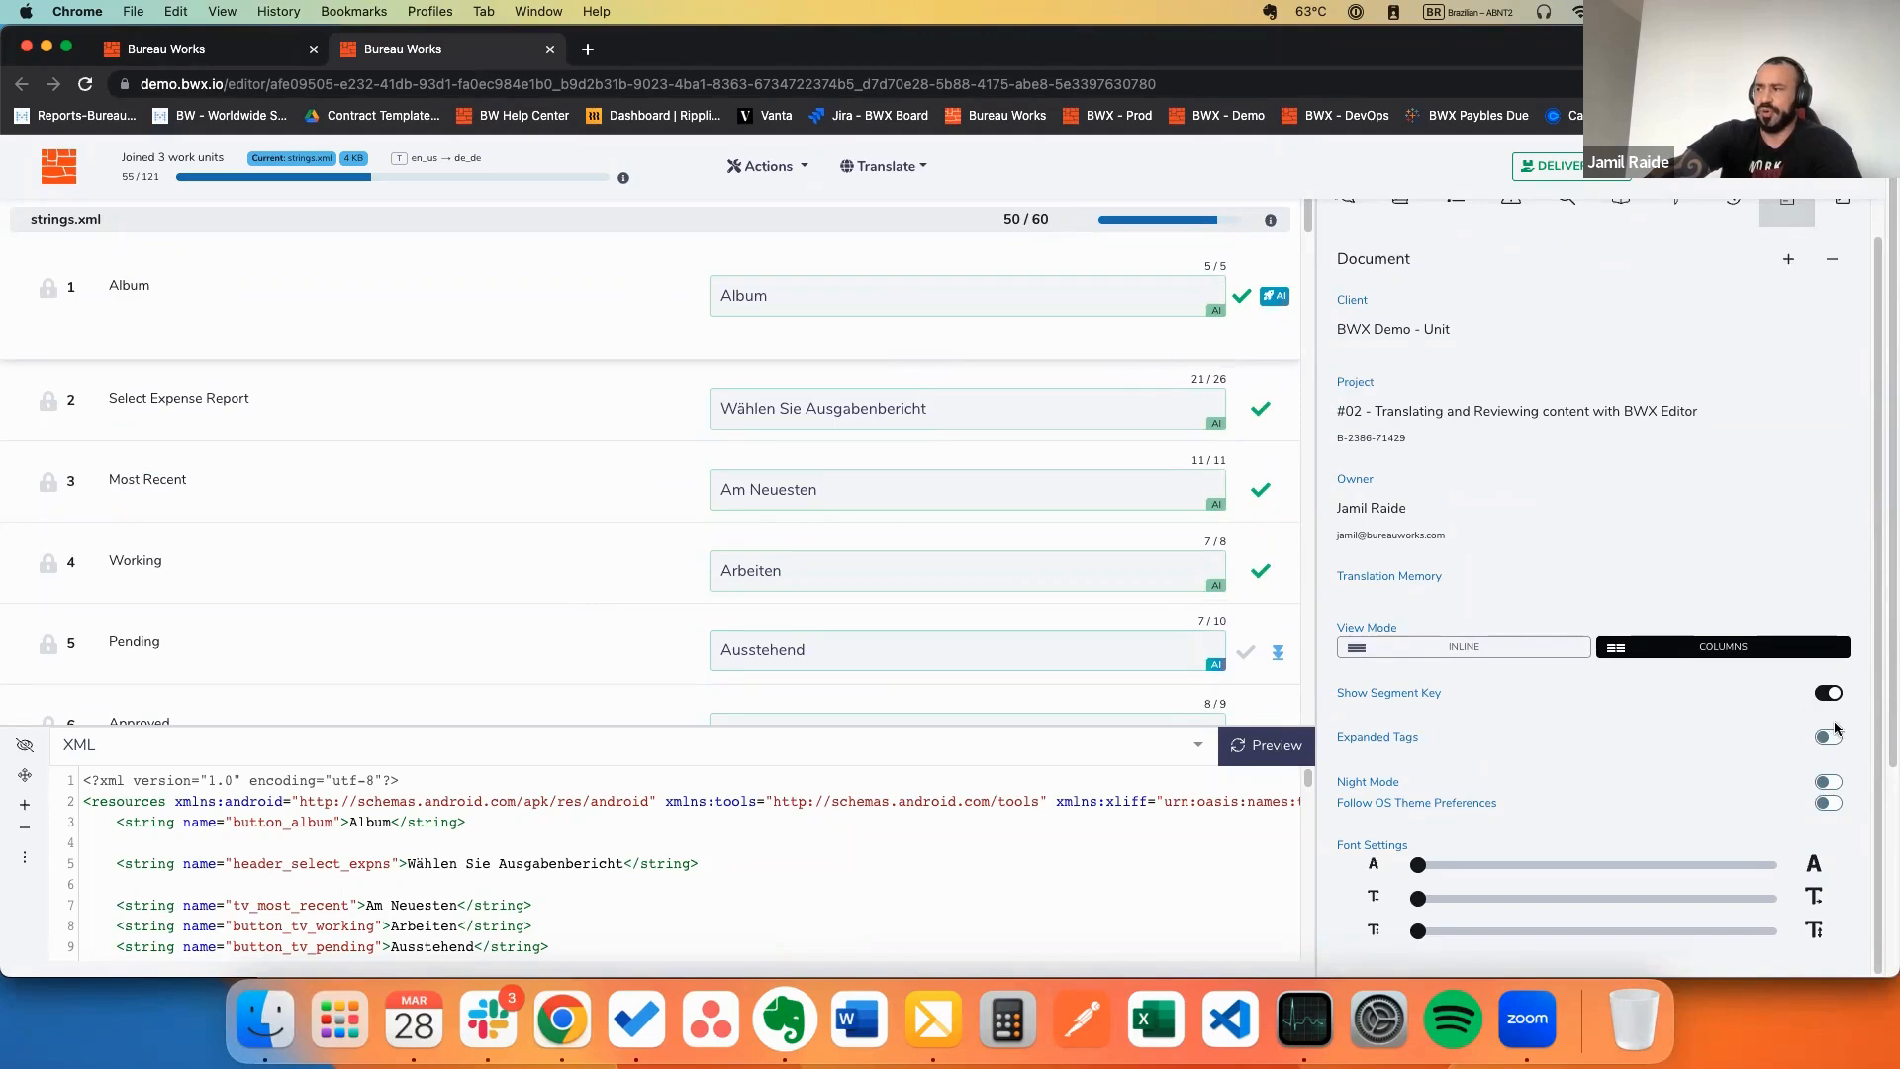
Step: Toggle Night Mode on and off, test the font size slider, and glance at Review before returning
scroll(1117, 446, "down", 20)
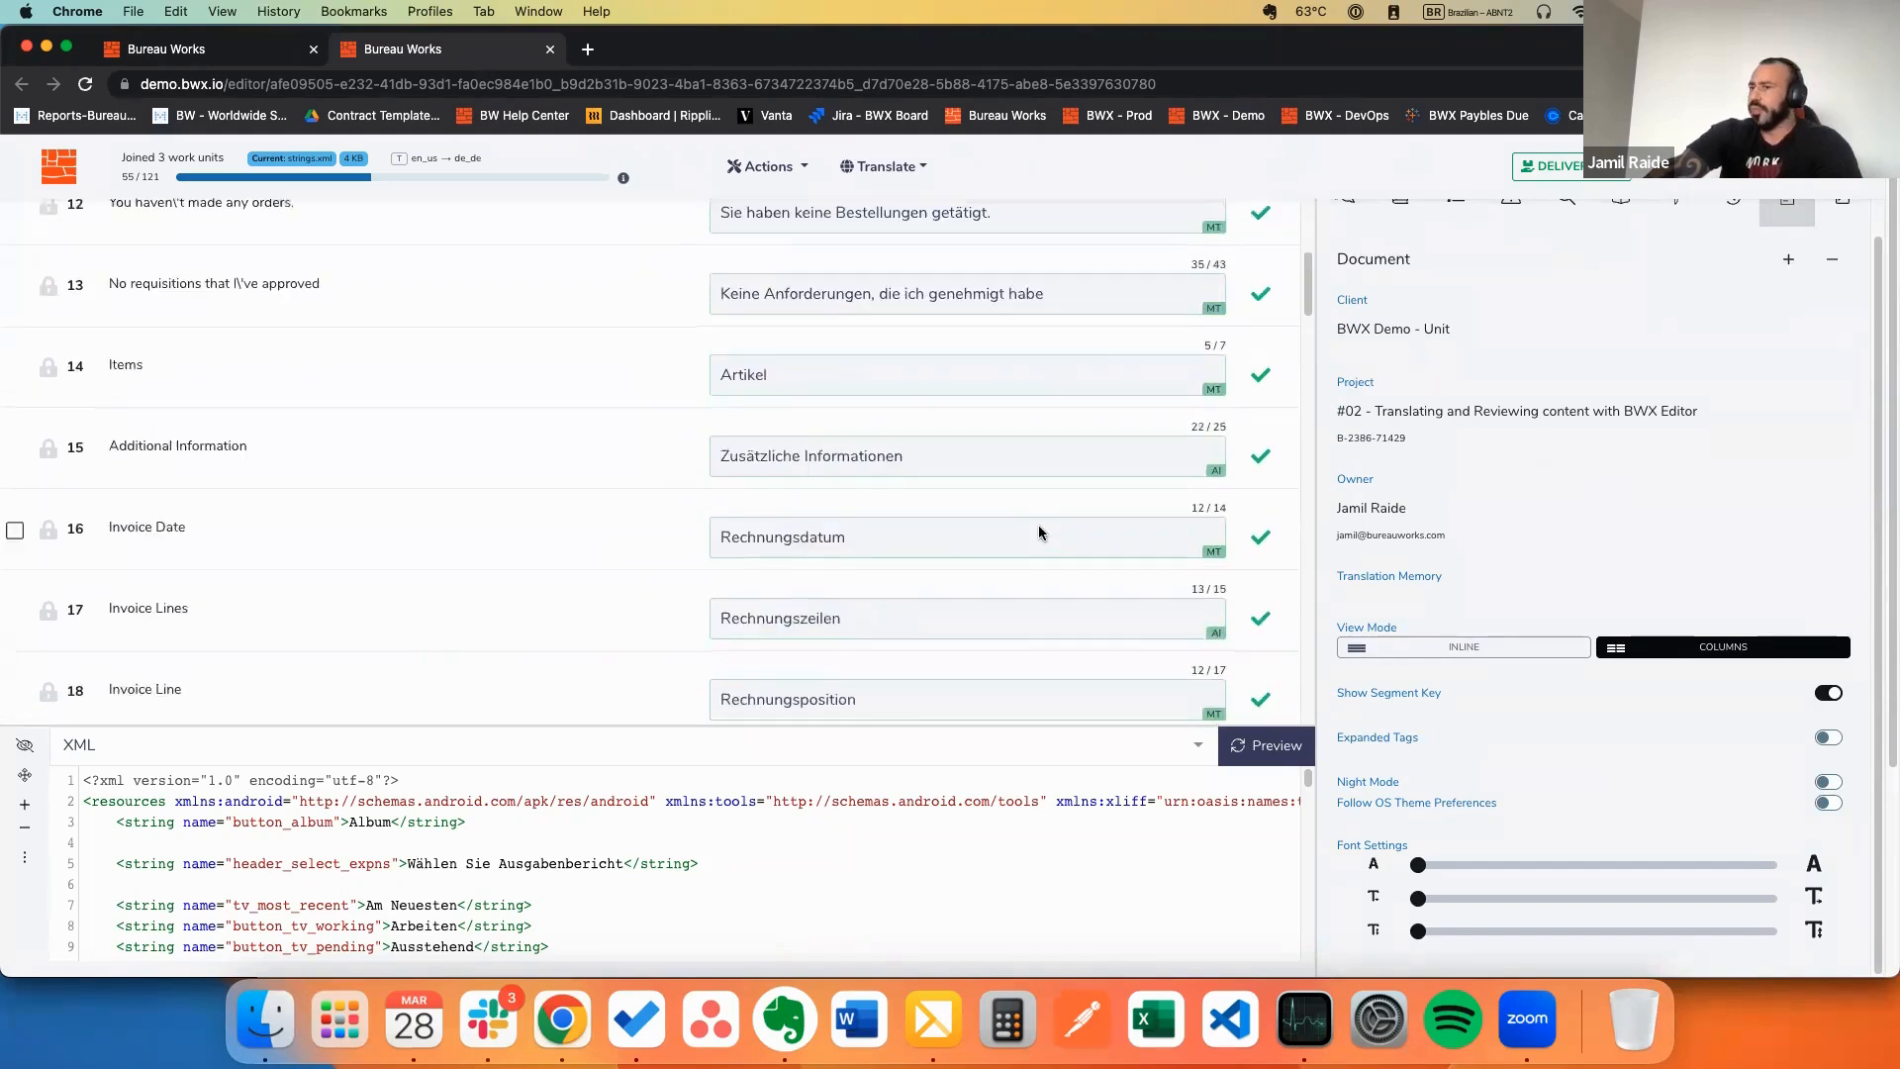
left_click(1826, 783)
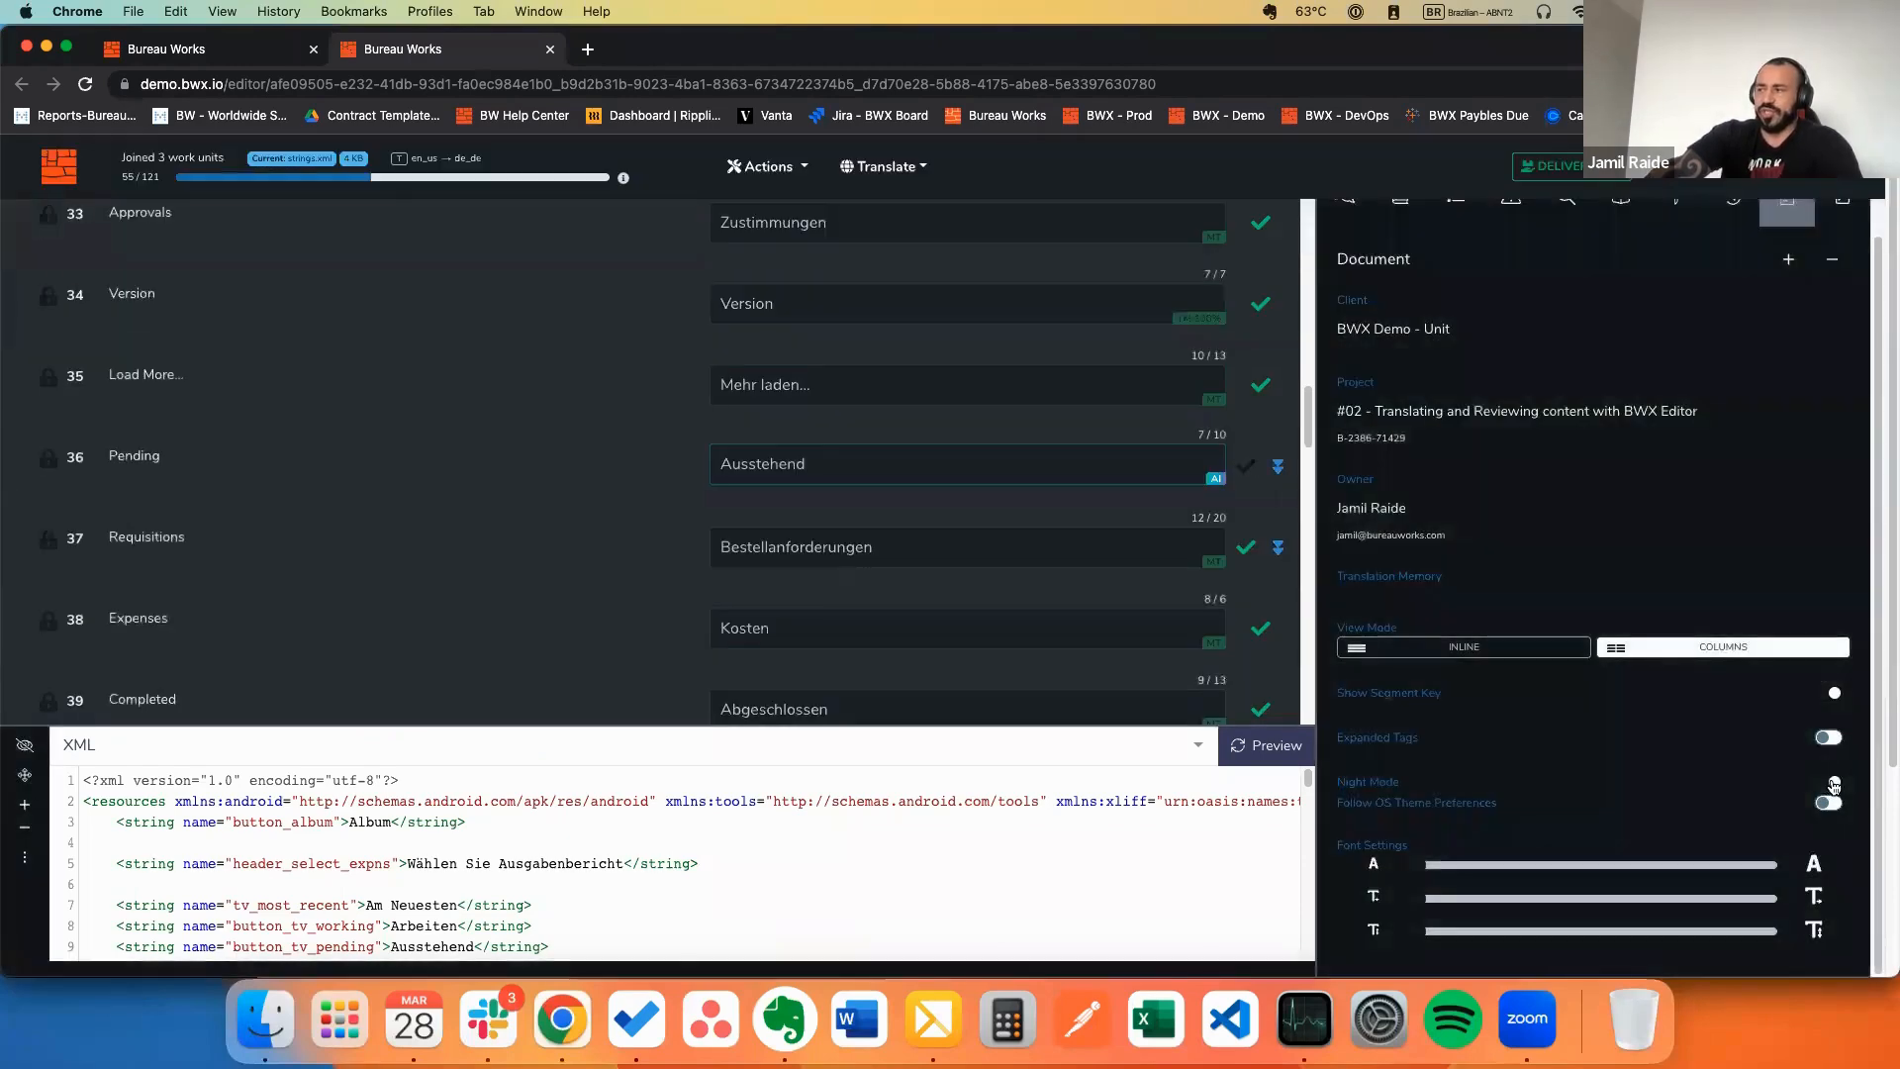
left_click(1828, 782)
mouse_move(1439, 866)
left_mouse_down()
mouse_move(1709, 861)
mouse_move(1425, 898)
left_mouse_up()
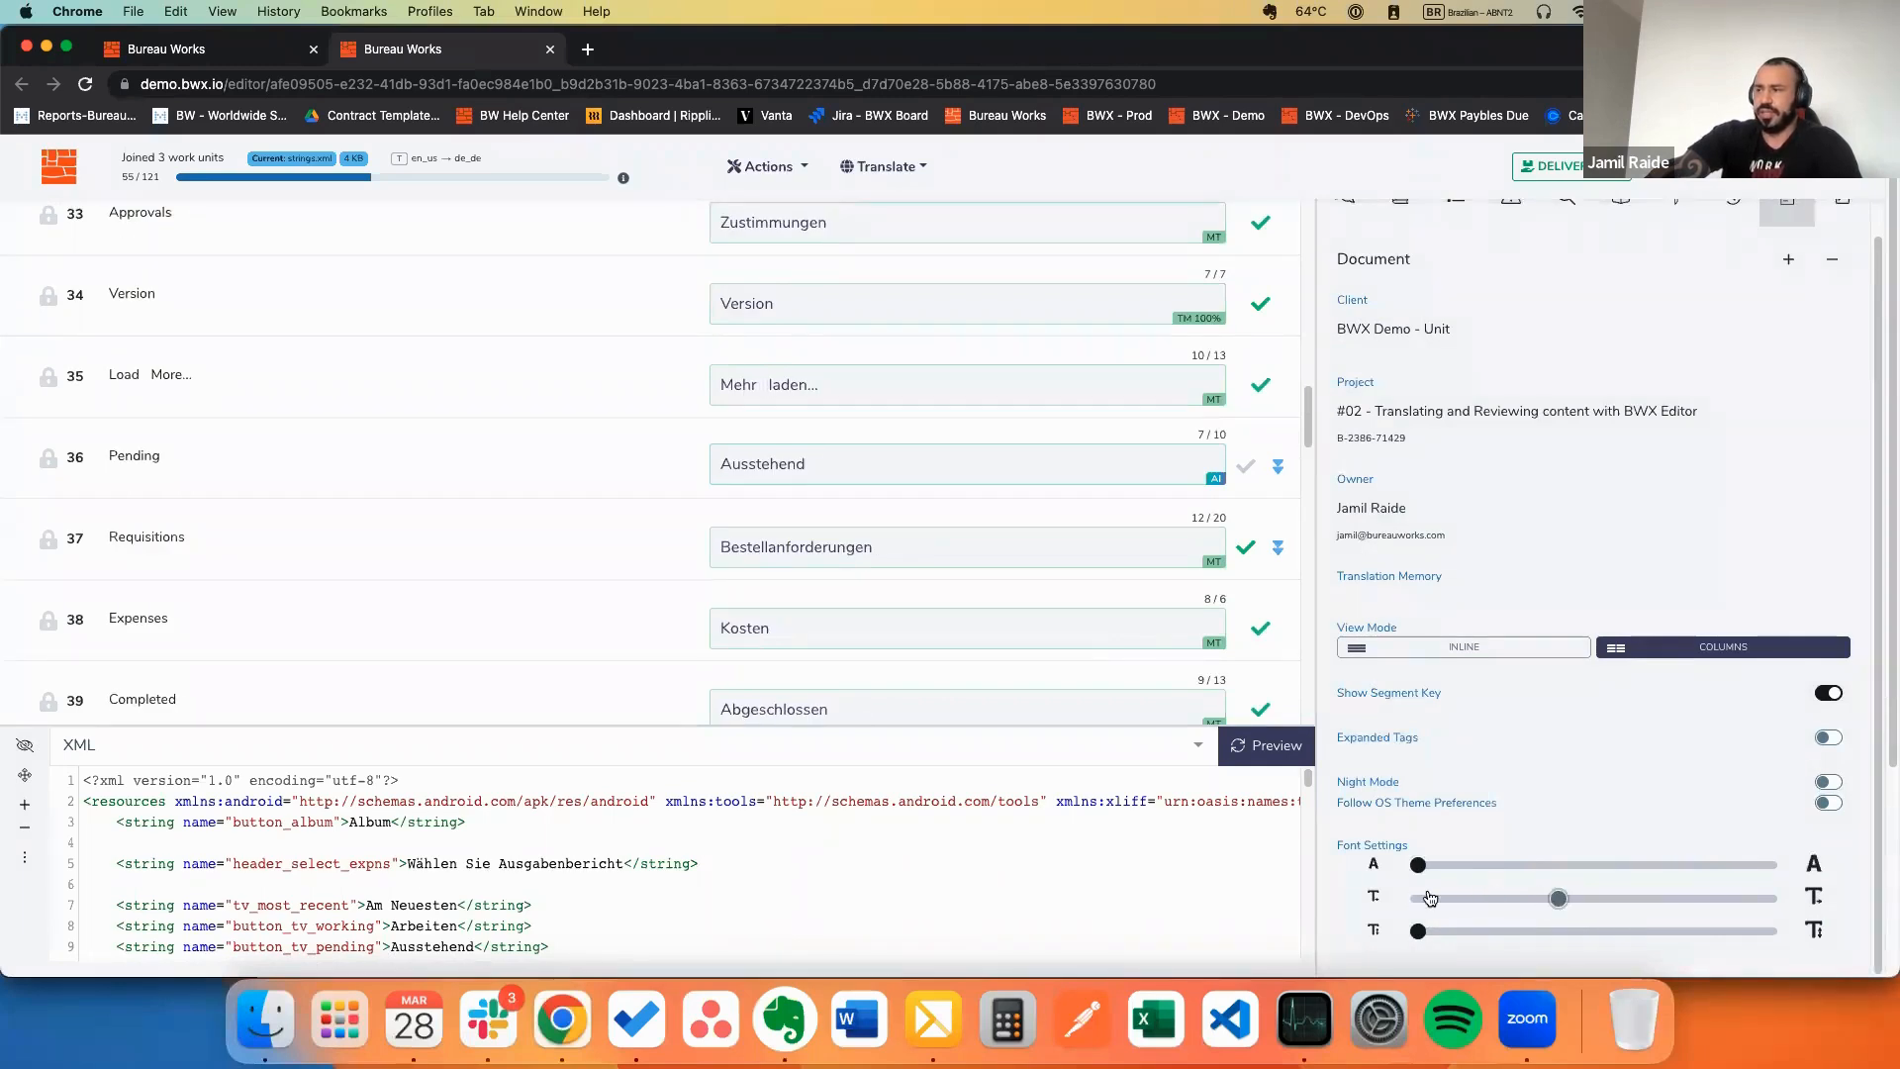
scroll(1793, 287, "up", 1)
left_click(1833, 235)
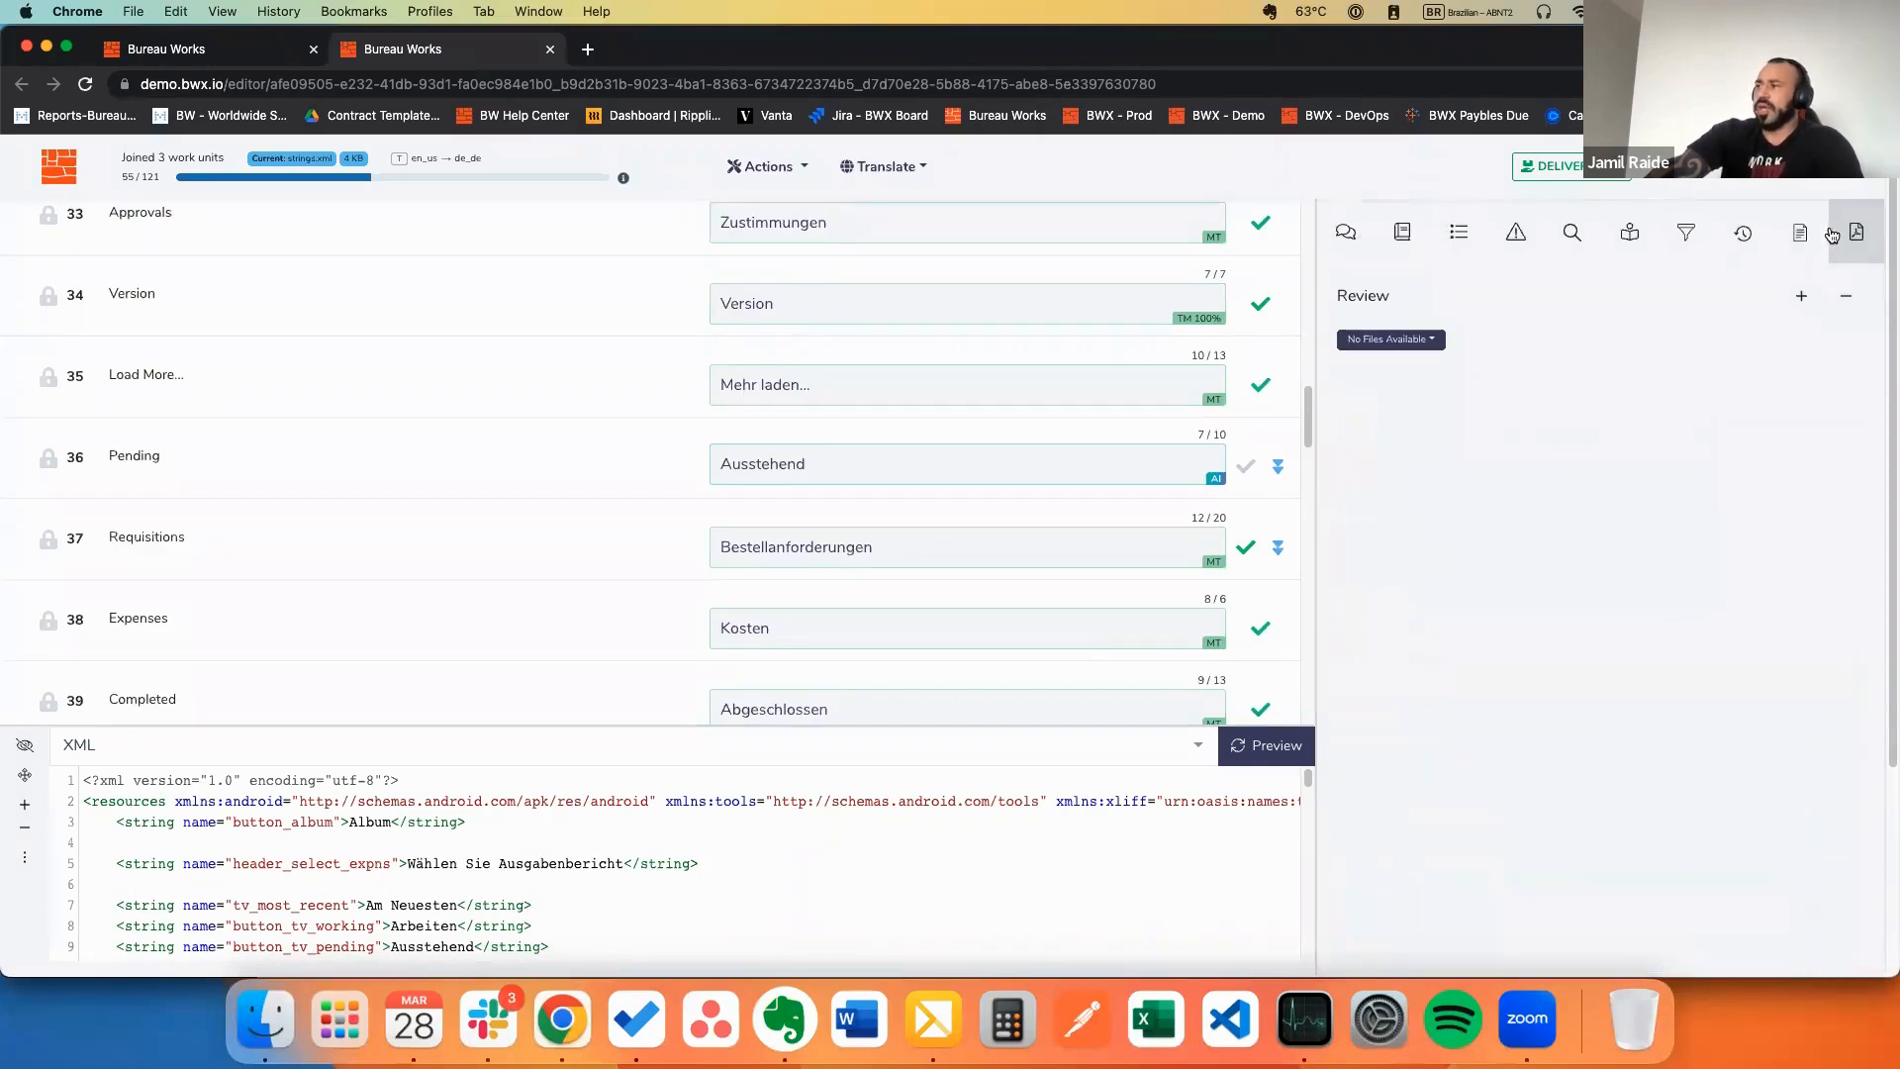
left_click(1801, 228)
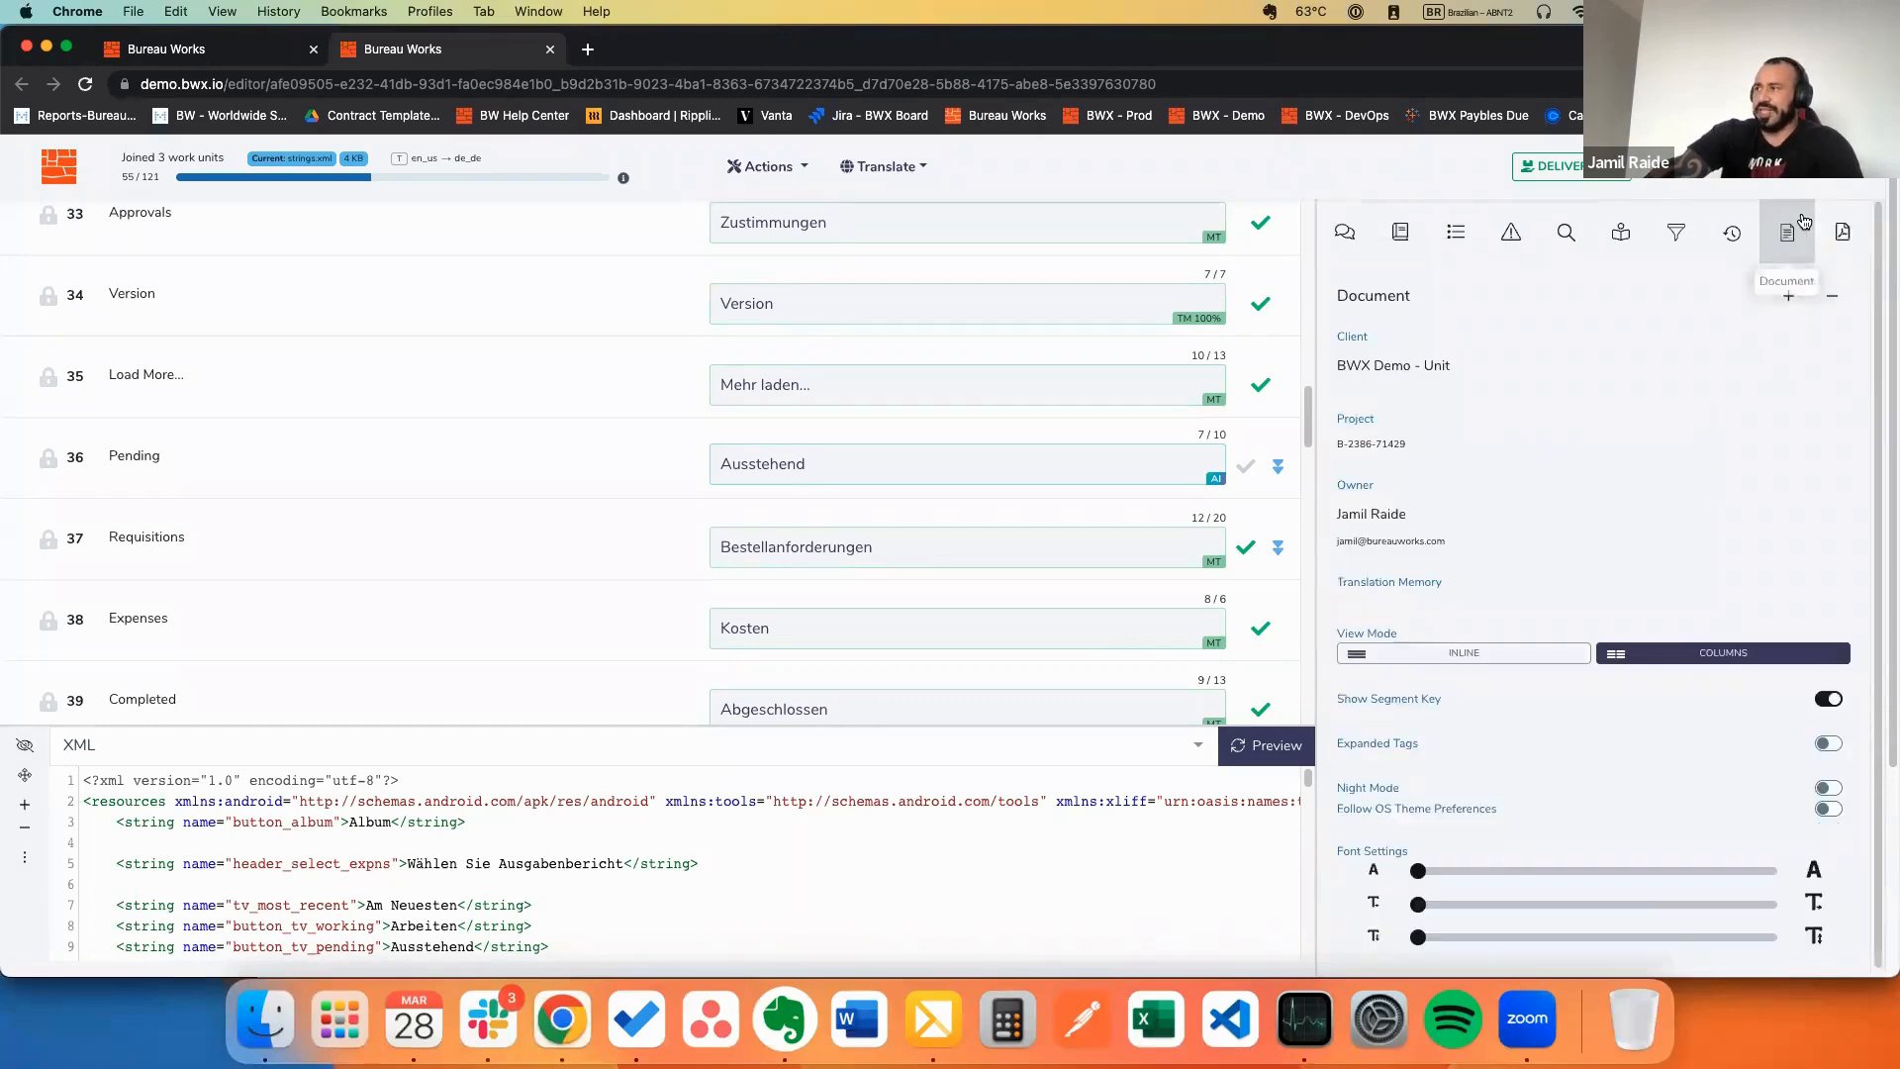
scroll(860, 385, "up", 20)
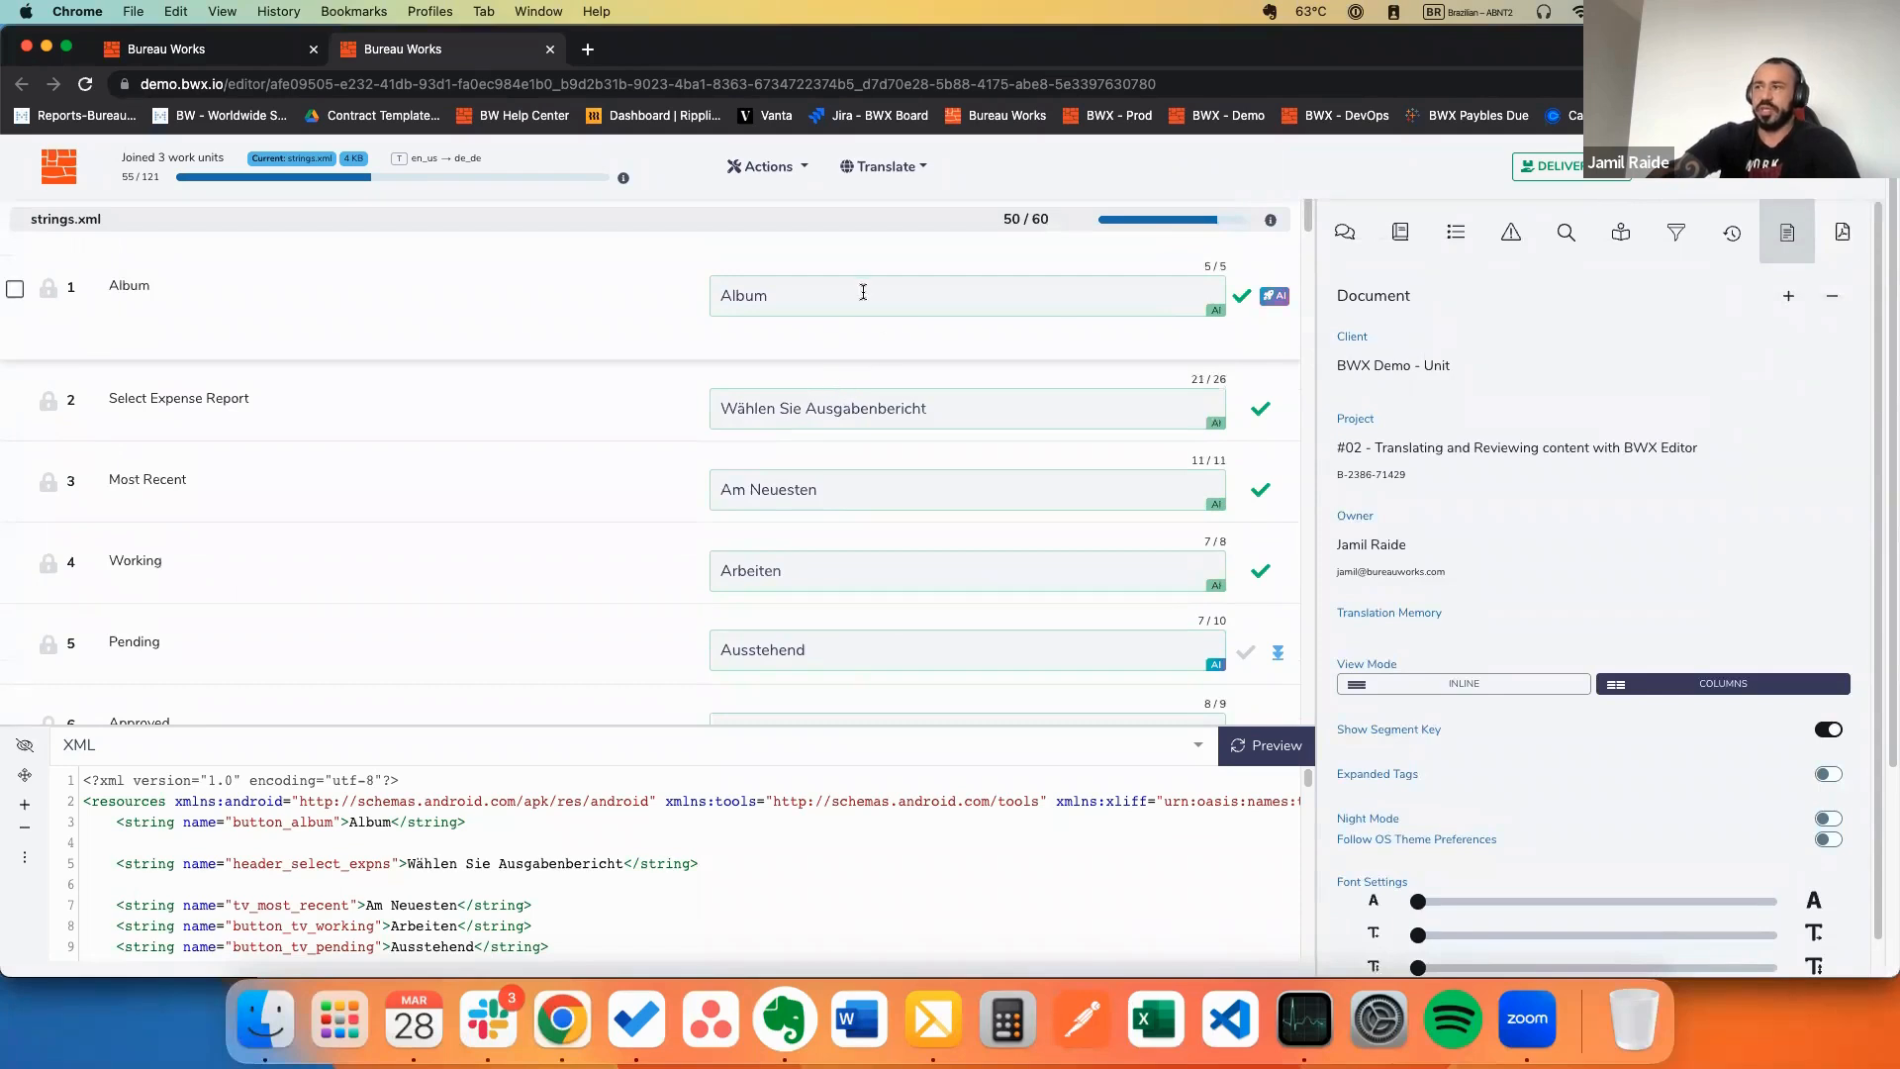
Step: Show Suggestions for Most Recent: the 101% TM match 'Am Neuesten' and MT 'Neuesten'
left_click(1401, 232)
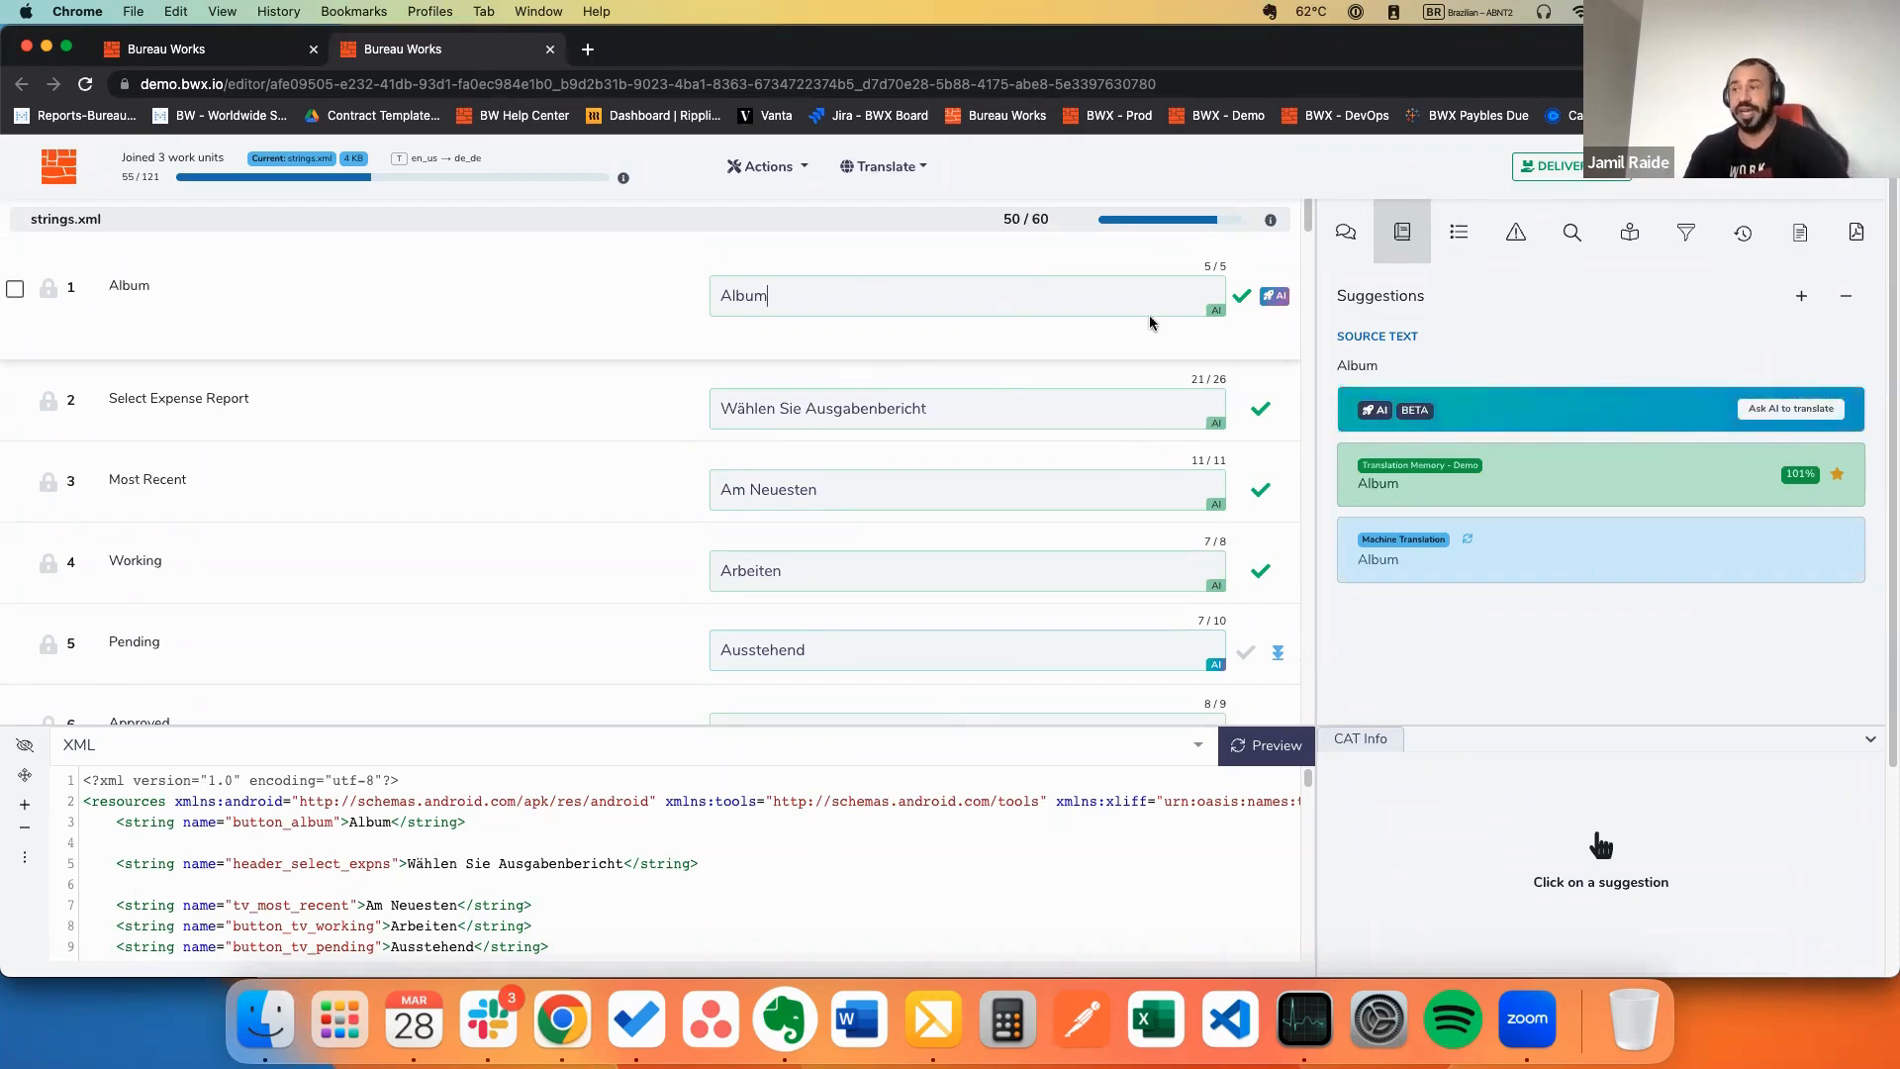
mouse_move(1584, 490)
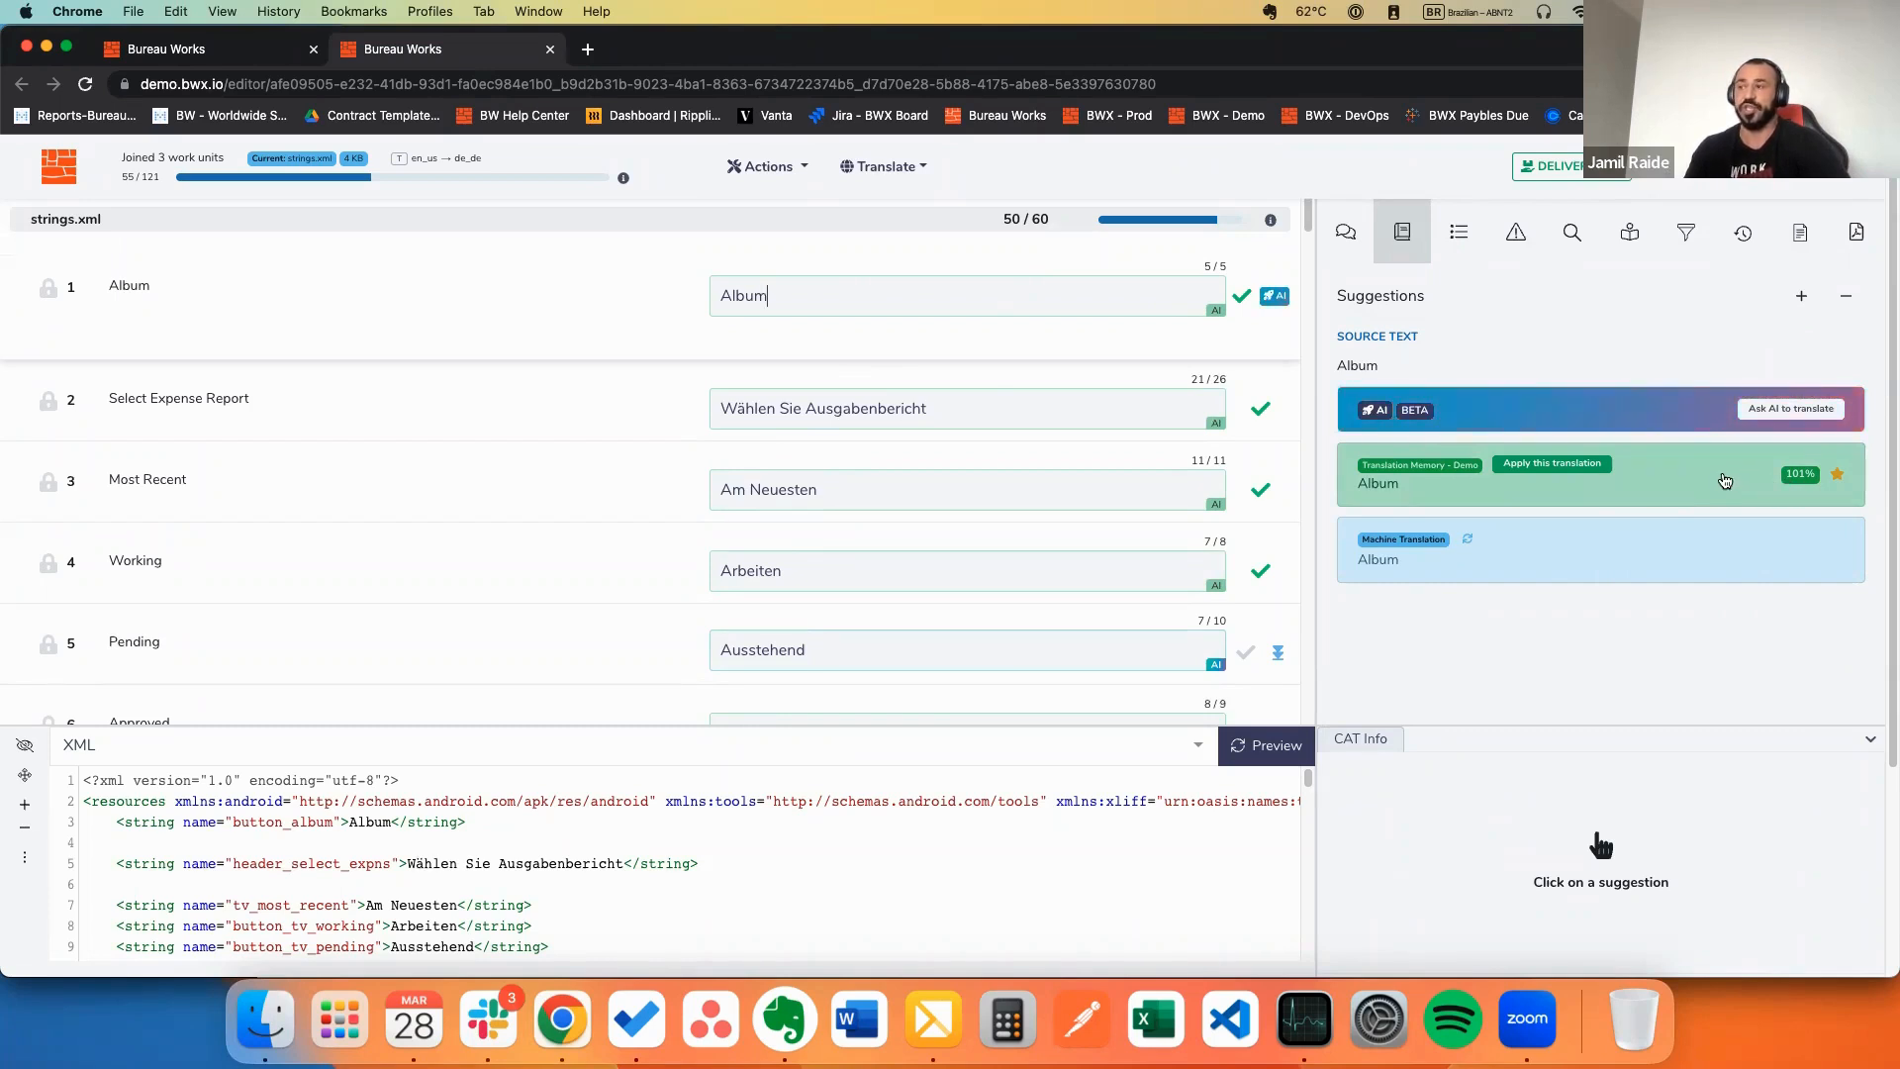
mouse_move(1640, 570)
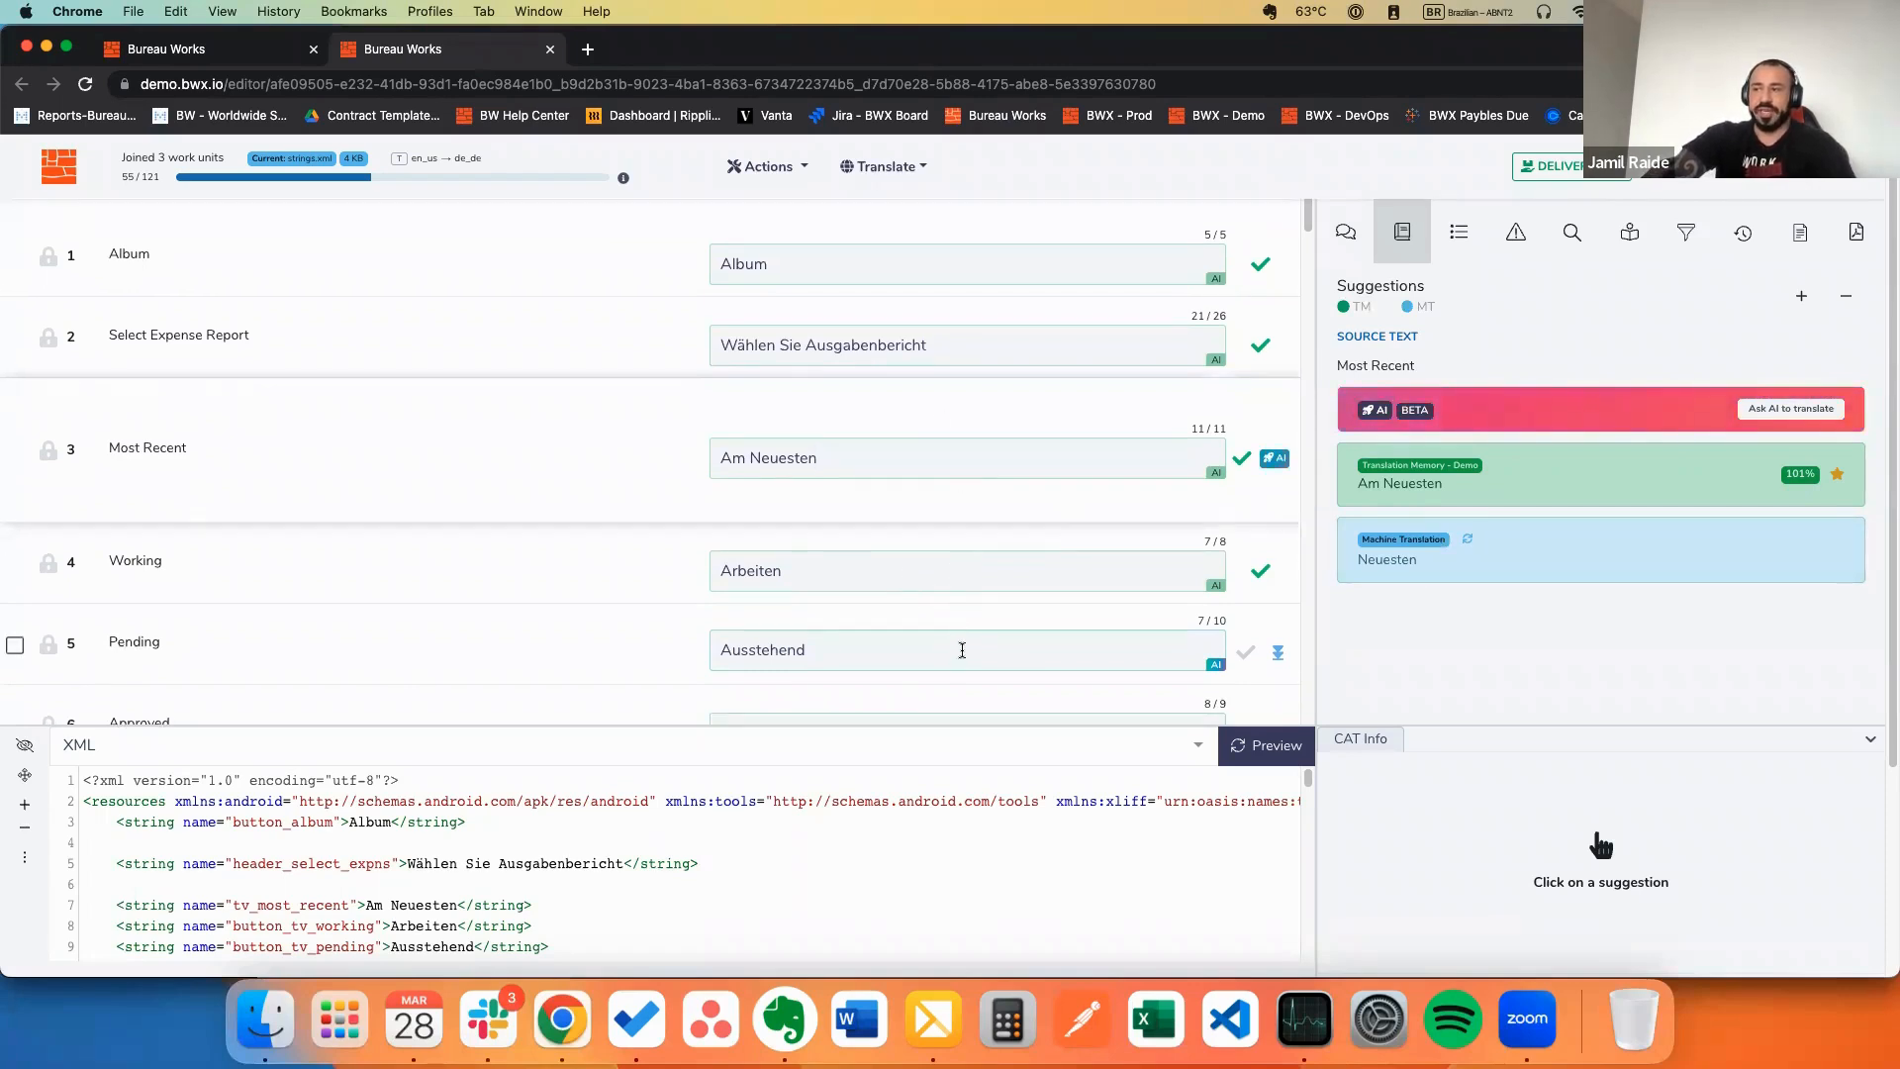
left_click(961, 645)
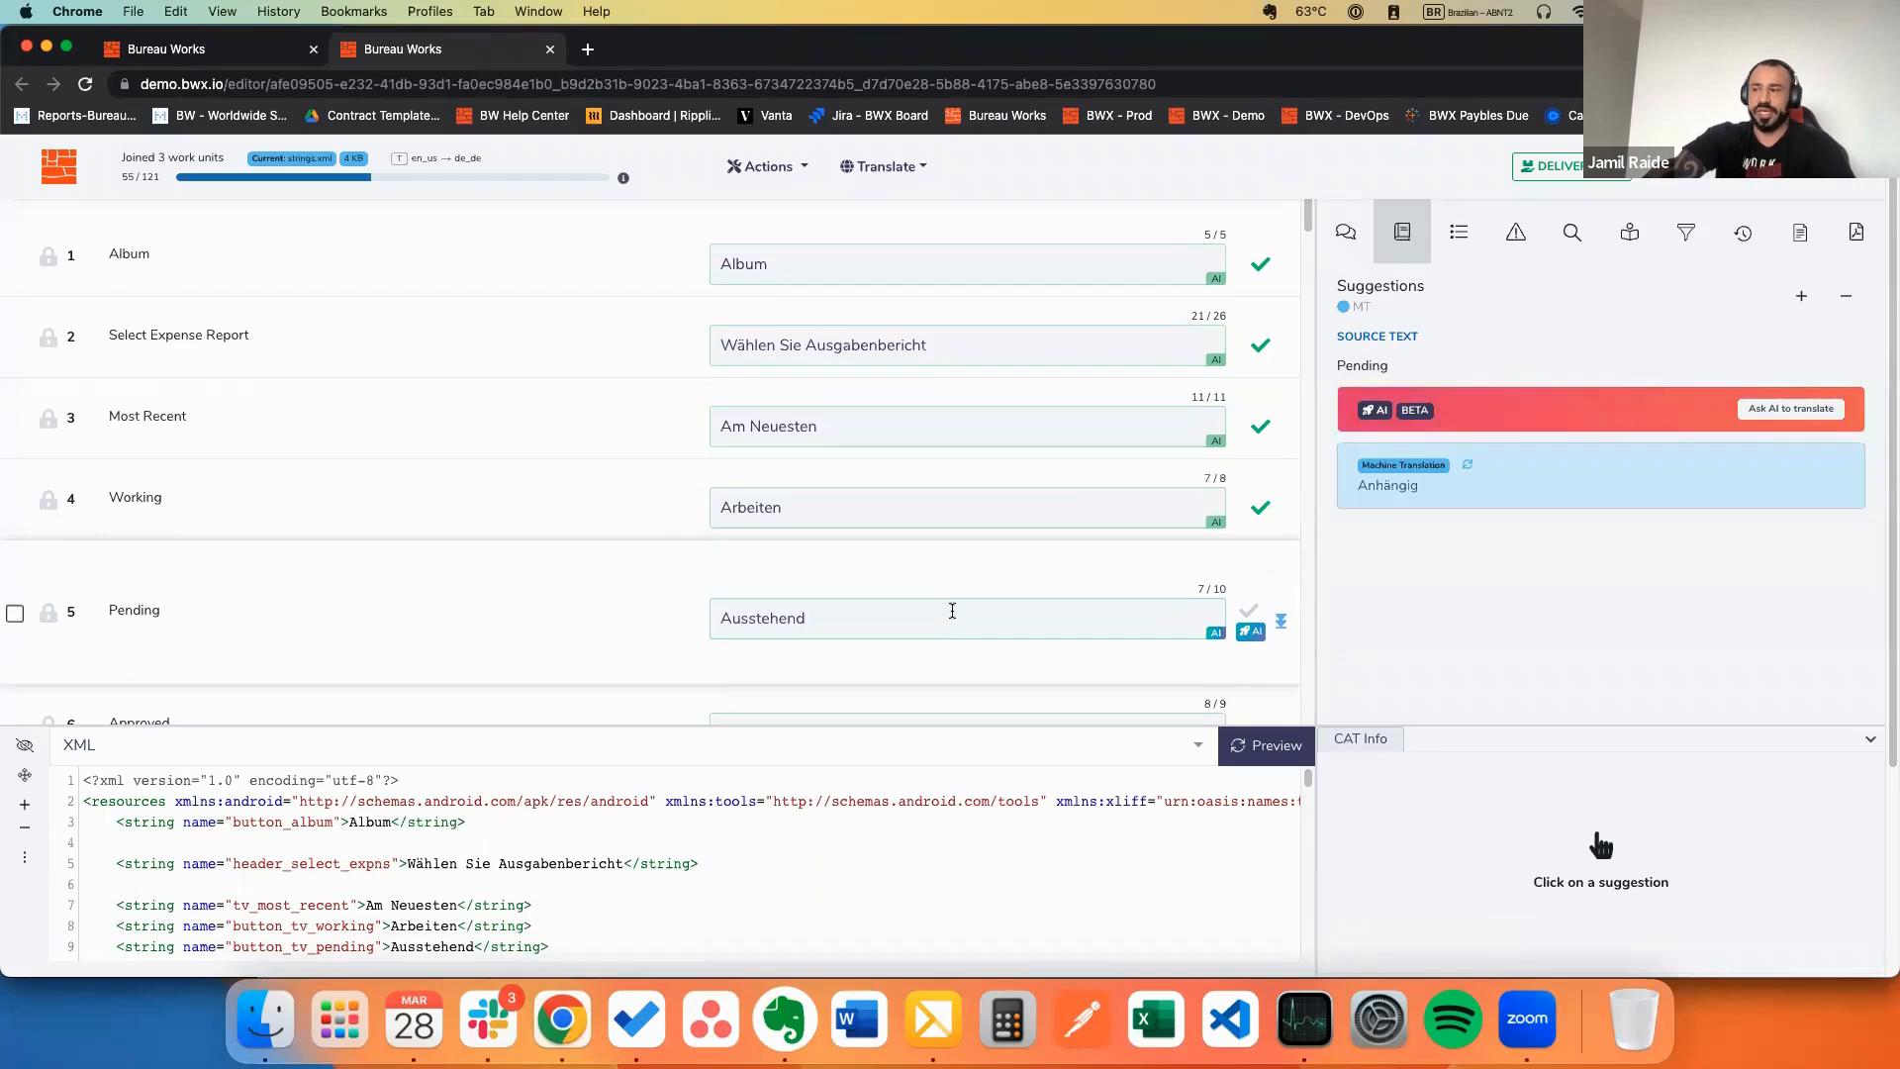
scroll(936, 572, "down", 4)
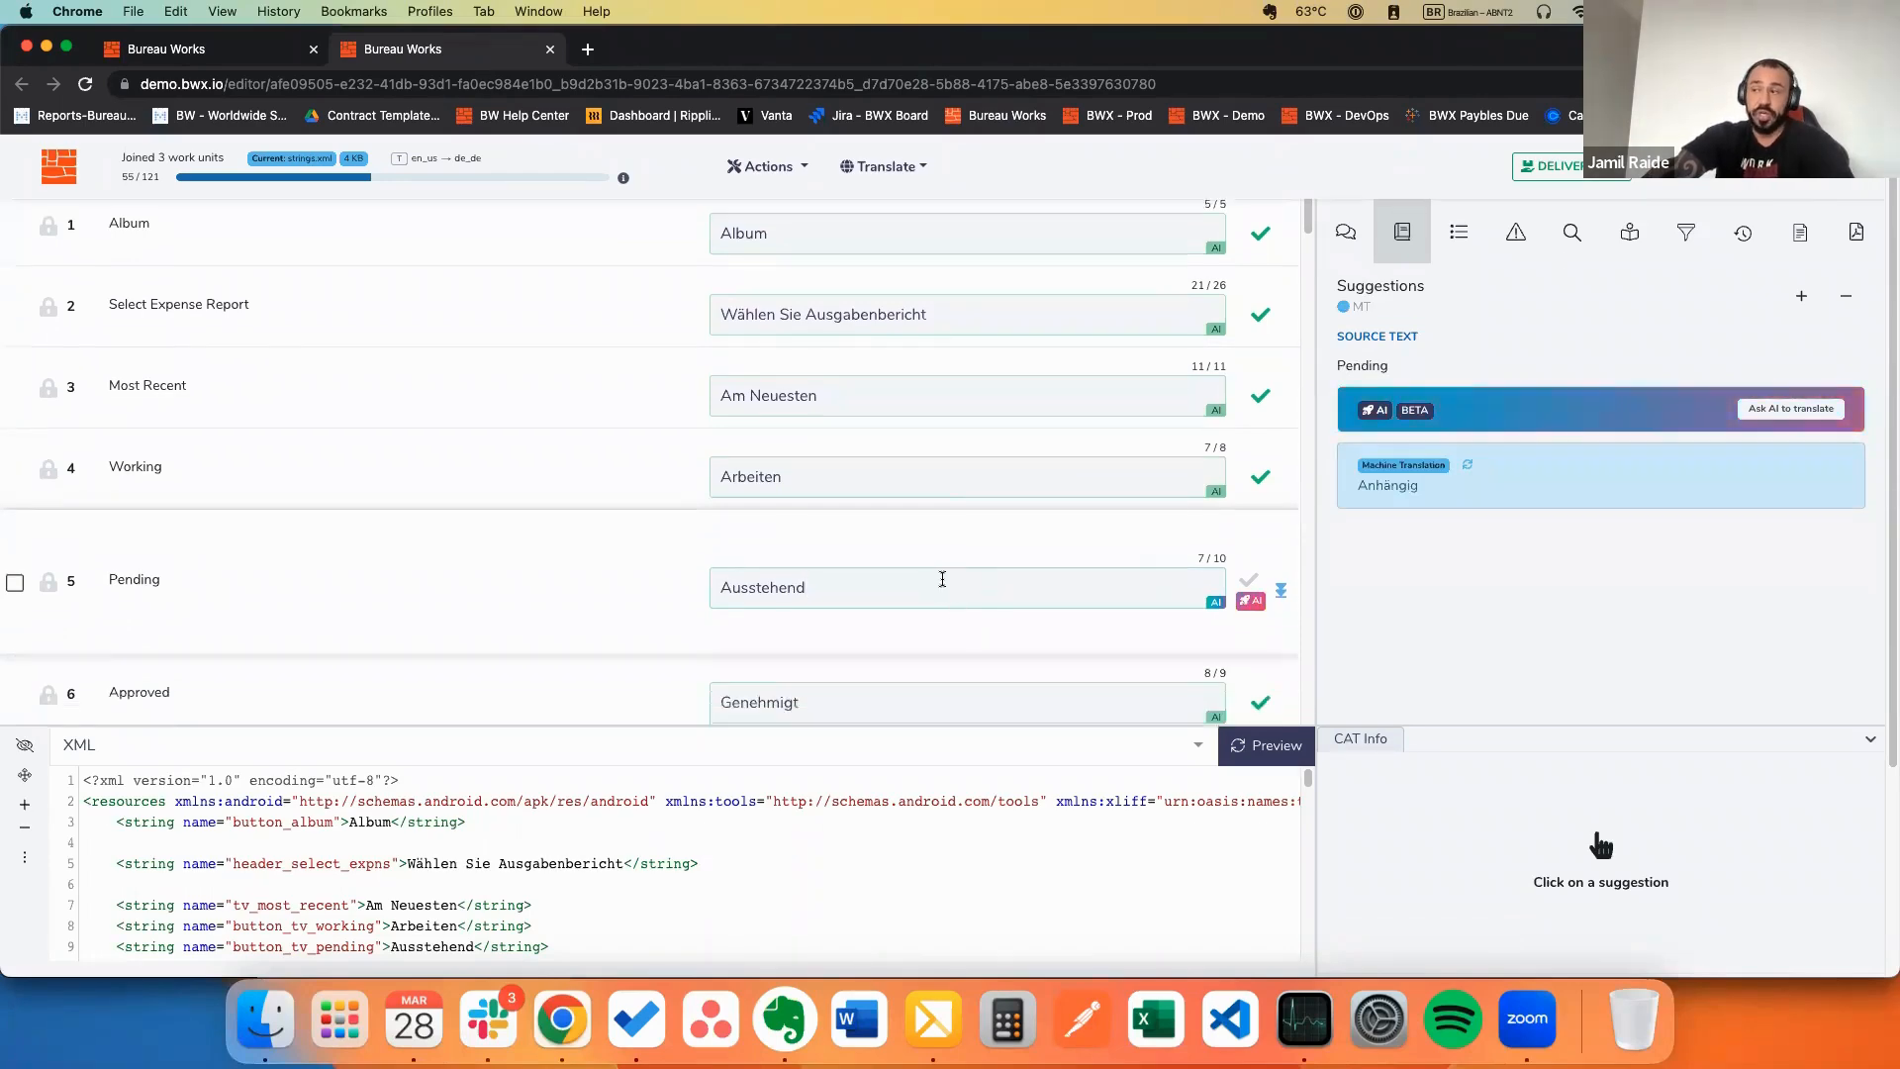
scroll(937, 572, "up", 5)
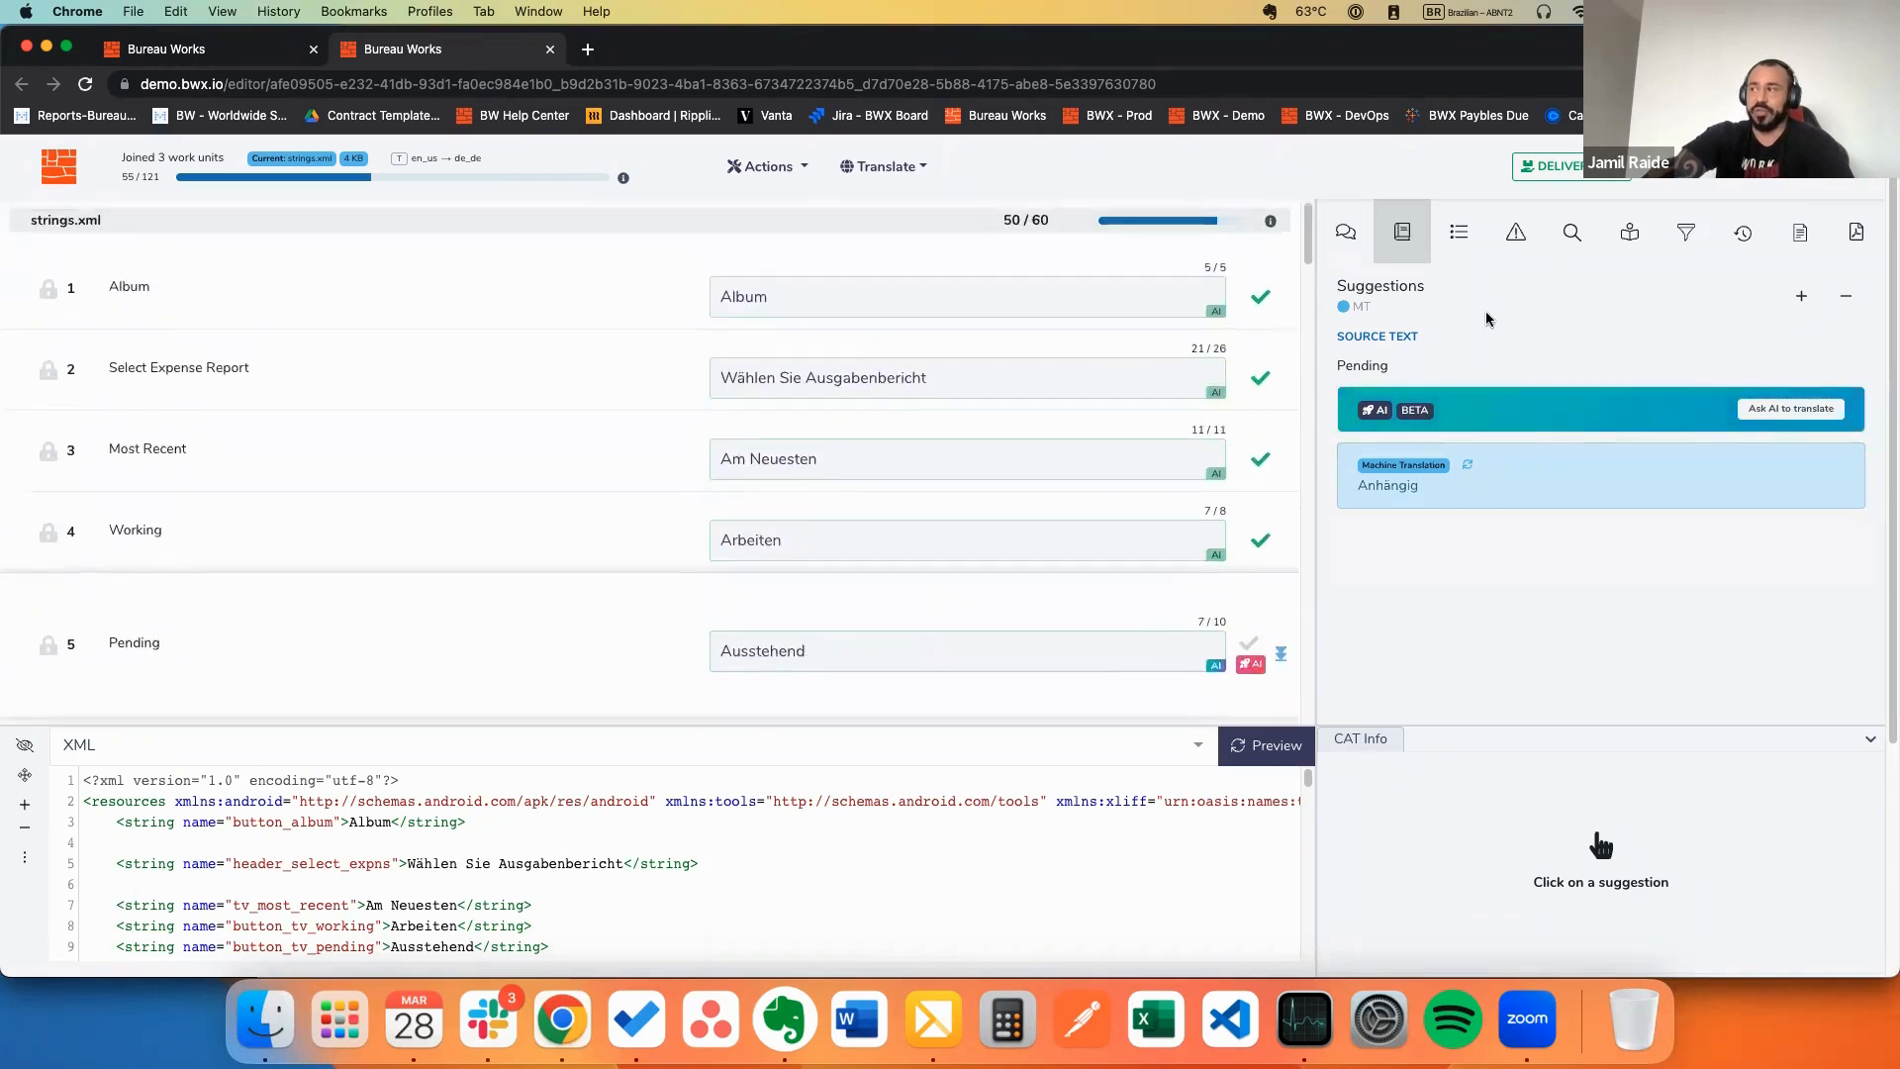
left_click(1674, 243)
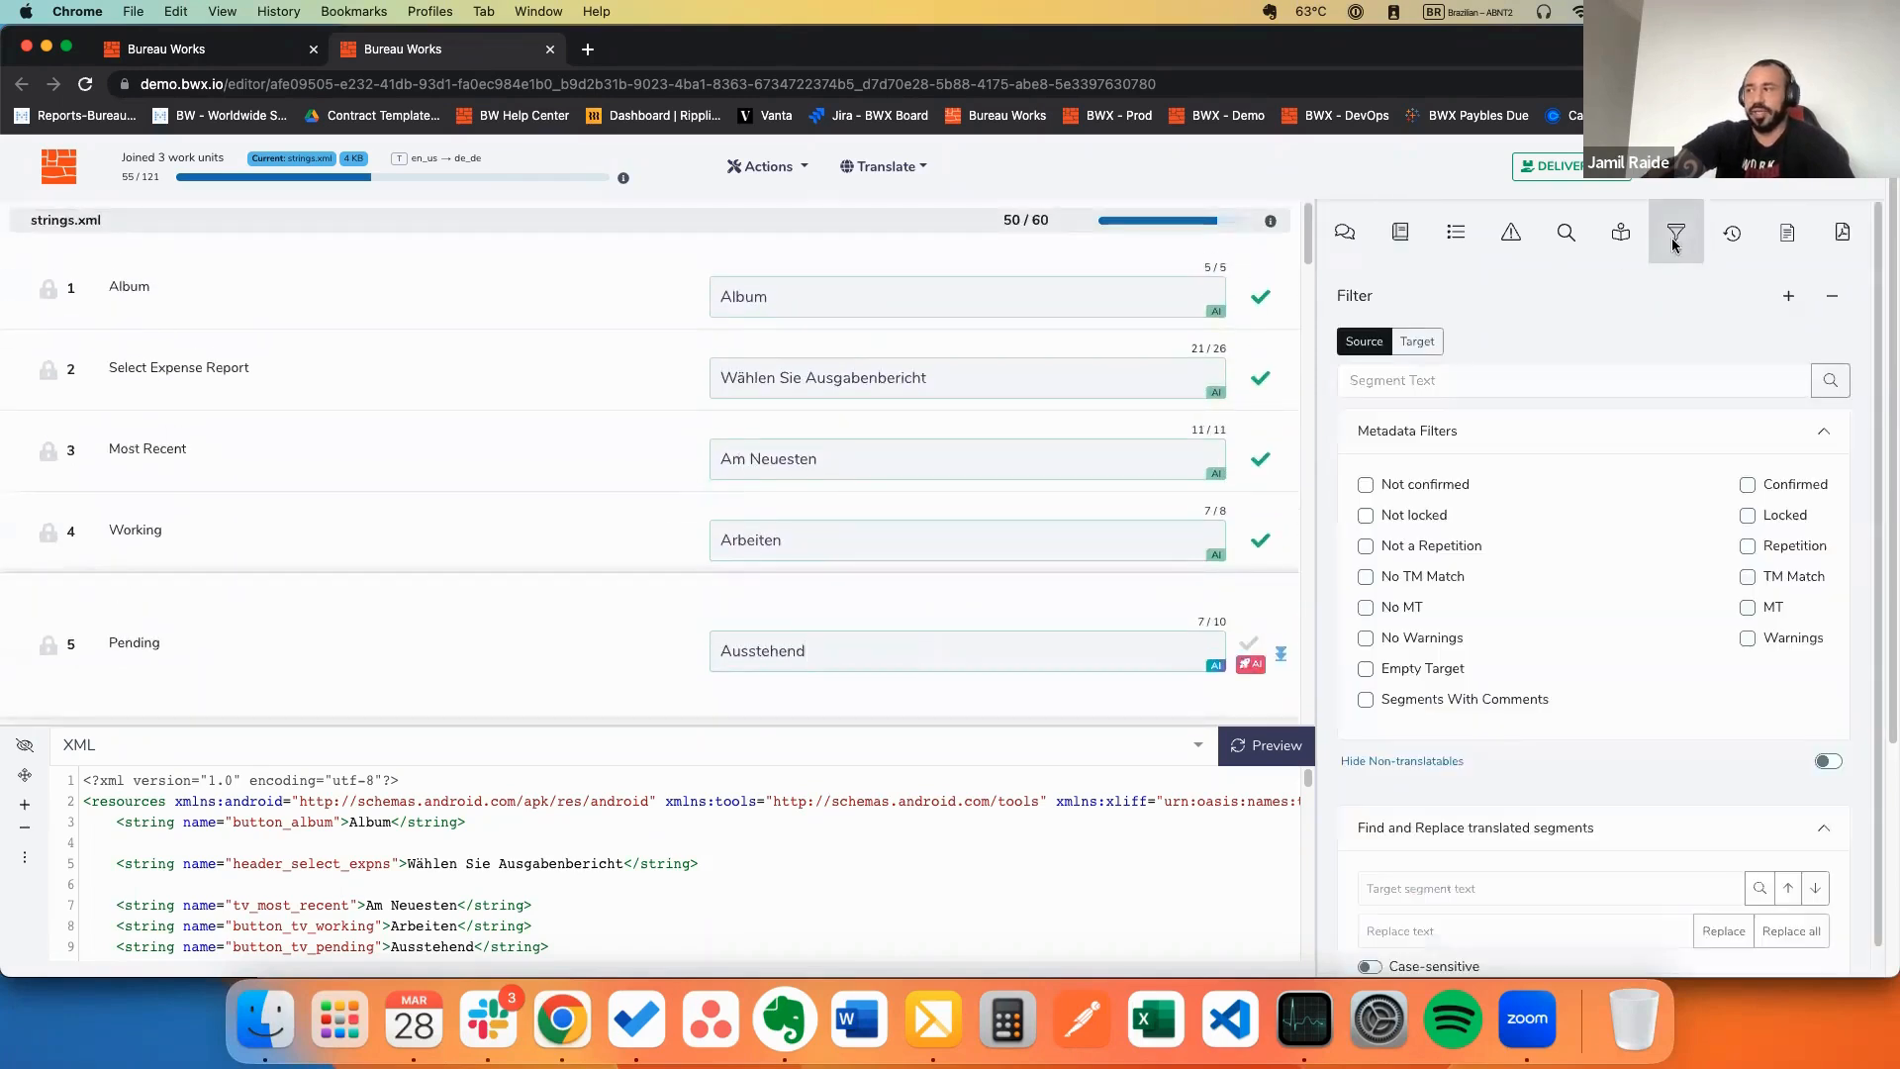
left_click(1366, 486)
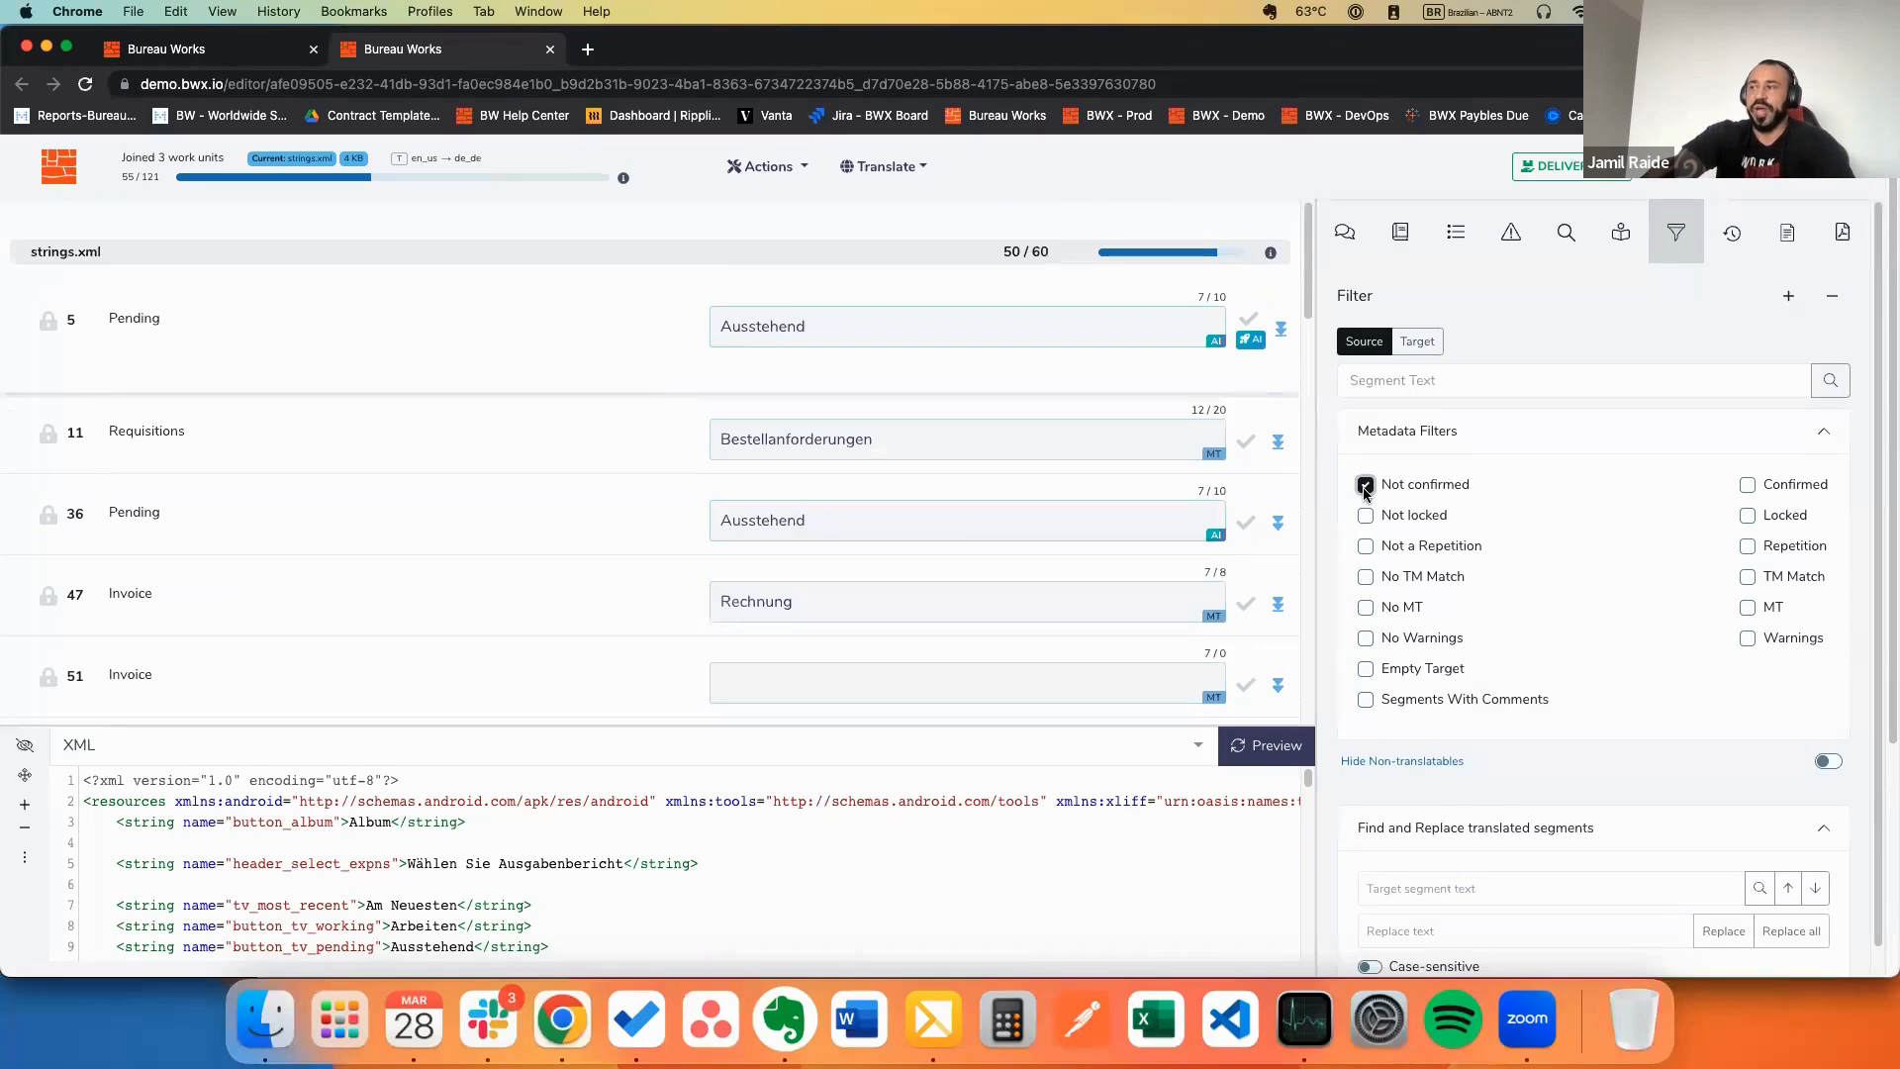
left_click(1366, 486)
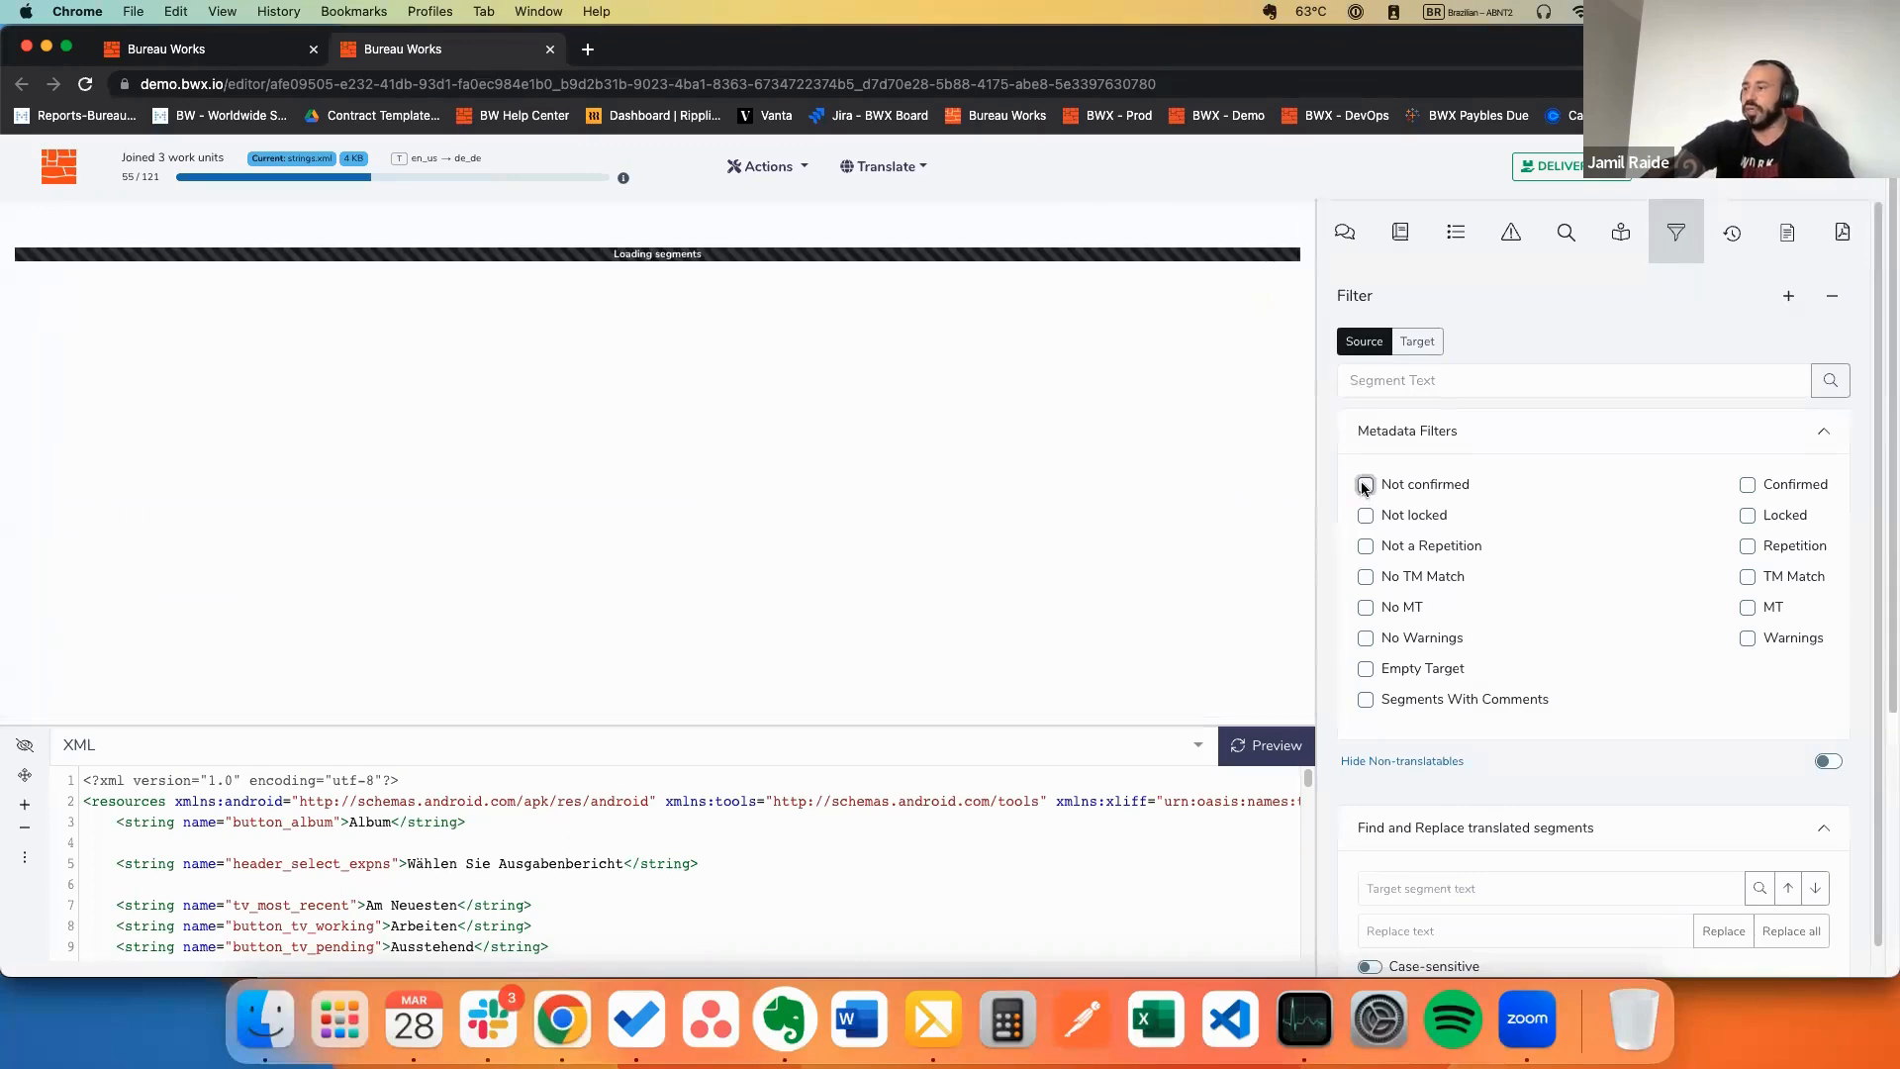
scroll(1090, 392, "up", 3)
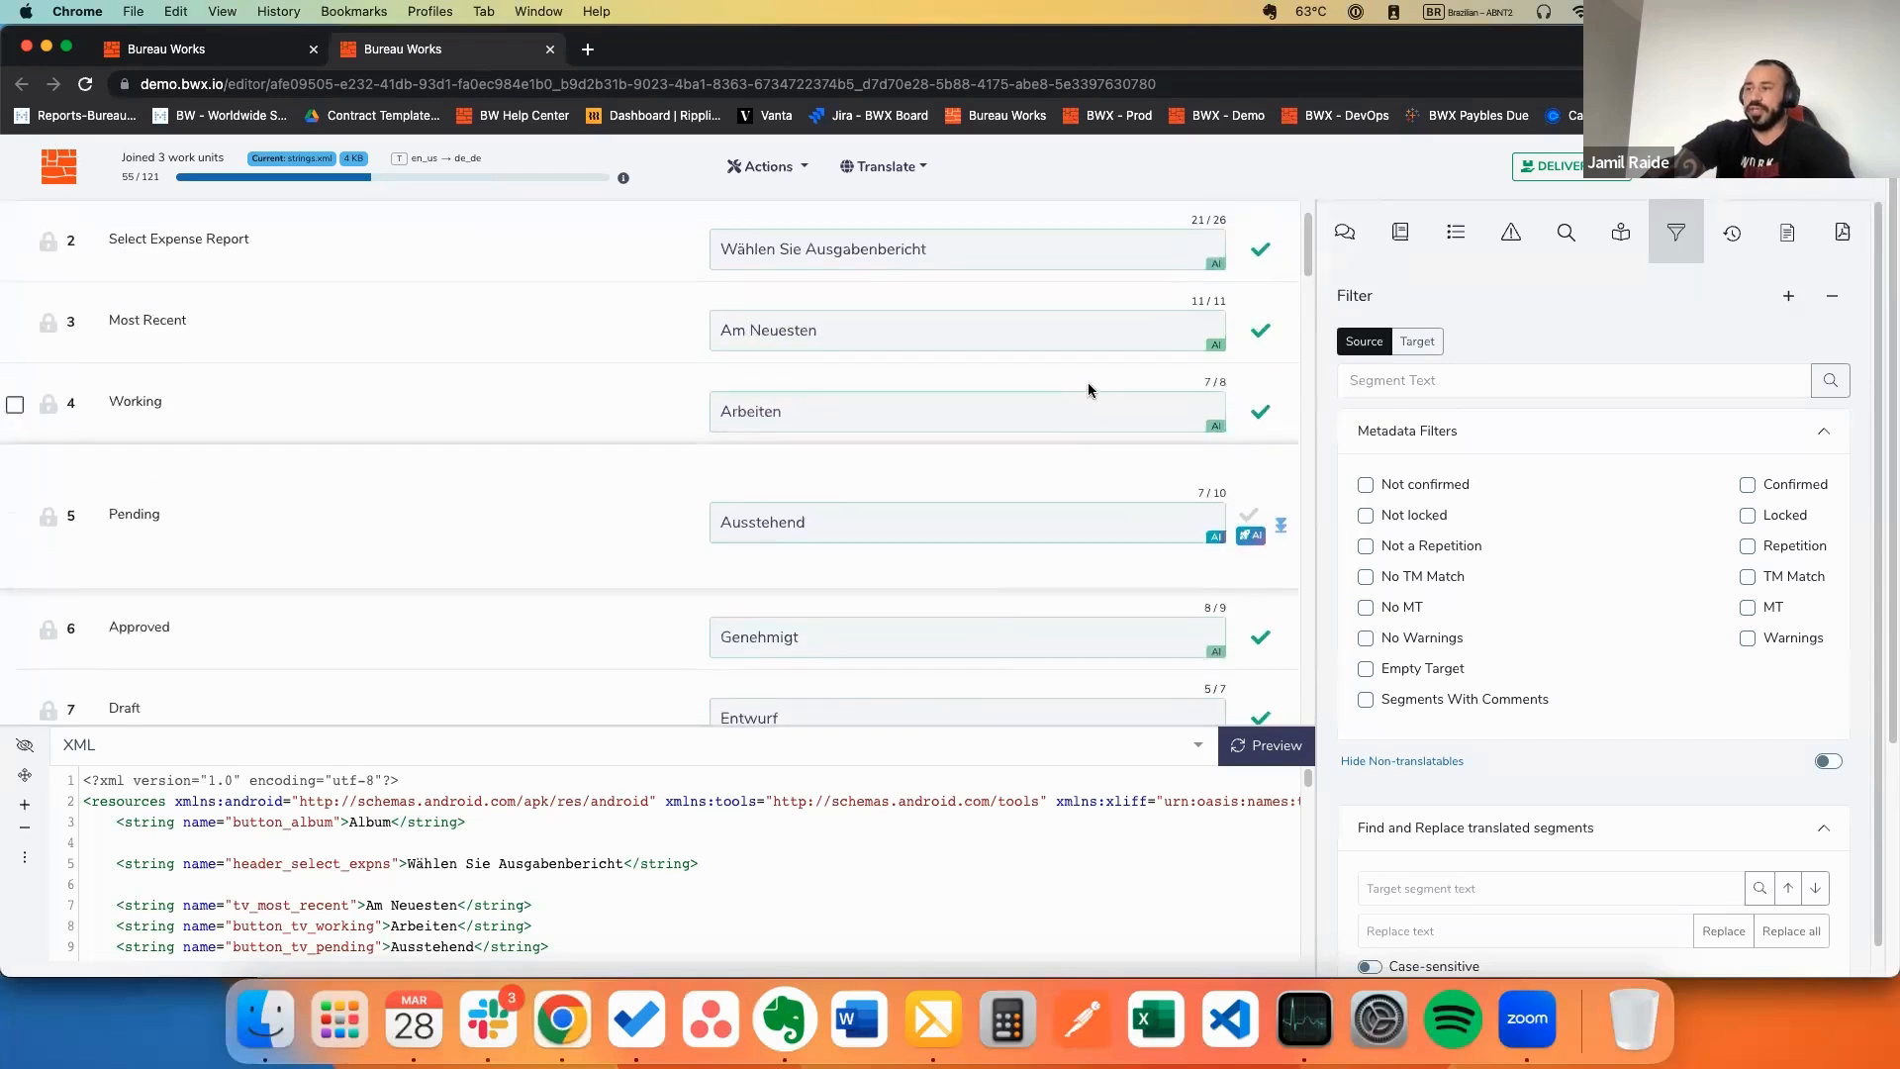
left_click(1396, 234)
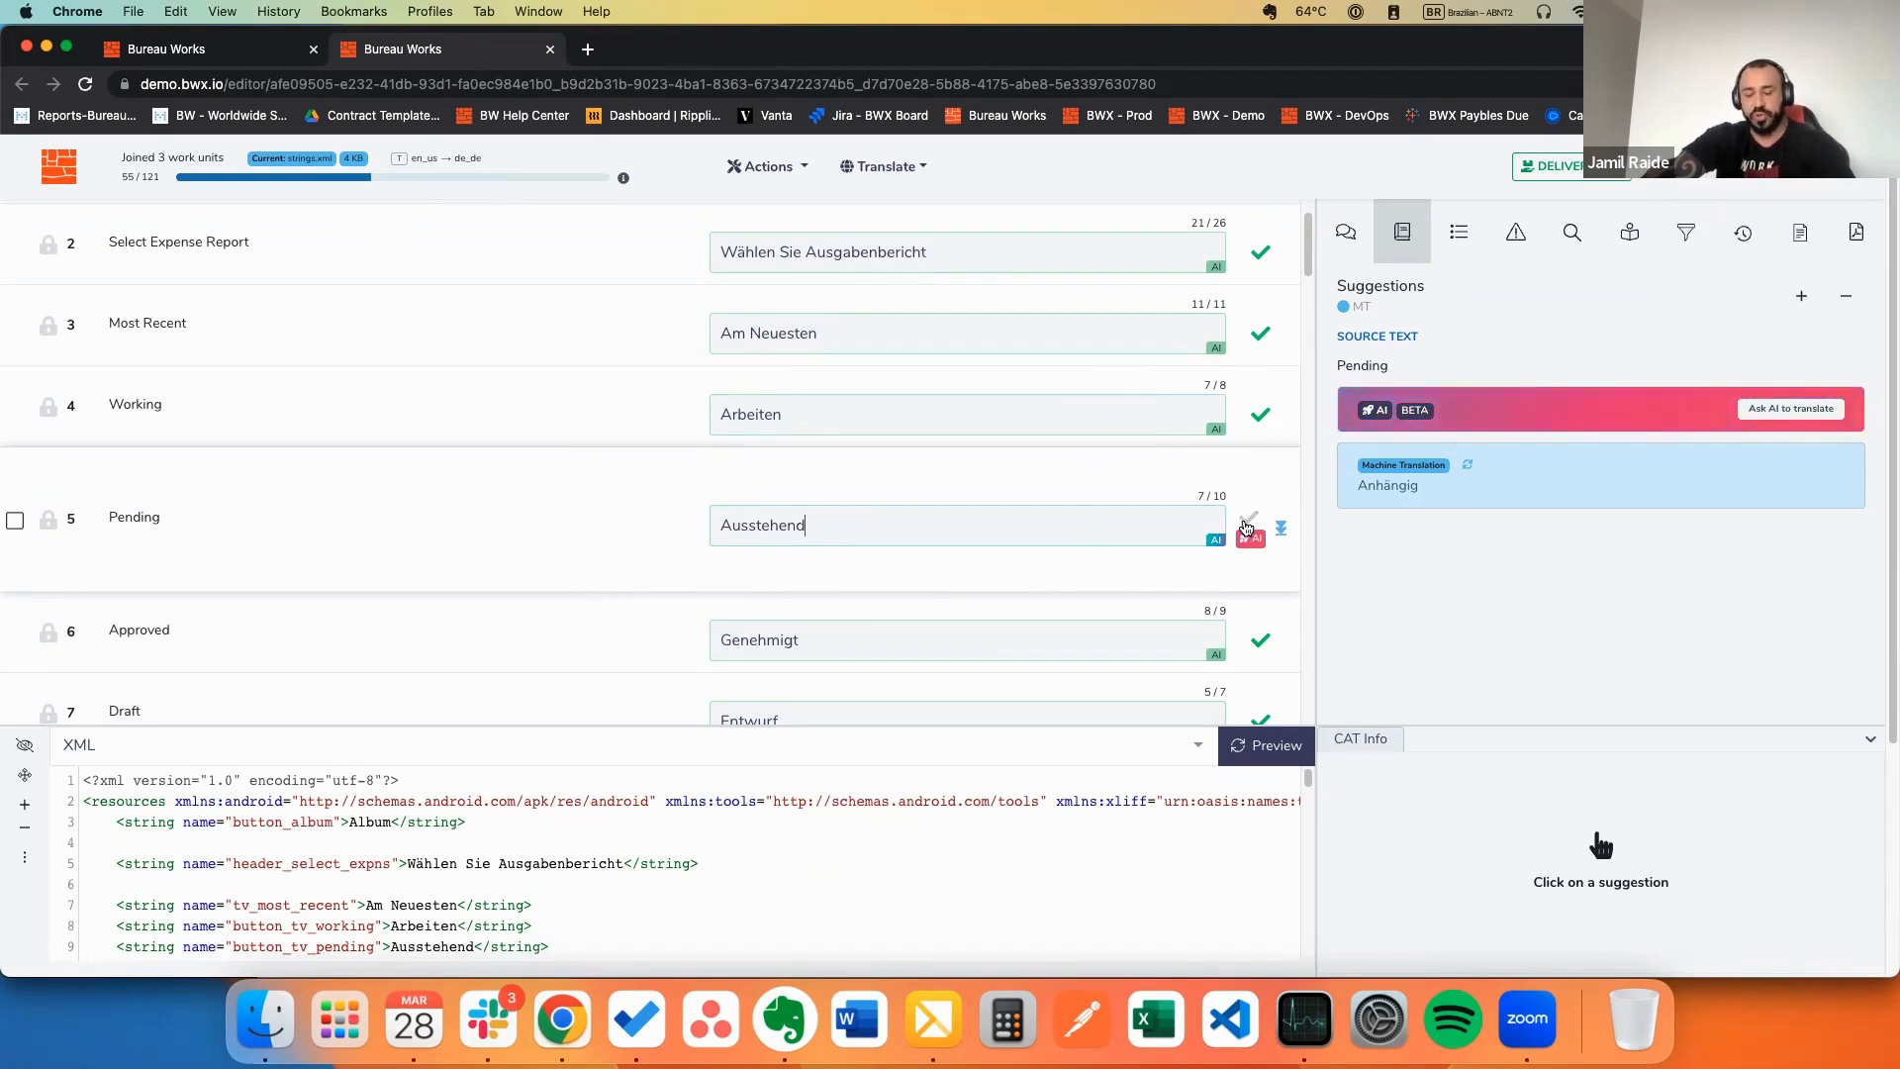
Step: Add a period so segment 5 reads 'Ausstehend.' and confirm the translation
type(".")
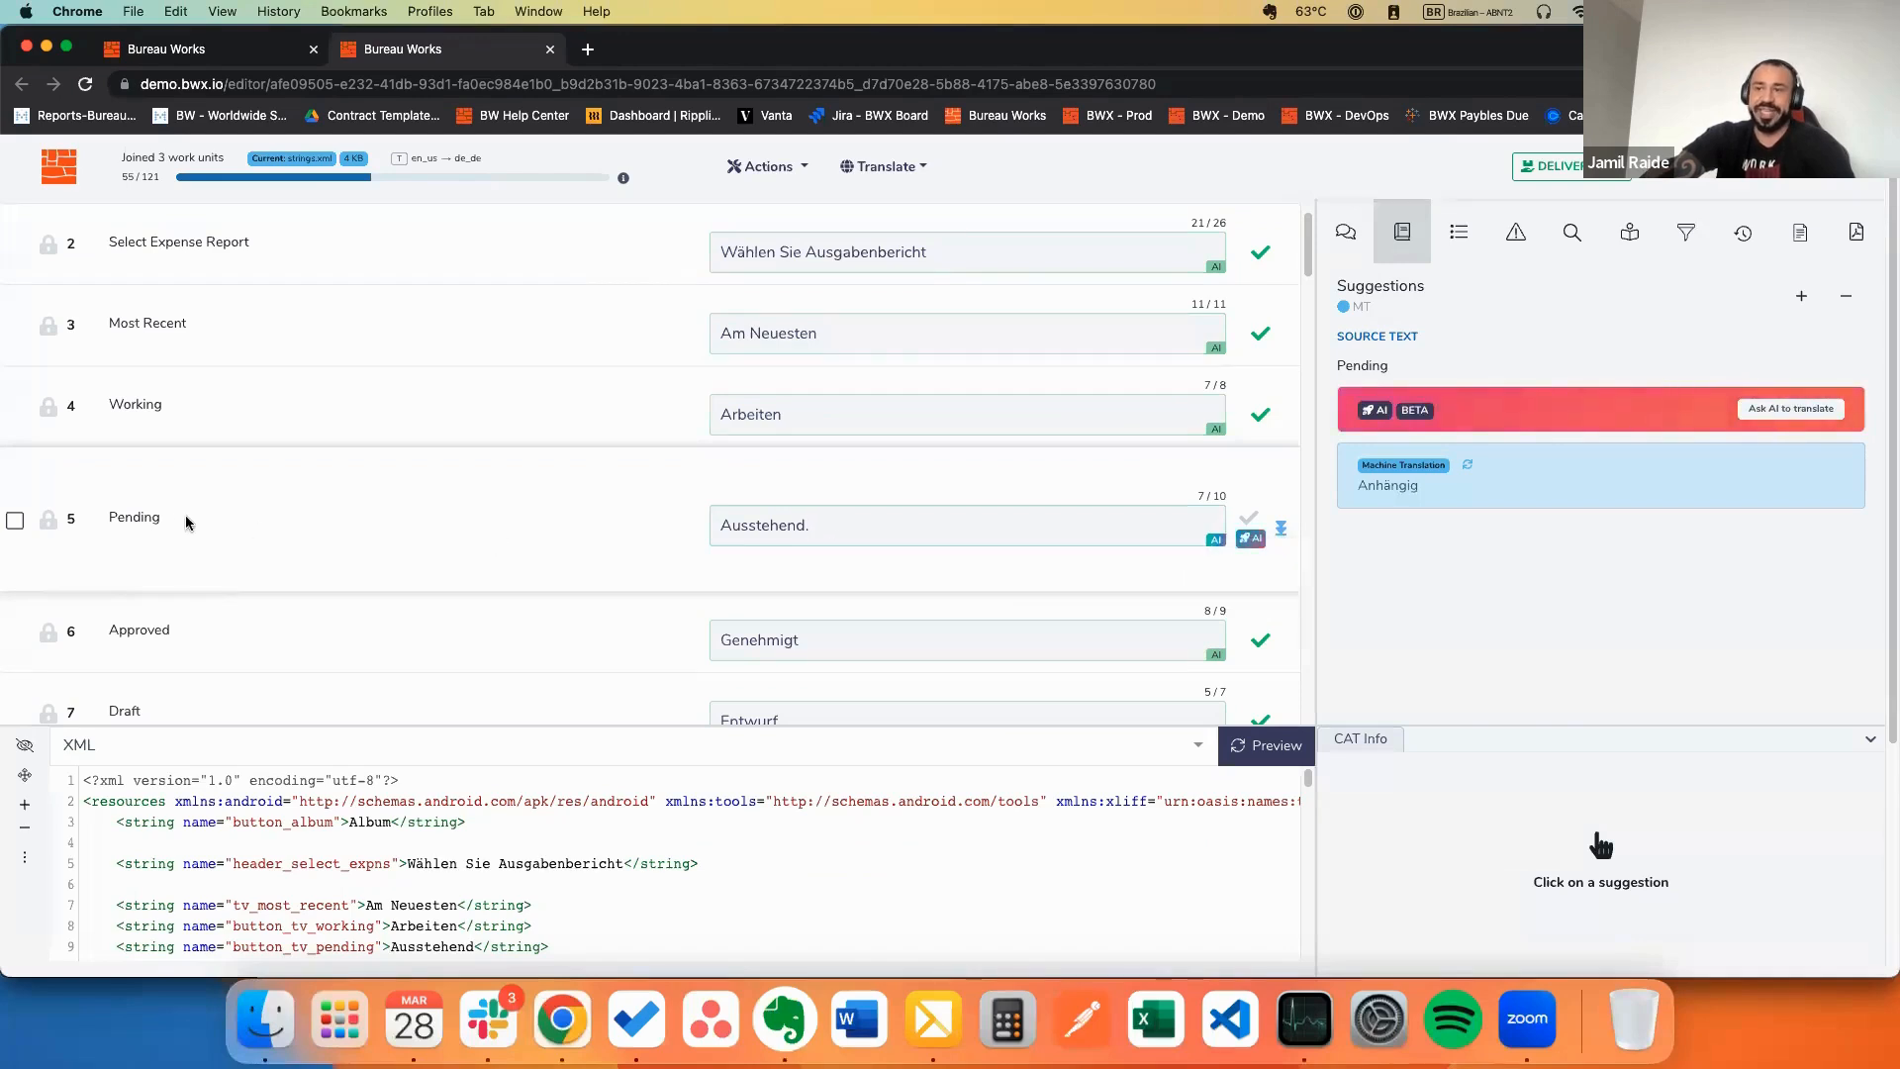
double_click(135, 511)
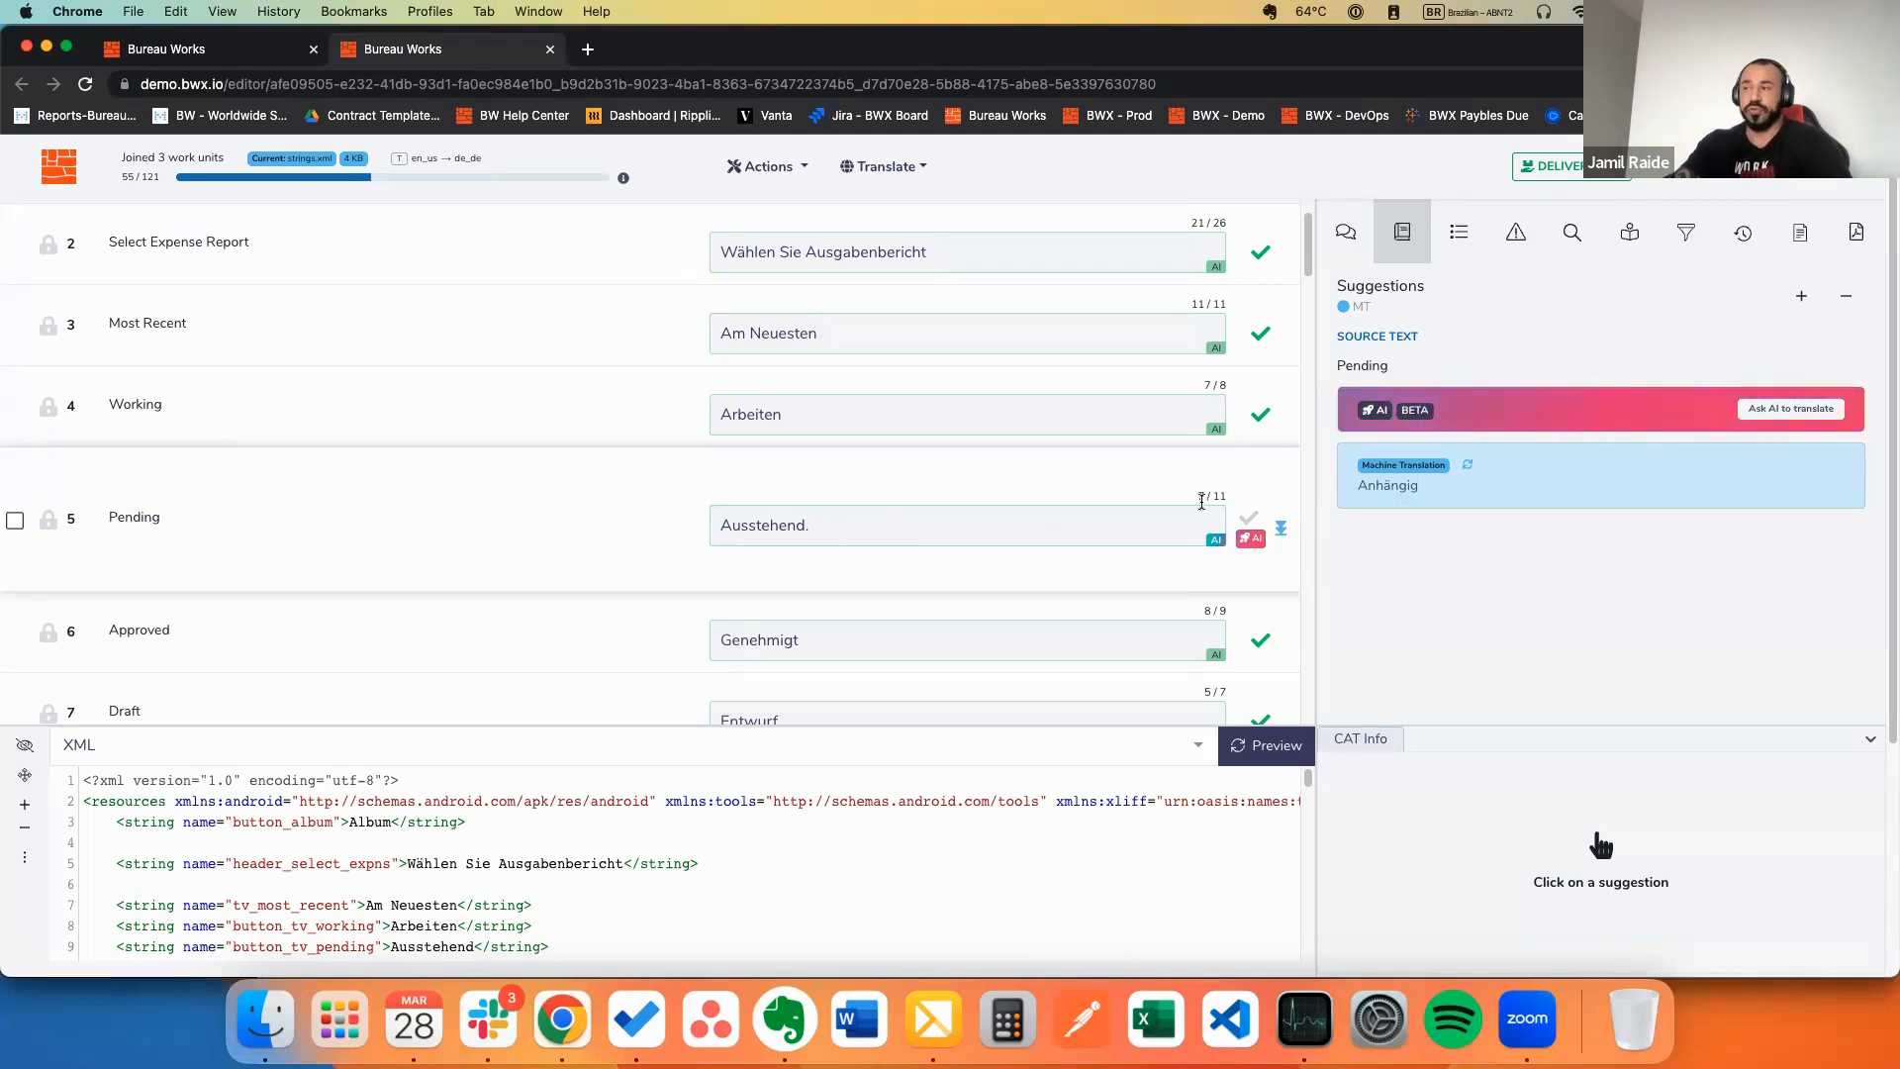
left_click_drag(811, 531, 721, 532)
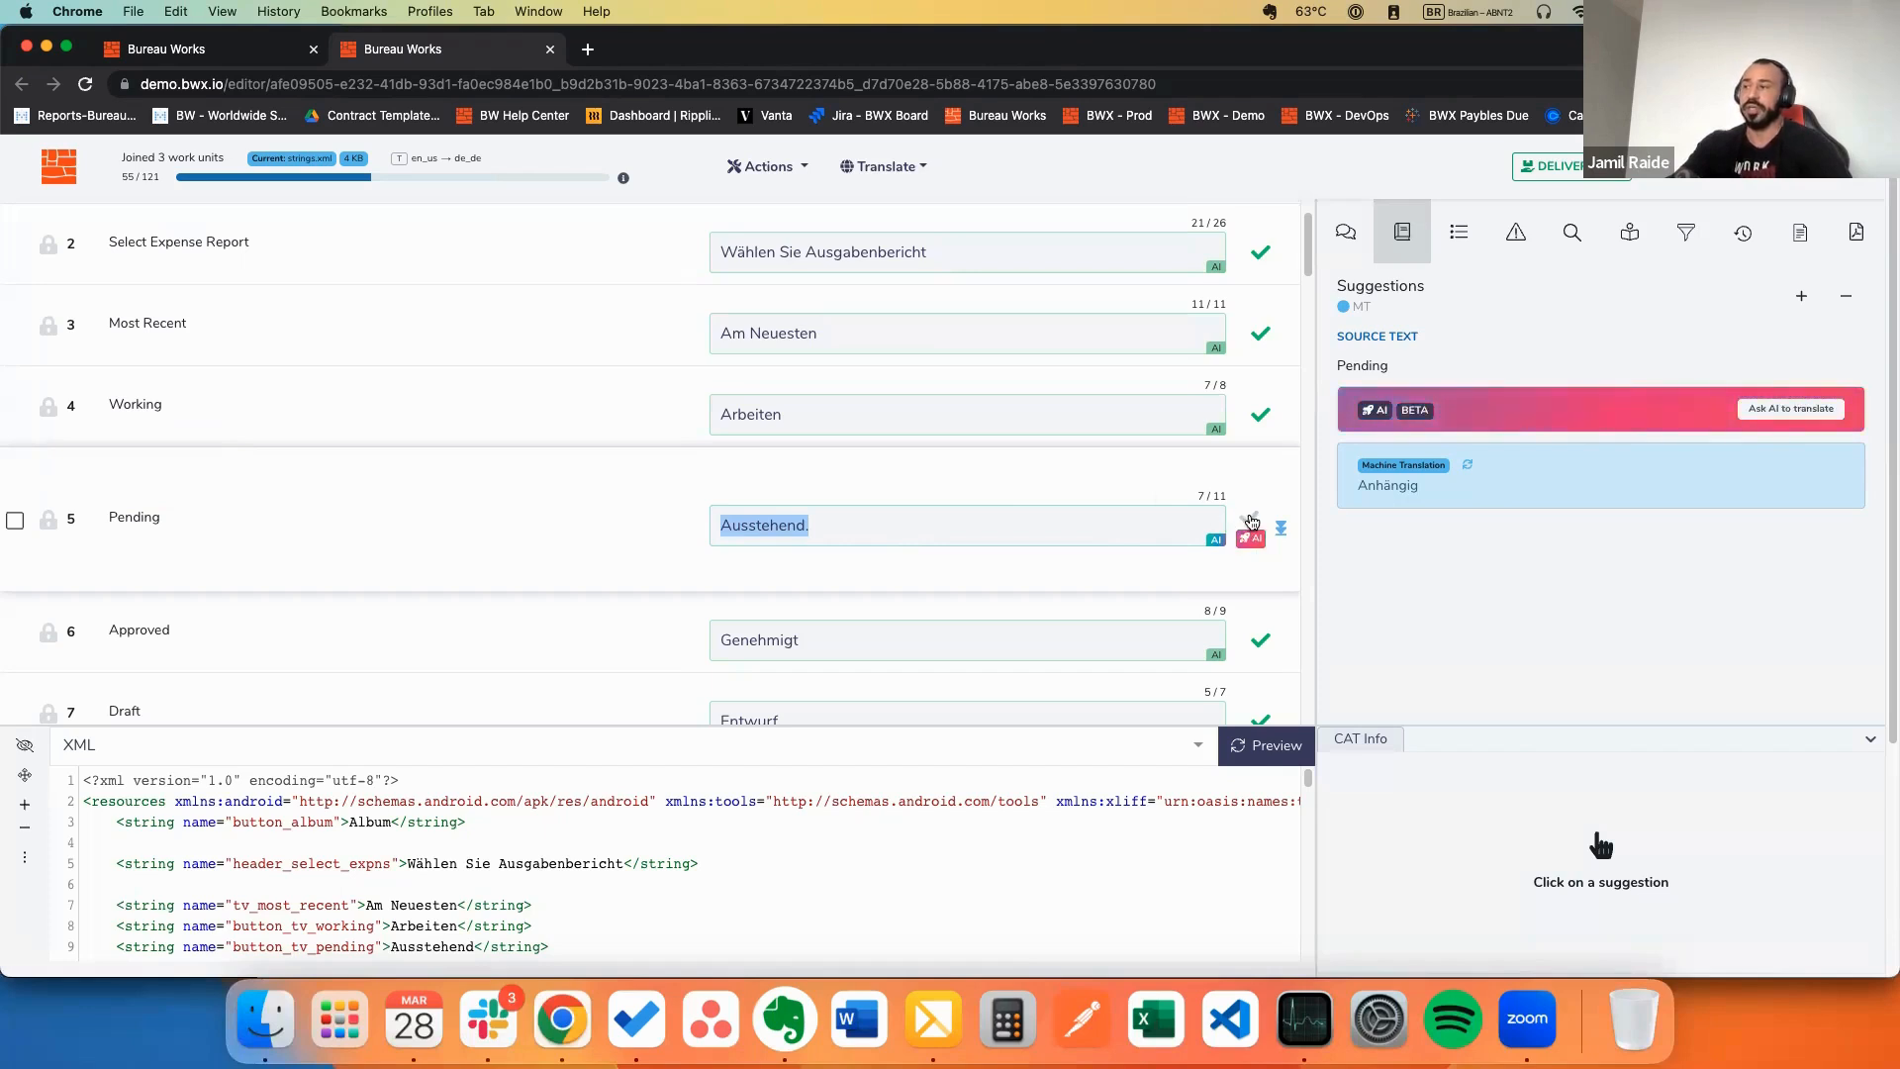
left_click(1252, 521)
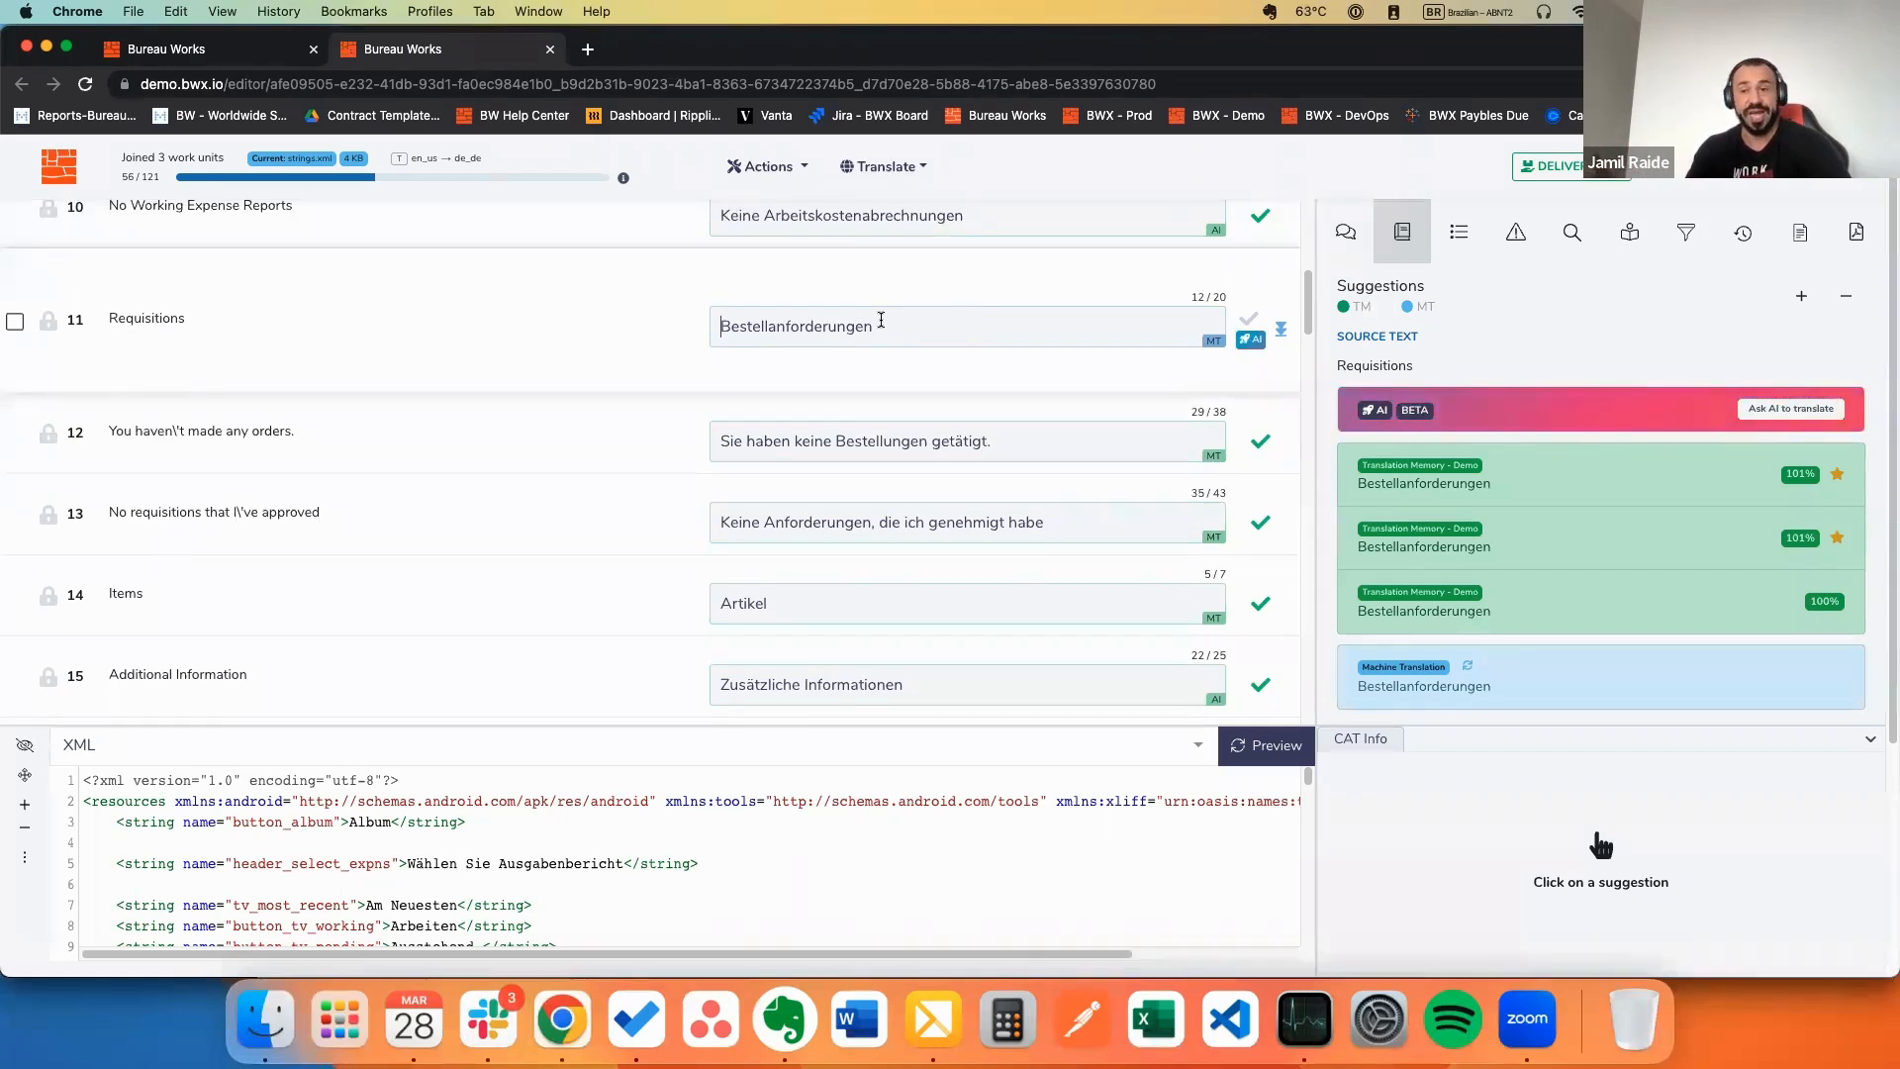
Step: Confirm segment 11's Bestellanforderungen so the counter reaches 57/121 and Invoice comes up
scroll(1018, 377, "up", 3)
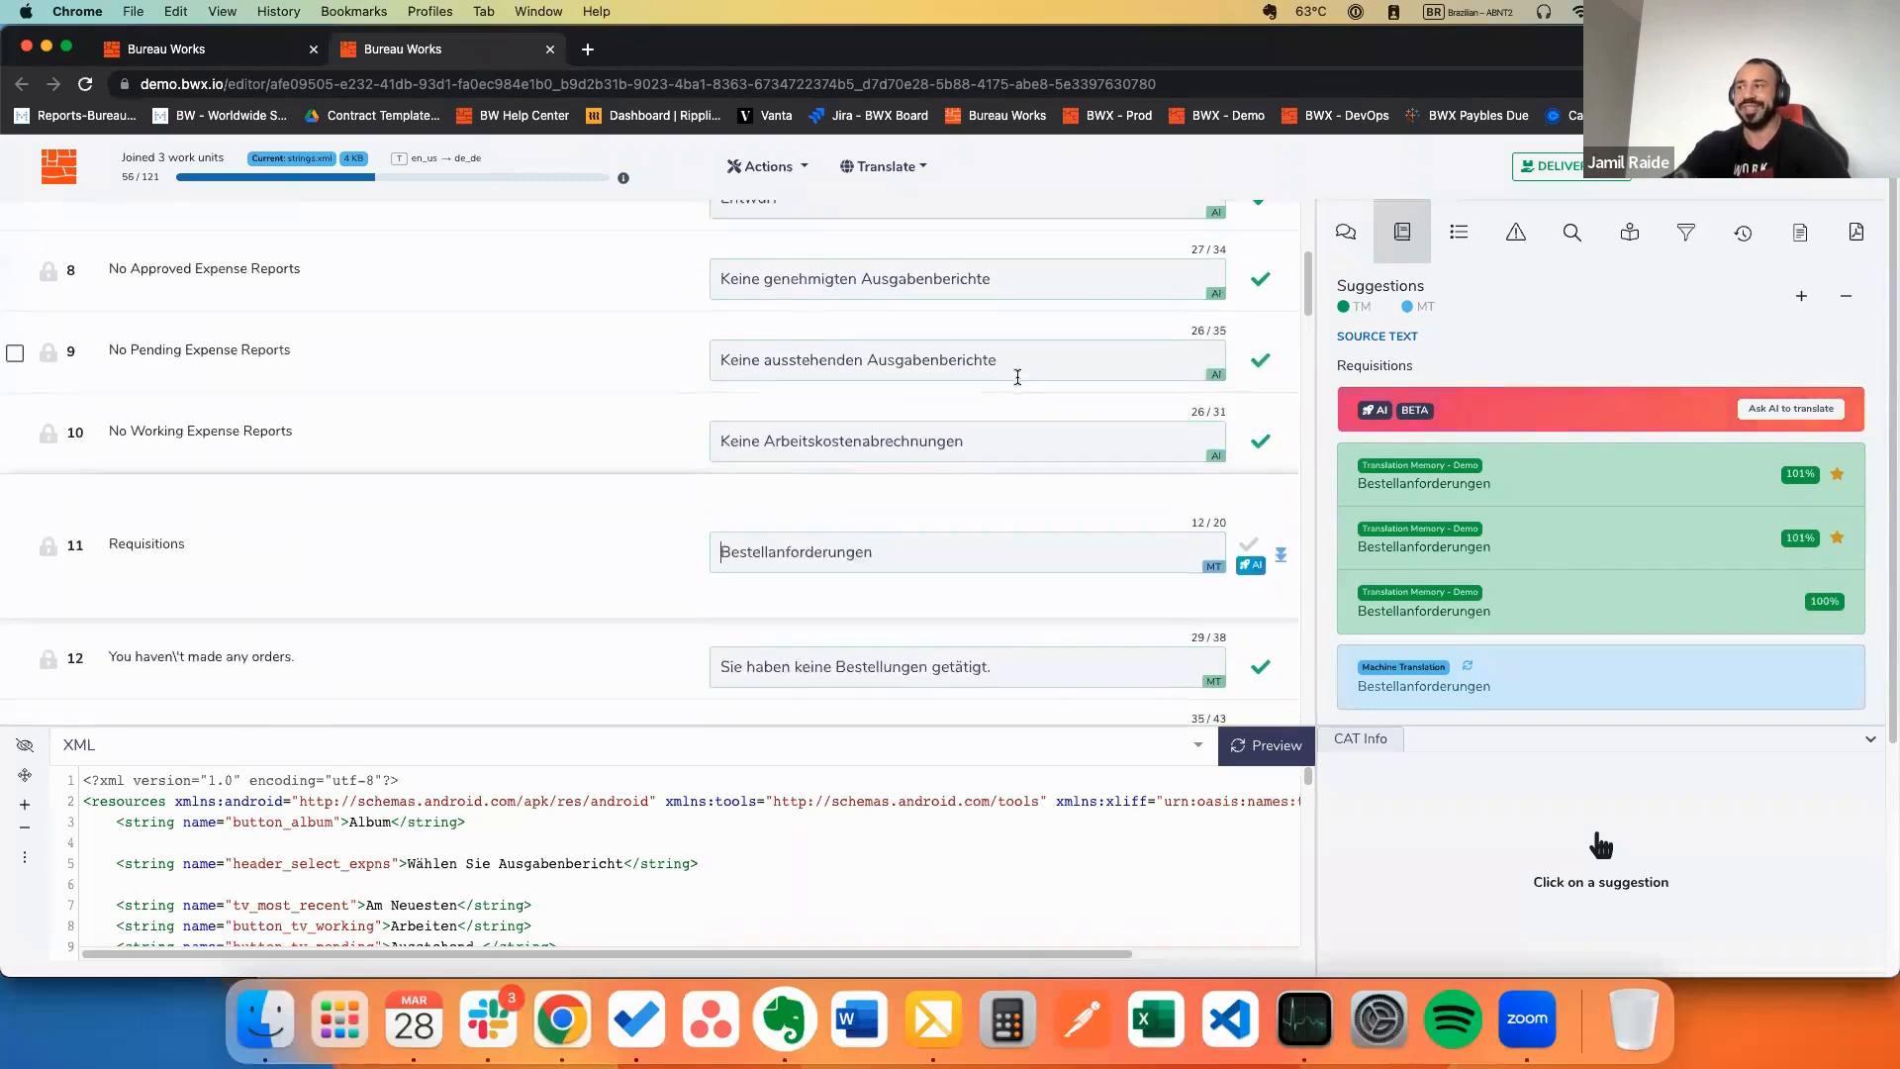
scroll(999, 358, "up", 3)
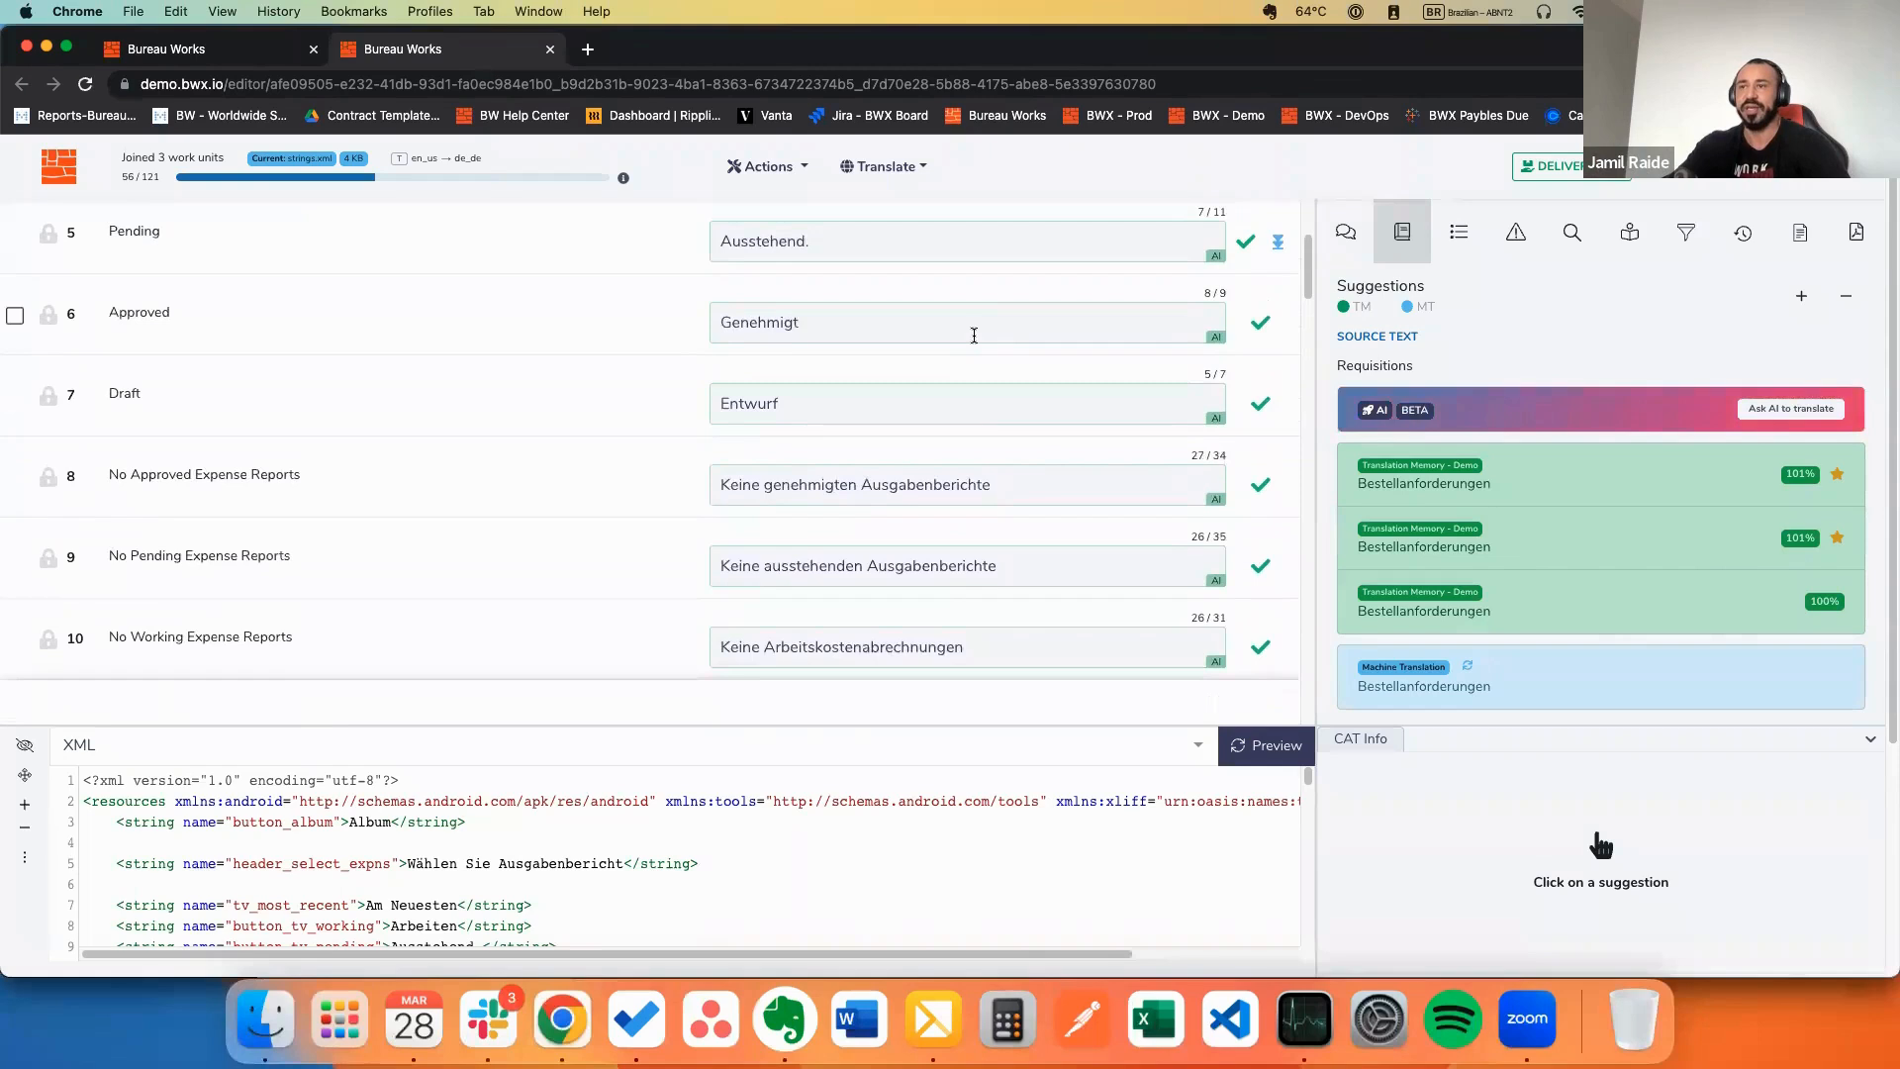
scroll(980, 416, "down", 5)
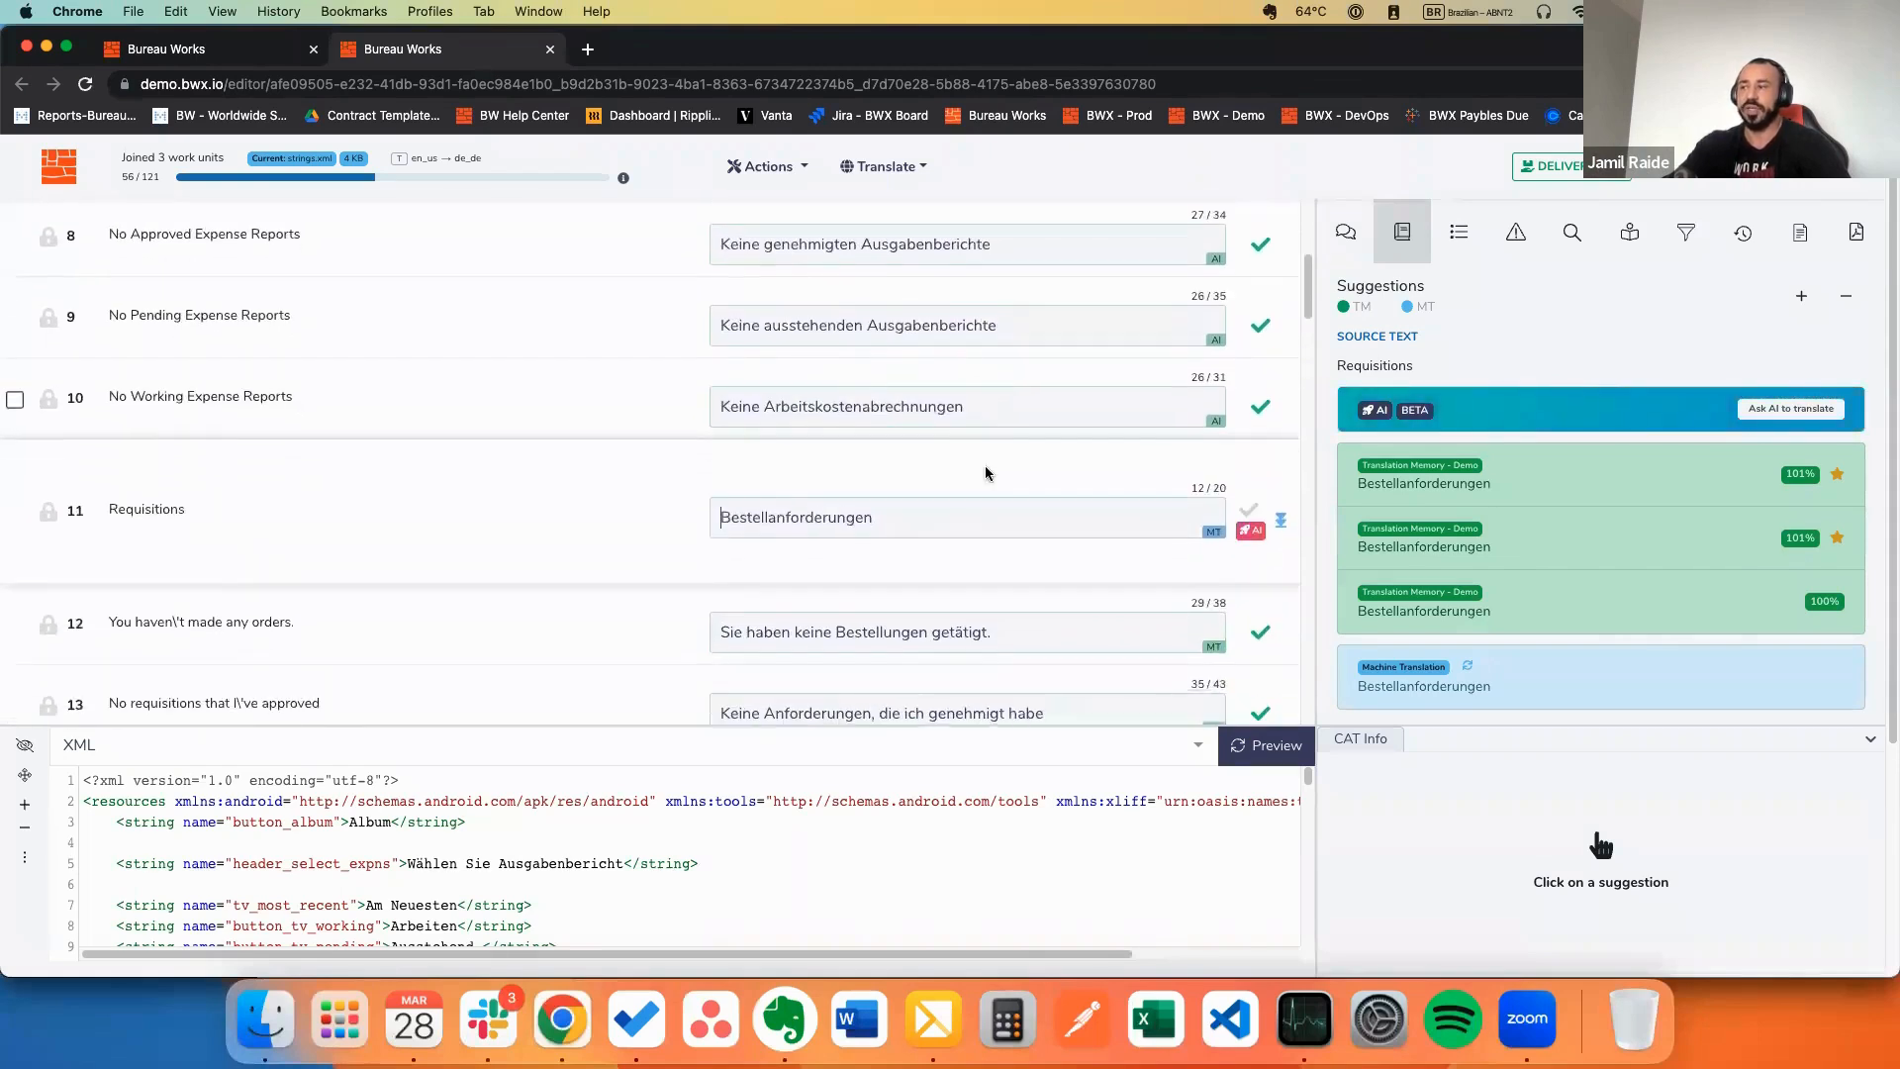
scroll(986, 473, "down", 1)
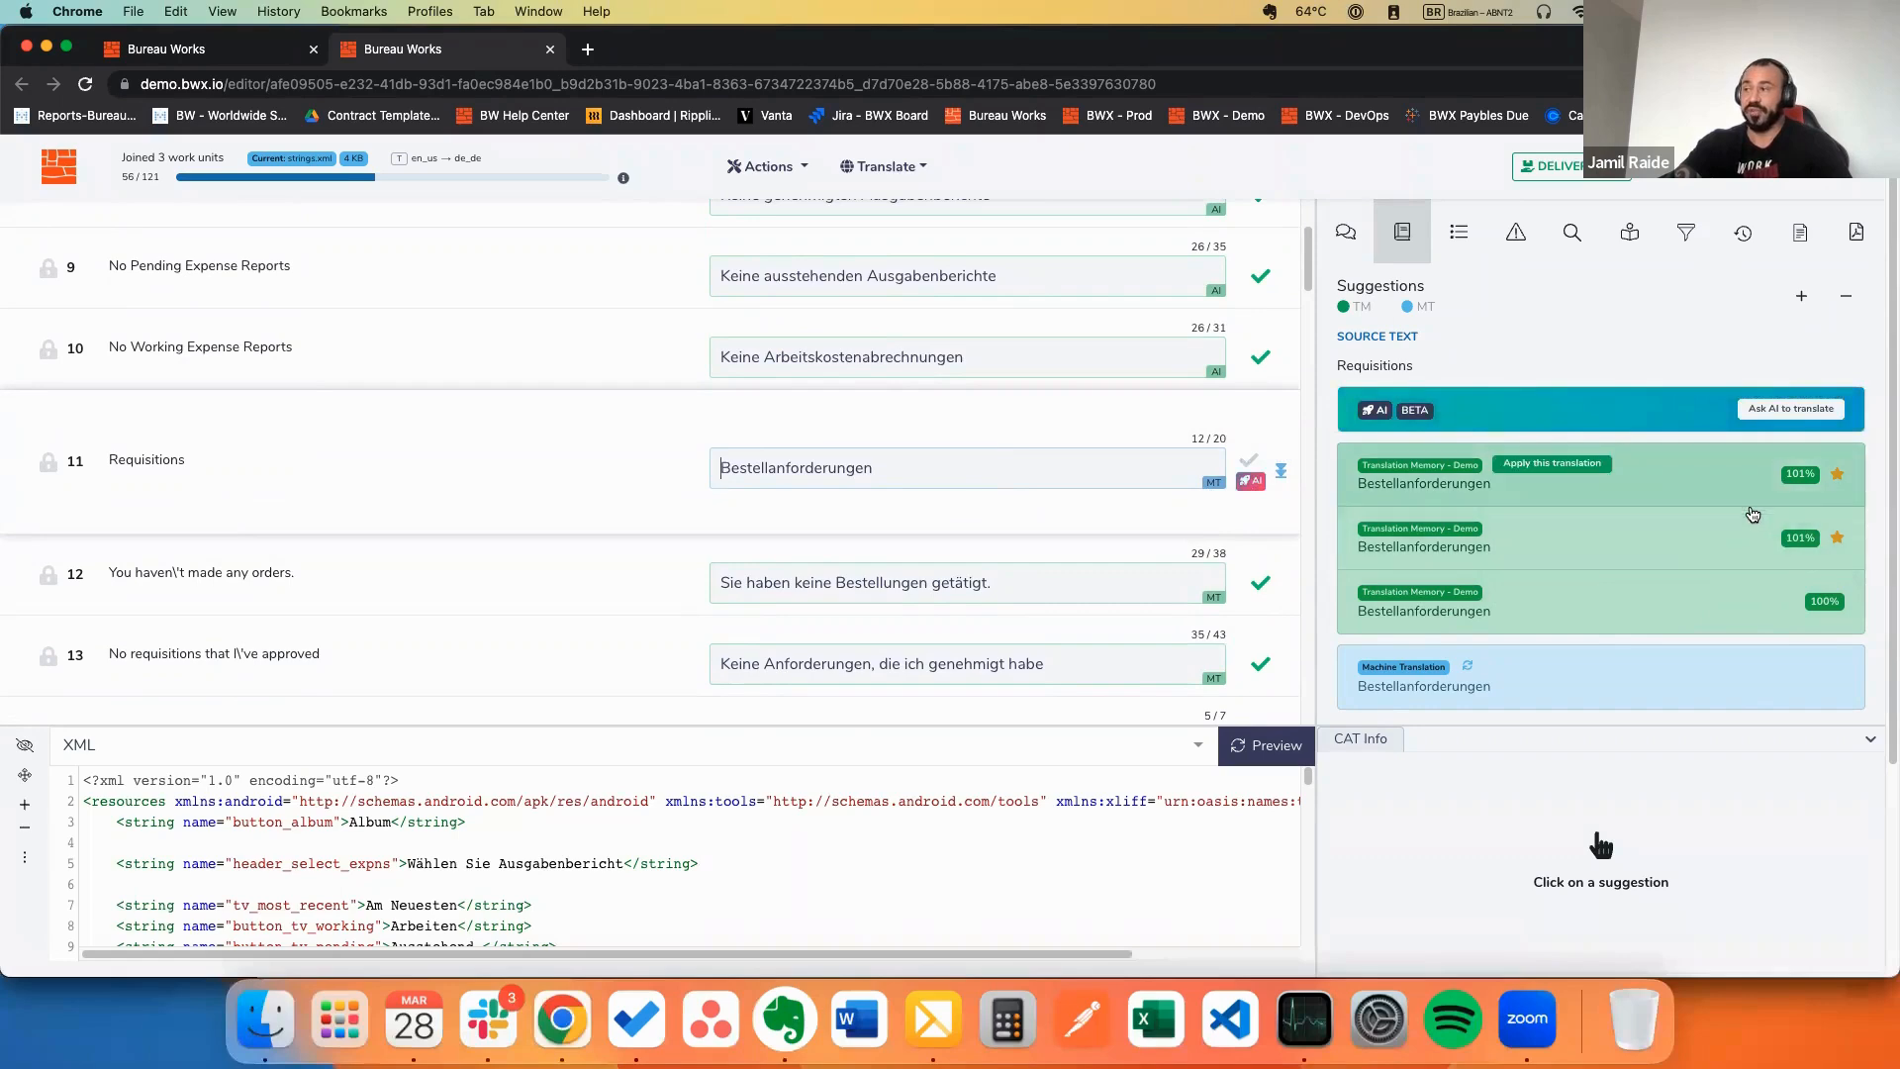
scroll(1030, 535, "down", 3)
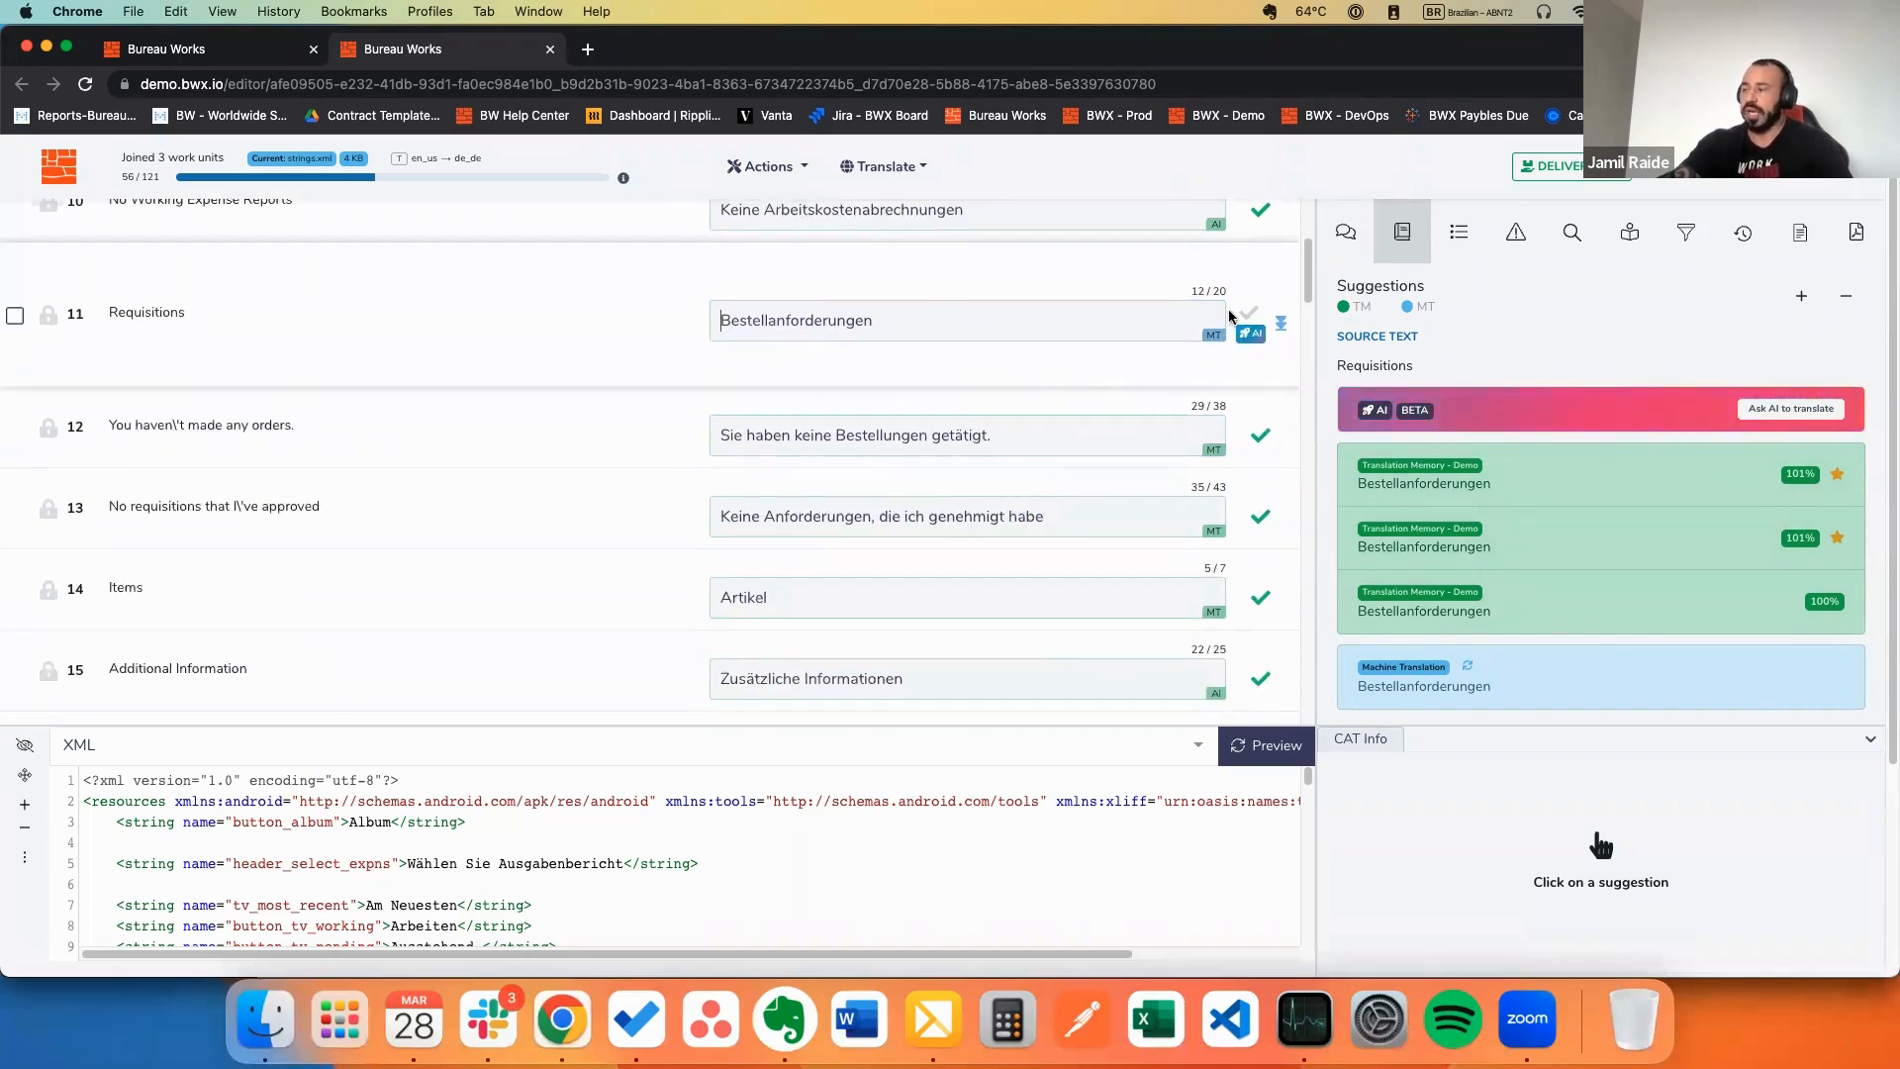
key("Tab")
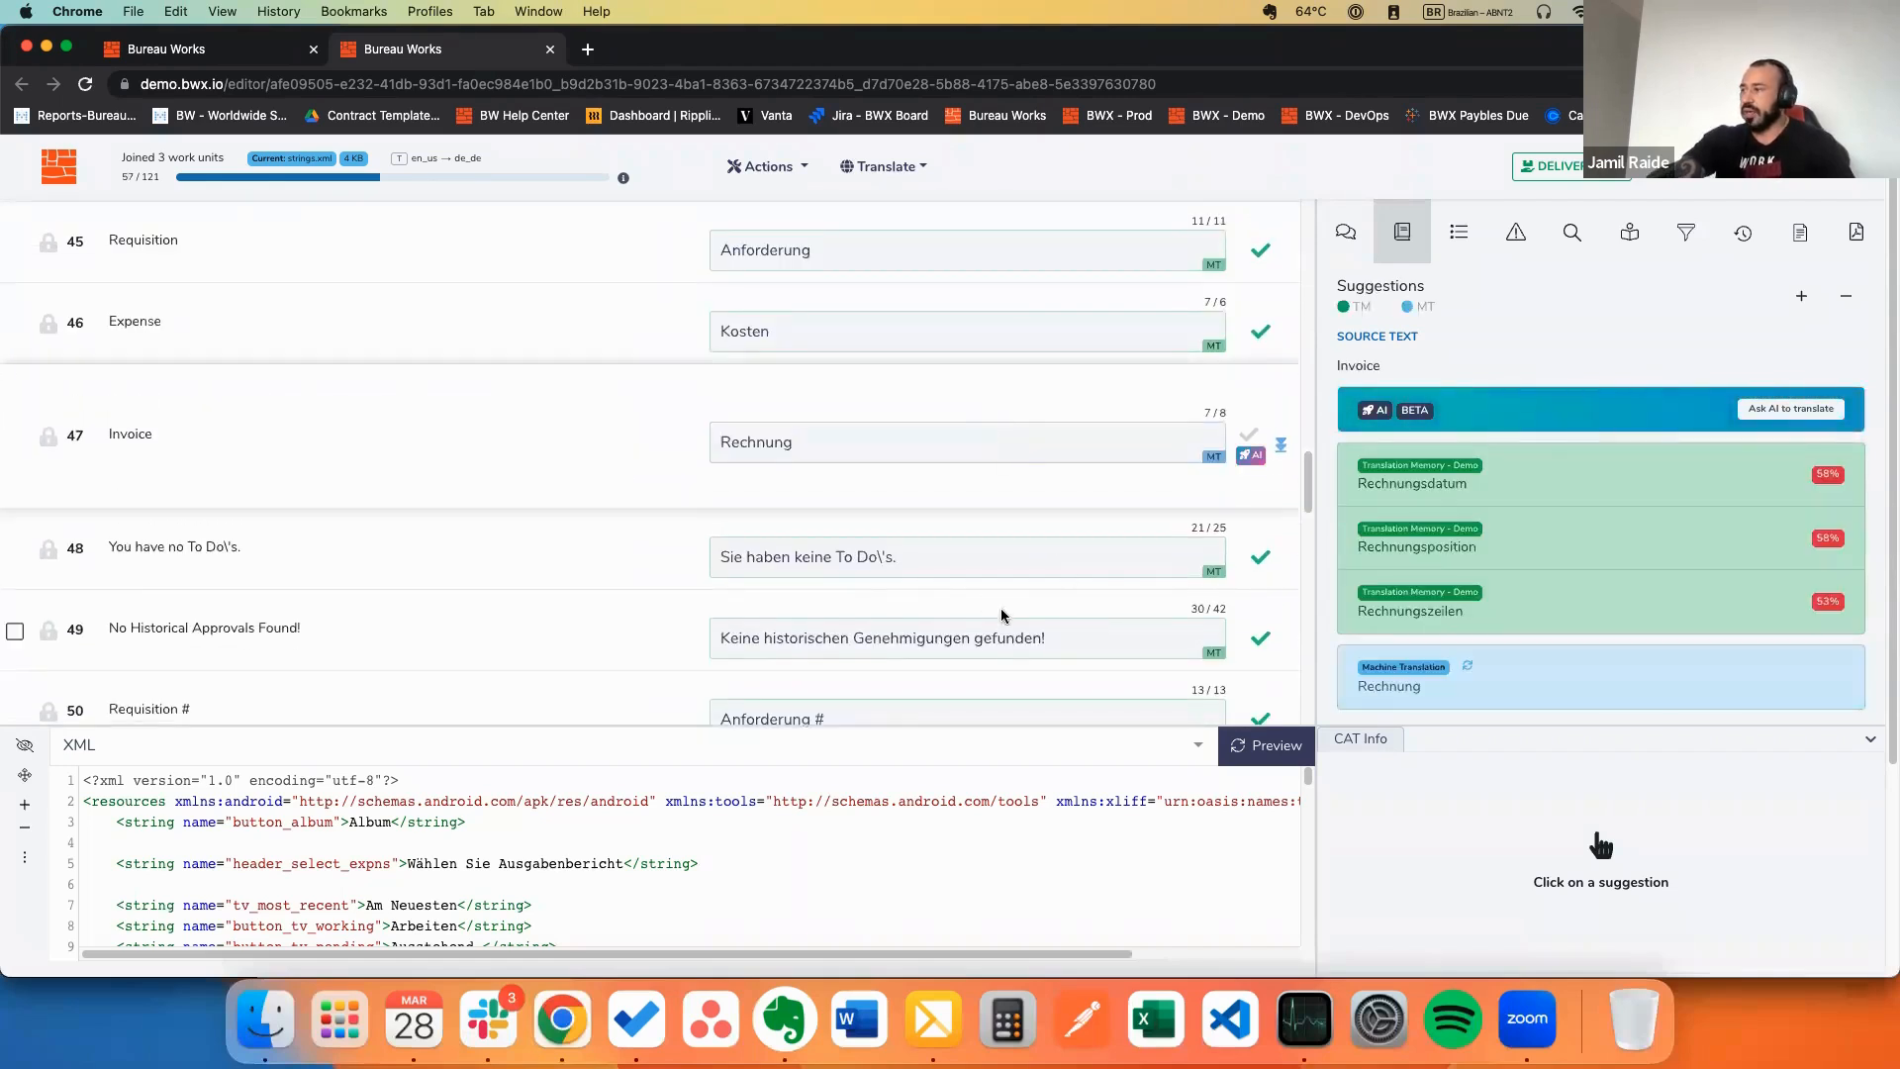
scroll(1472, 570, "down", 1)
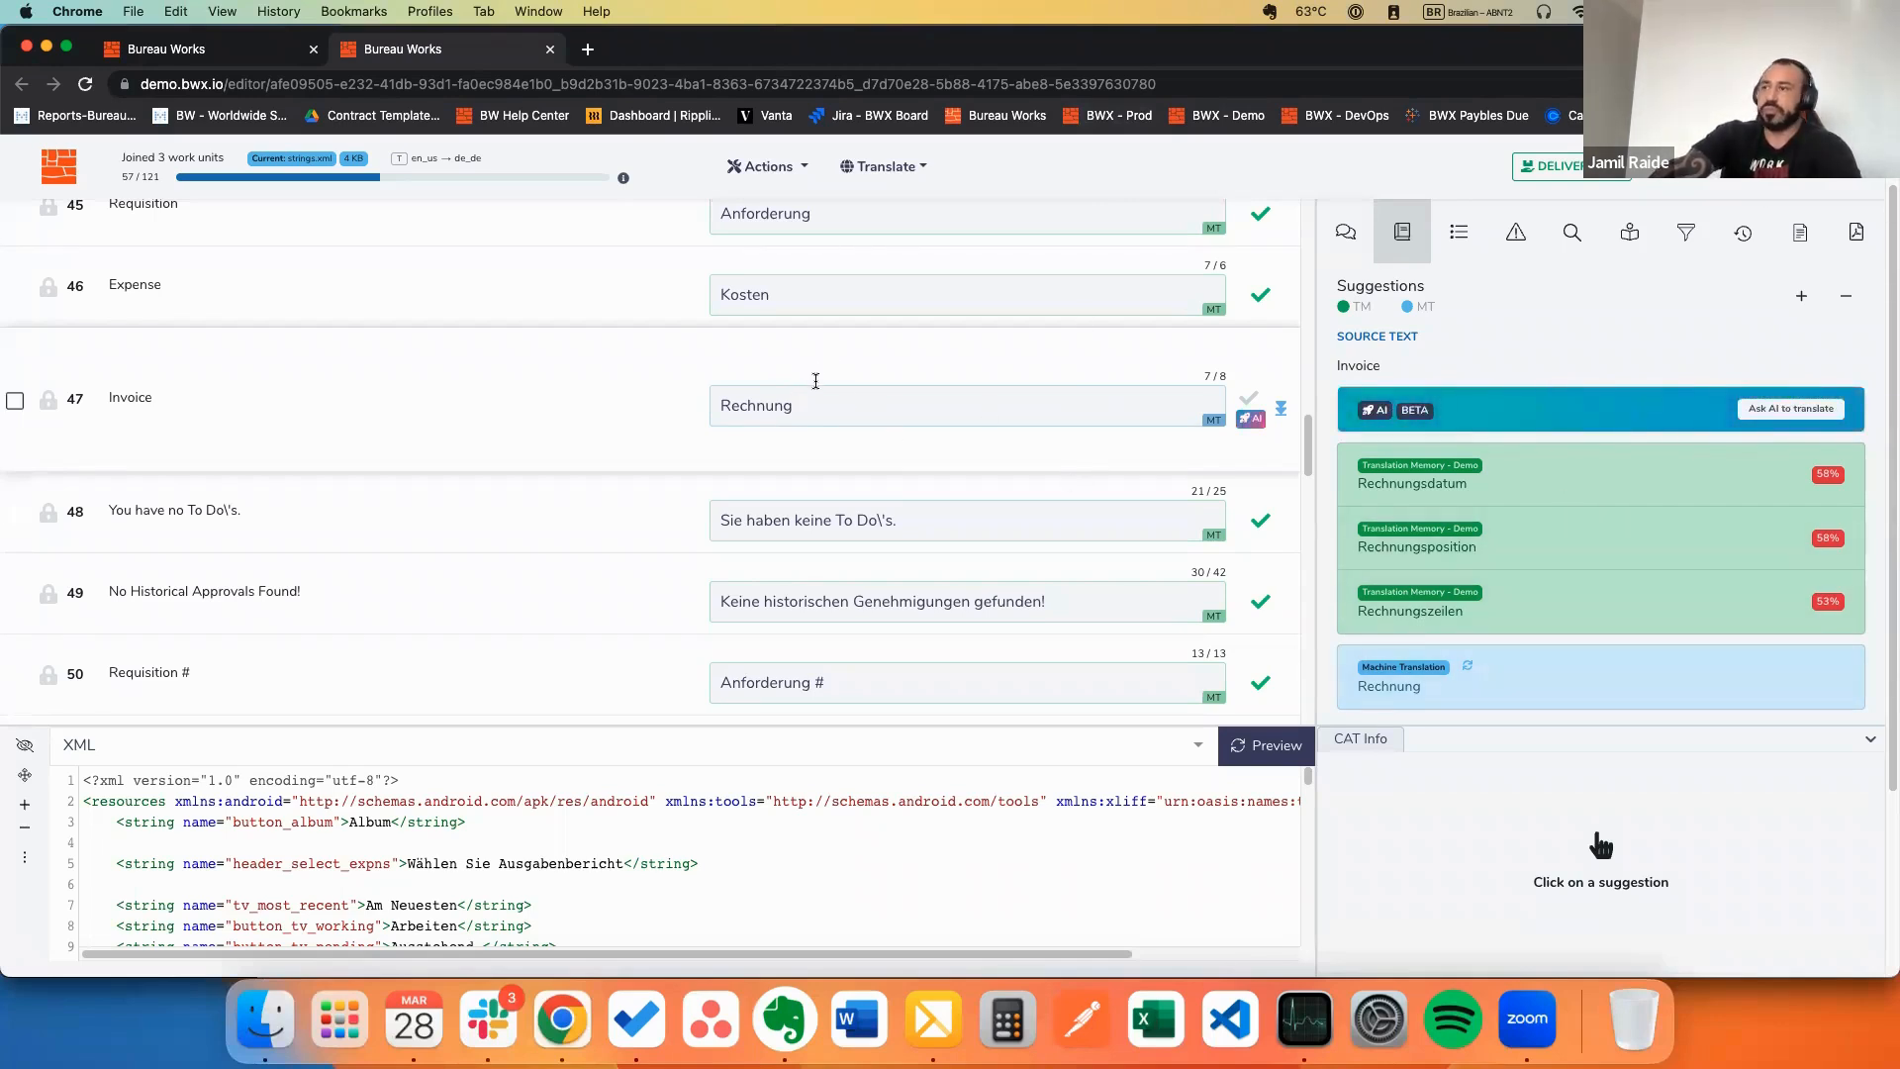
left_click_drag(820, 403, 721, 406)
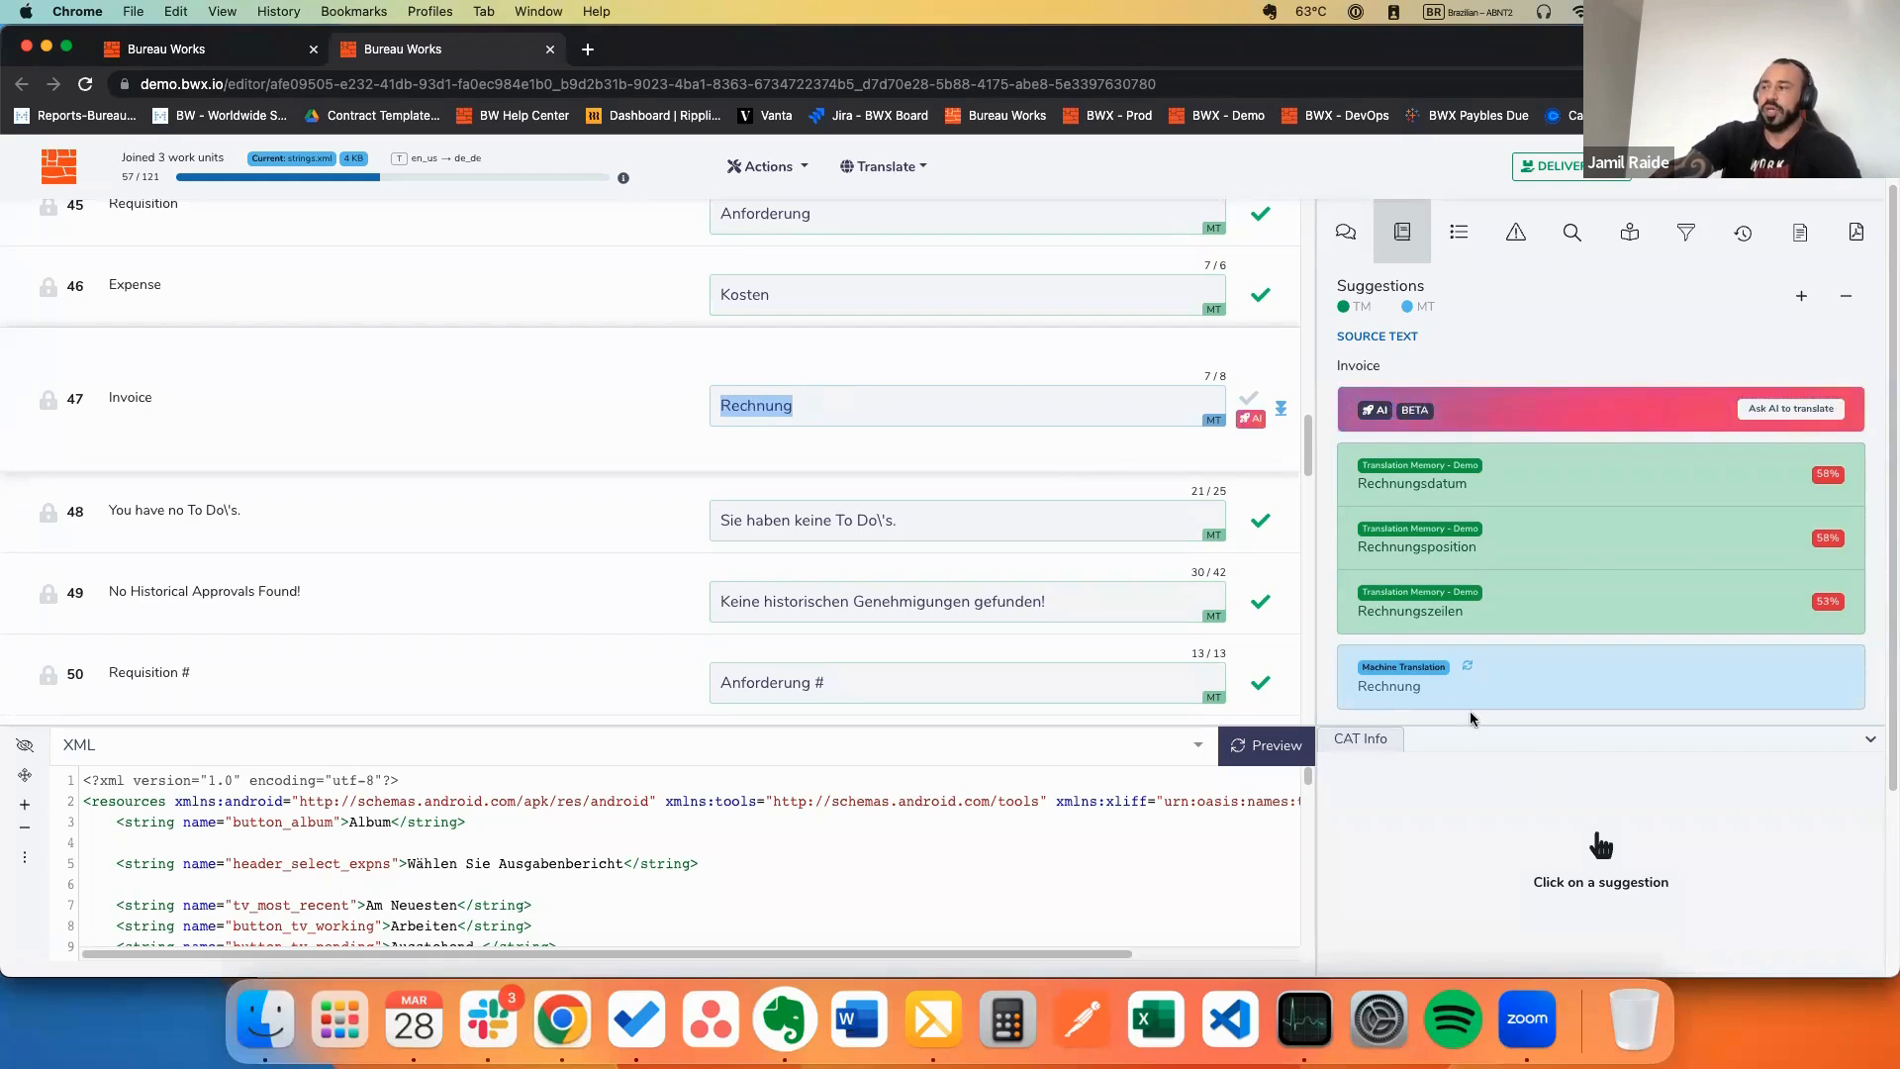
mouse_move(1485, 700)
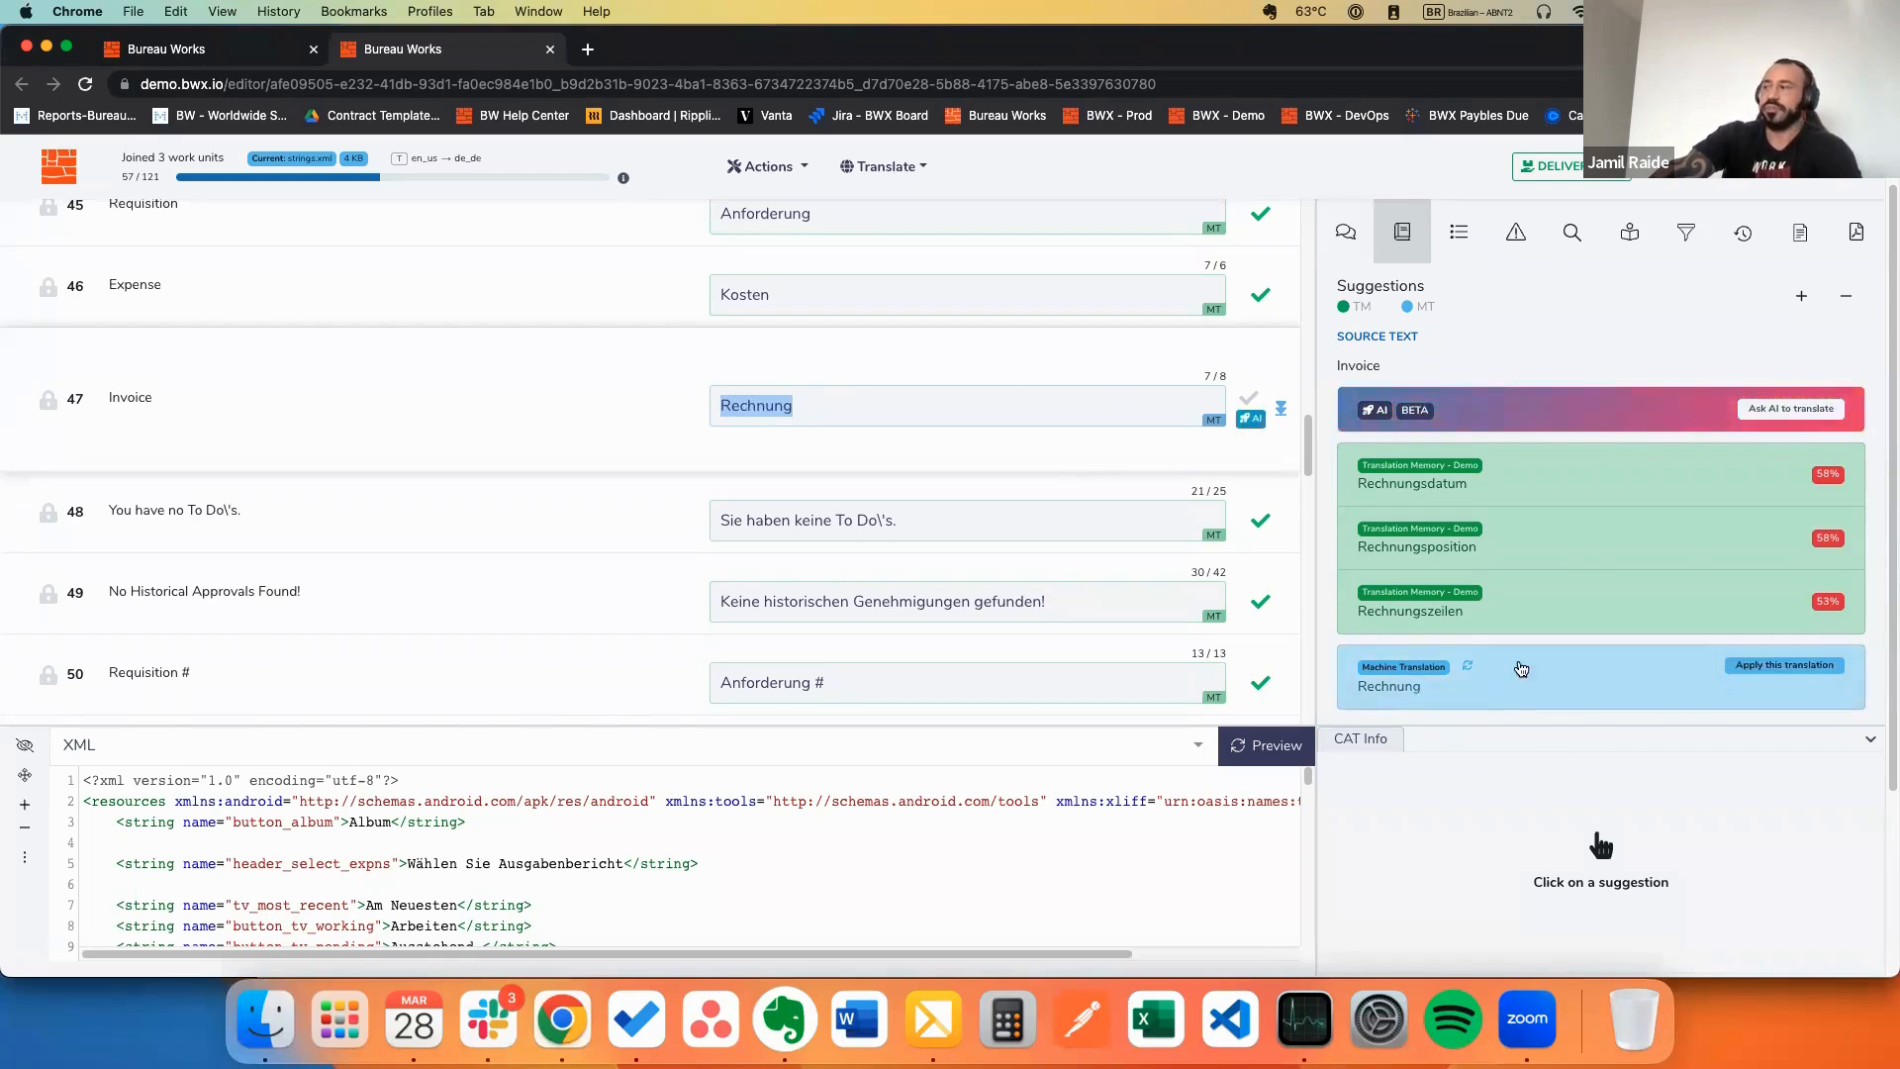
mouse_move(1624, 486)
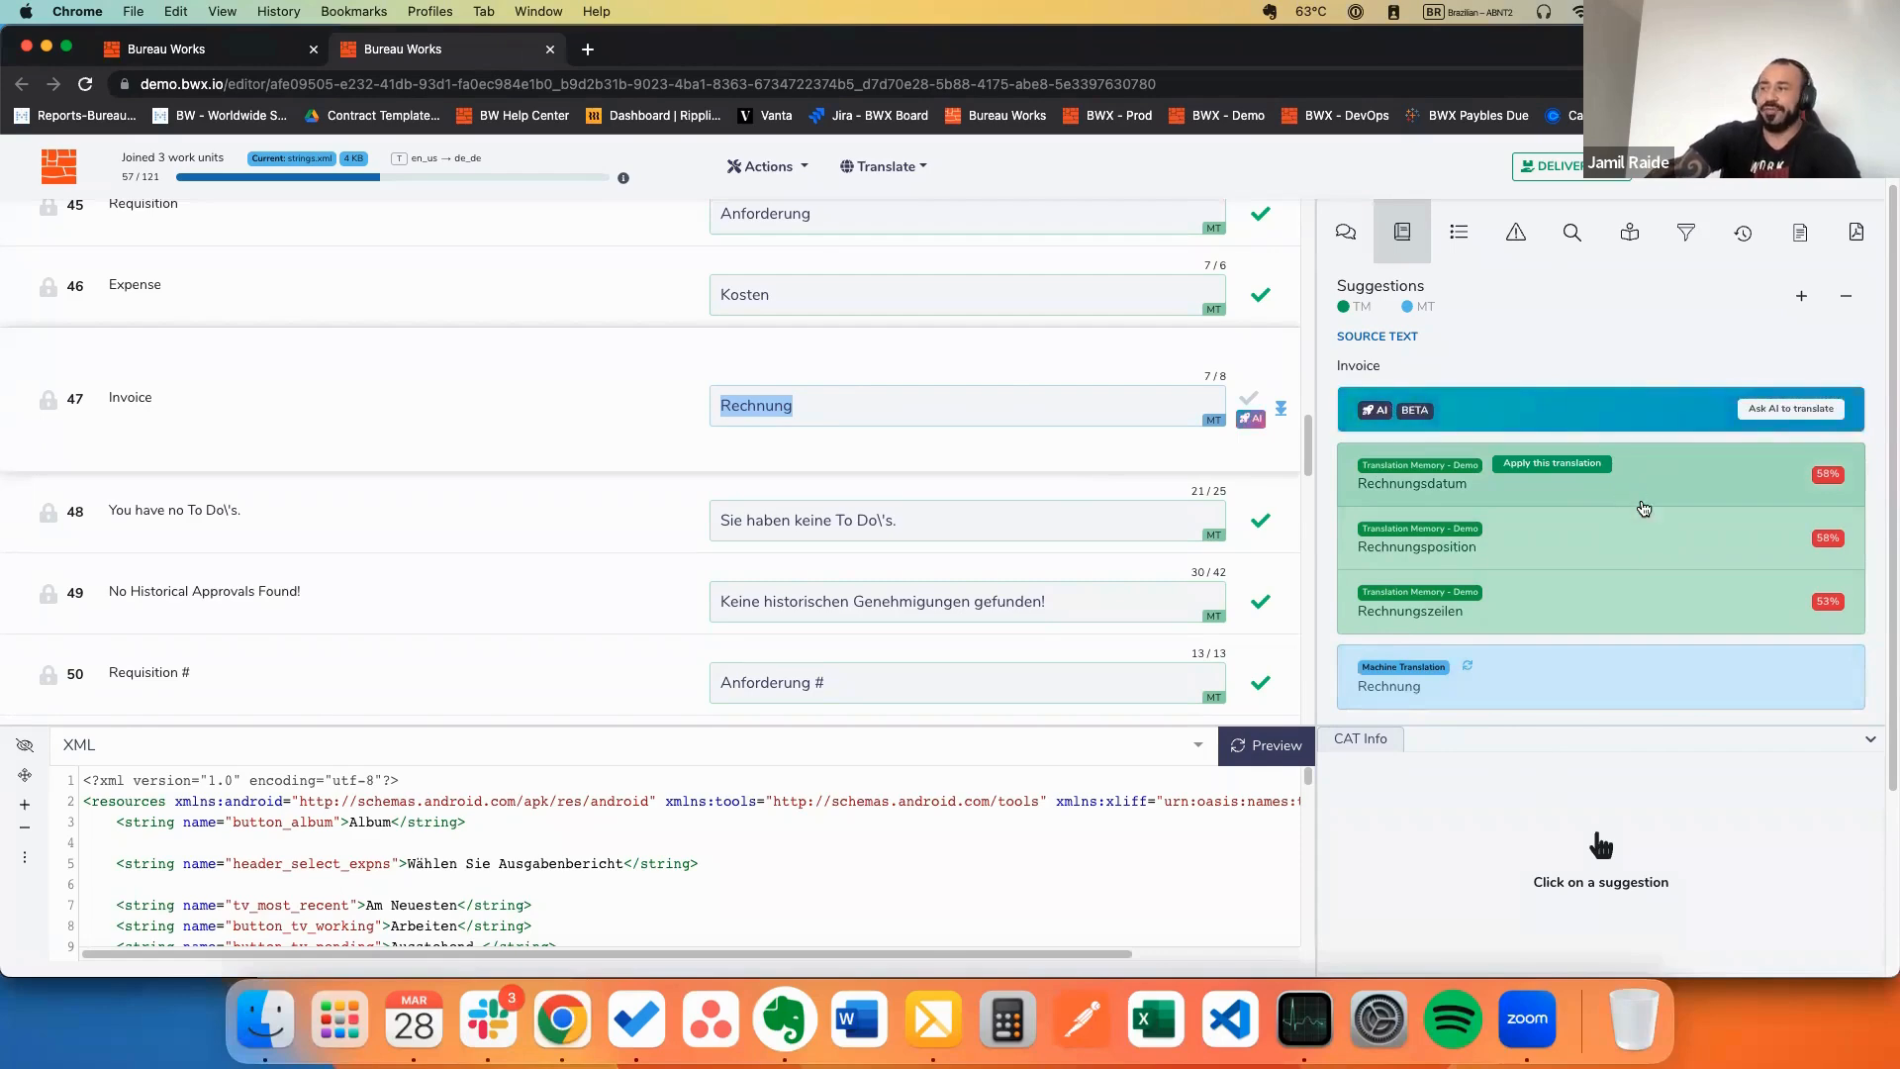
mouse_move(1627, 539)
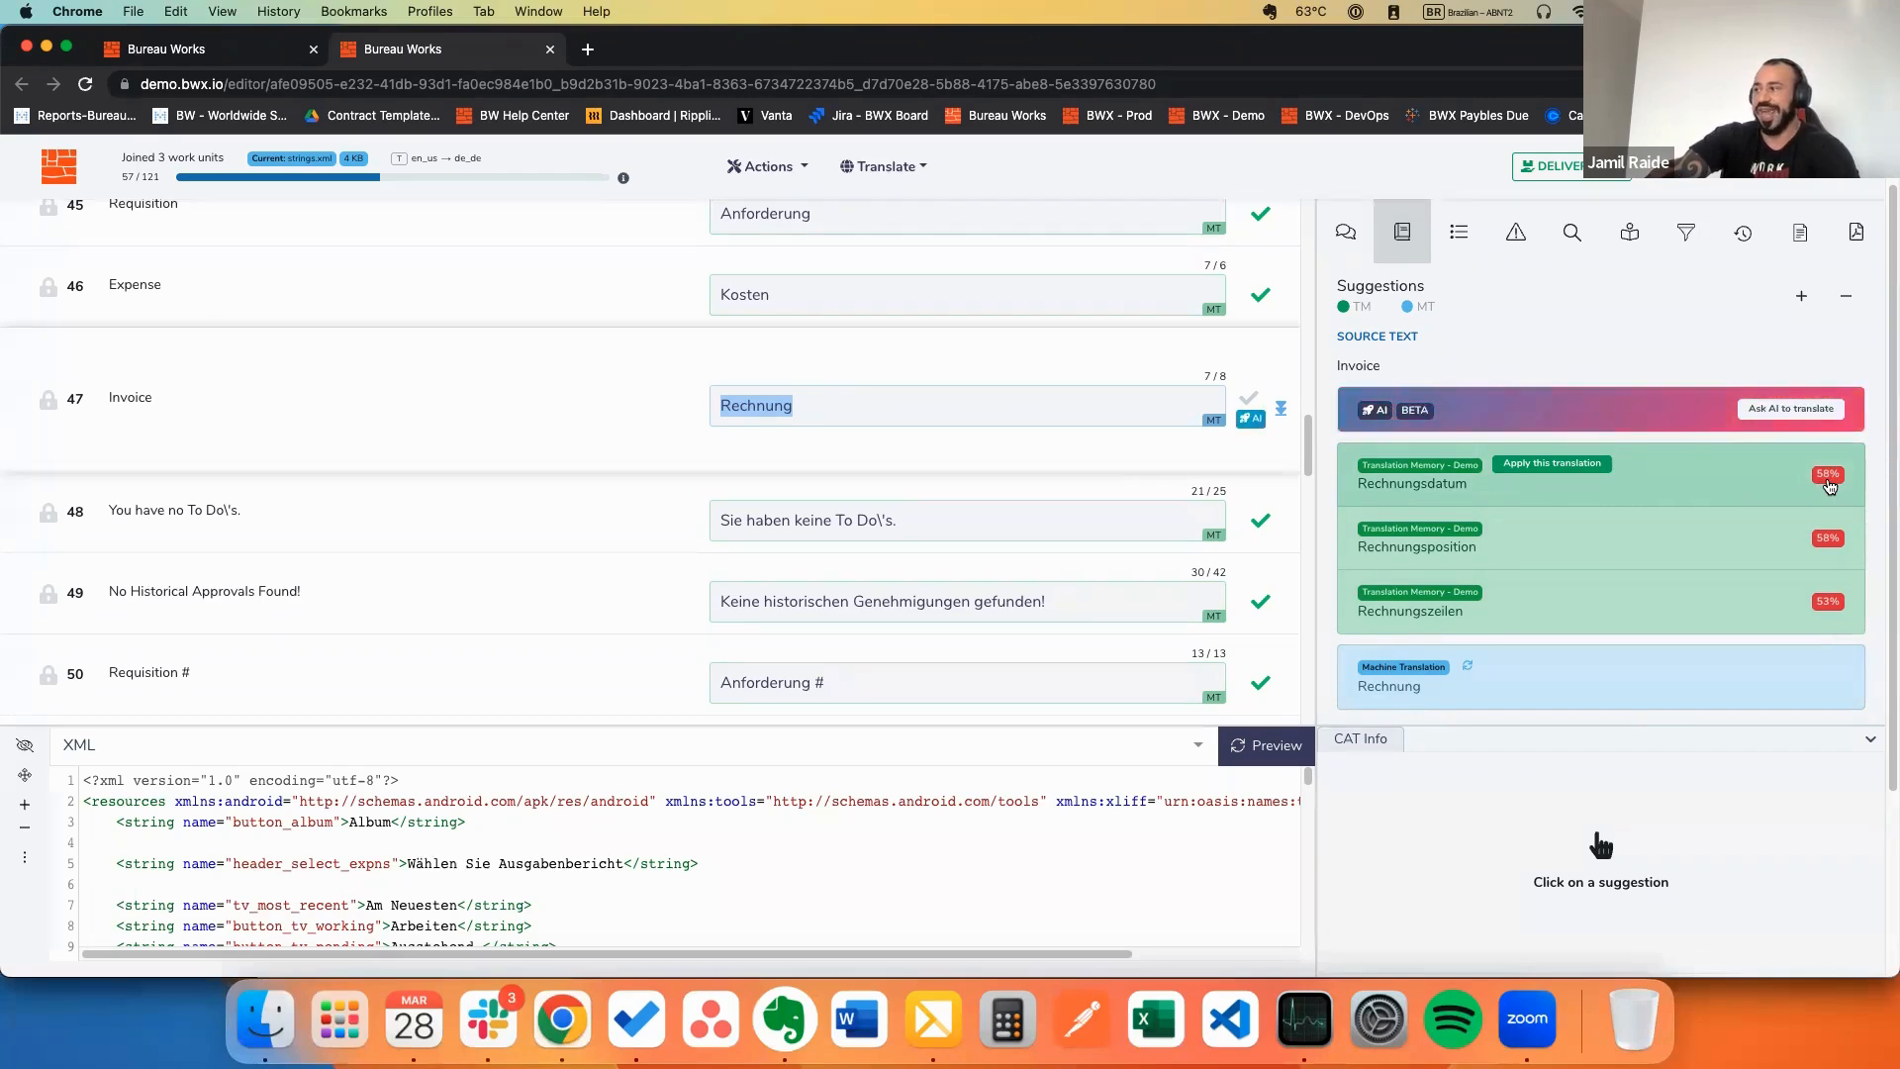
mouse_move(1836, 629)
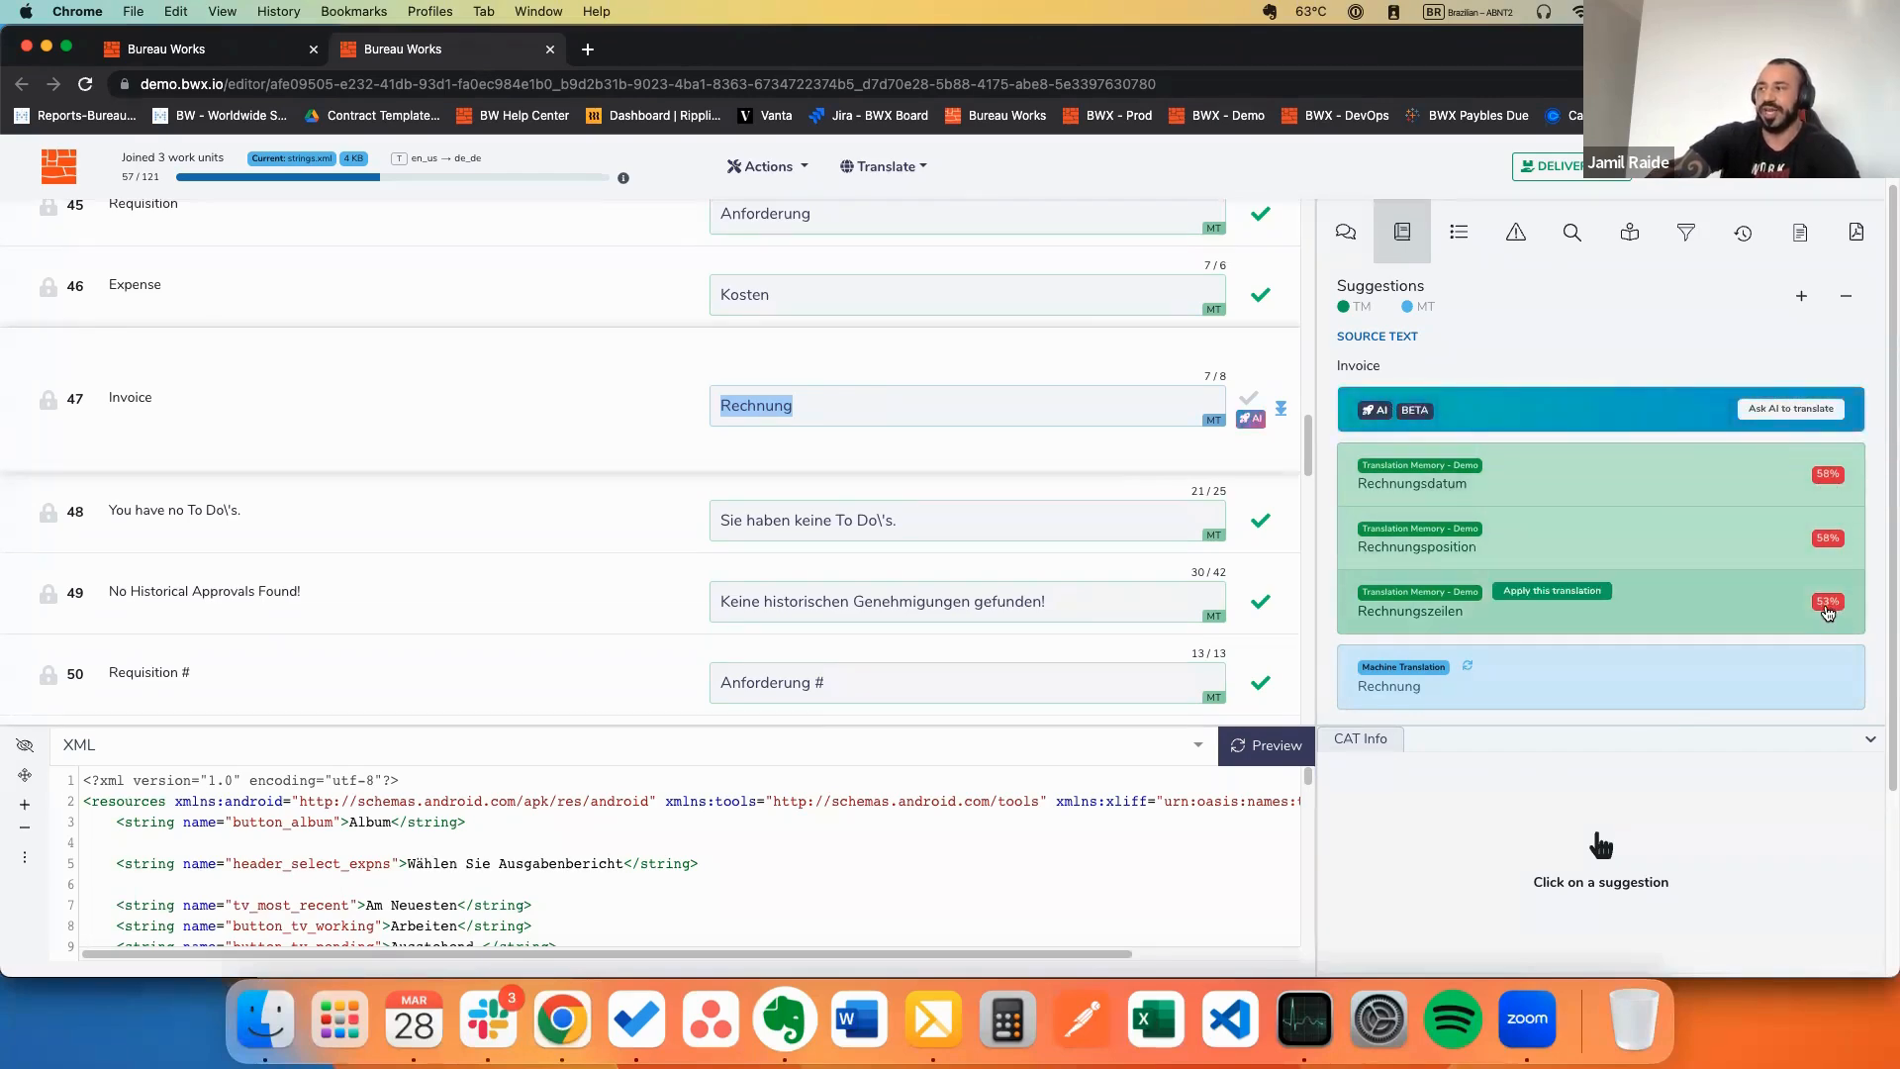
left_click(991, 410)
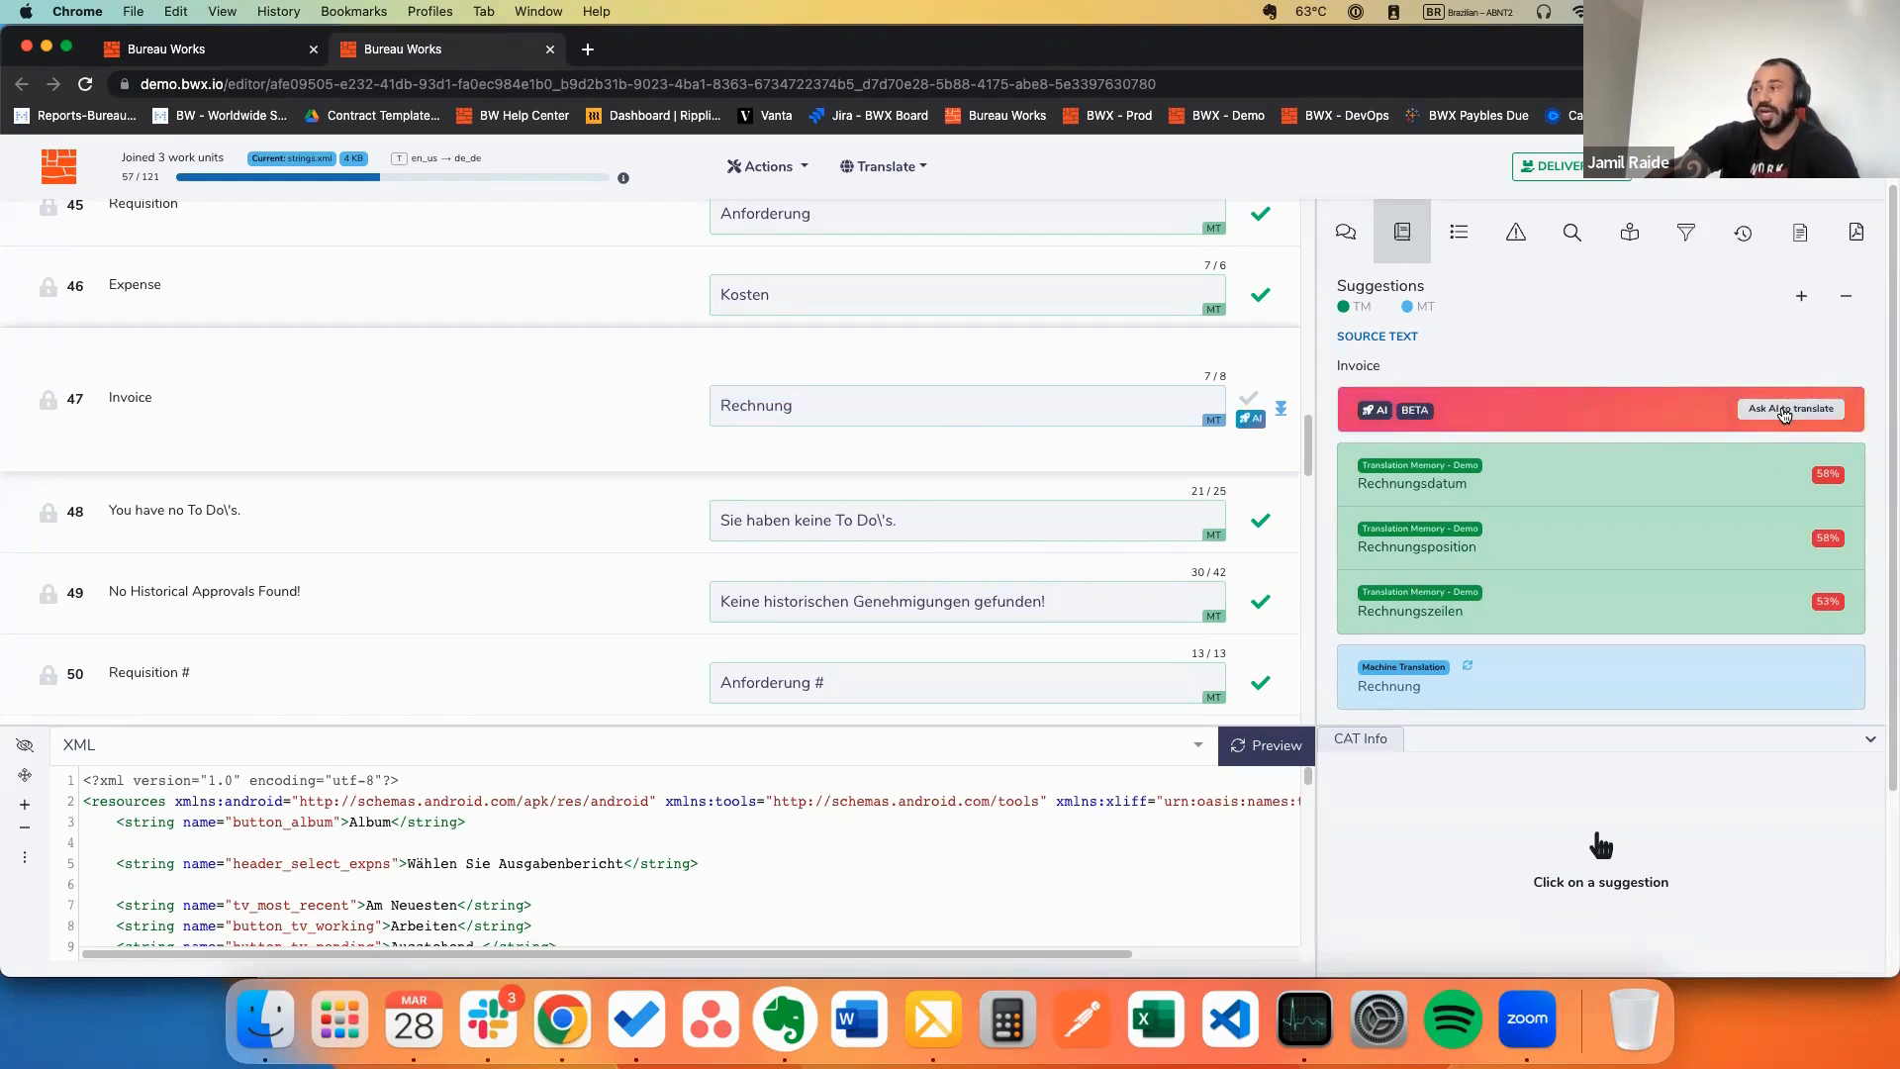
Step: Request an AI translation for segment 47 Invoice and collapse the CAT Info panel
left_click(1785, 410)
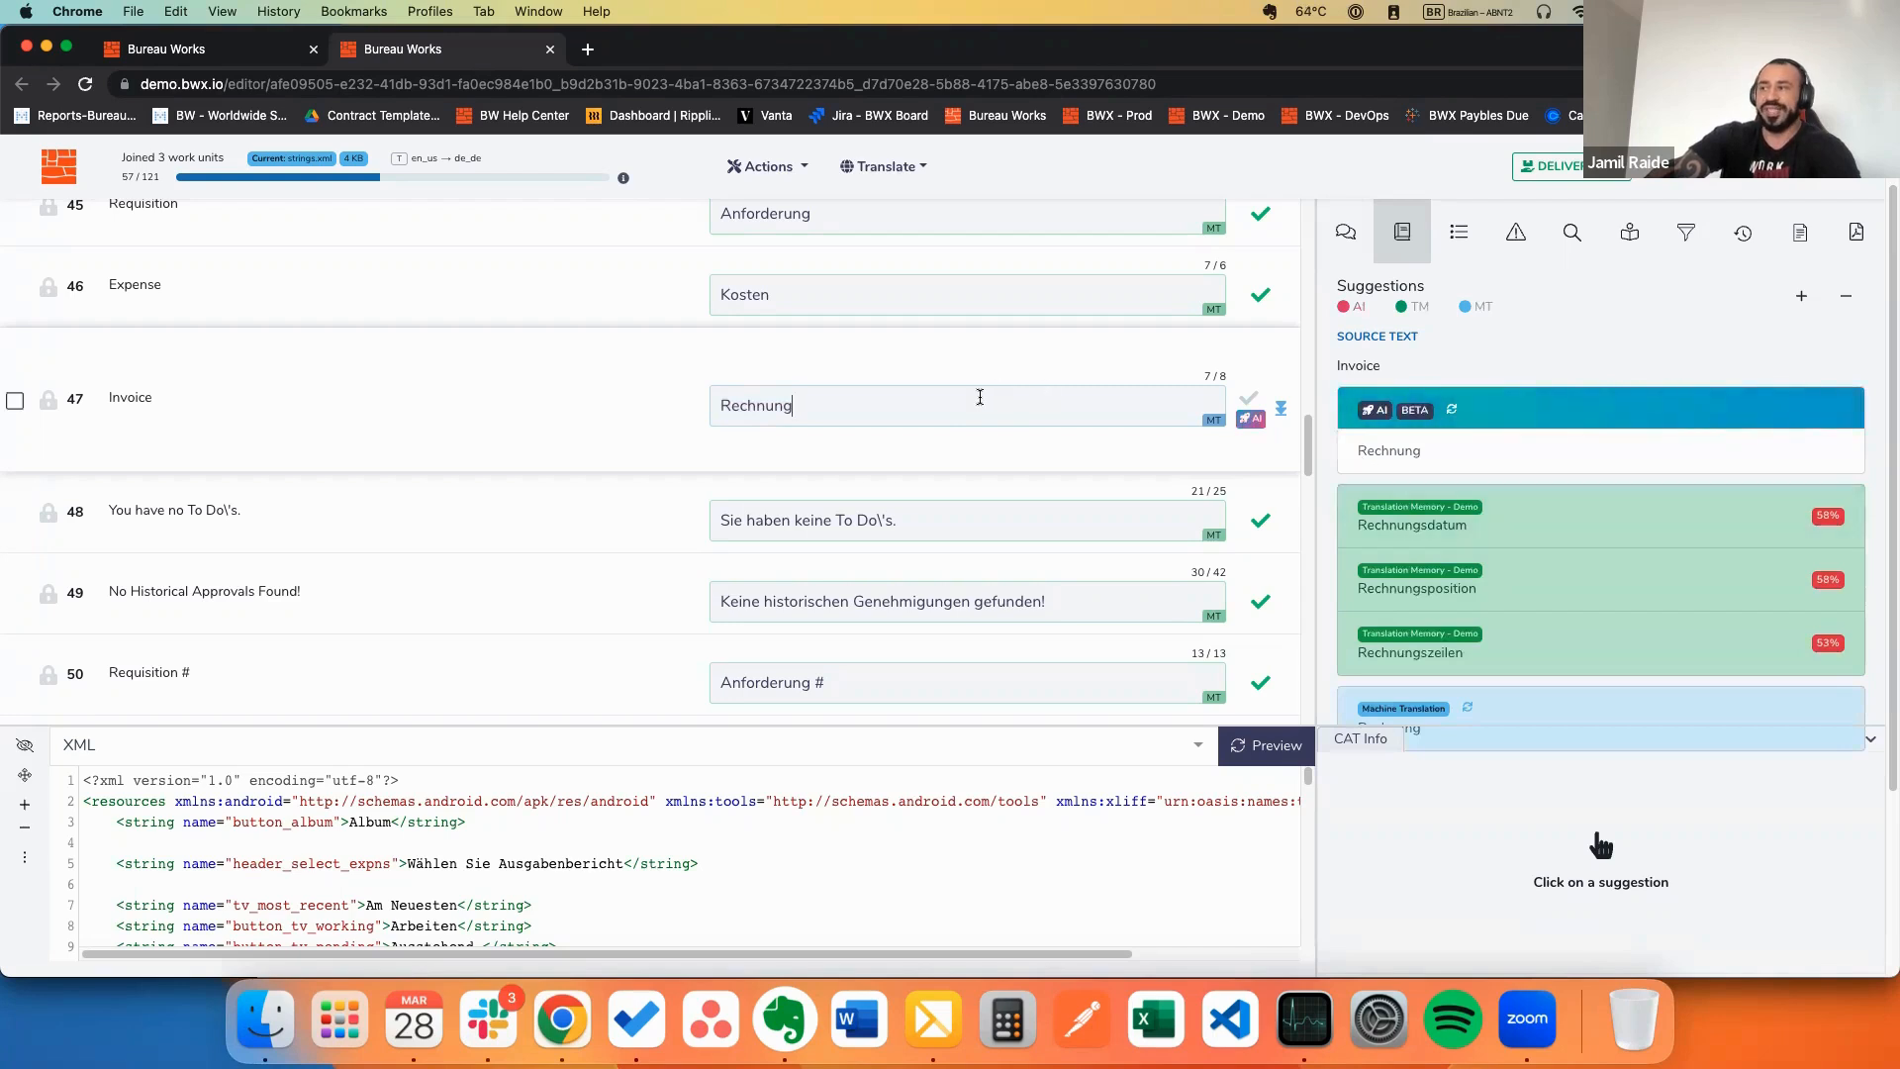
mouse_move(1436, 461)
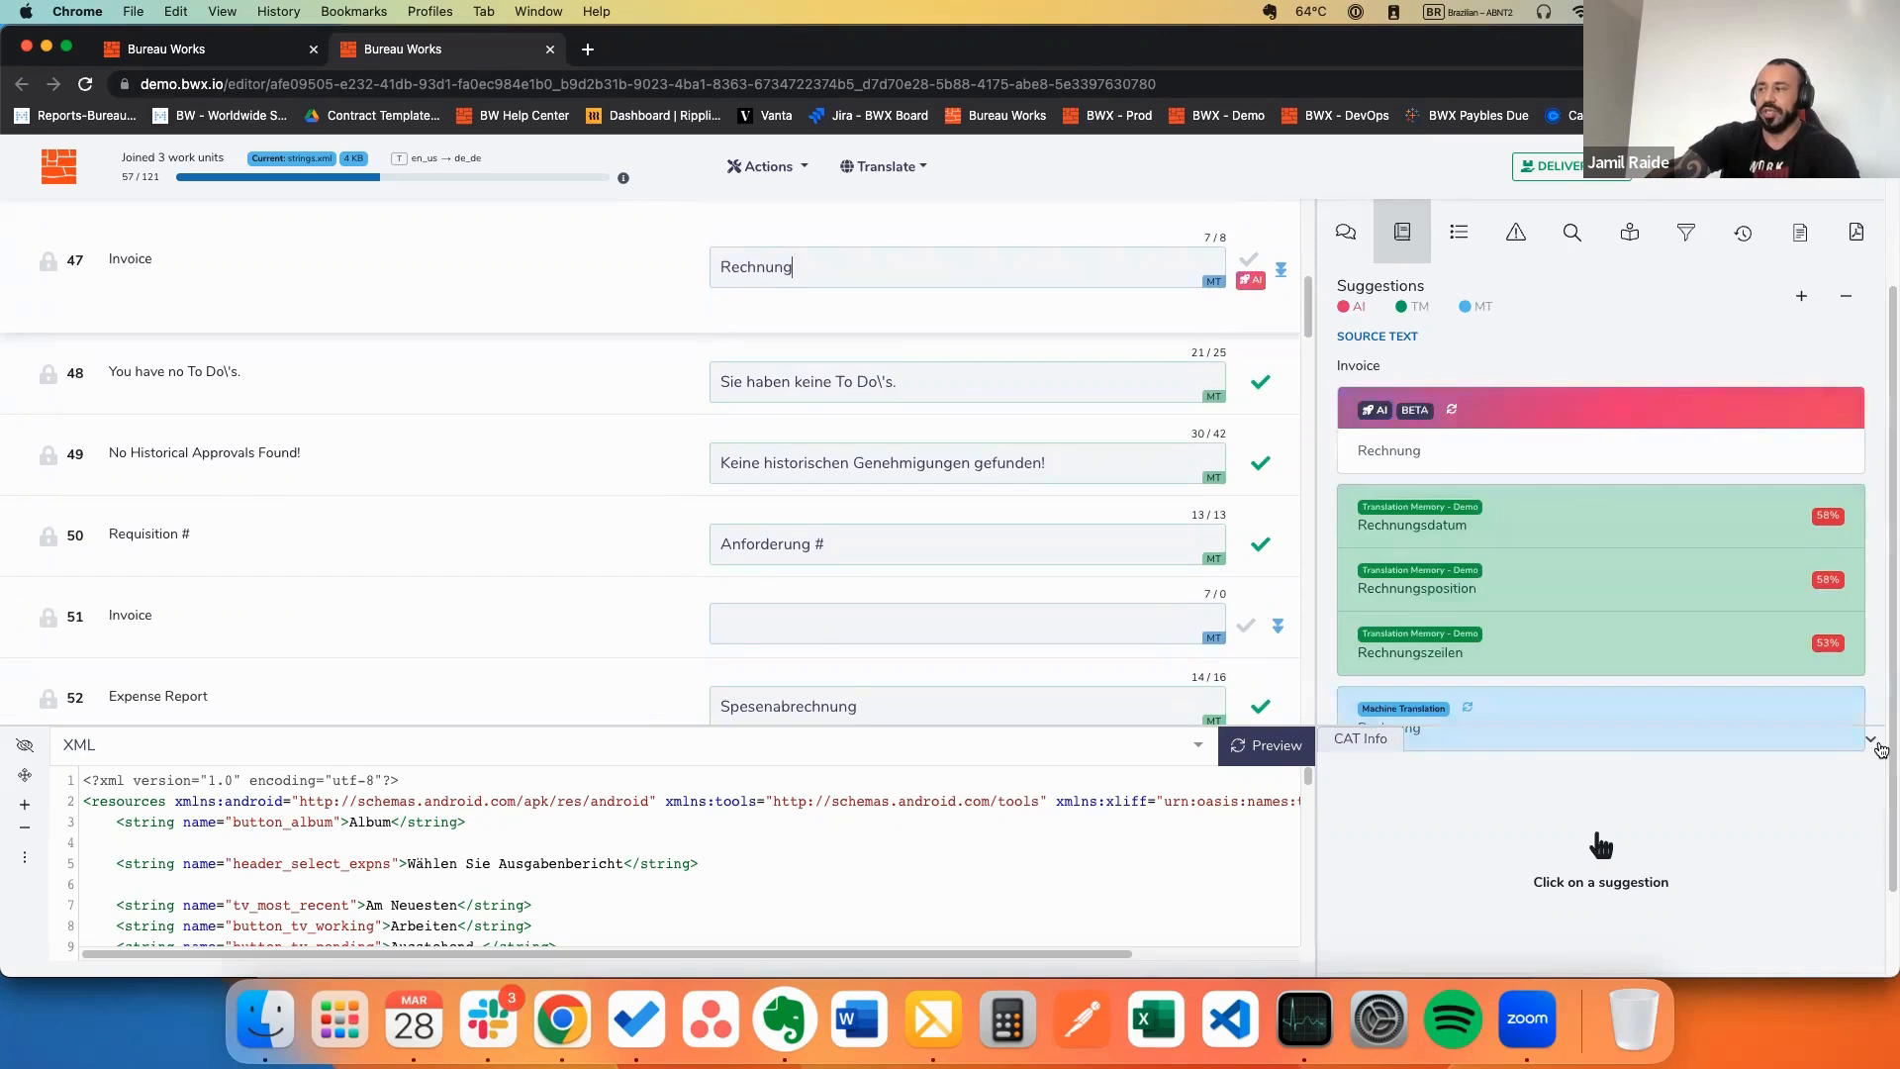
left_click(1874, 742)
Step: Apply the AI (BETA) suggestion Rechnung to segment 47
mouse_move(1423, 705)
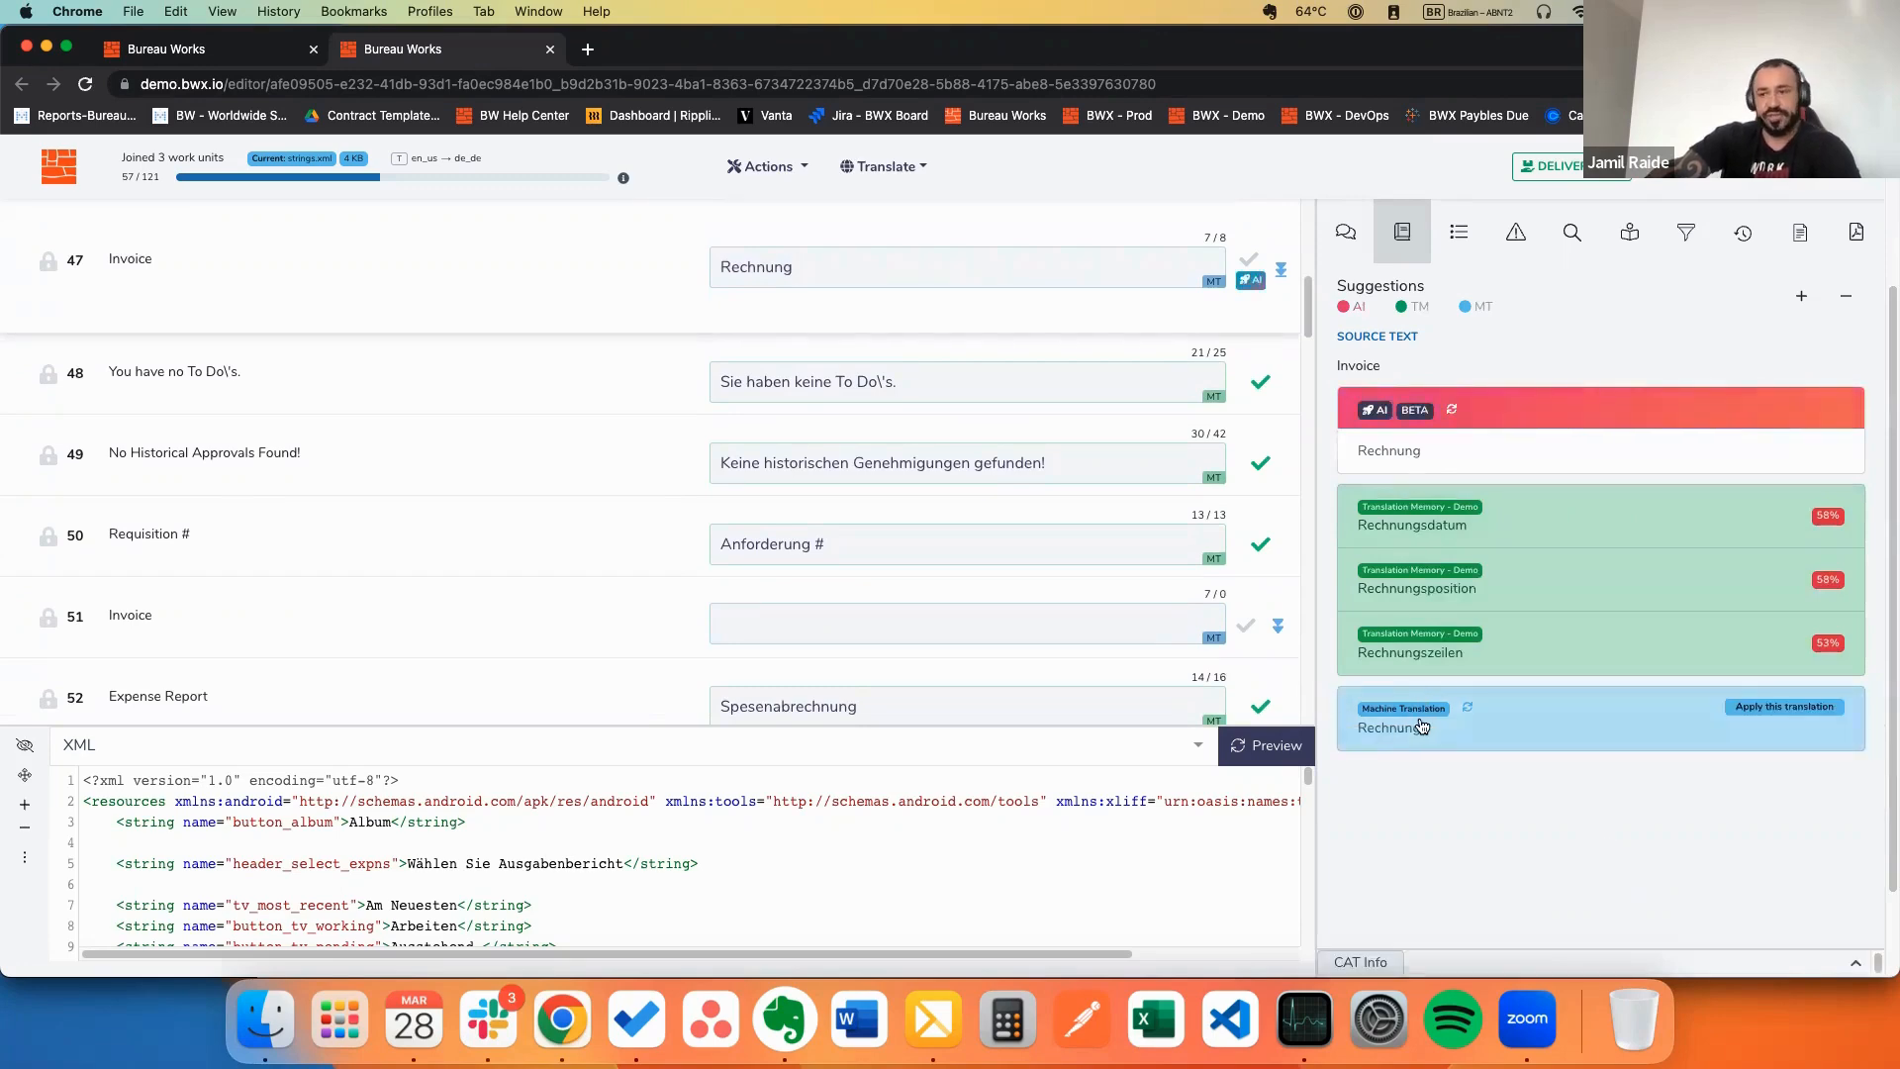
mouse_move(1518, 514)
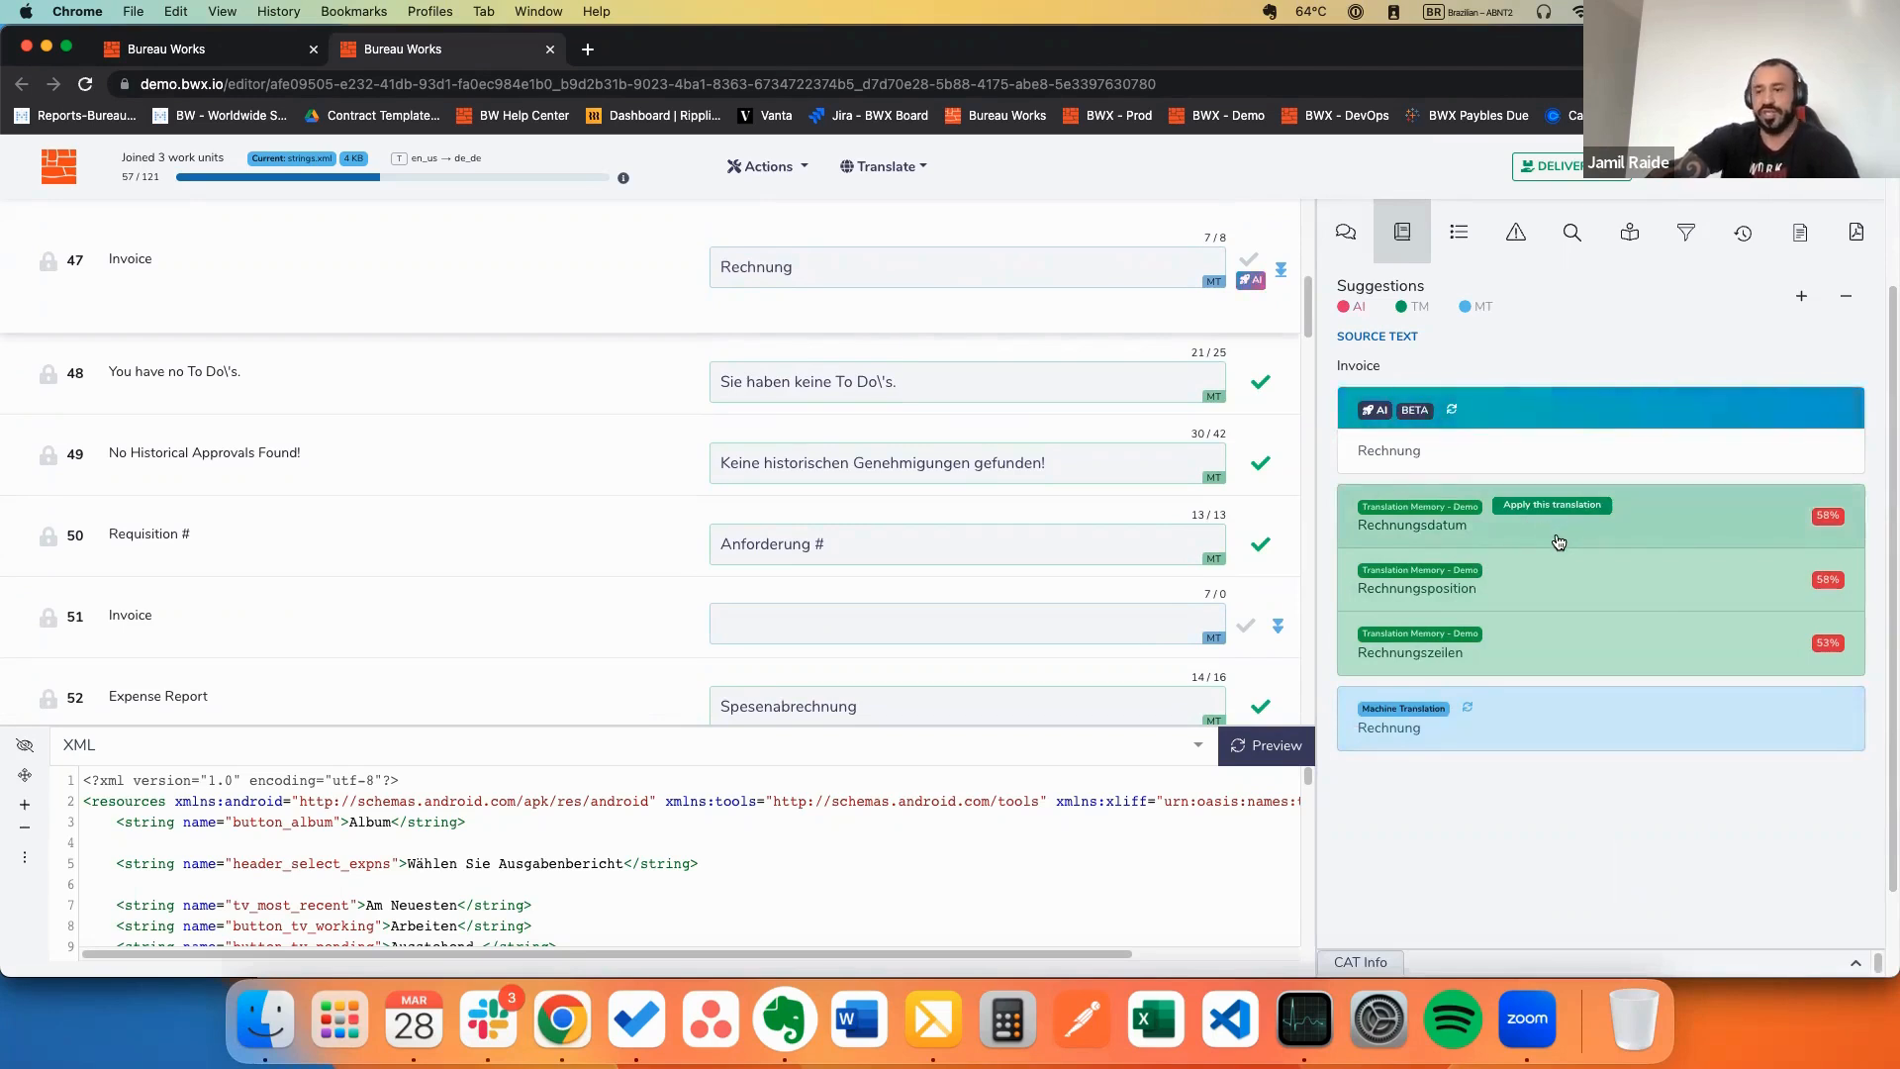
scroll(979, 520, "up", 2)
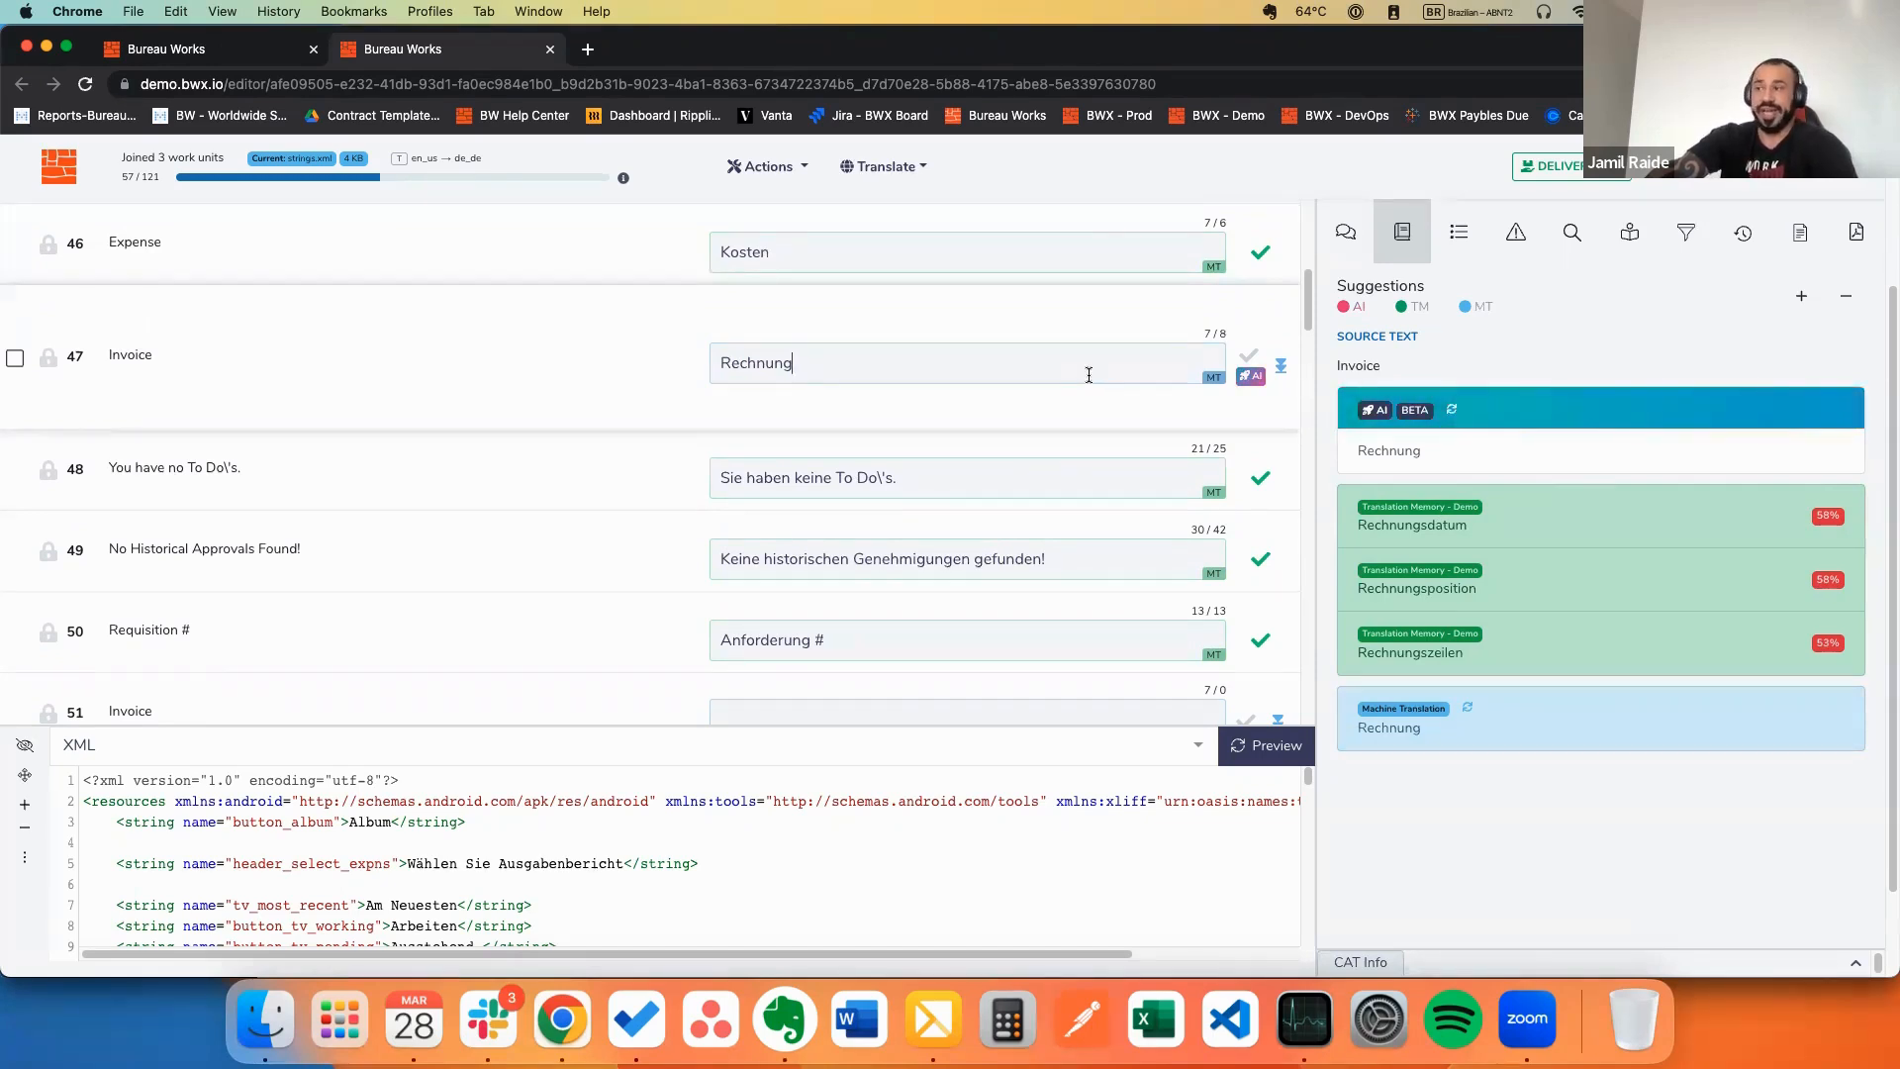
mouse_move(1475, 460)
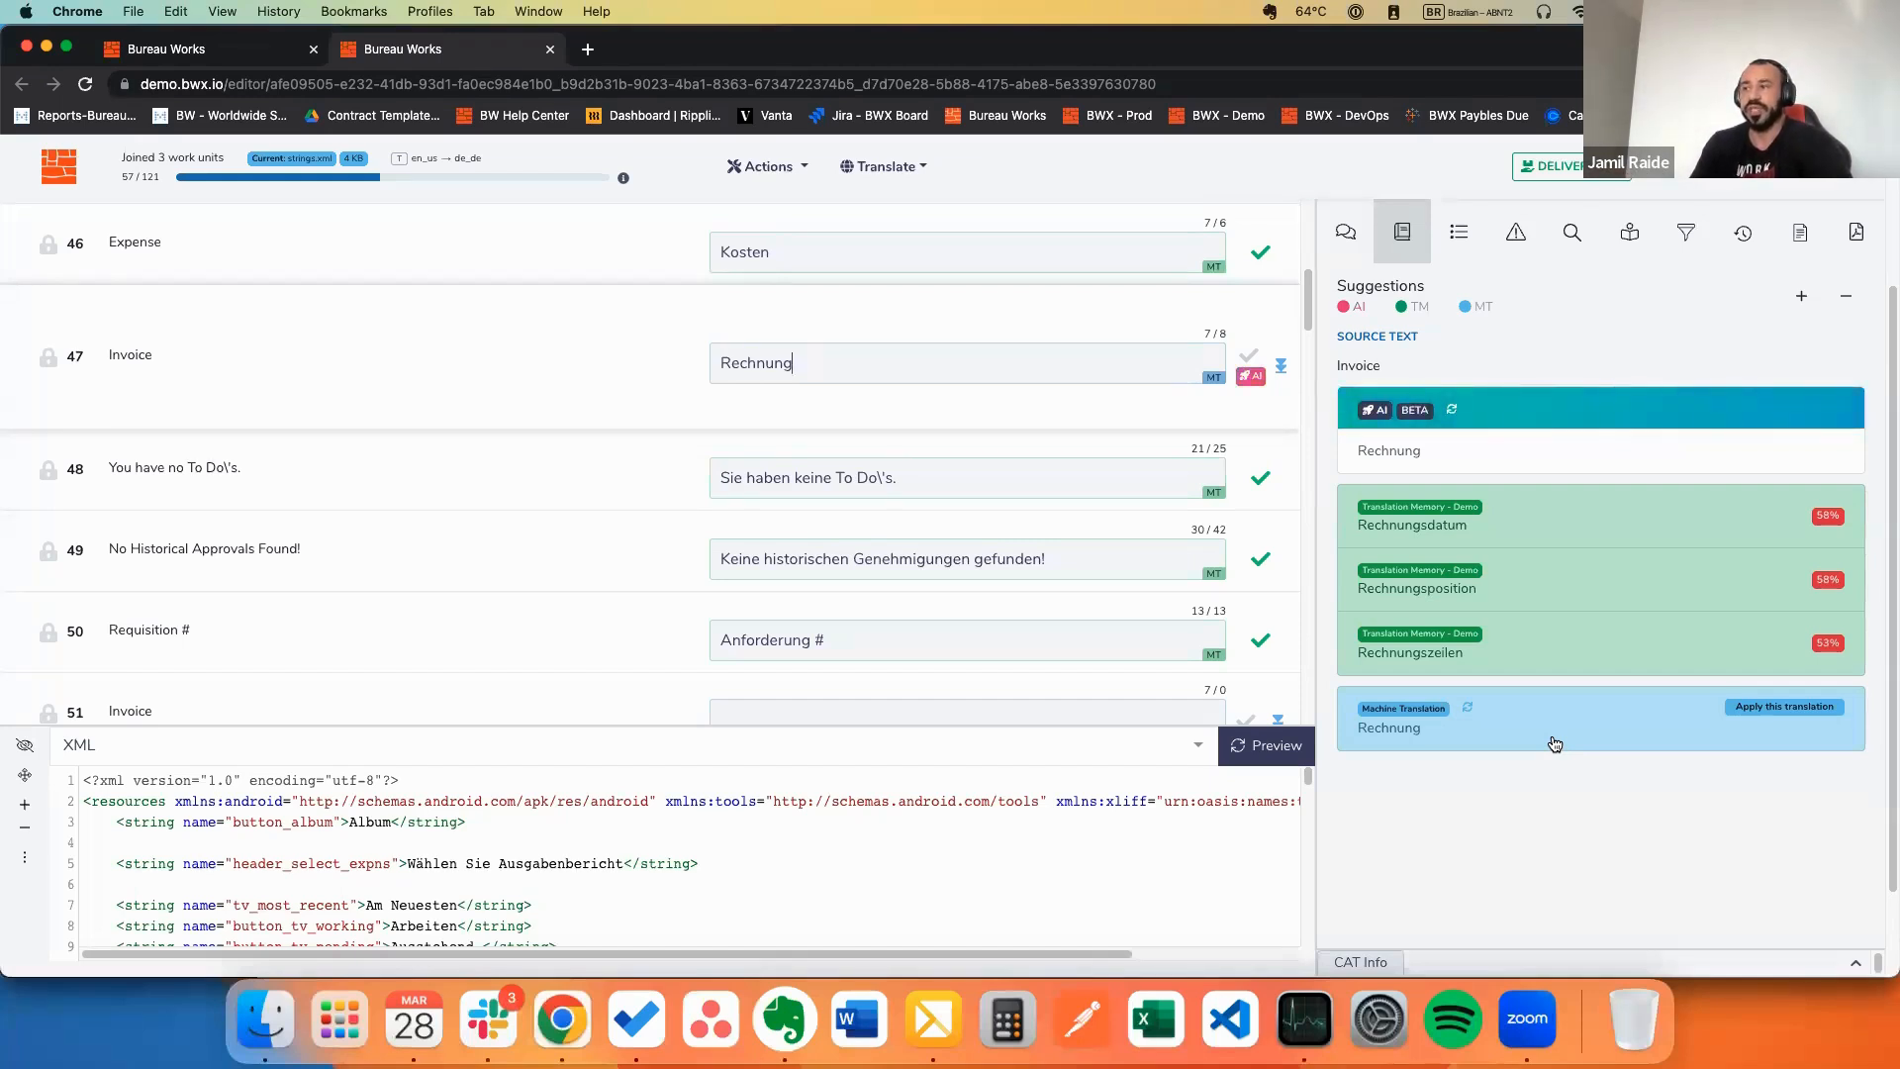
mouse_move(1742, 416)
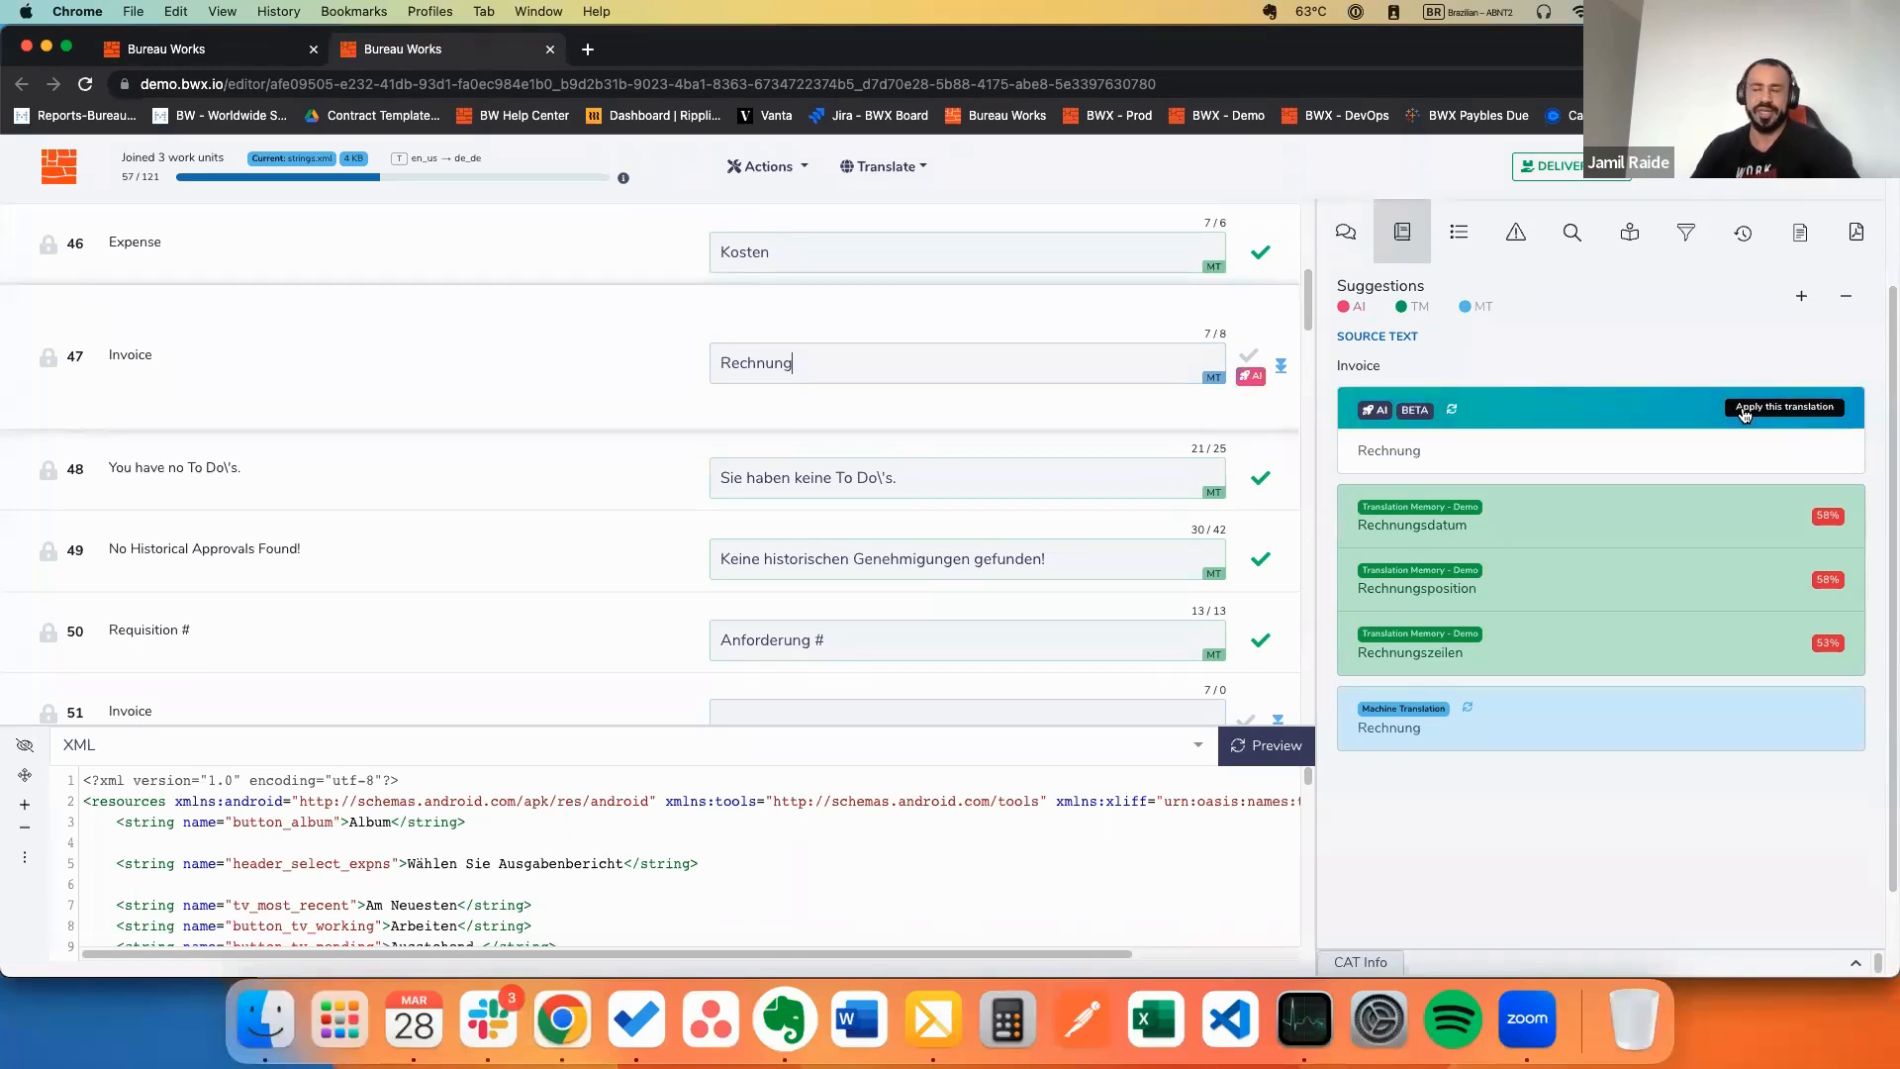
left_click(1745, 413)
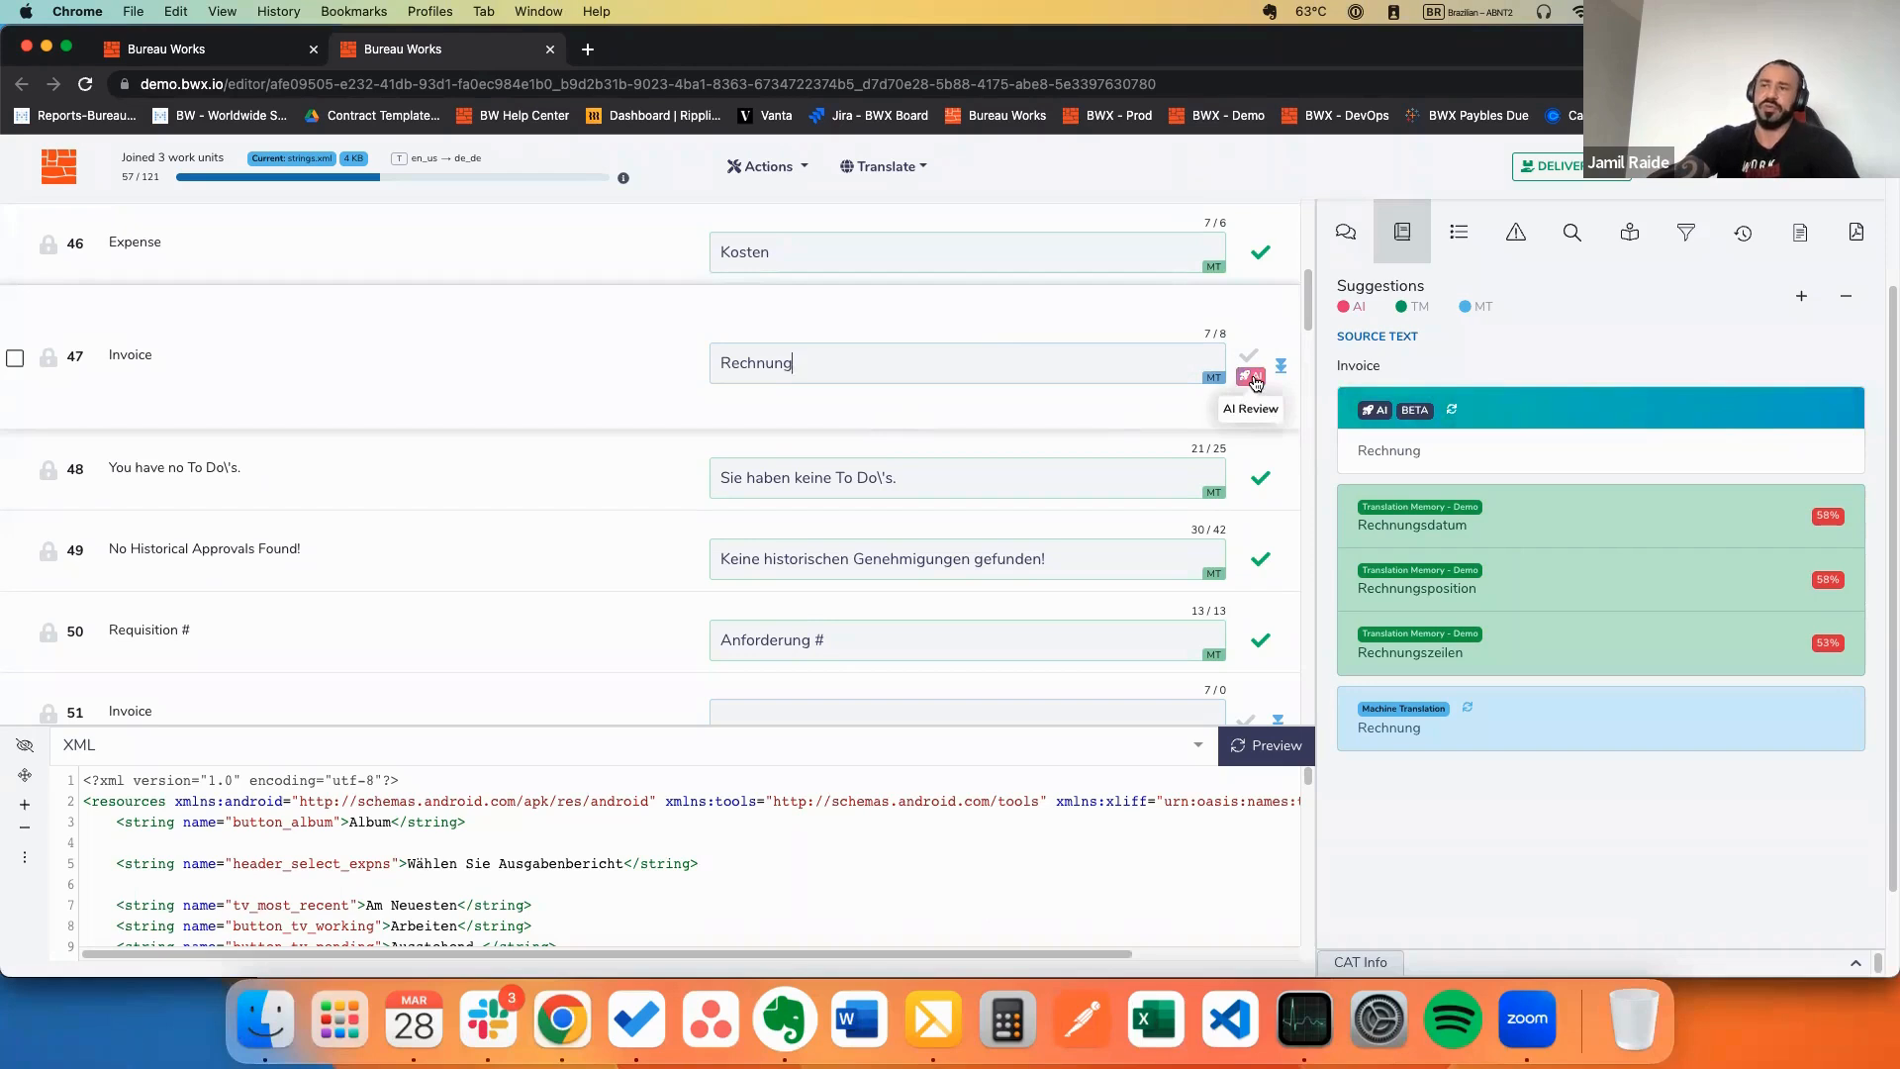
Step: Run an AI Review on segment 47's translation Rechnung
double_click(129, 354)
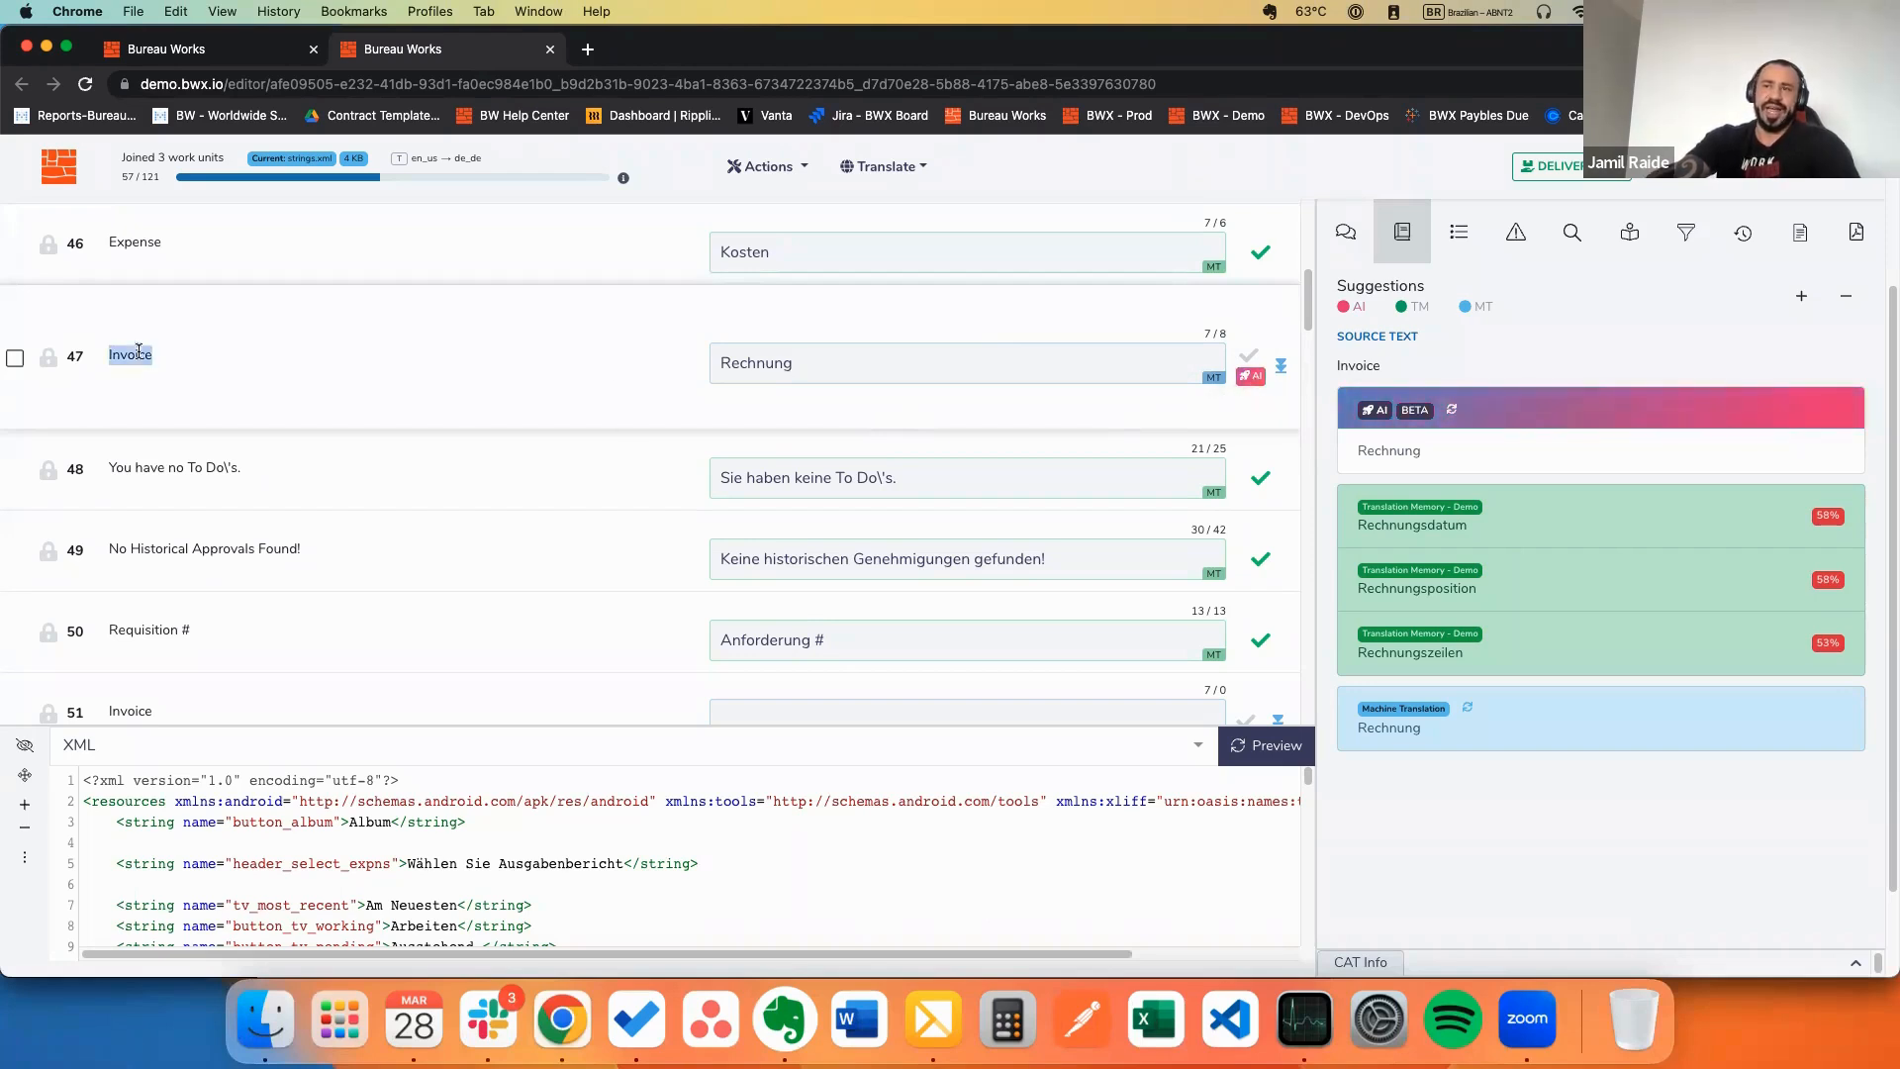
left_click(736, 369)
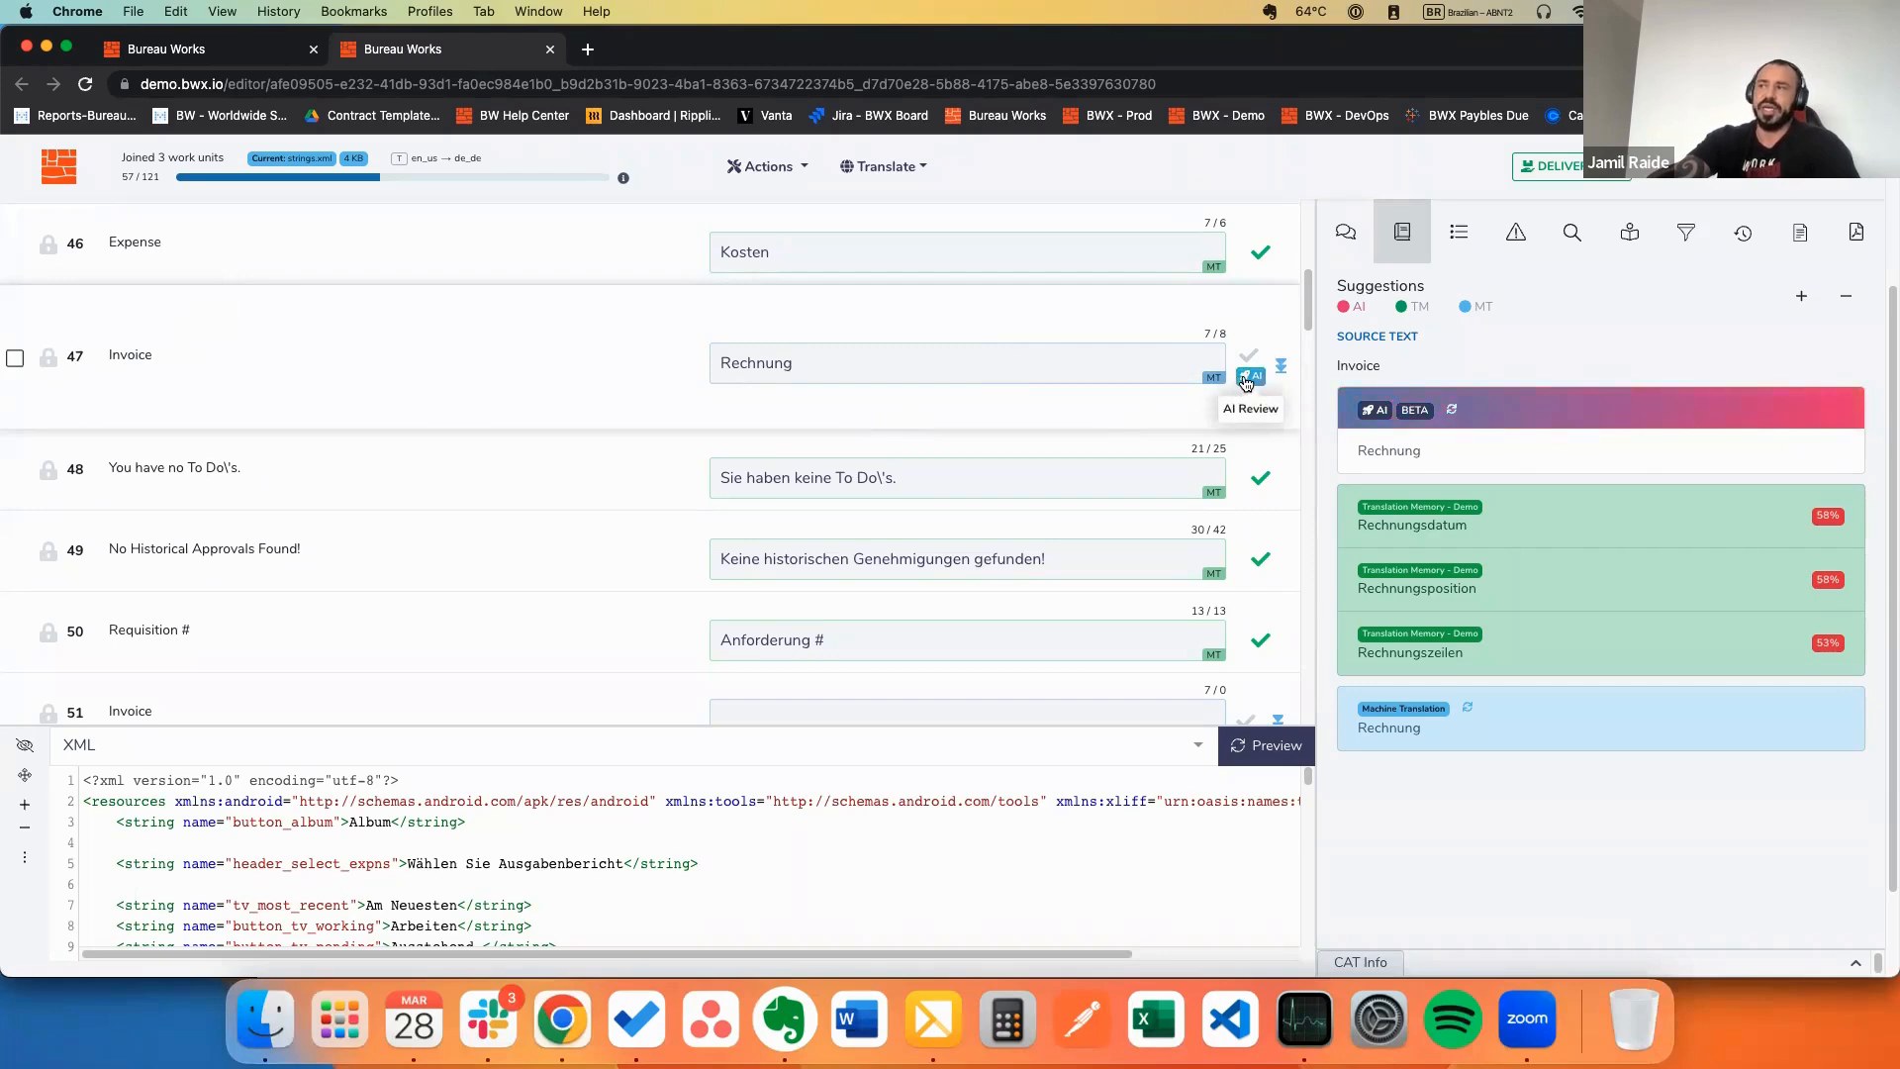
left_click(1248, 377)
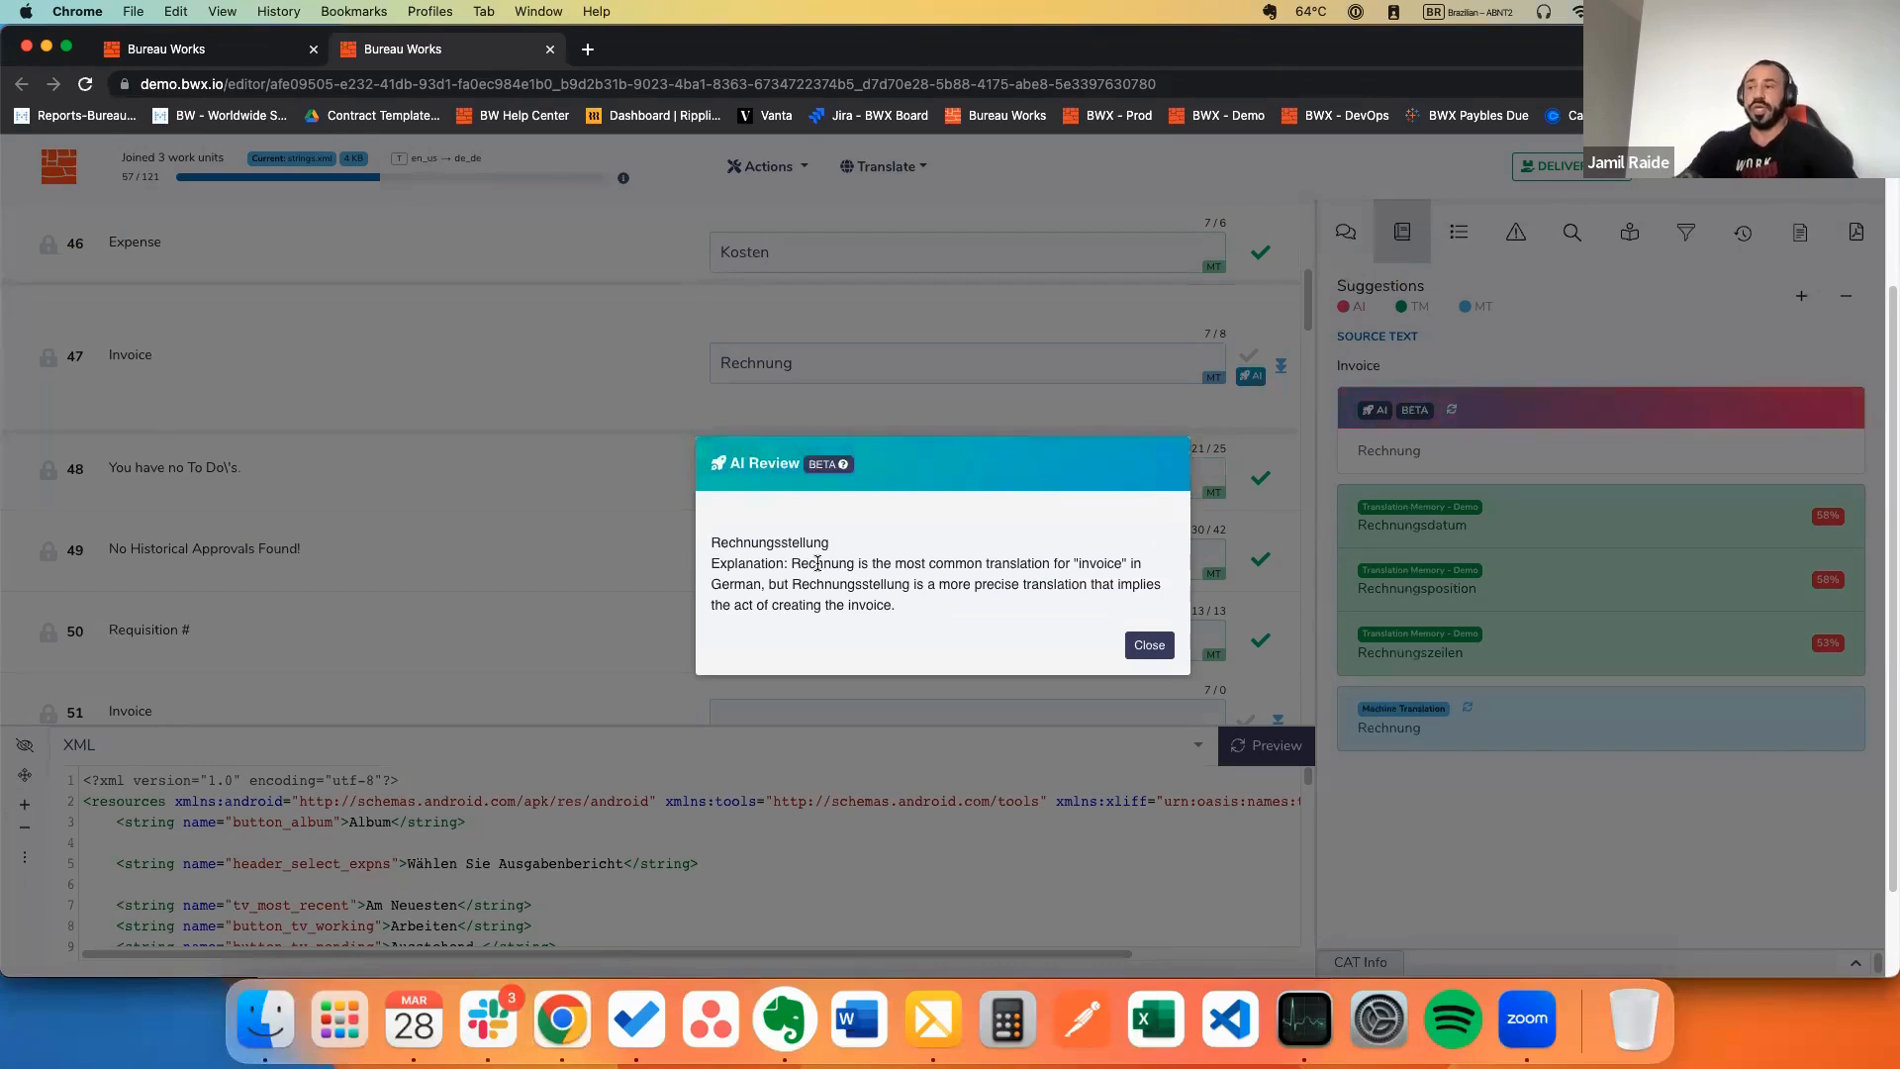
Step: Copy the AI-suggested Rechnungsstellung and paste it over Rechnung in segment 47
double_click(787, 543)
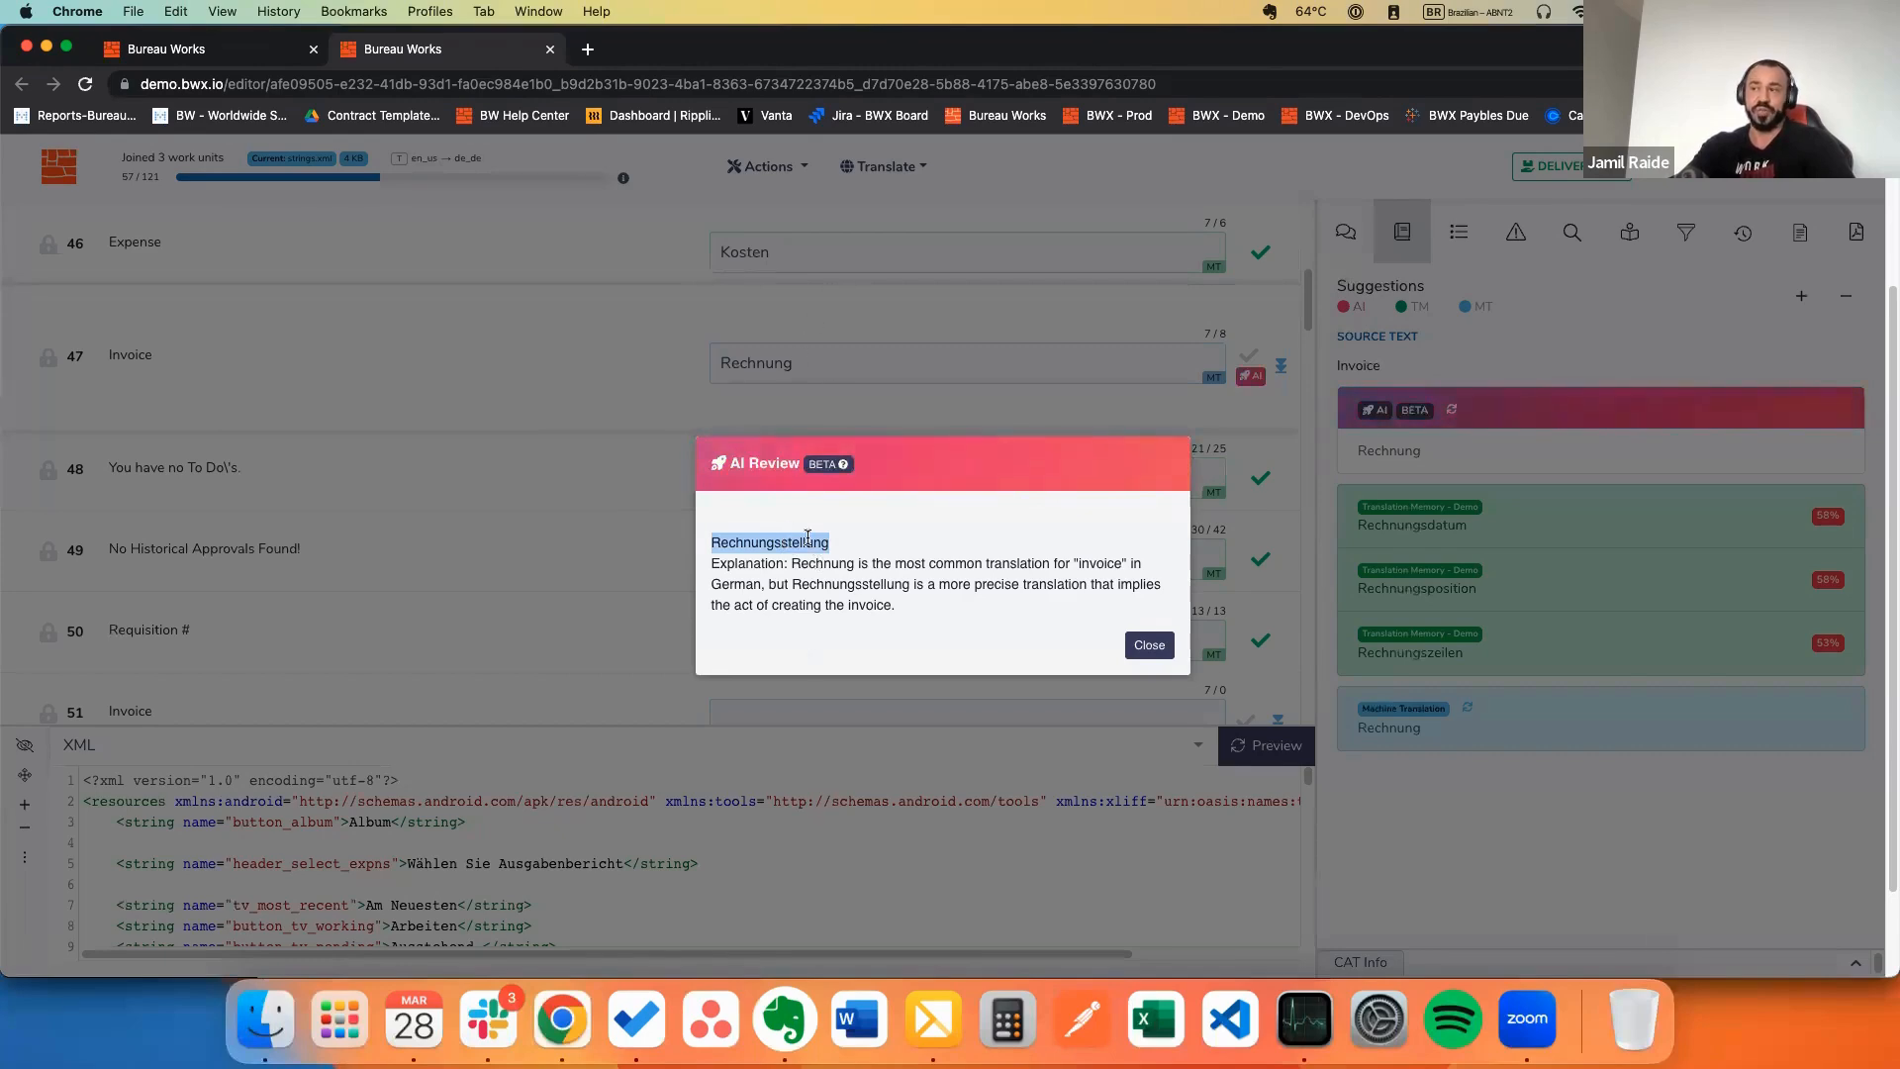
left_click_drag(790, 559, 893, 609)
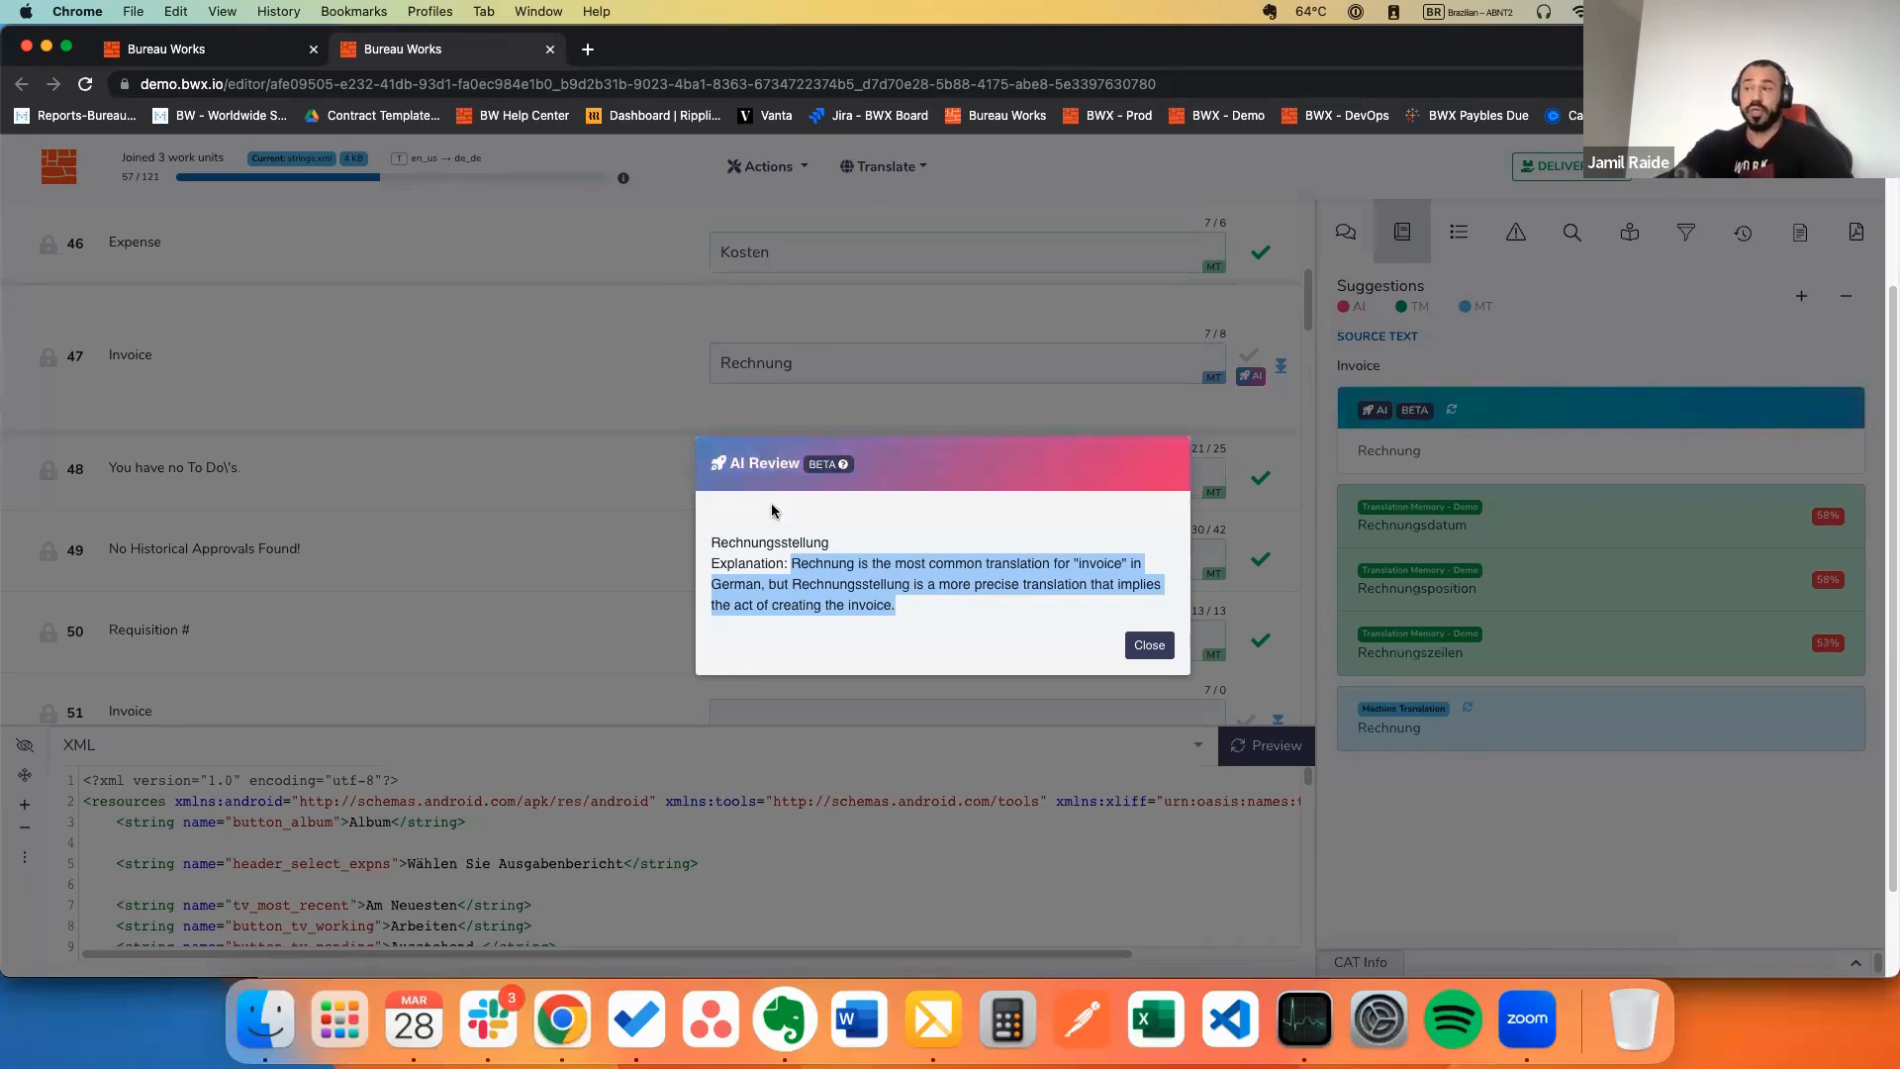
double_click(783, 538)
key("super+c")
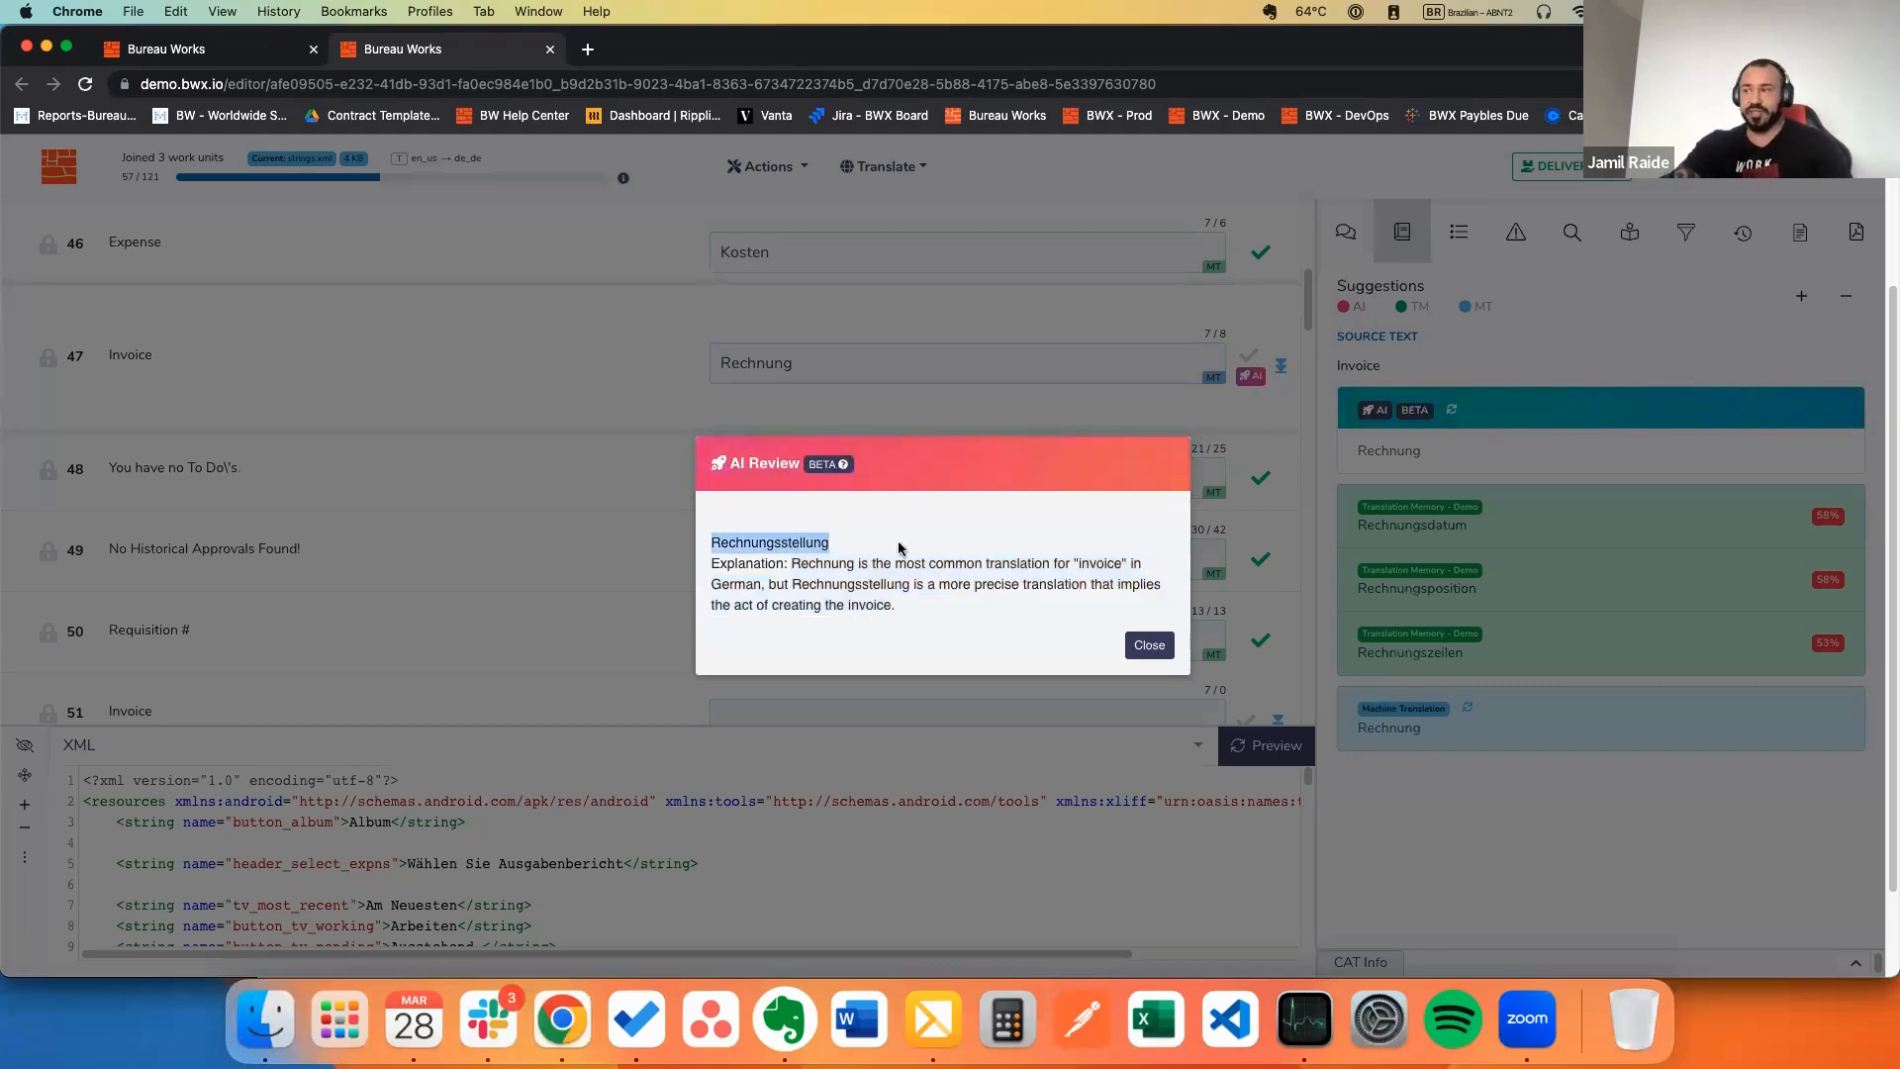
left_click(1148, 646)
left_click(896, 365)
key("super+a")
key("super+v")
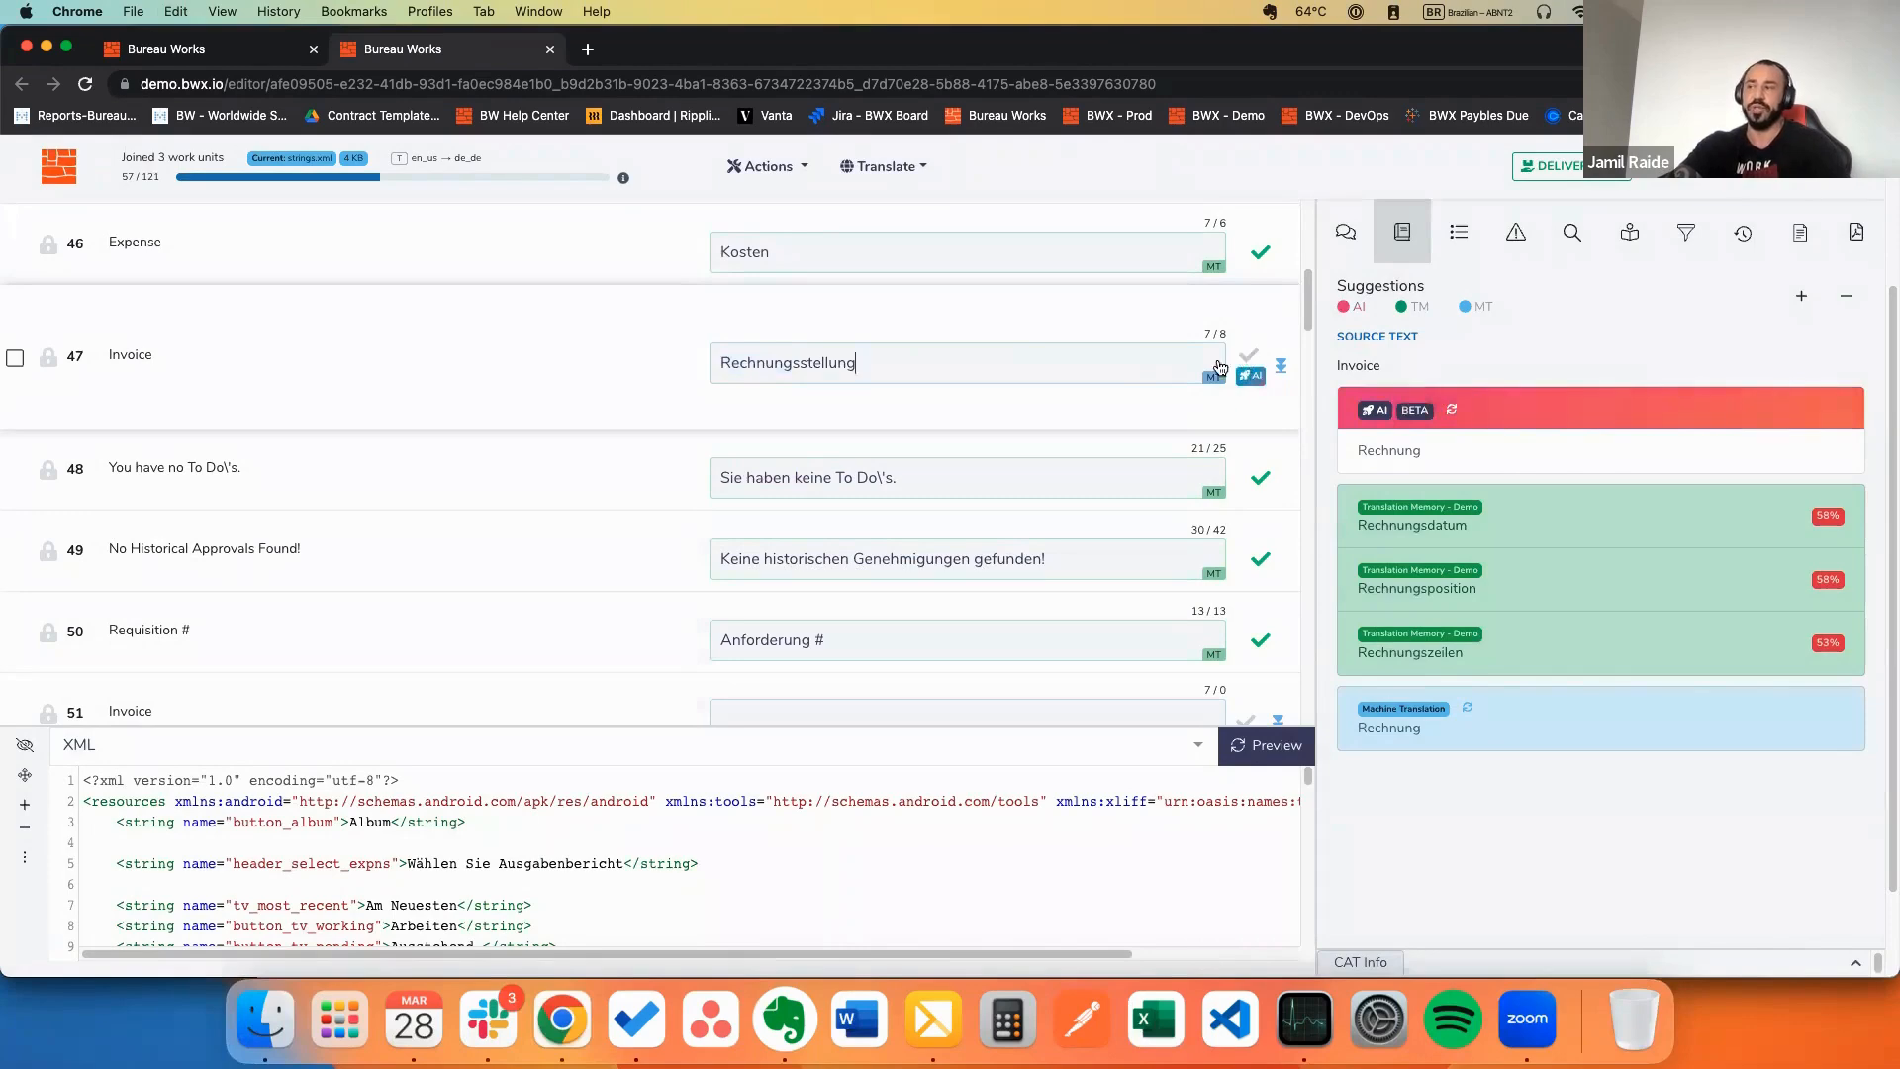
Step: Confirm segment 47 (58/121) and open segment 57 for the AI translation Geben Sie Ihre Instanz ein
key("super+Return")
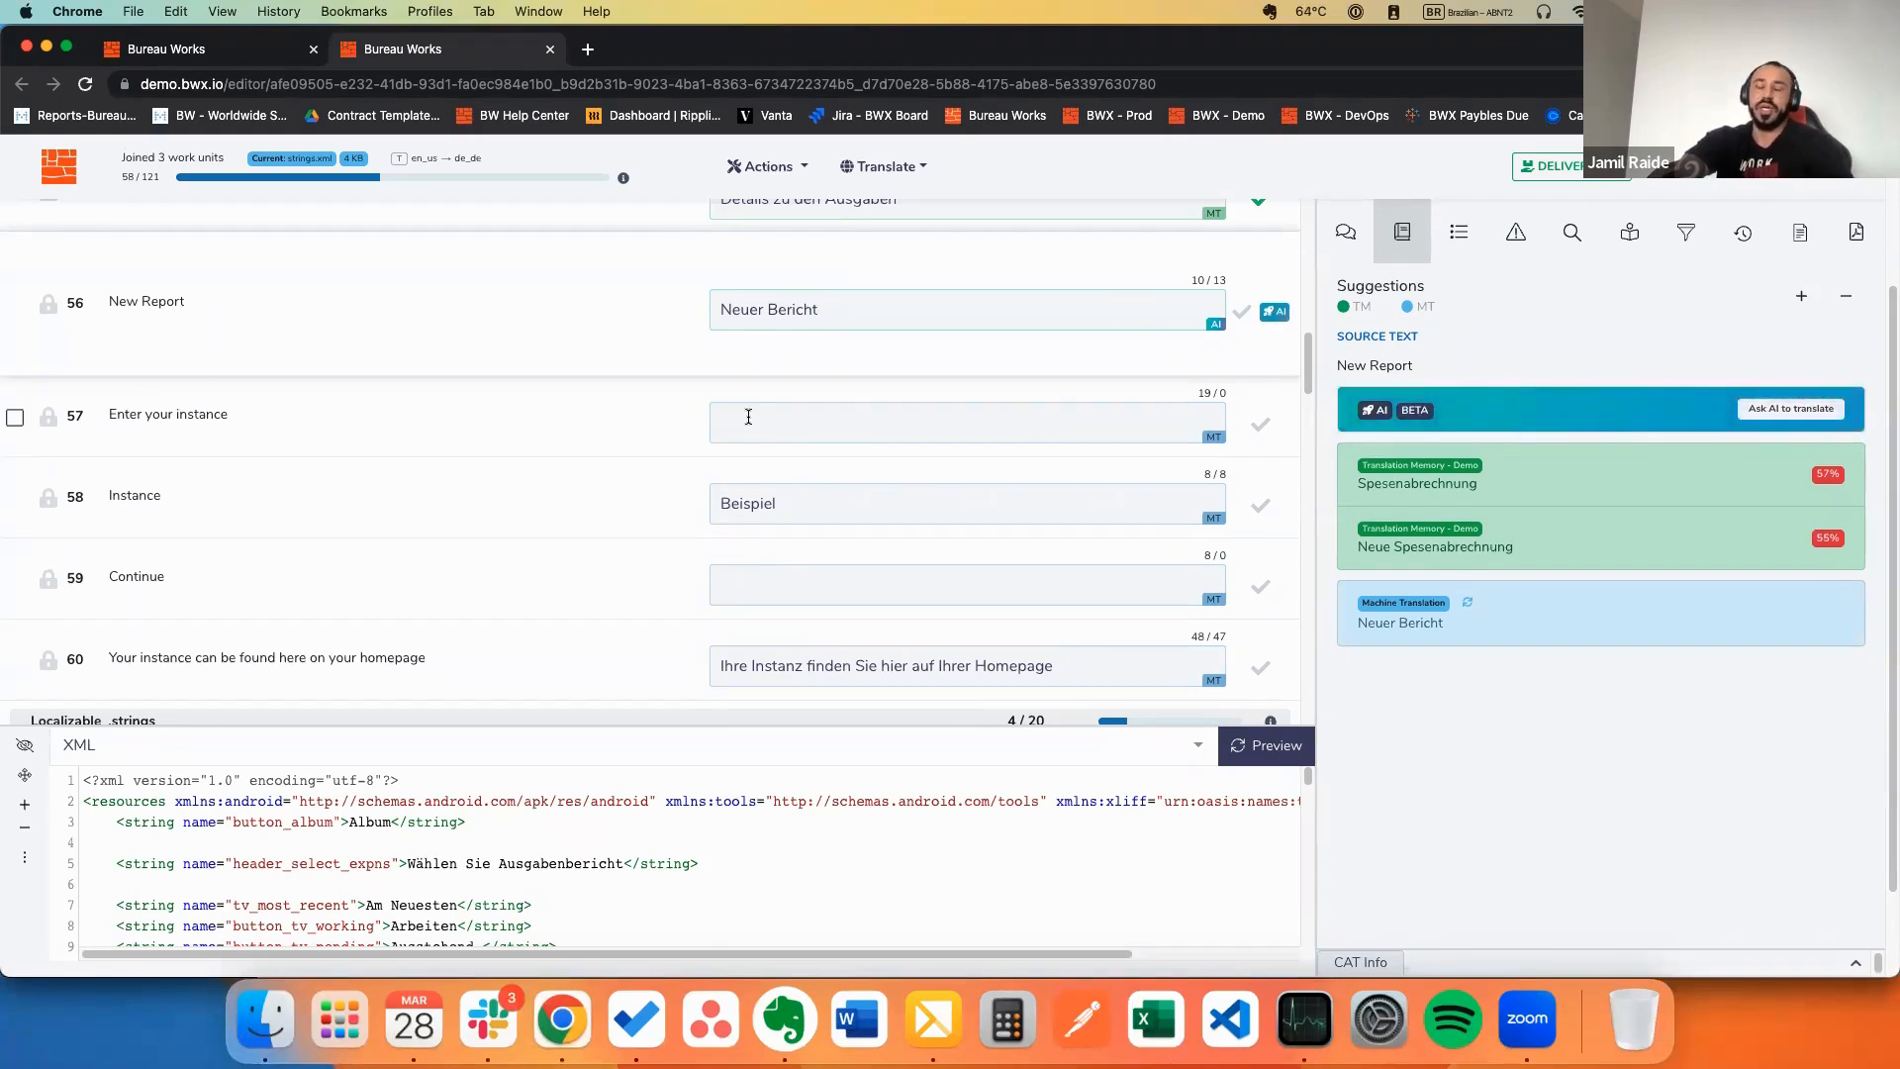
left_click(791, 427)
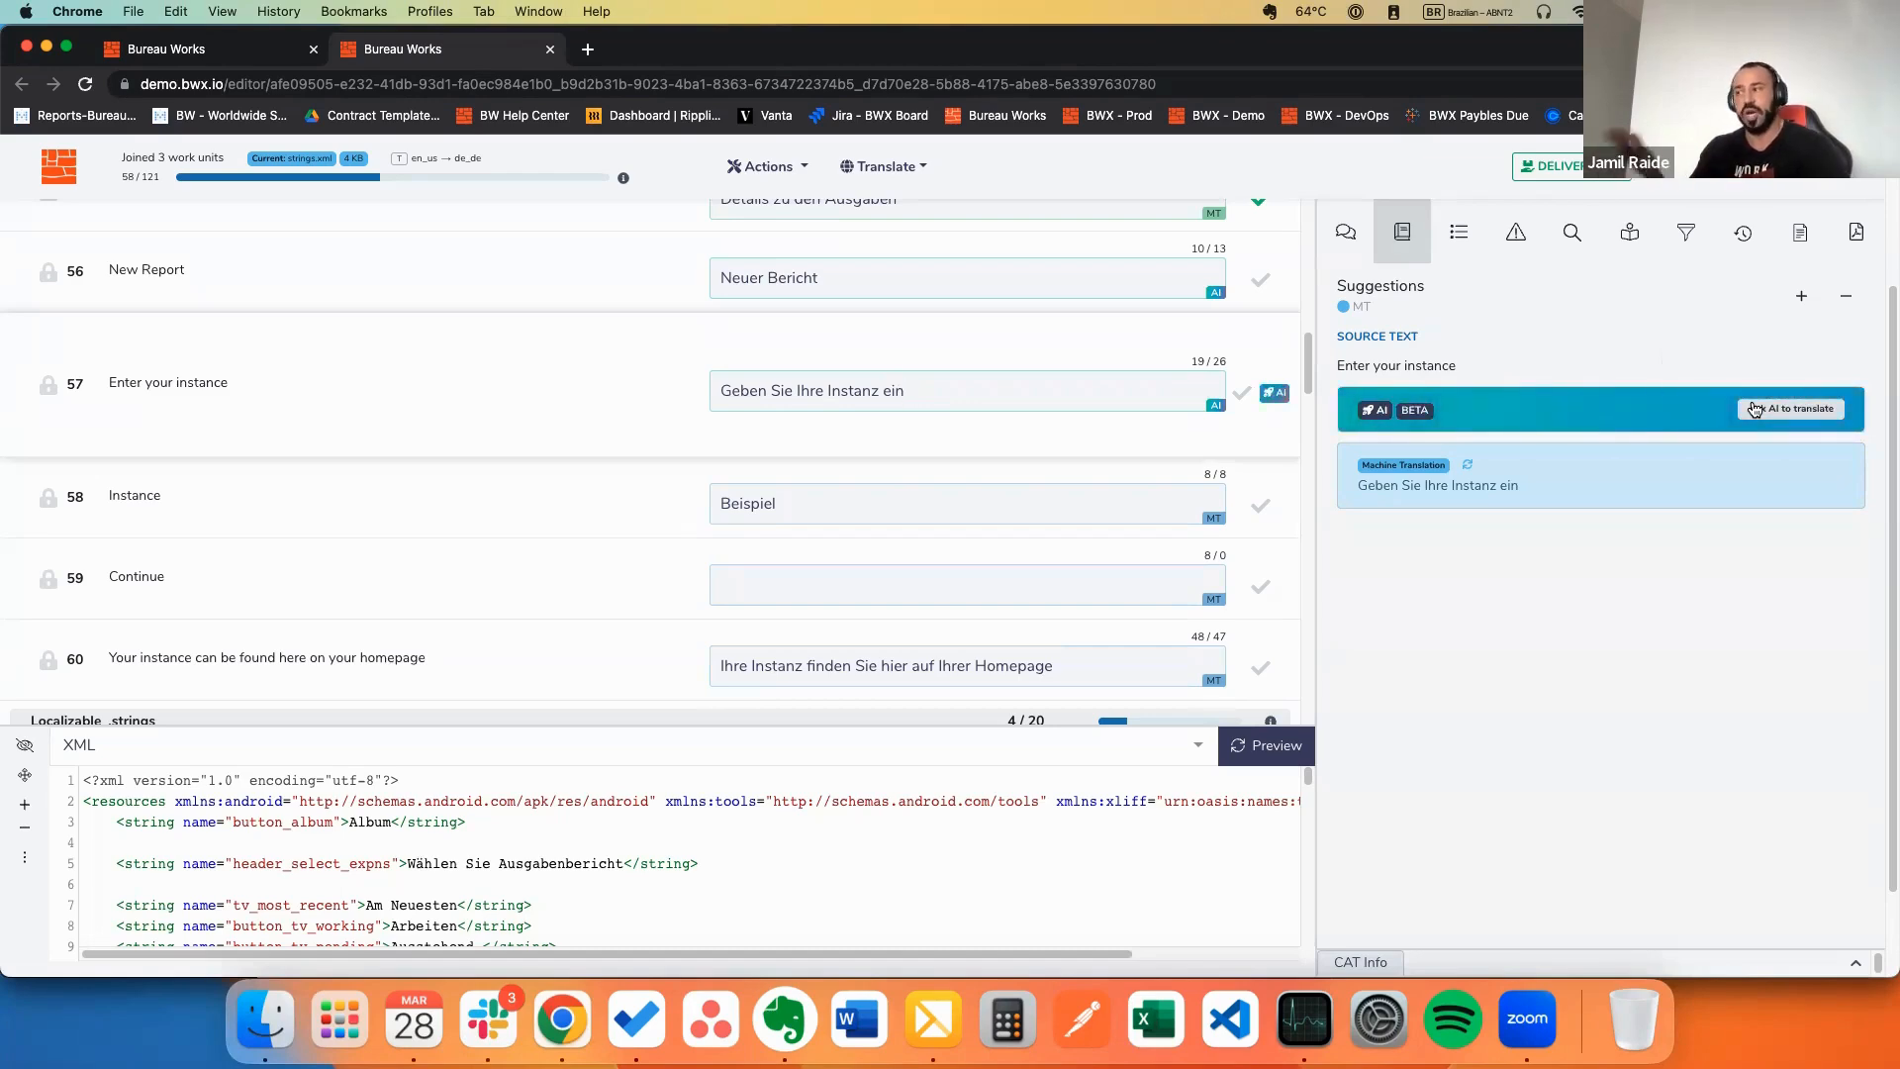
mouse_move(1611, 485)
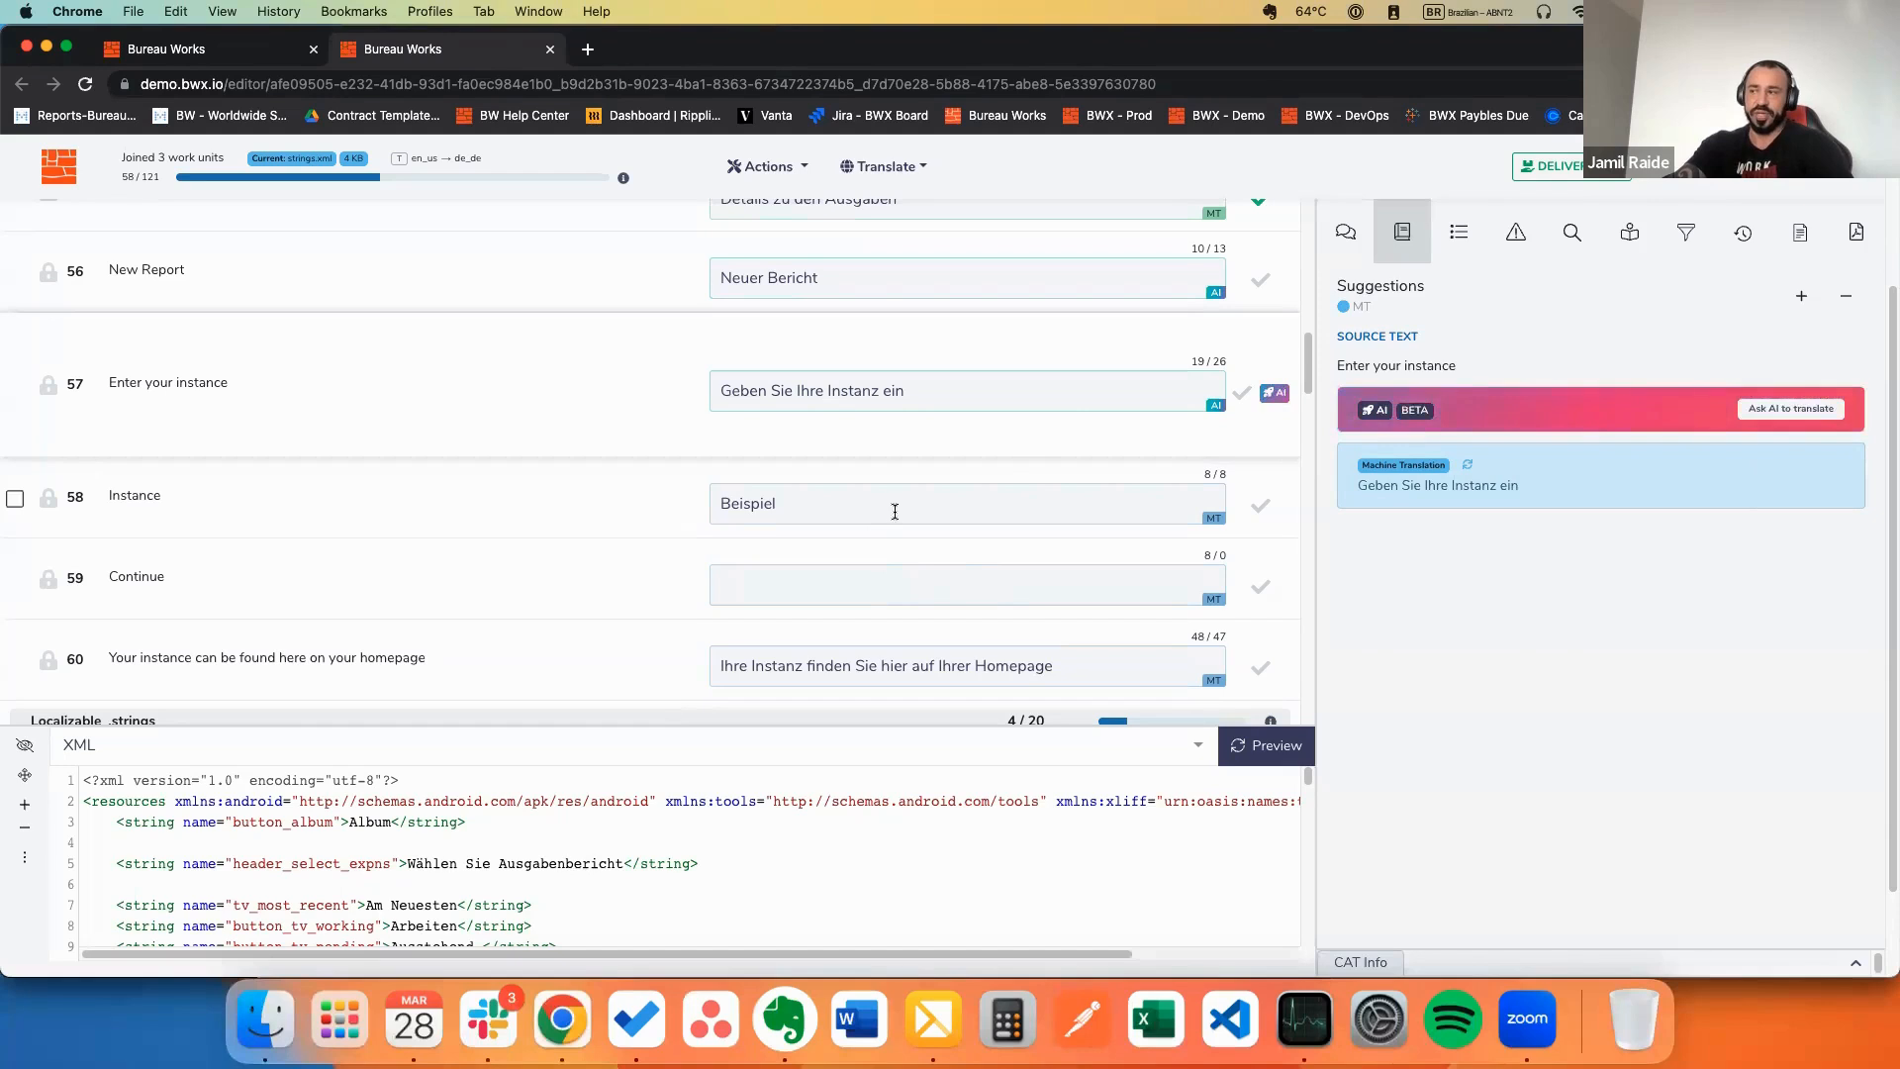
Step: Check segment 58's Beispiel, then give segment 59 Continue the AI translation Weiter
left_click(780, 502)
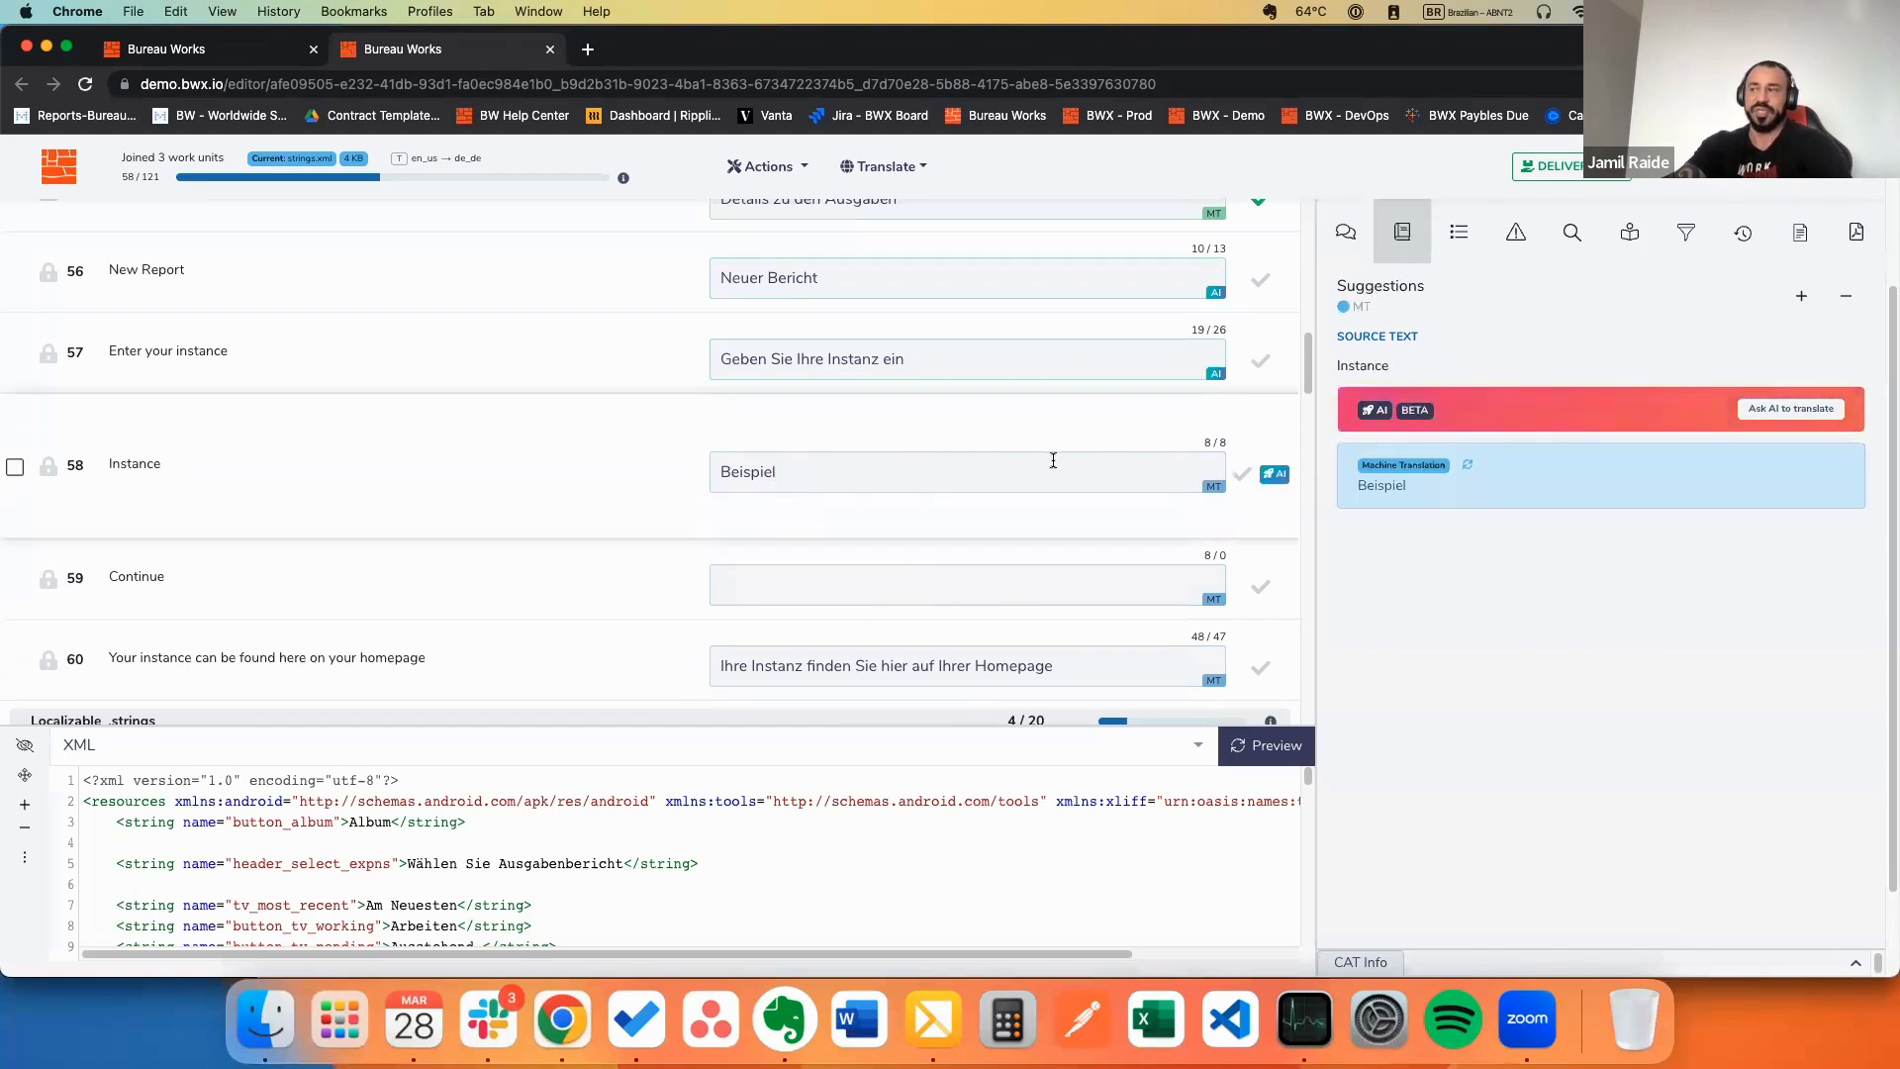
left_click_drag(778, 474, 692, 475)
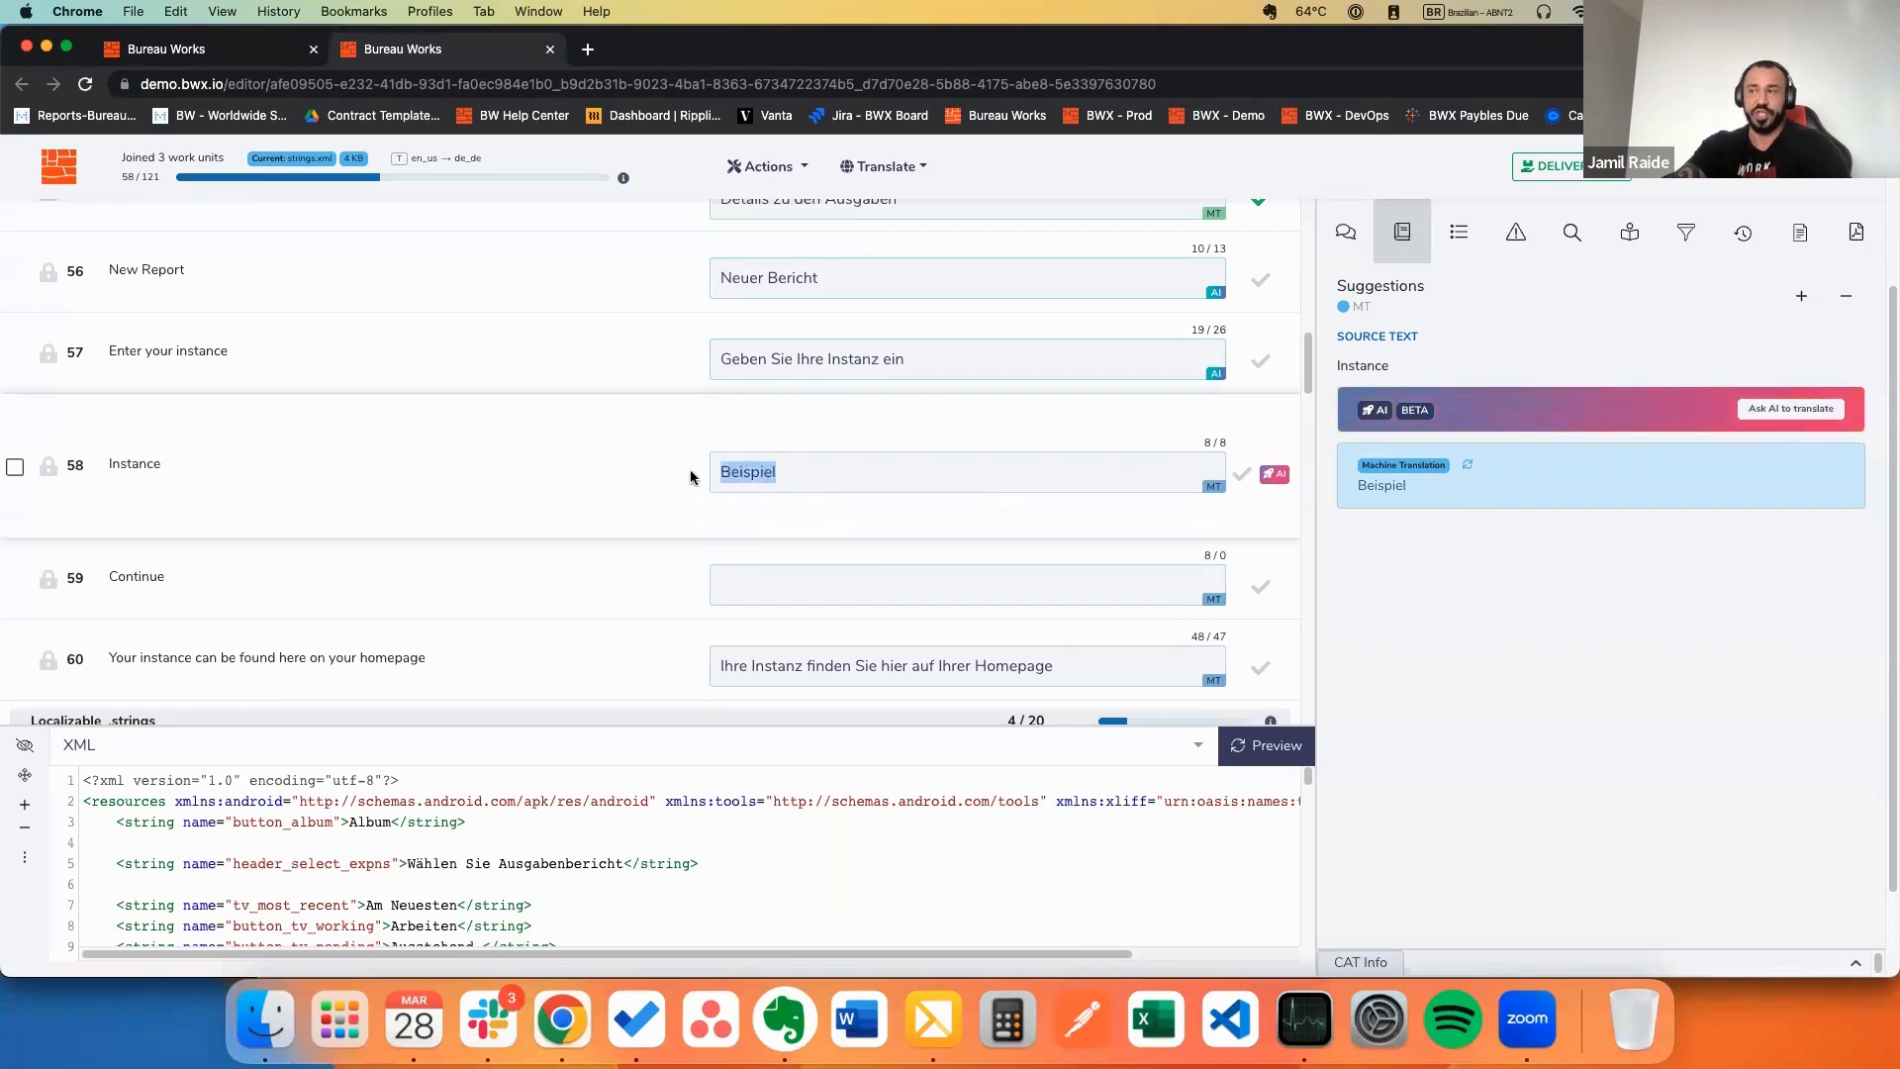
left_click(756, 577)
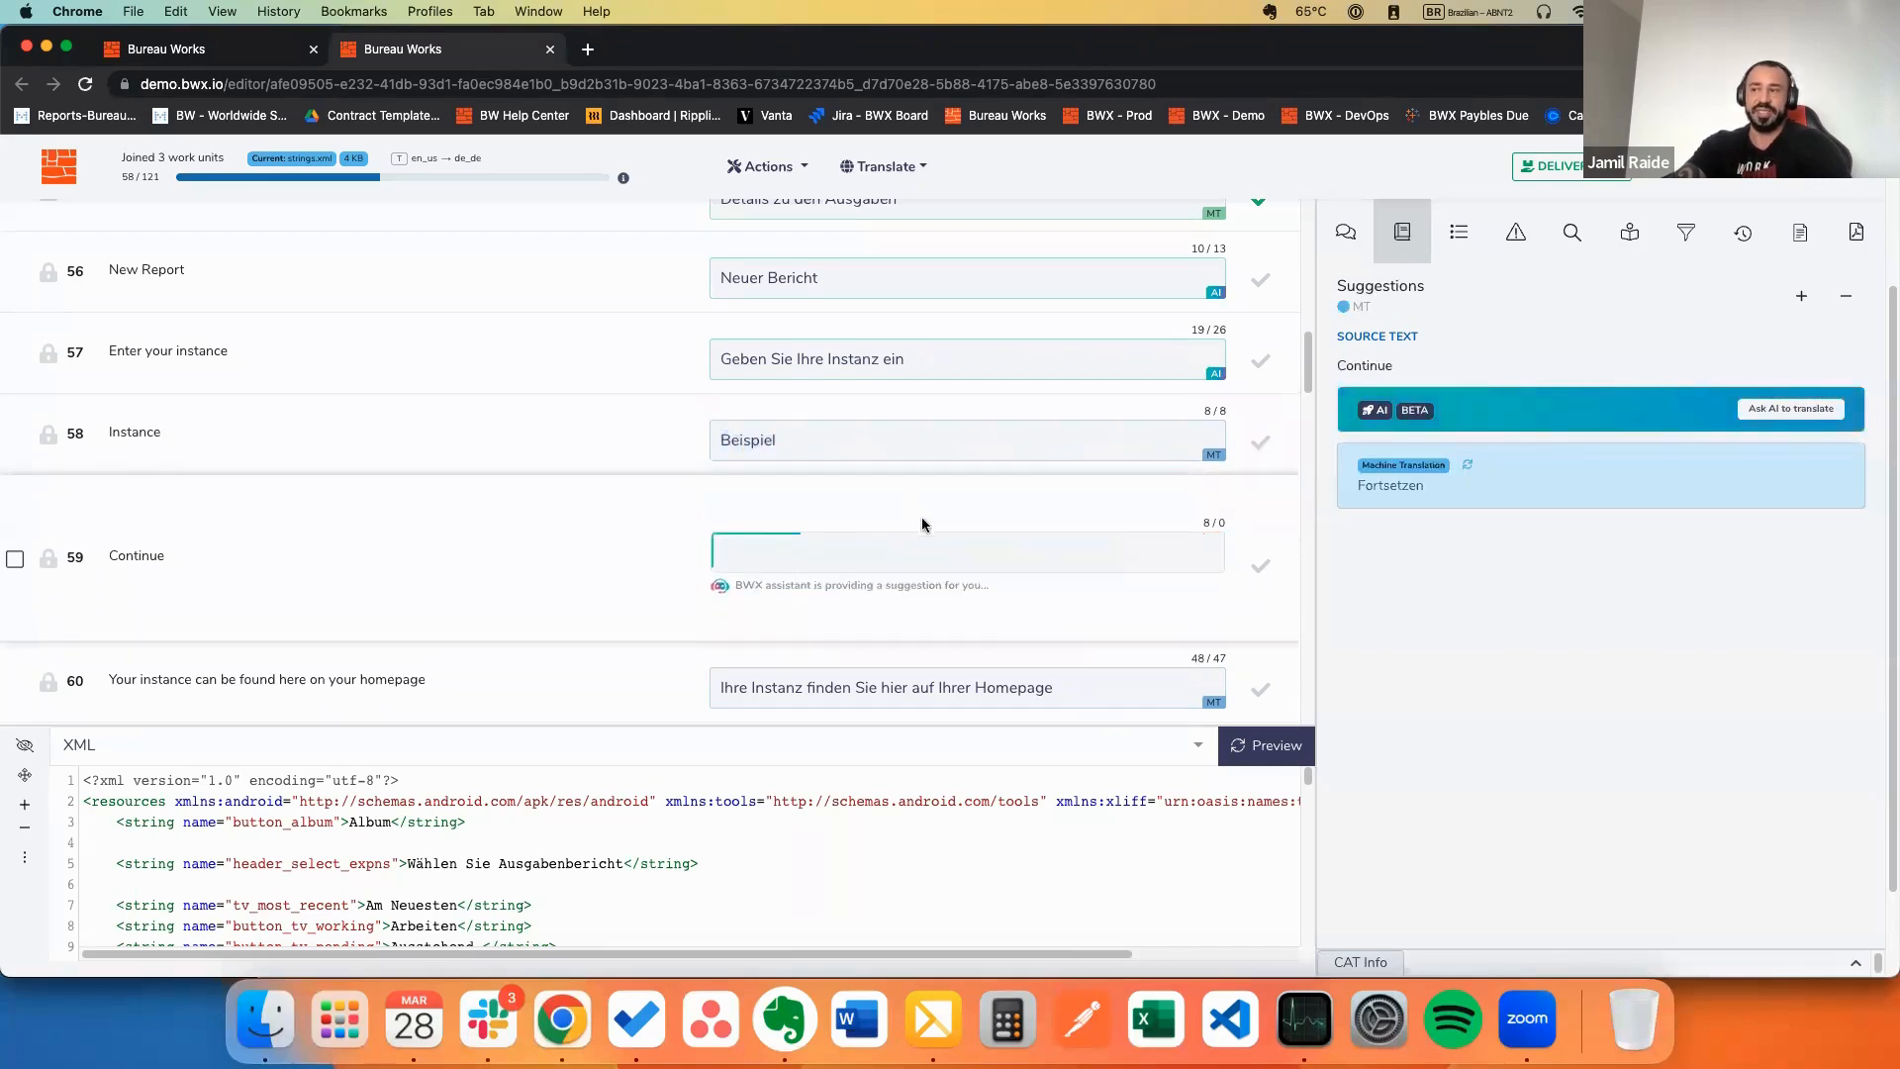
scroll(891, 545, "down", 2)
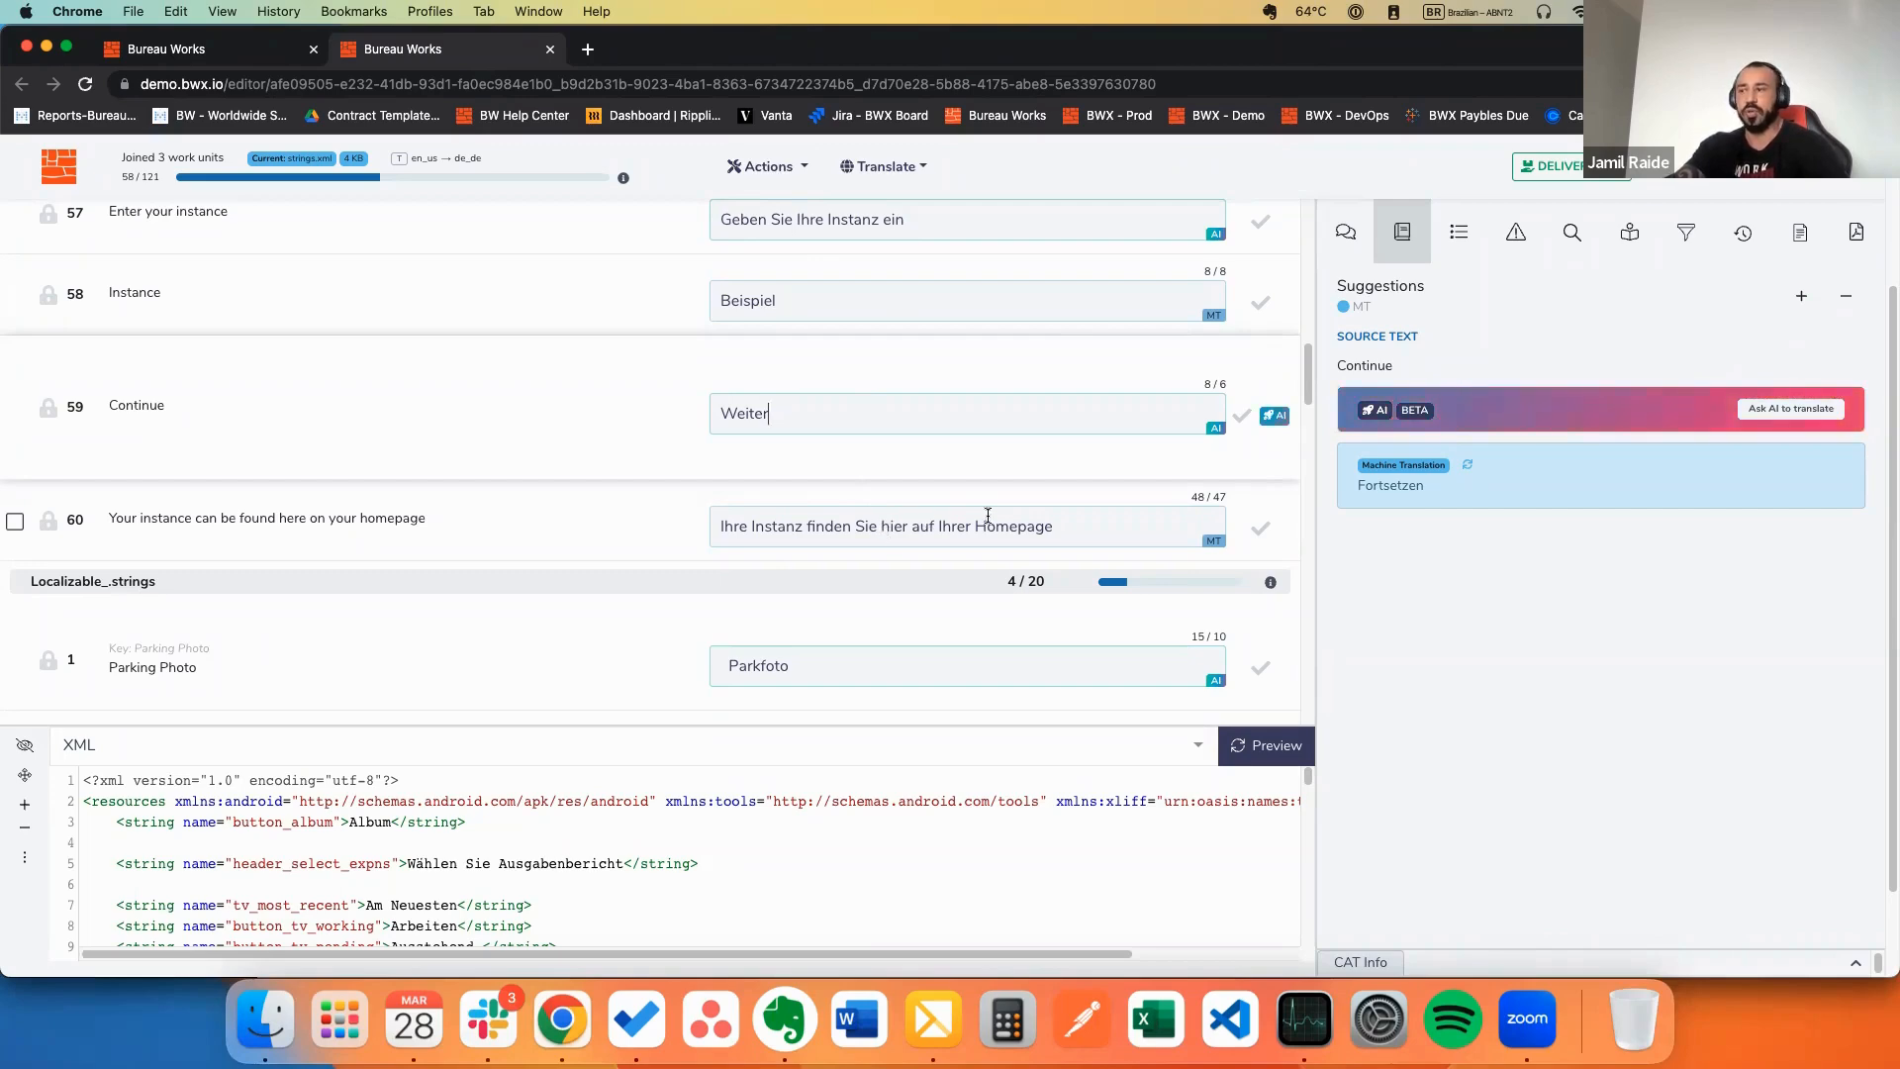
left_click(1047, 527)
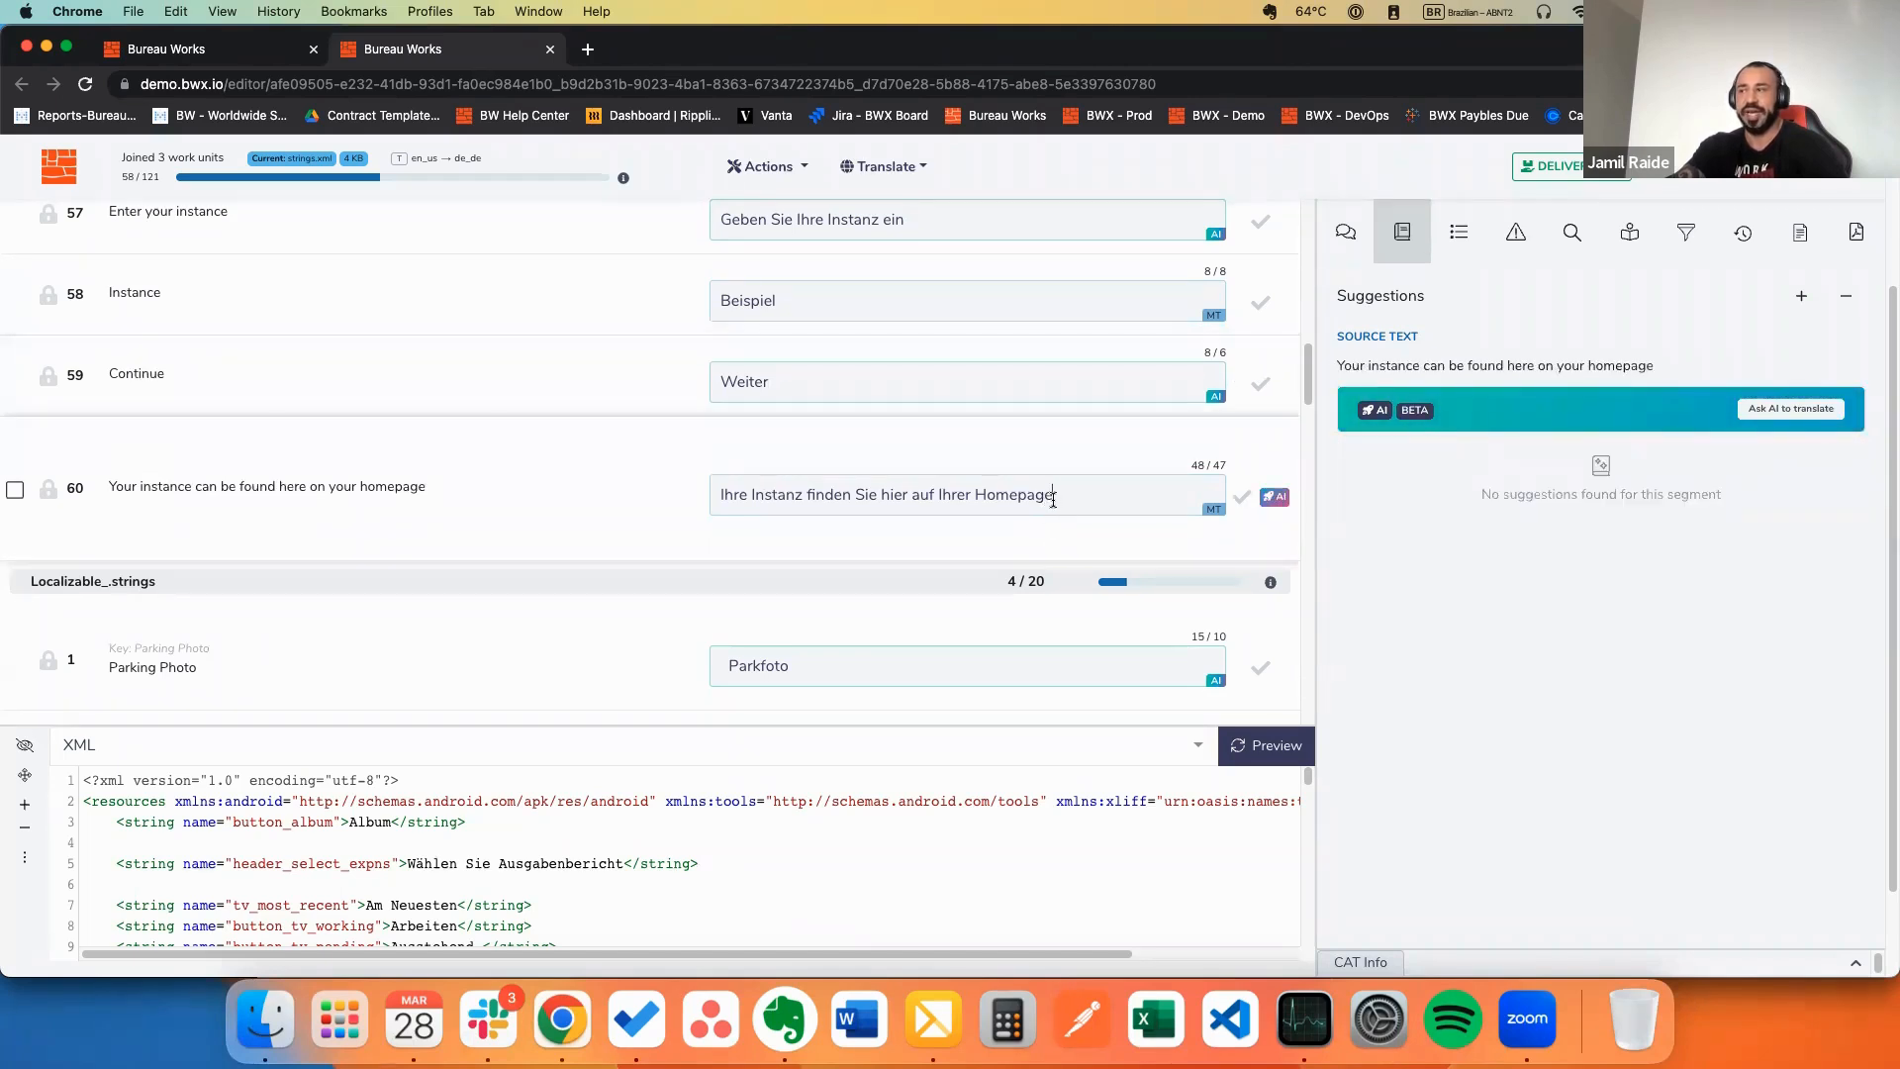
left_click(808, 384)
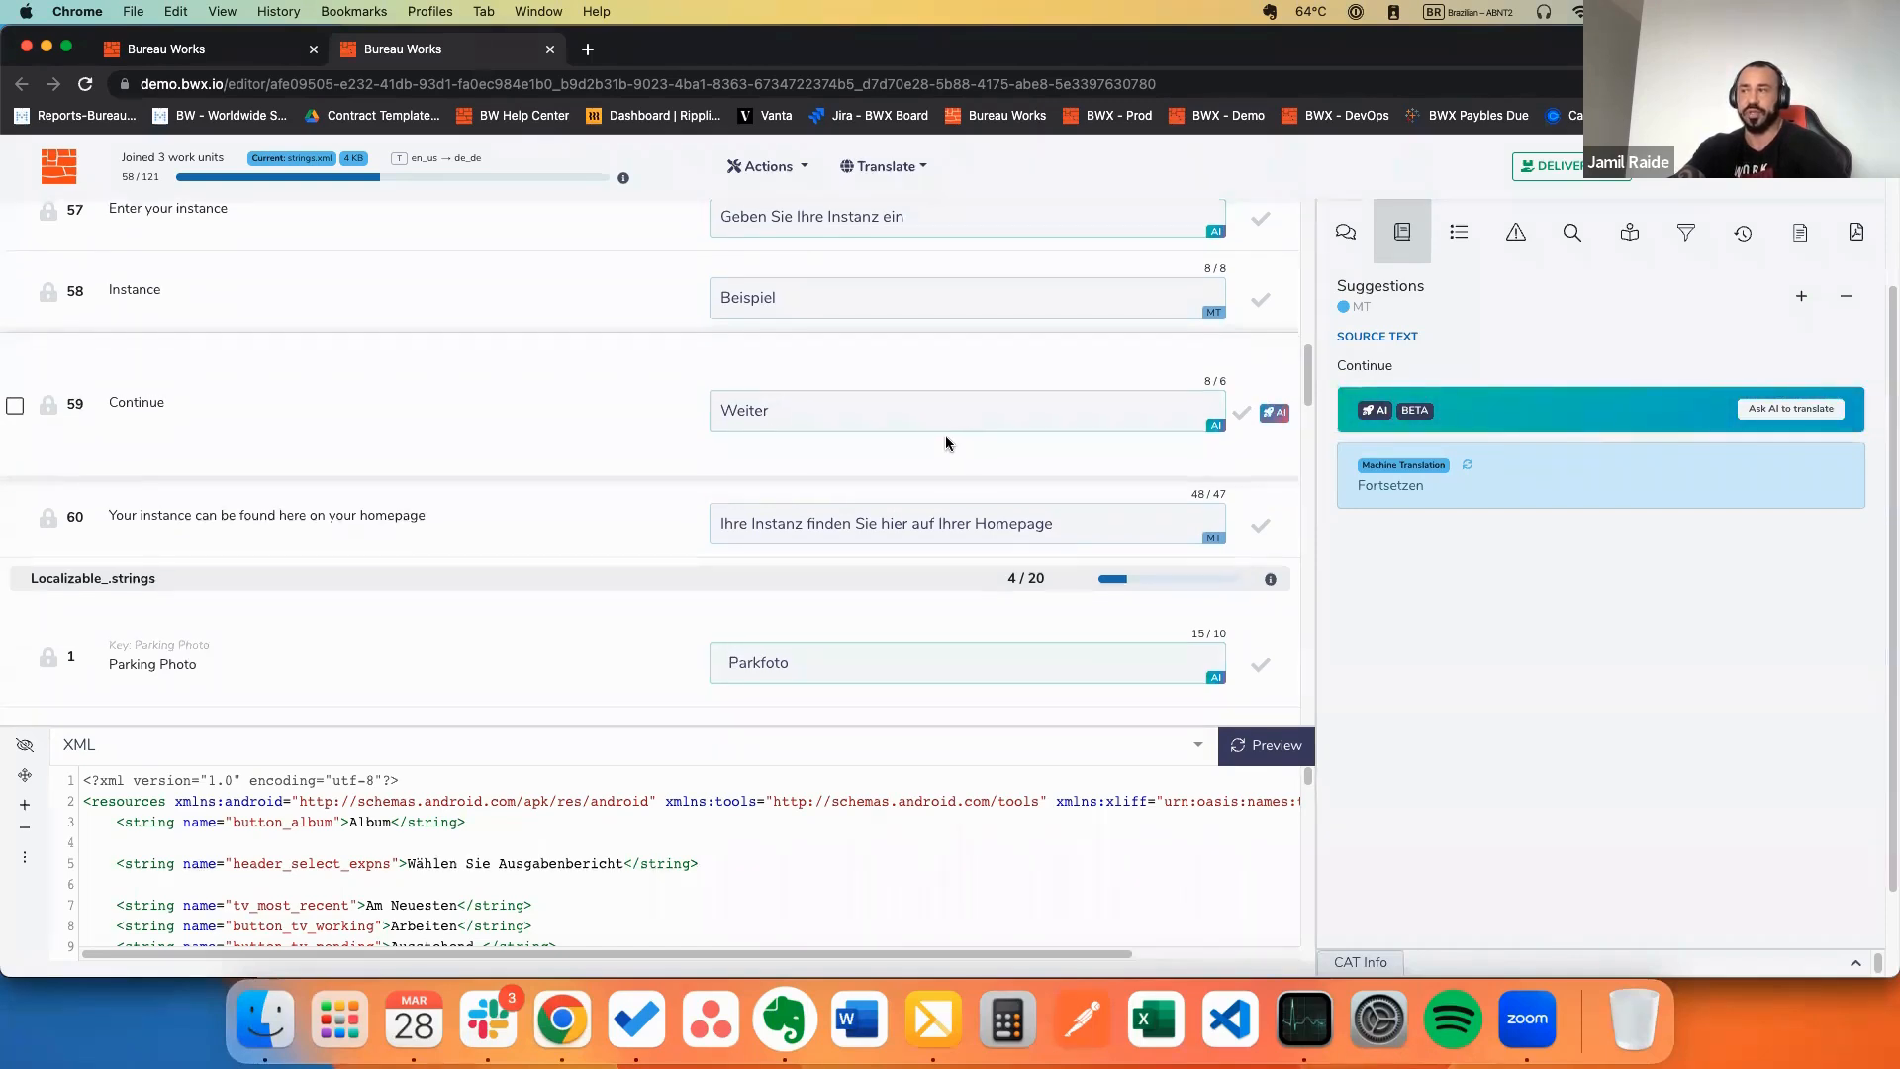
scroll(901, 466, "down", 2)
scroll(1019, 470, "down", 4)
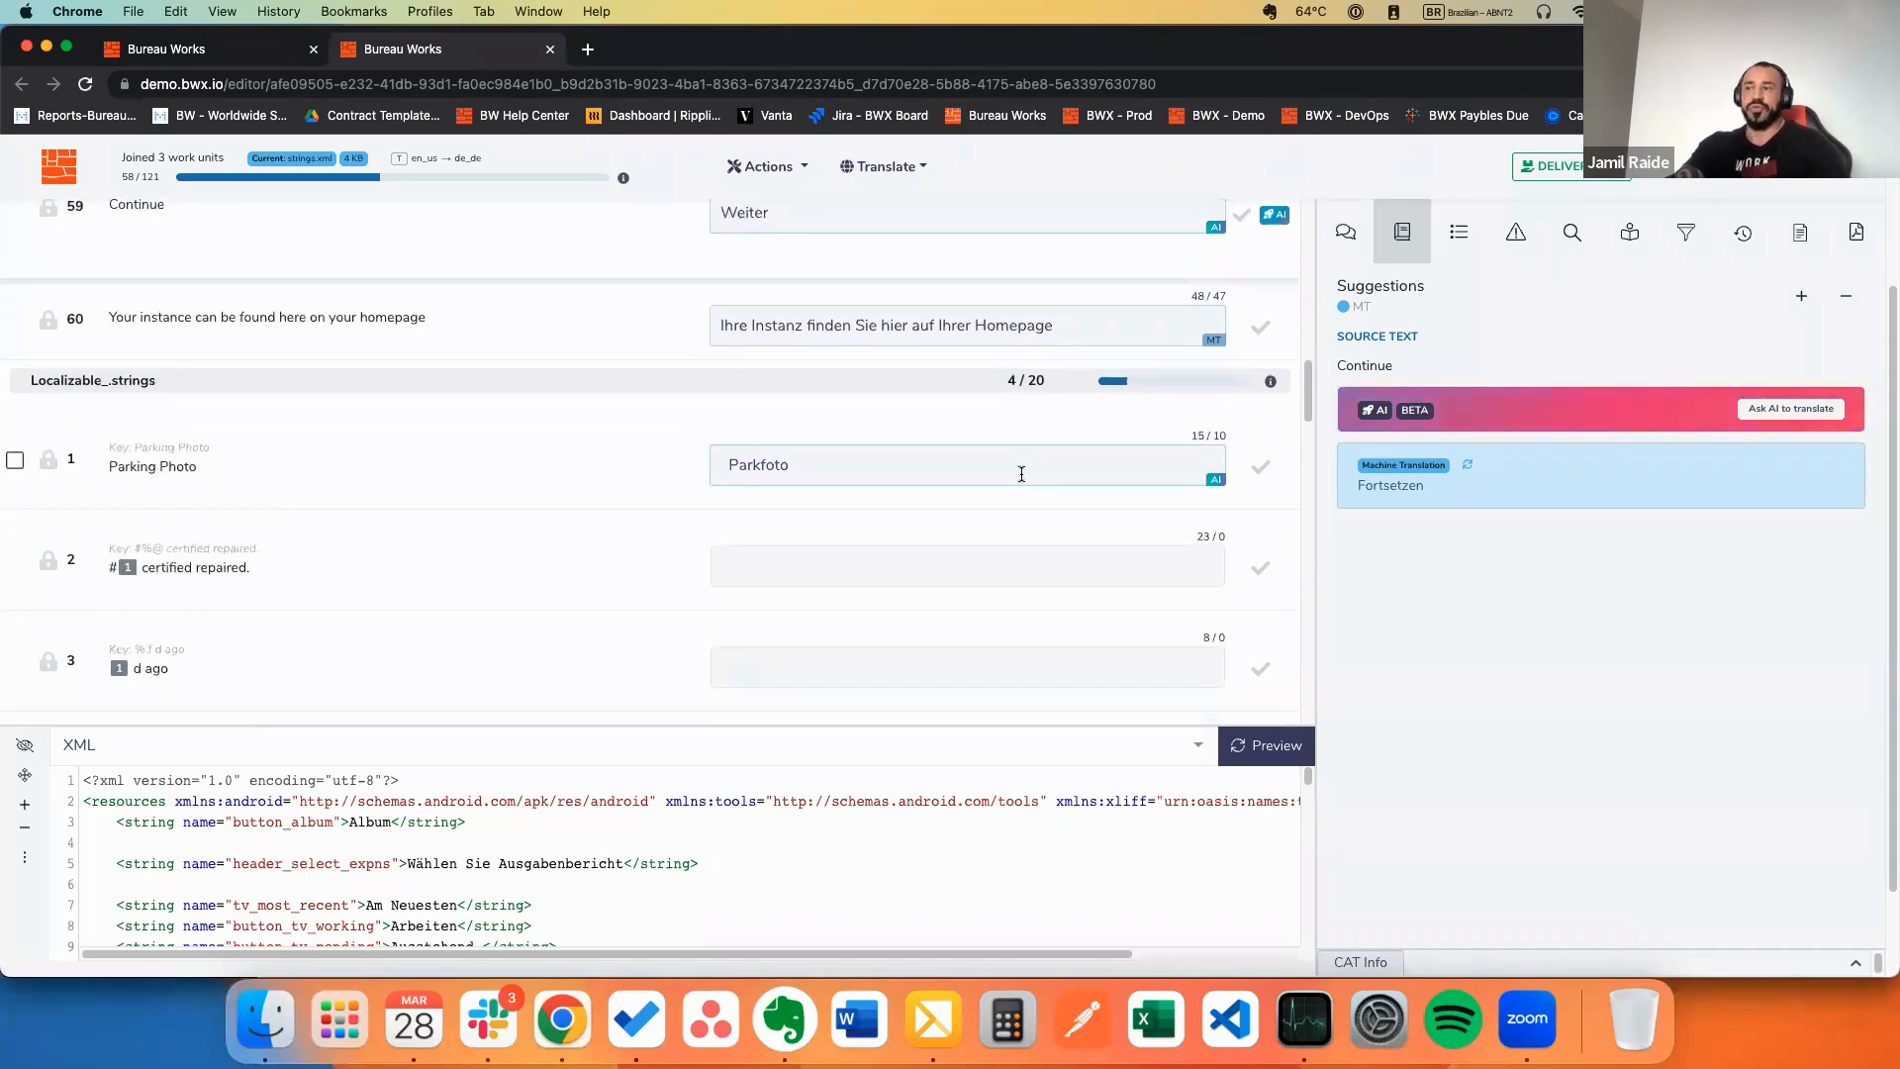
Step: Confirm segment 60 and Localizable strings segment 2, zertifiziert repariert
scroll(1019, 471, "up", 4)
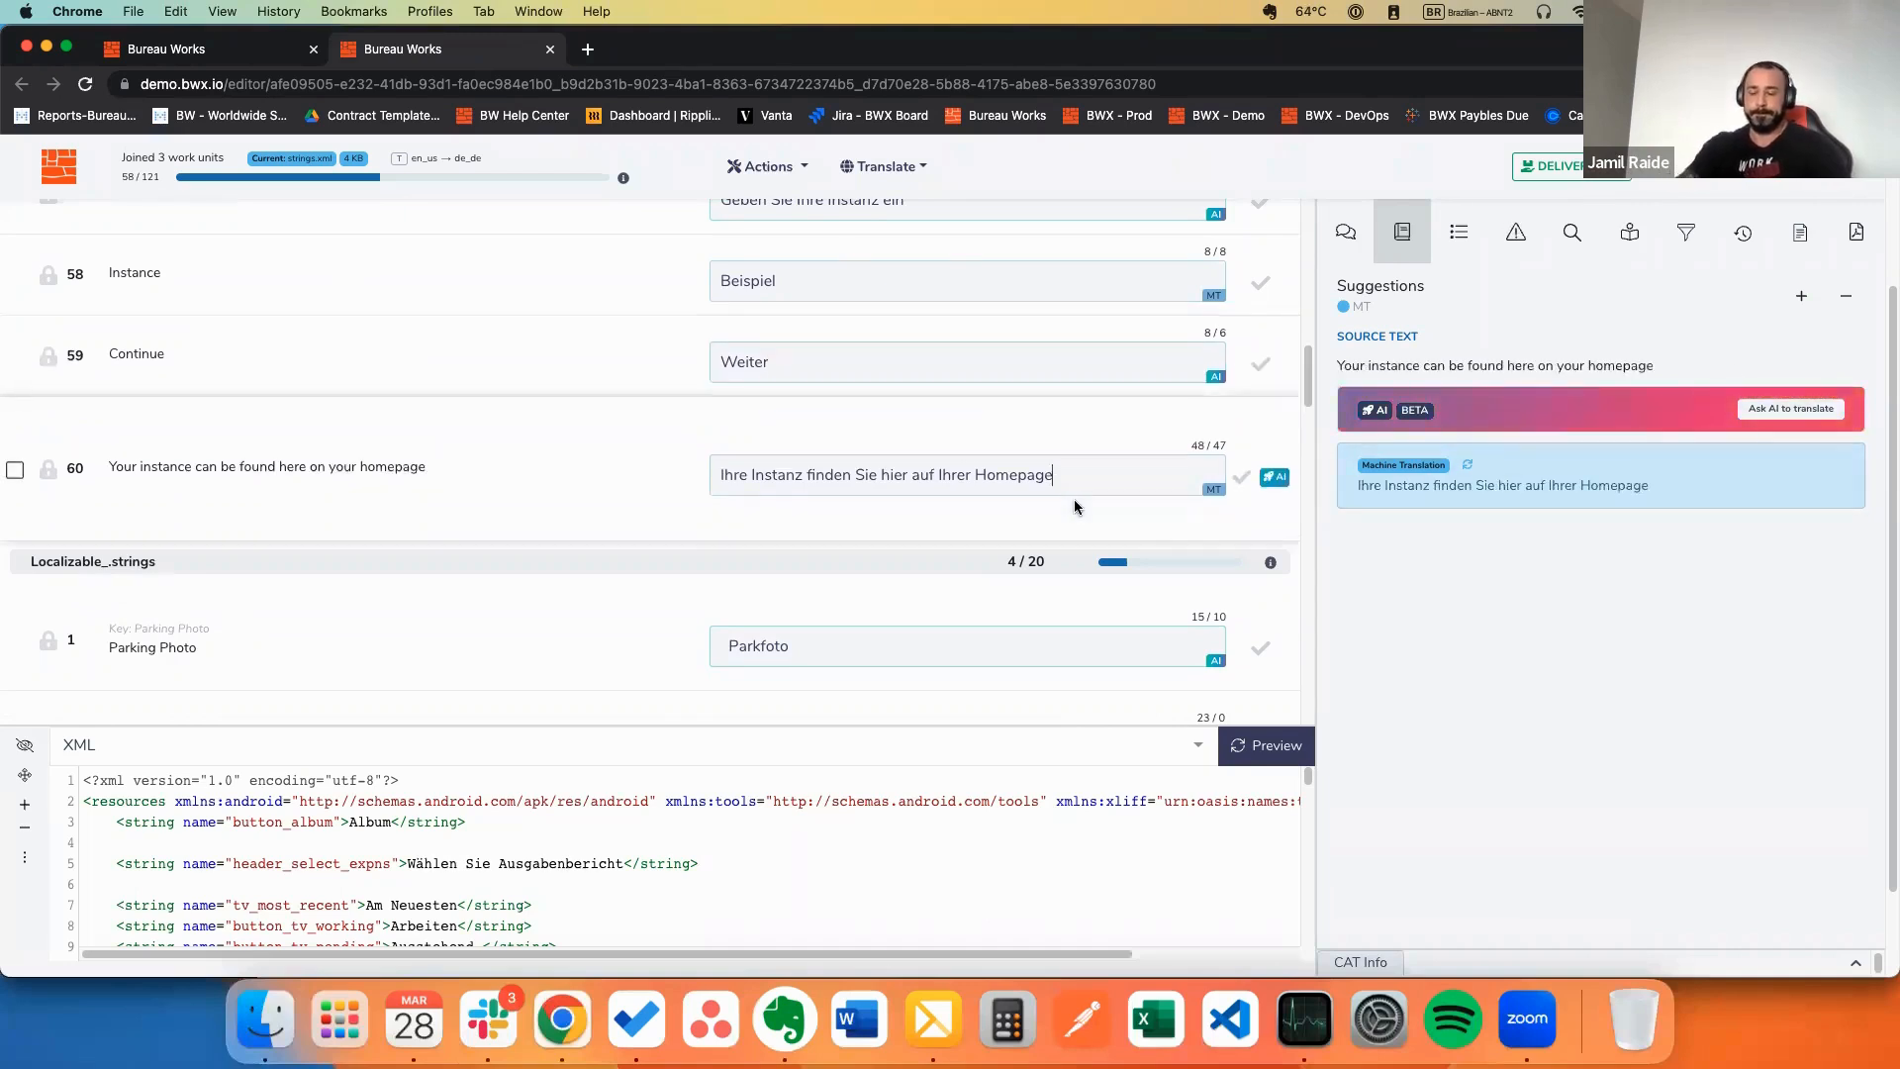
key("ctrl+Return")
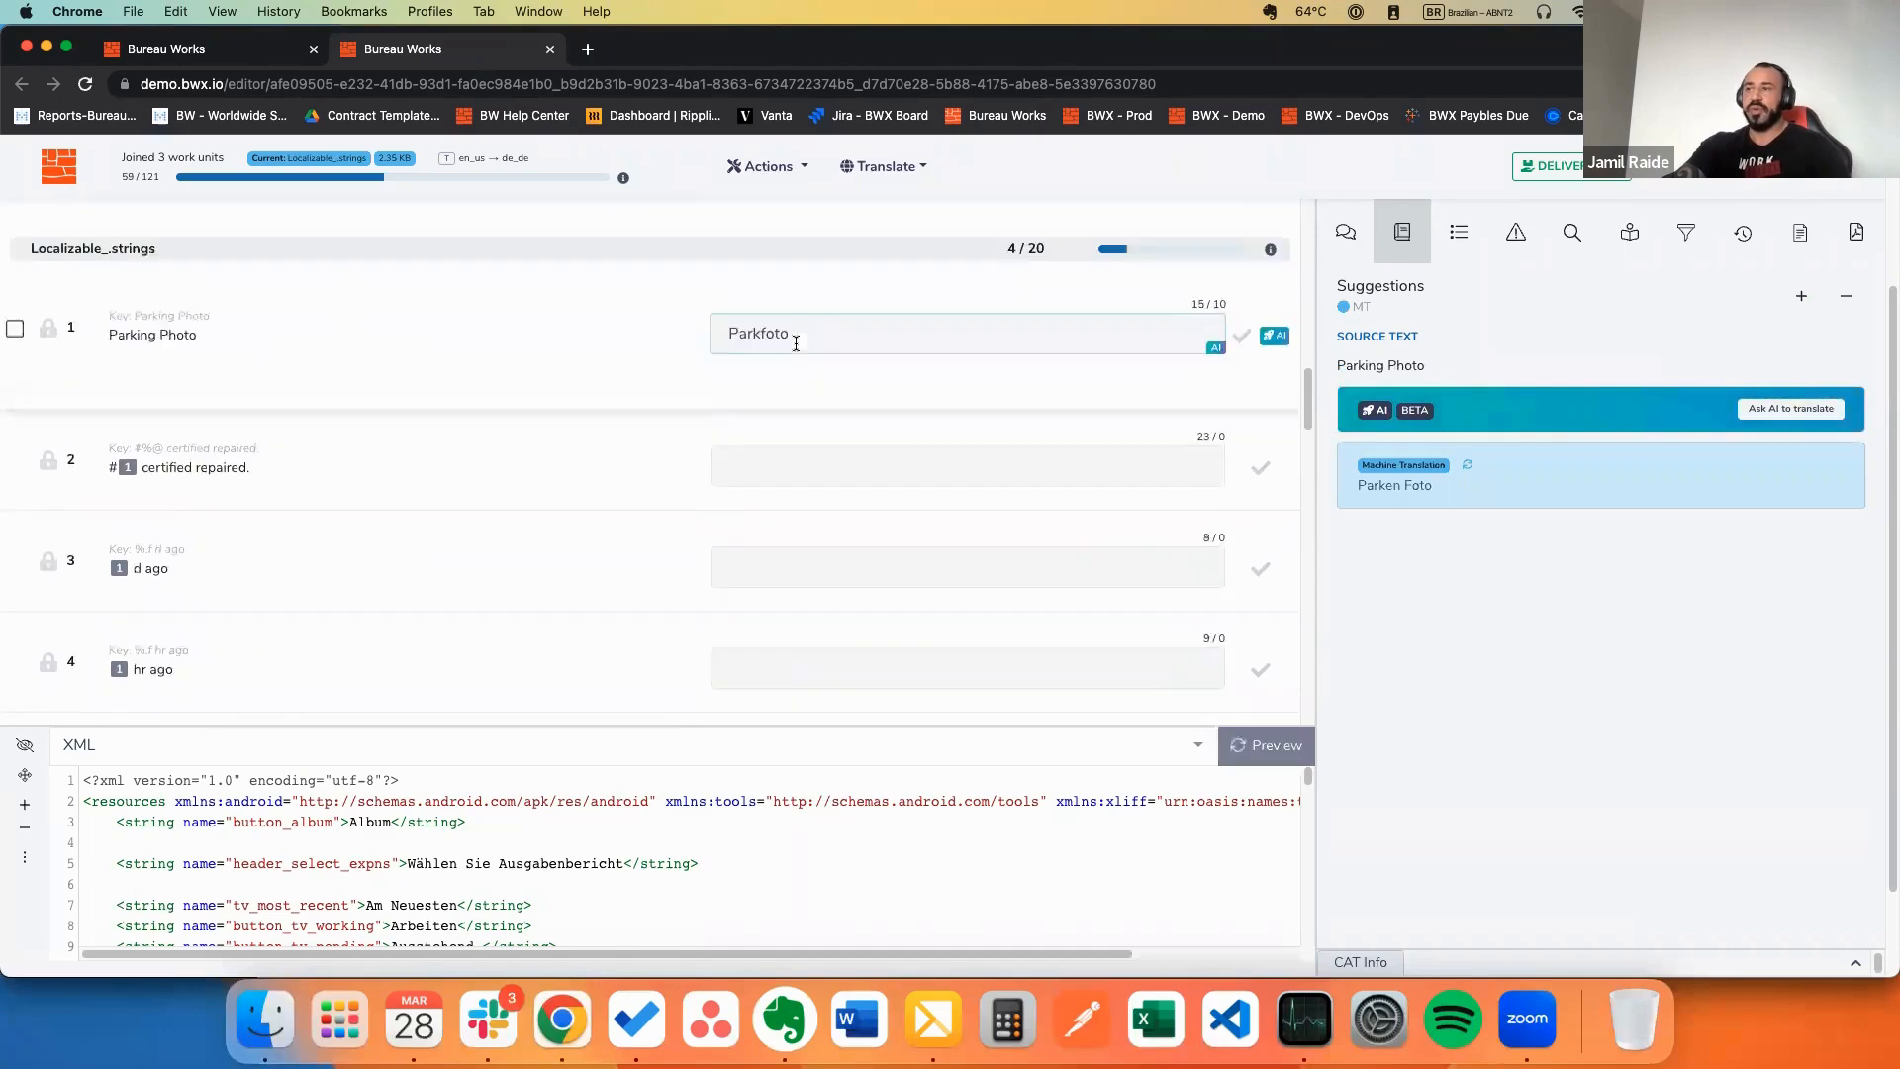
left_click(768, 354)
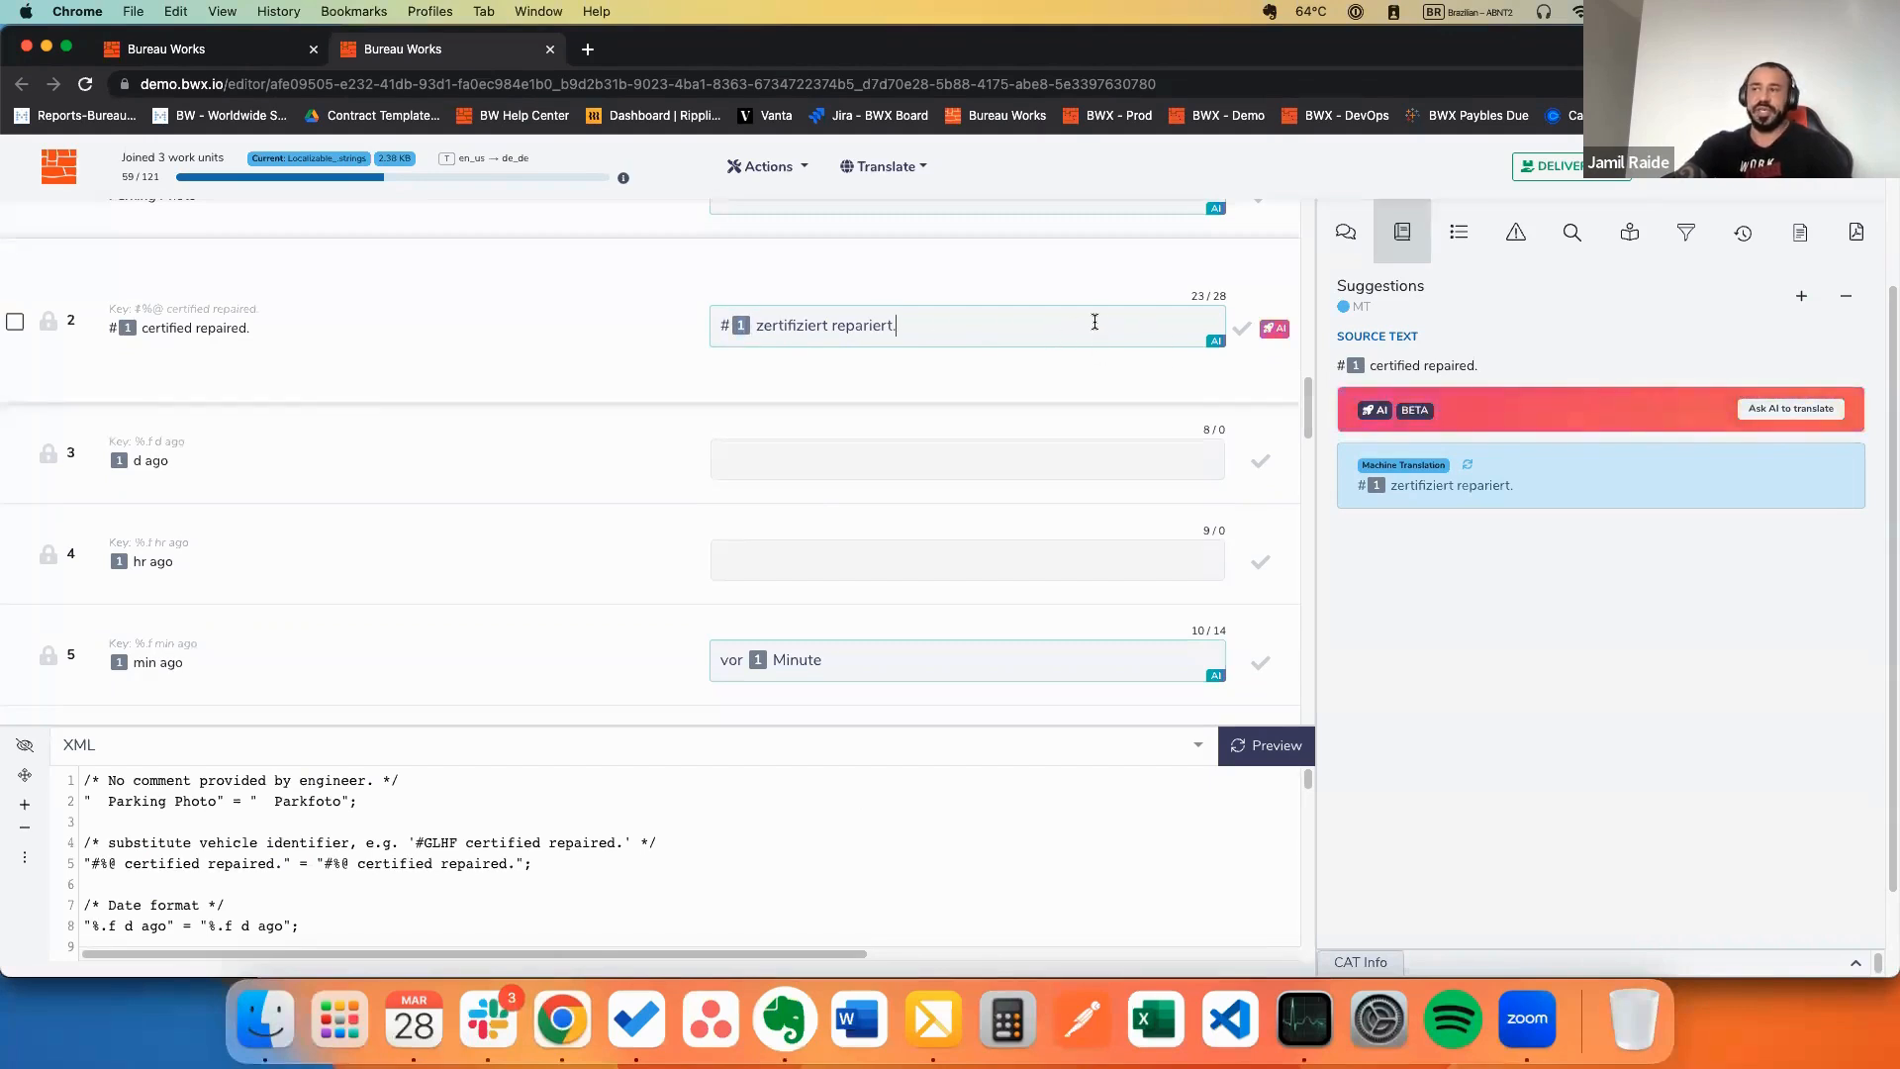
key("ctrl+Return")
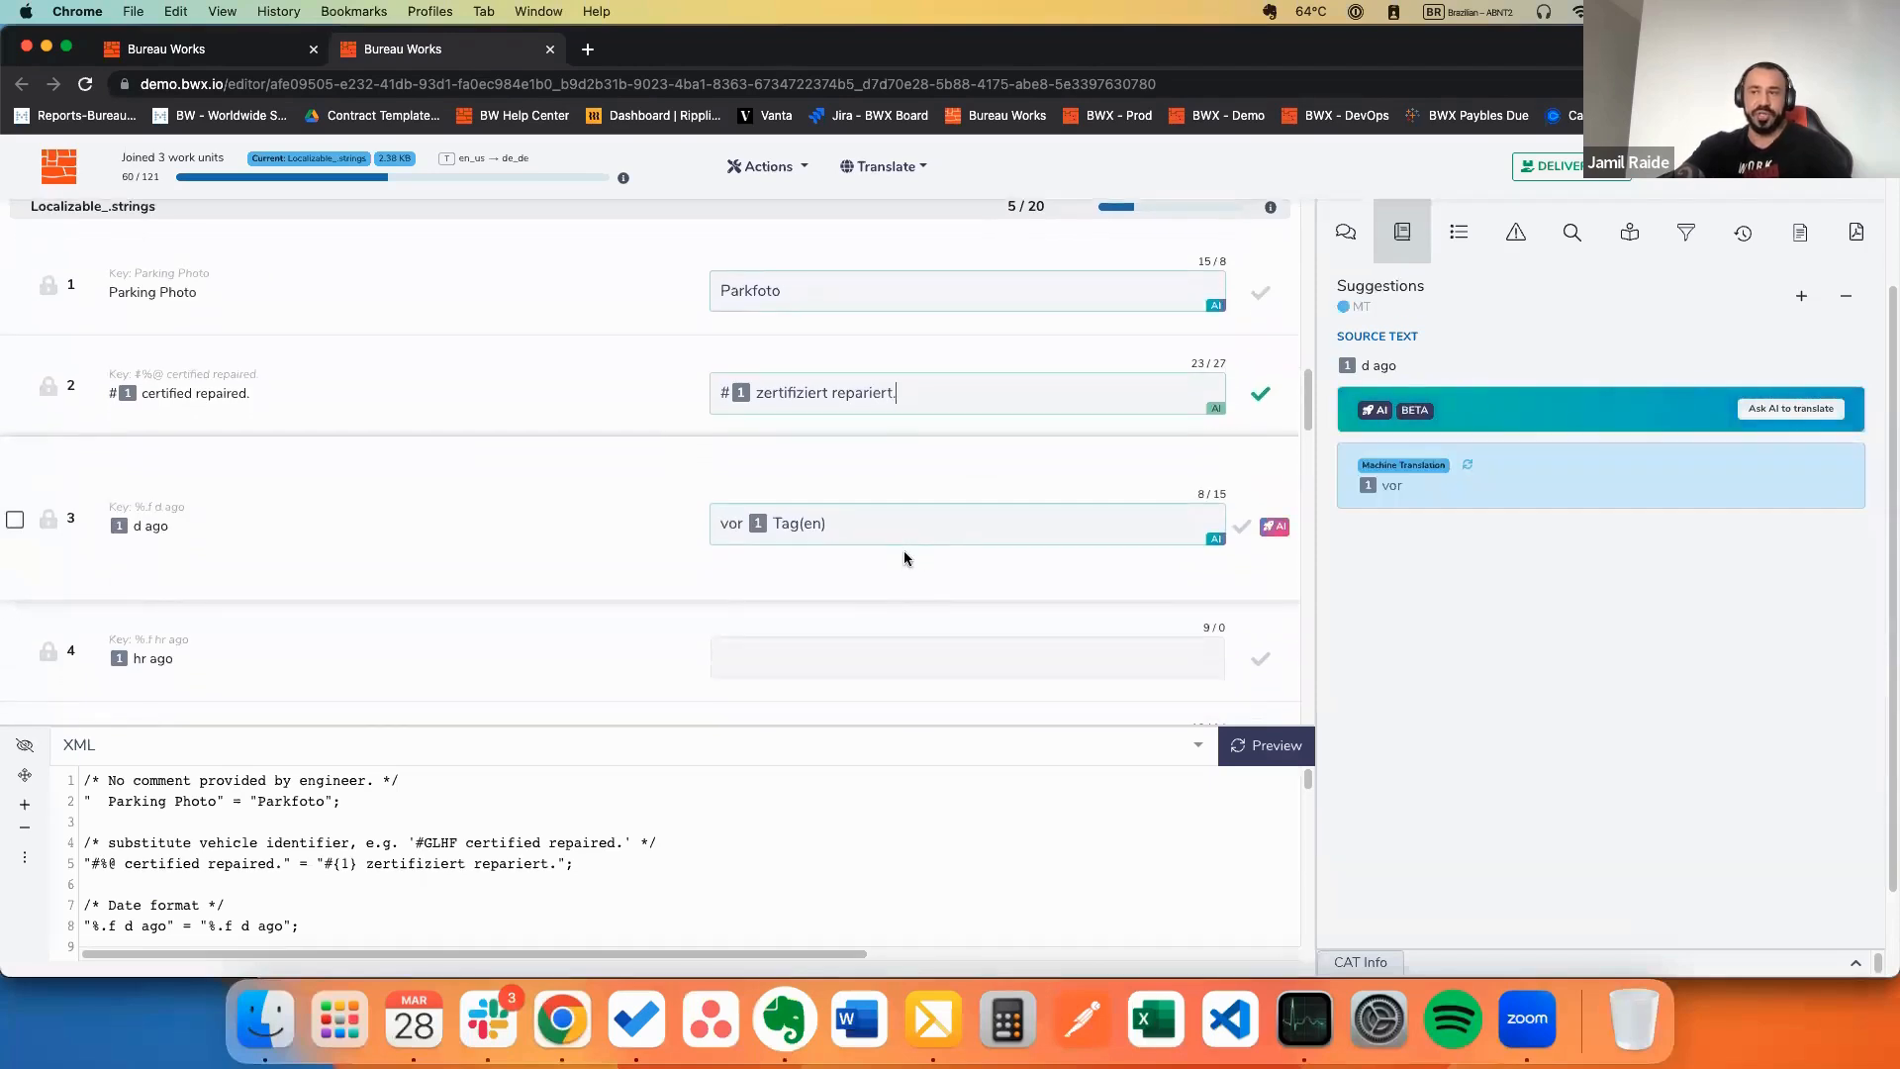
Step: Bring up segment 3 'd ago' and its suggestion for vor 1 Tag(en)
scroll(933, 535, "down", 1)
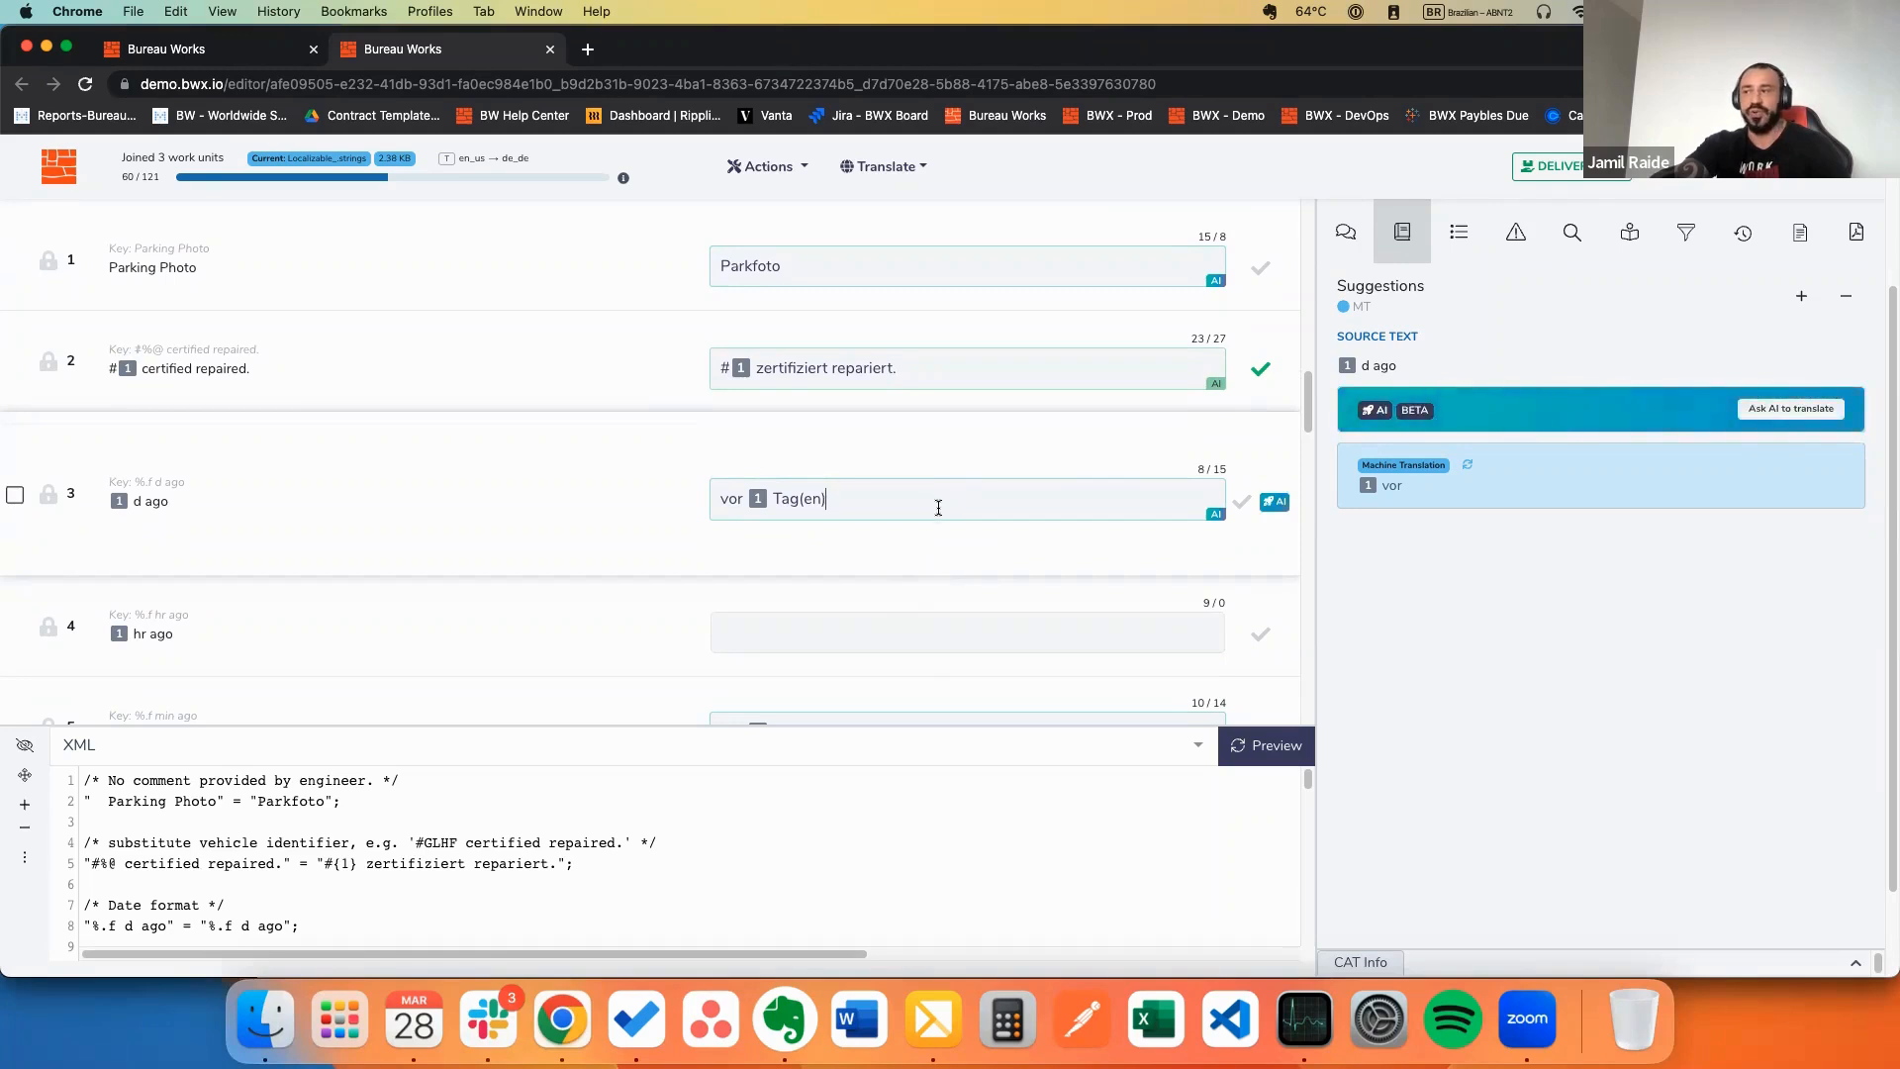
scroll(938, 507, "down", 5)
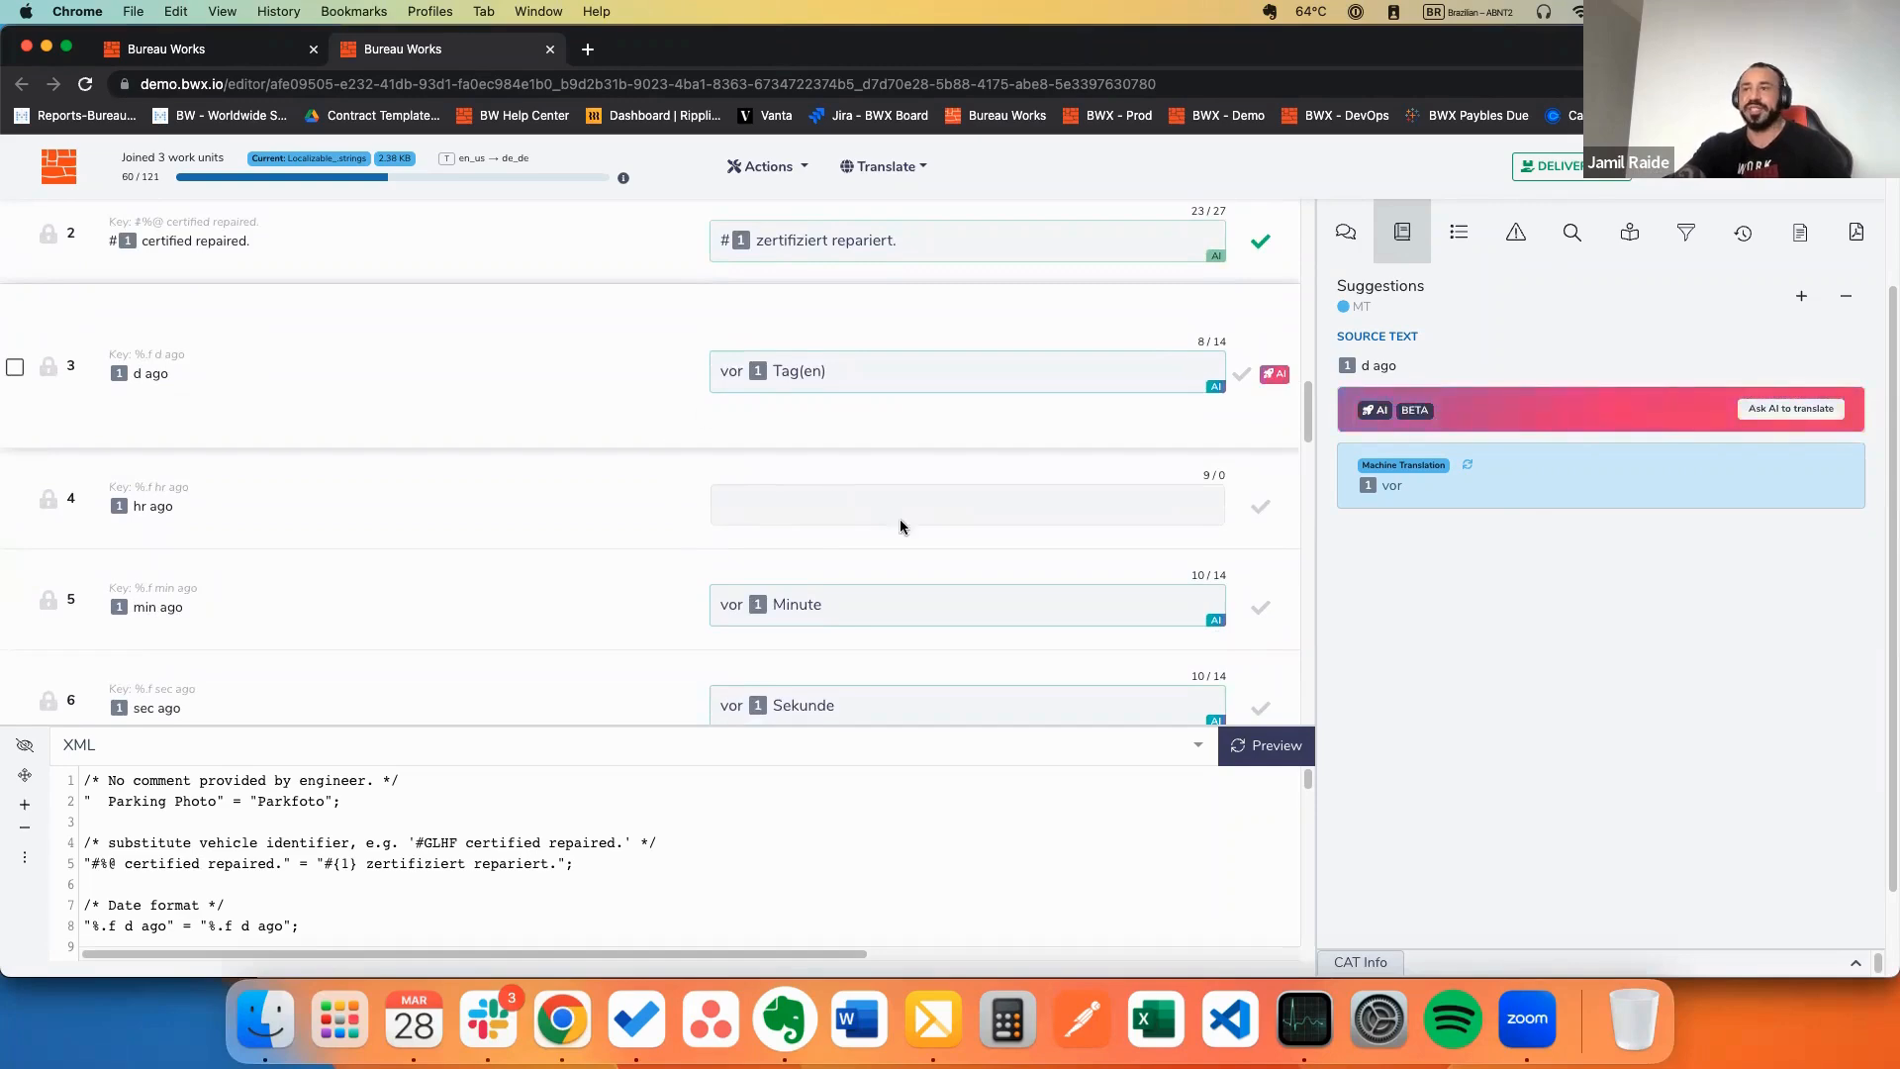
scroll(846, 552, "down", 4)
scroll(885, 522, "up", 7)
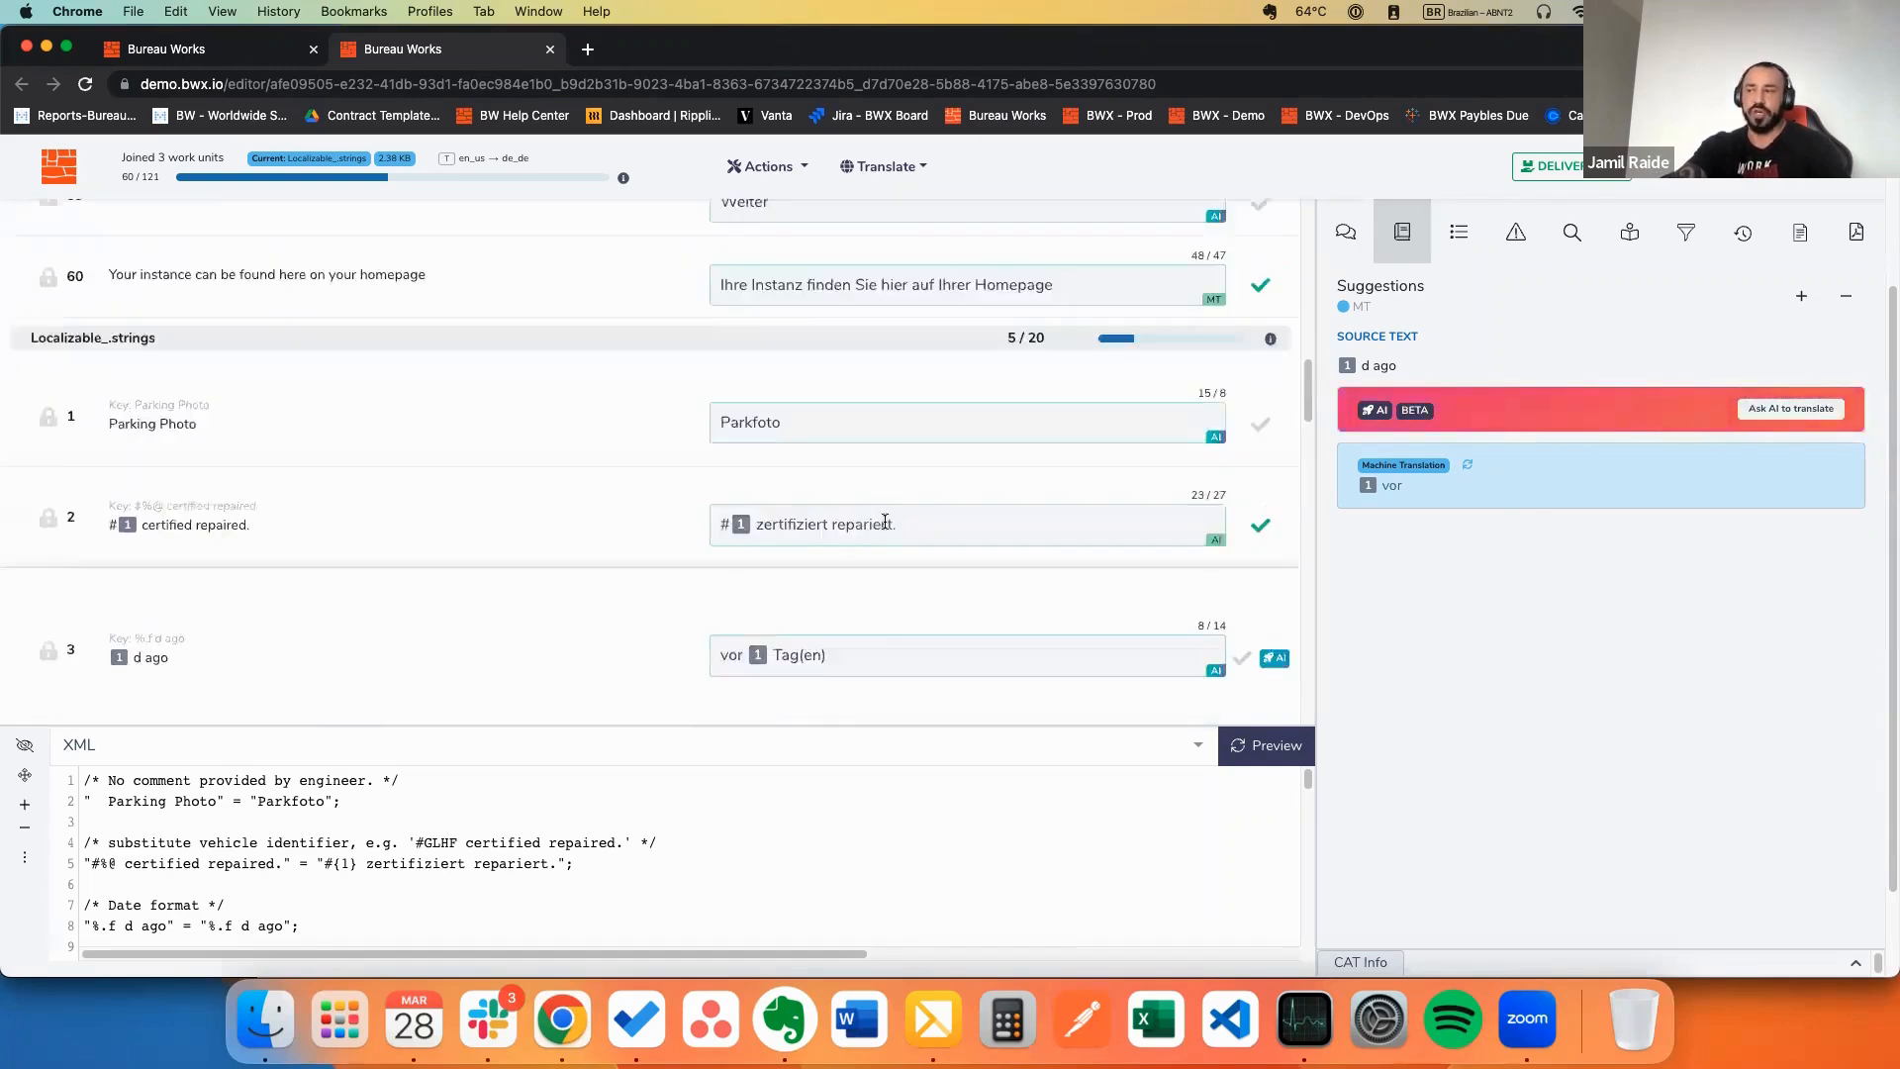
scroll(885, 522, "down", 5)
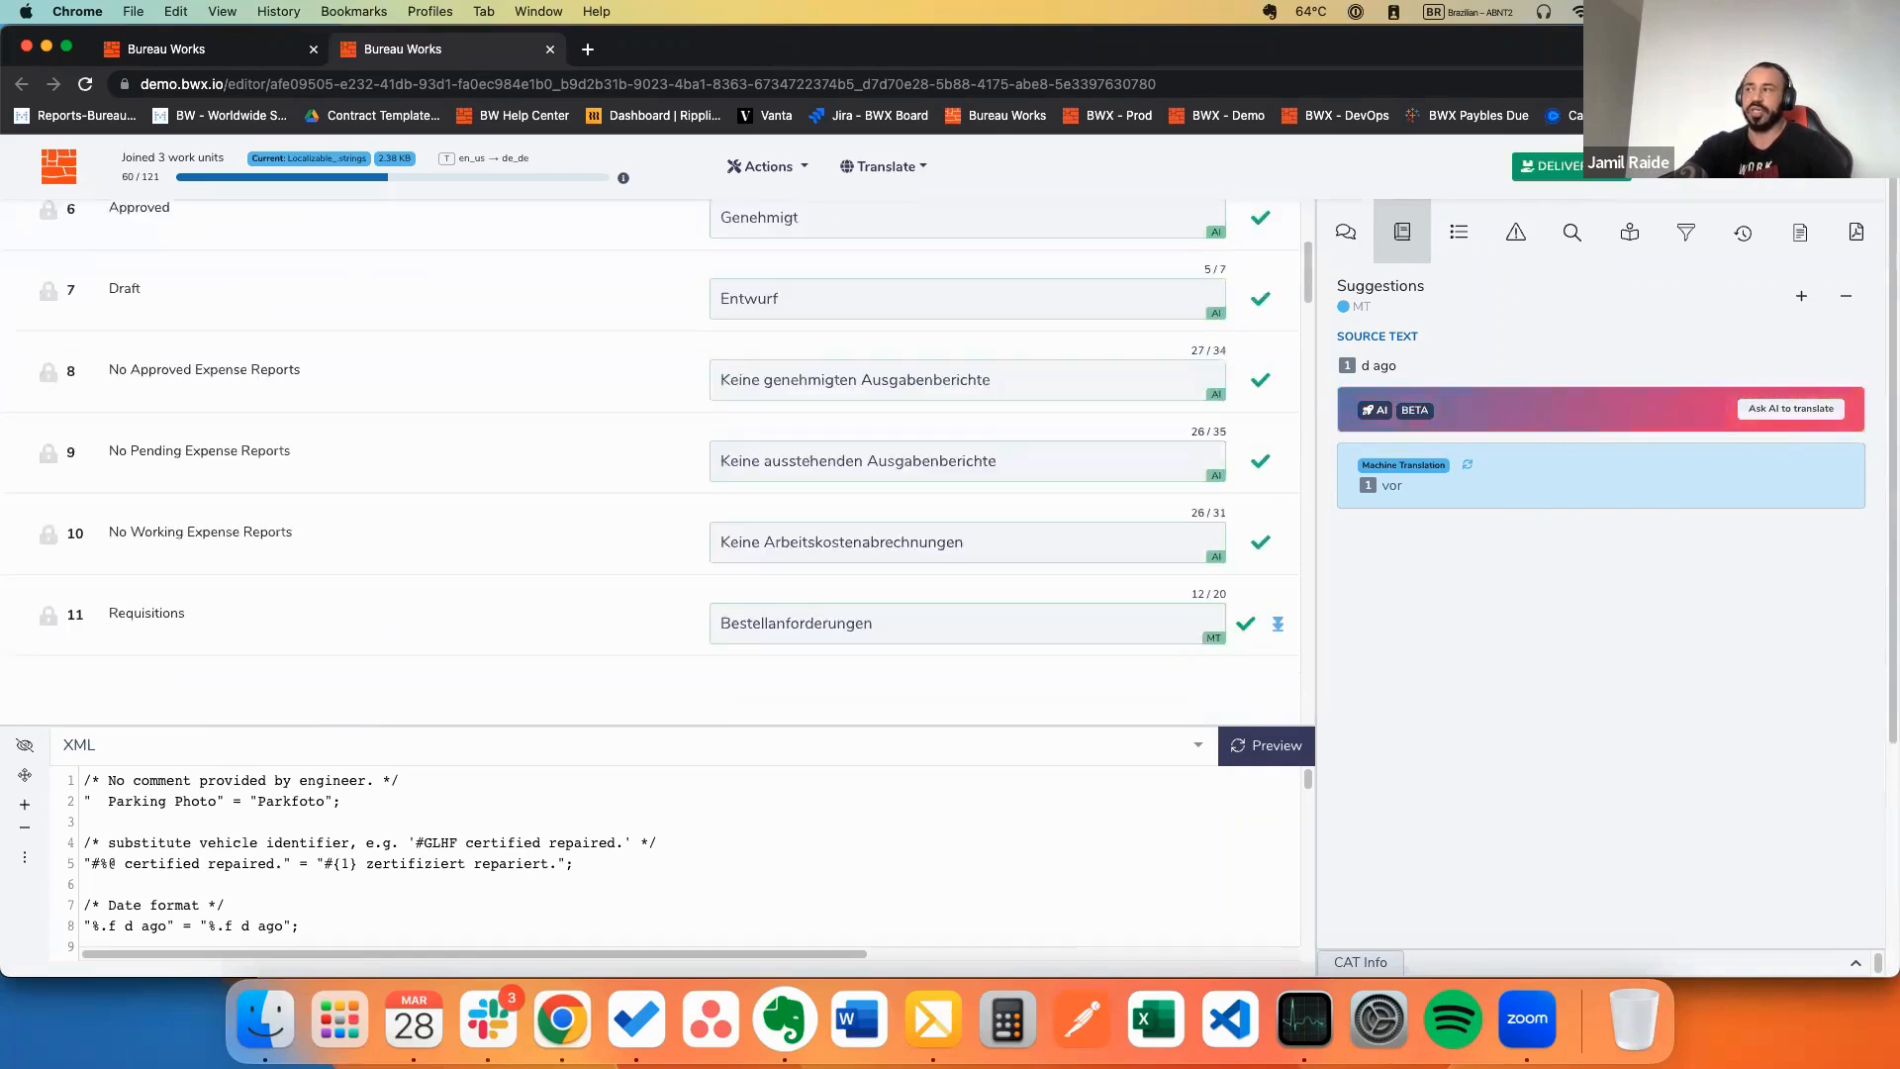
scroll(1019, 284, "up", 5)
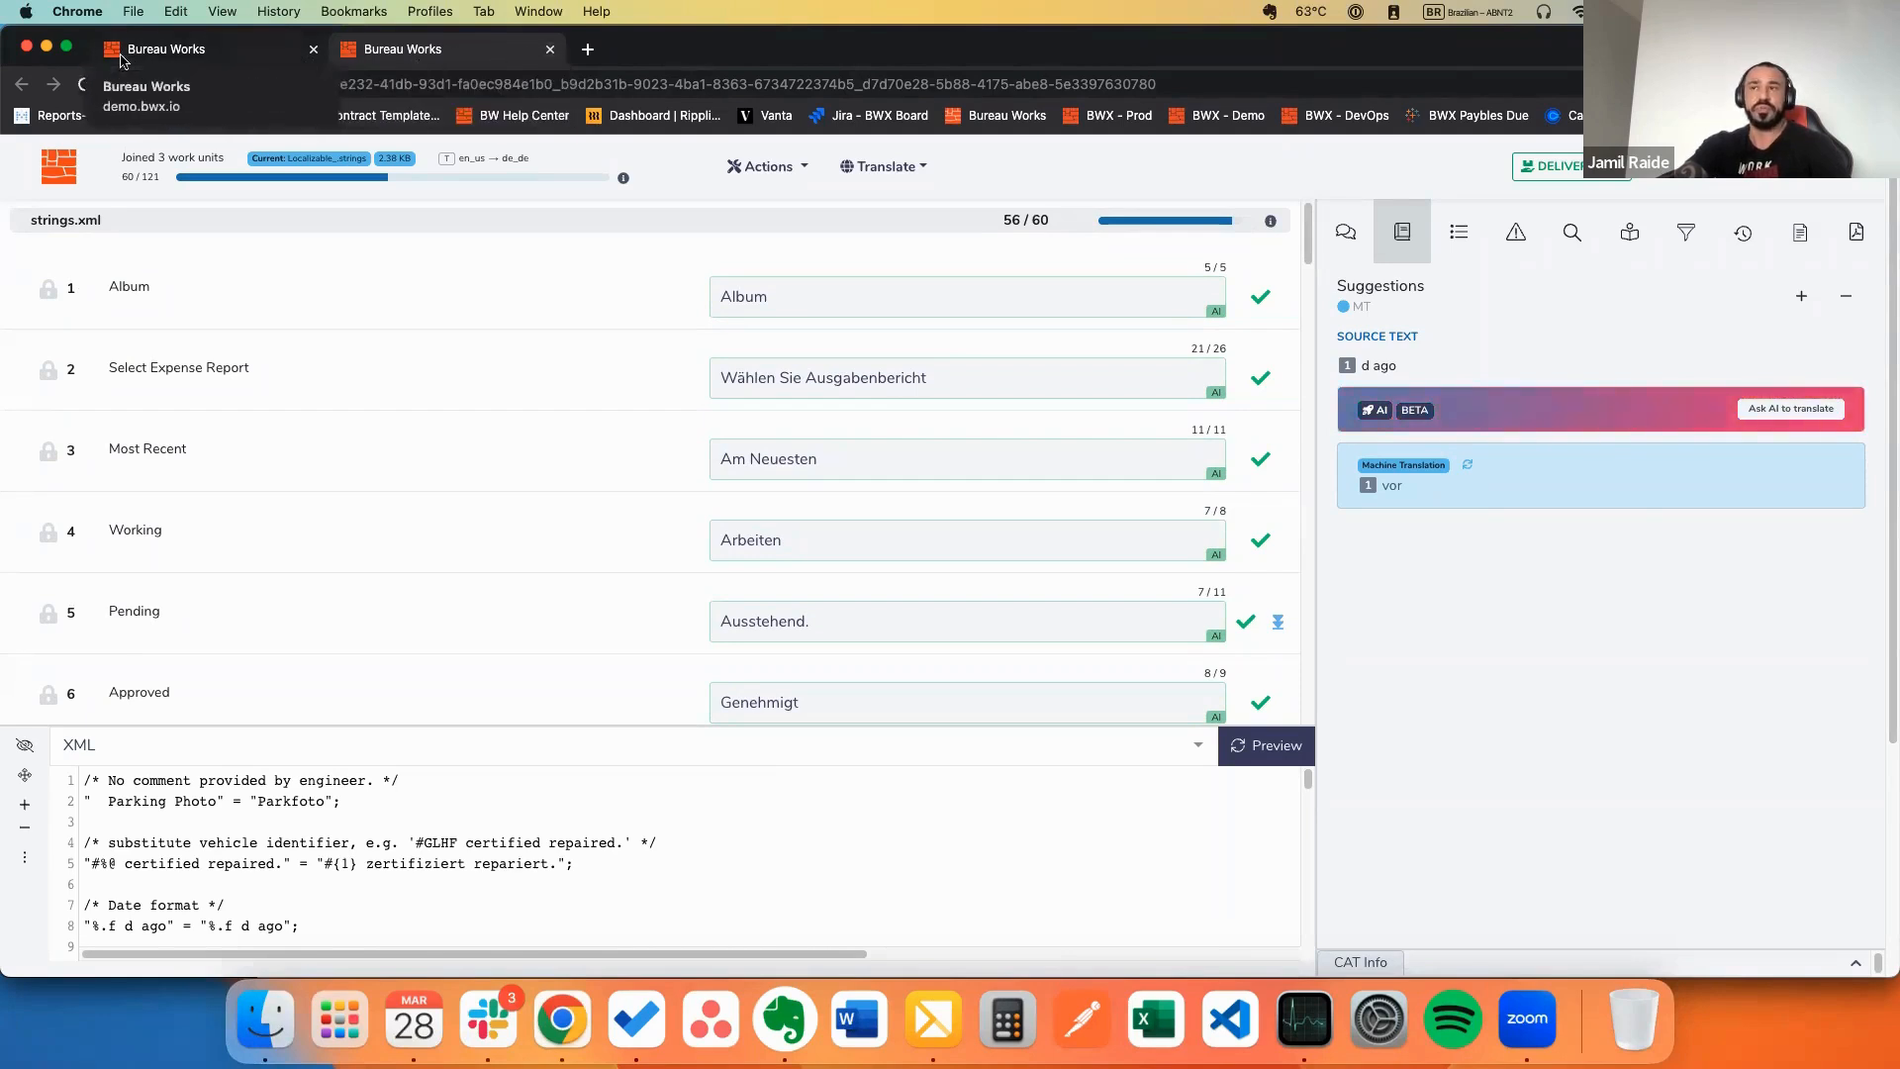
Step: Copy the reviewer user's impersonation link via Actions > Impersonate user for the incognito window
left_click(47, 46)
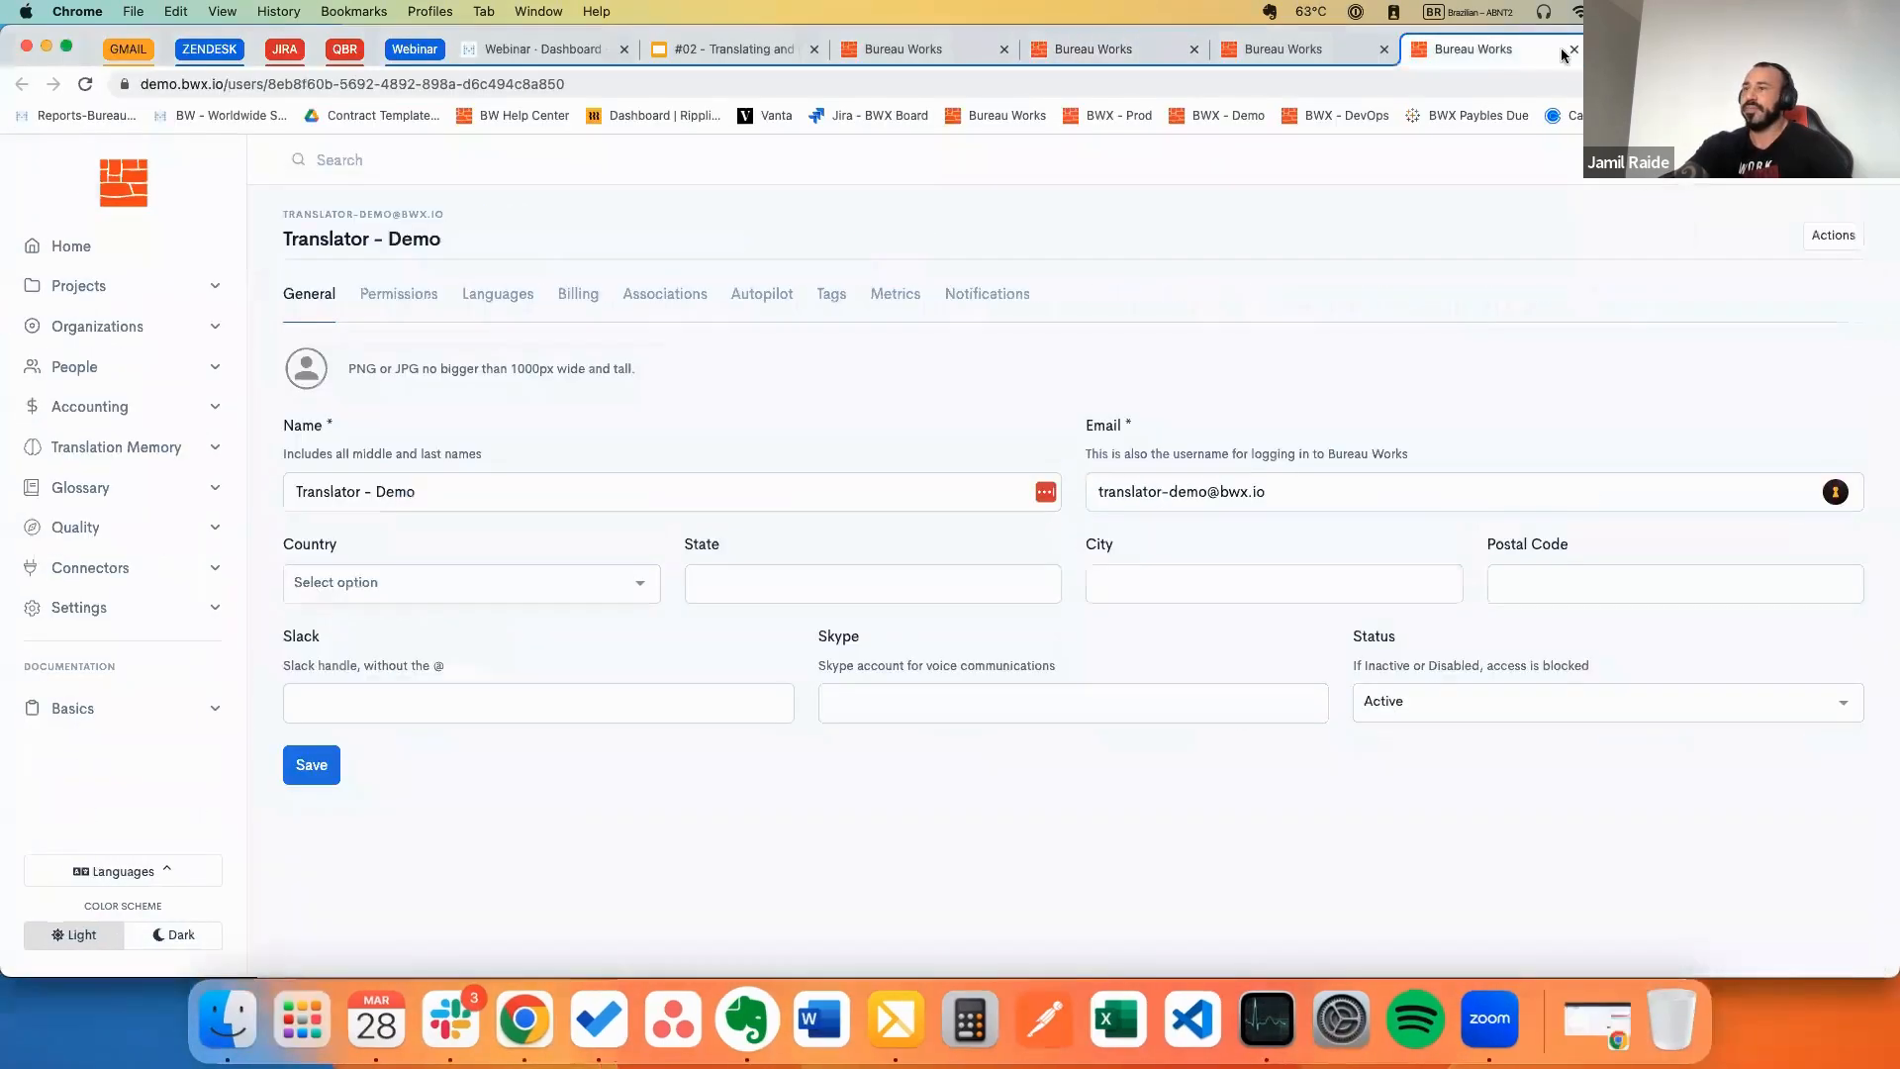
left_click(1574, 50)
left_click(1830, 245)
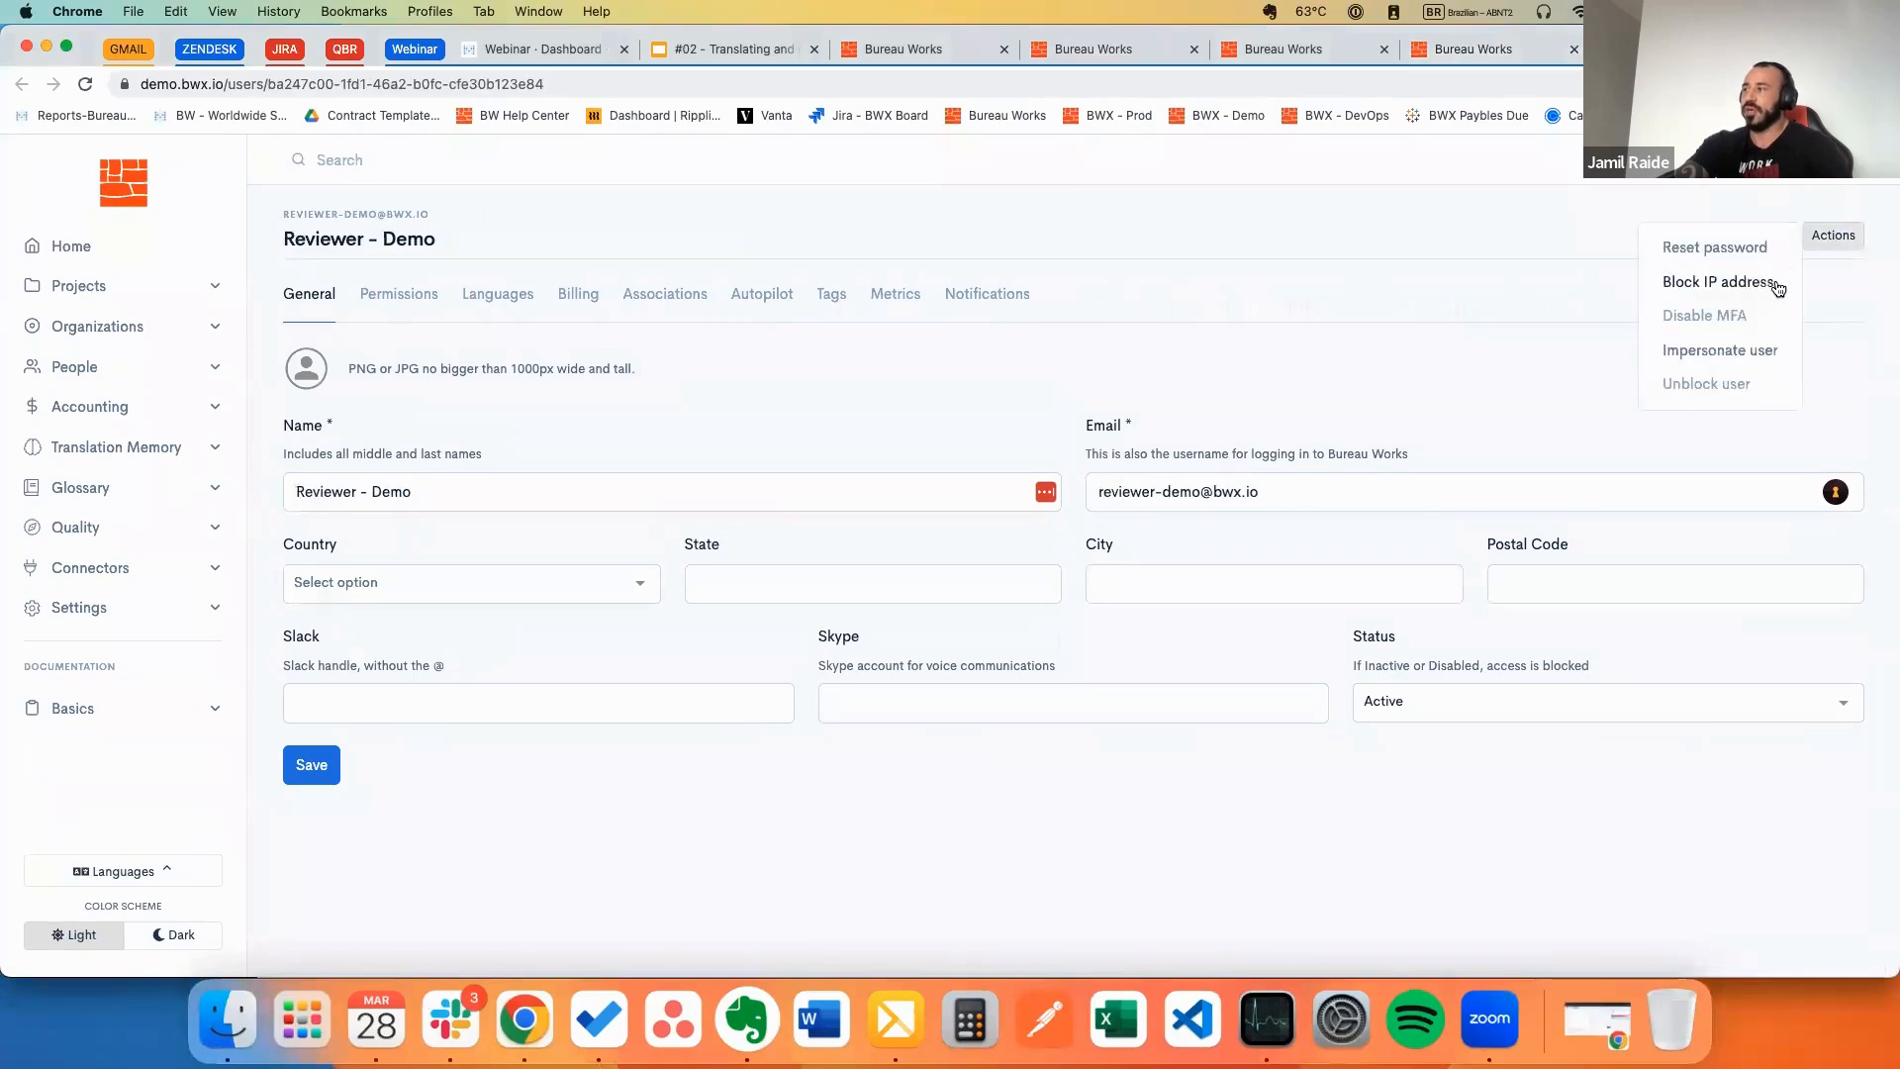
left_click(1720, 342)
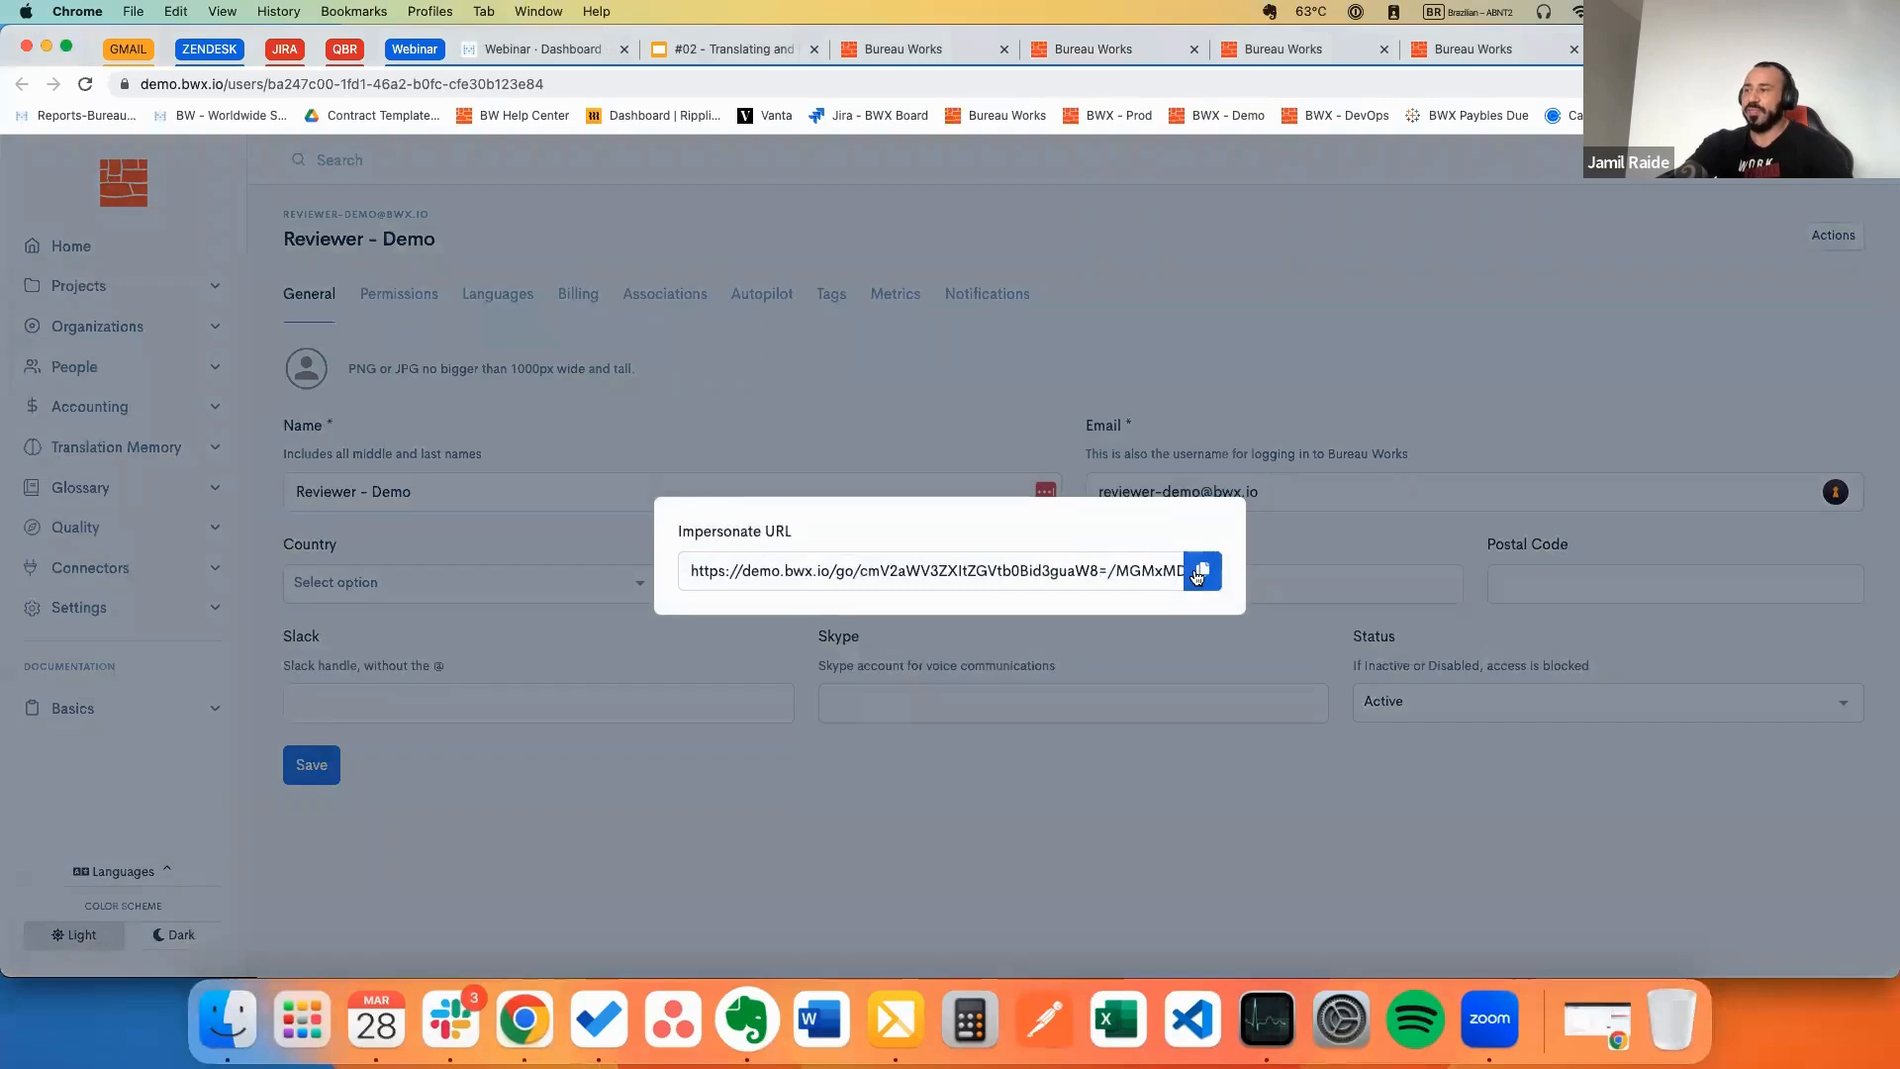
left_click(1201, 570)
left_click(1608, 1035)
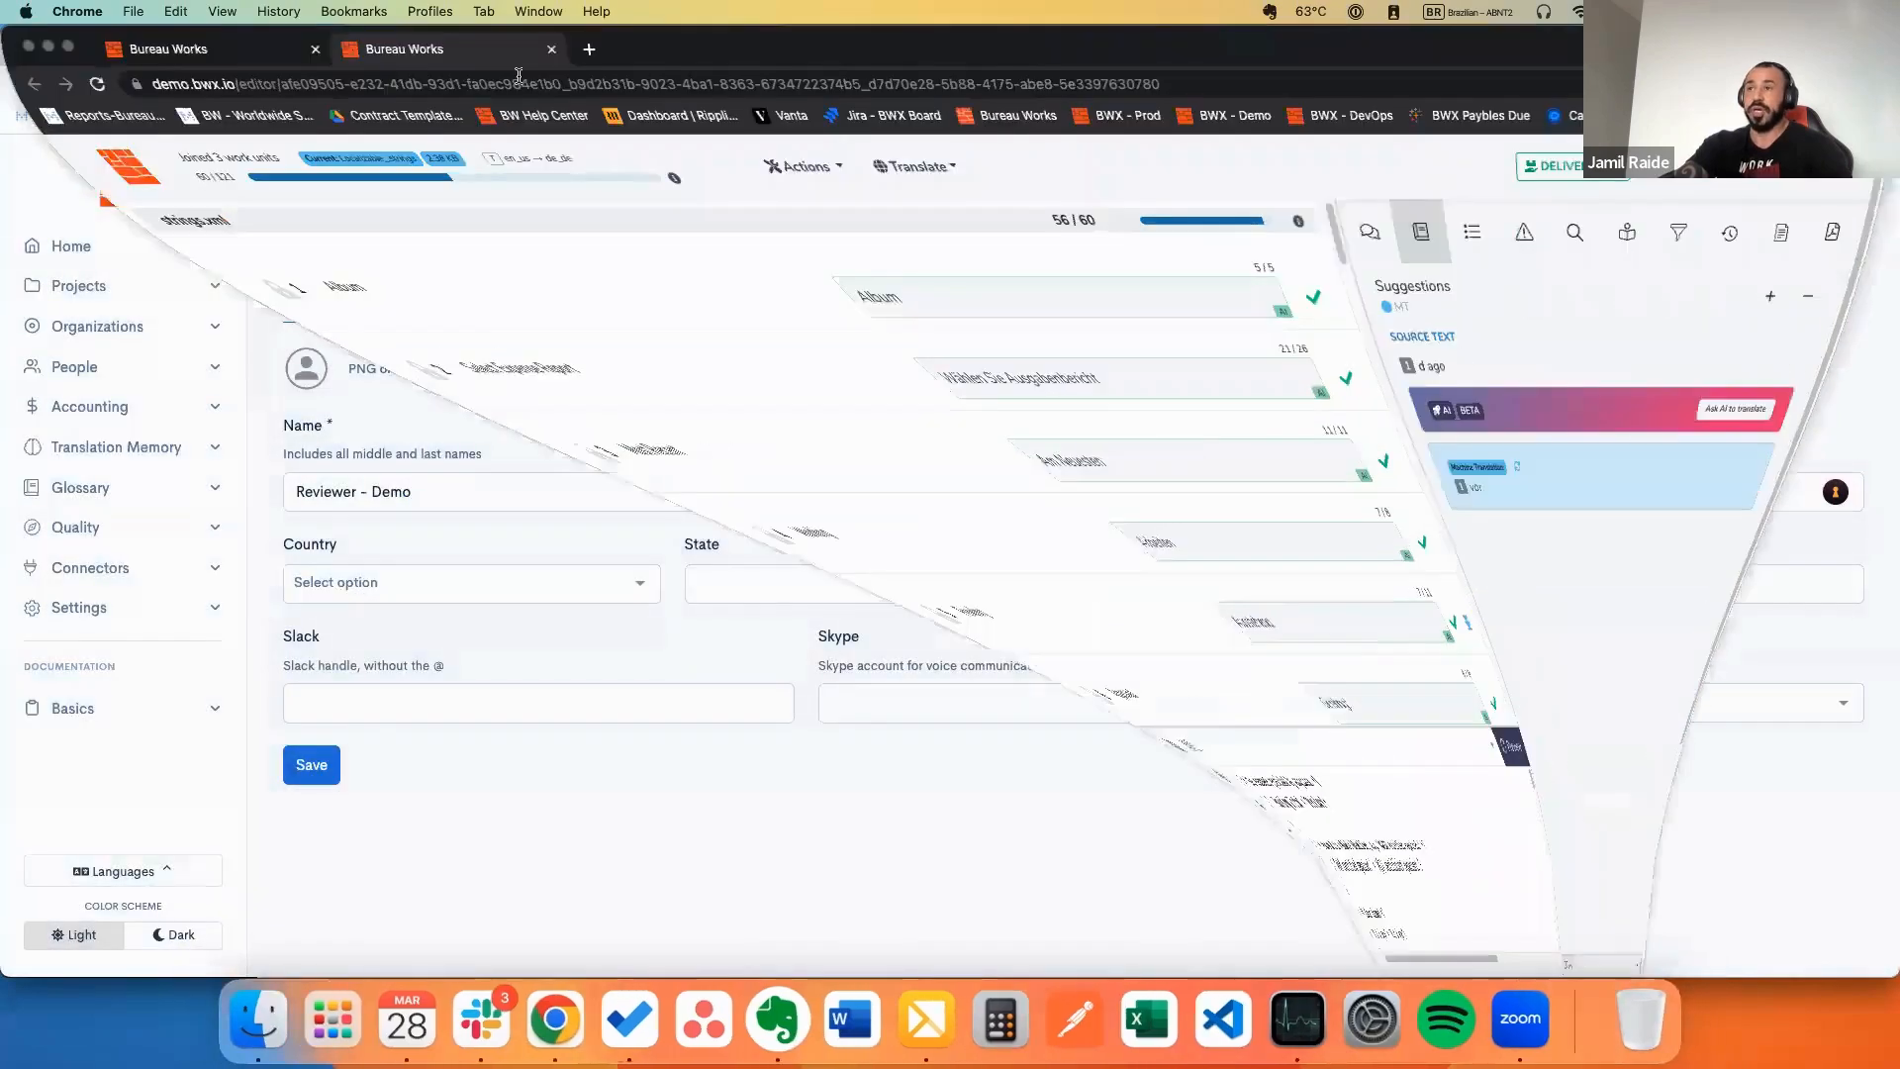
left_click(550, 51)
Step: Log in as the reviewer via the impersonation link and expand the #02 project's three files
left_click(351, 50)
key("super+v")
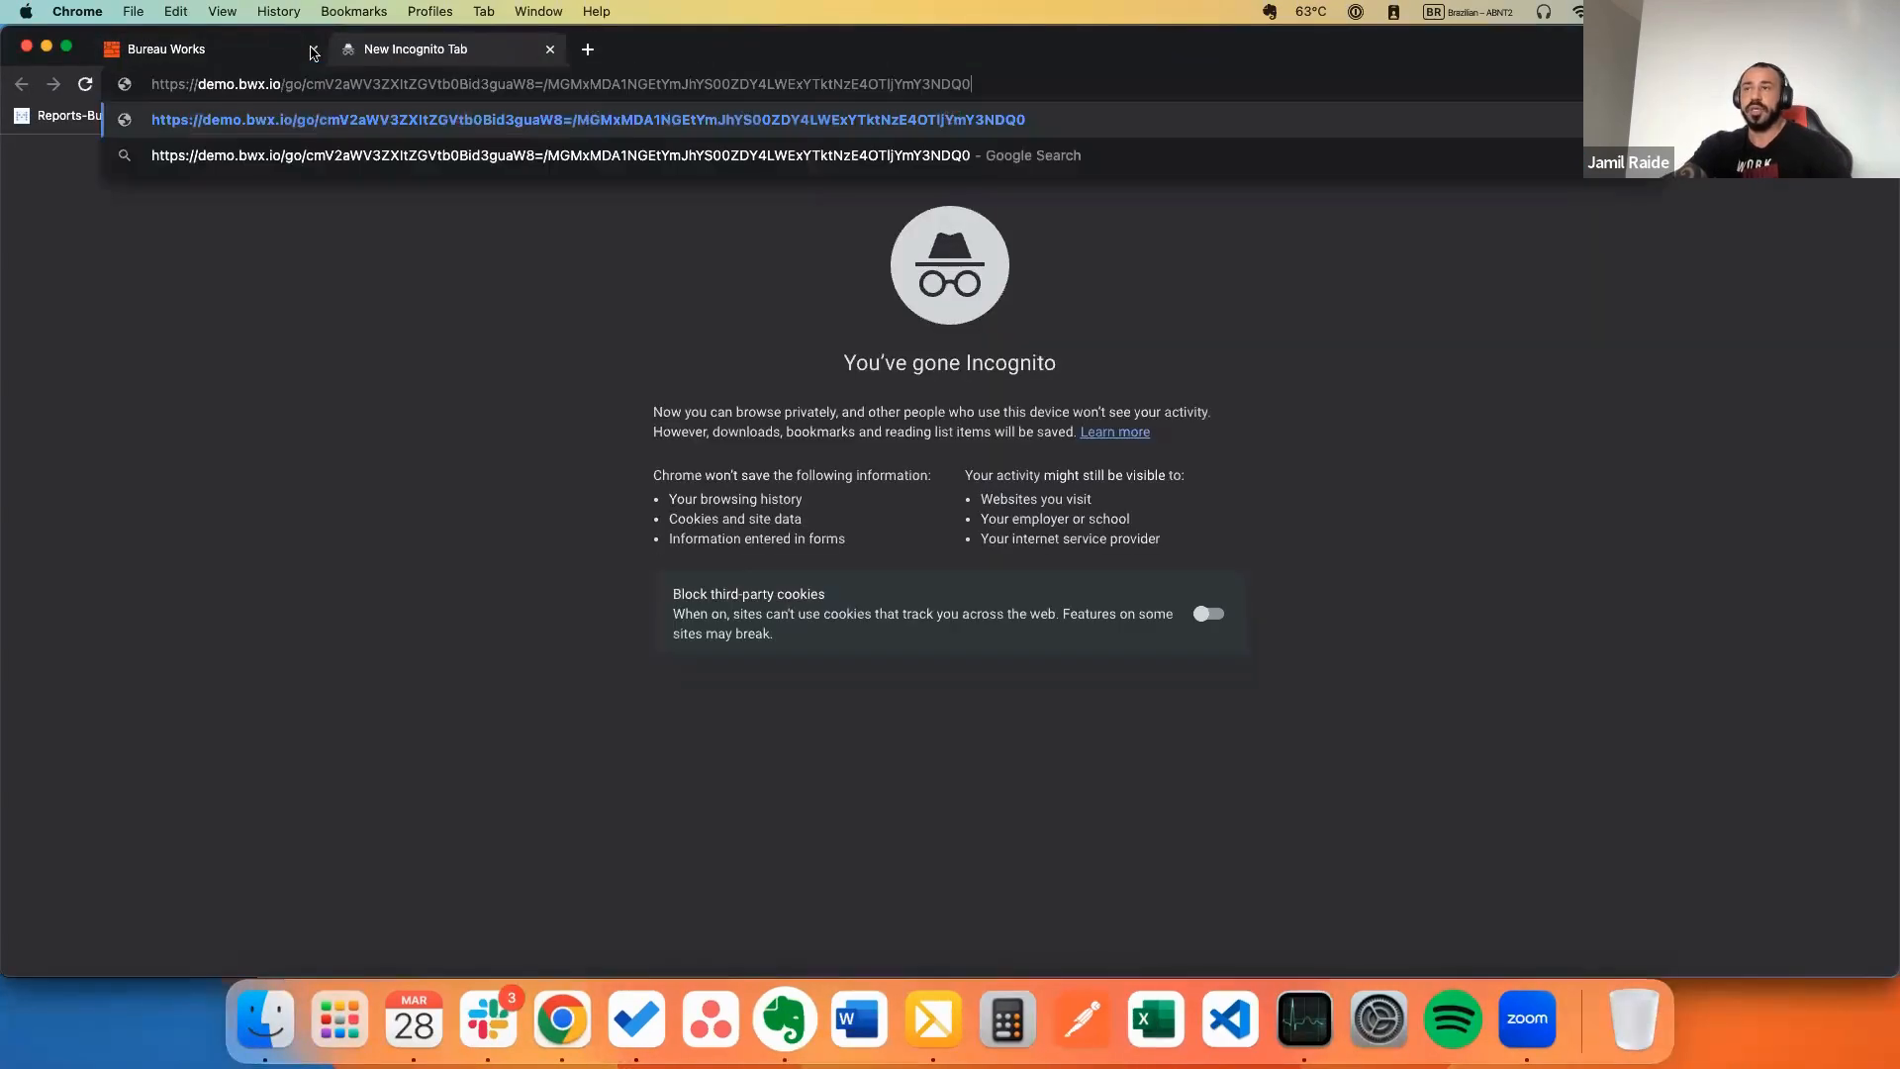
key("Return")
left_click(313, 50)
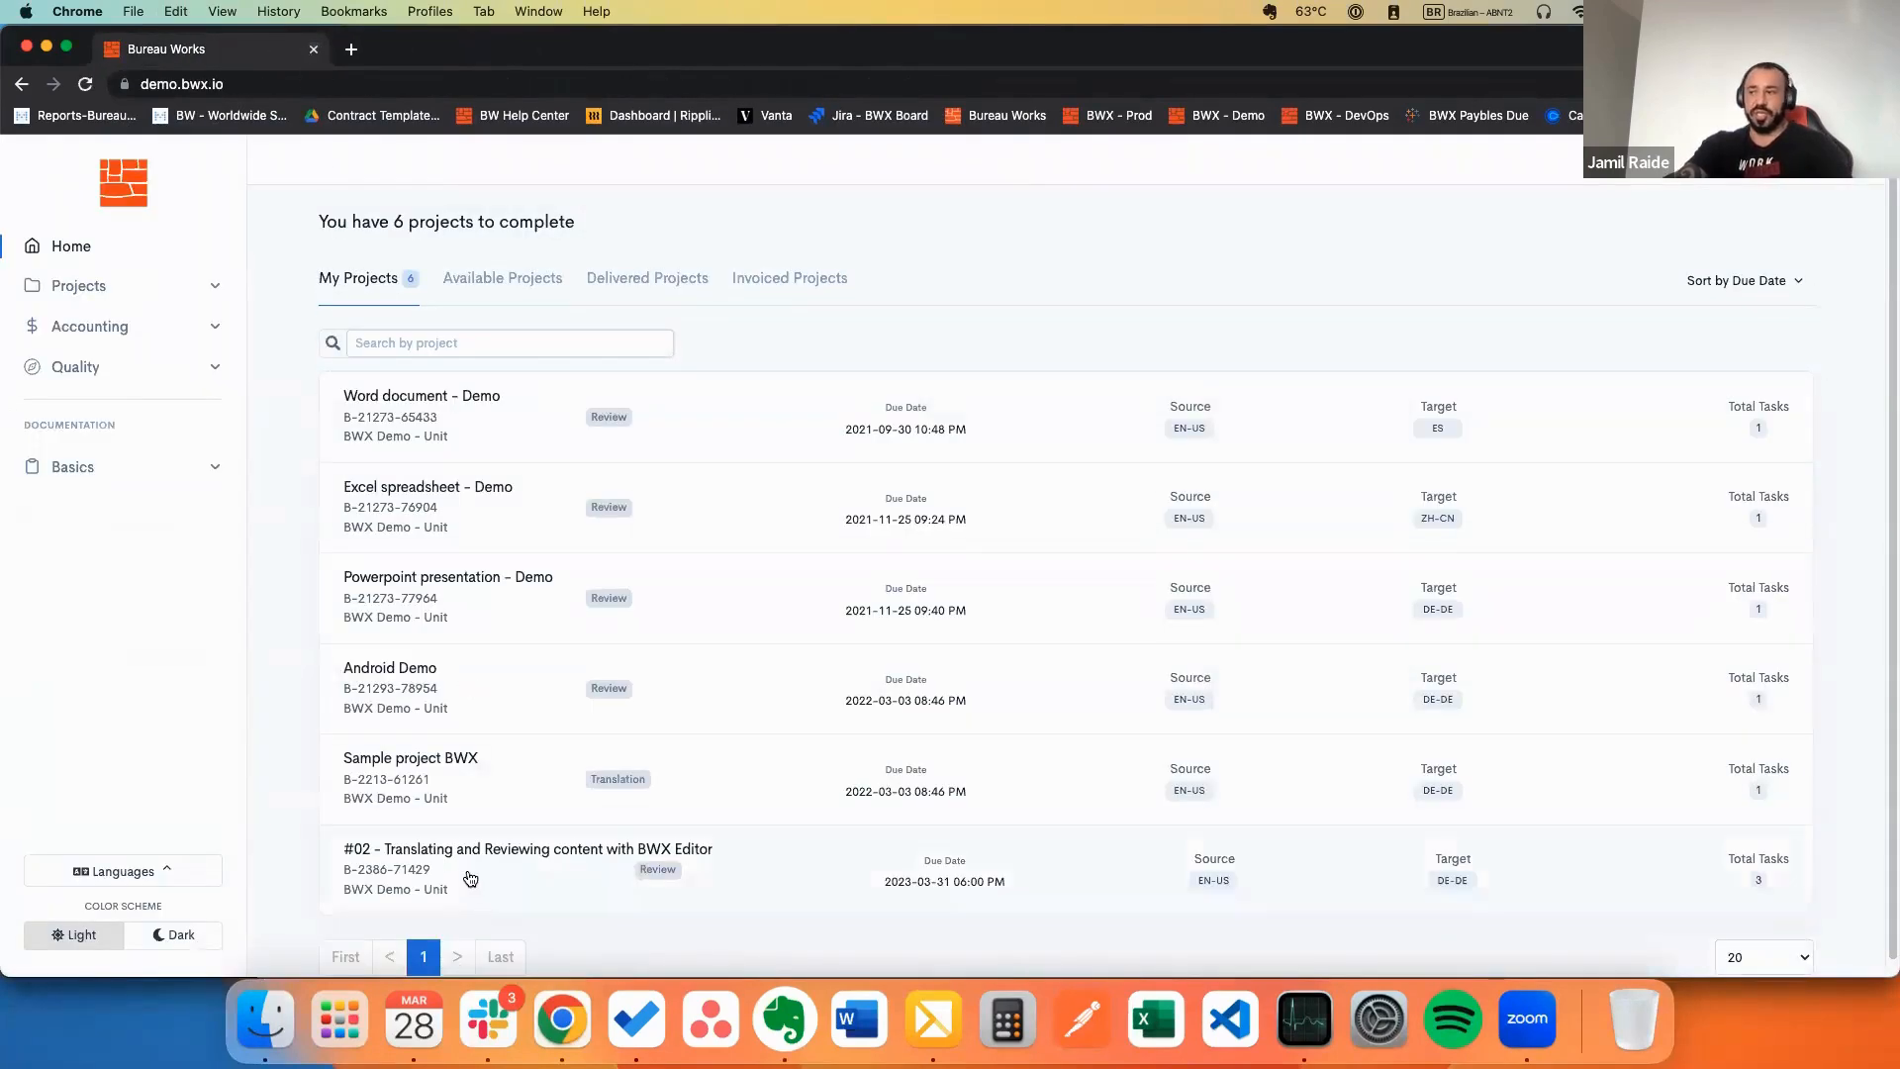
left_click(463, 874)
scroll(505, 802, "down", 4)
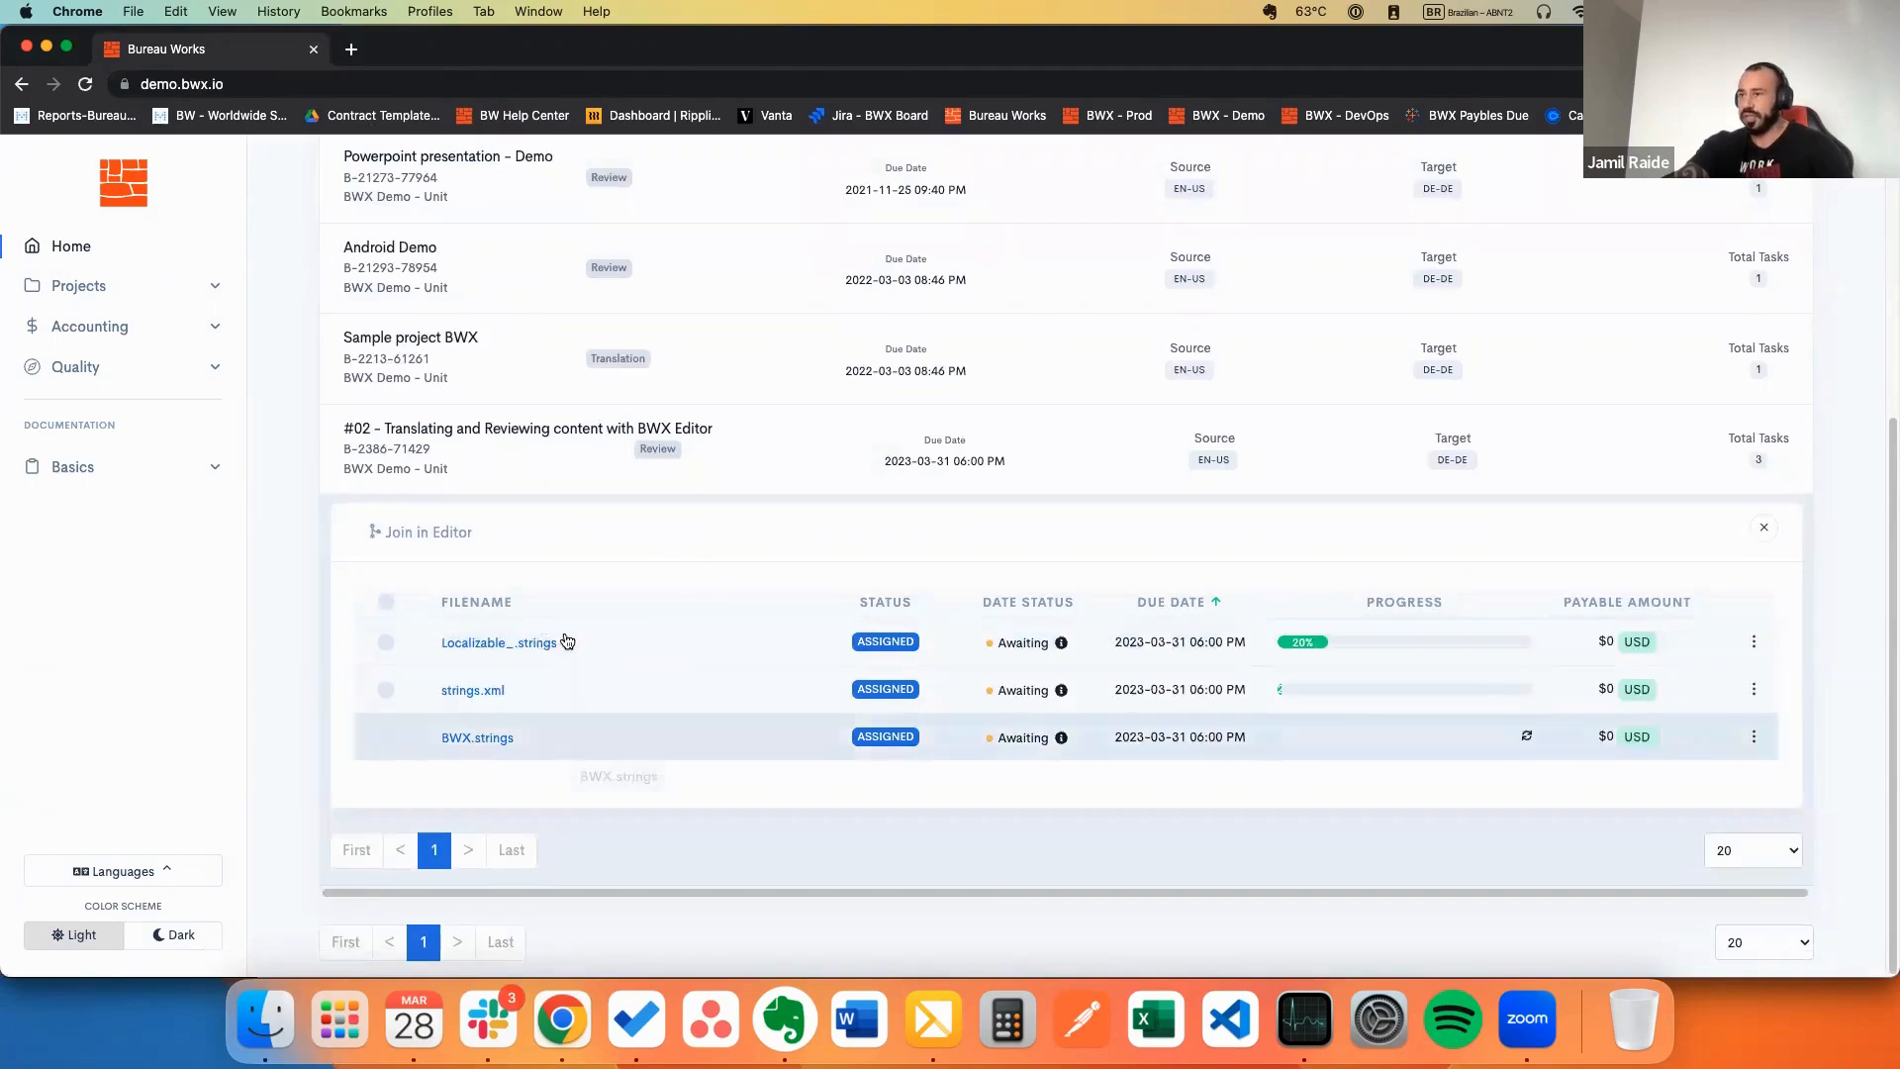
Step: Open Localizable_.strings as the reviewer and check its Awaiting info status and read-only warning
left_click(497, 642)
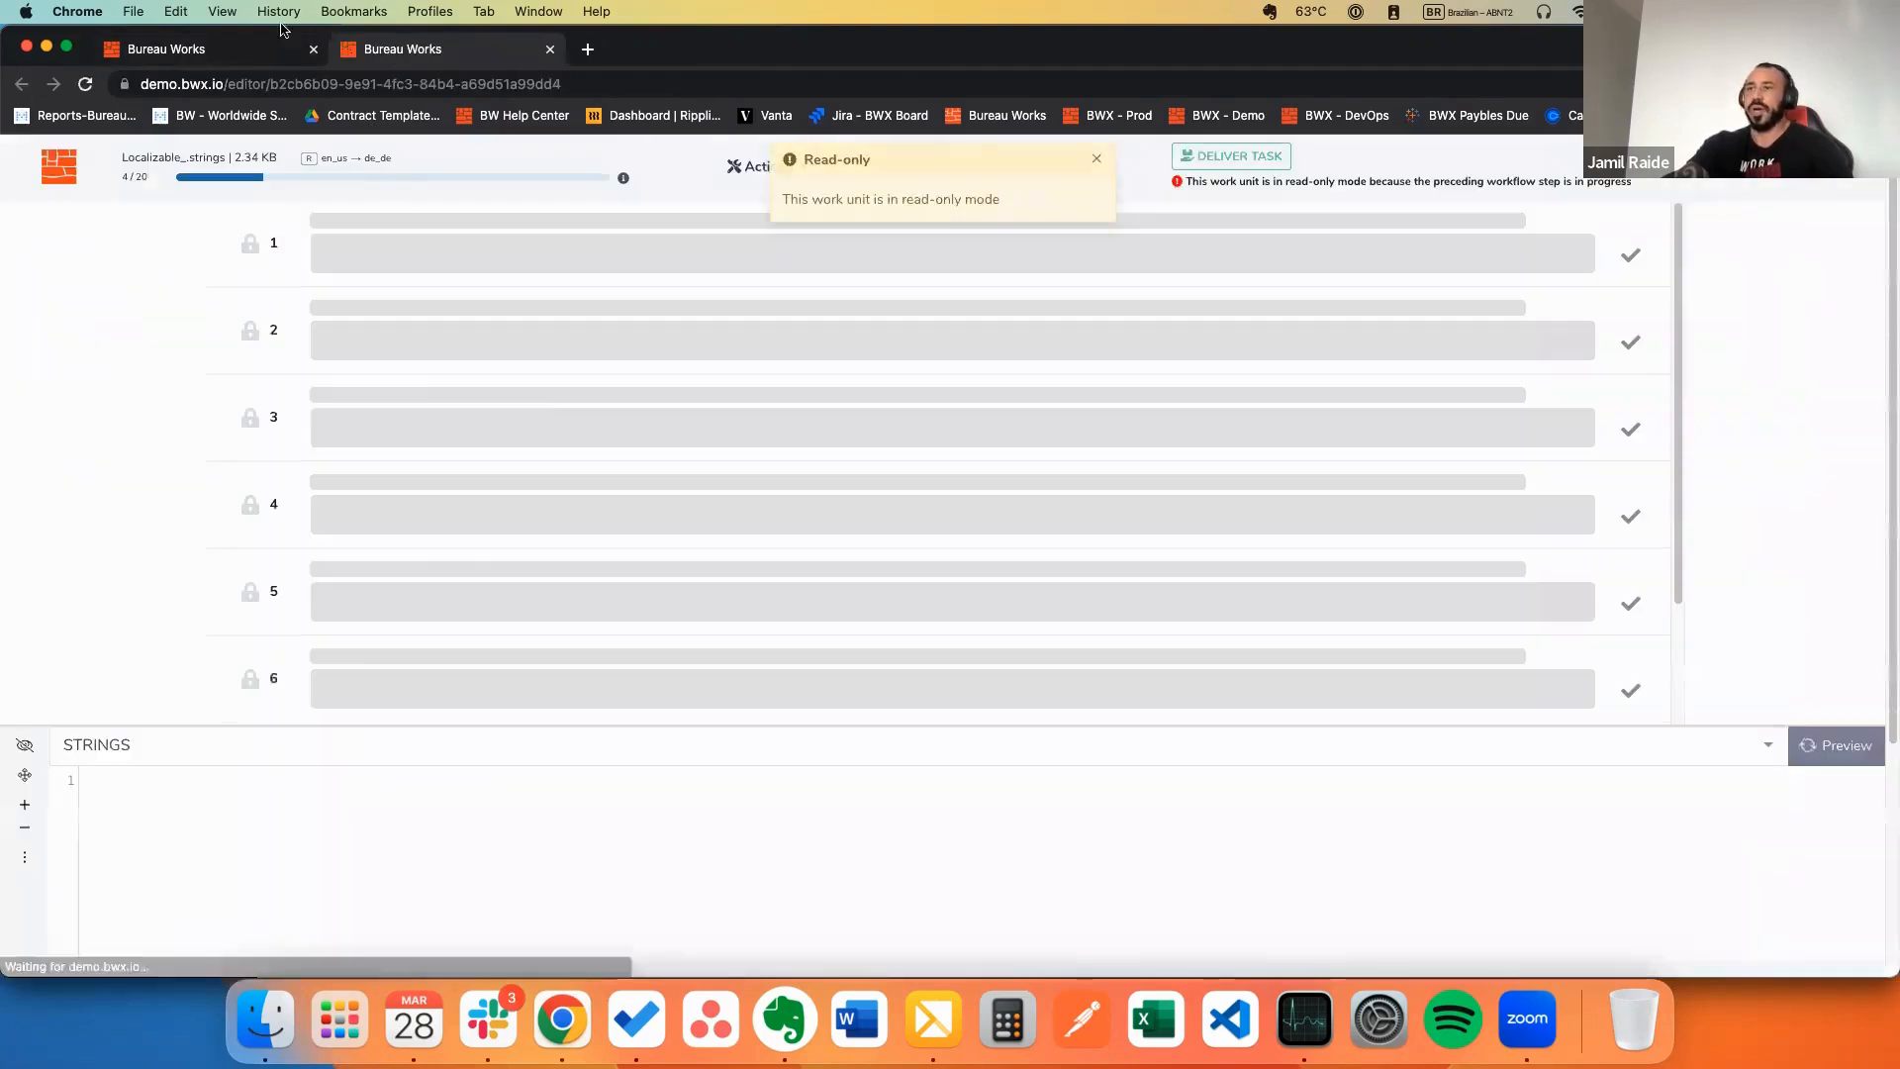
left_click(179, 50)
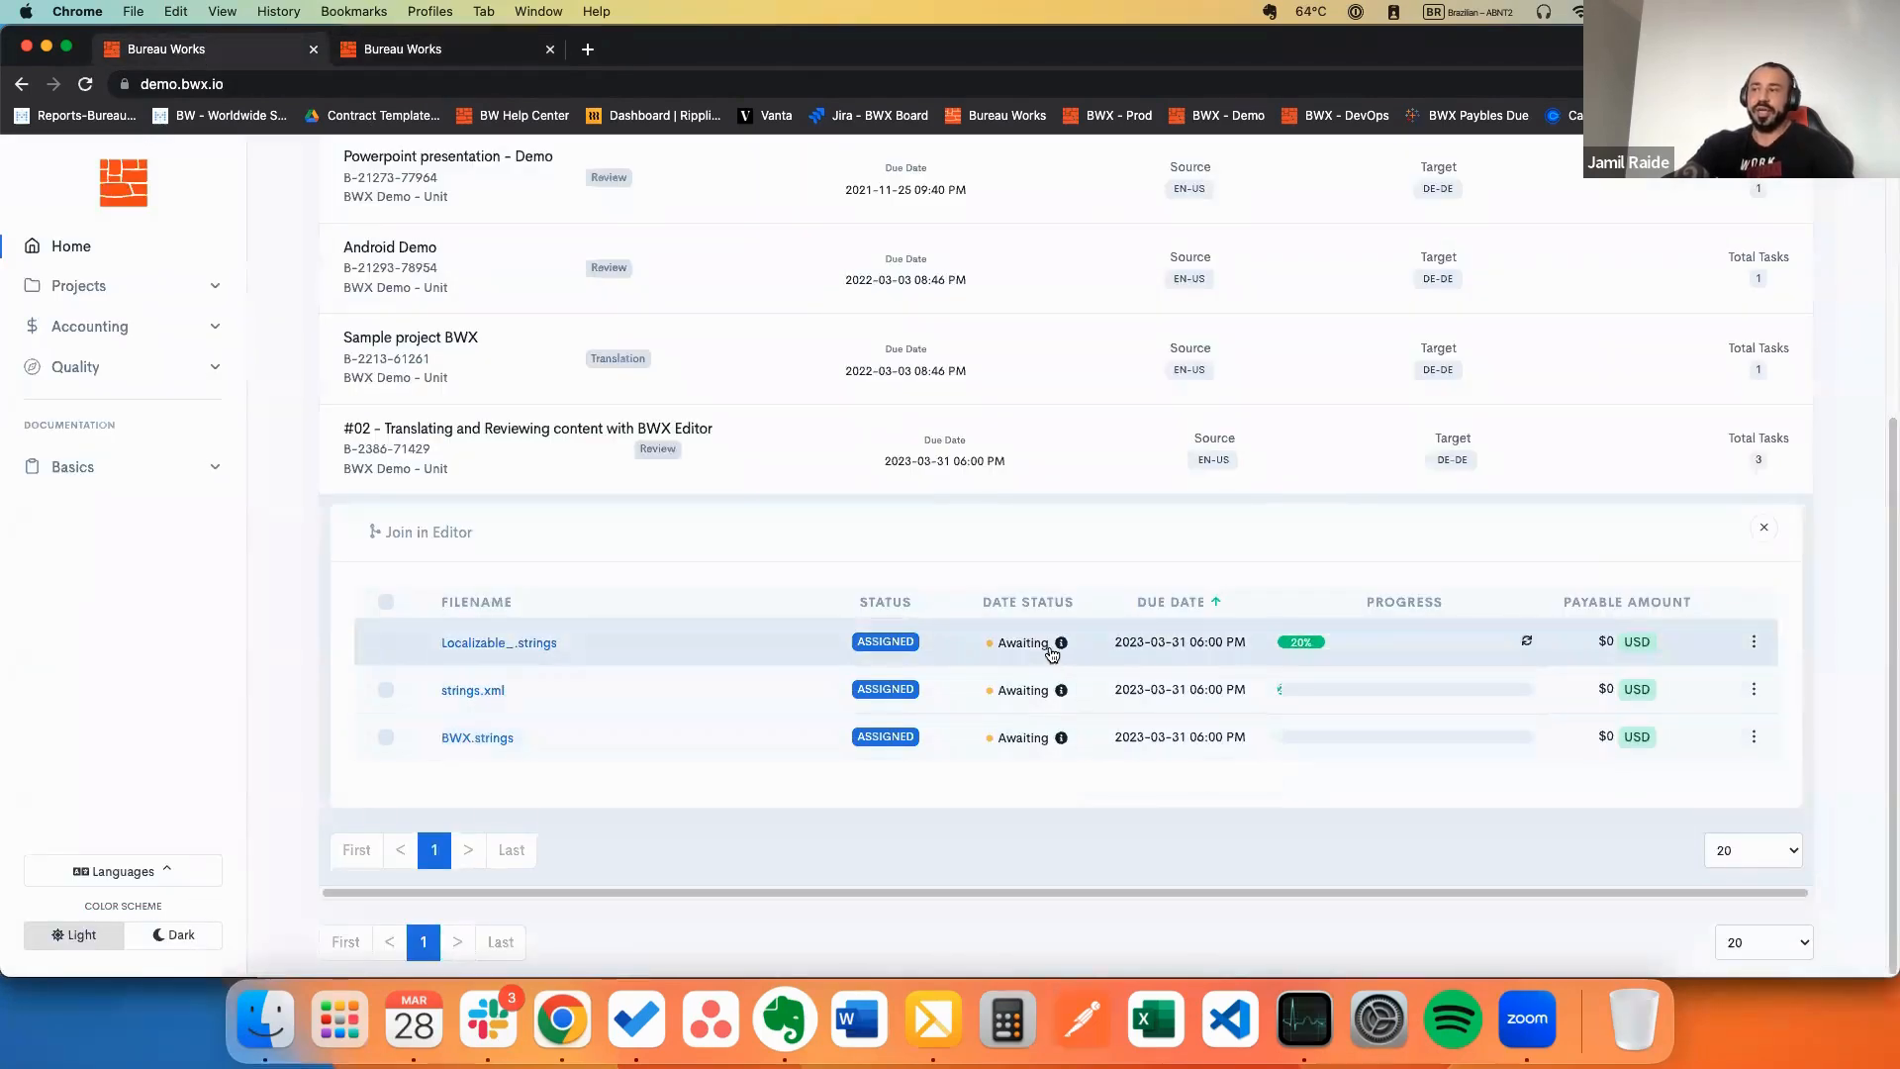
mouse_move(1062, 648)
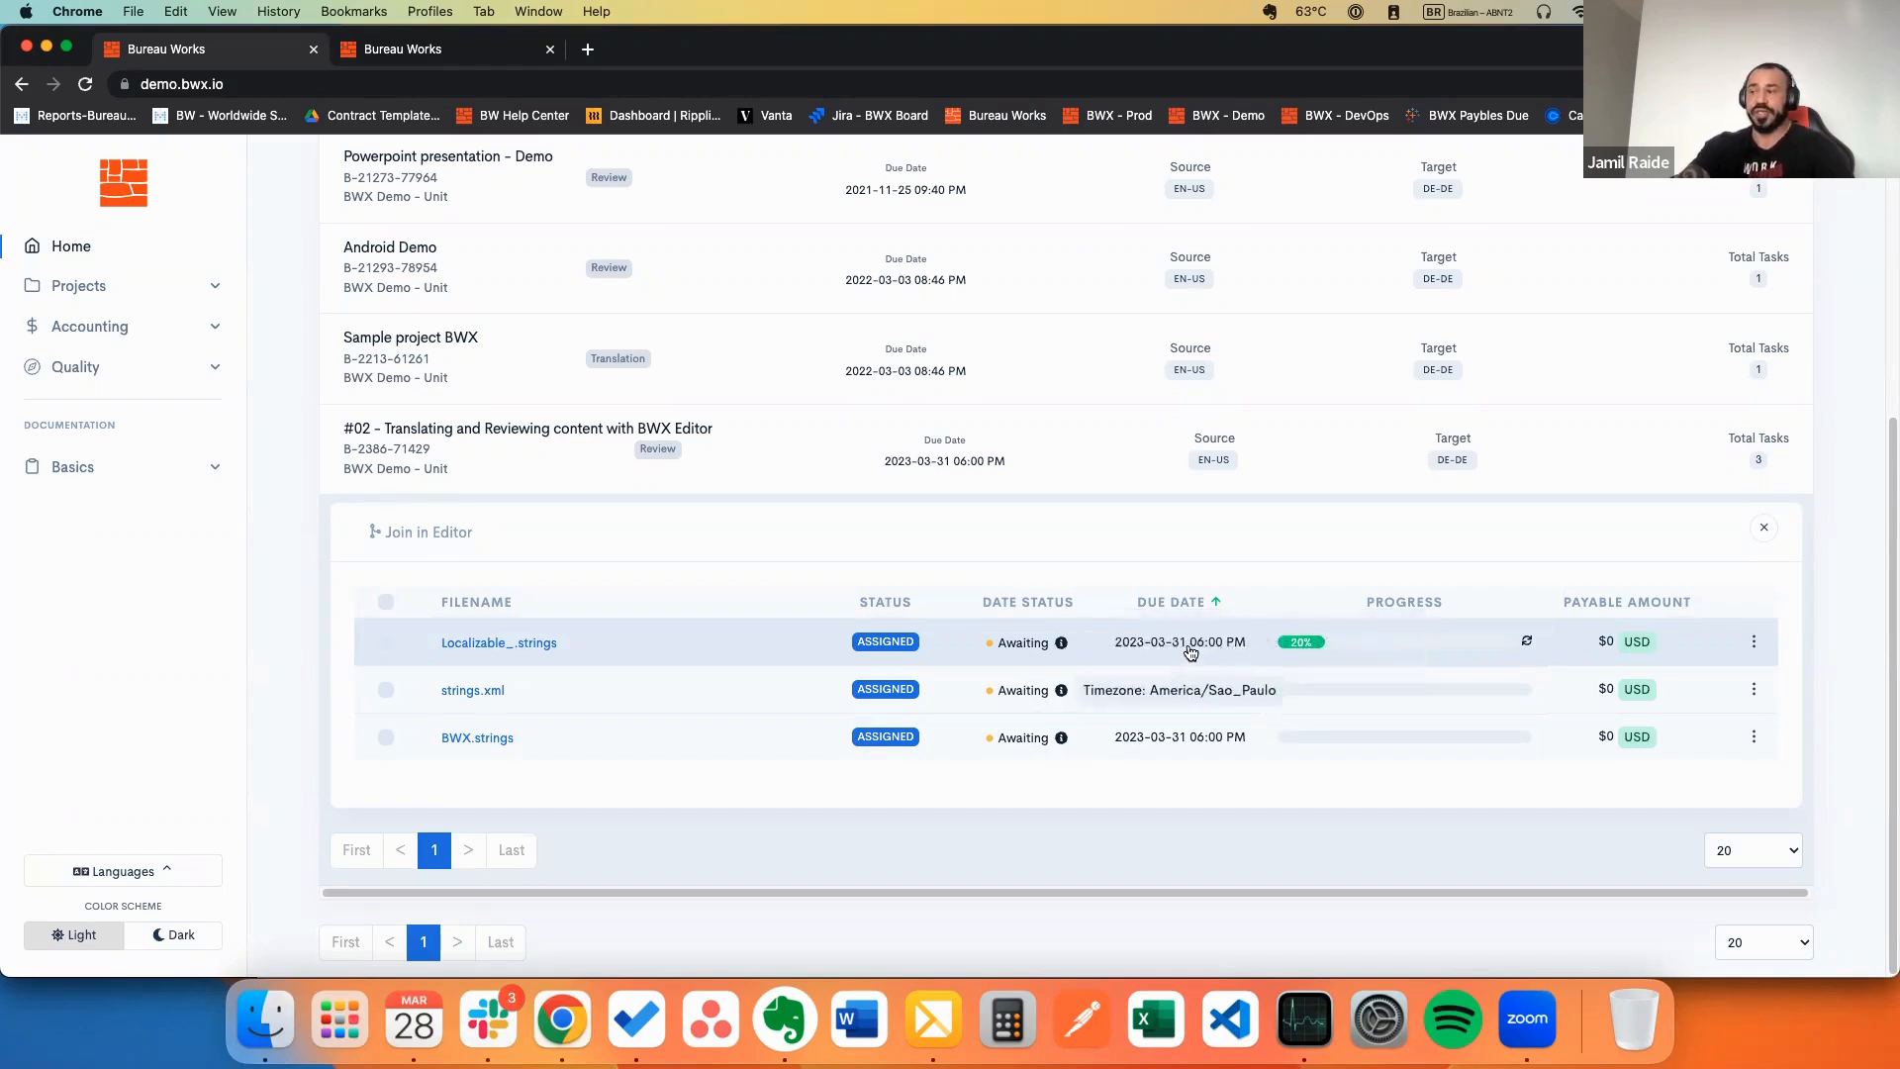
left_click_drag(1187, 648, 1115, 650)
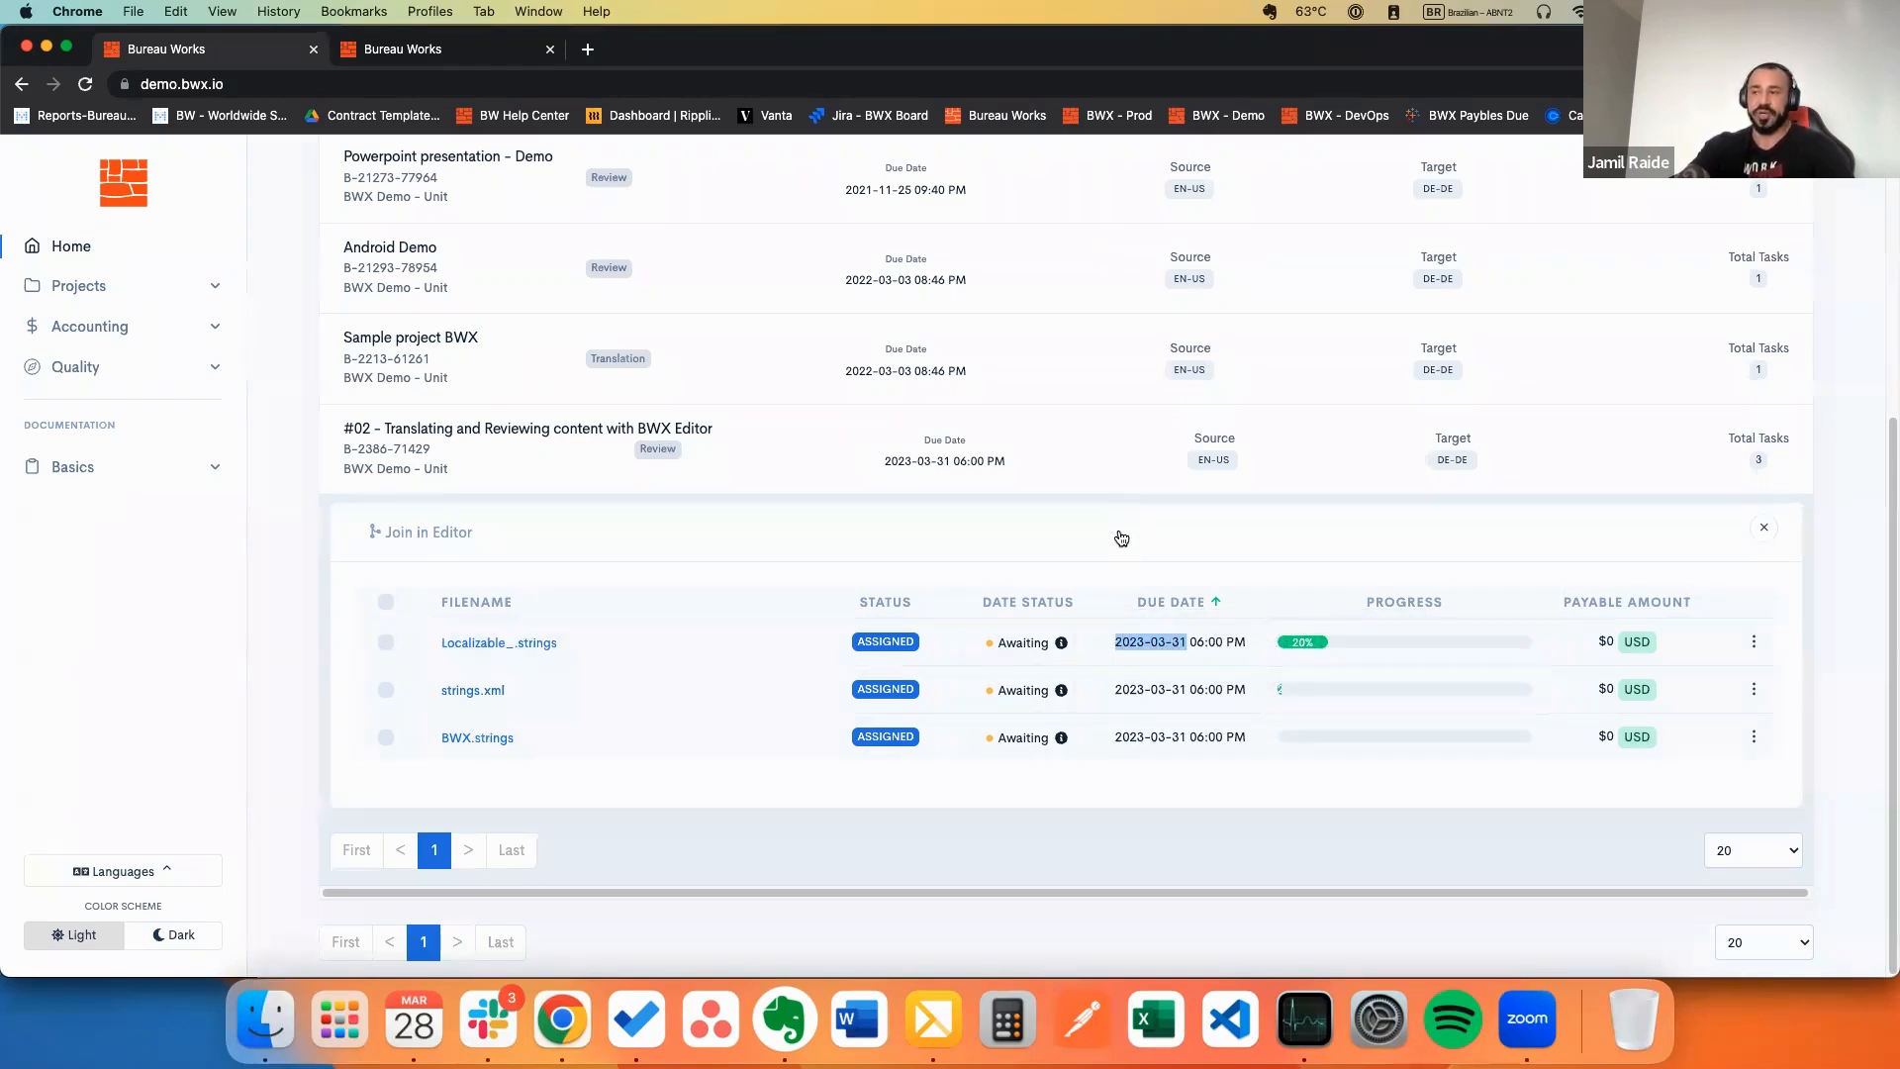
left_click(386, 602)
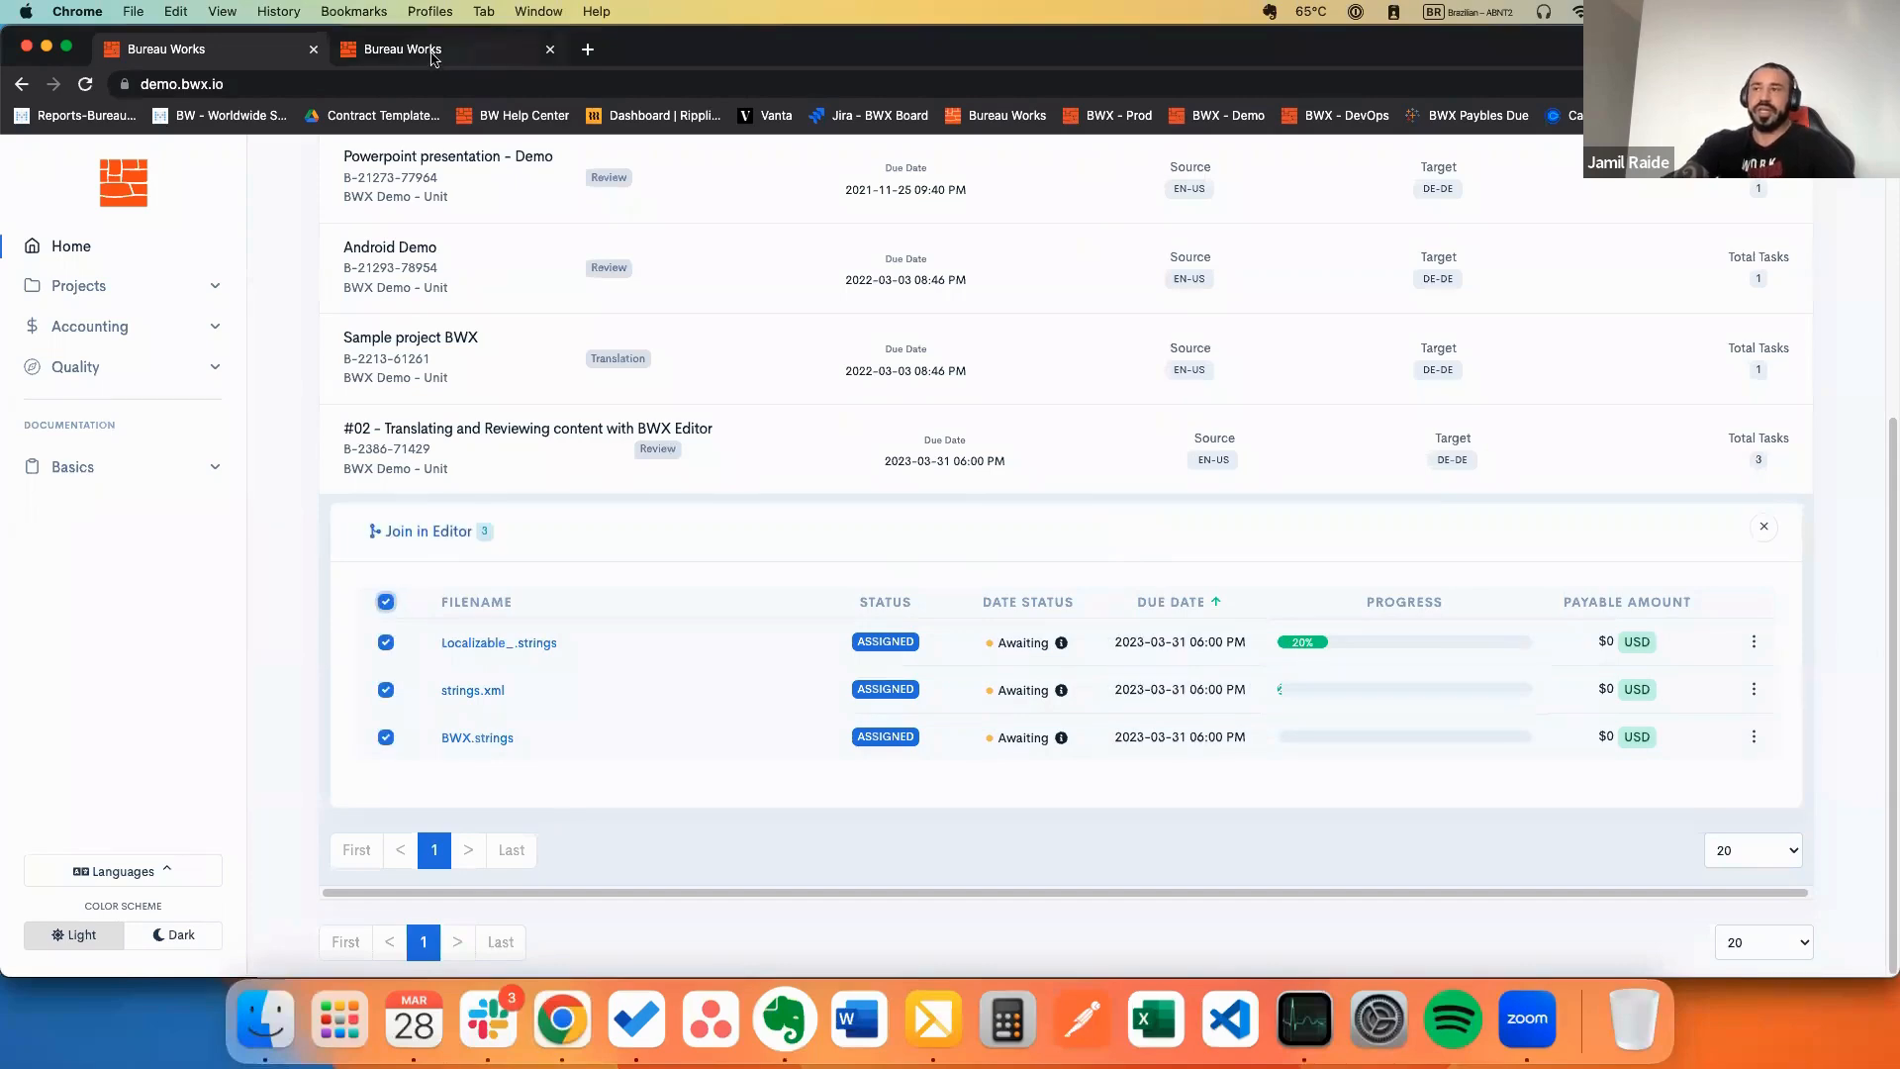
left_click(386, 601)
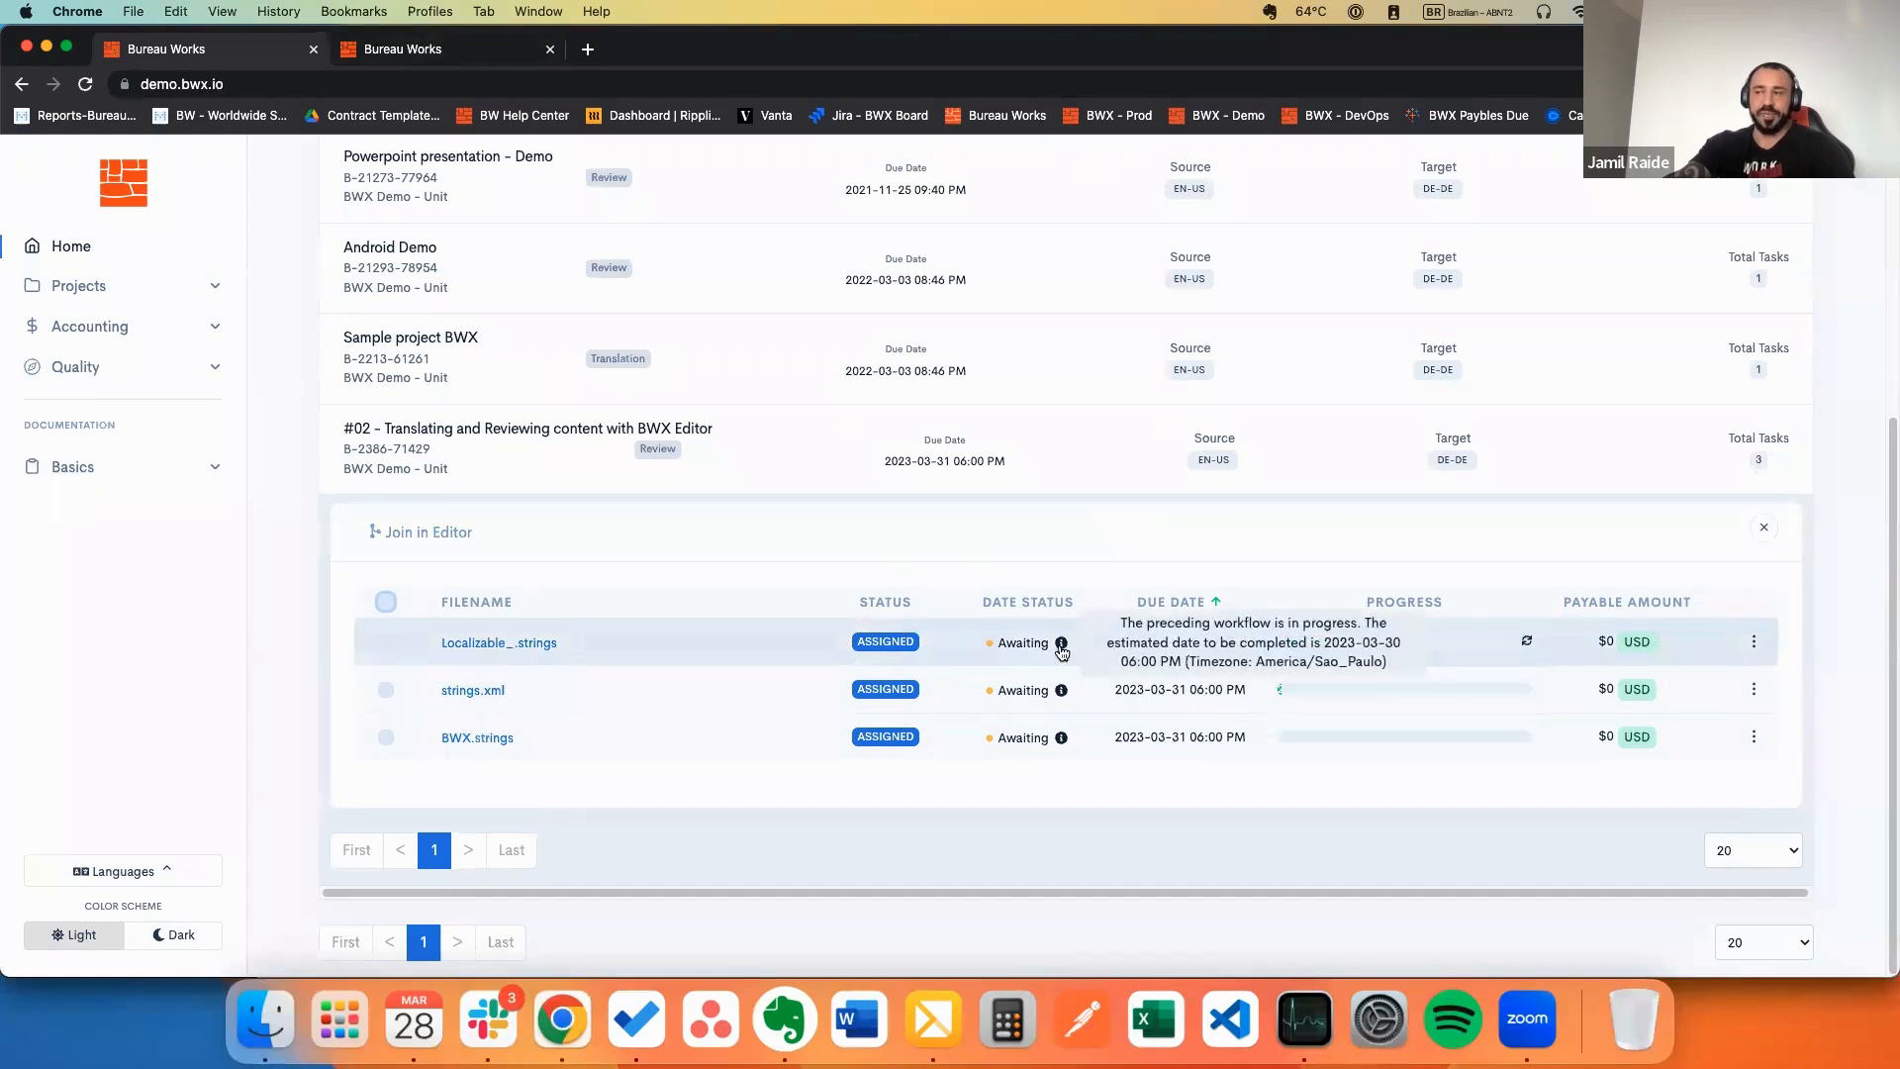
left_click(417, 52)
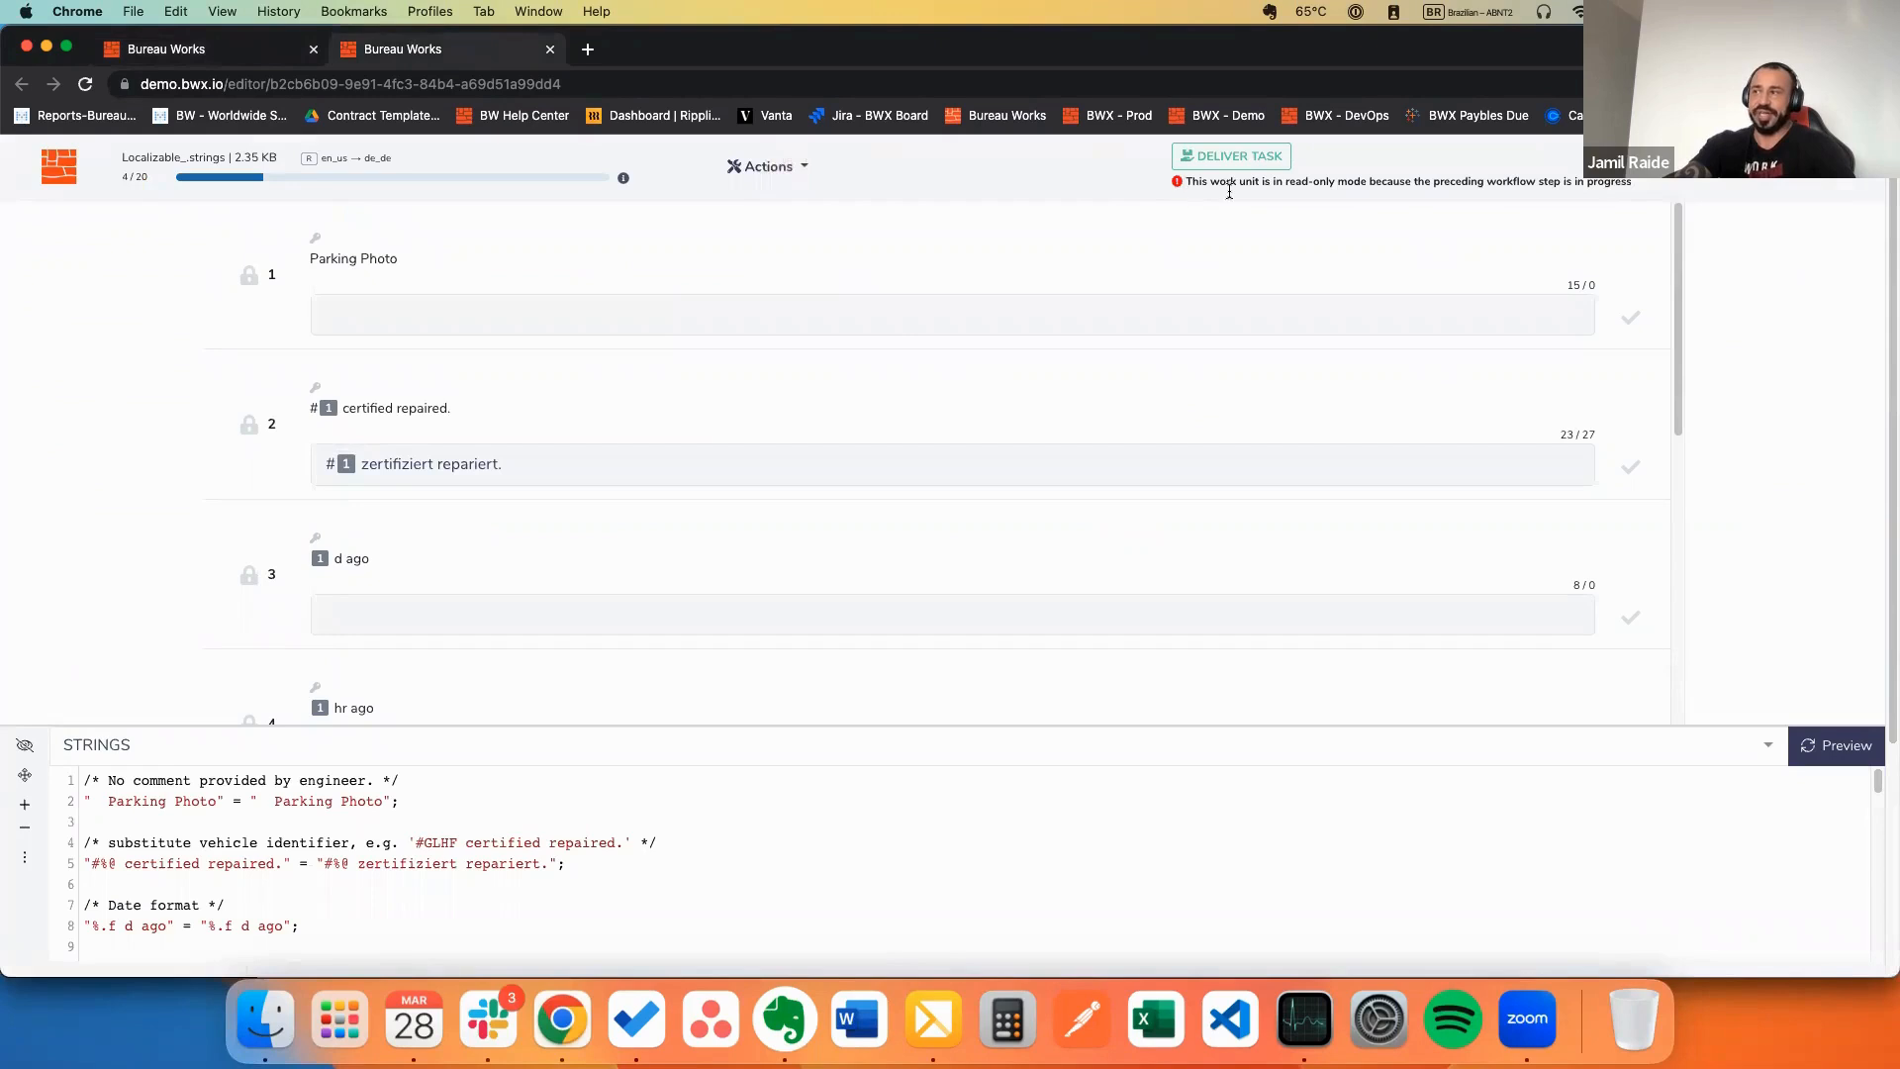
left_click_drag(1188, 182, 1415, 174)
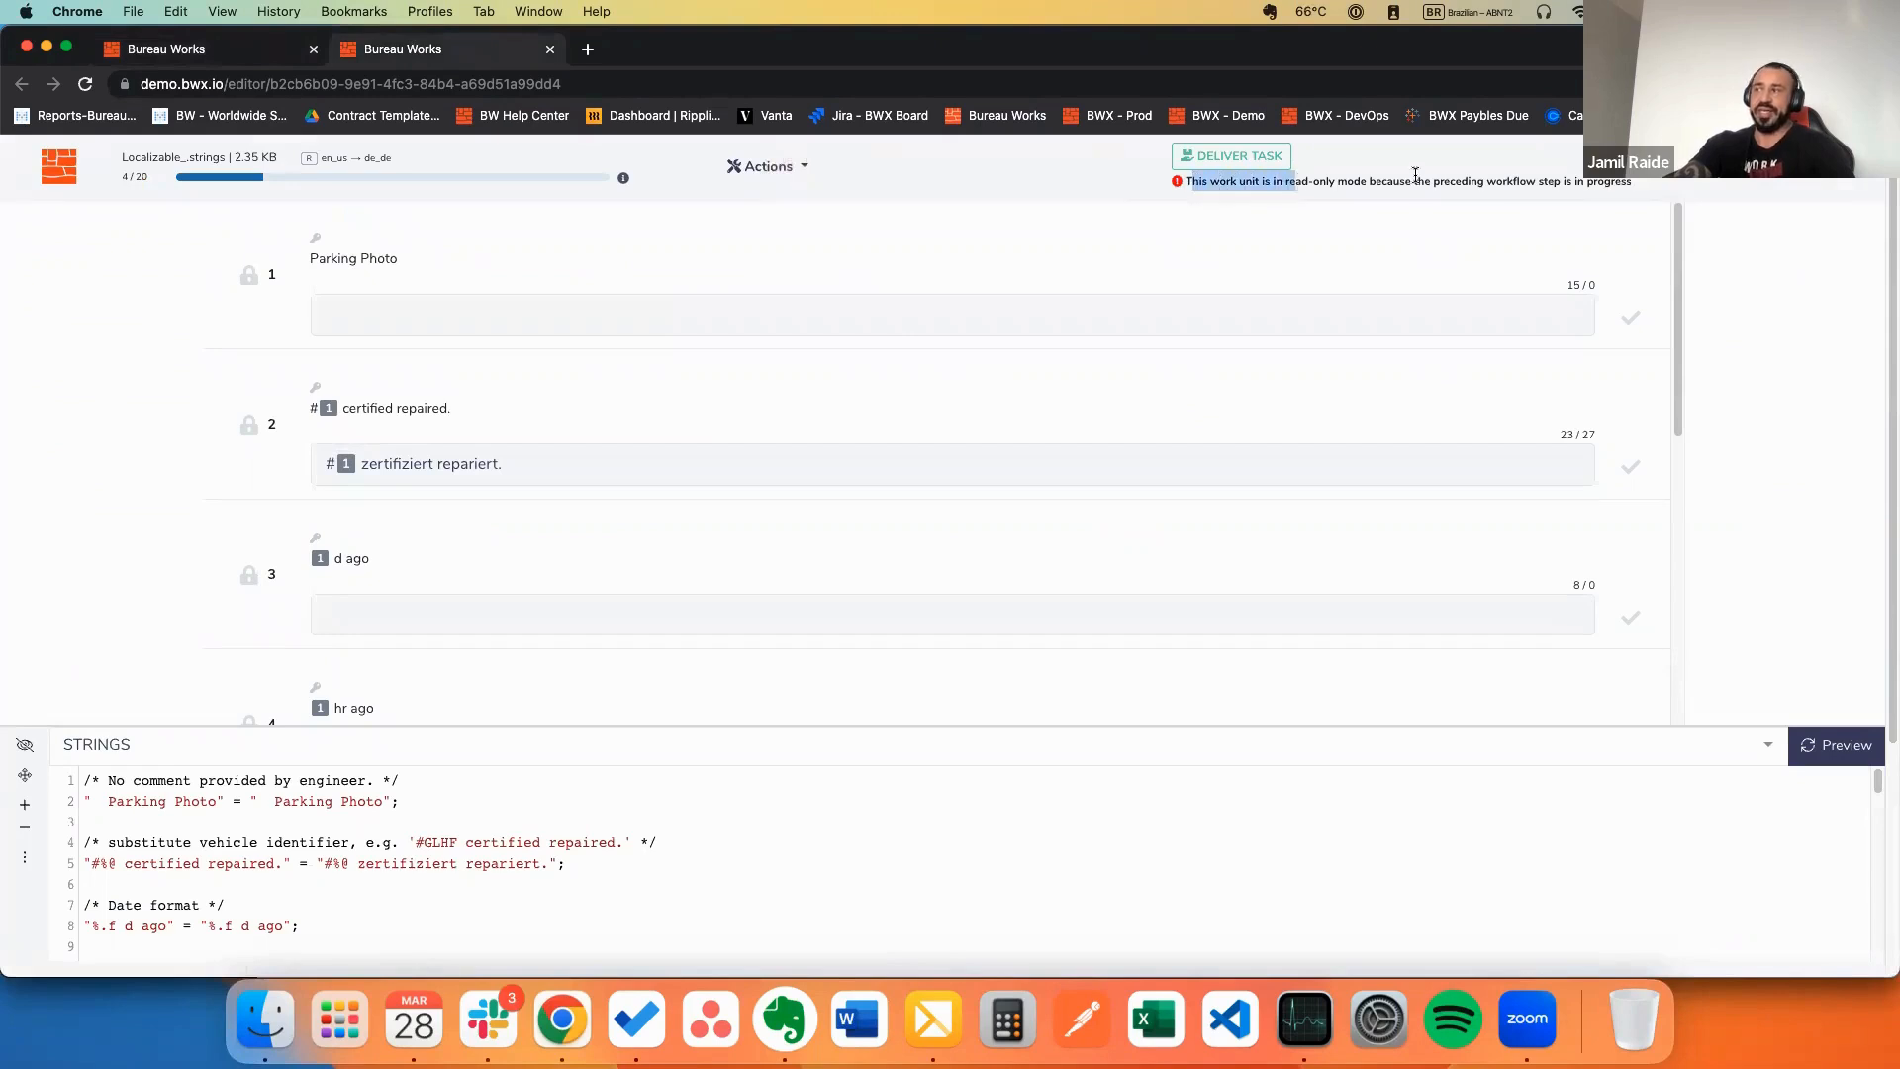
Step: Return to the #02 project Overview file list and open its filtering options
left_click(45, 48)
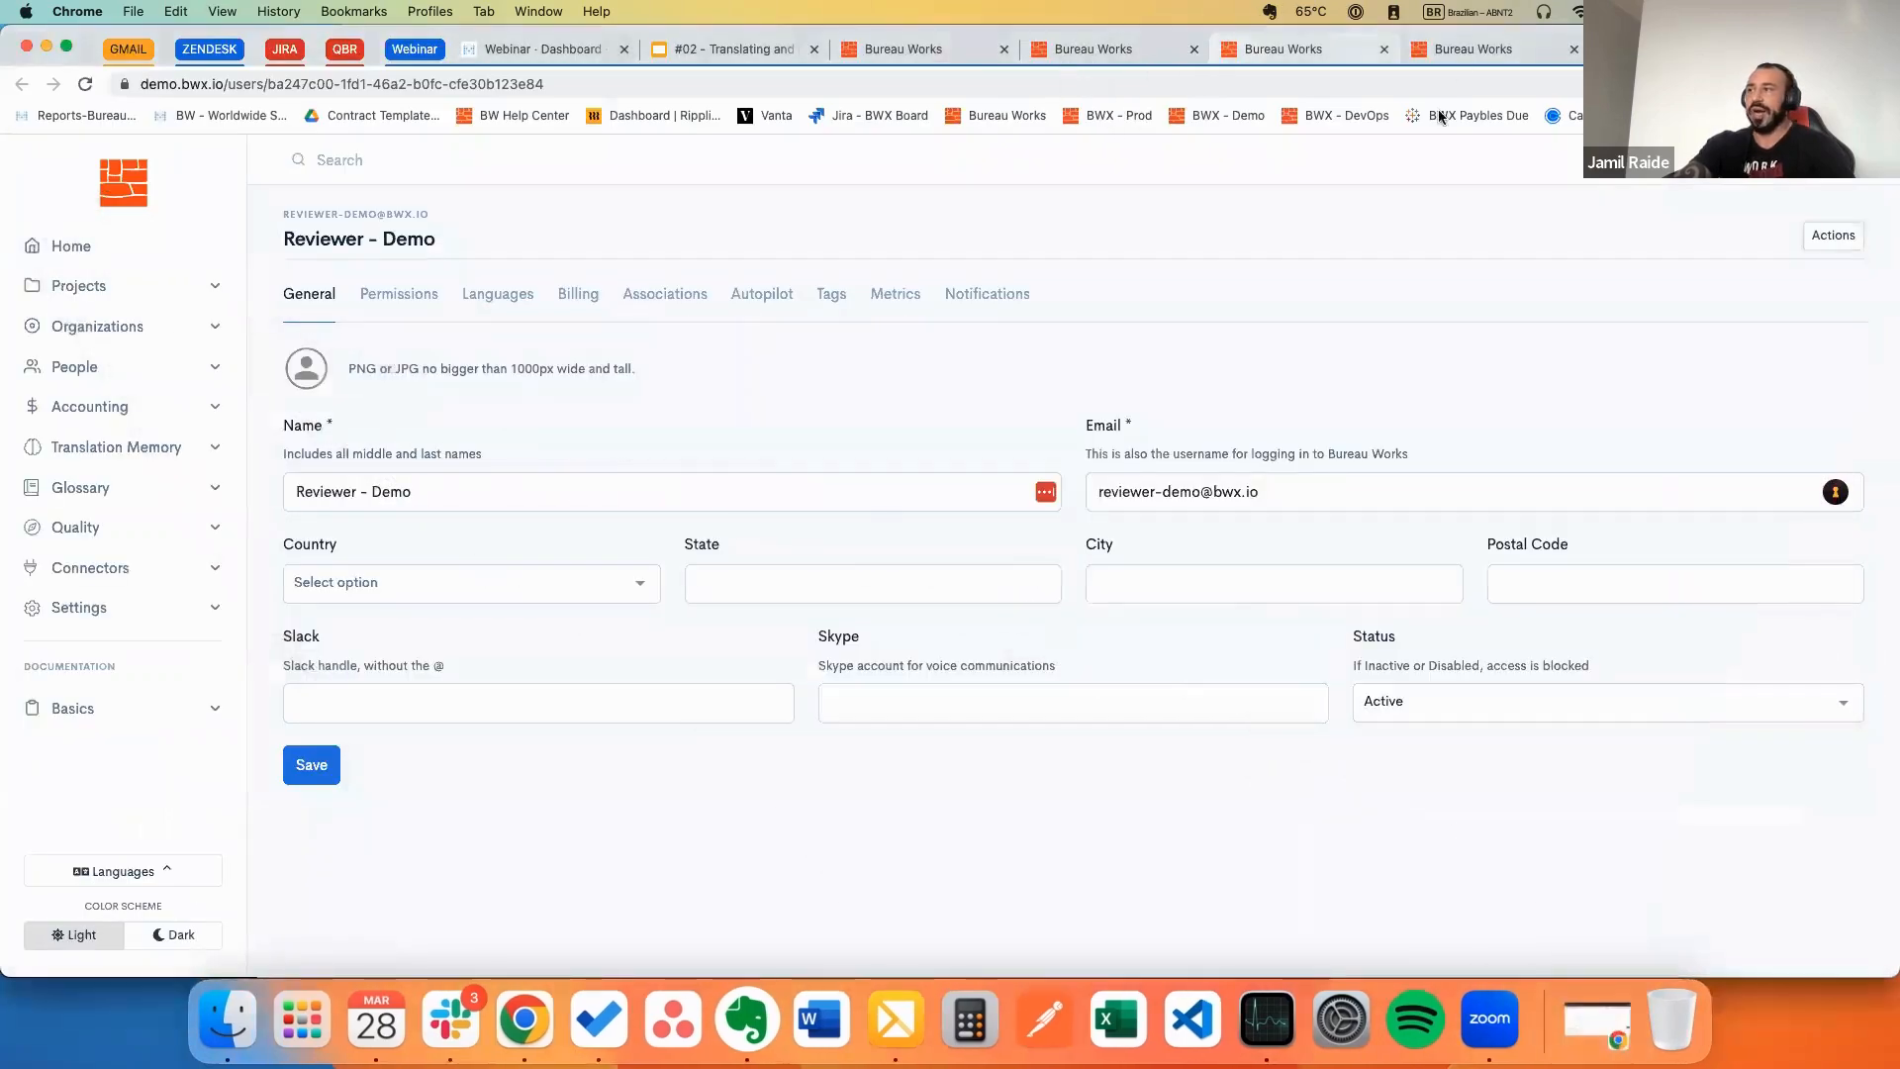
left_click(1107, 48)
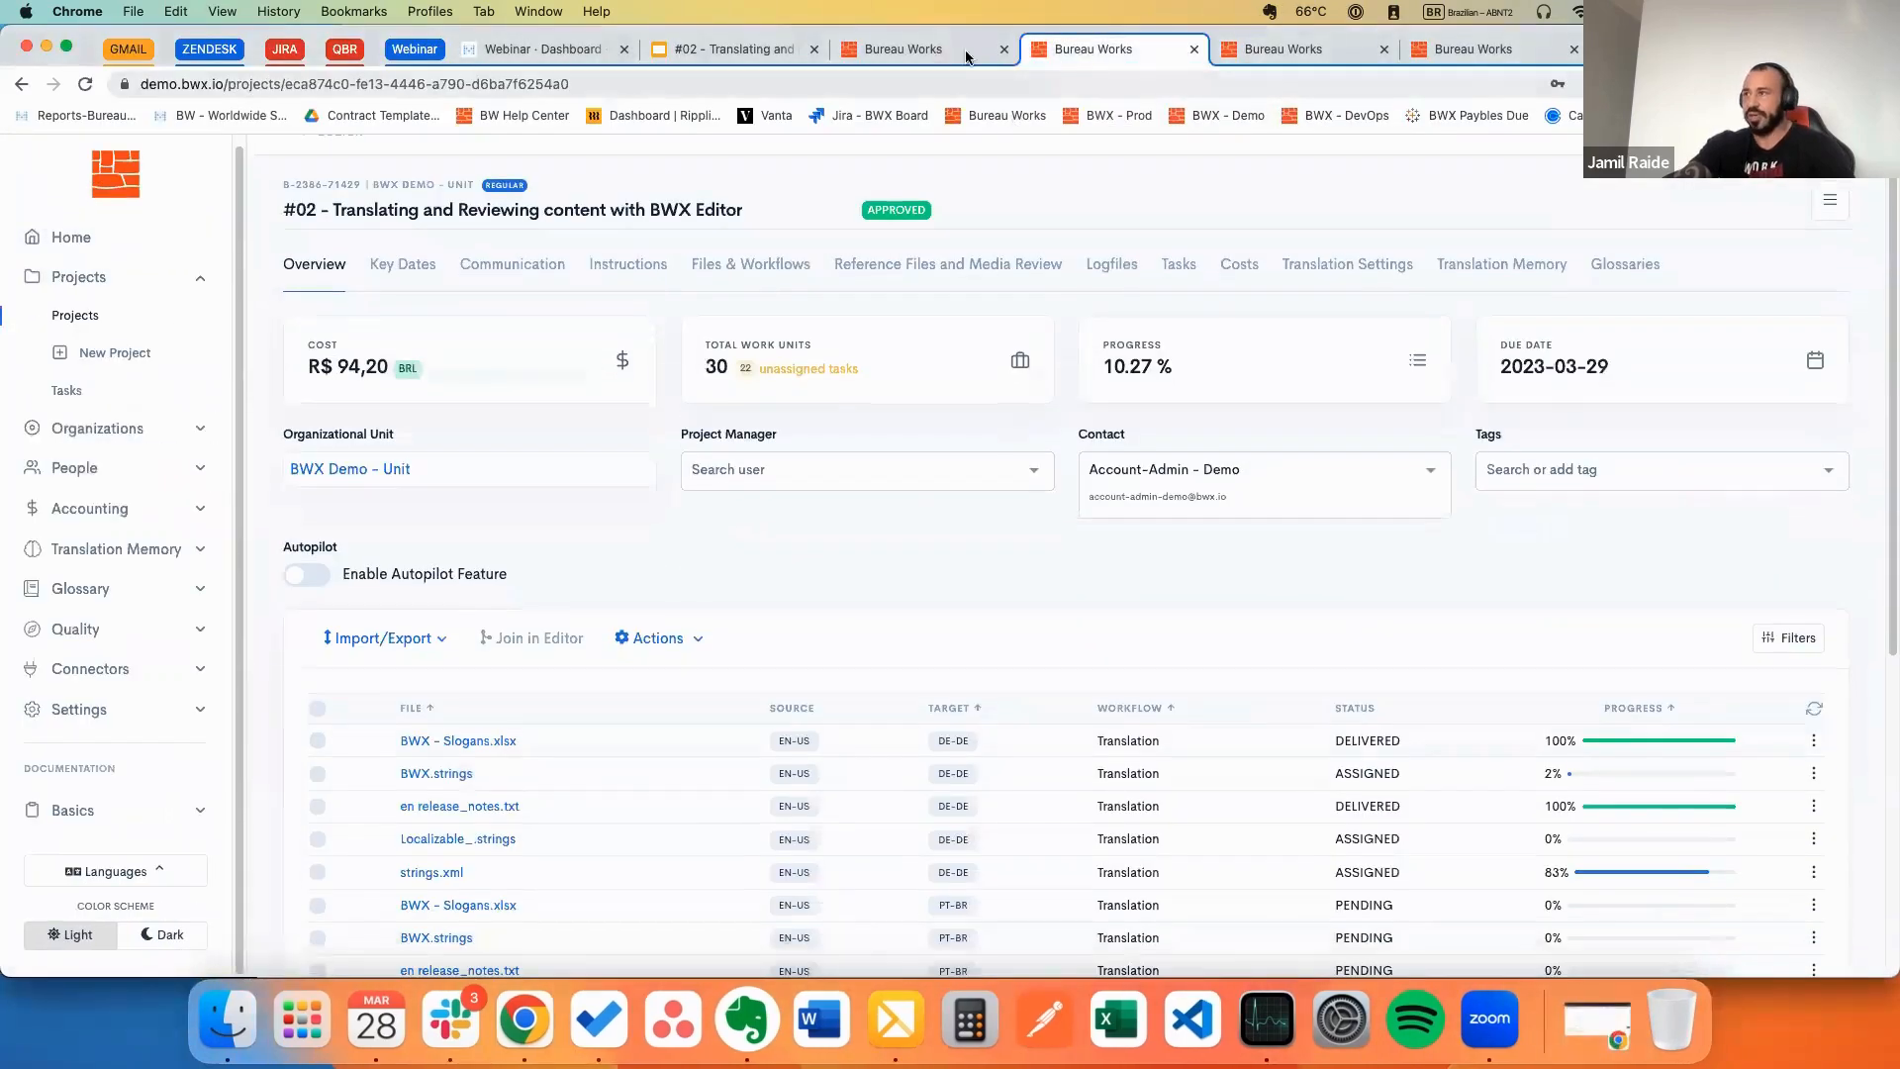
scroll(1611, 713, "down", 3)
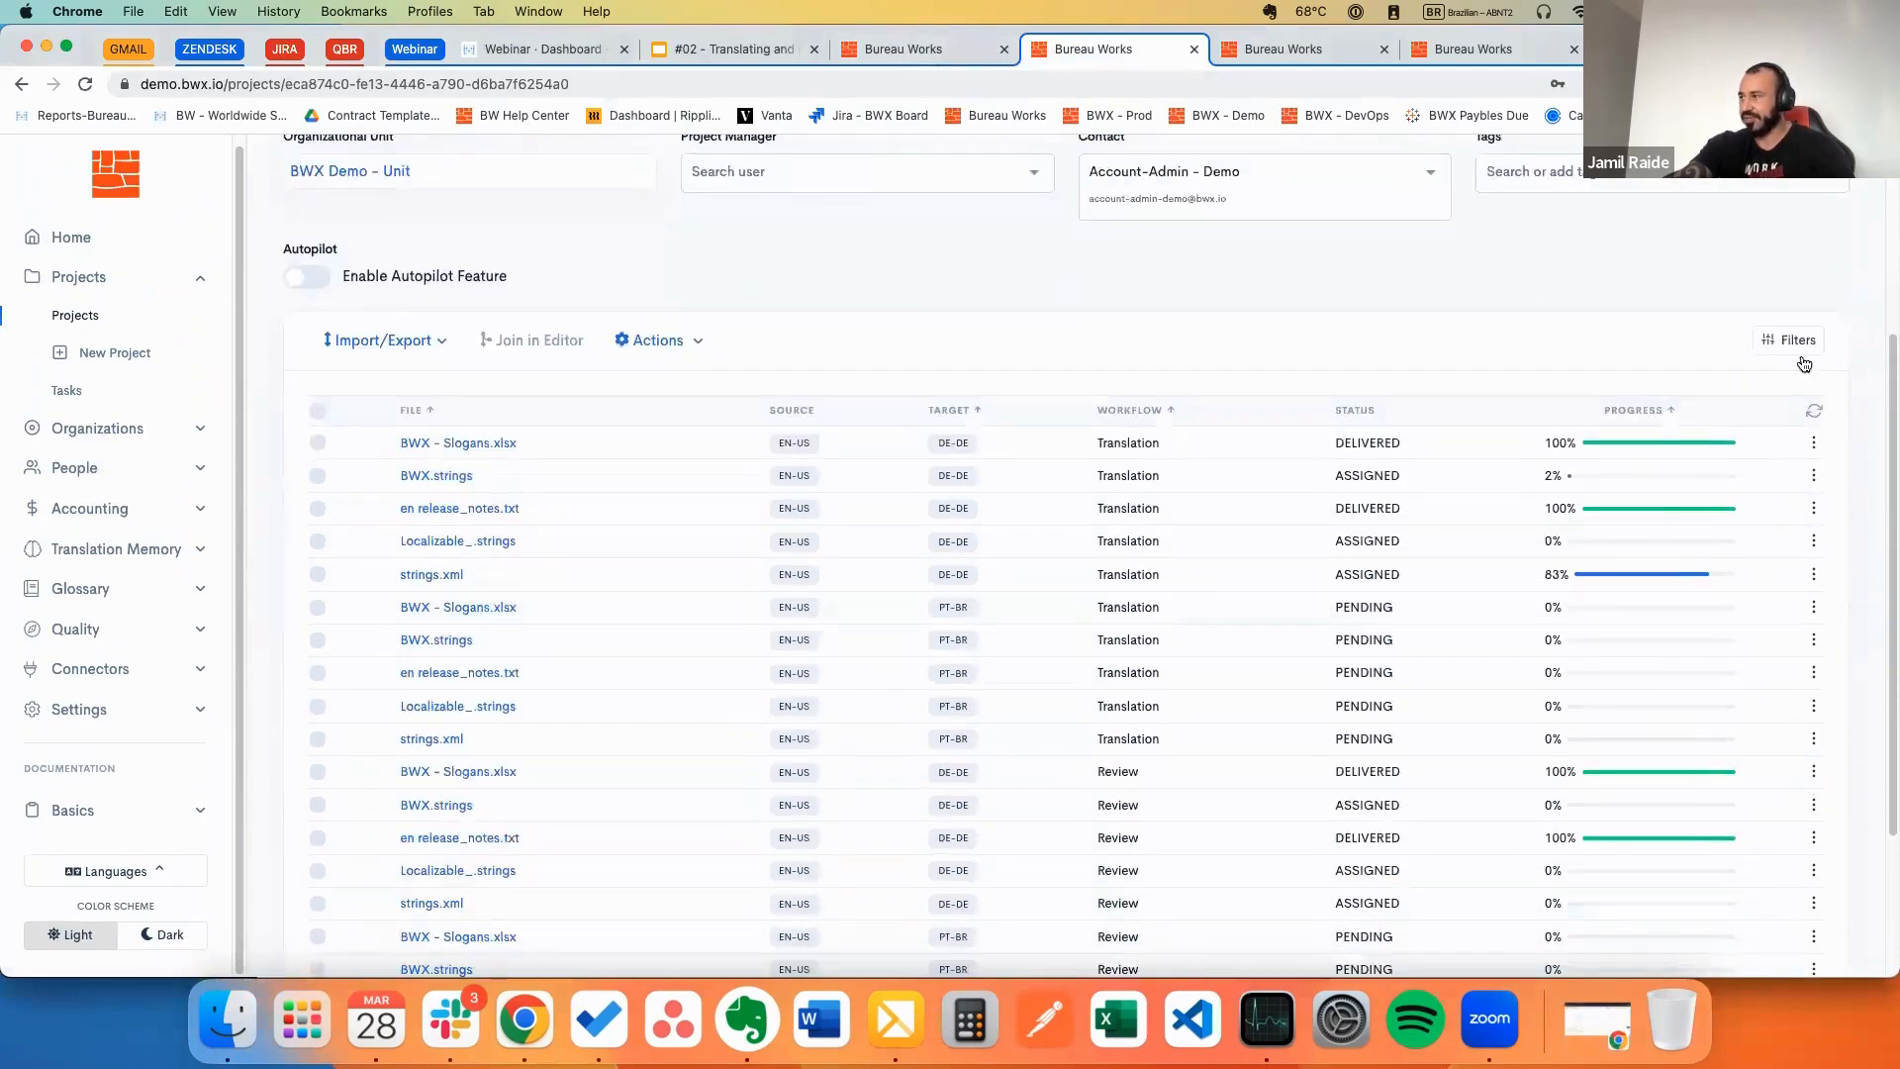
left_click(1795, 343)
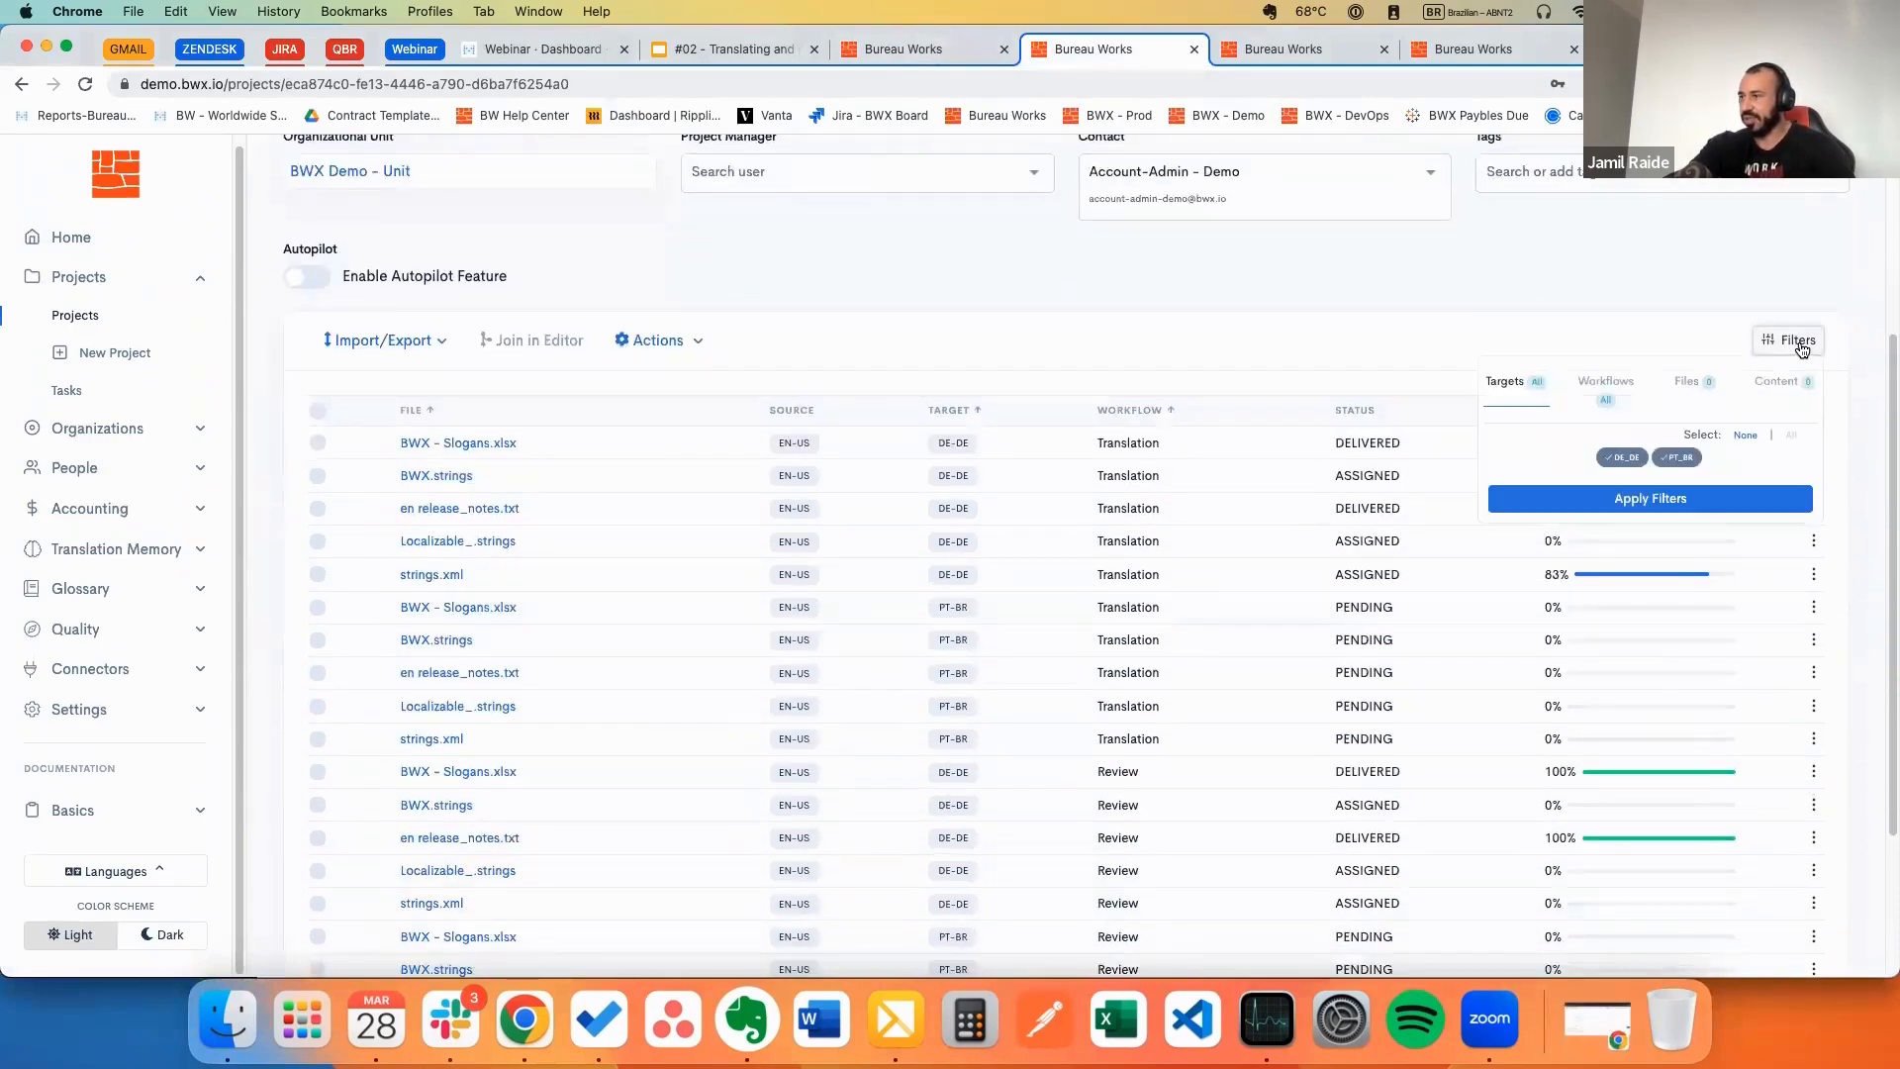
Step: Select BWX - Slogans.xlsx, BWX.strings, release_notes.txt, Localizable_.strings and strings.xml, and join them in the editor
left_click(317, 443)
left_click(316, 476)
left_click(317, 507)
left_click(317, 541)
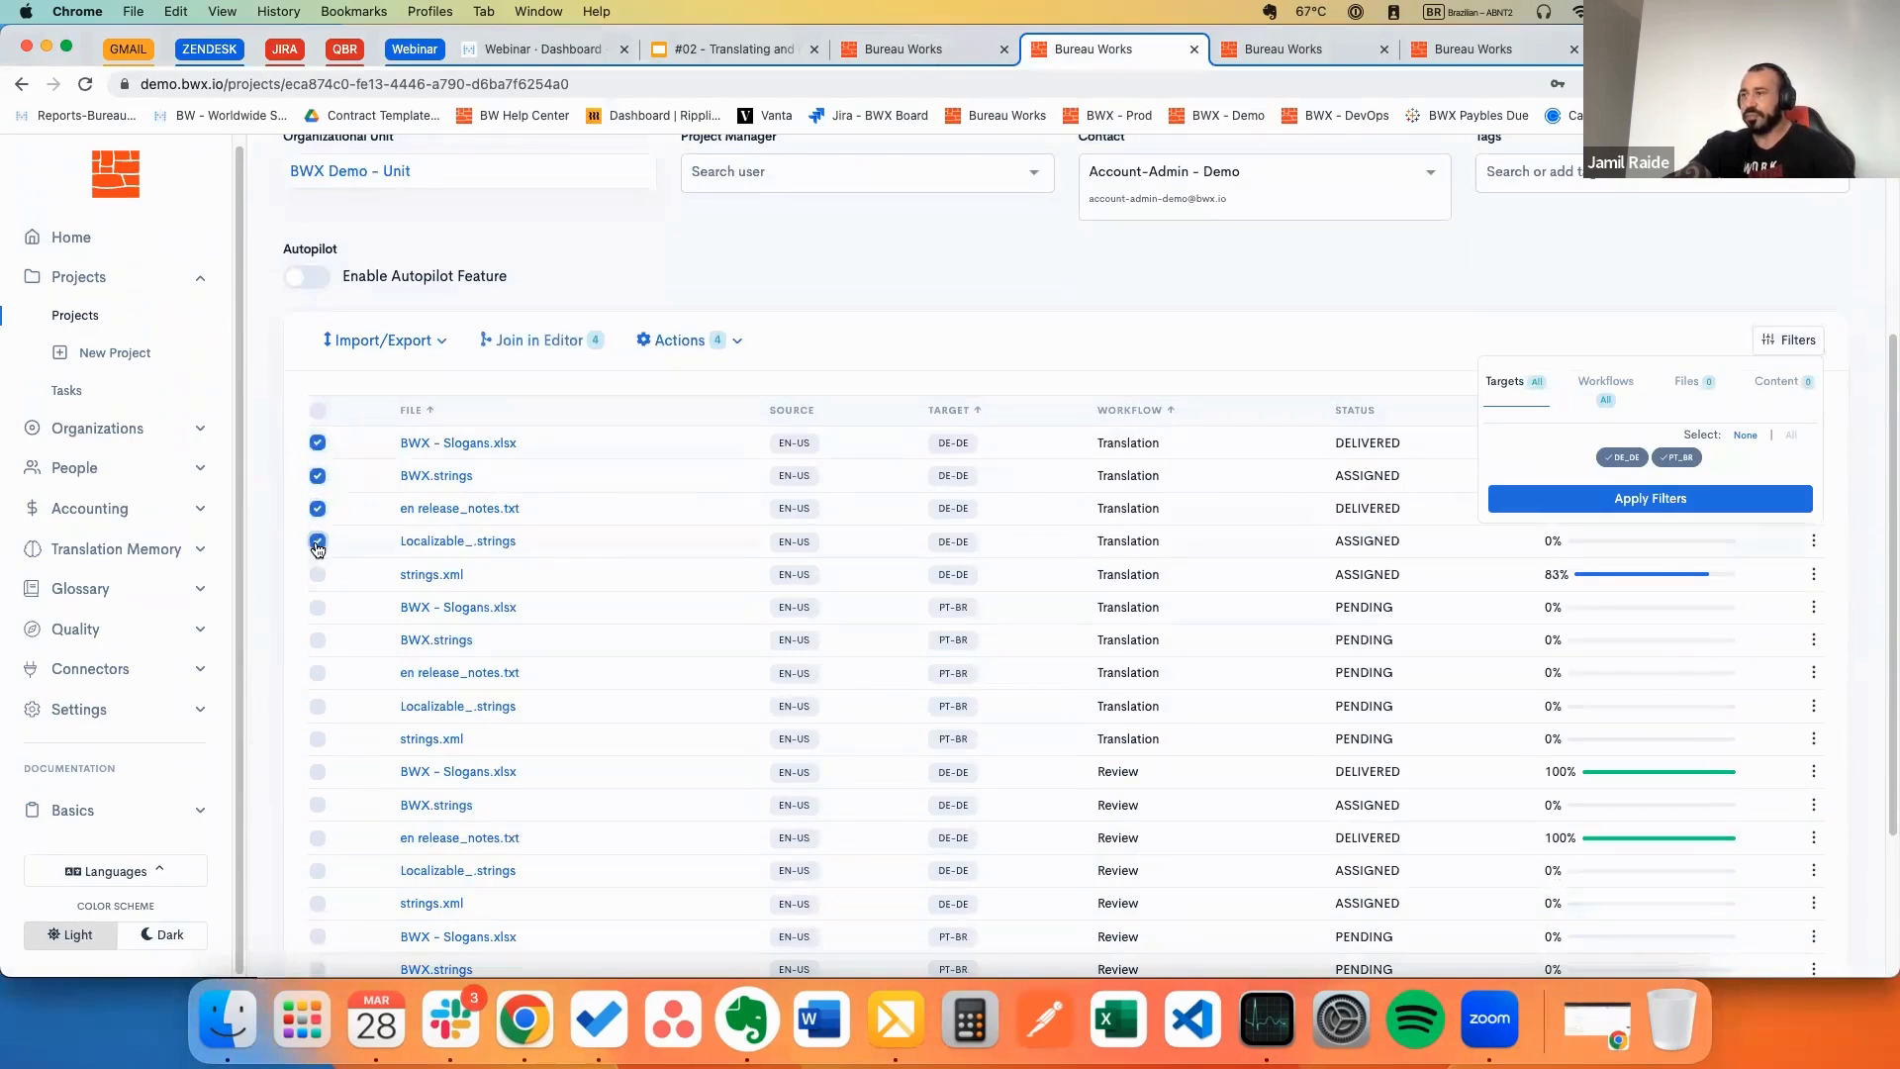
left_click(312, 567)
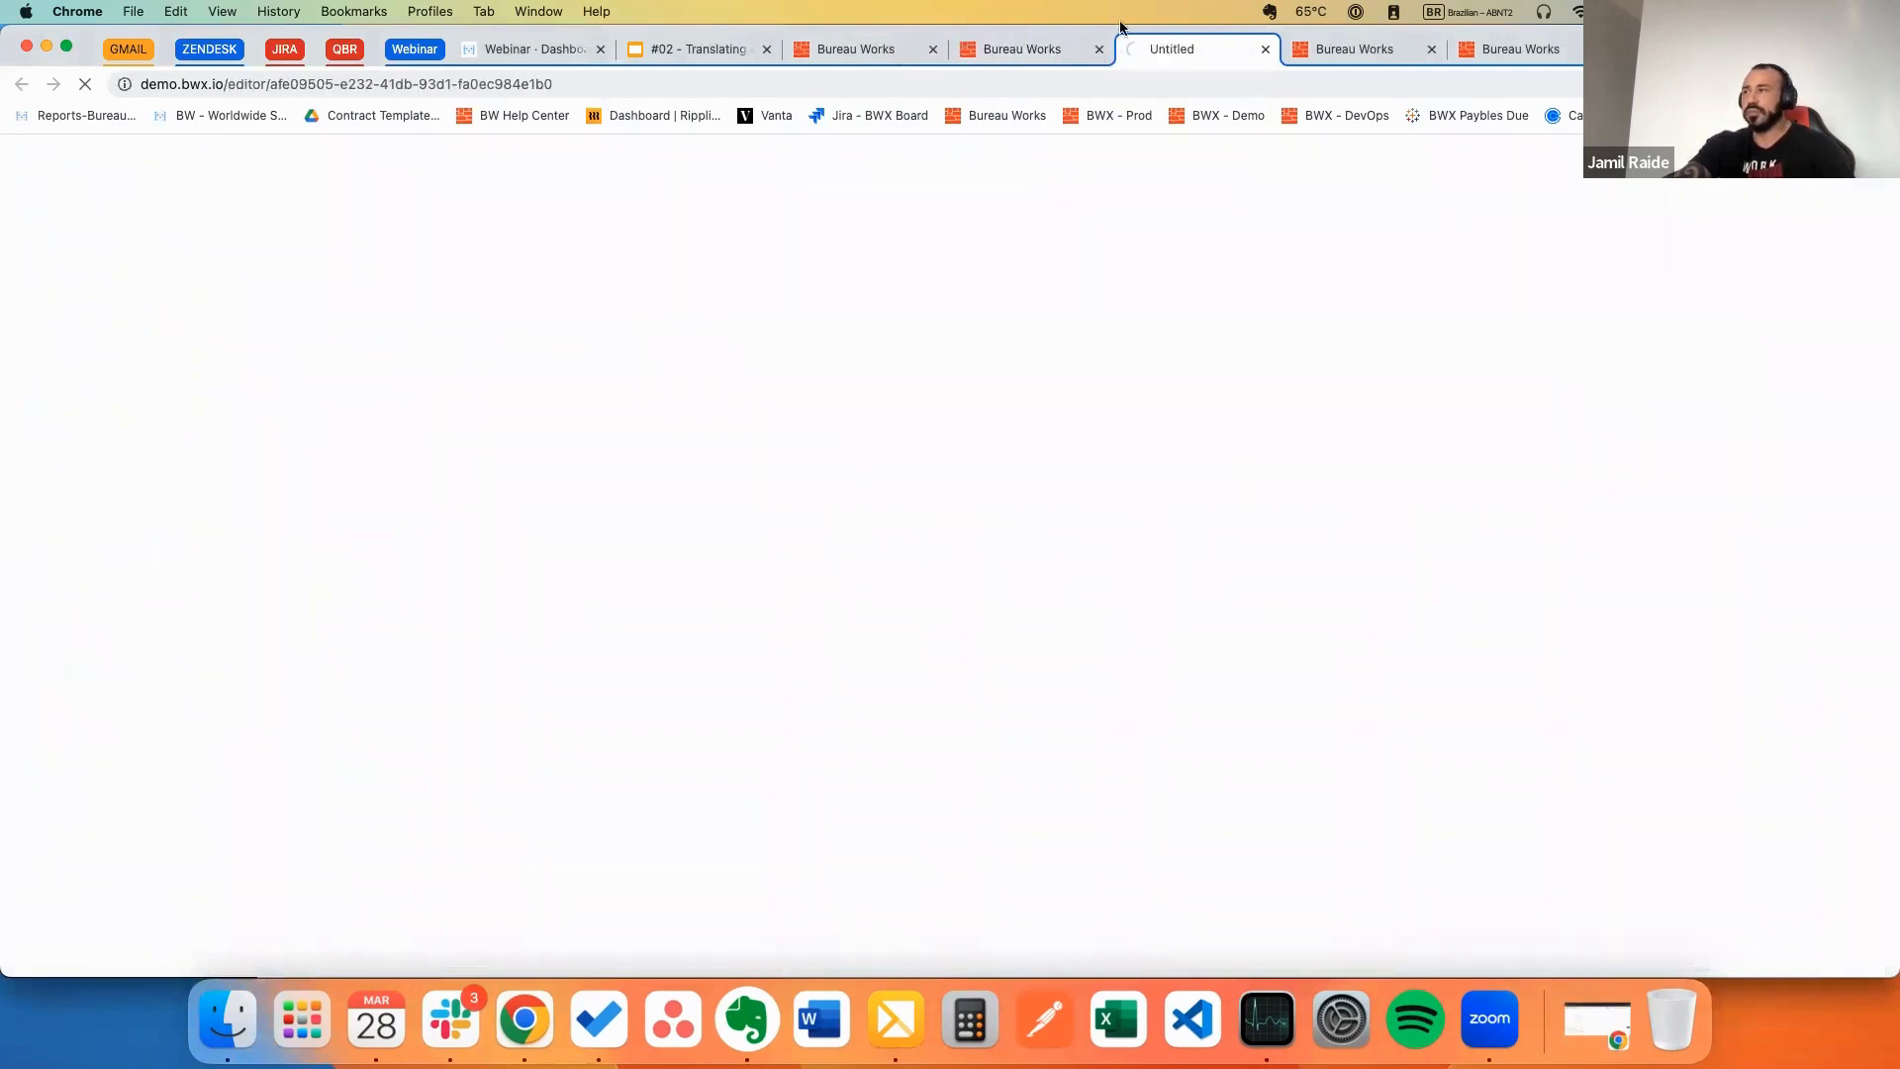
left_click(1033, 59)
left_click(317, 574)
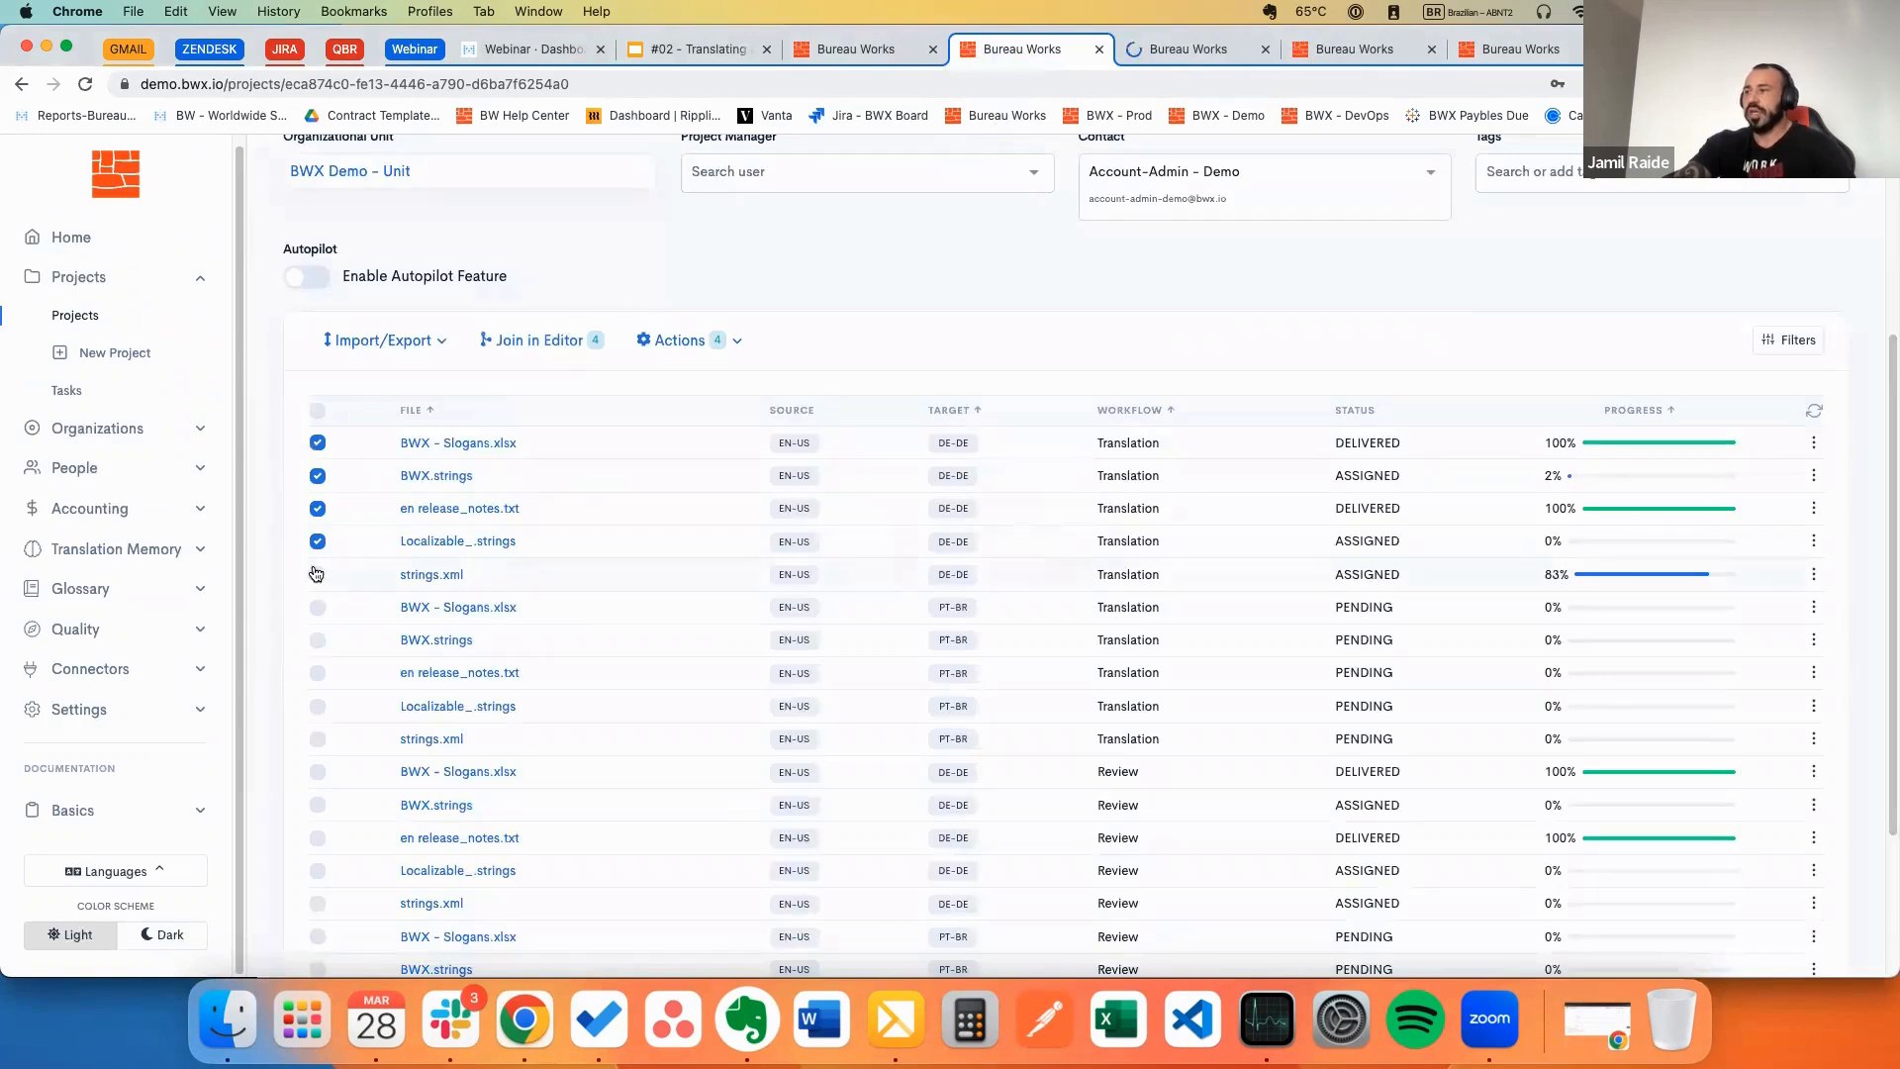
left_click(570, 340)
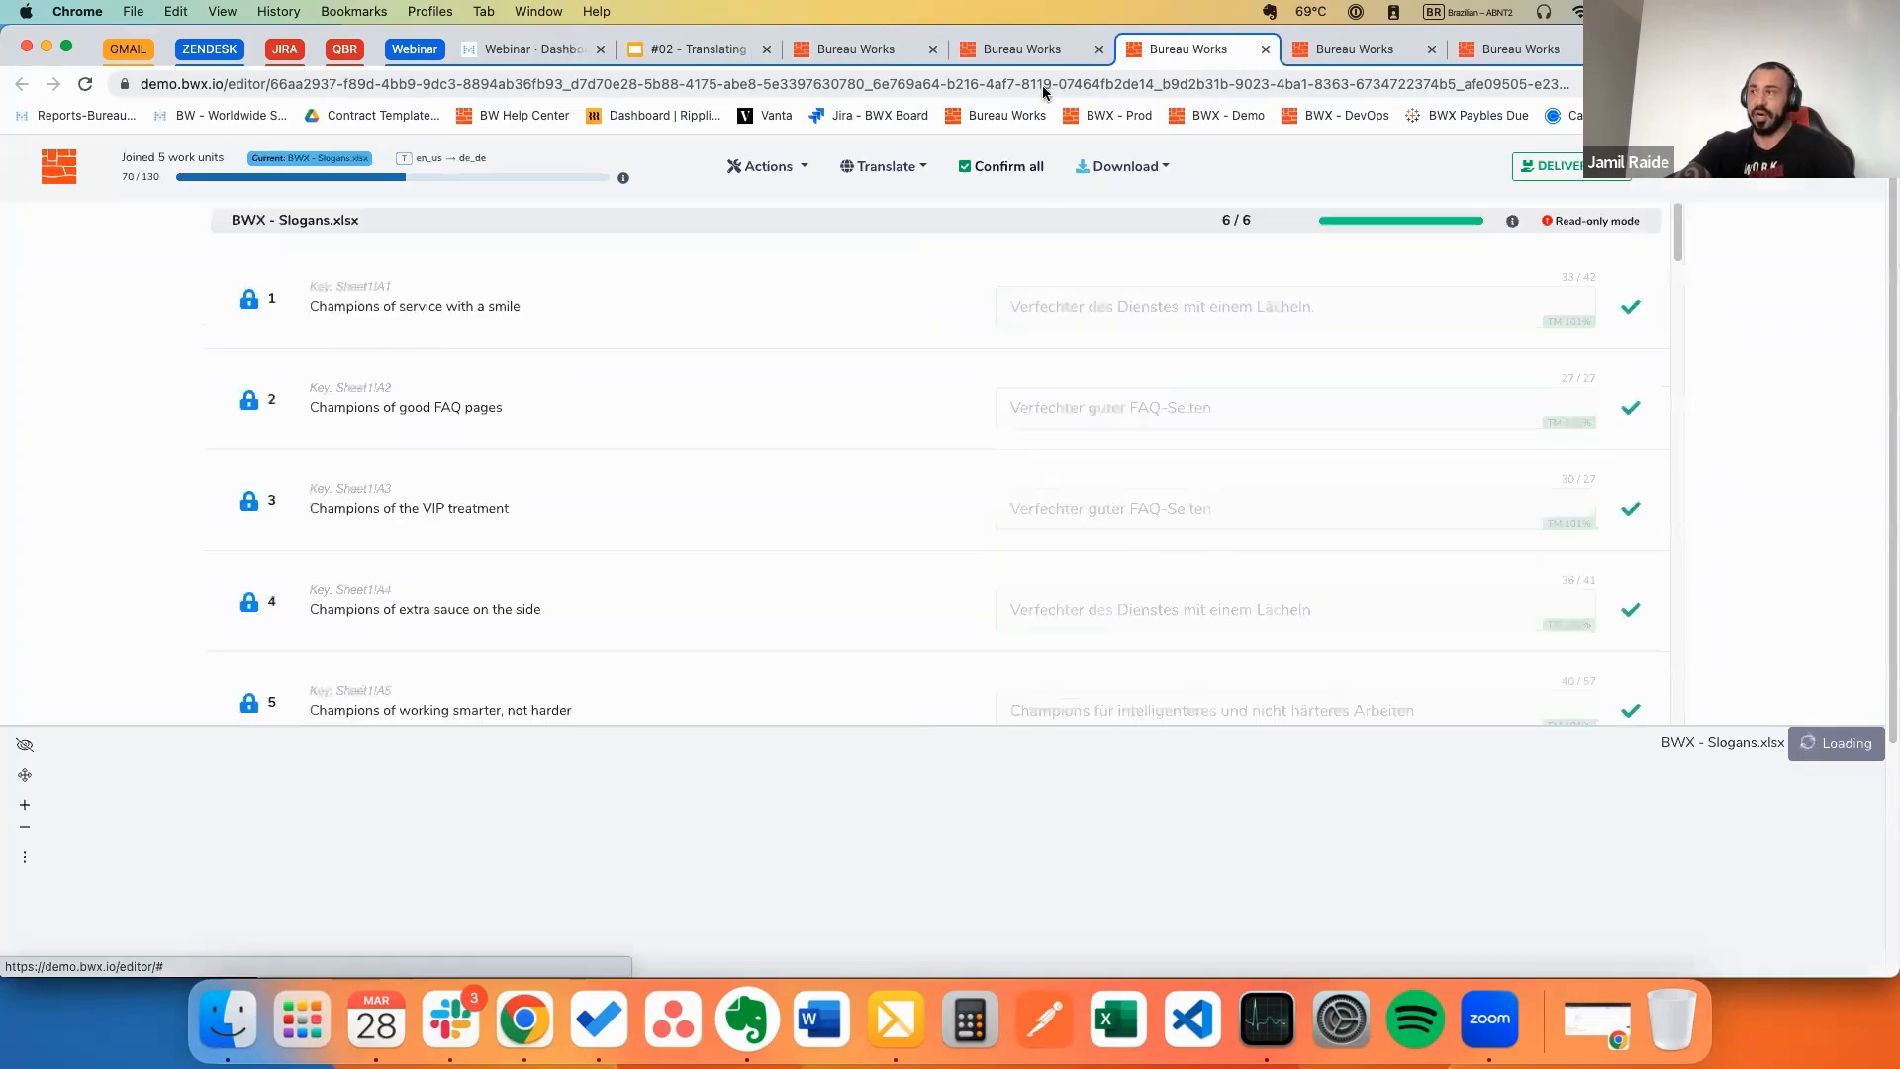
Step: Confirm all segments of the five joined files, accepting both confirmation prompts
left_click(995, 168)
left_click(1151, 610)
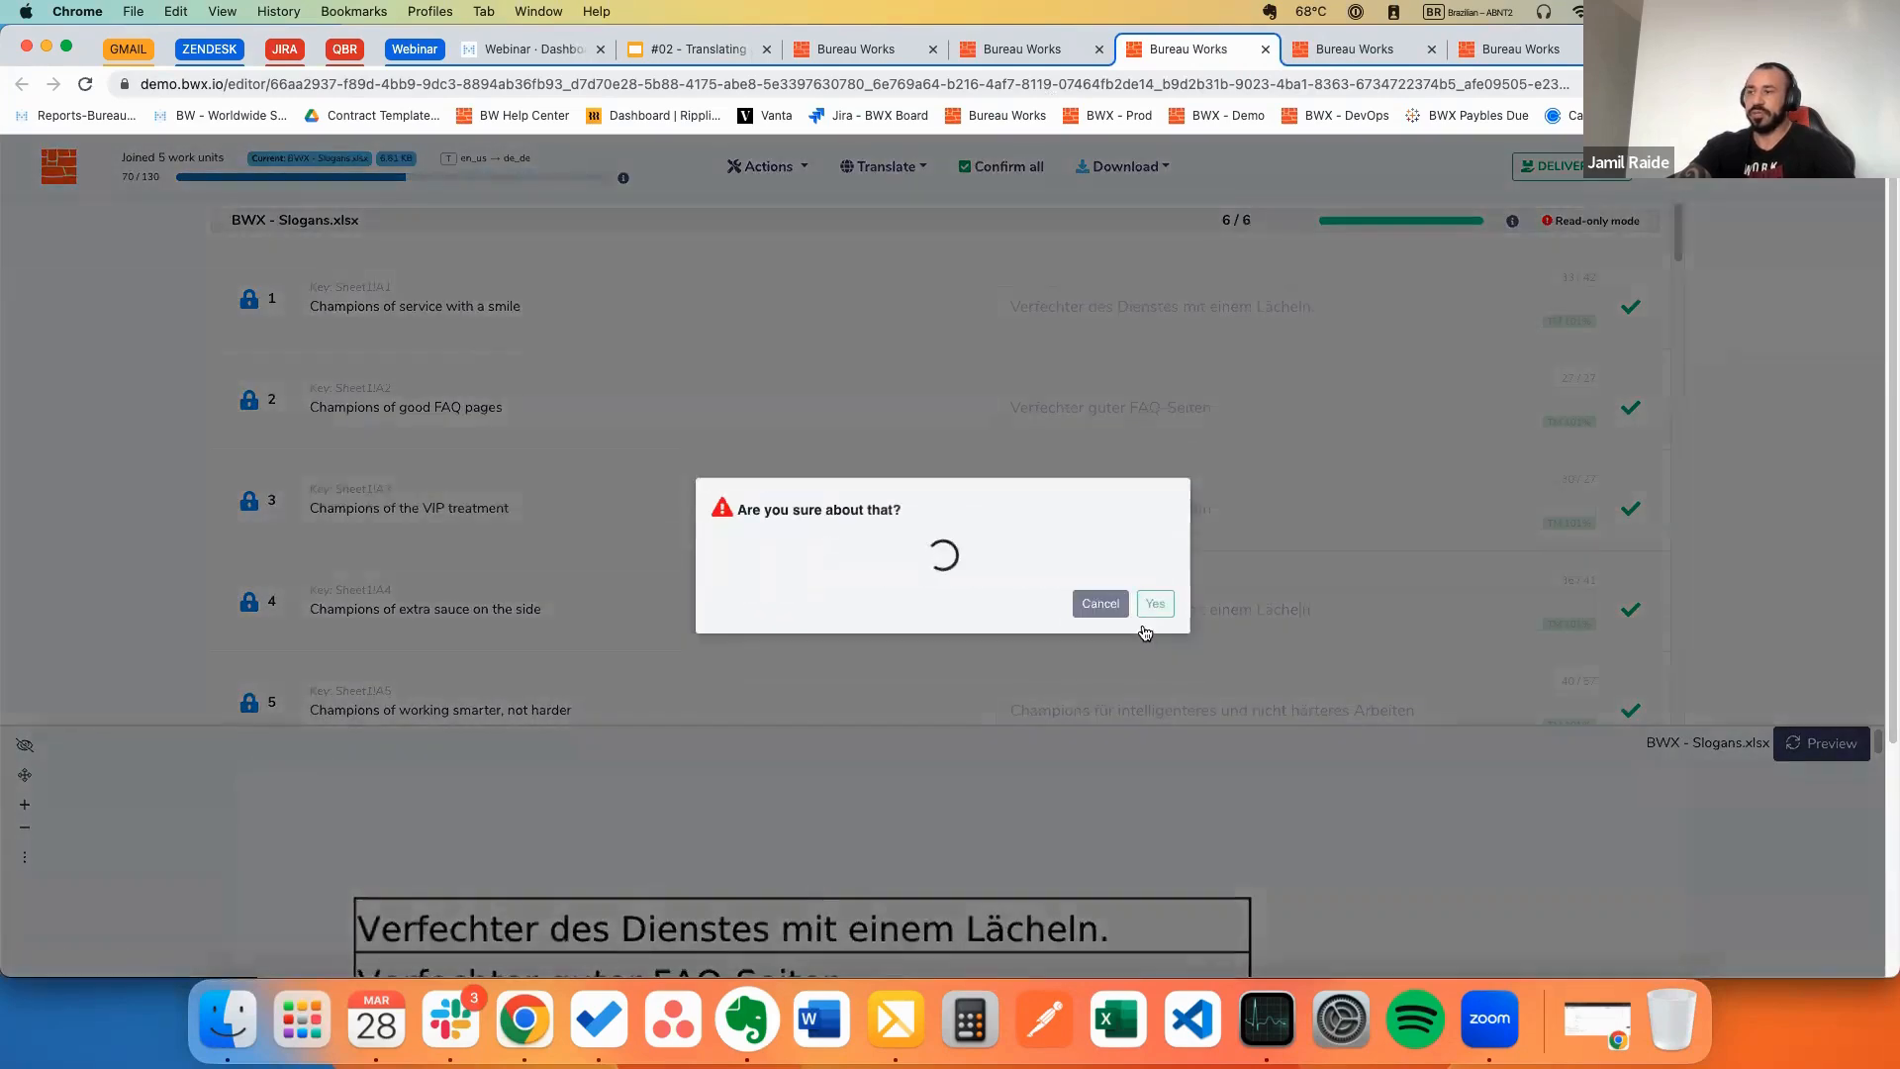
left_click(1141, 625)
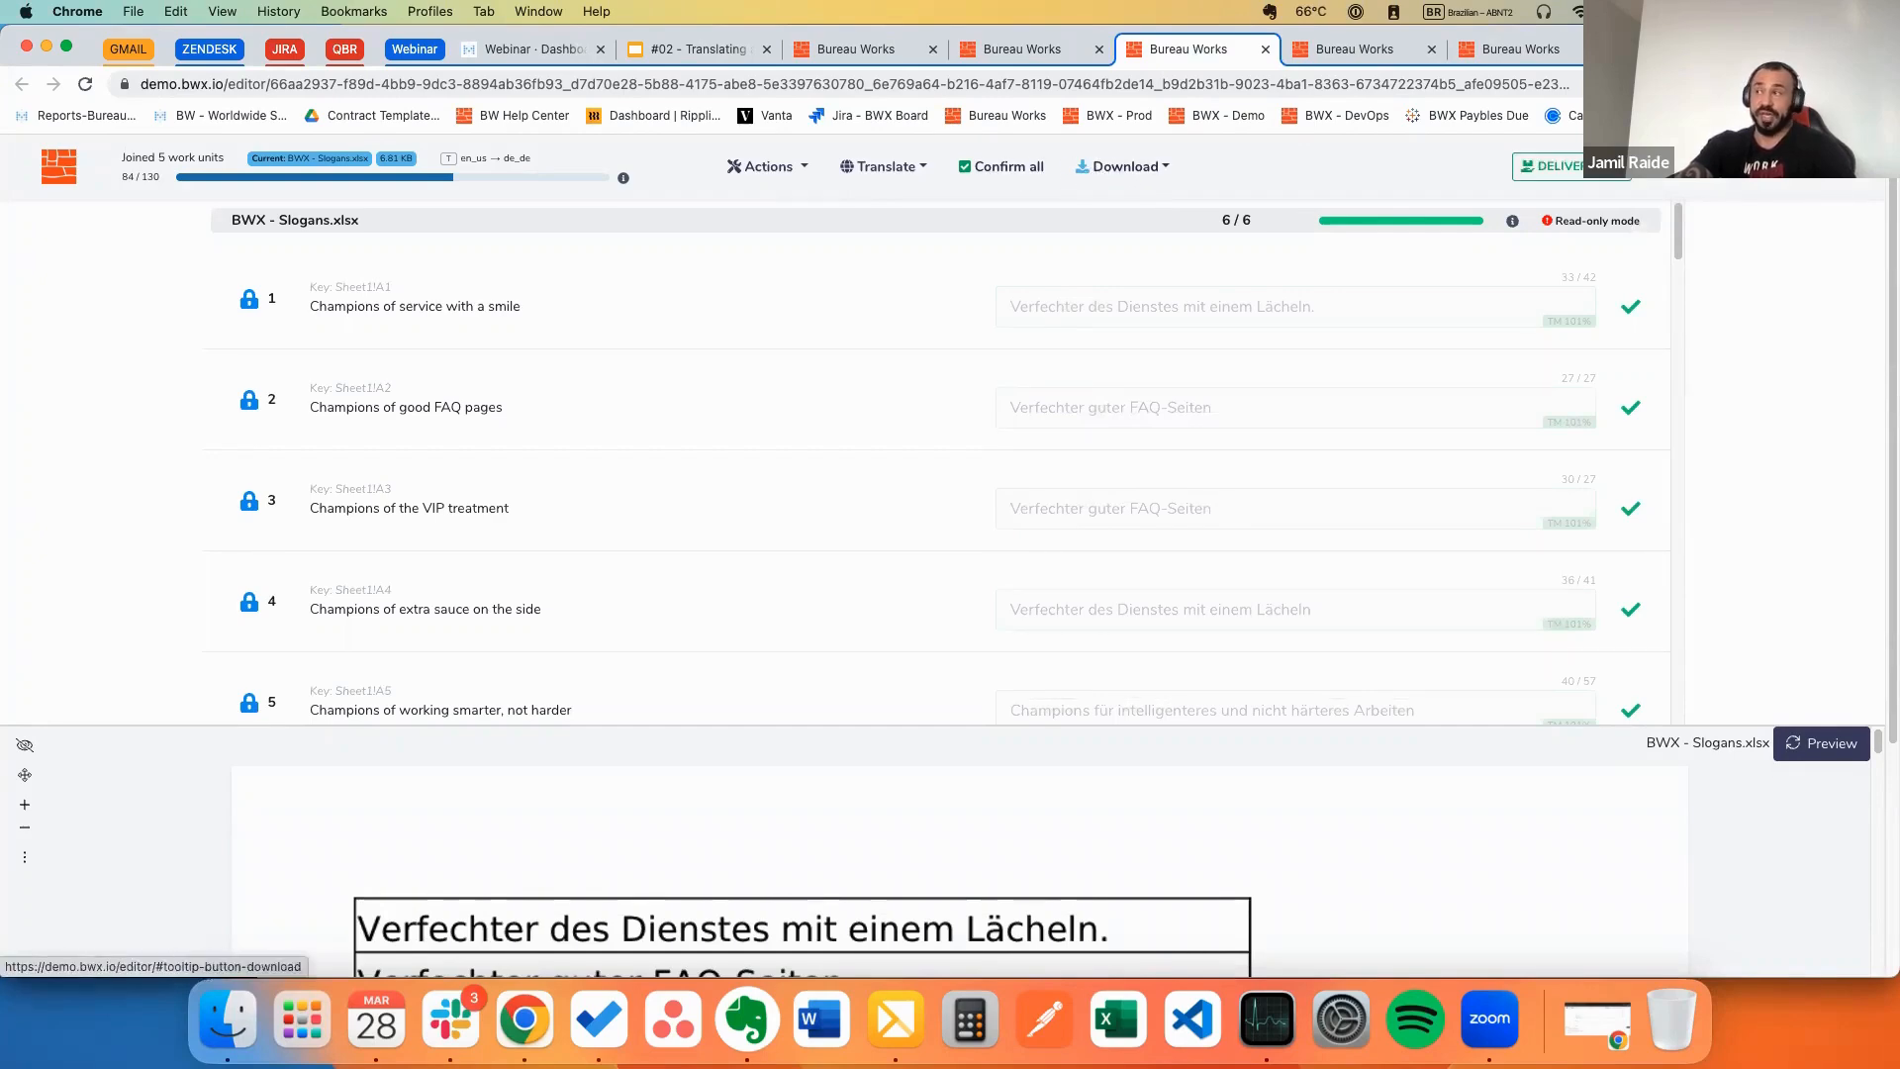
Step: Deliver all tasks of the joined files and return to the project file list
left_click(1556, 167)
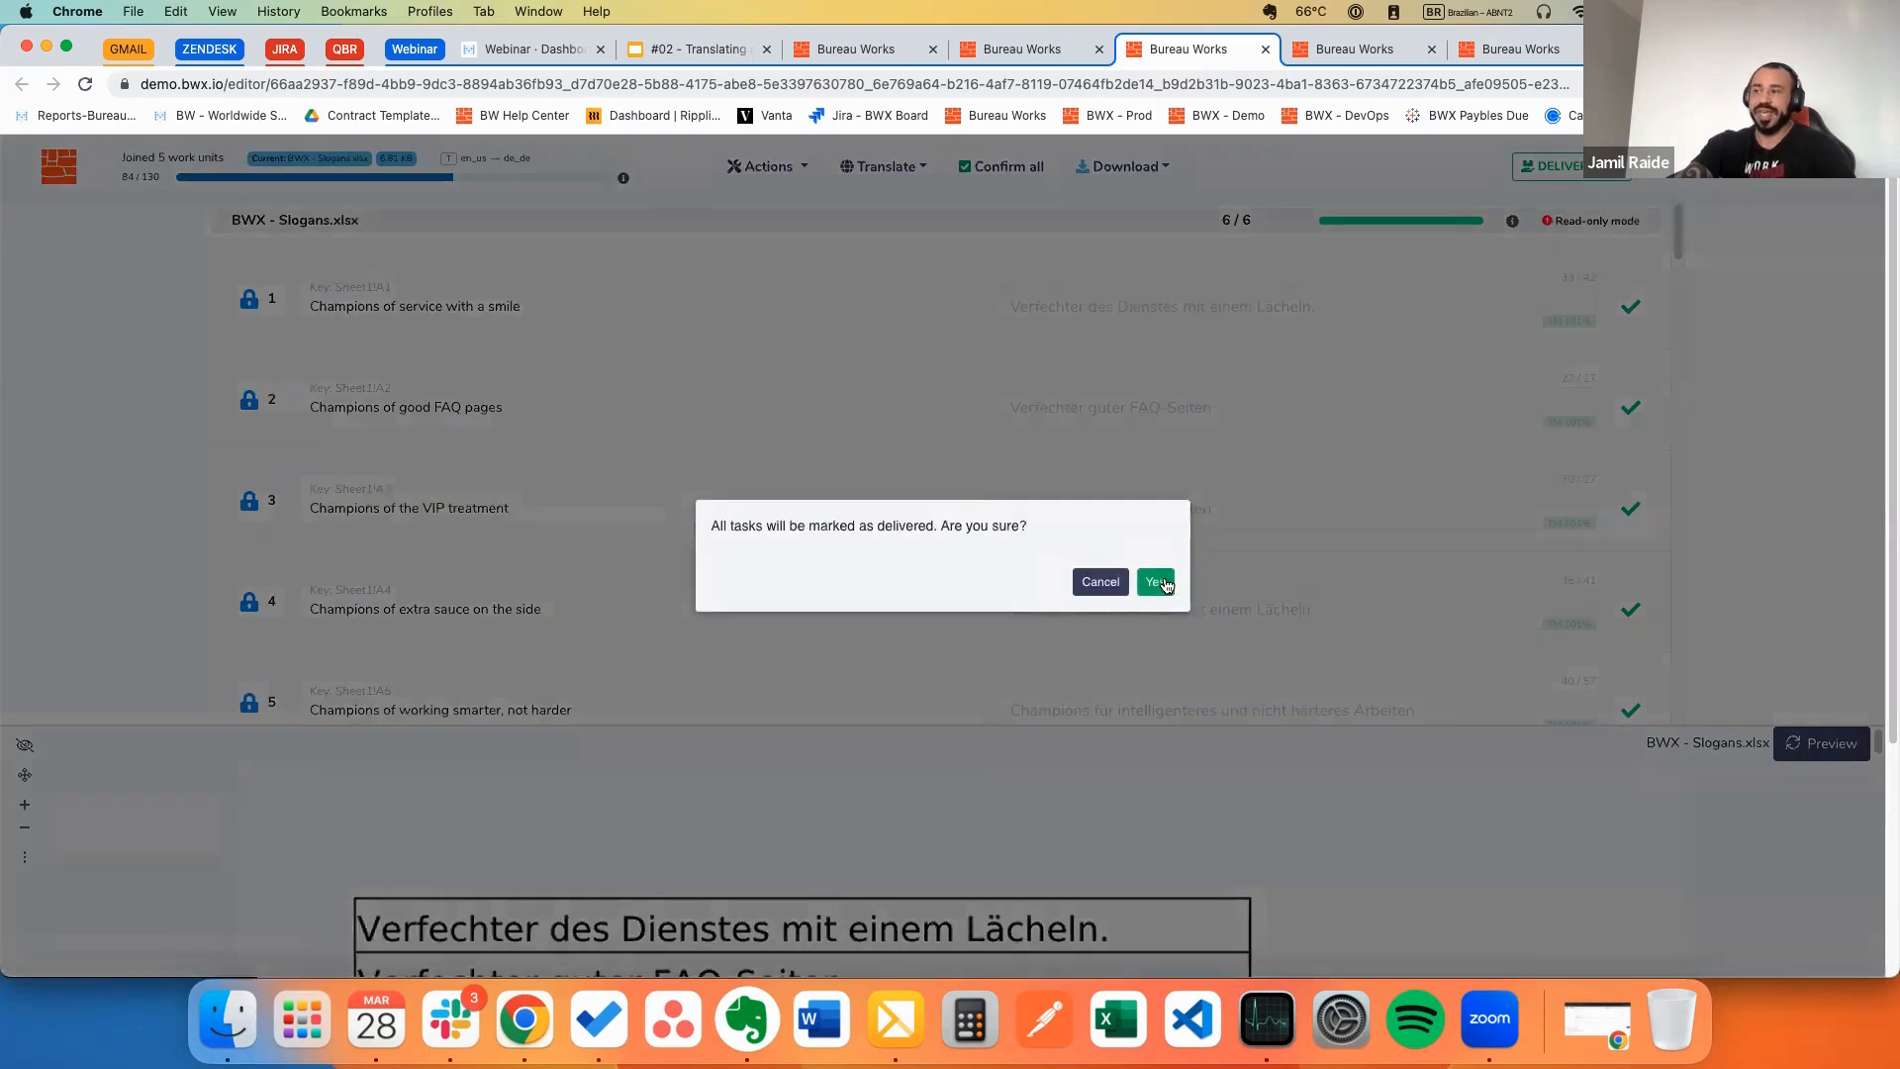
left_click(1157, 582)
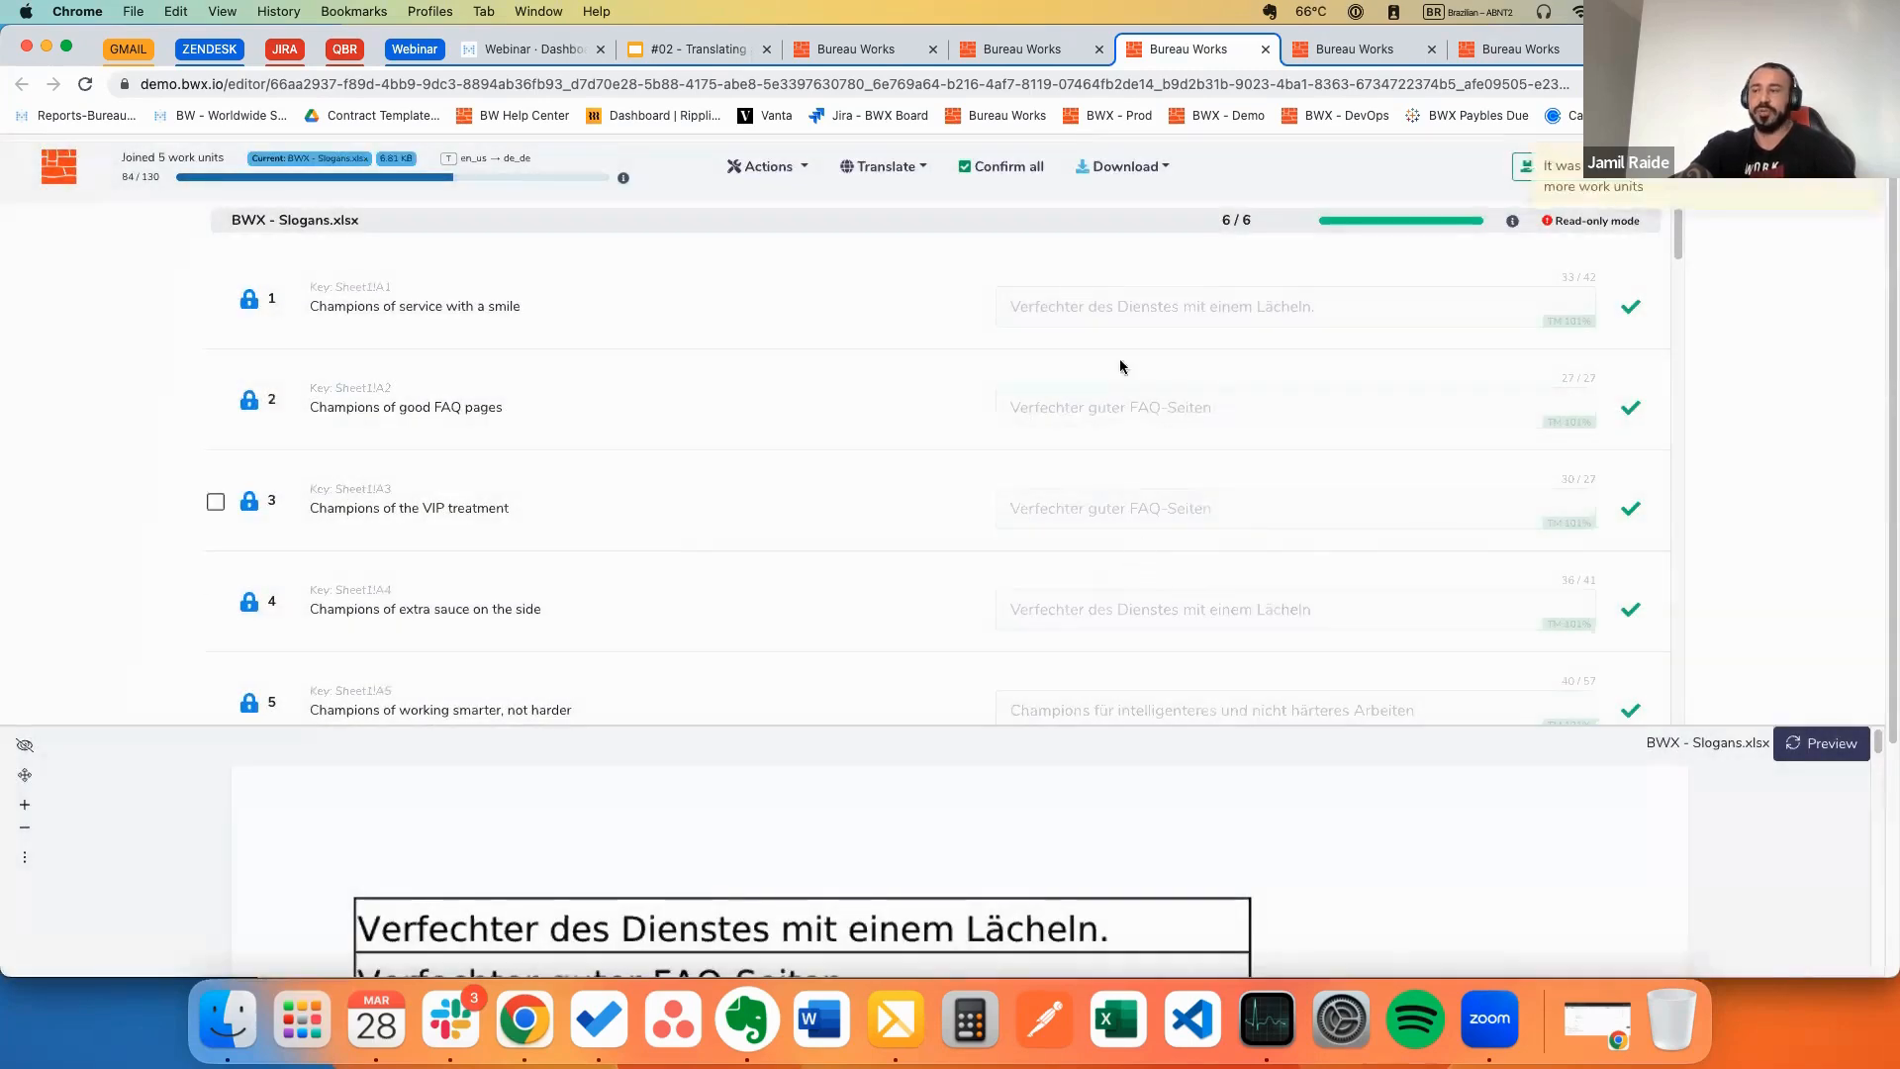
left_click(989, 48)
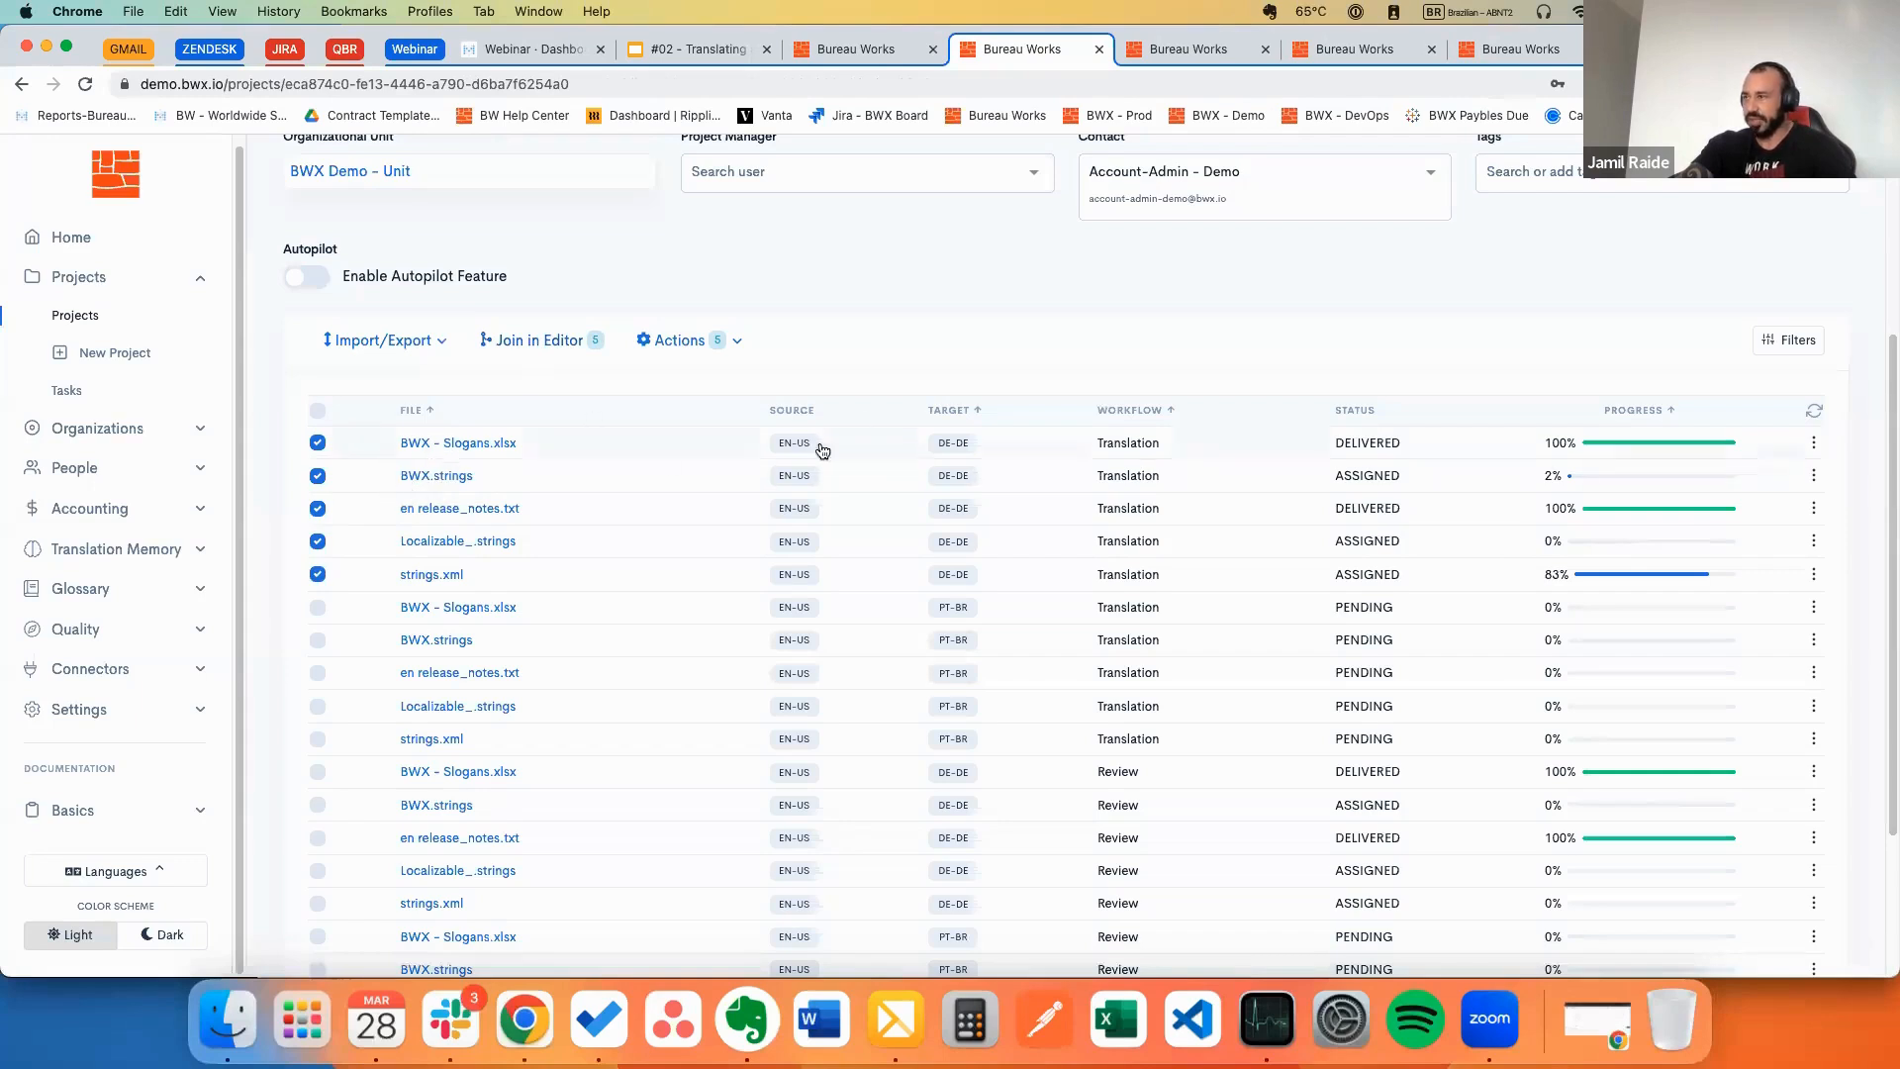
Step: Reload the project page to see the DE-DE strings.xml delivered, then restore the reviewer's dashboard
key("super+r")
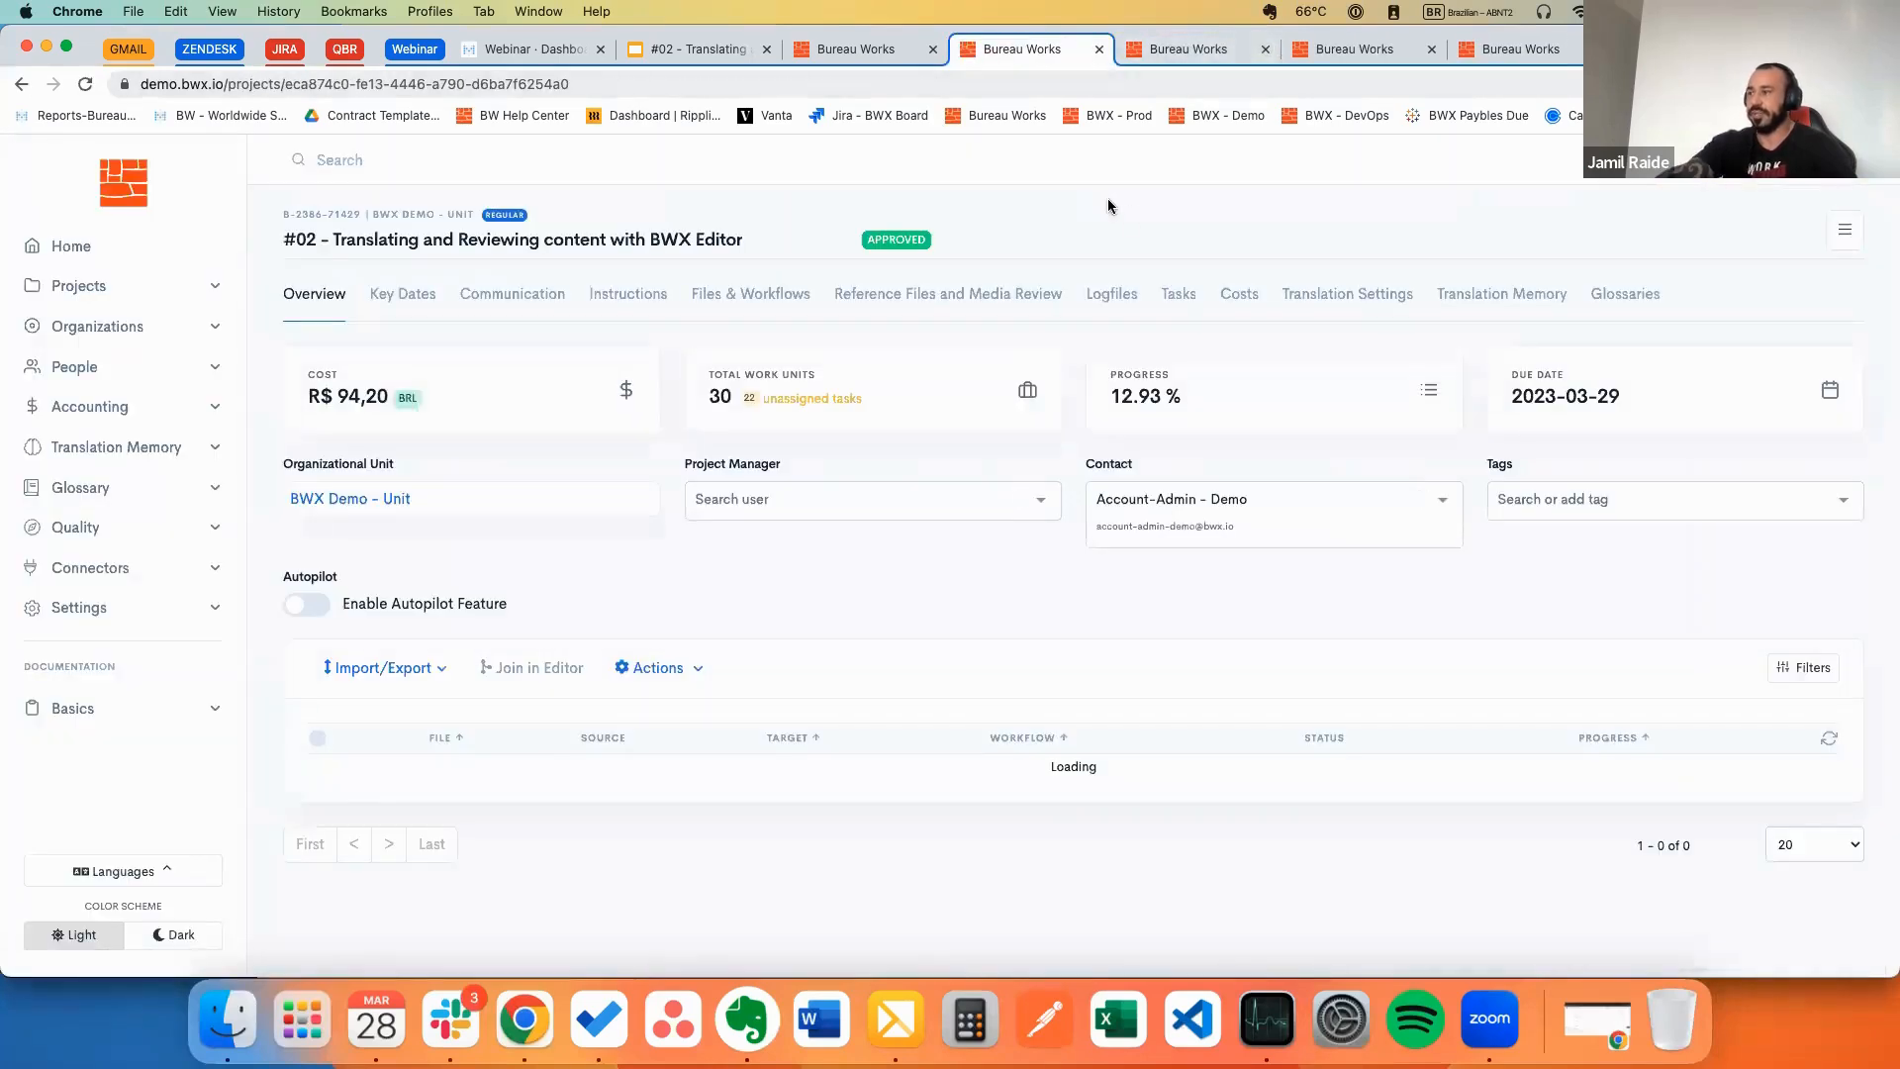
scroll(1273, 772, "down", 3)
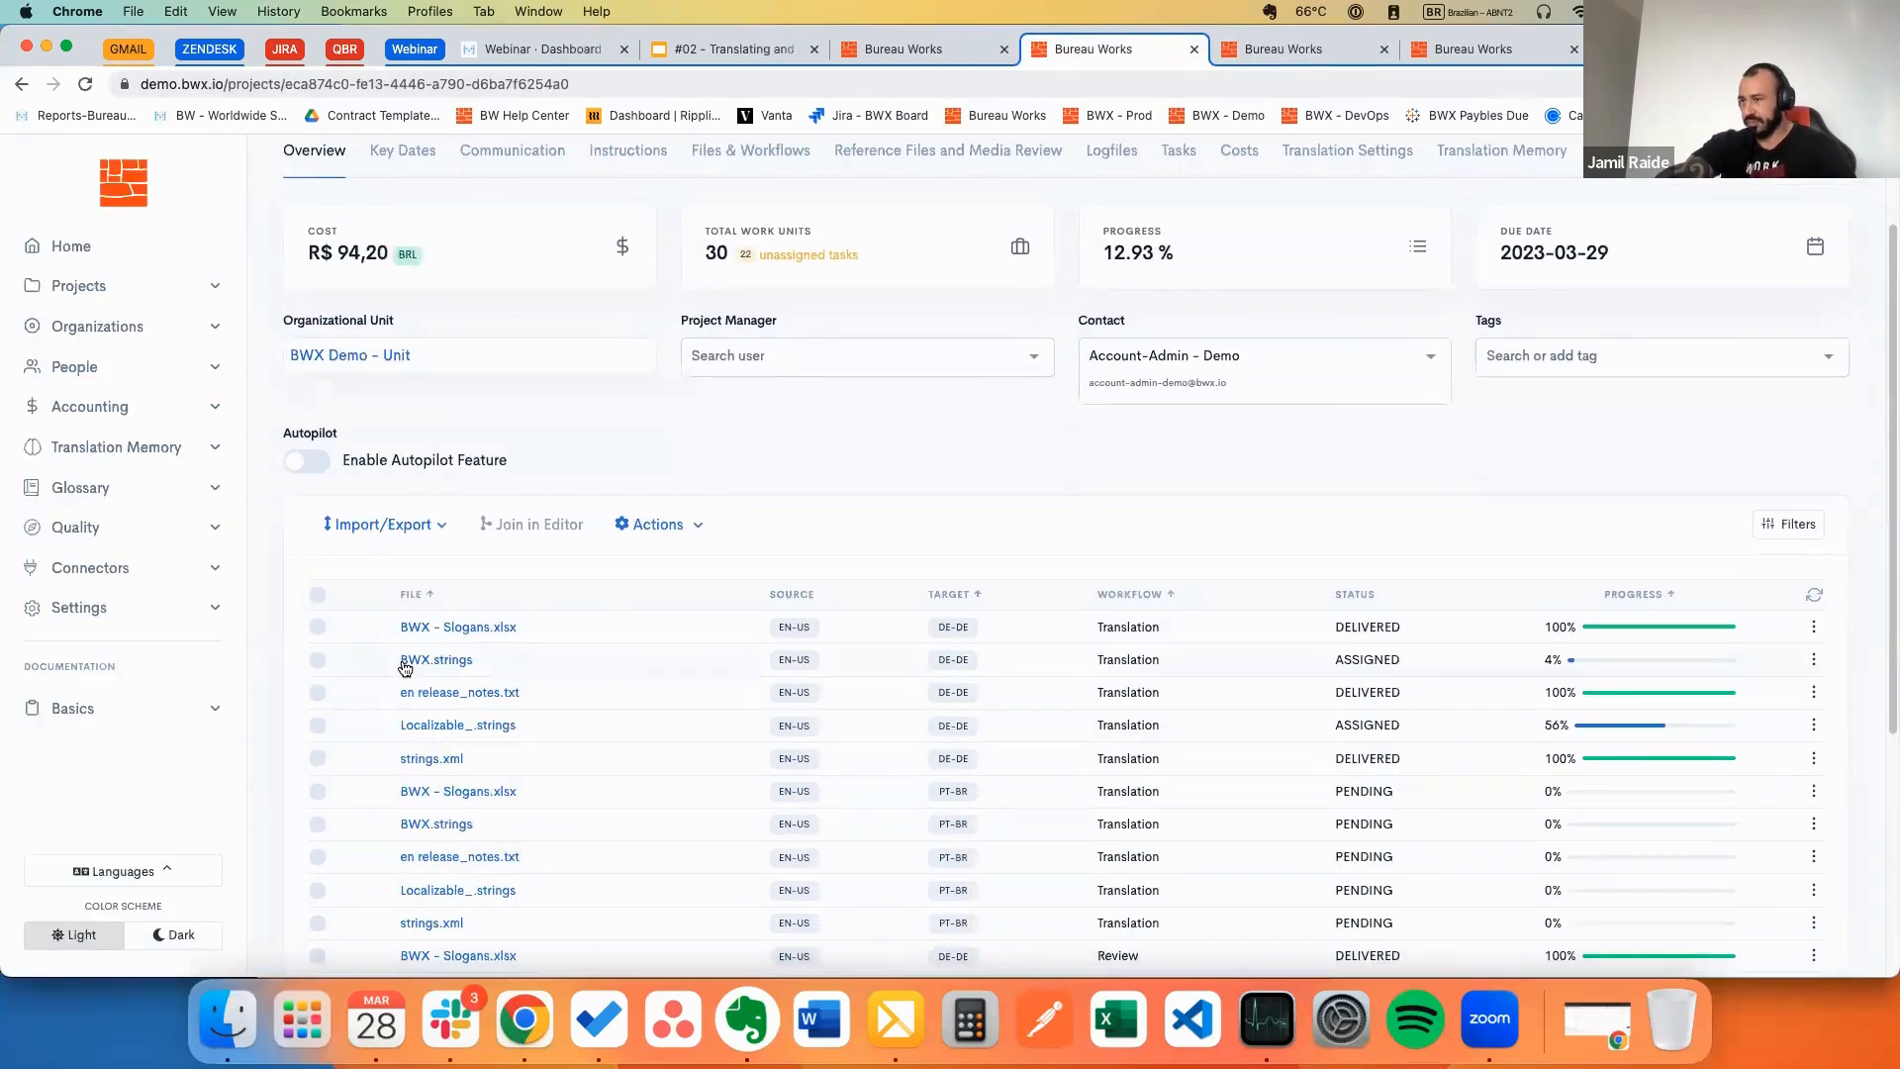
scroll(634, 683, "down", 1)
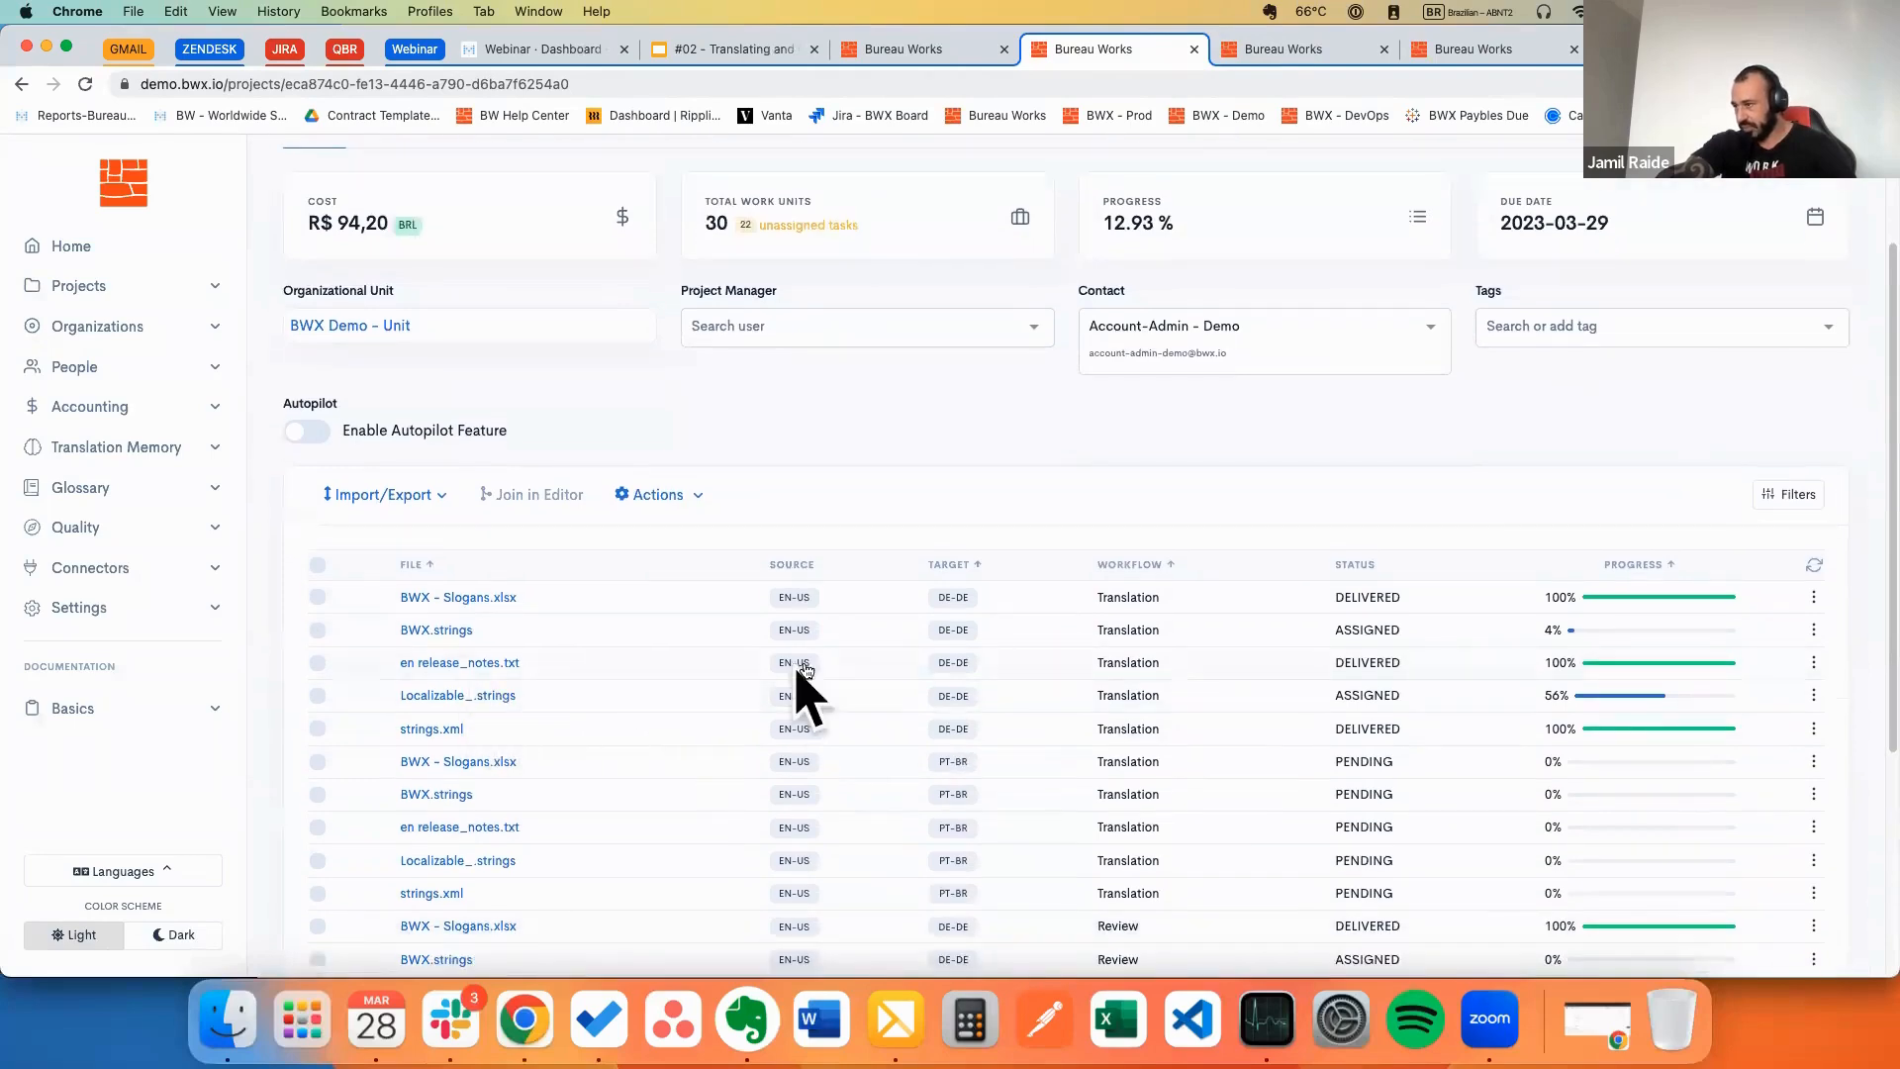
left_click(1588, 1025)
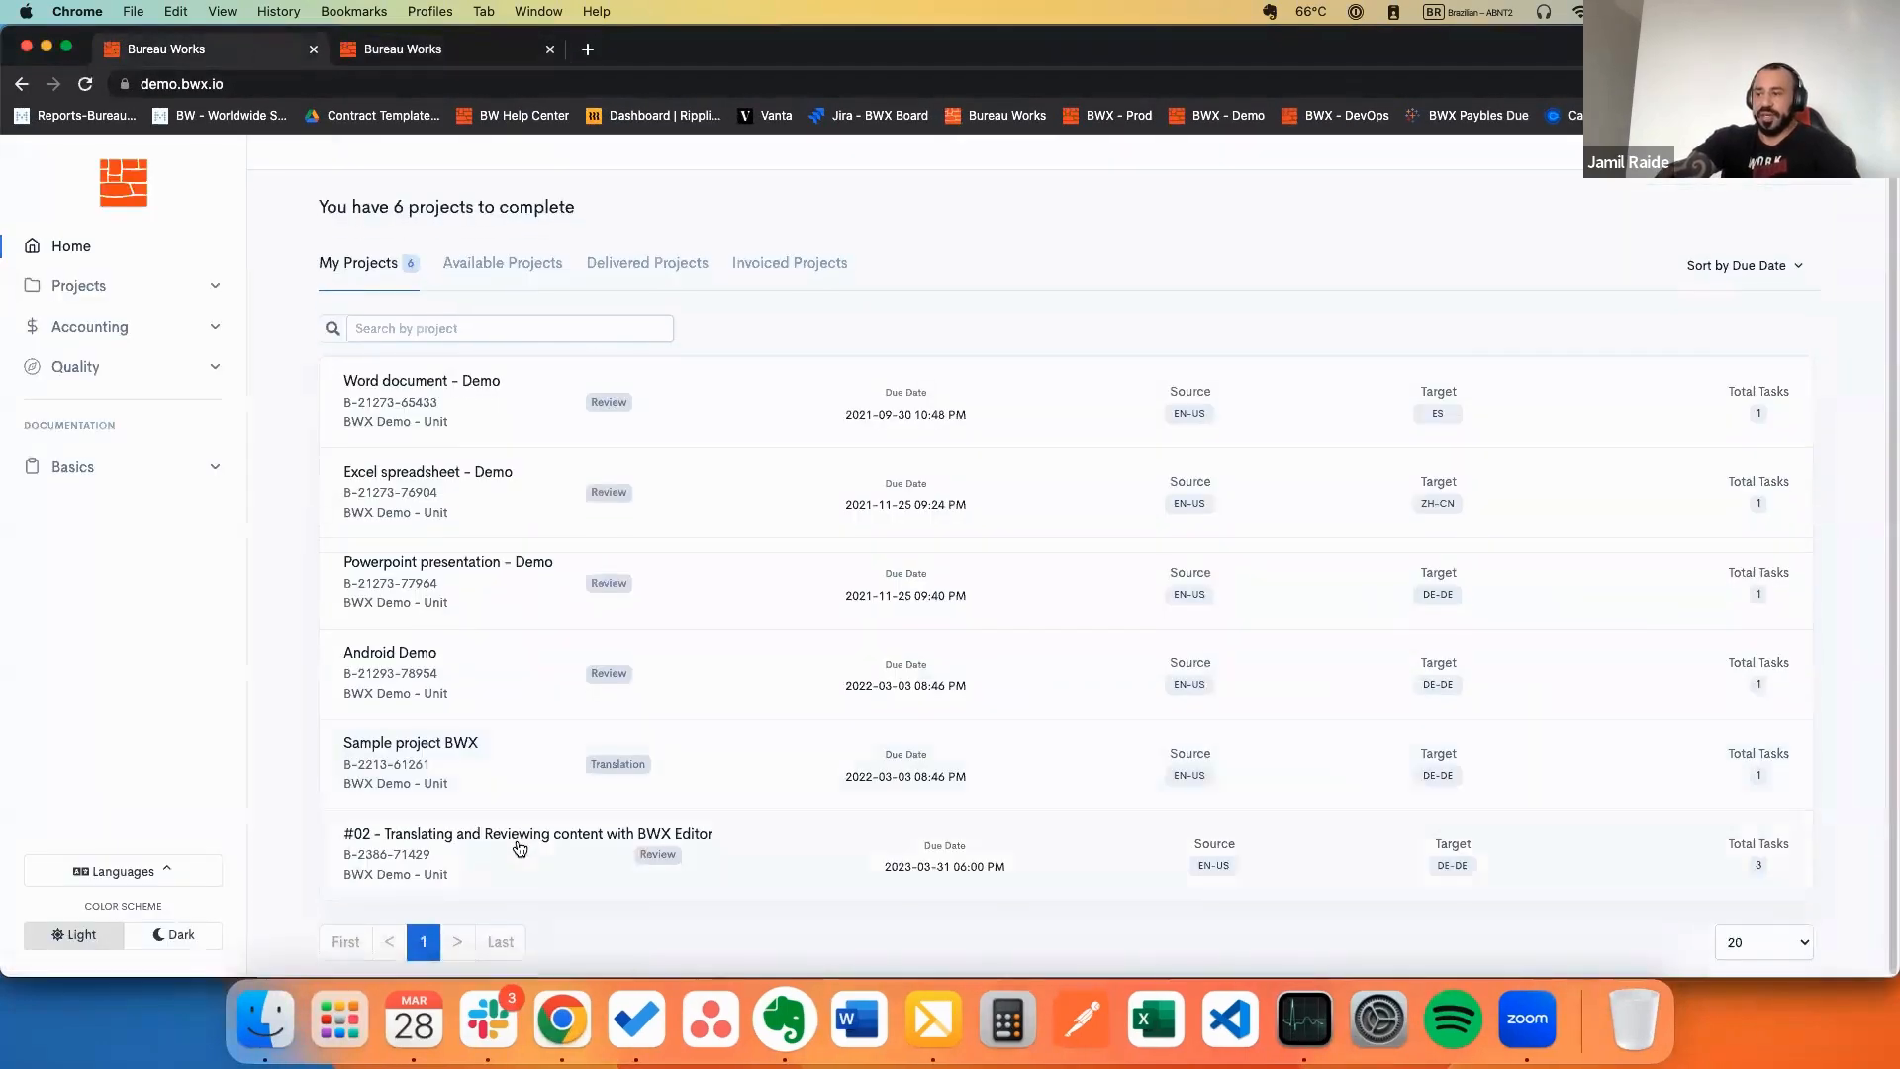
Step: Open strings.xml from project #02 with Suggestions shown for the segment 1 Album translation
left_click(519, 848)
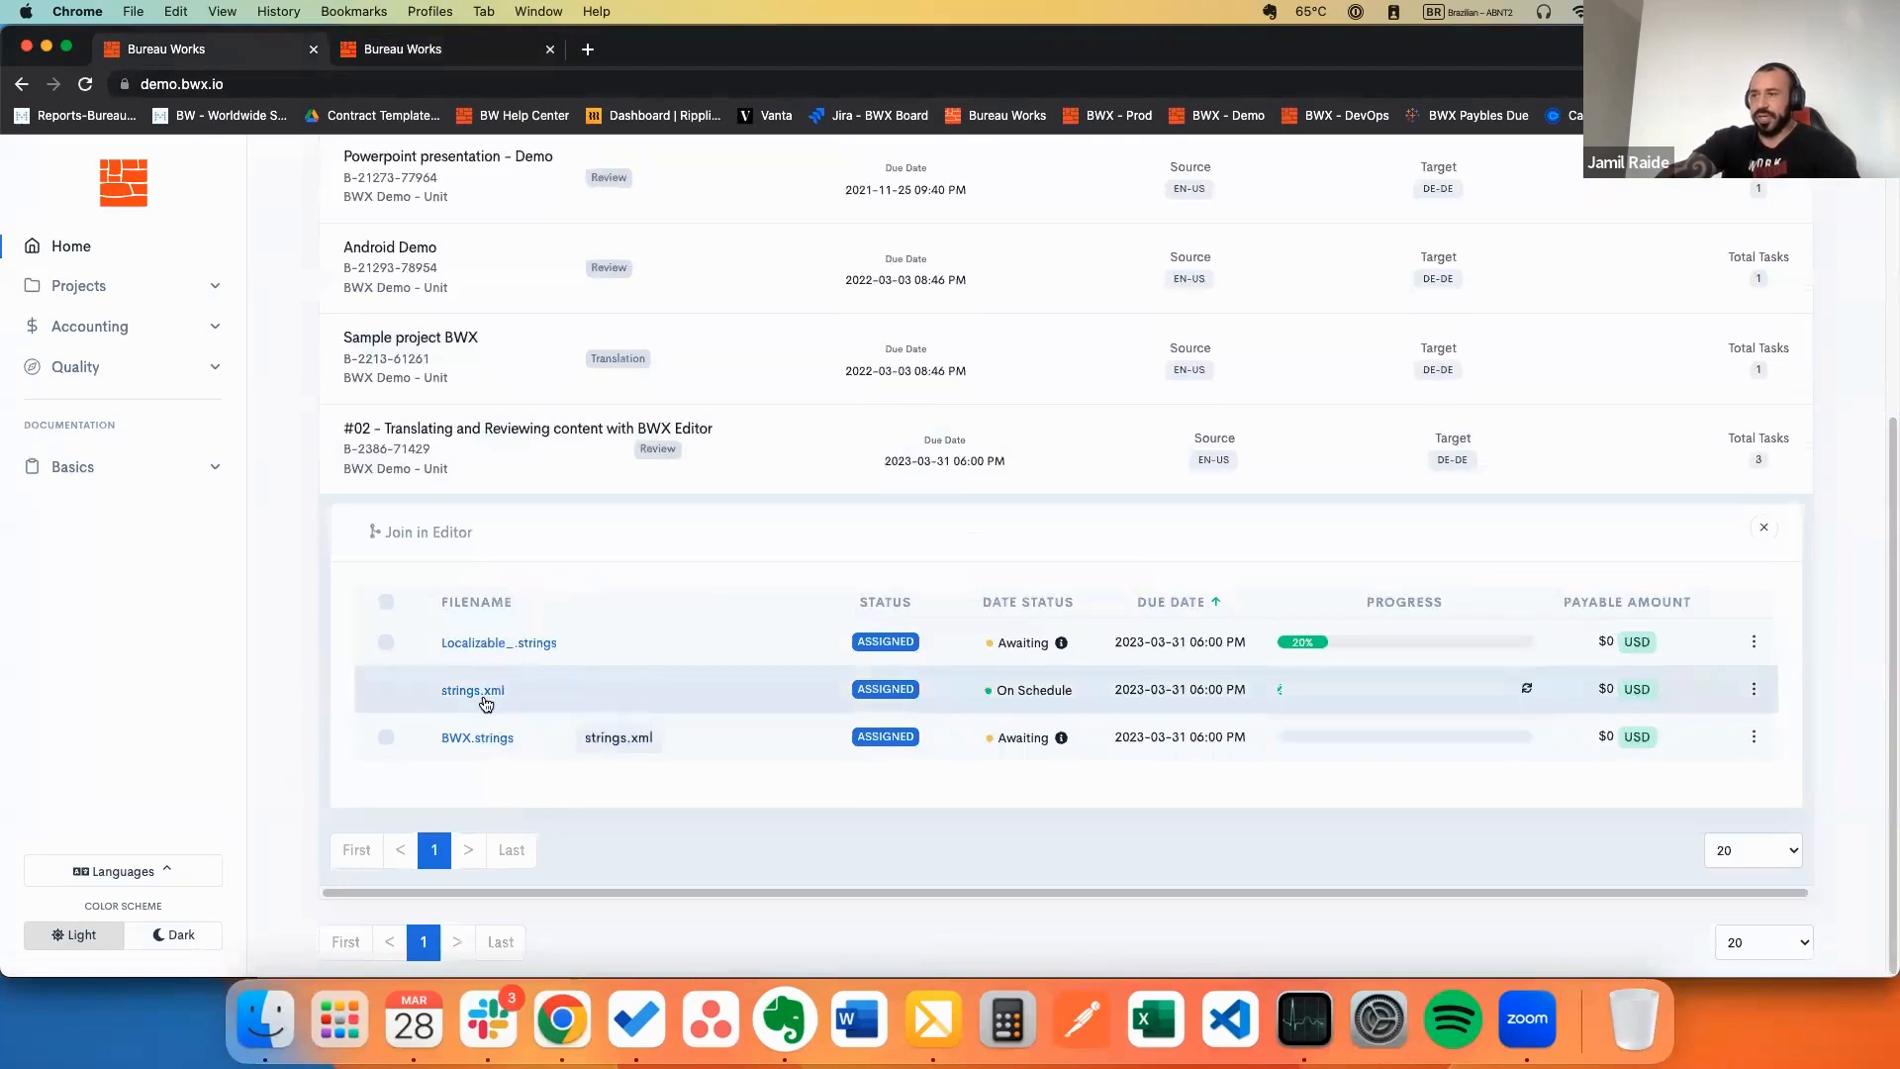
left_click(485, 691)
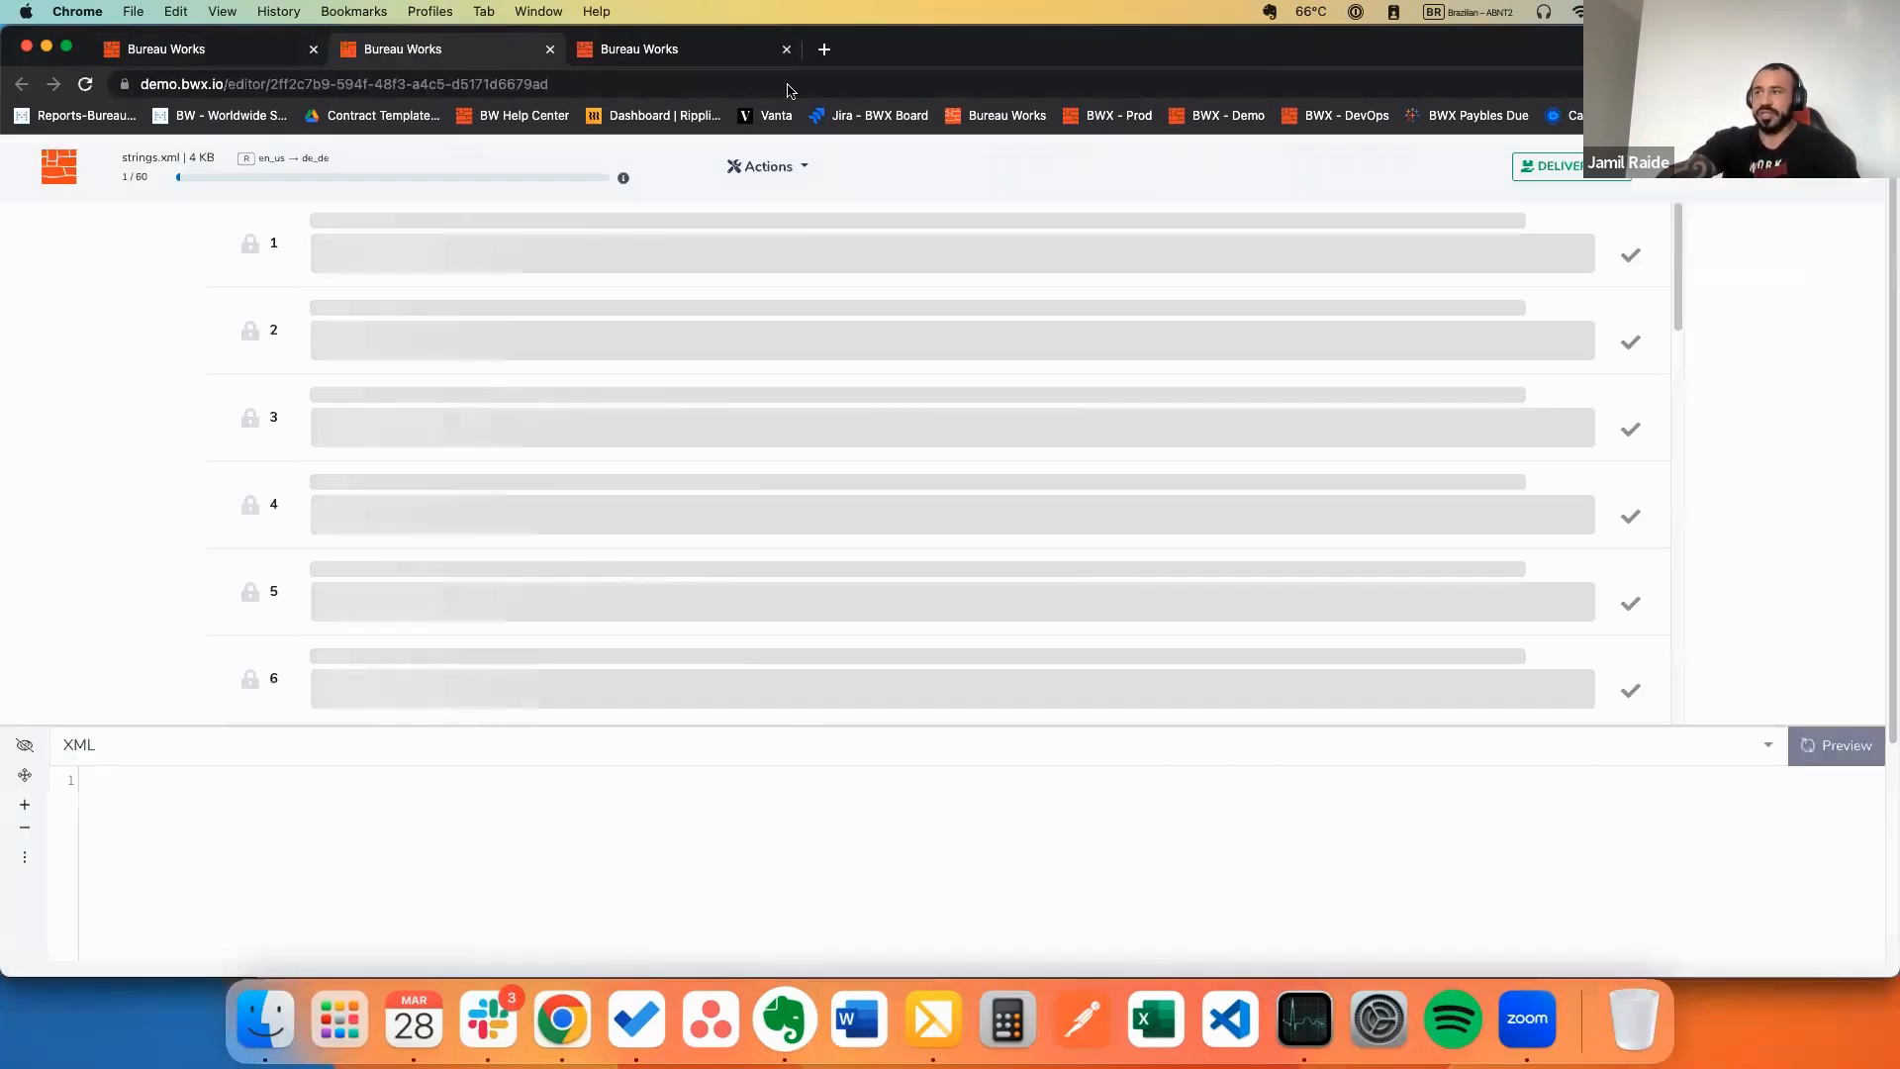
left_click(1779, 190)
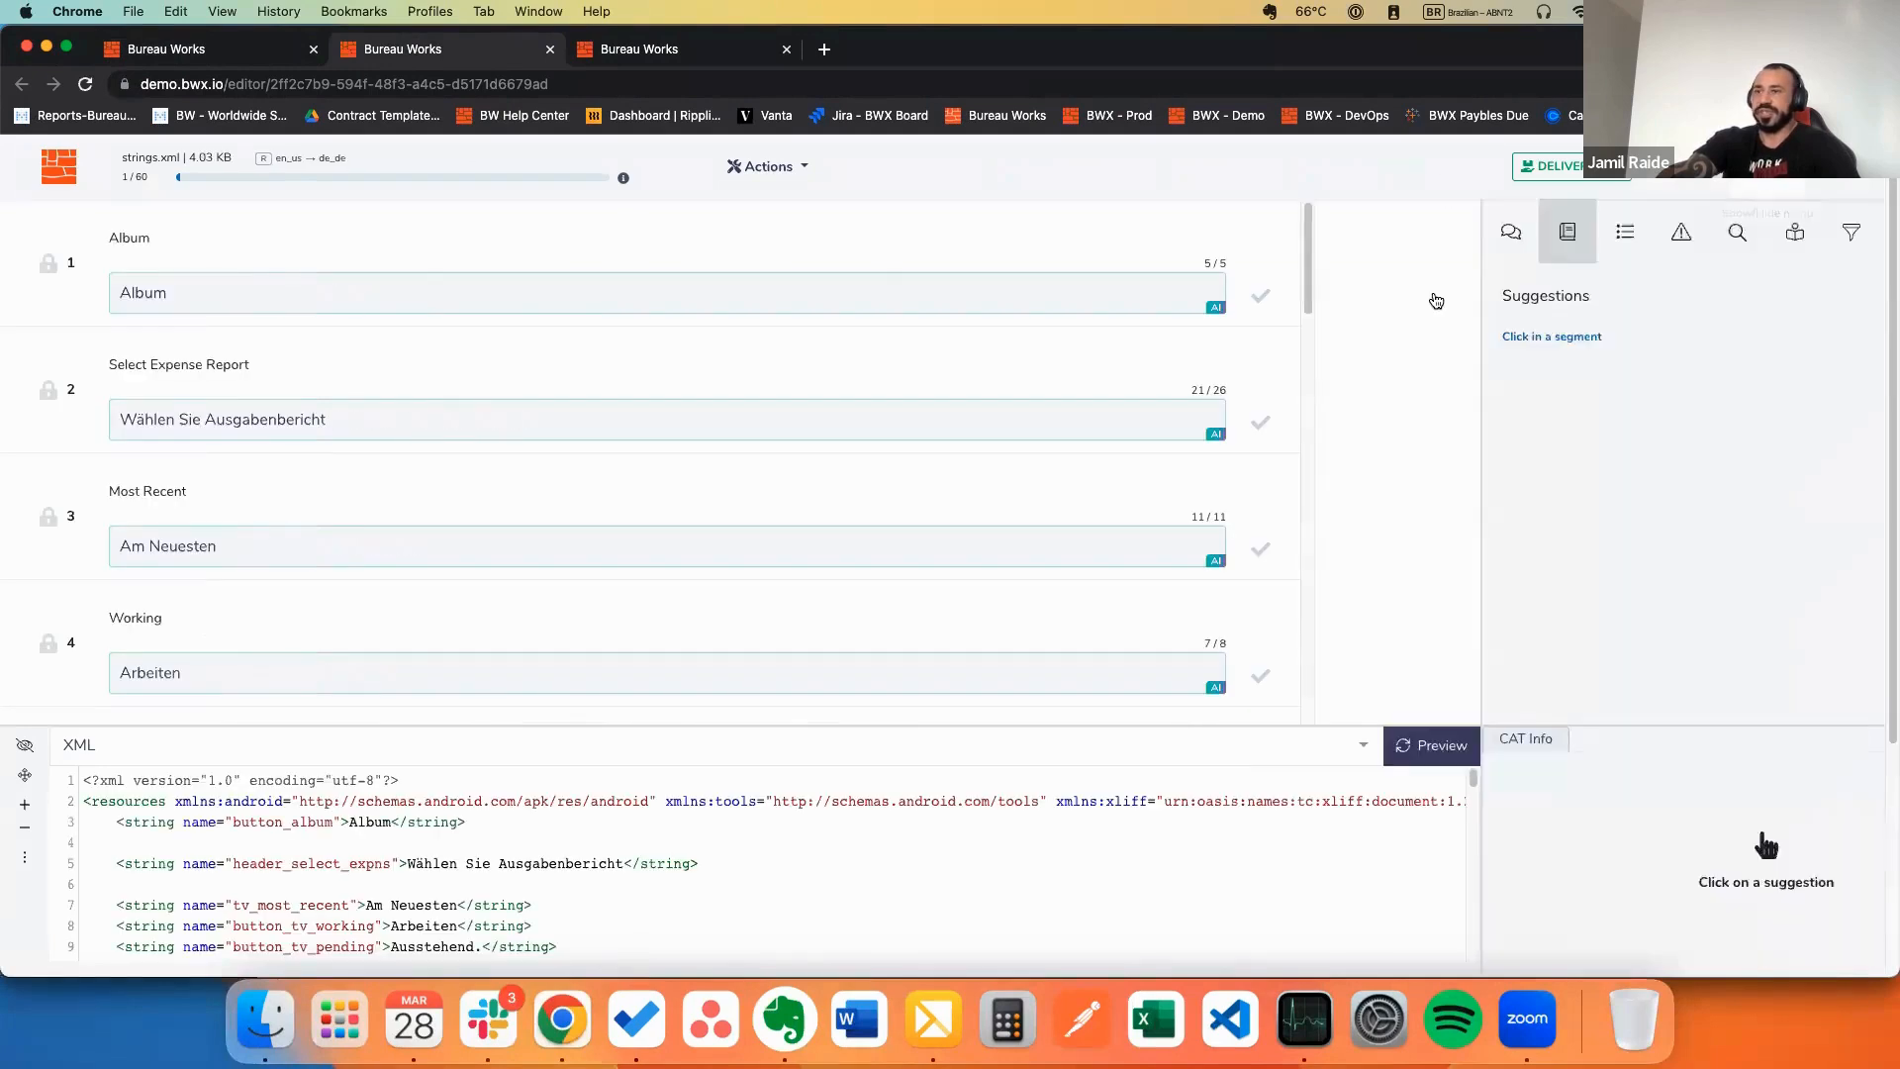
left_click(380, 312)
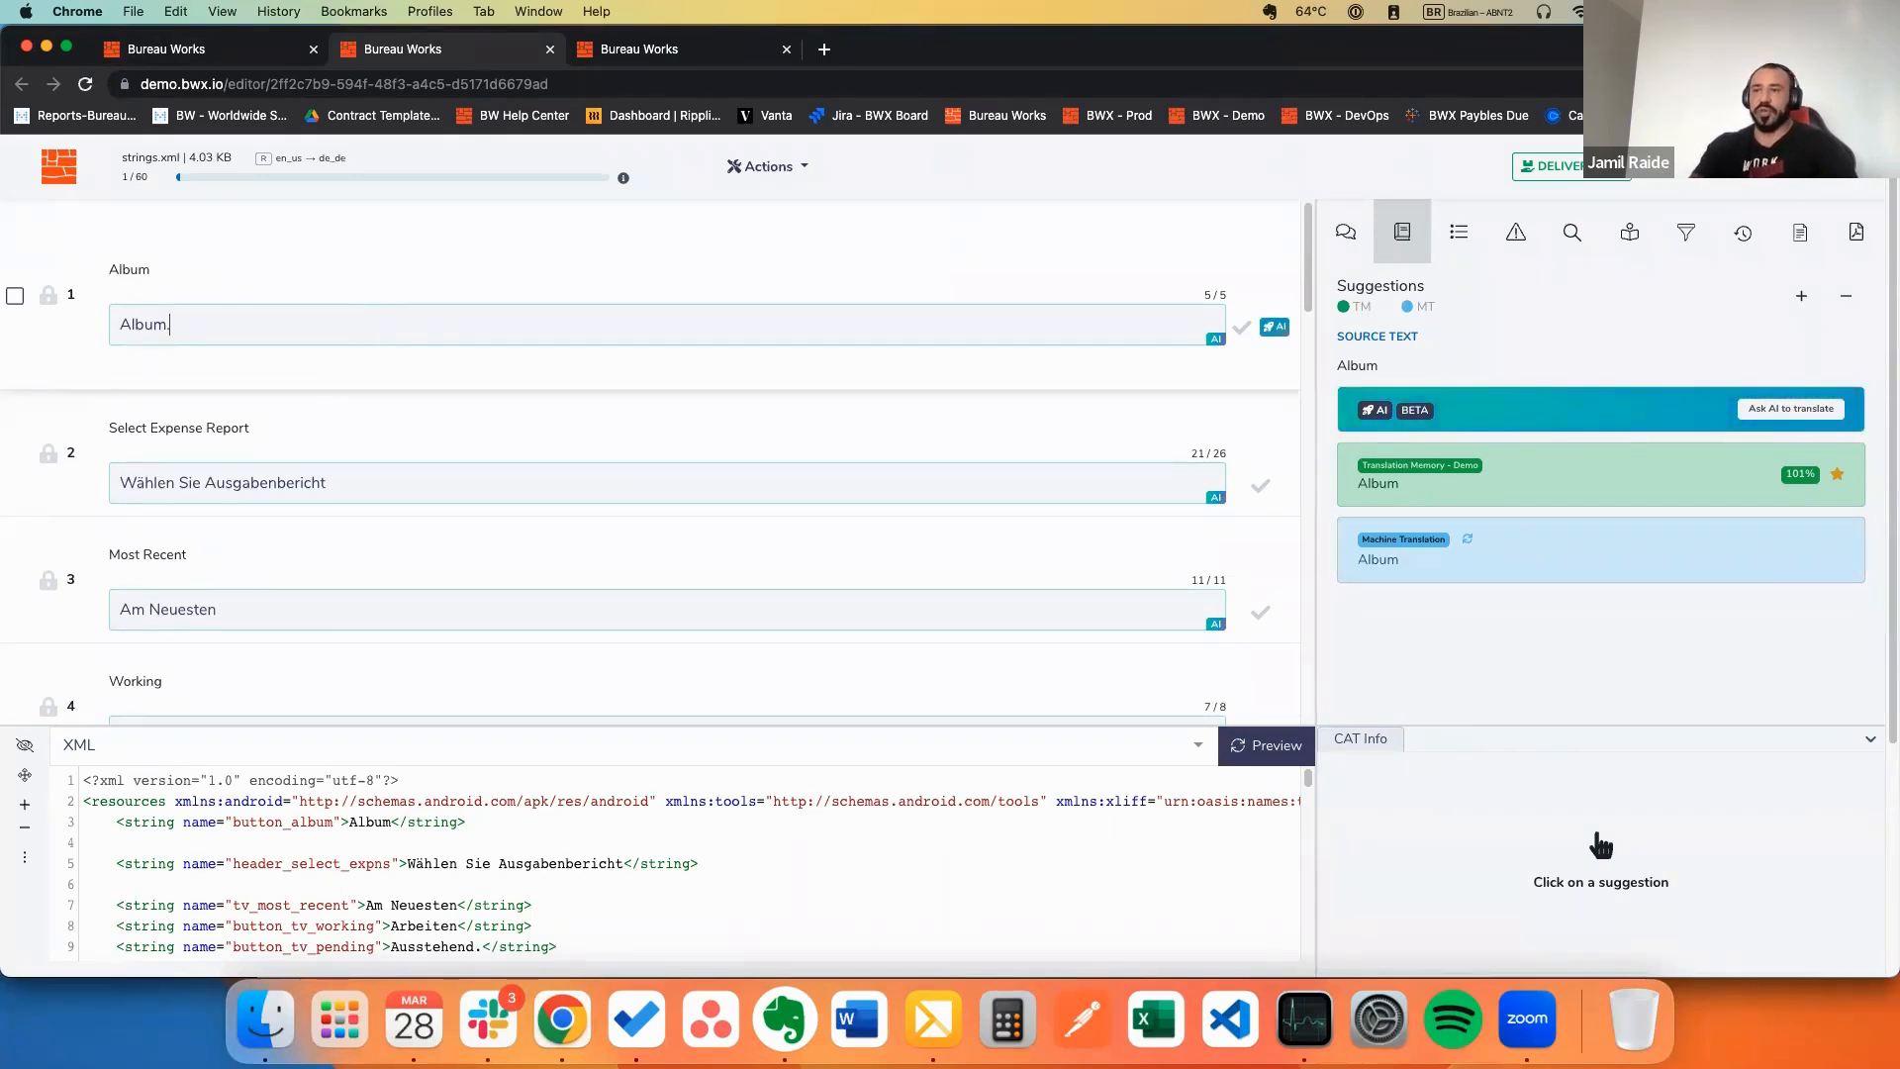
Step: Mark segment 1 reviewed and end segment 2 with a period: 'Wählen Sie Ausgabenbericht.'
key("ctrl+Return")
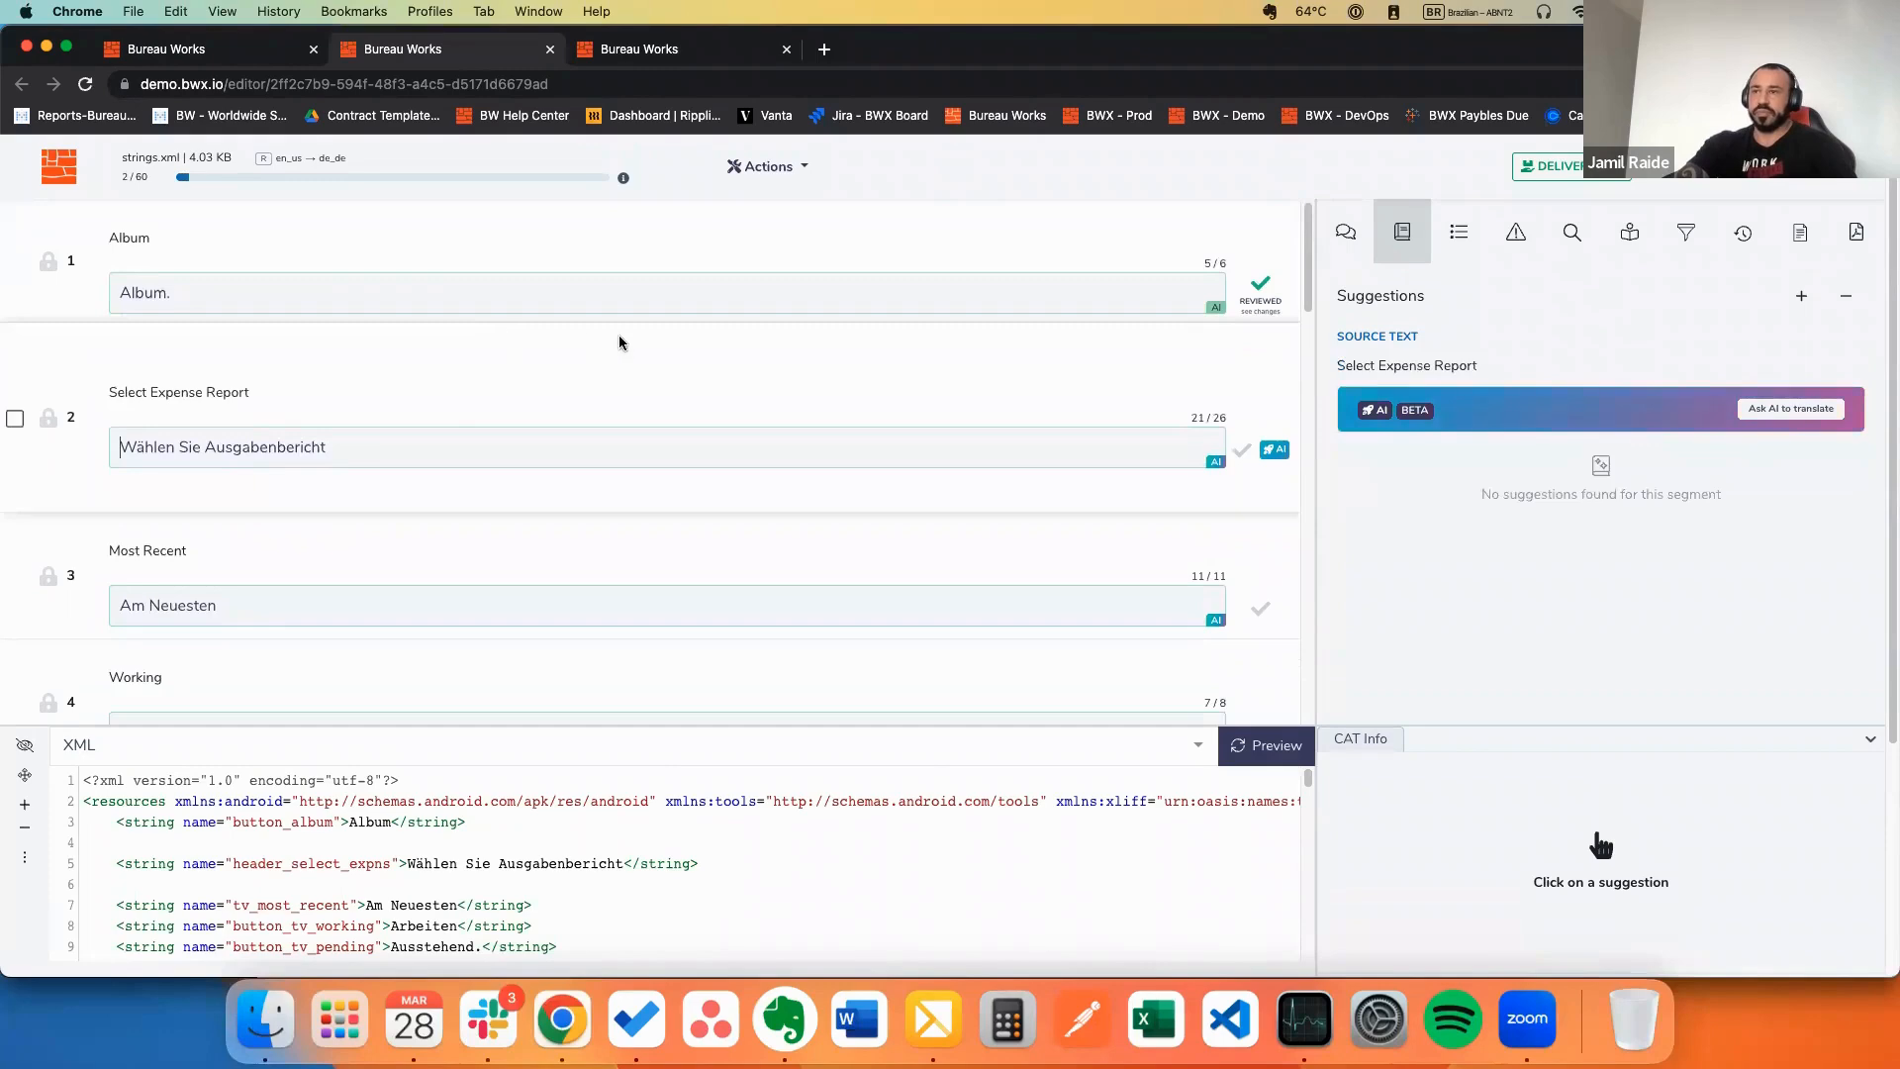
left_click(364, 446)
type(".")
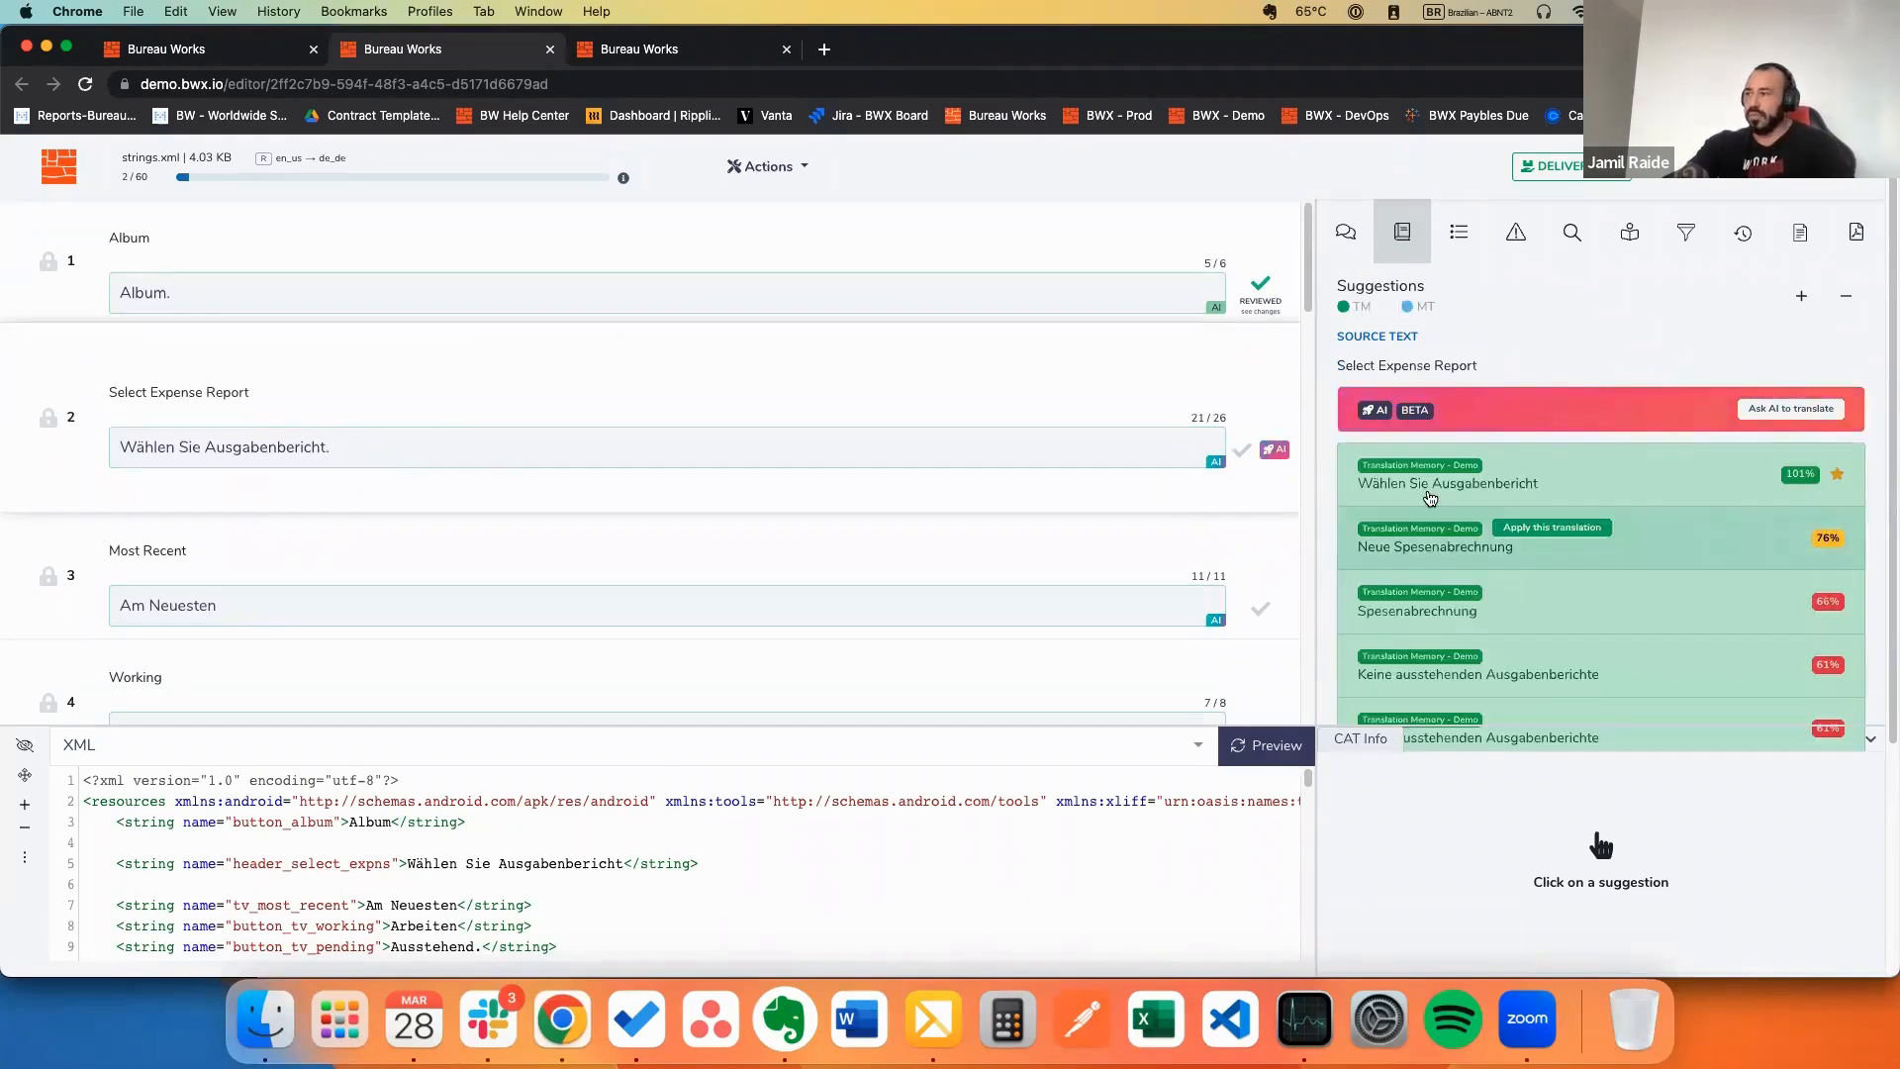
left_click(263, 509)
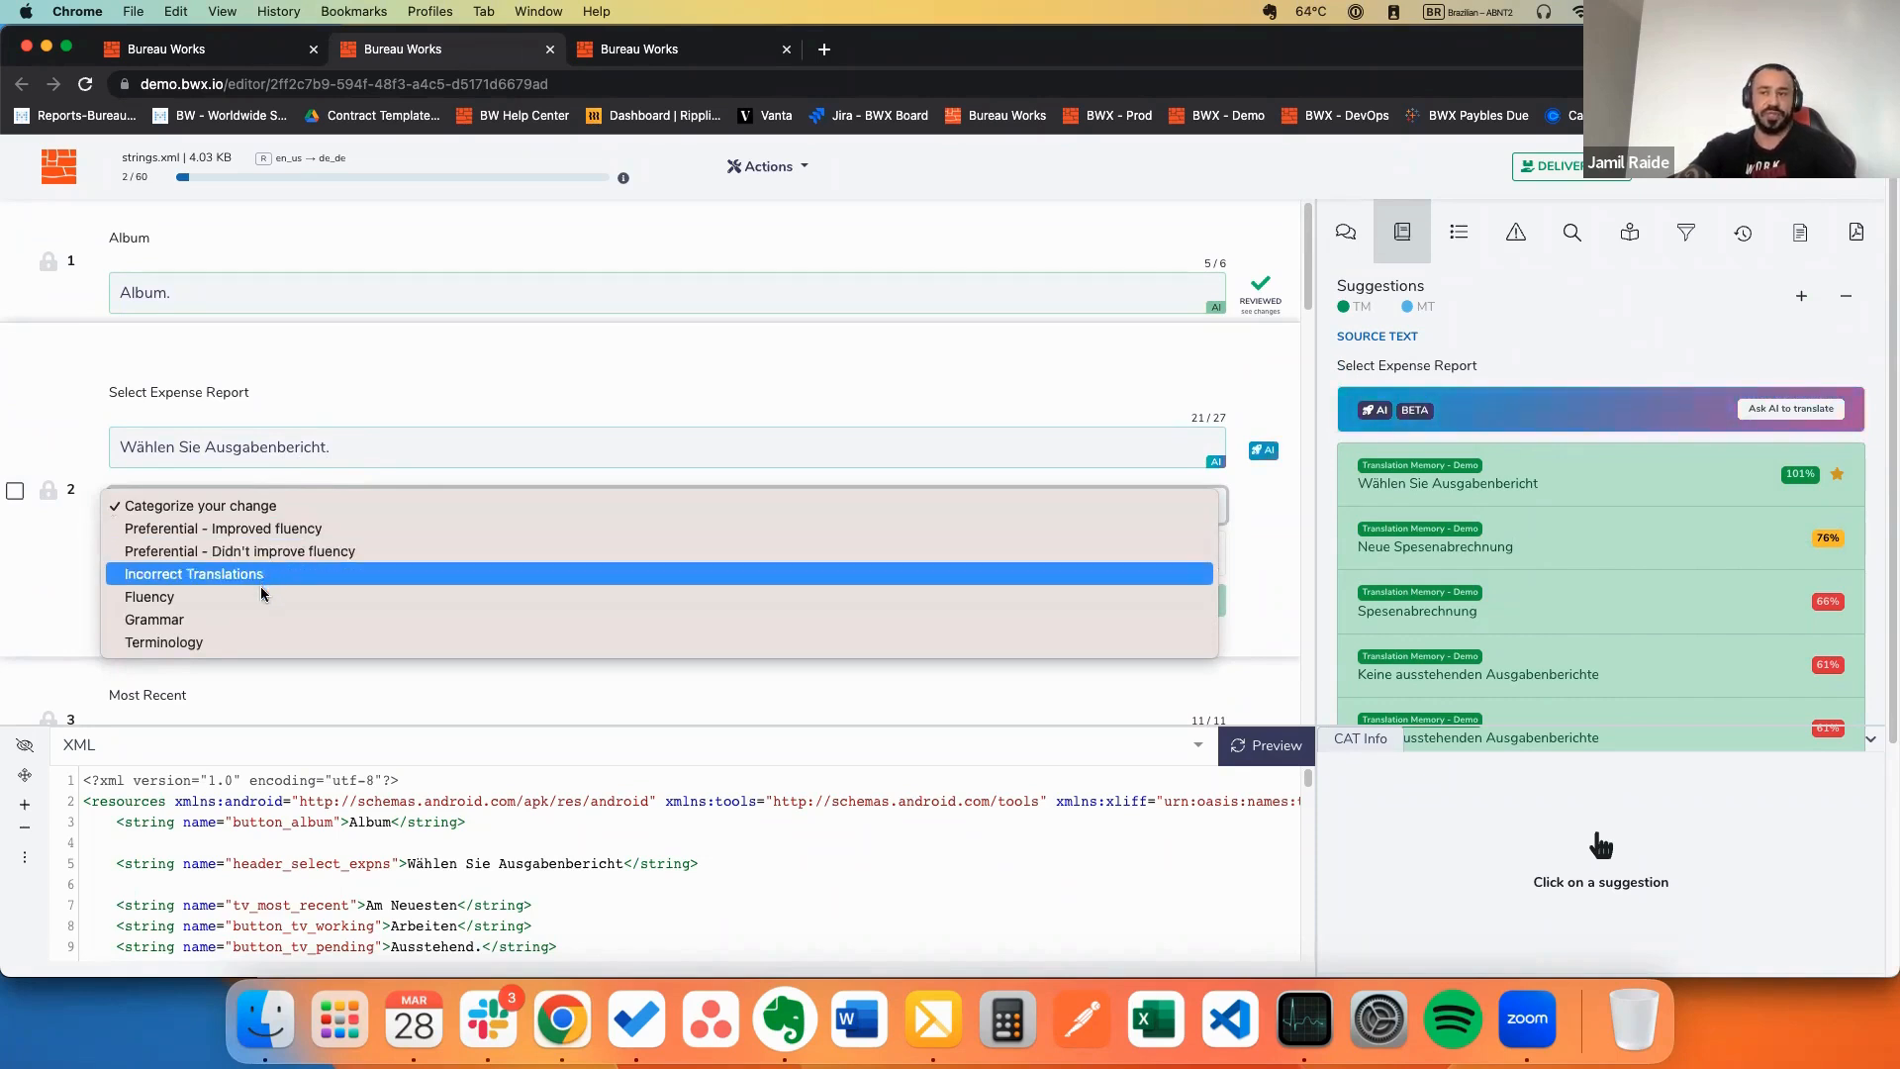
Step: Categorize the segment 2 edit as Incorrect Translations
left_click(55, 537)
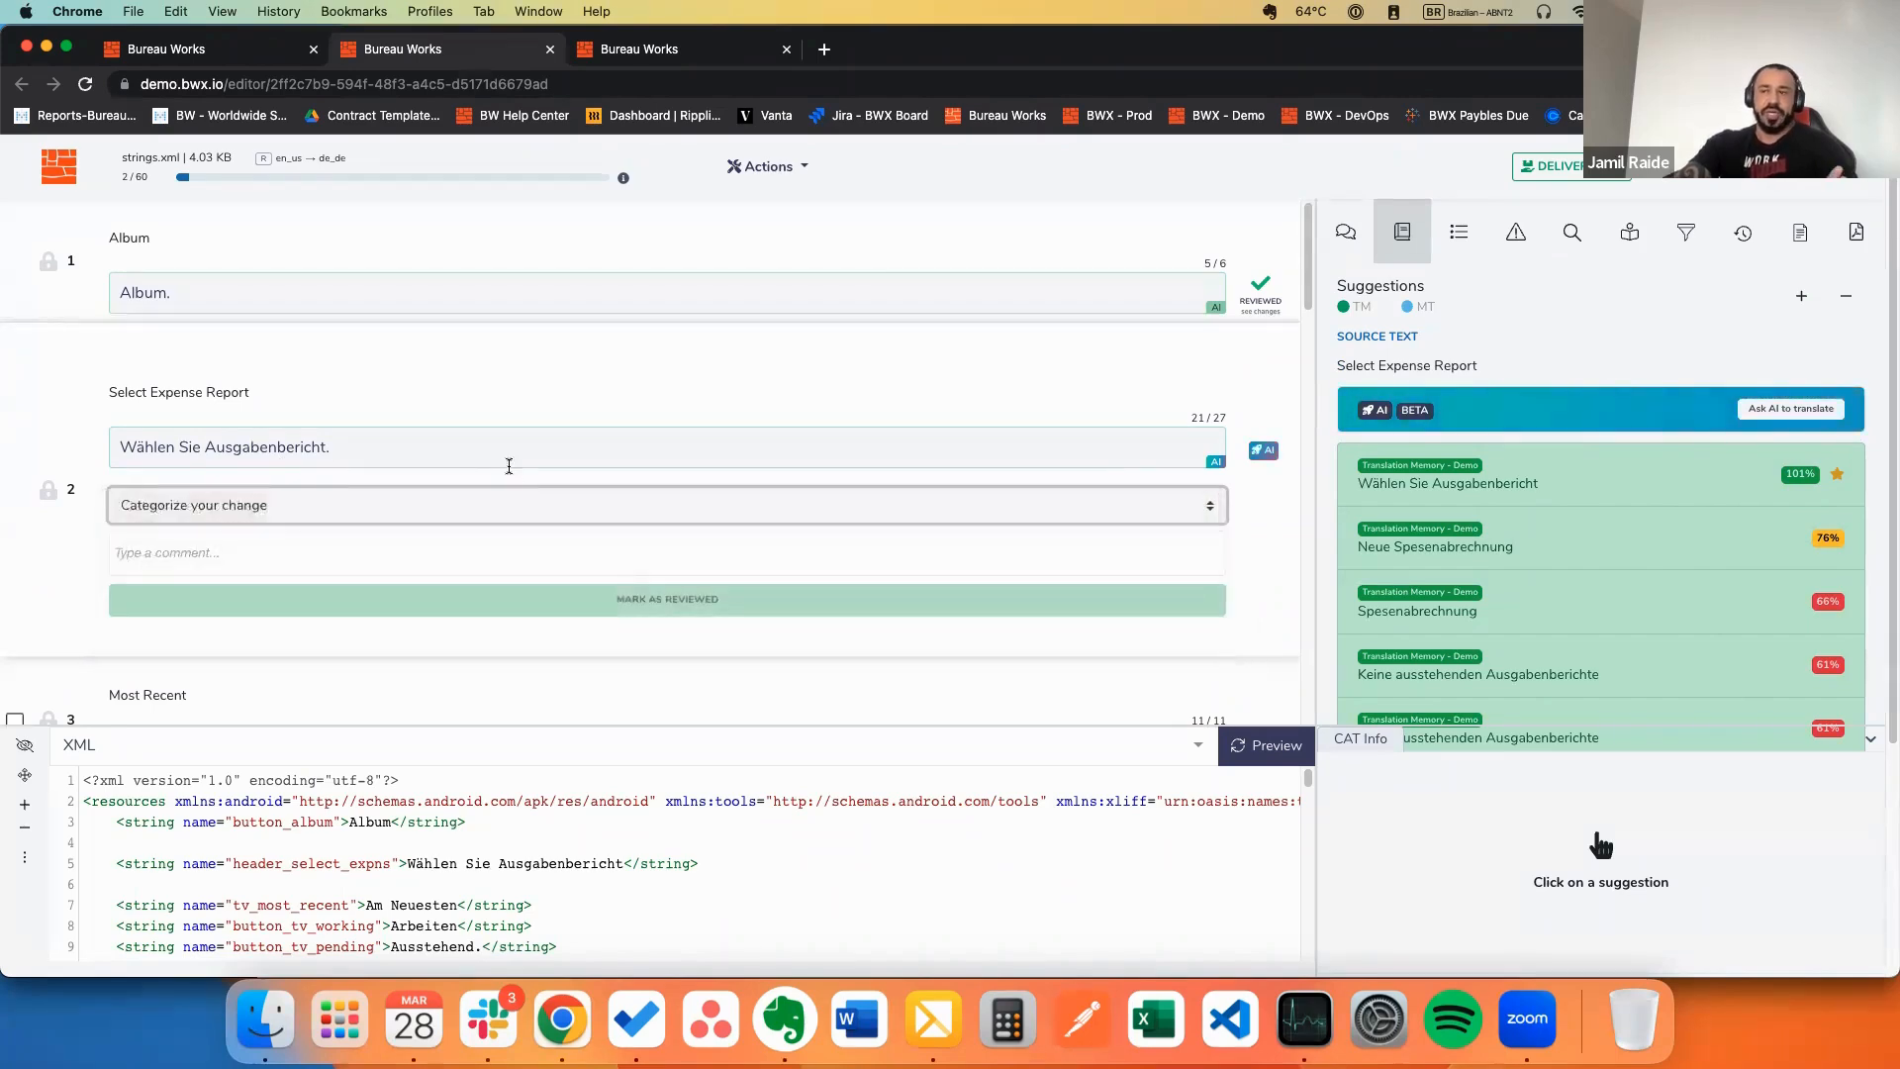
left_click(181, 557)
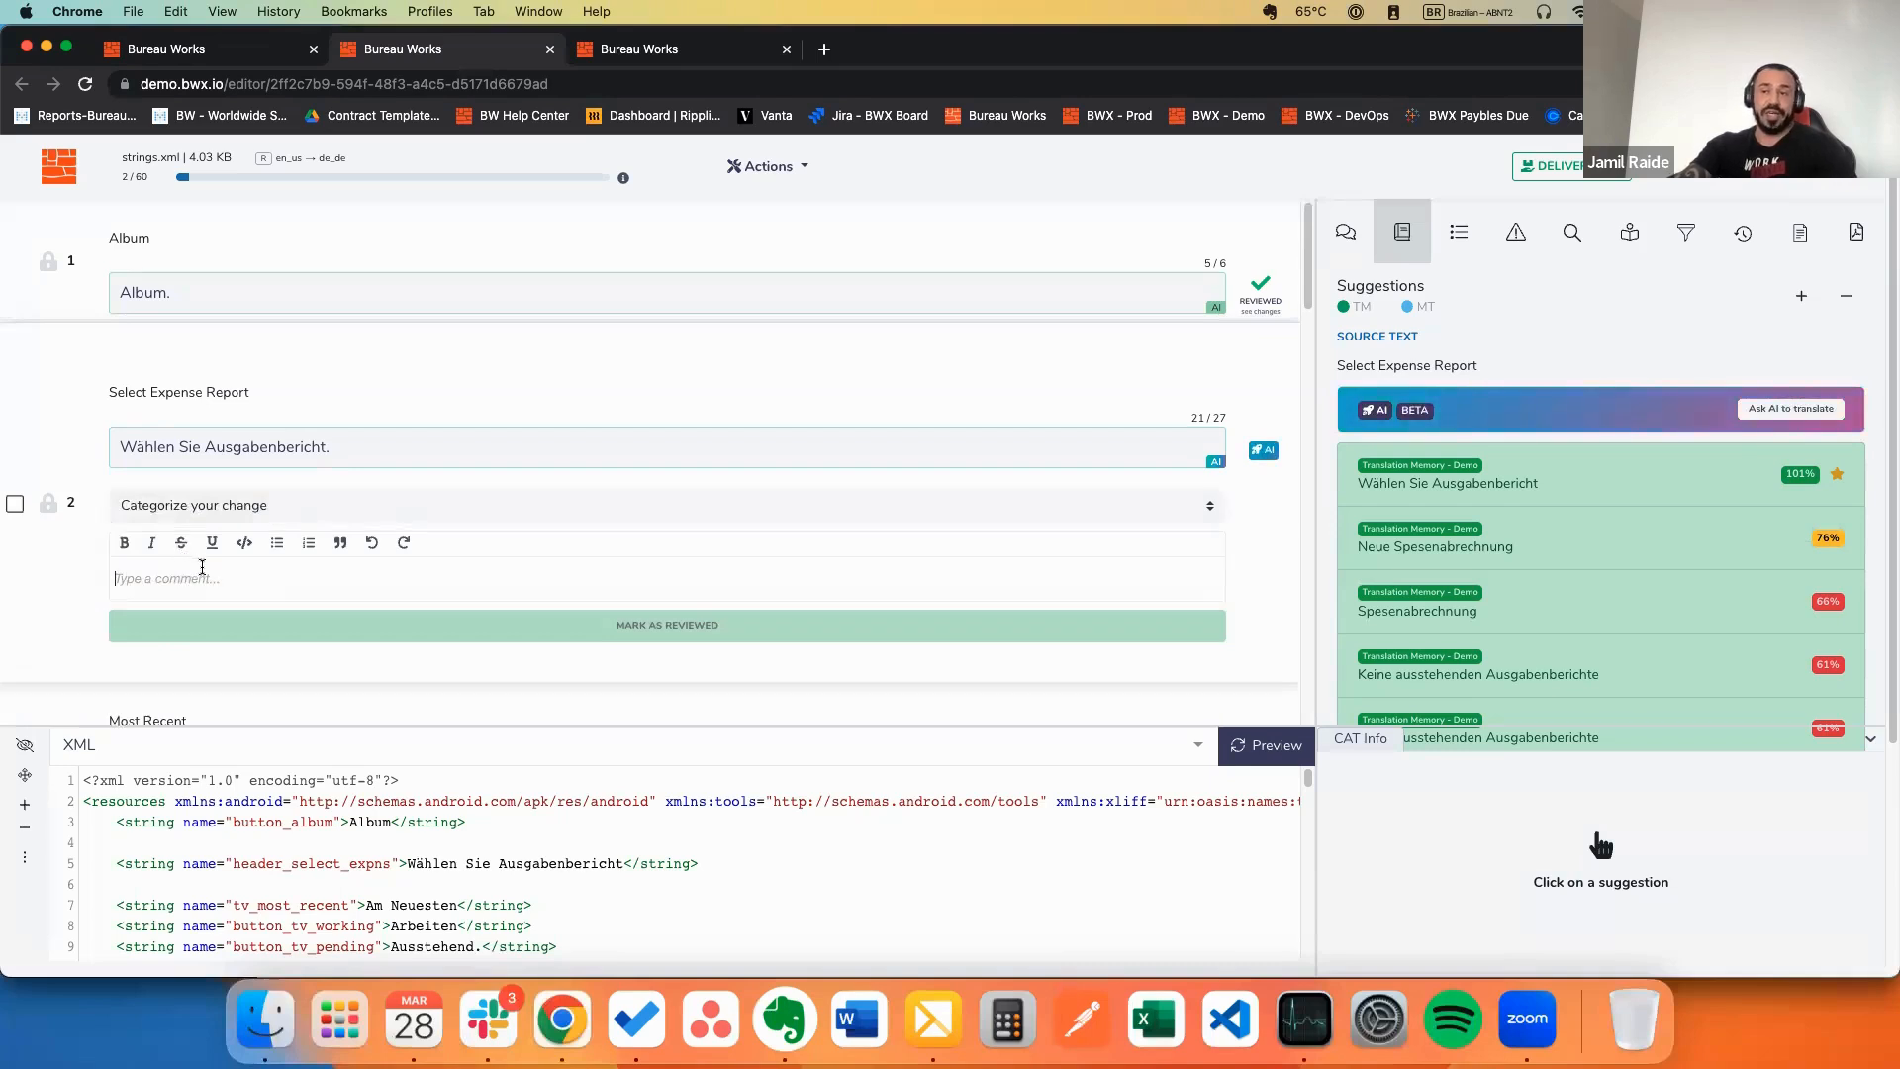
left_click(376, 507)
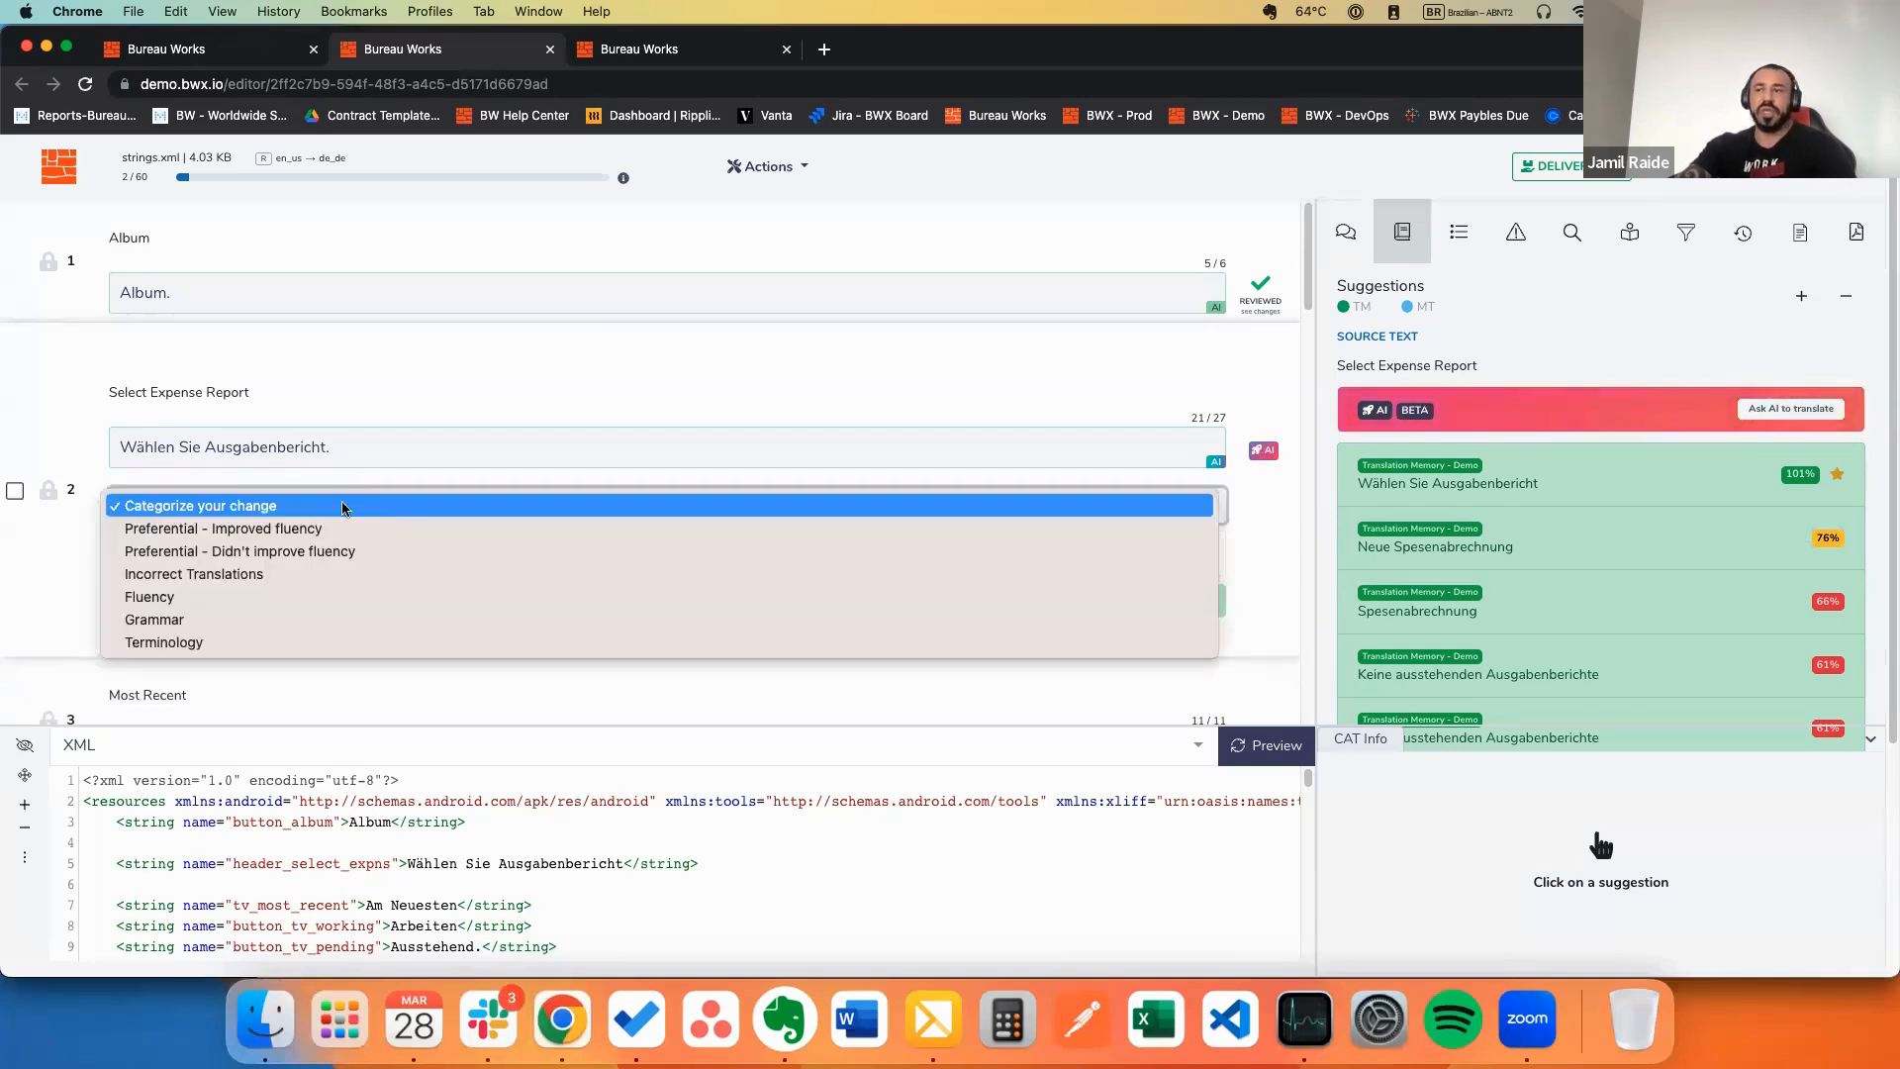
left_click(48, 572)
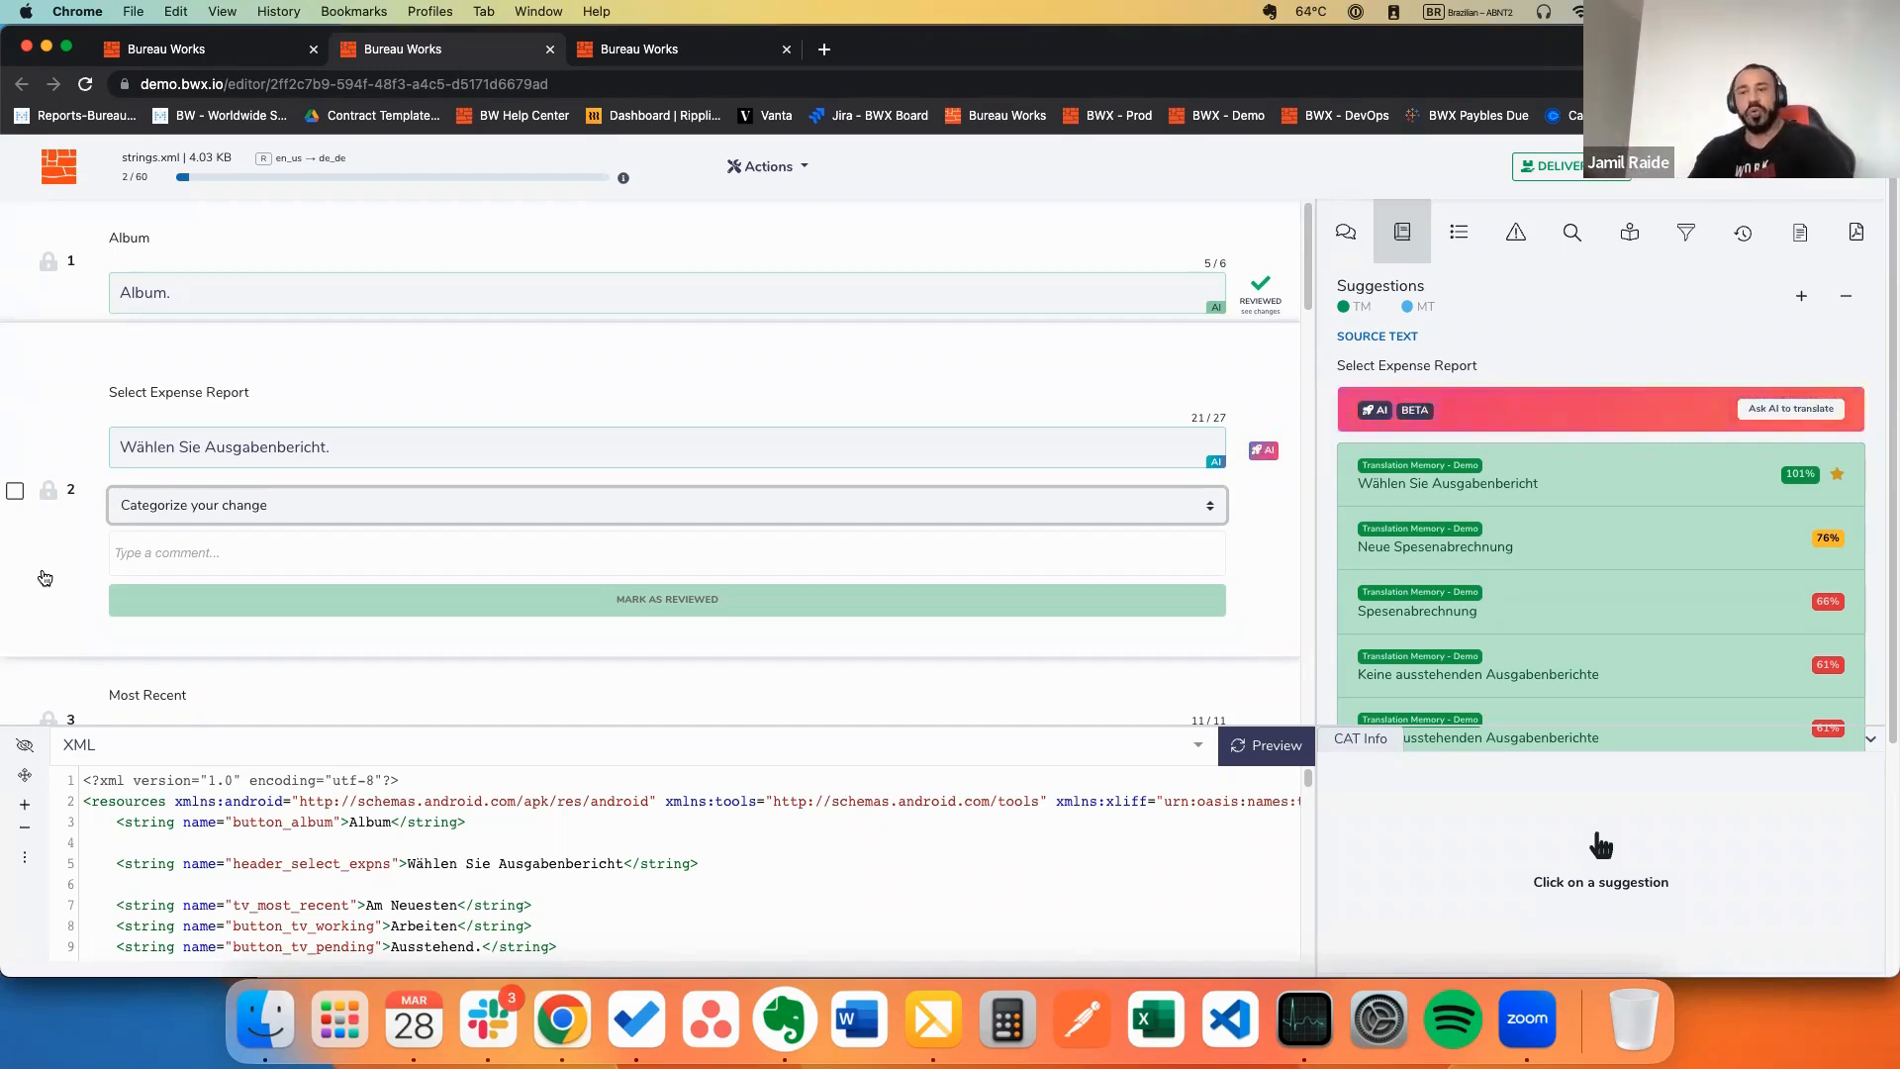
mouse_move(1718, 480)
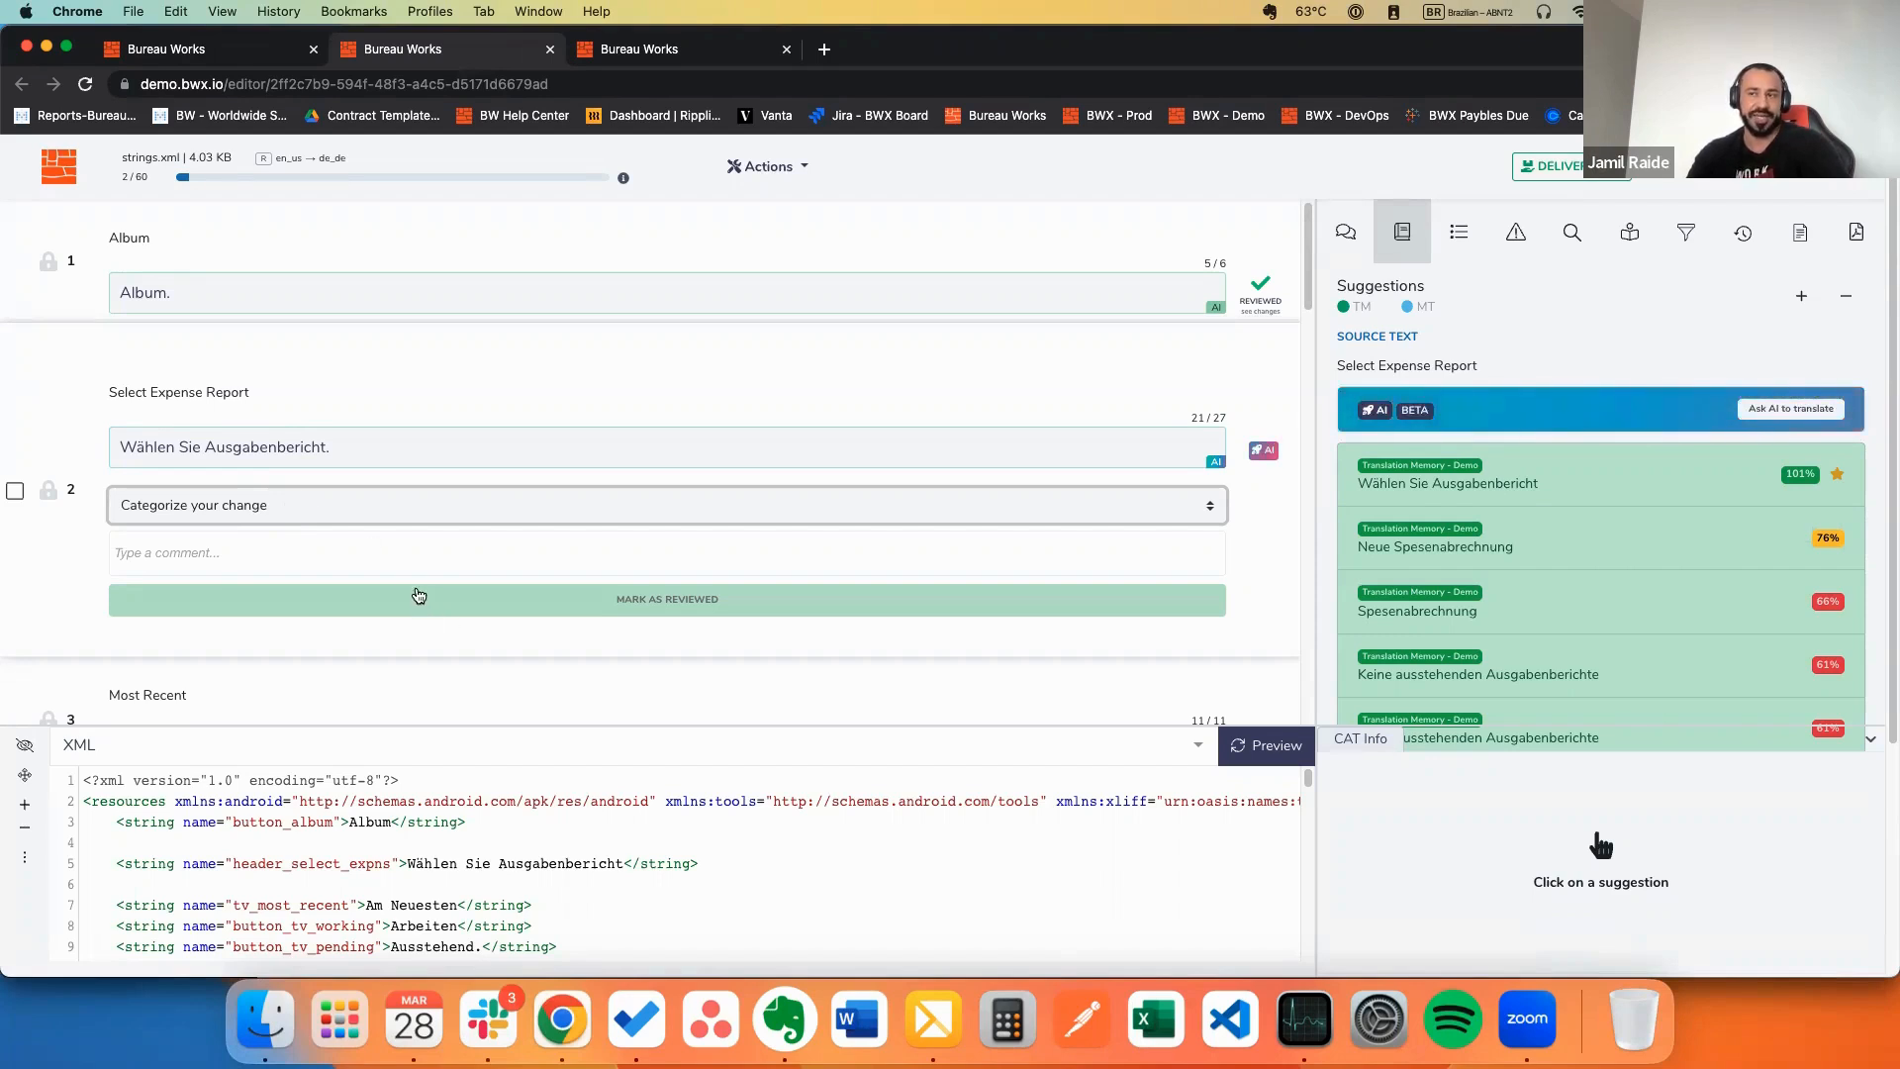
left_click(376, 506)
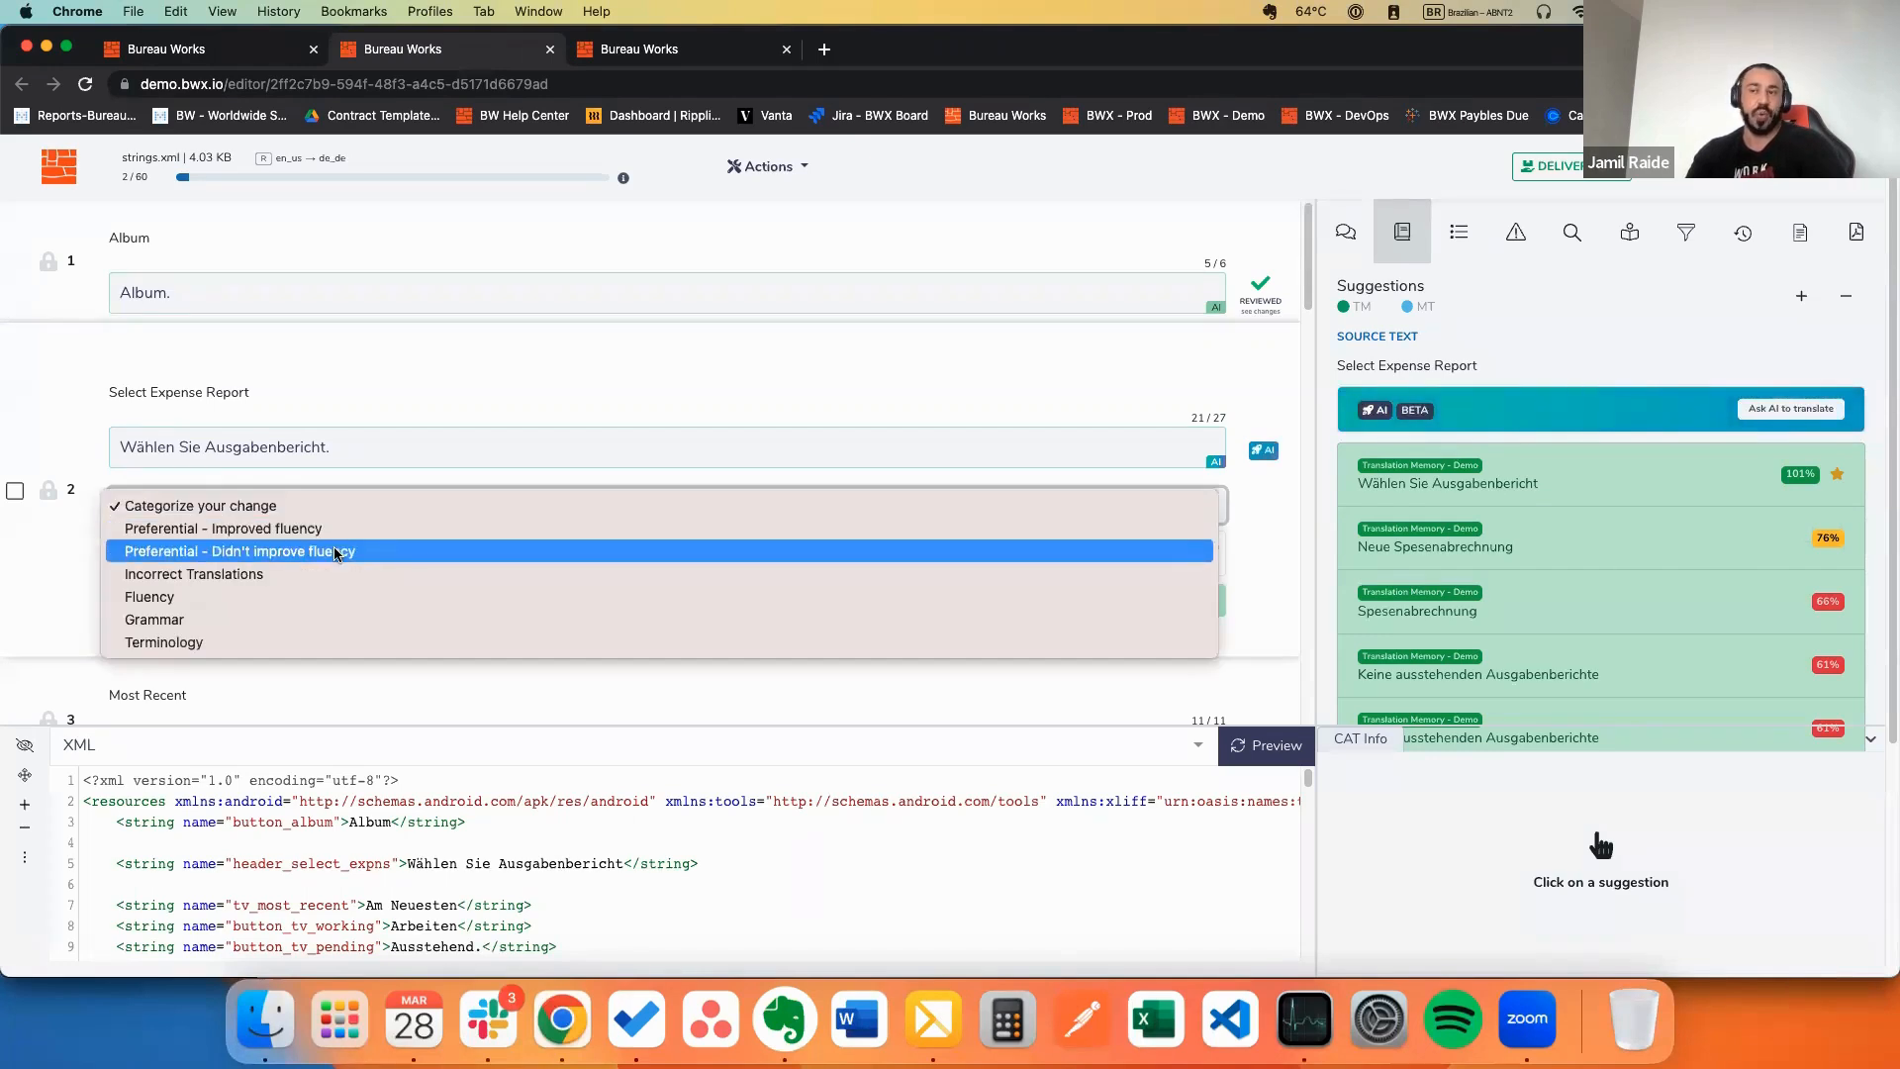
left_click(248, 574)
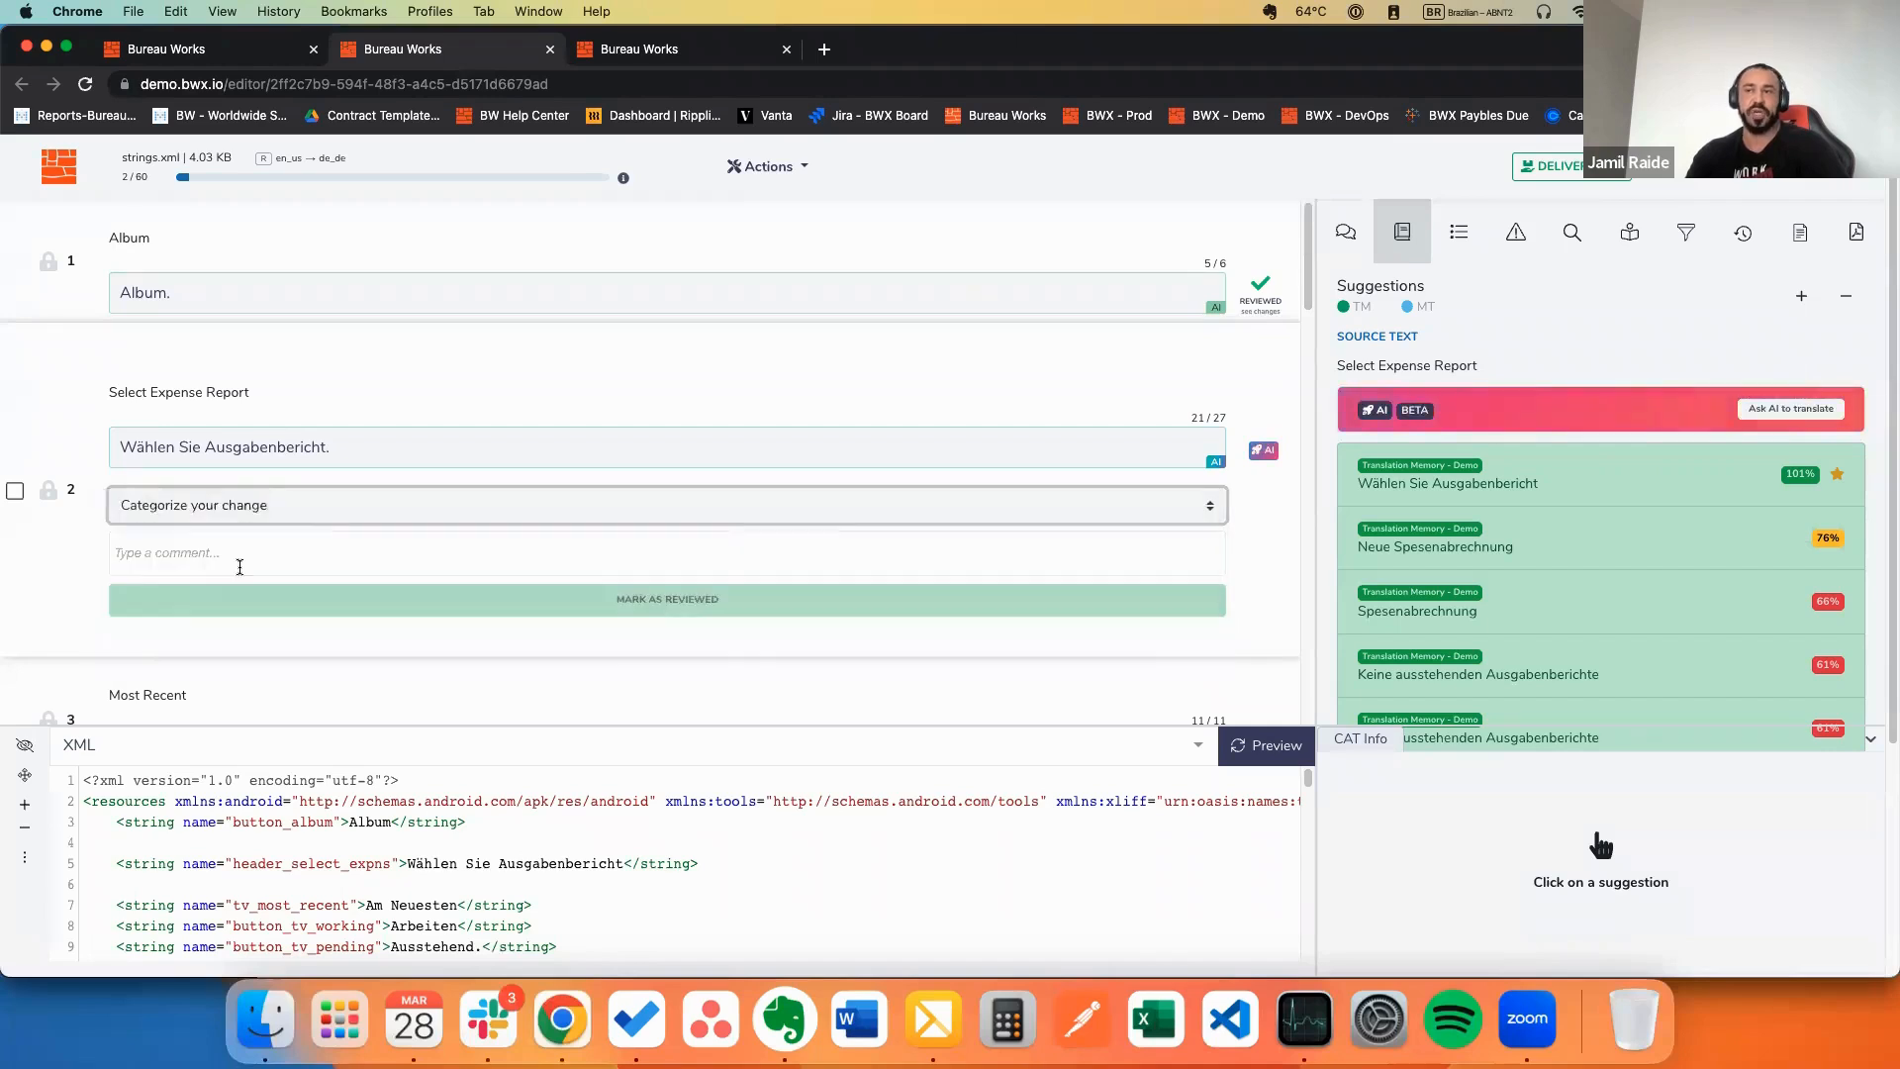
Step: Recheck the change category list, leaving Incorrect Translations selected
left_click(186, 550)
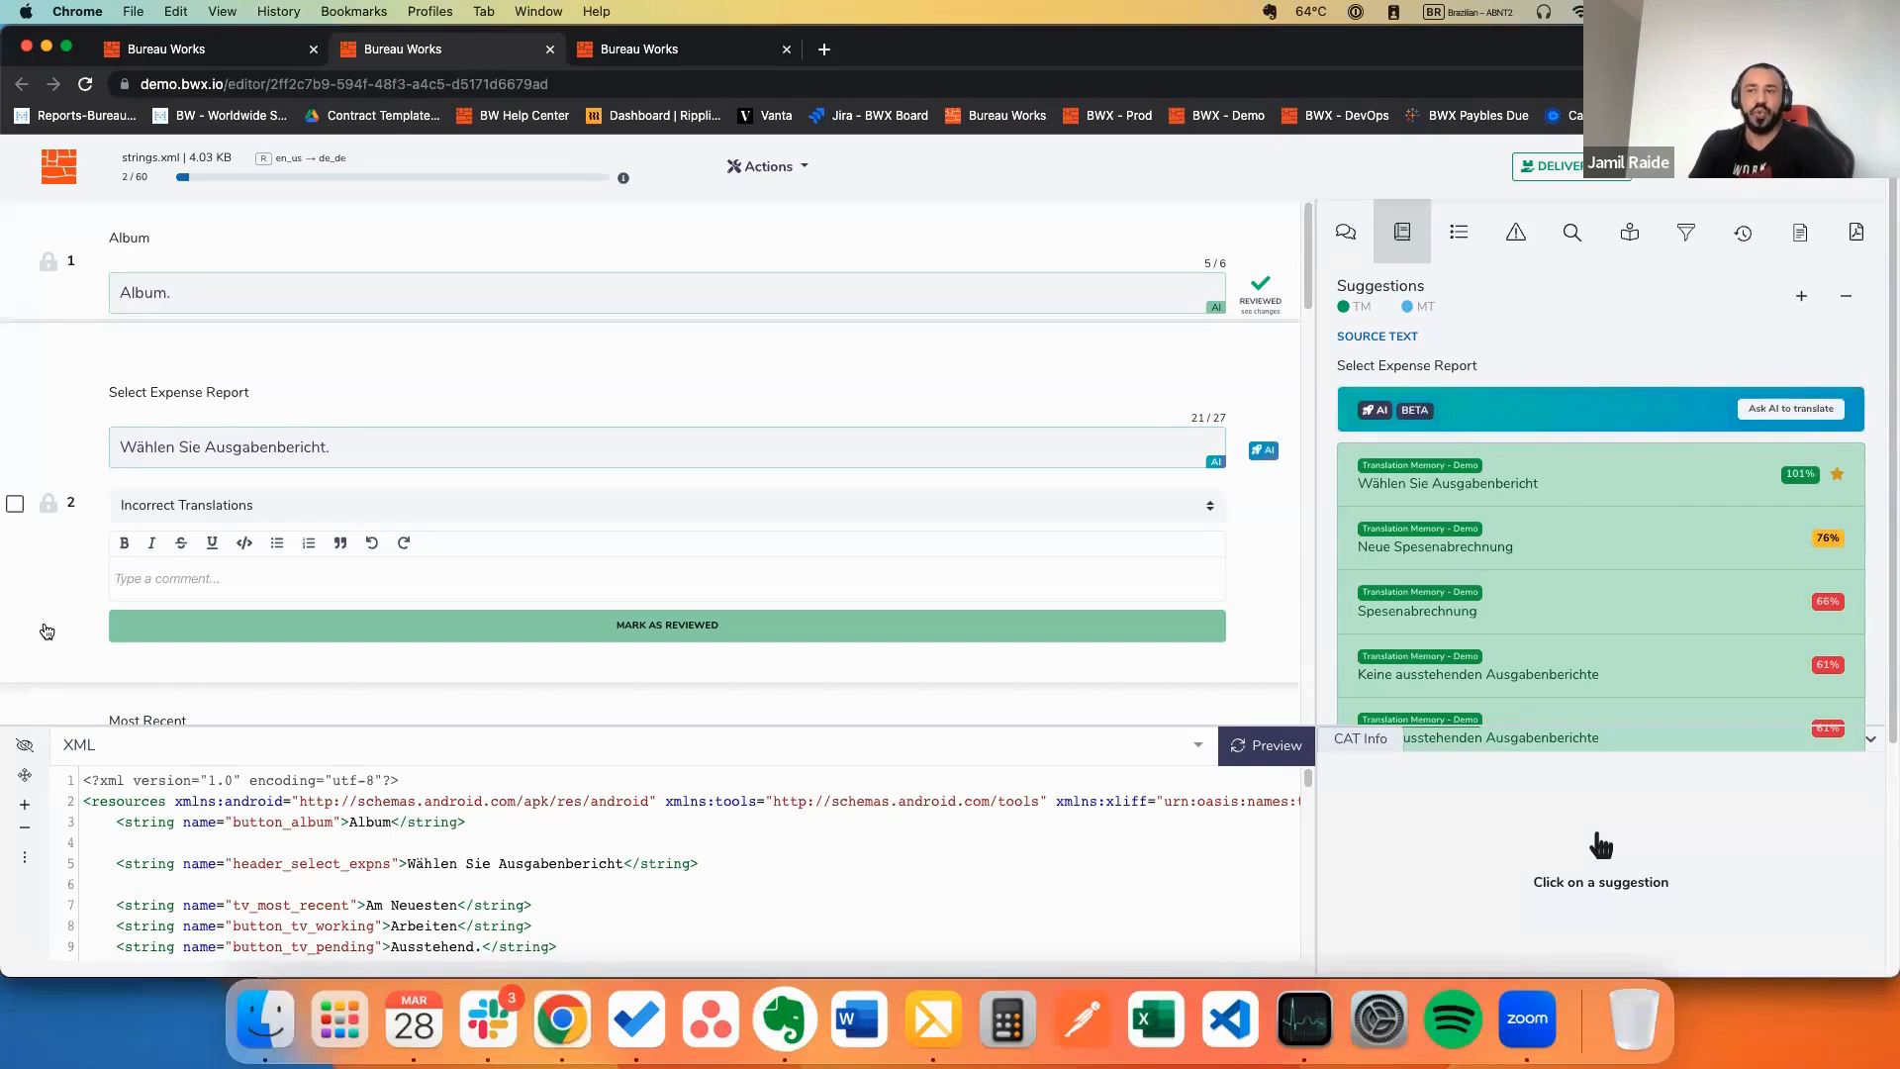
left_click(425, 506)
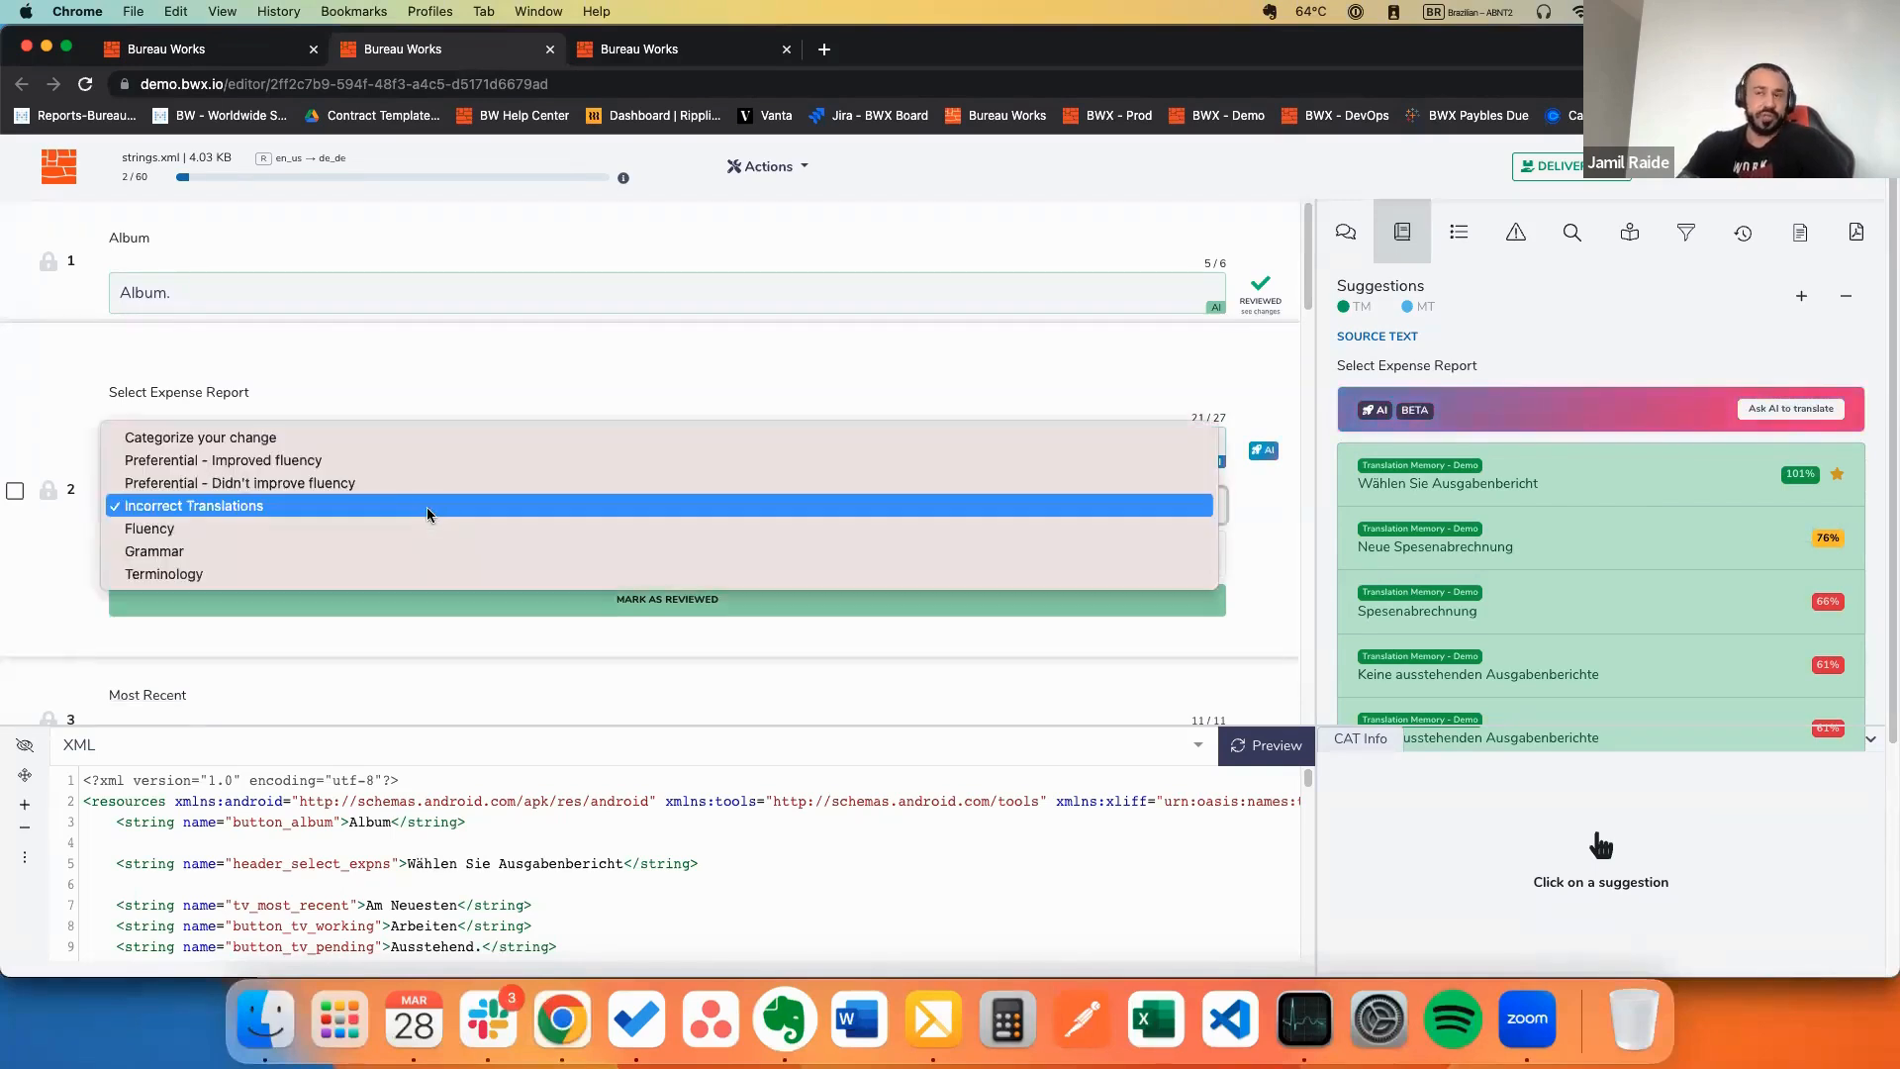
left_click(29, 580)
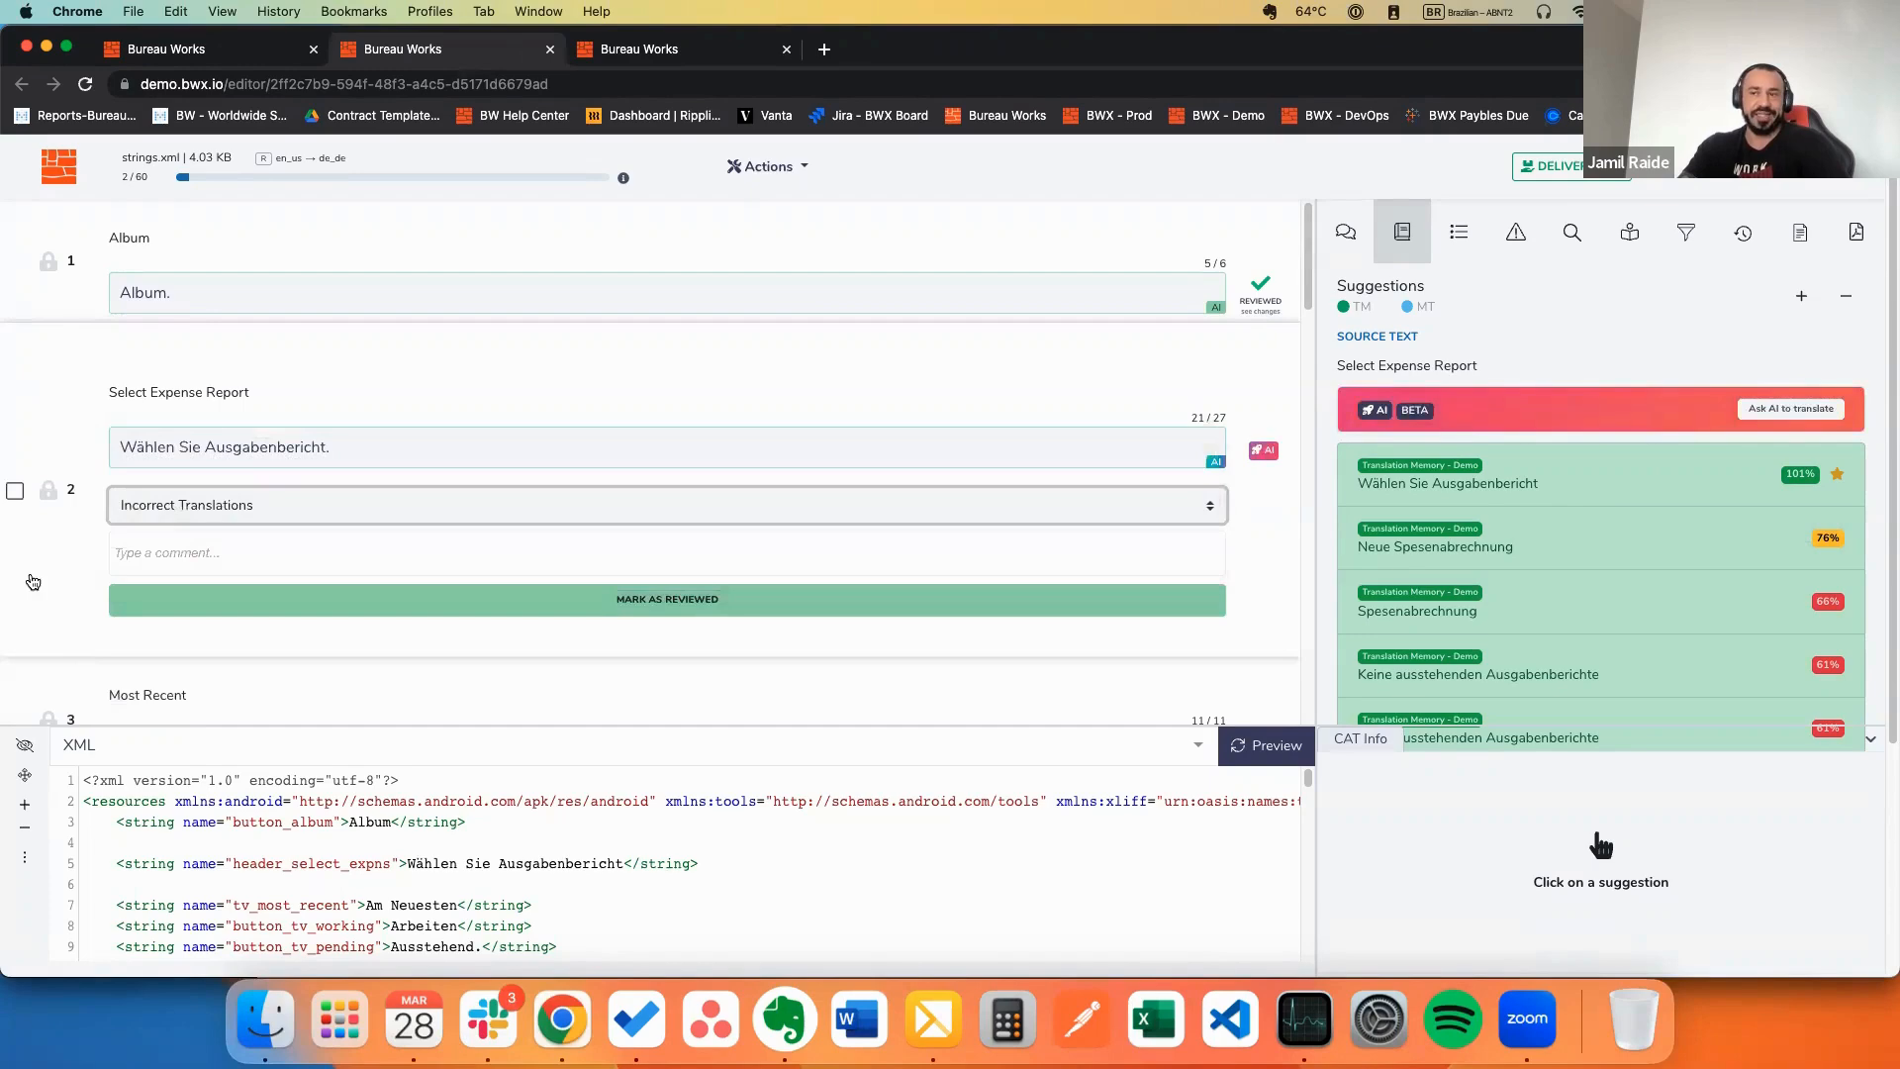
left_click(178, 512)
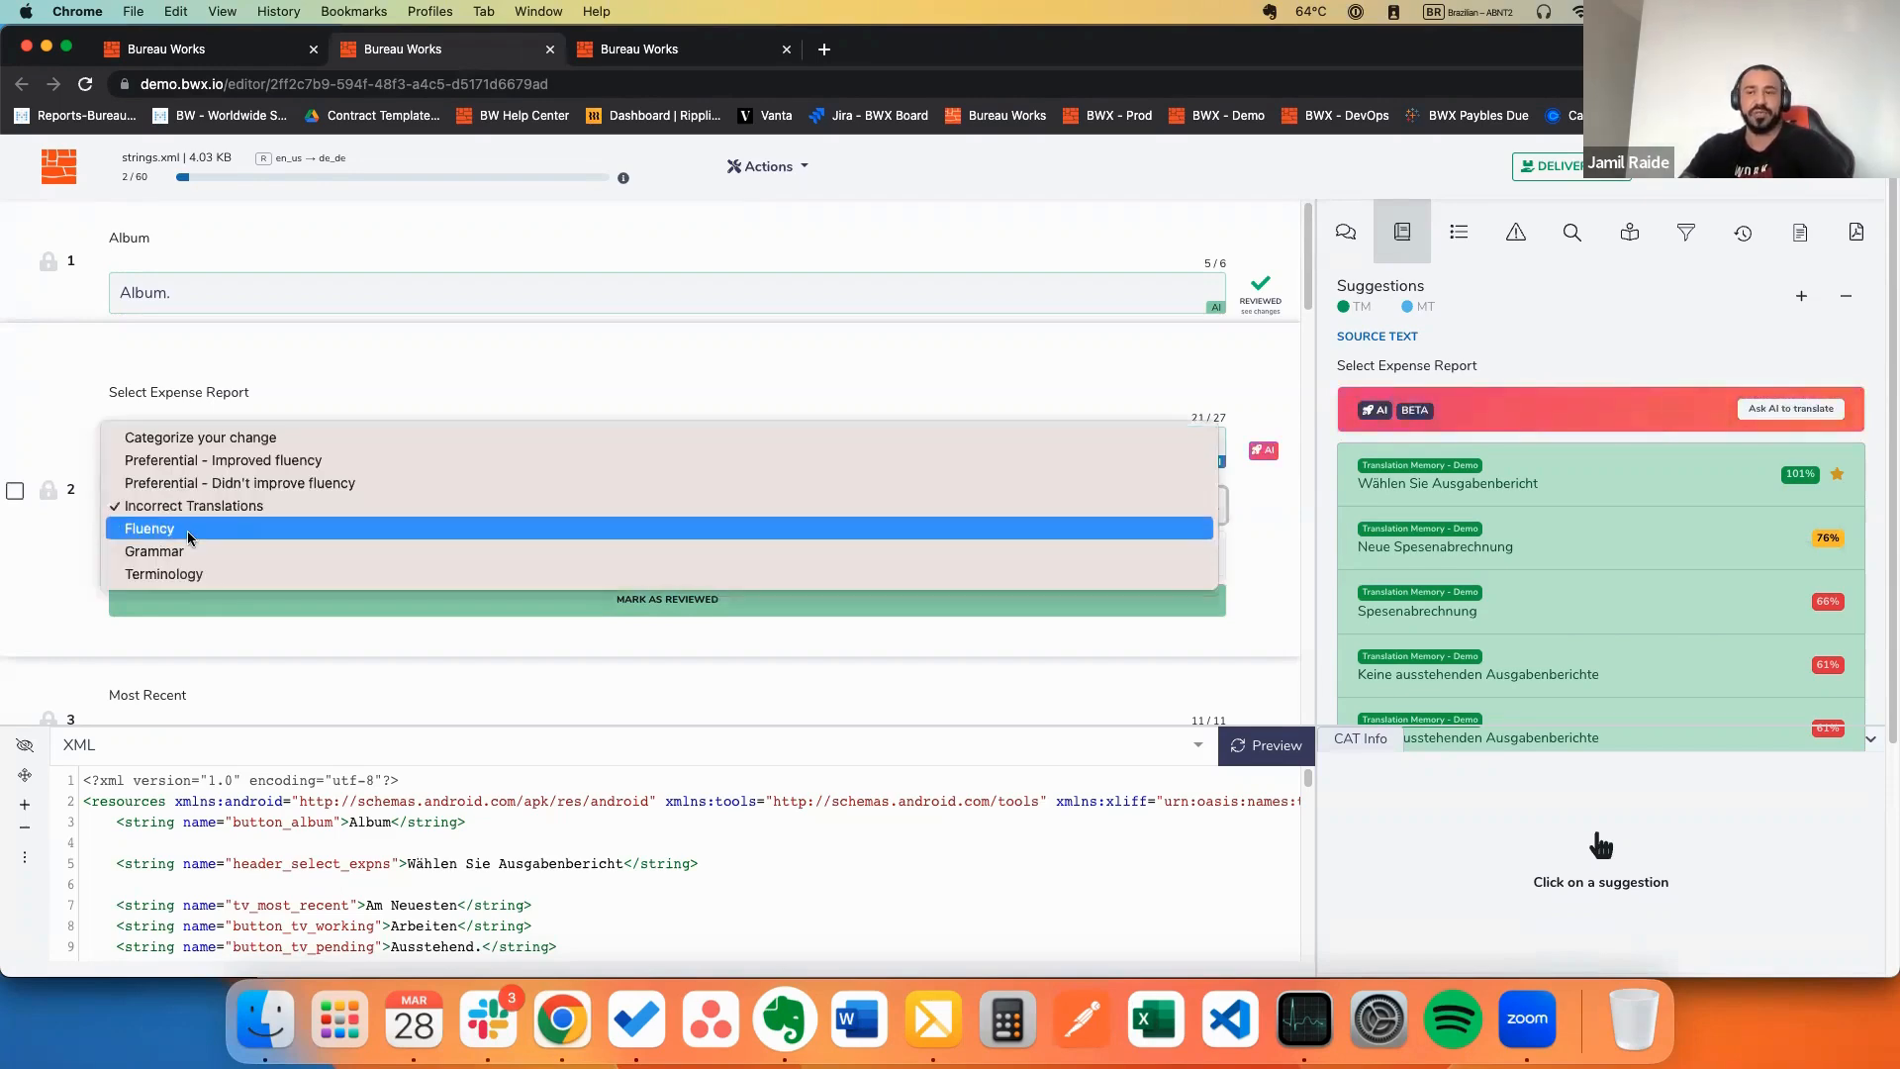
left_click(205, 513)
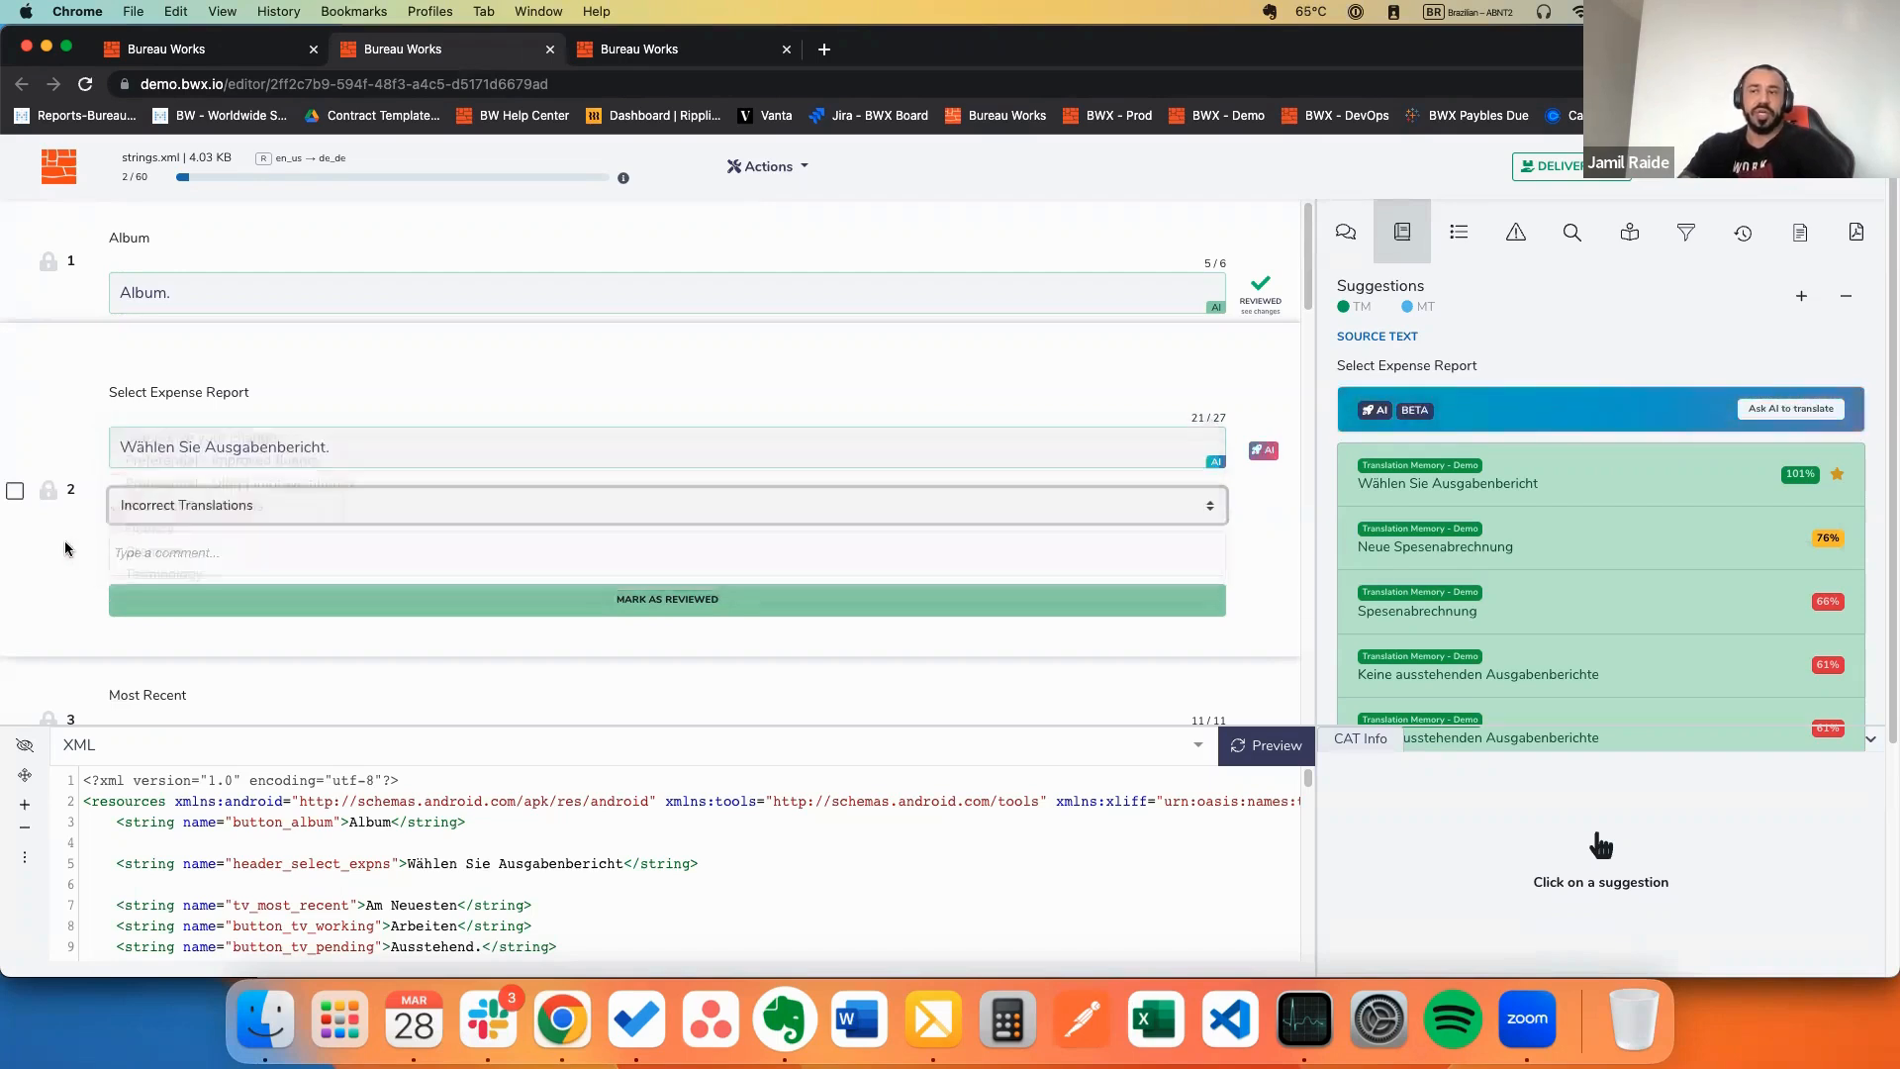
left_click(205, 514)
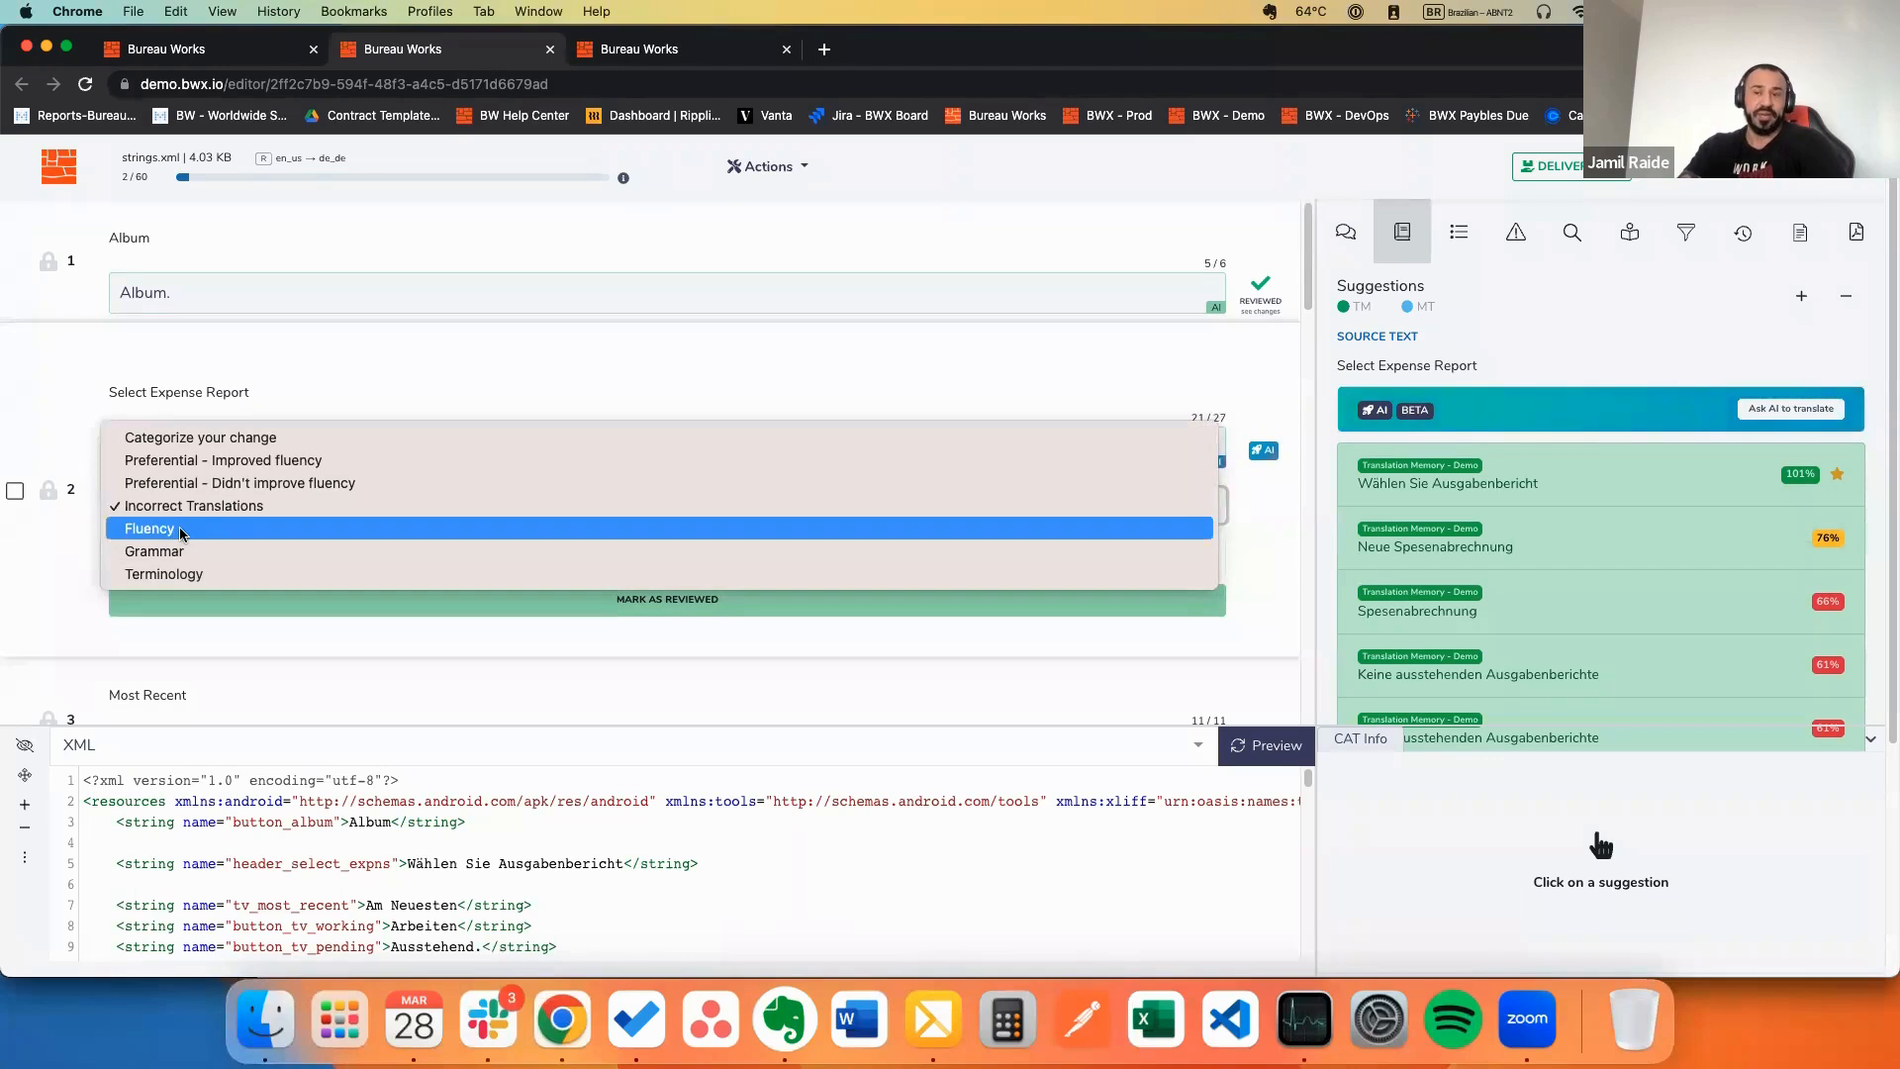
left_click(34, 548)
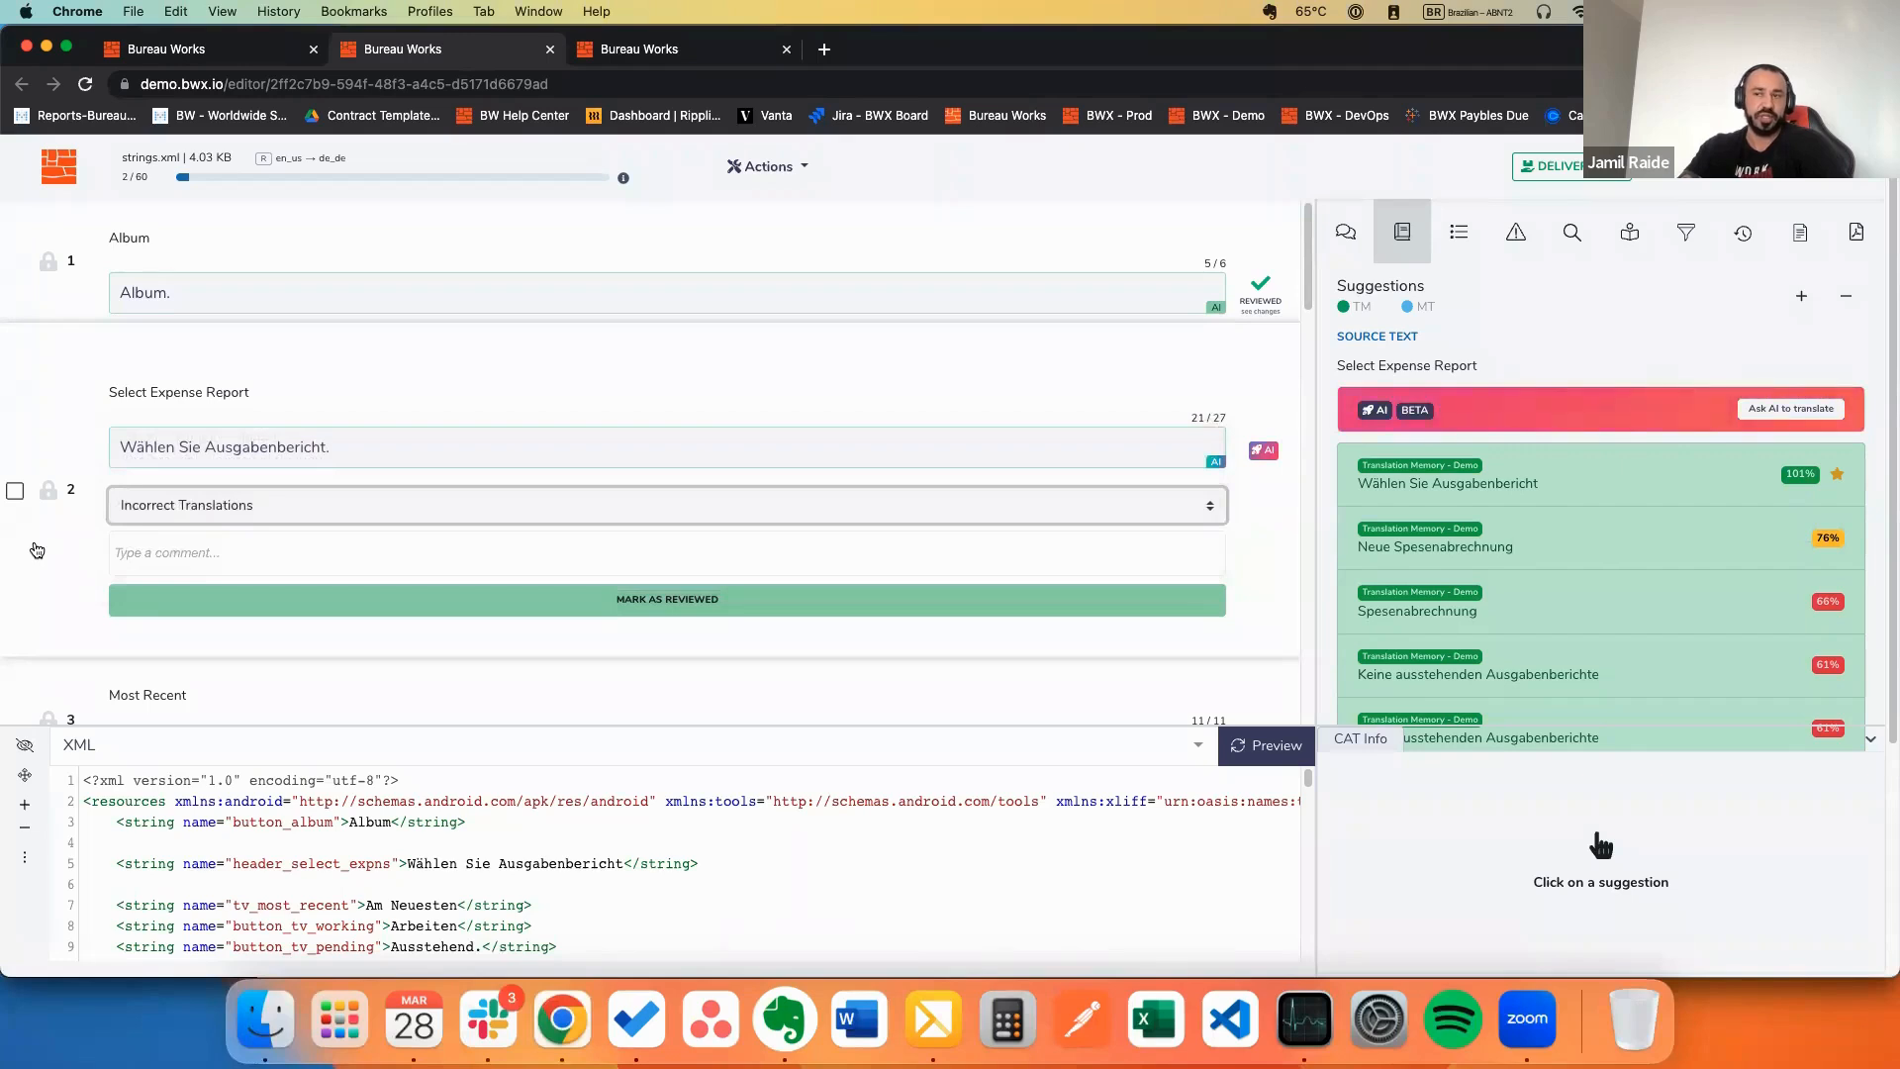
Step: Add the comment 'Test' and mark segment 2 as reviewed
left_click(415, 452)
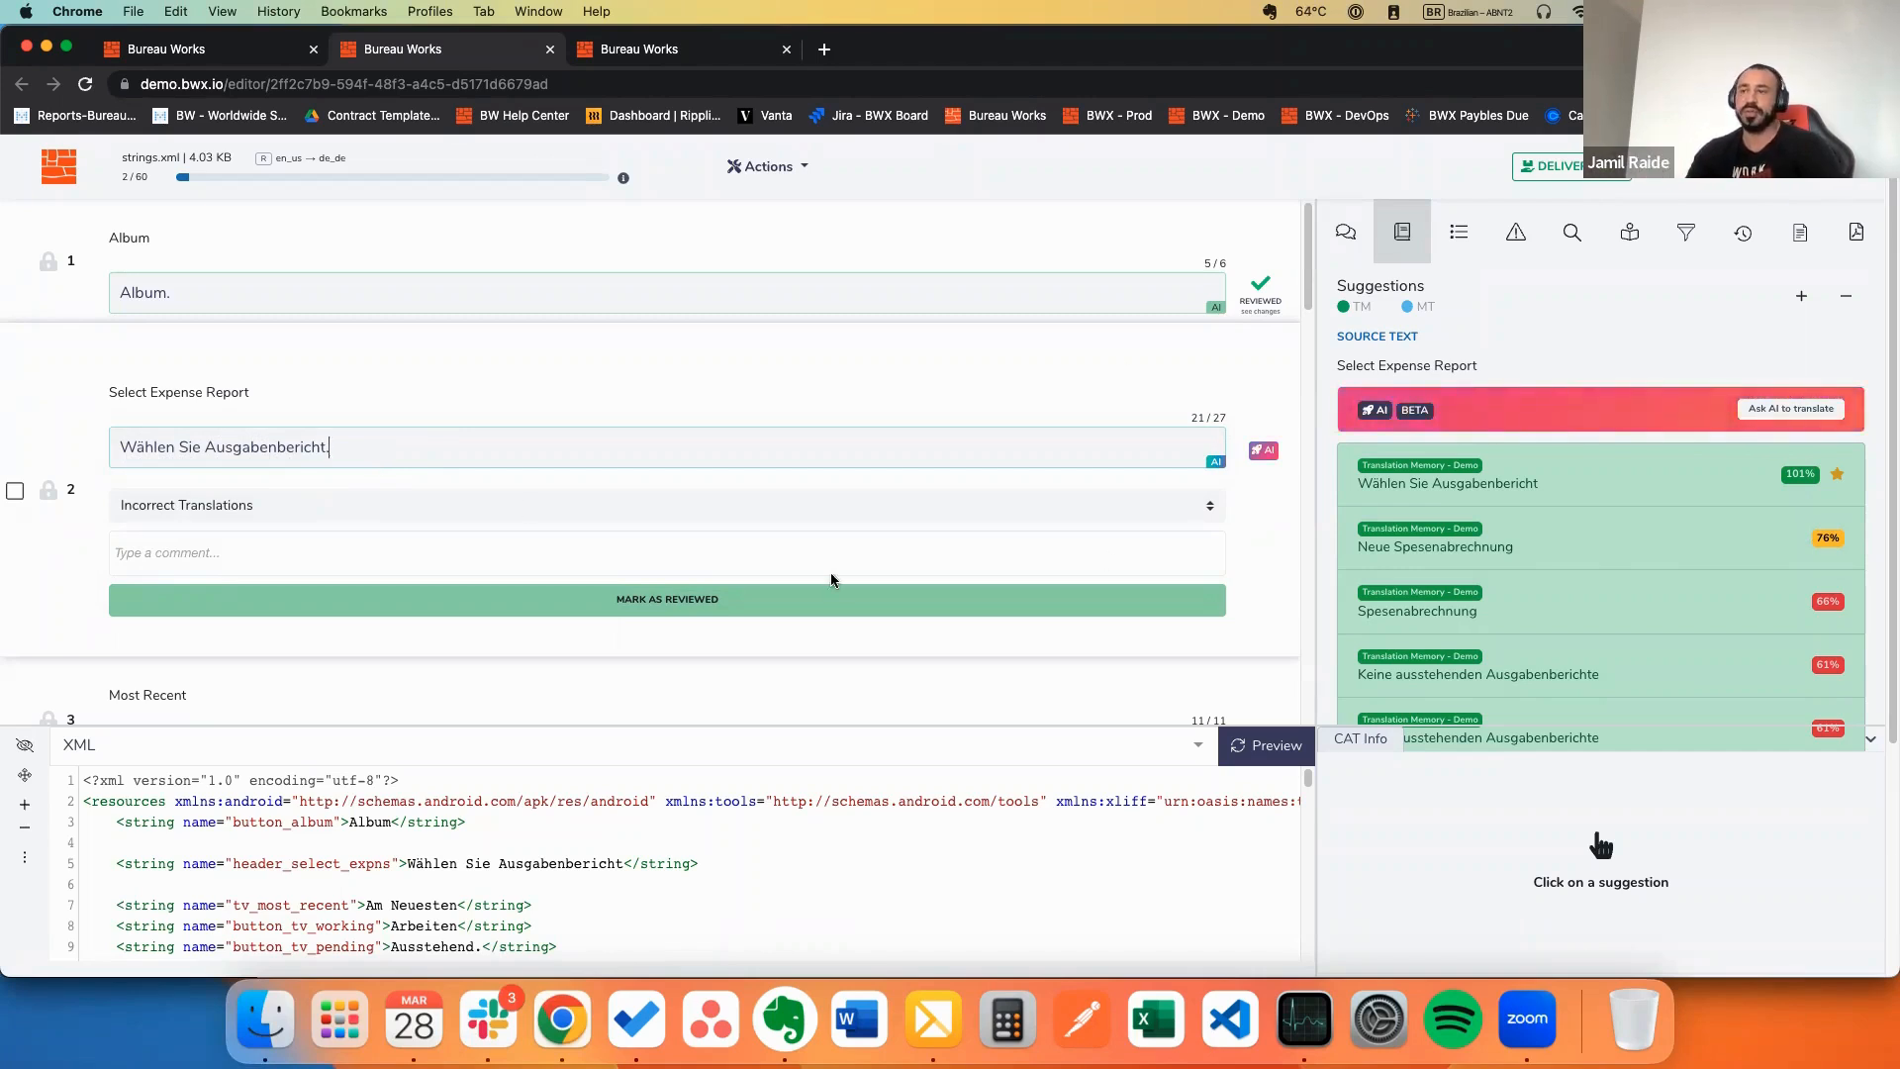
left_click(188, 552)
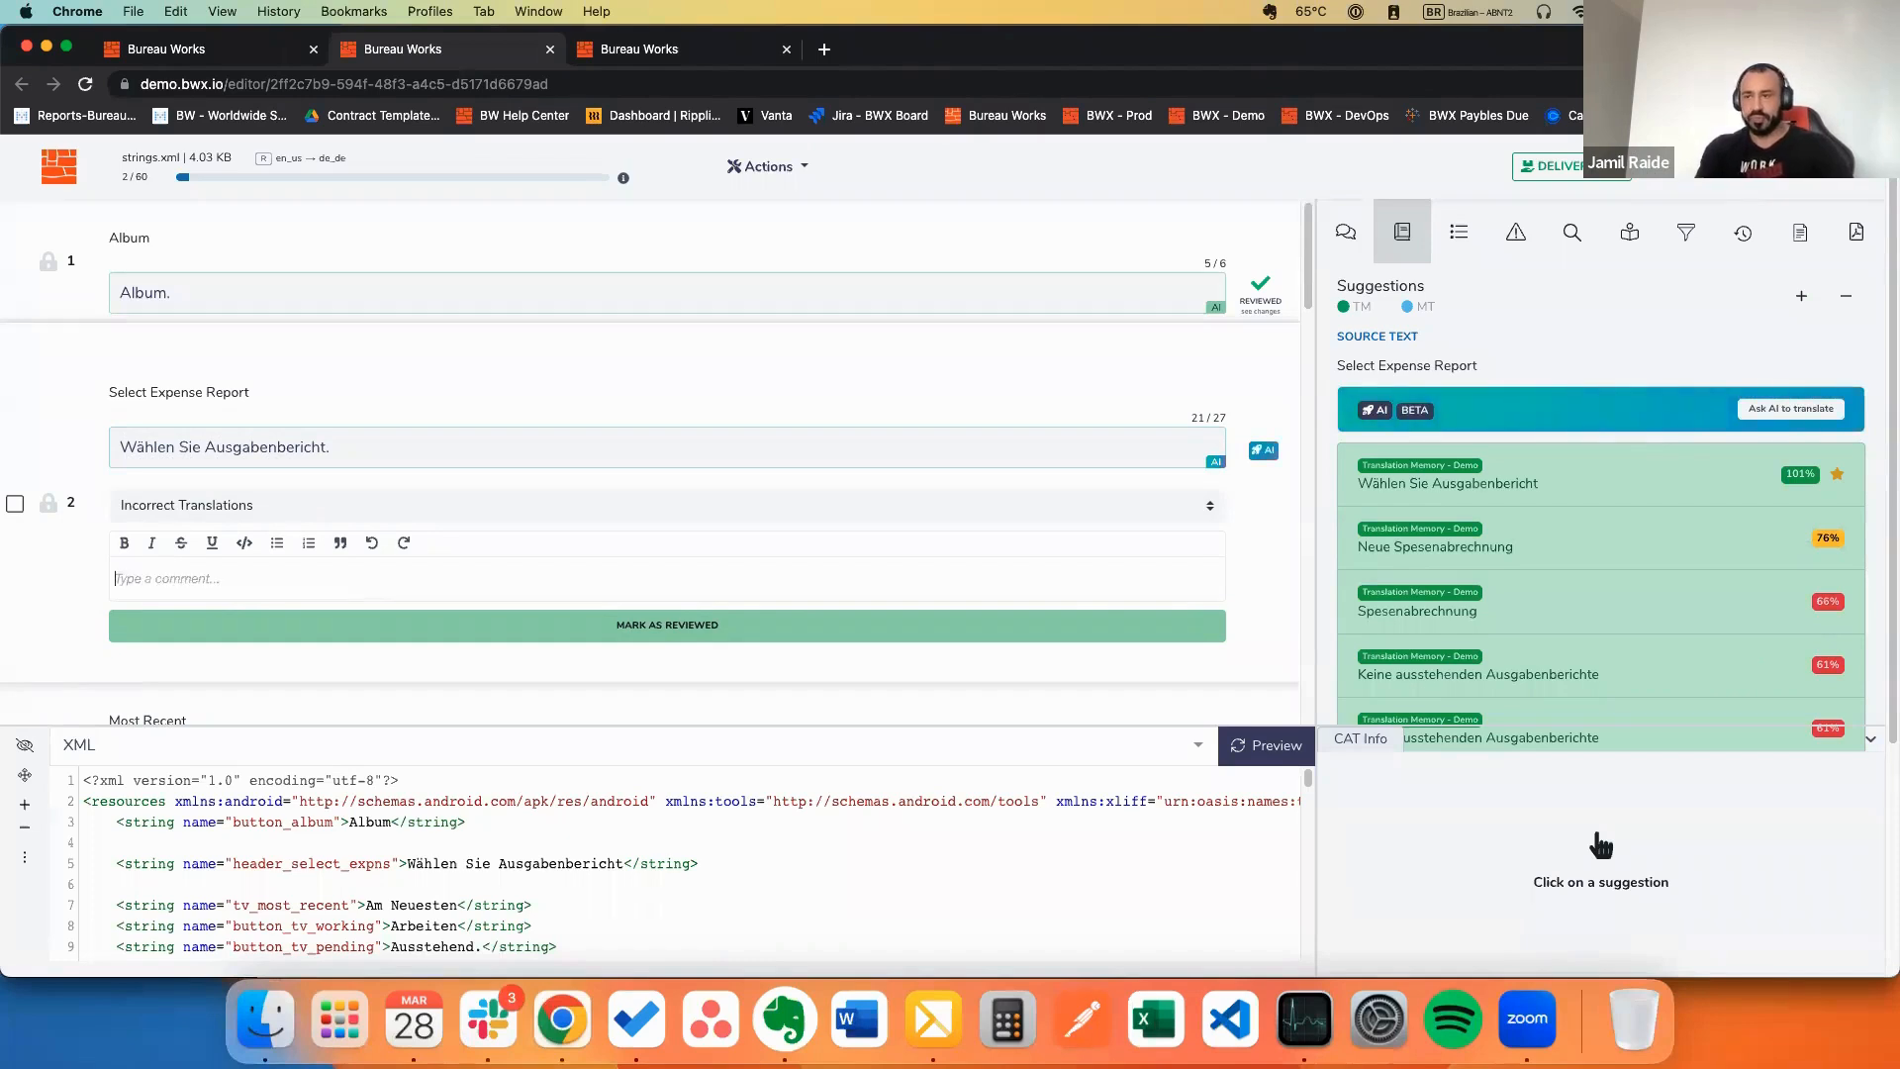
type("Test")
left_click(837, 634)
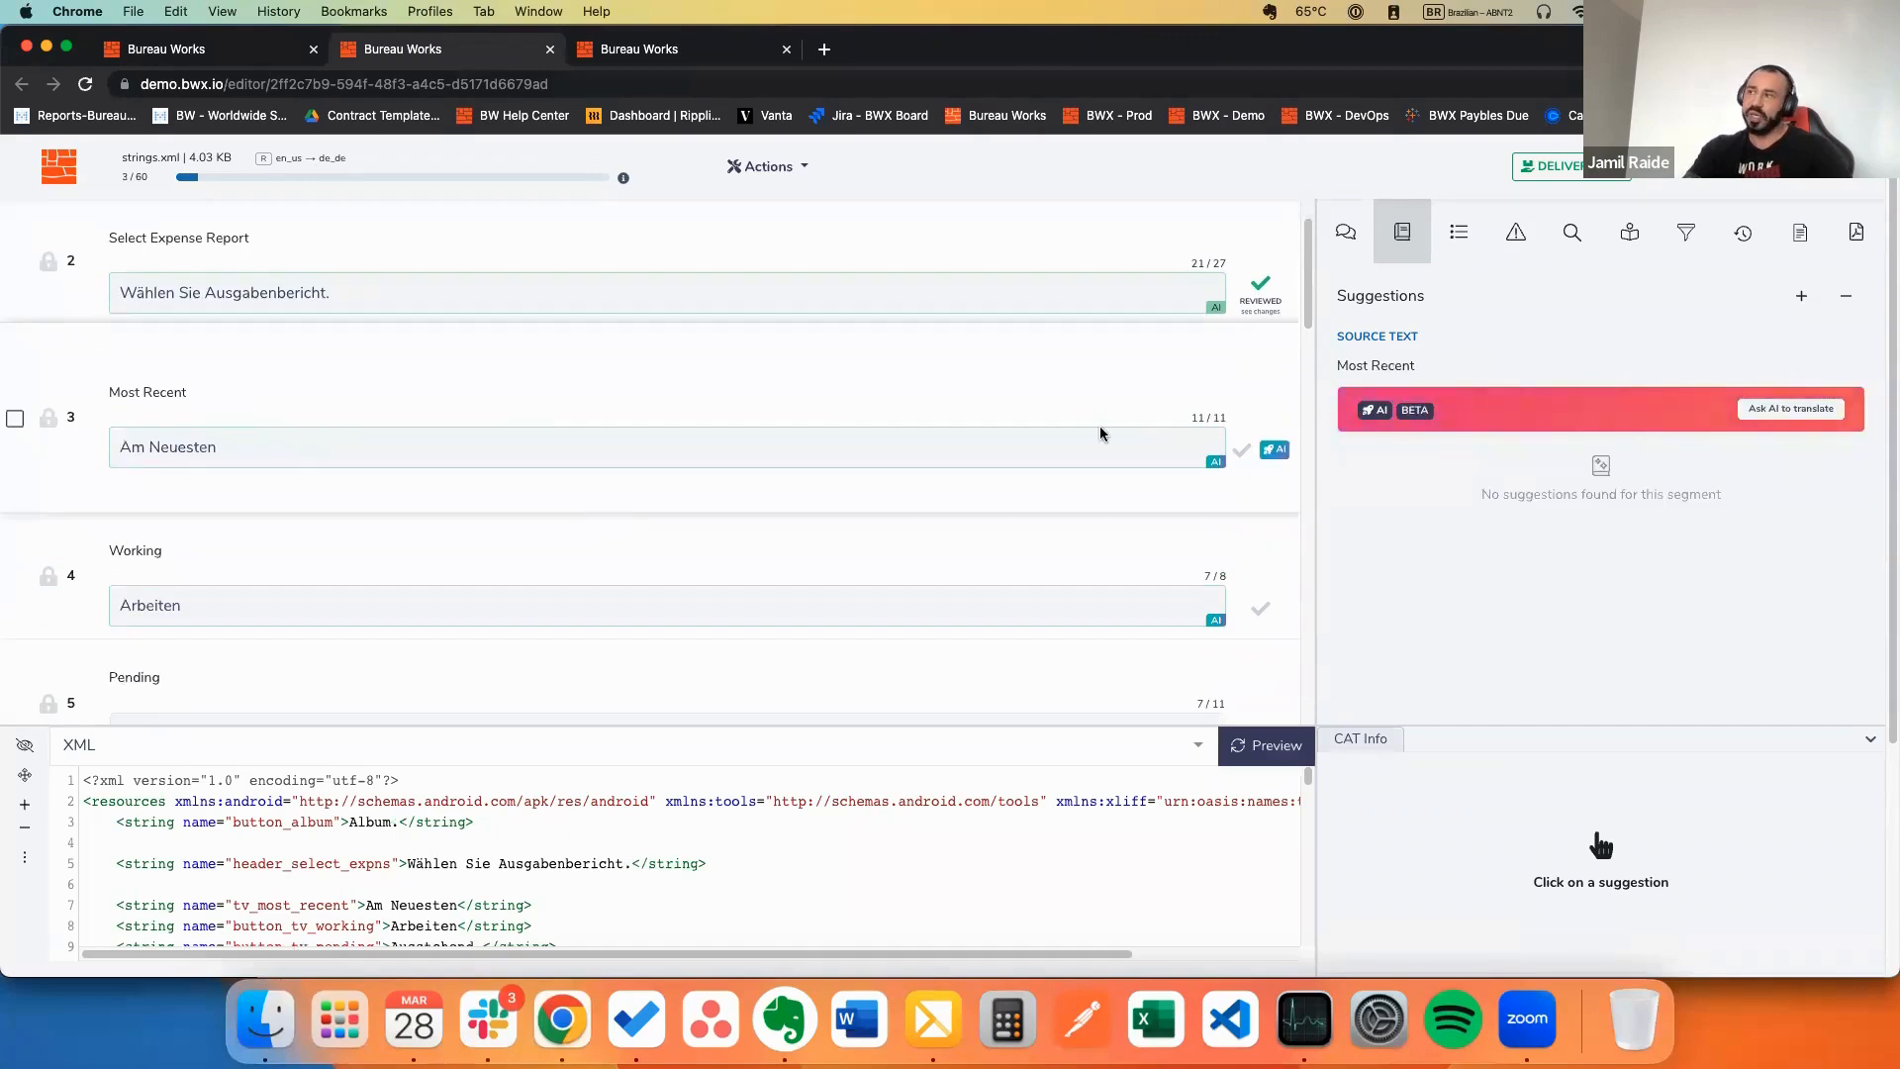
left_click(212, 50)
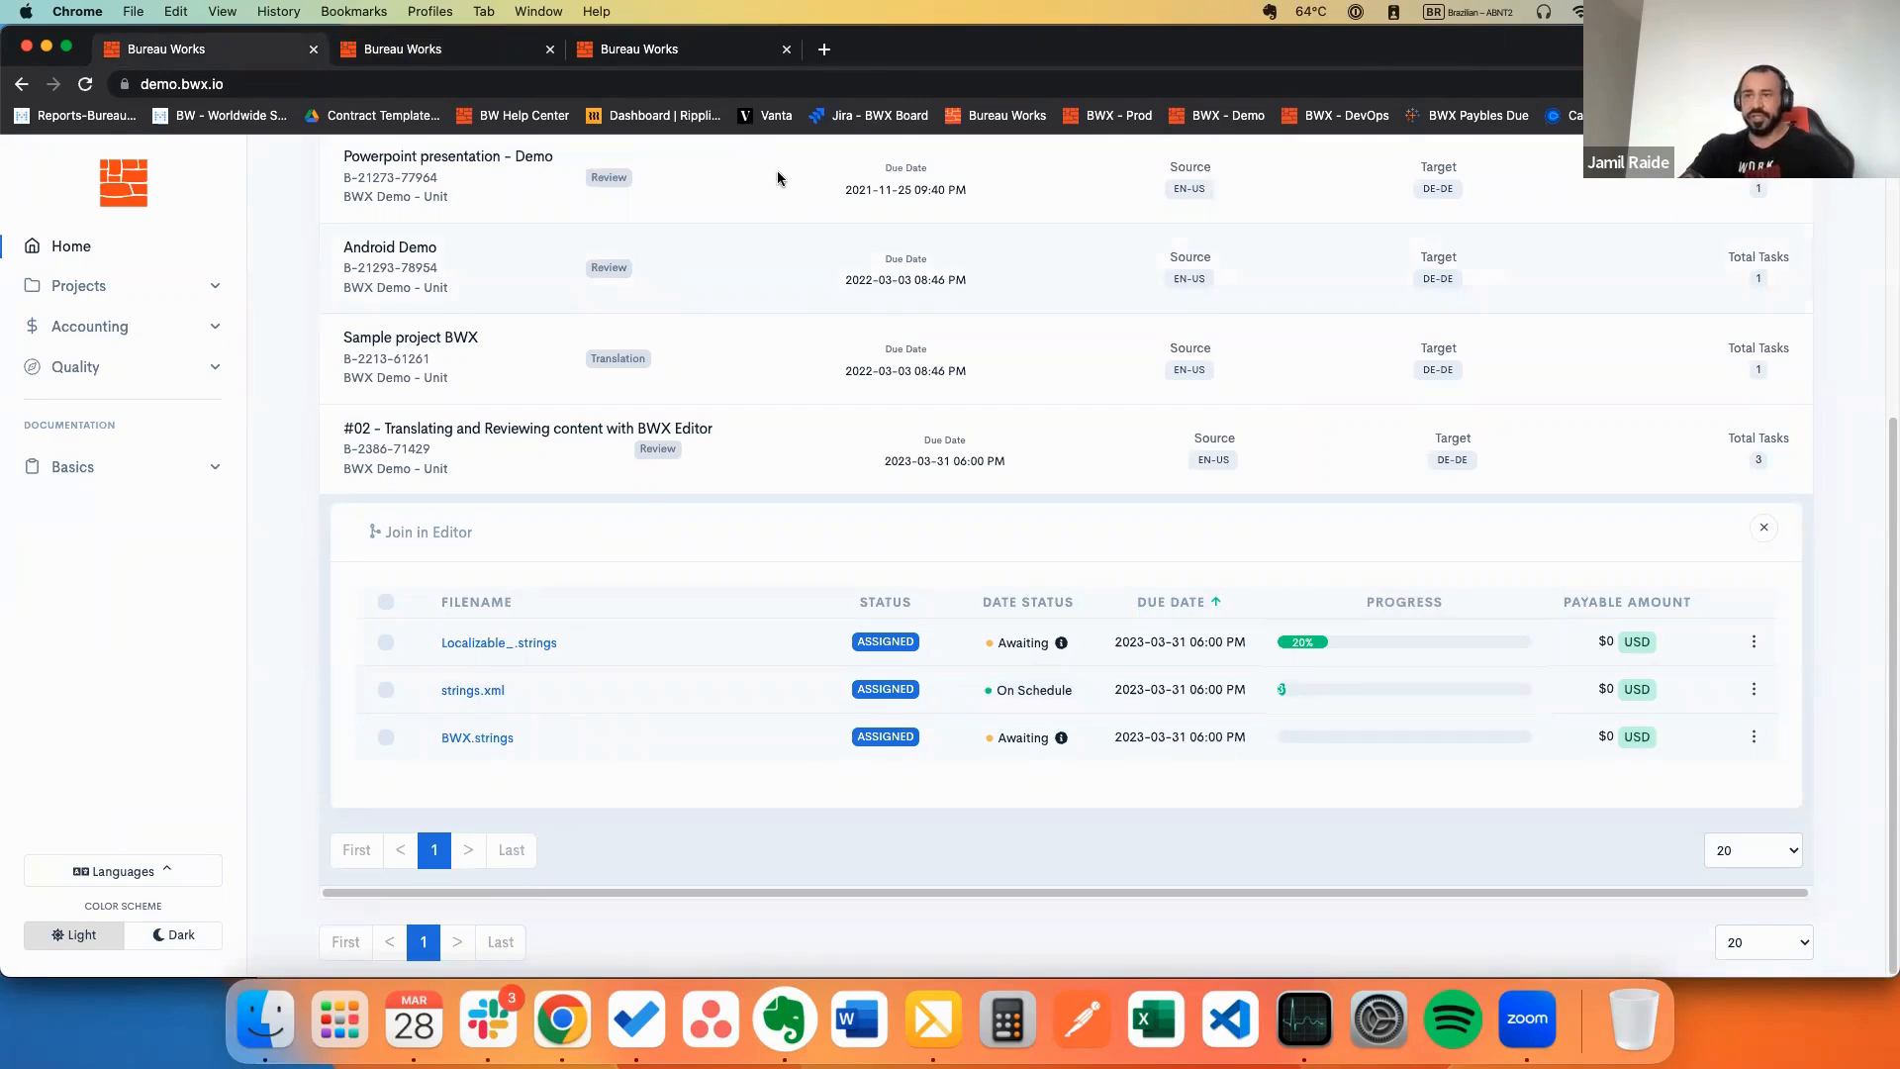
left_click(77, 366)
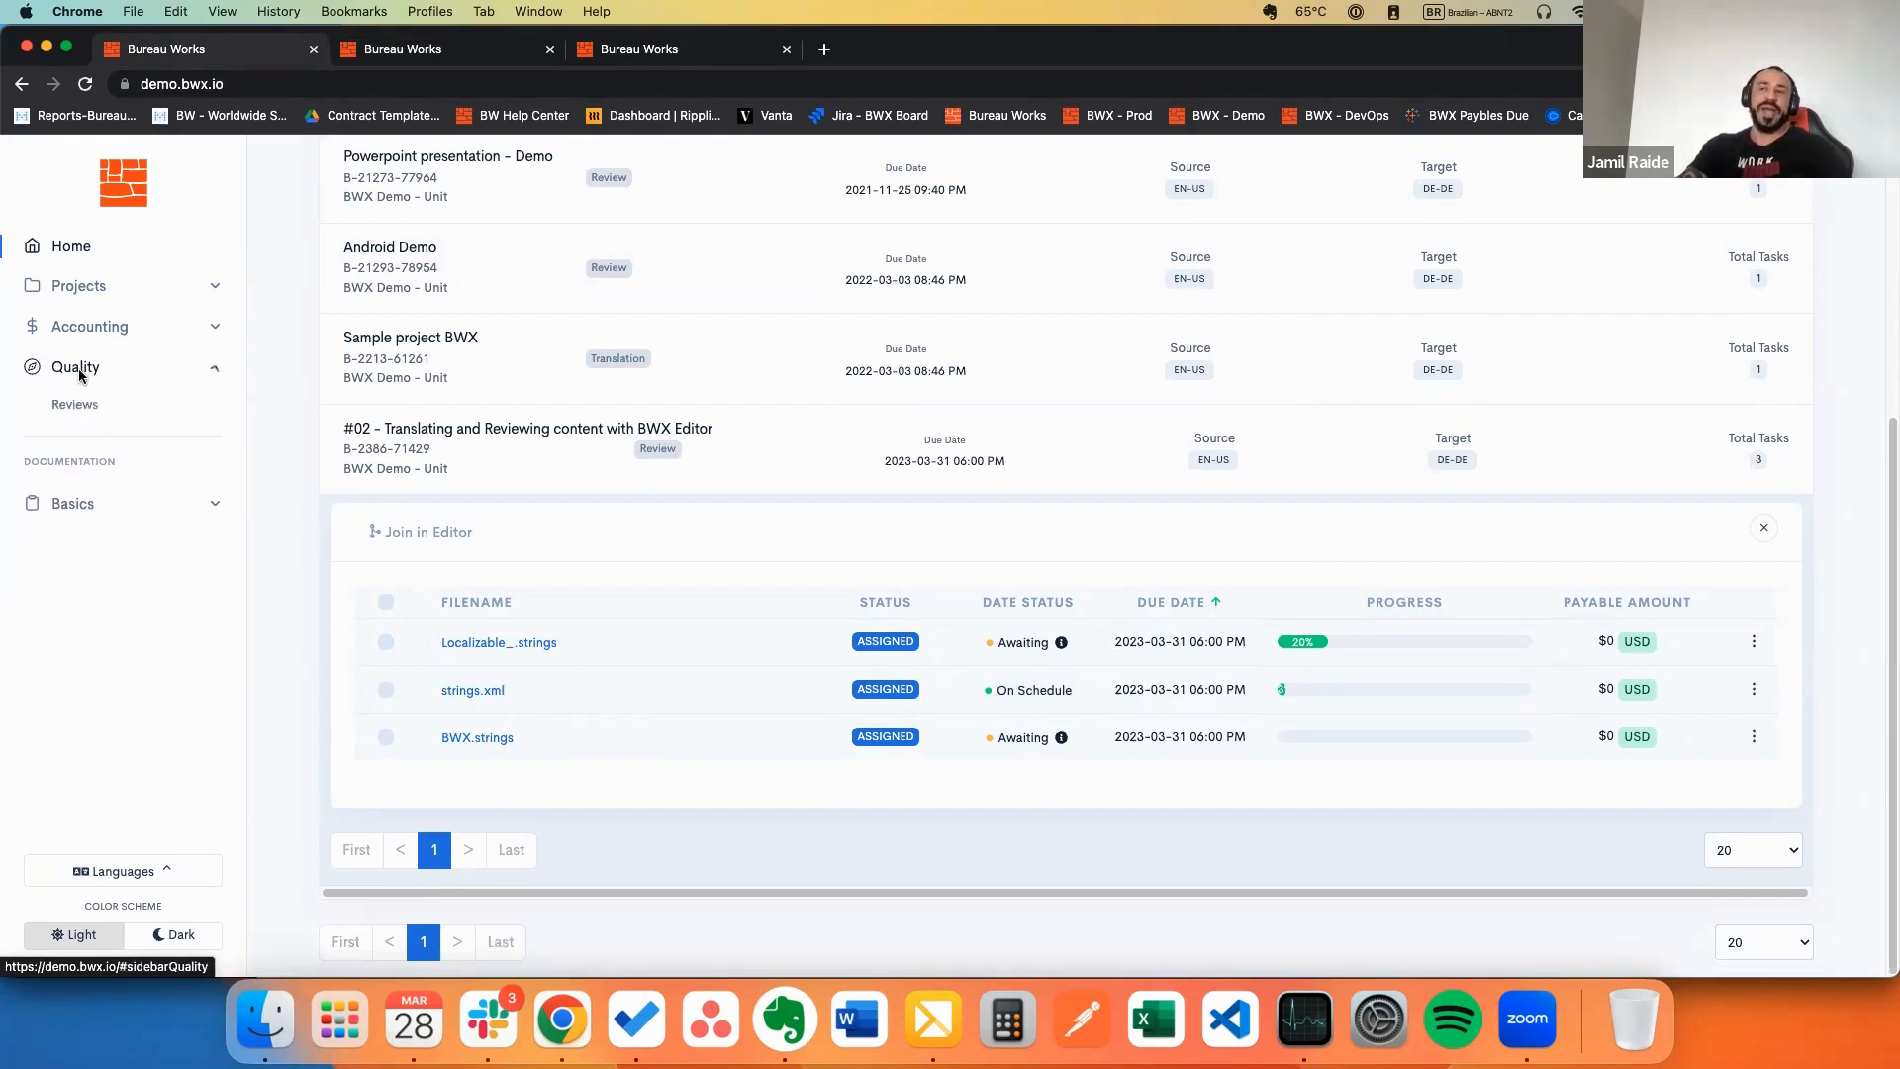
left_click(84, 408)
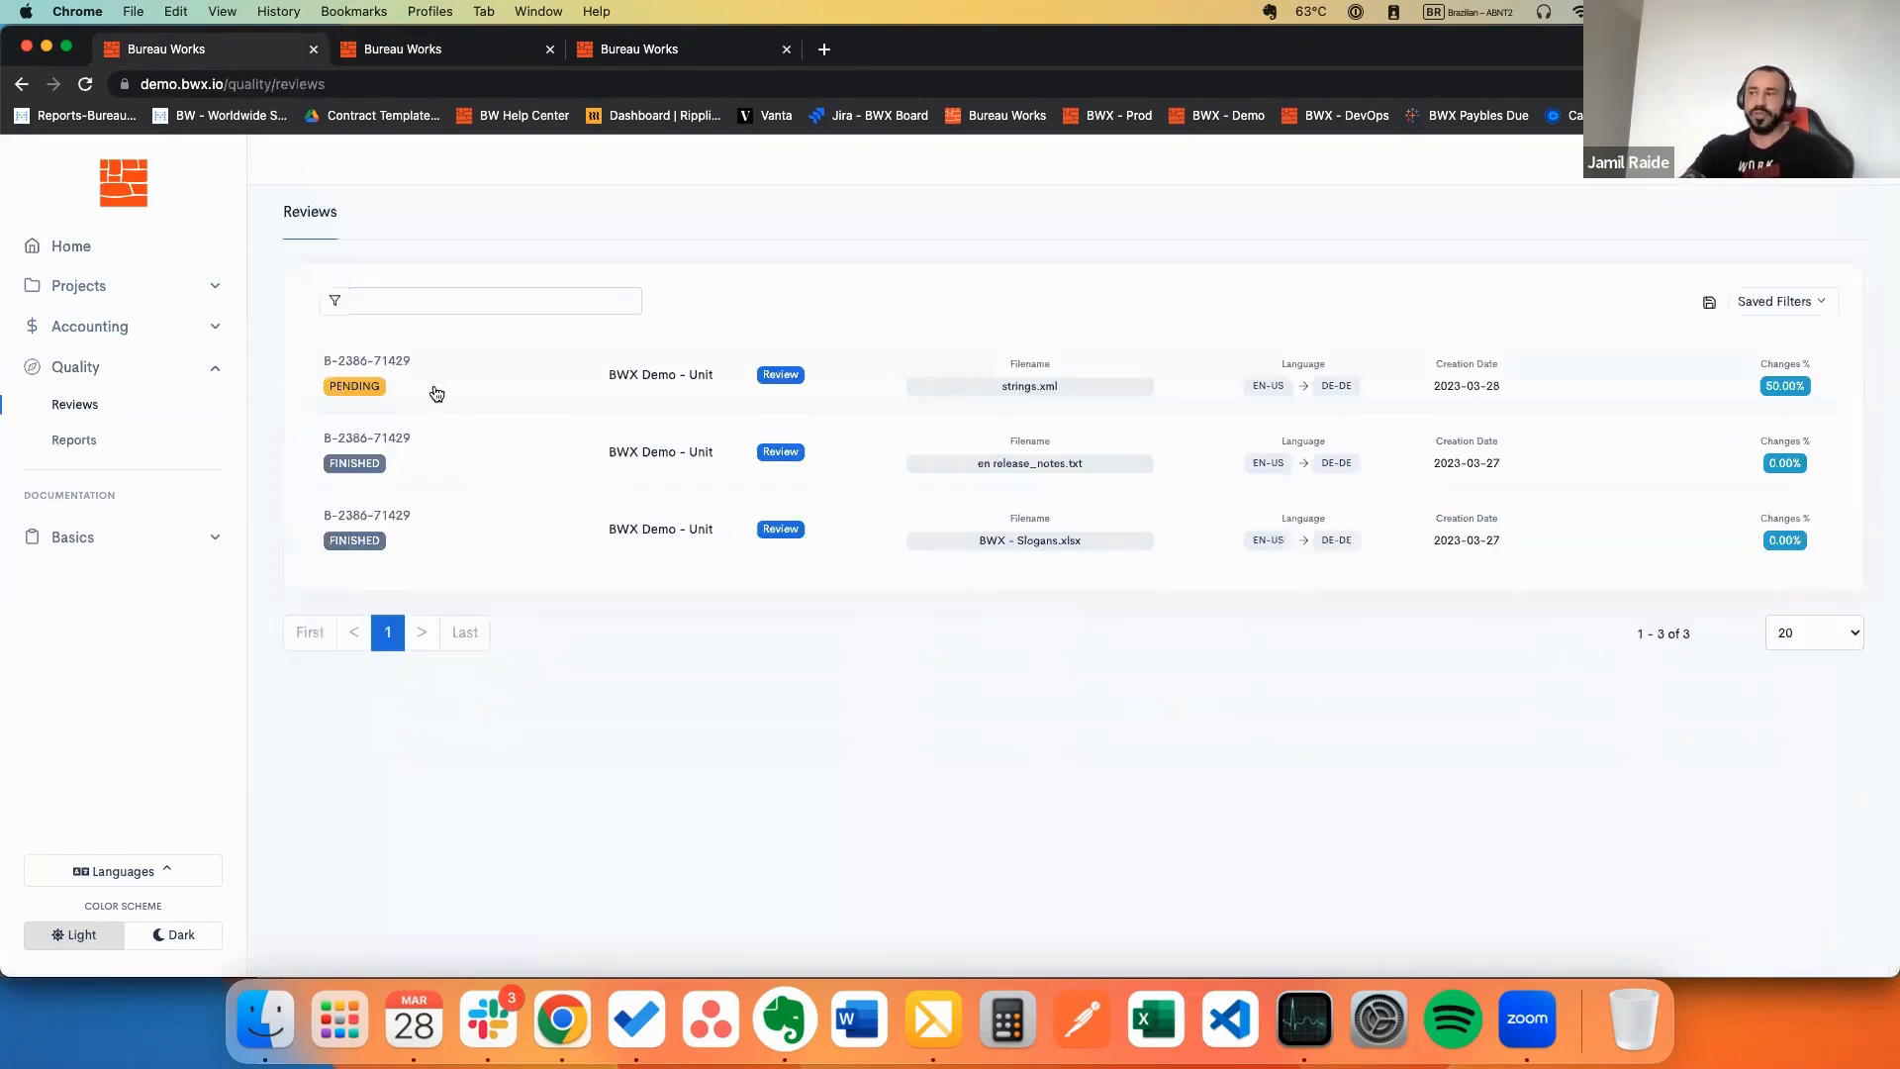
left_click(437, 394)
scroll(465, 451, "down", 5)
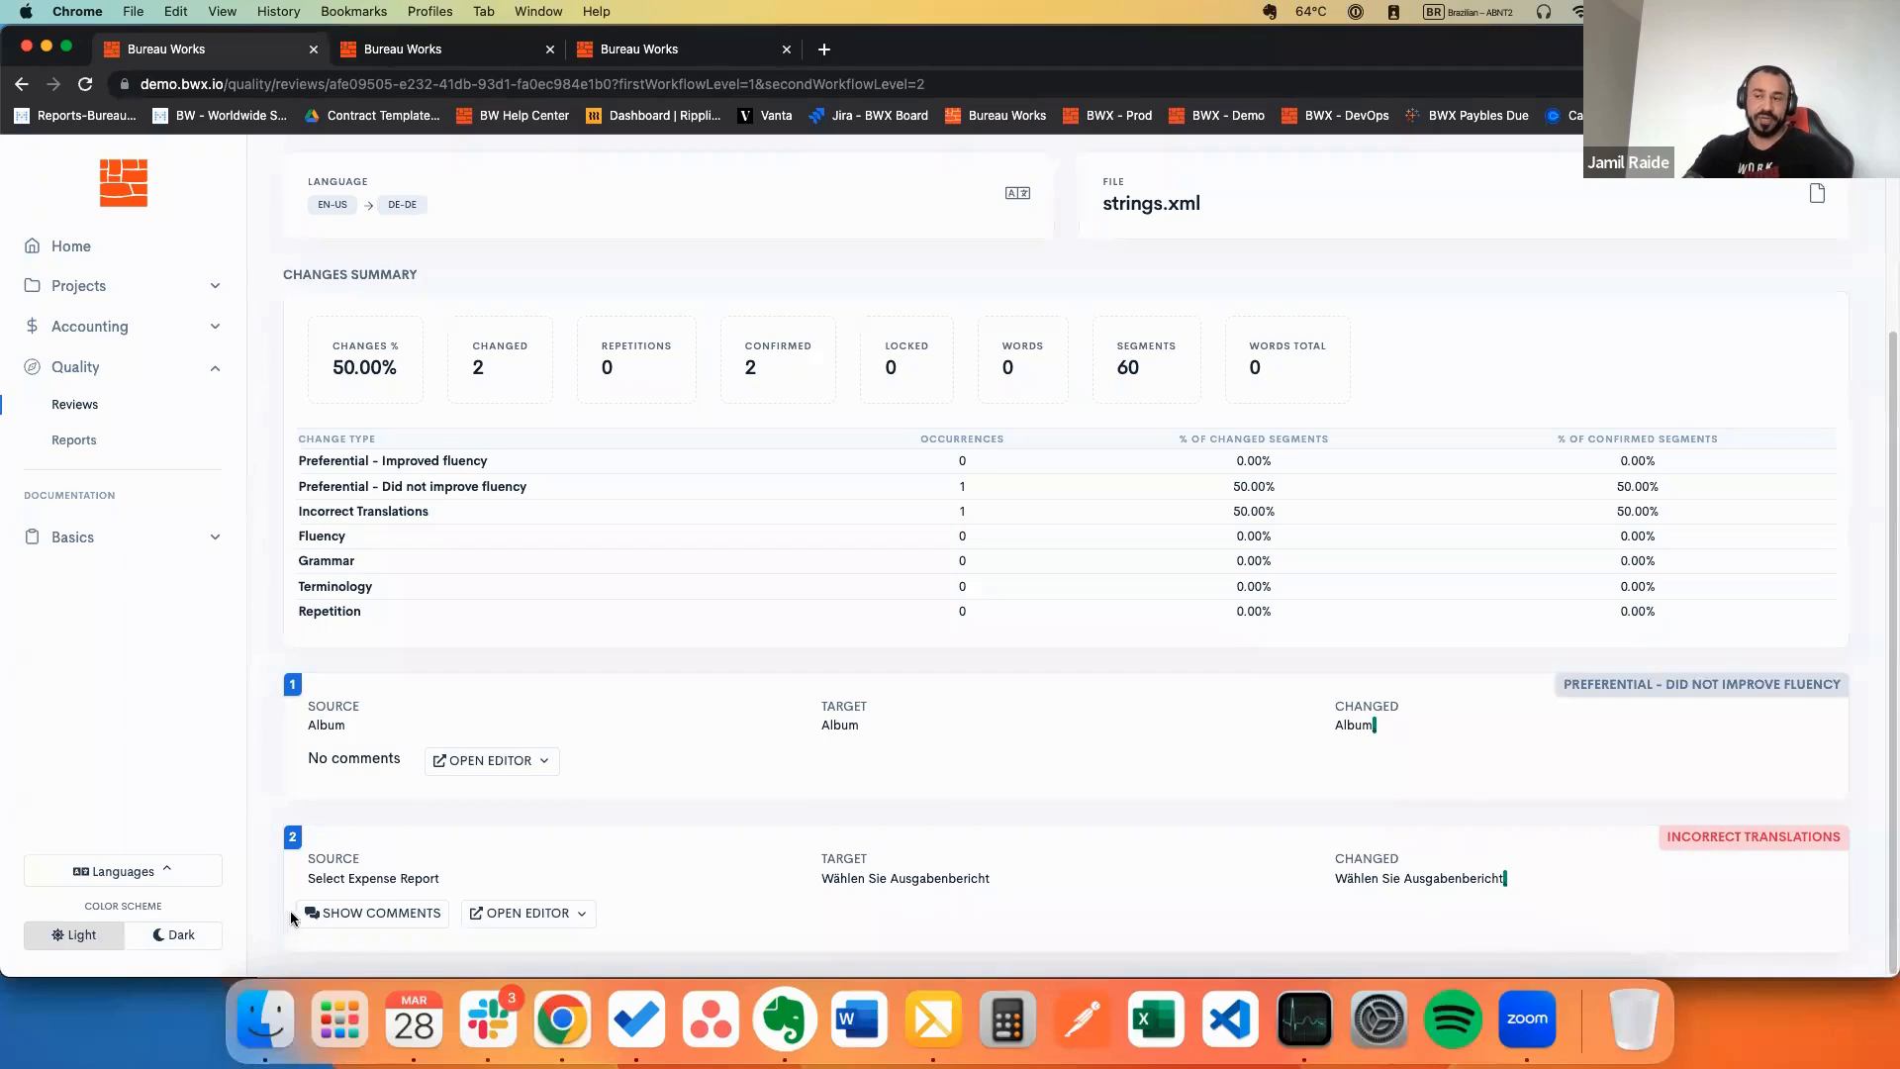
left_click(336, 913)
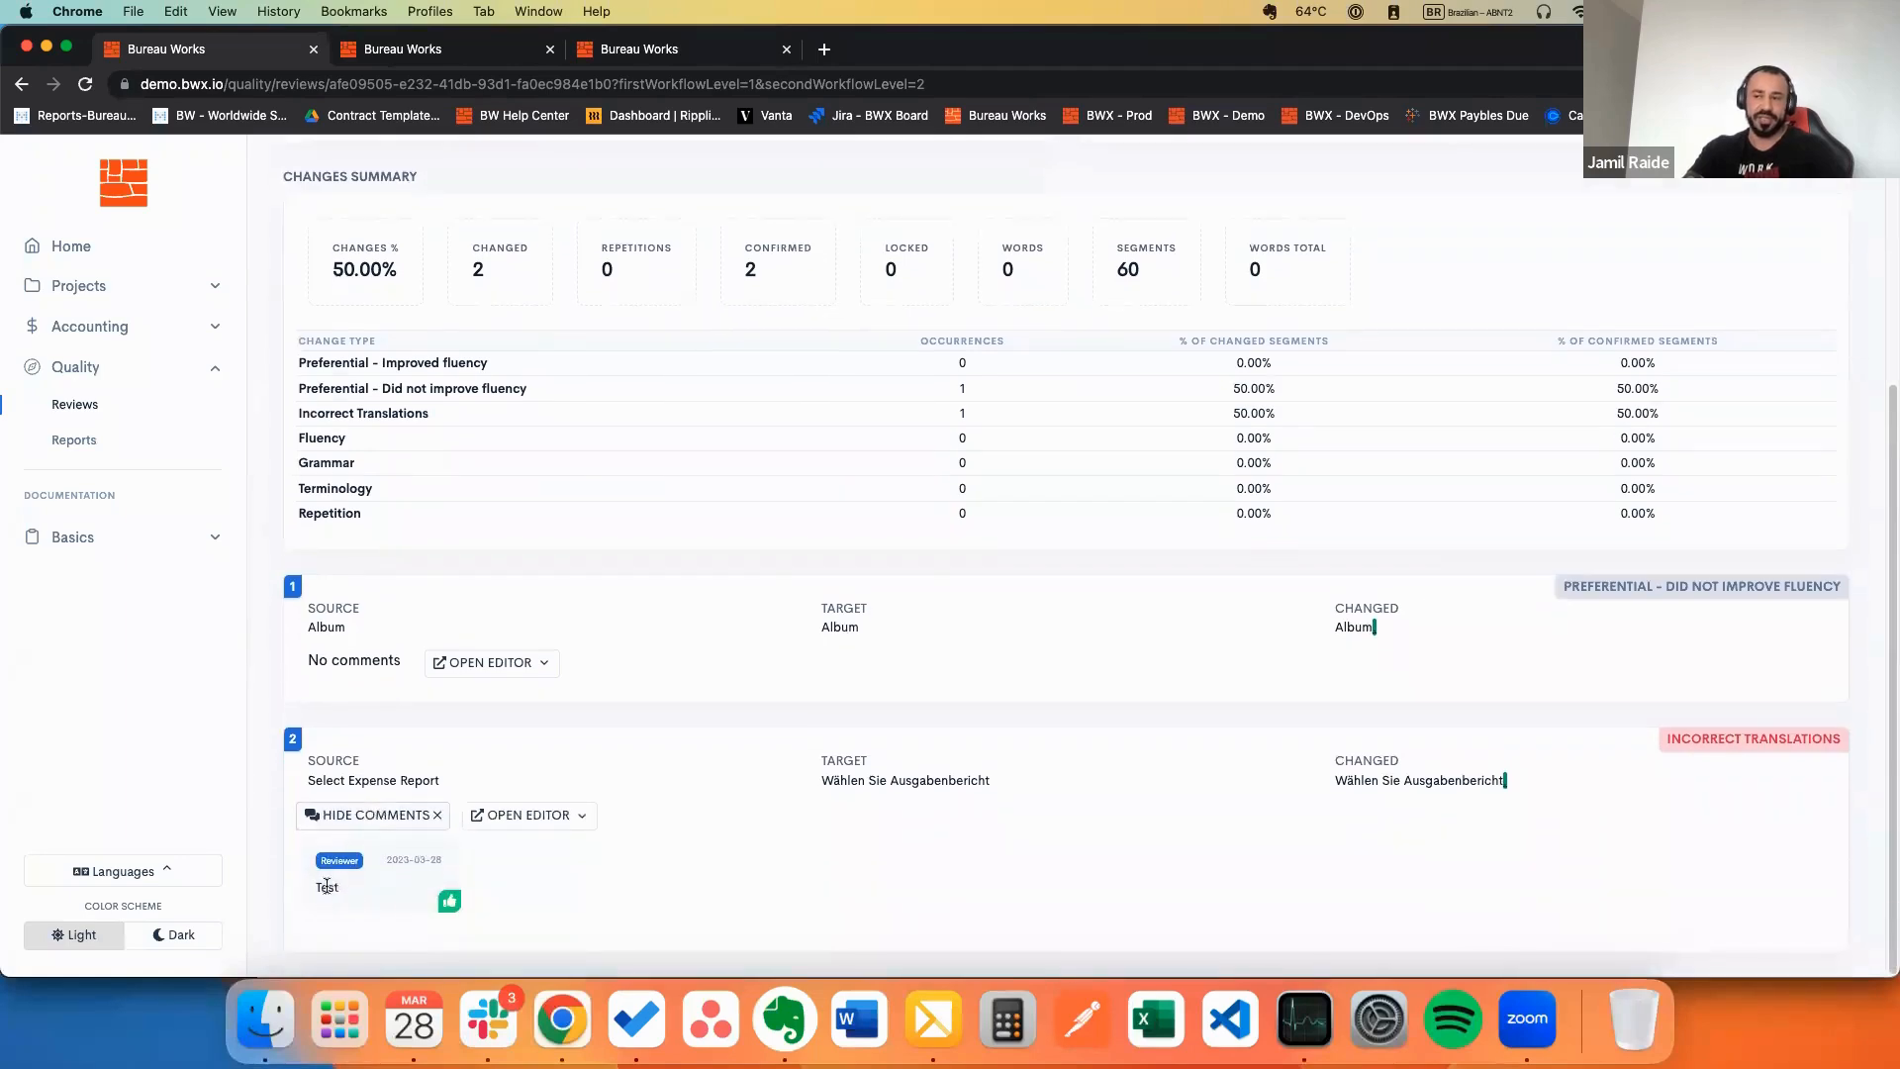
scroll(471, 722, "up", 5)
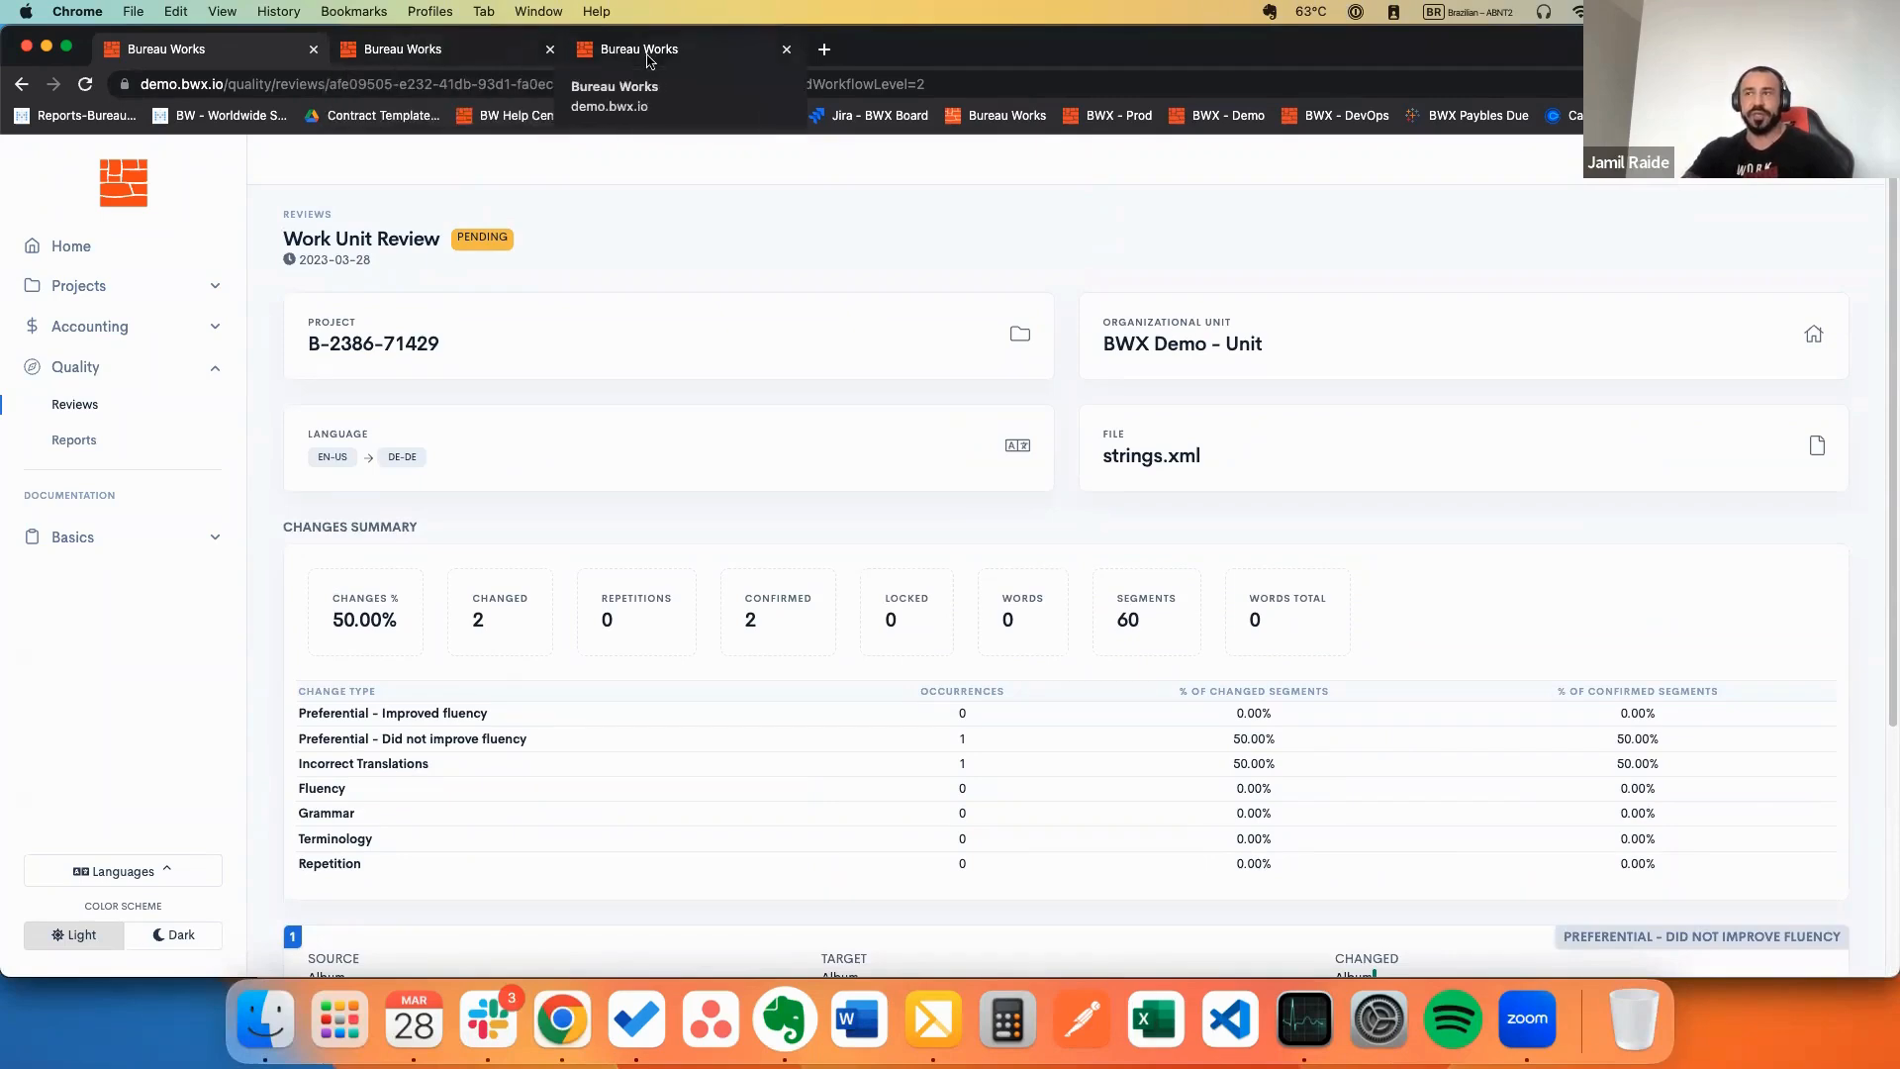
left_click(440, 56)
left_click(208, 57)
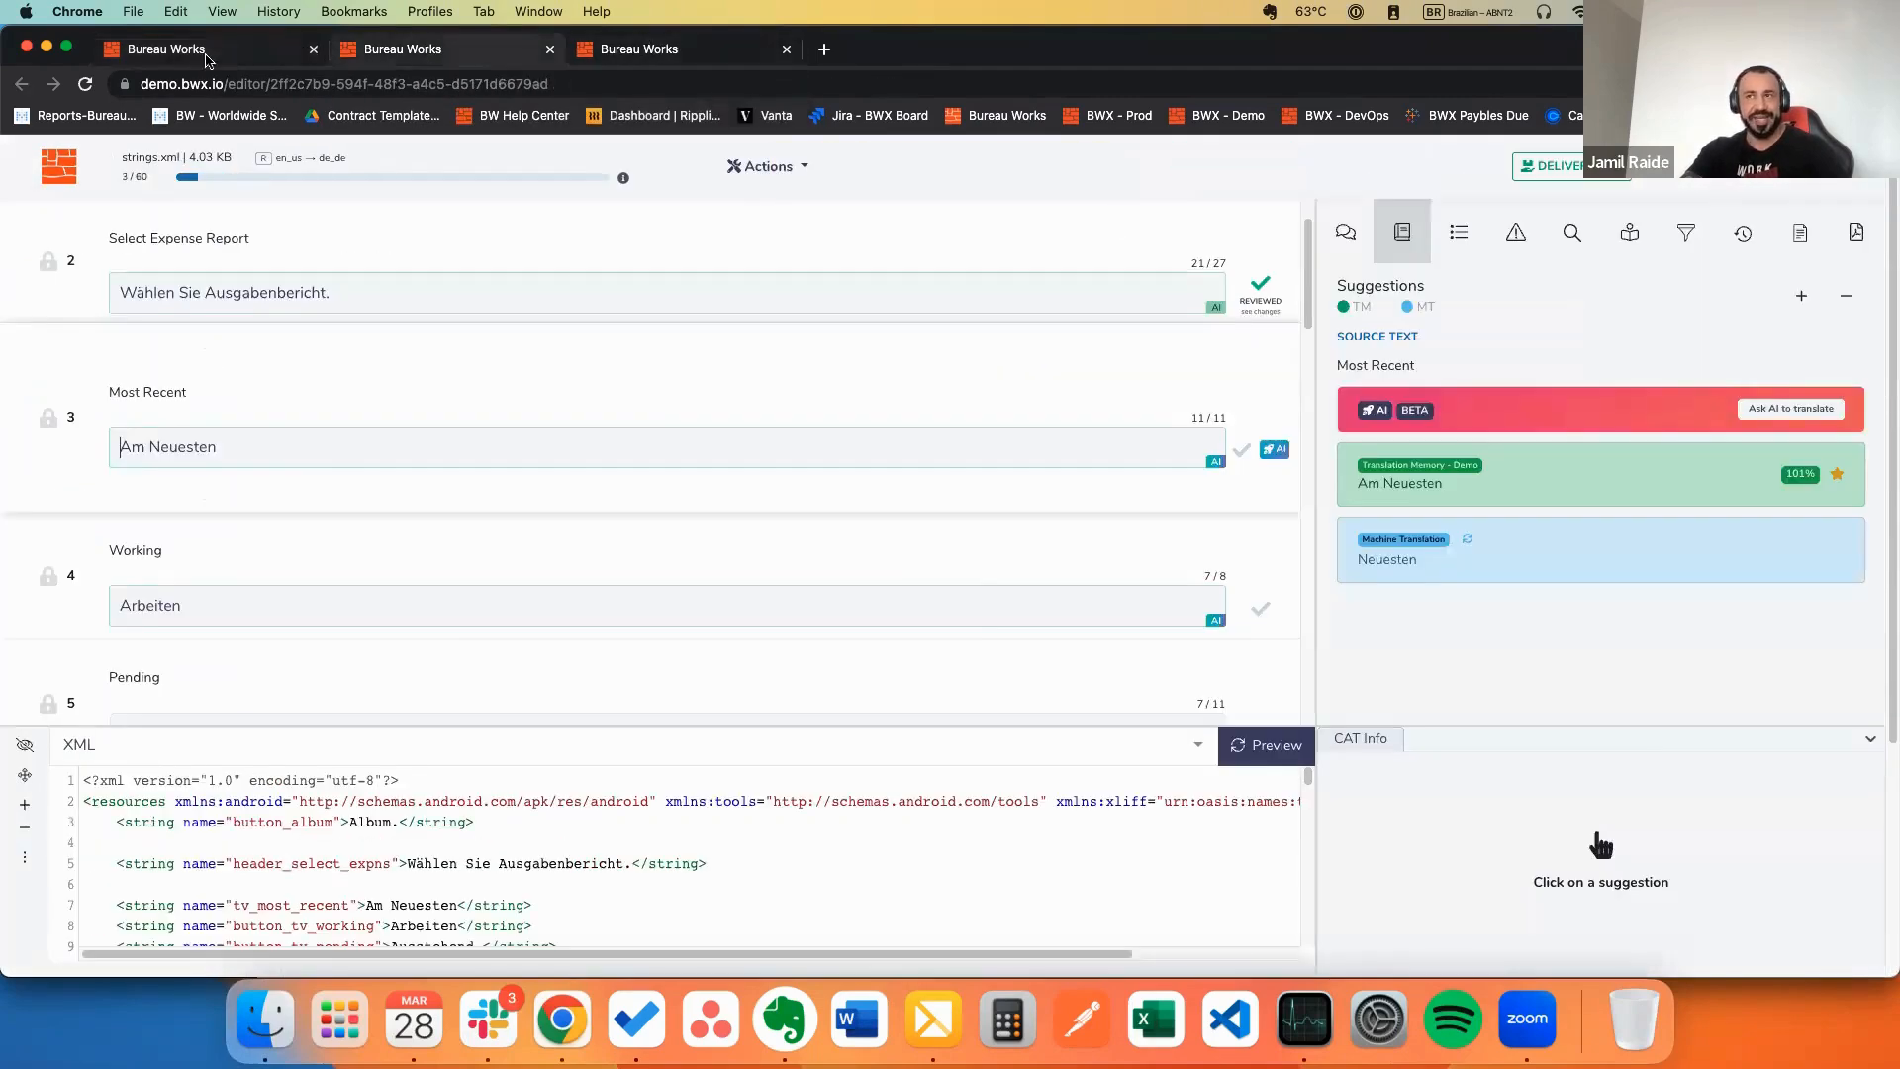
left_click(209, 55)
scroll(525, 367, "down", 5)
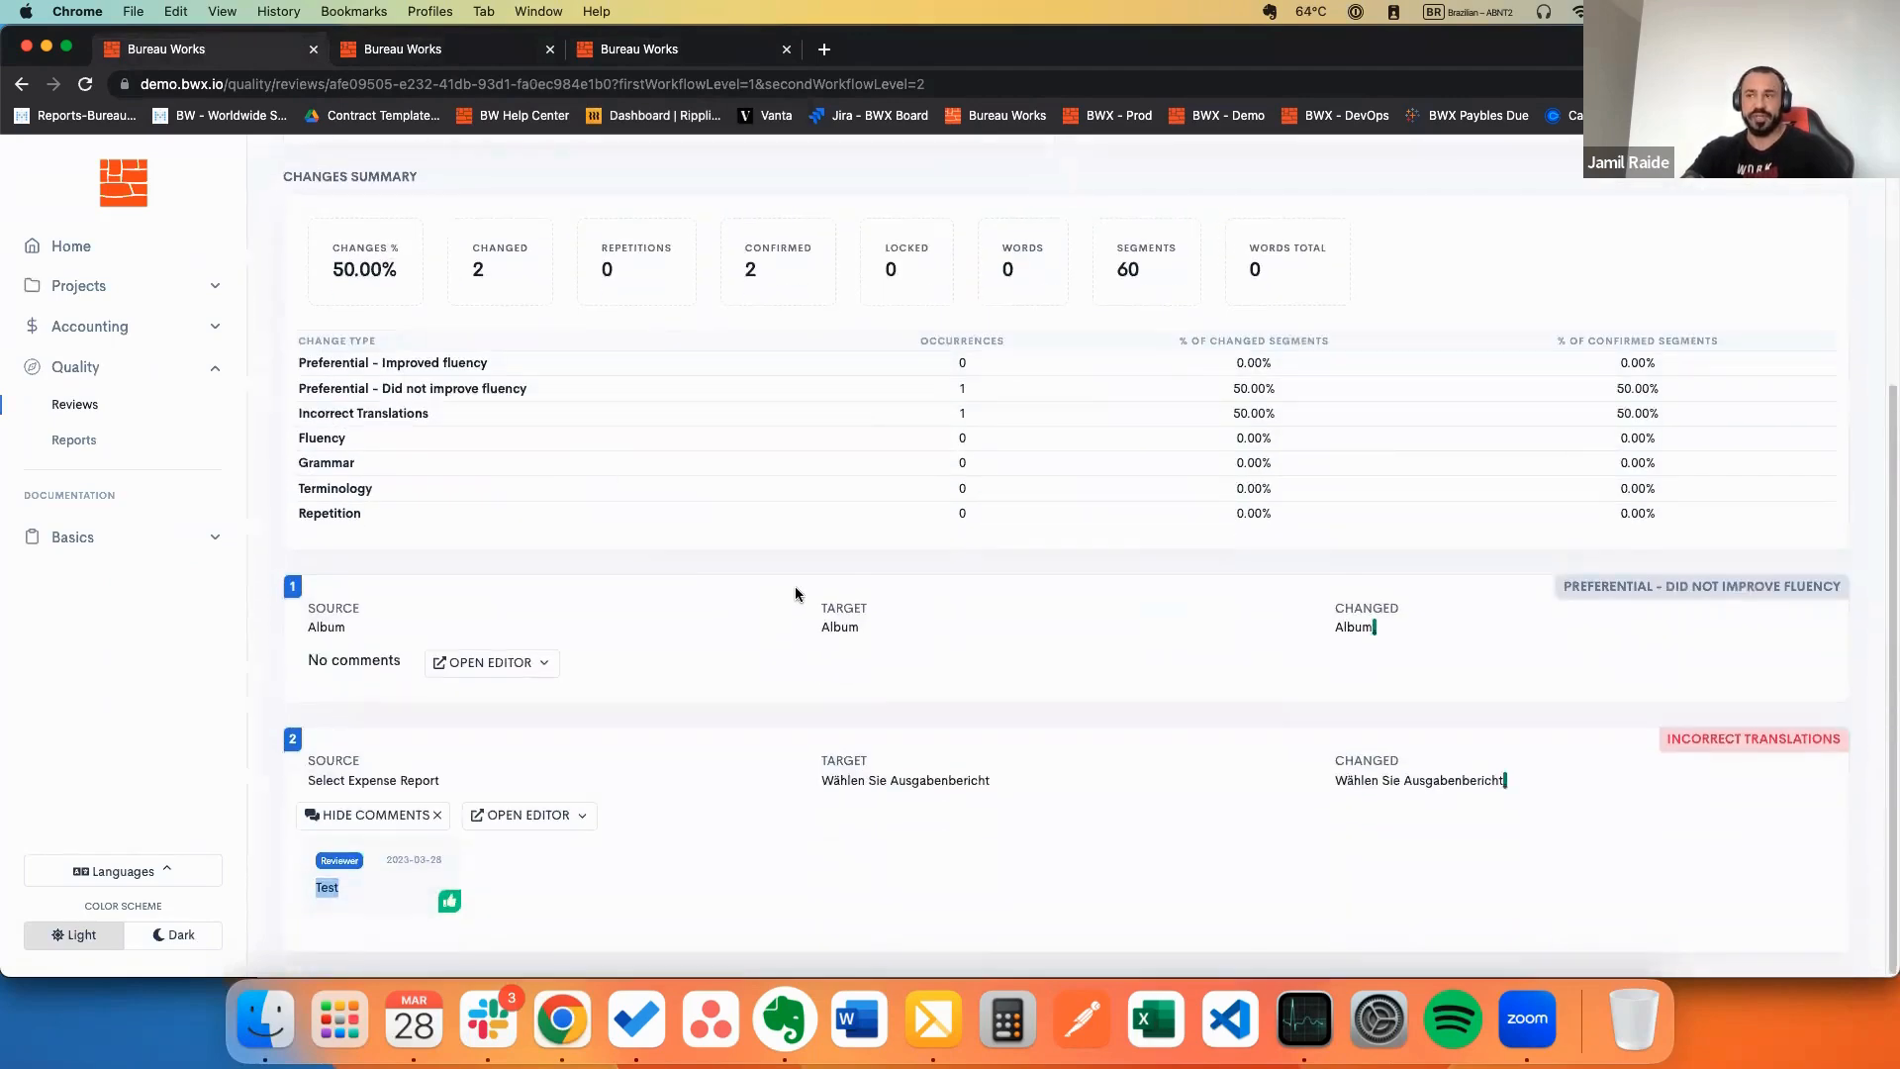
scroll(796, 592, "up", 5)
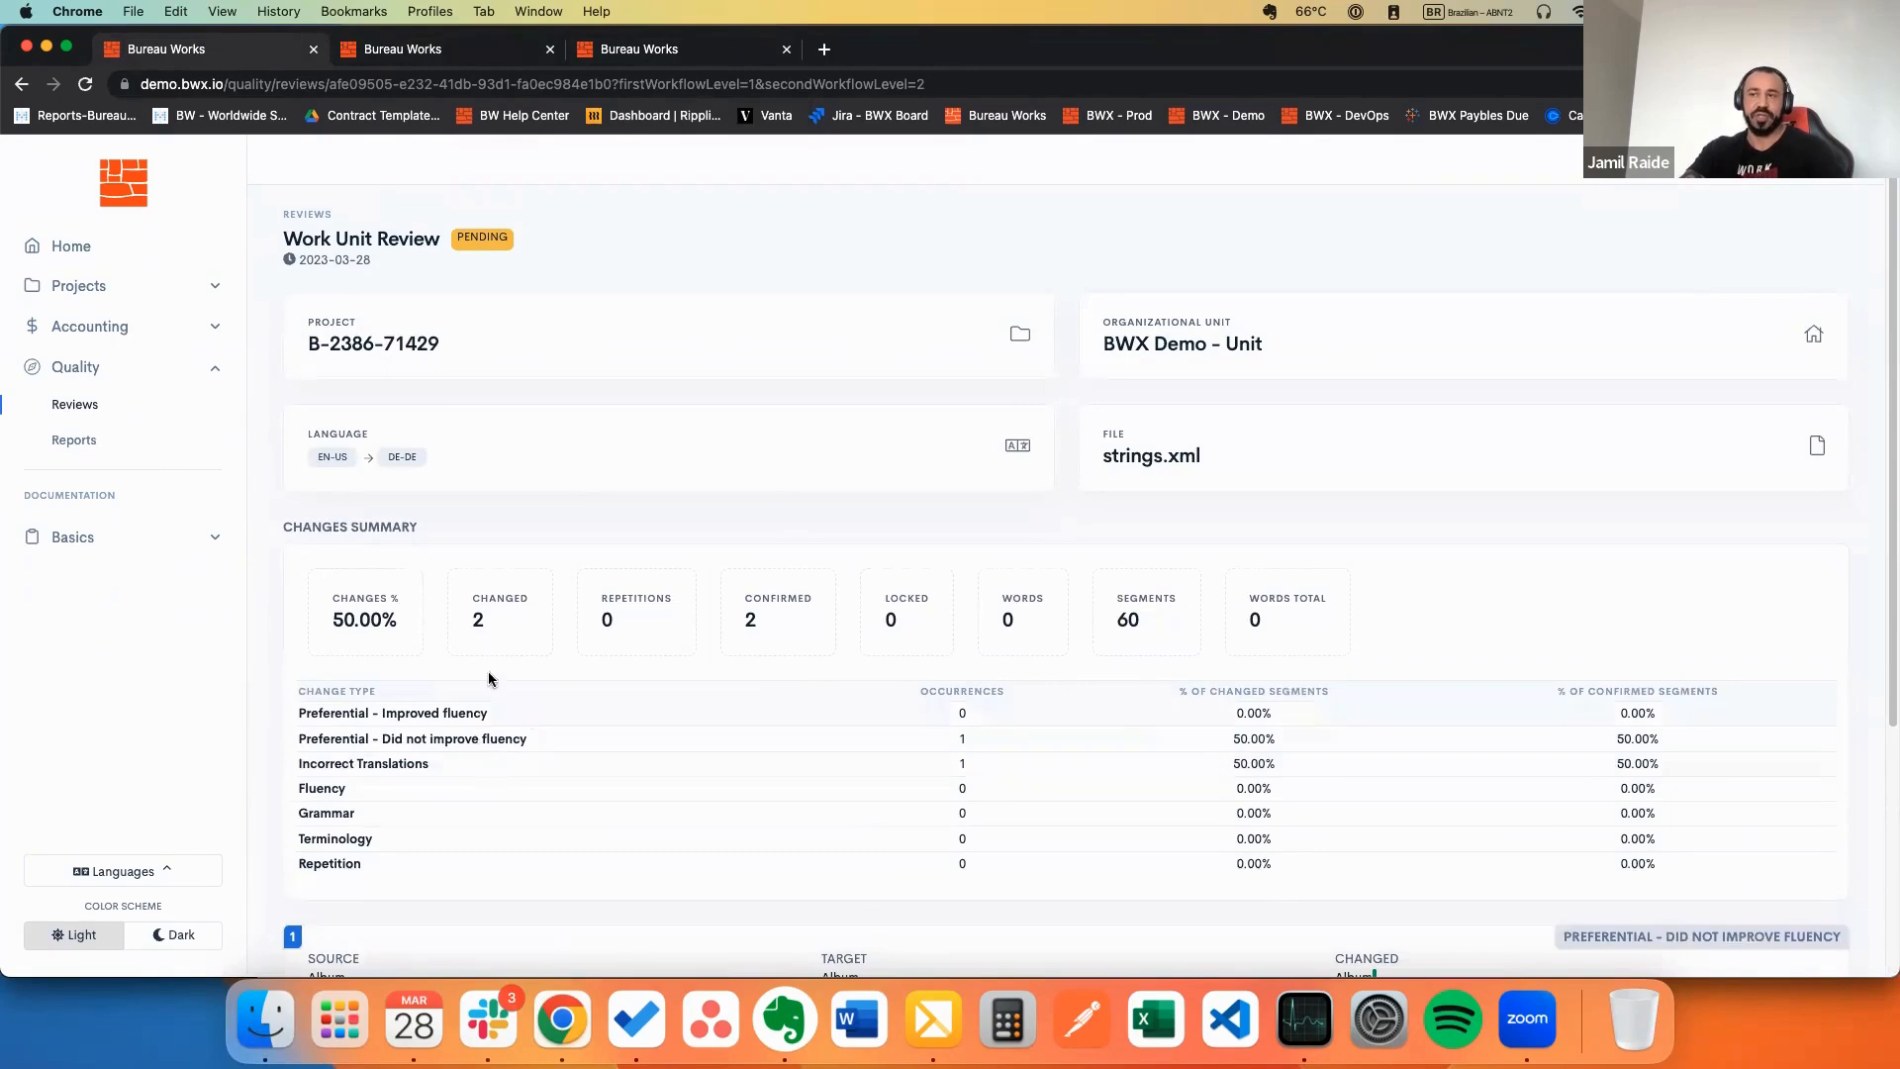
scroll(485, 663, "down", 3)
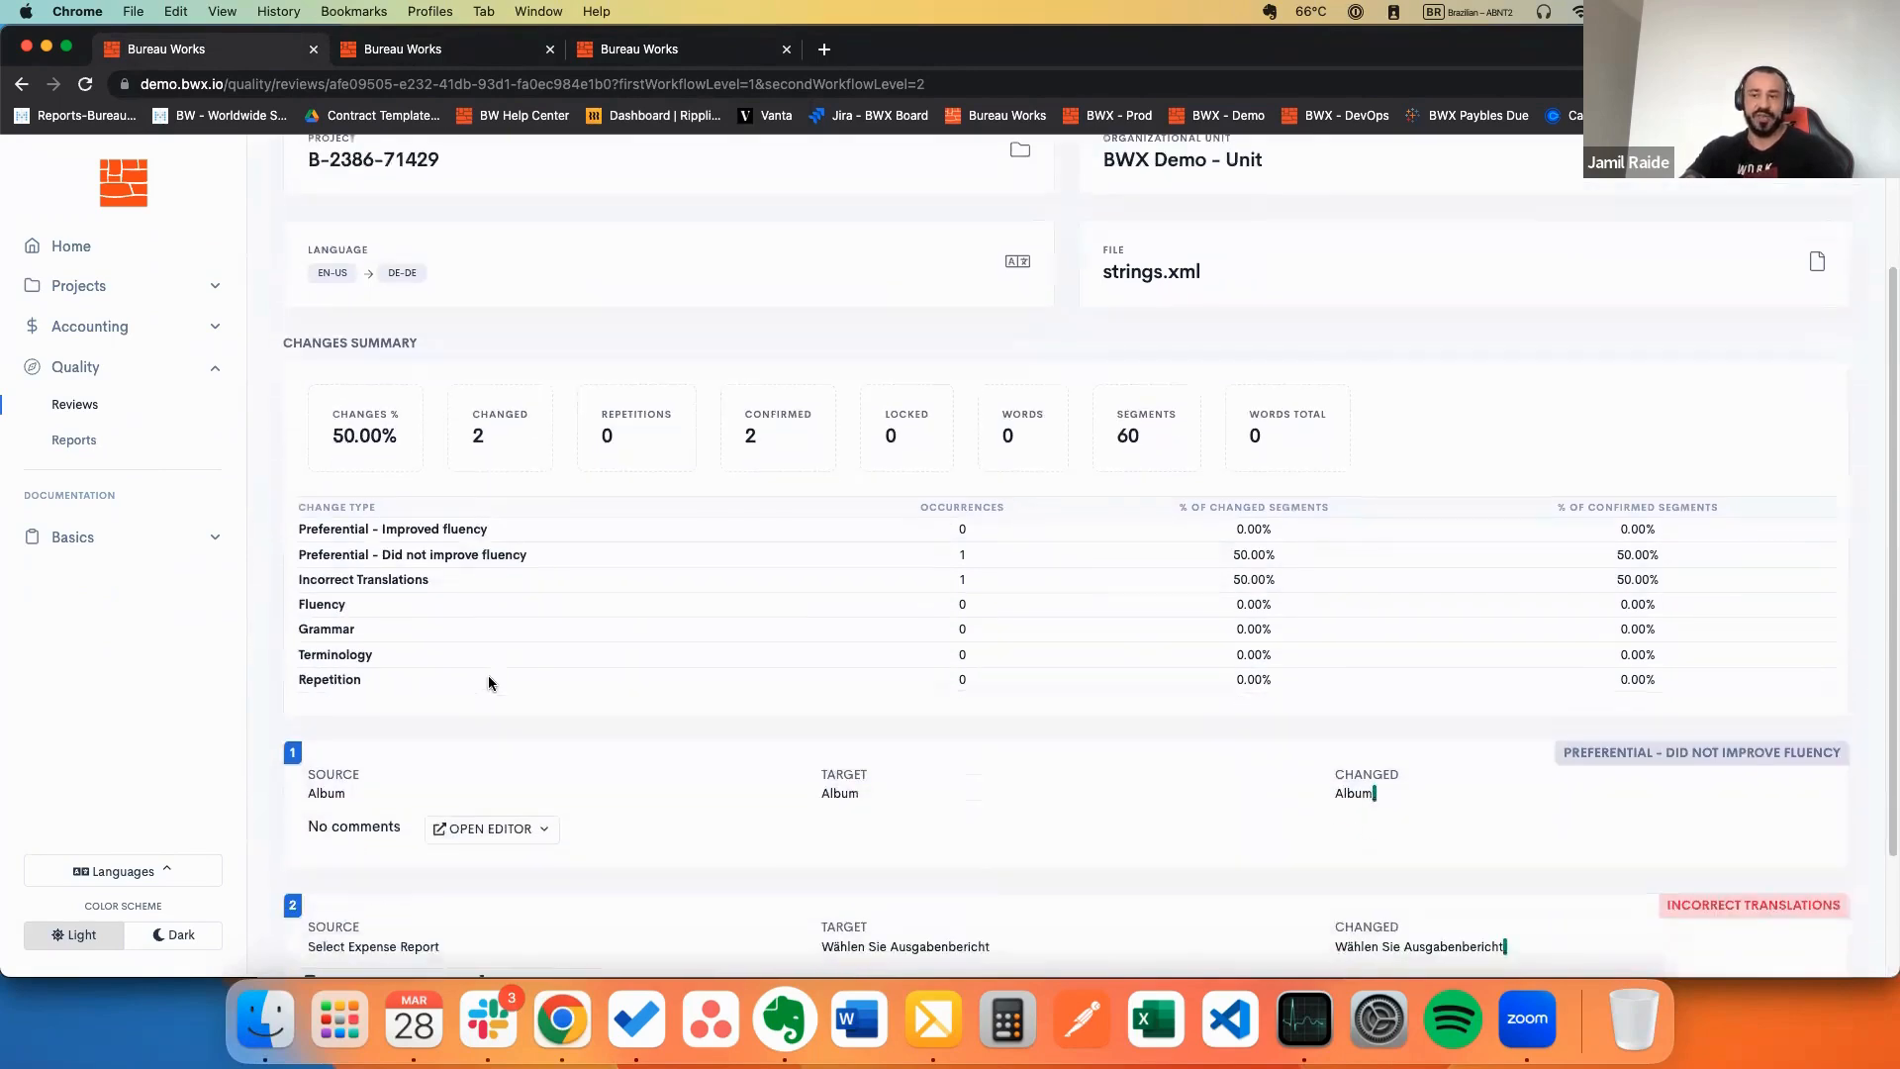
left_click(103, 442)
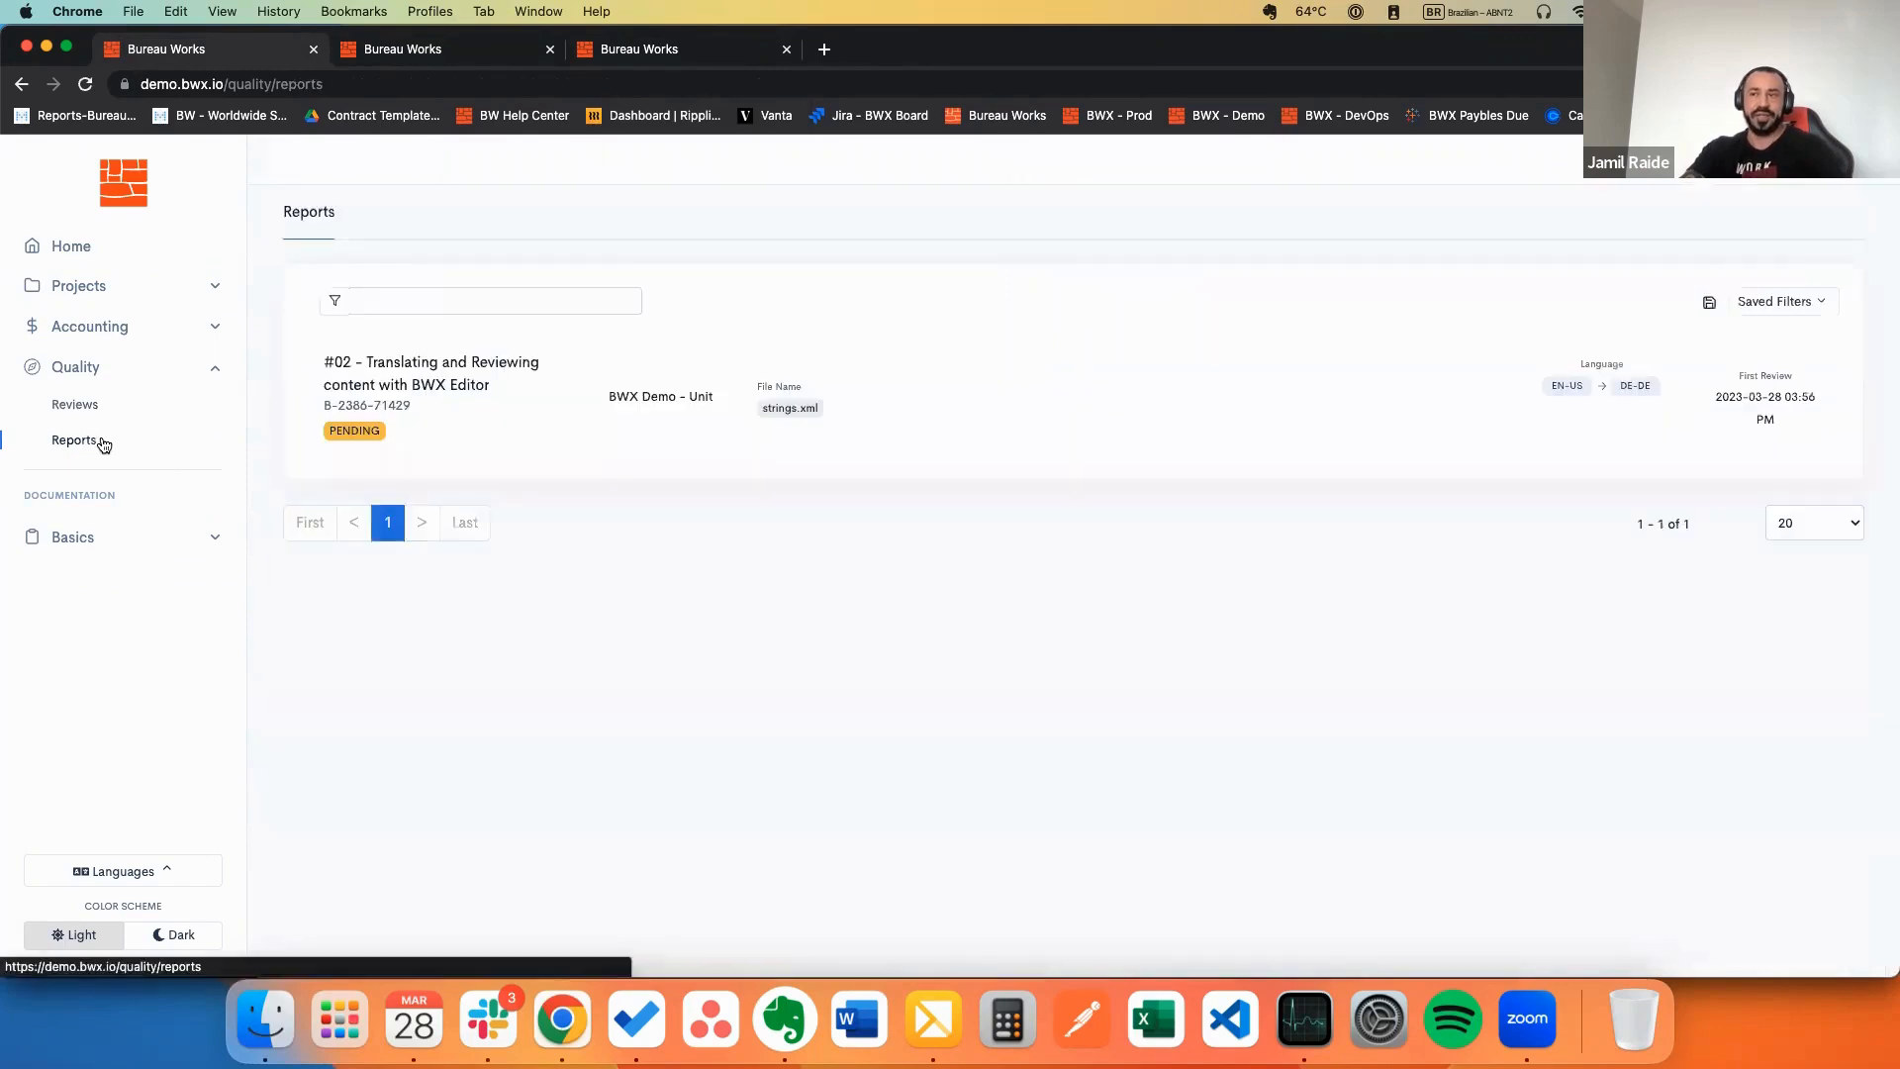
left_click(465, 49)
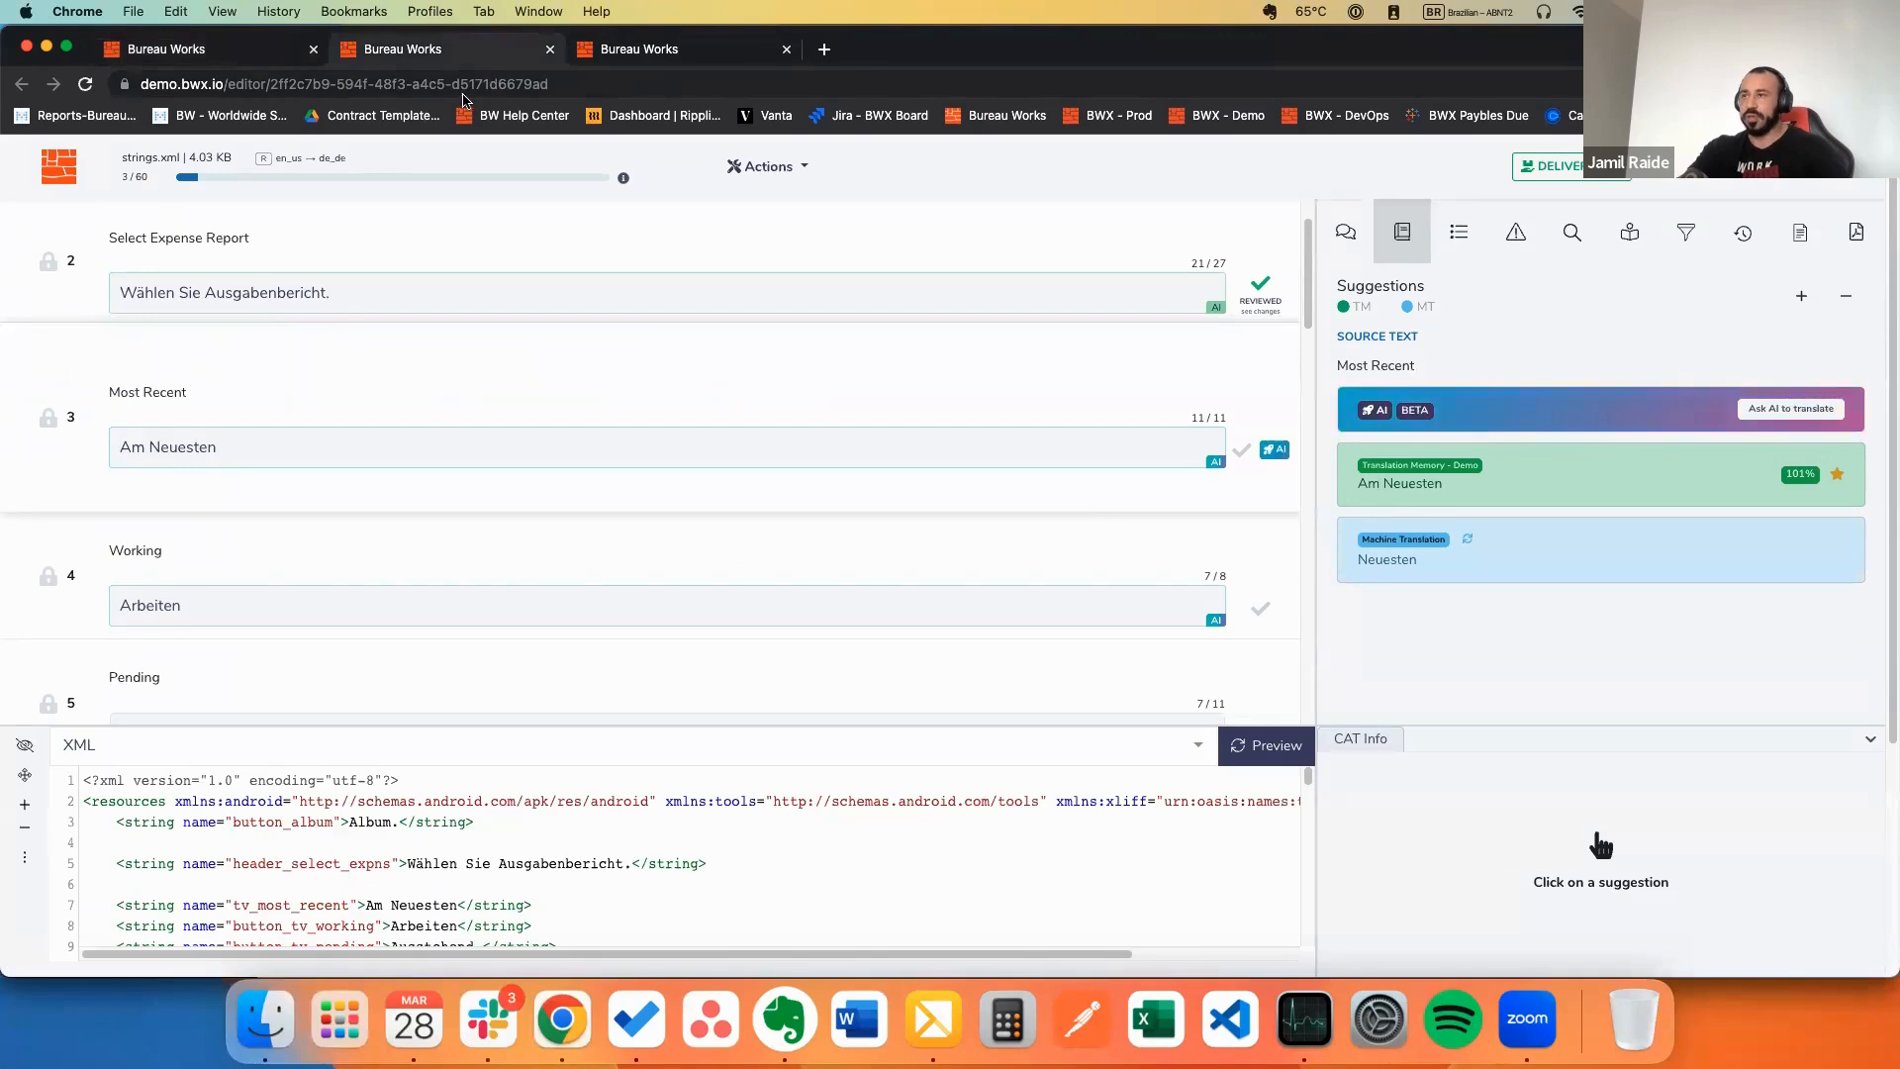
Step: Set the document View Mode to Columns, showing source and target side by side
left_click(624, 294)
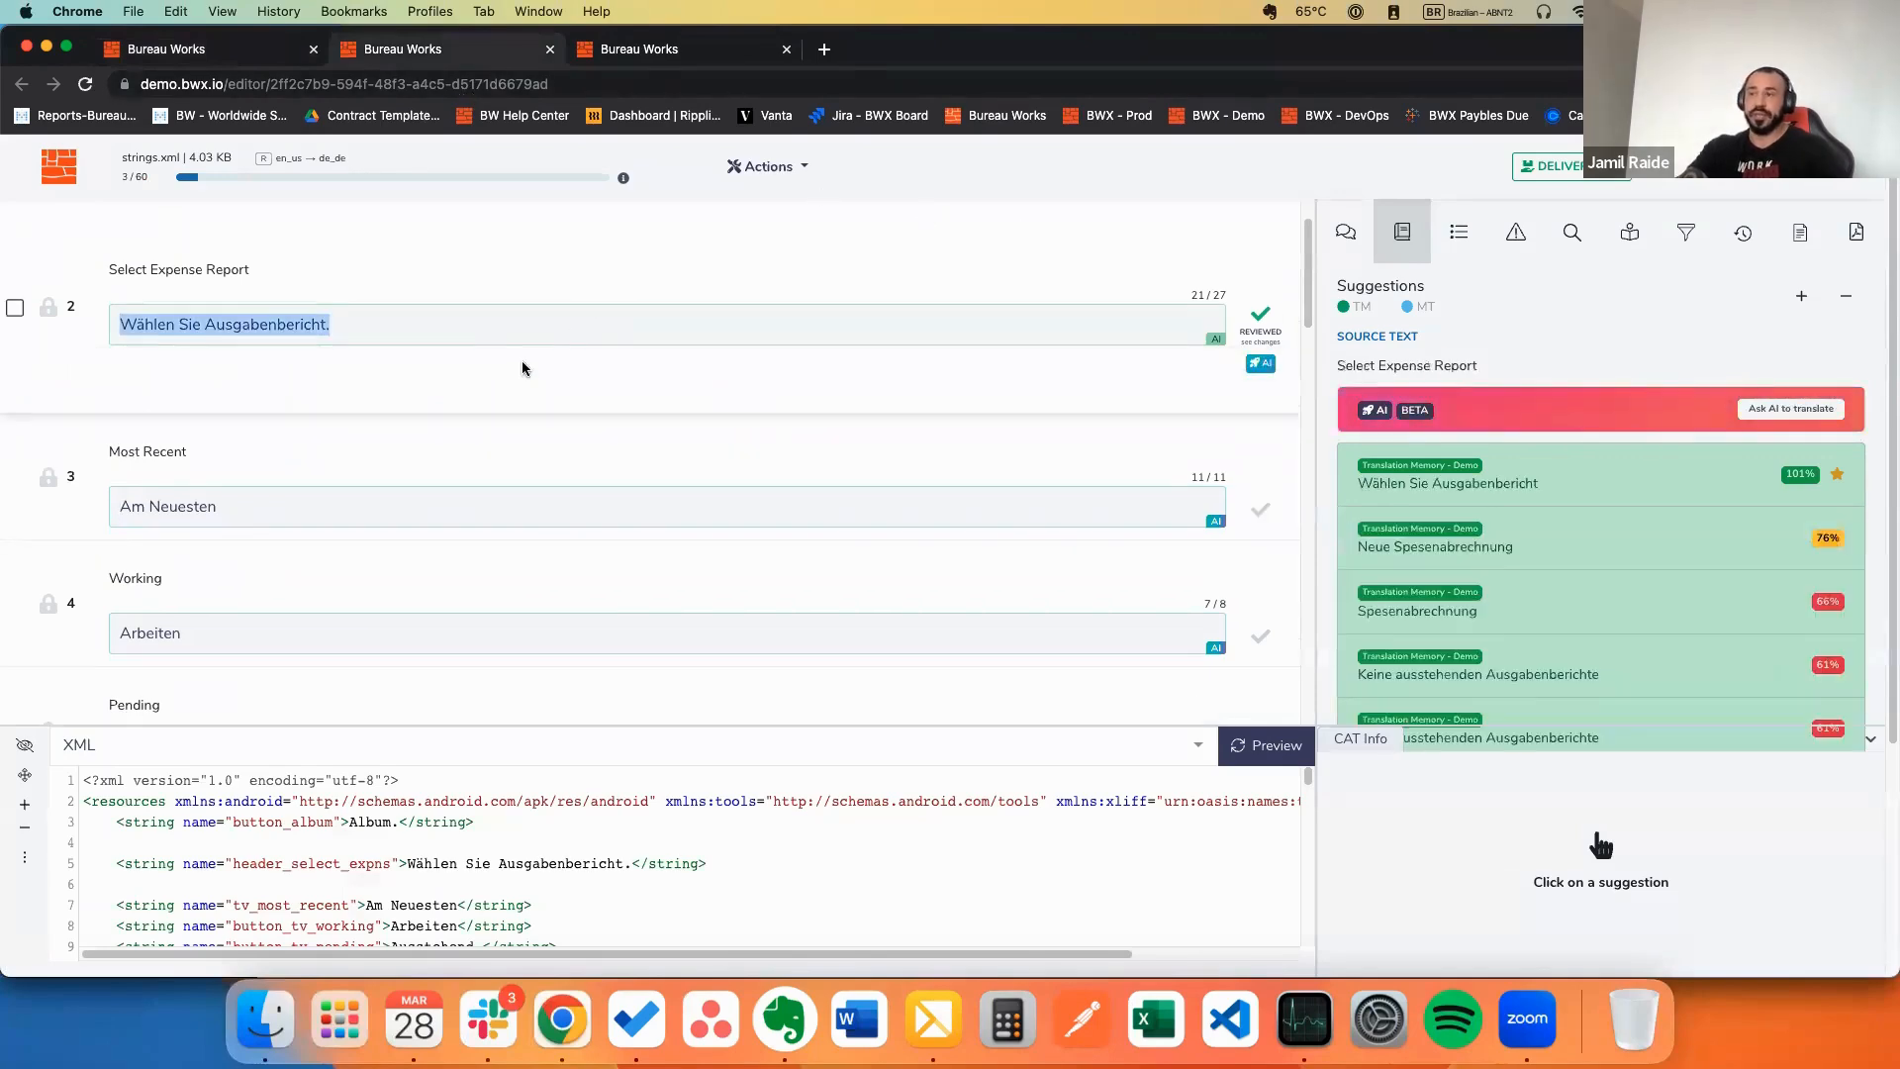
left_click(528, 343)
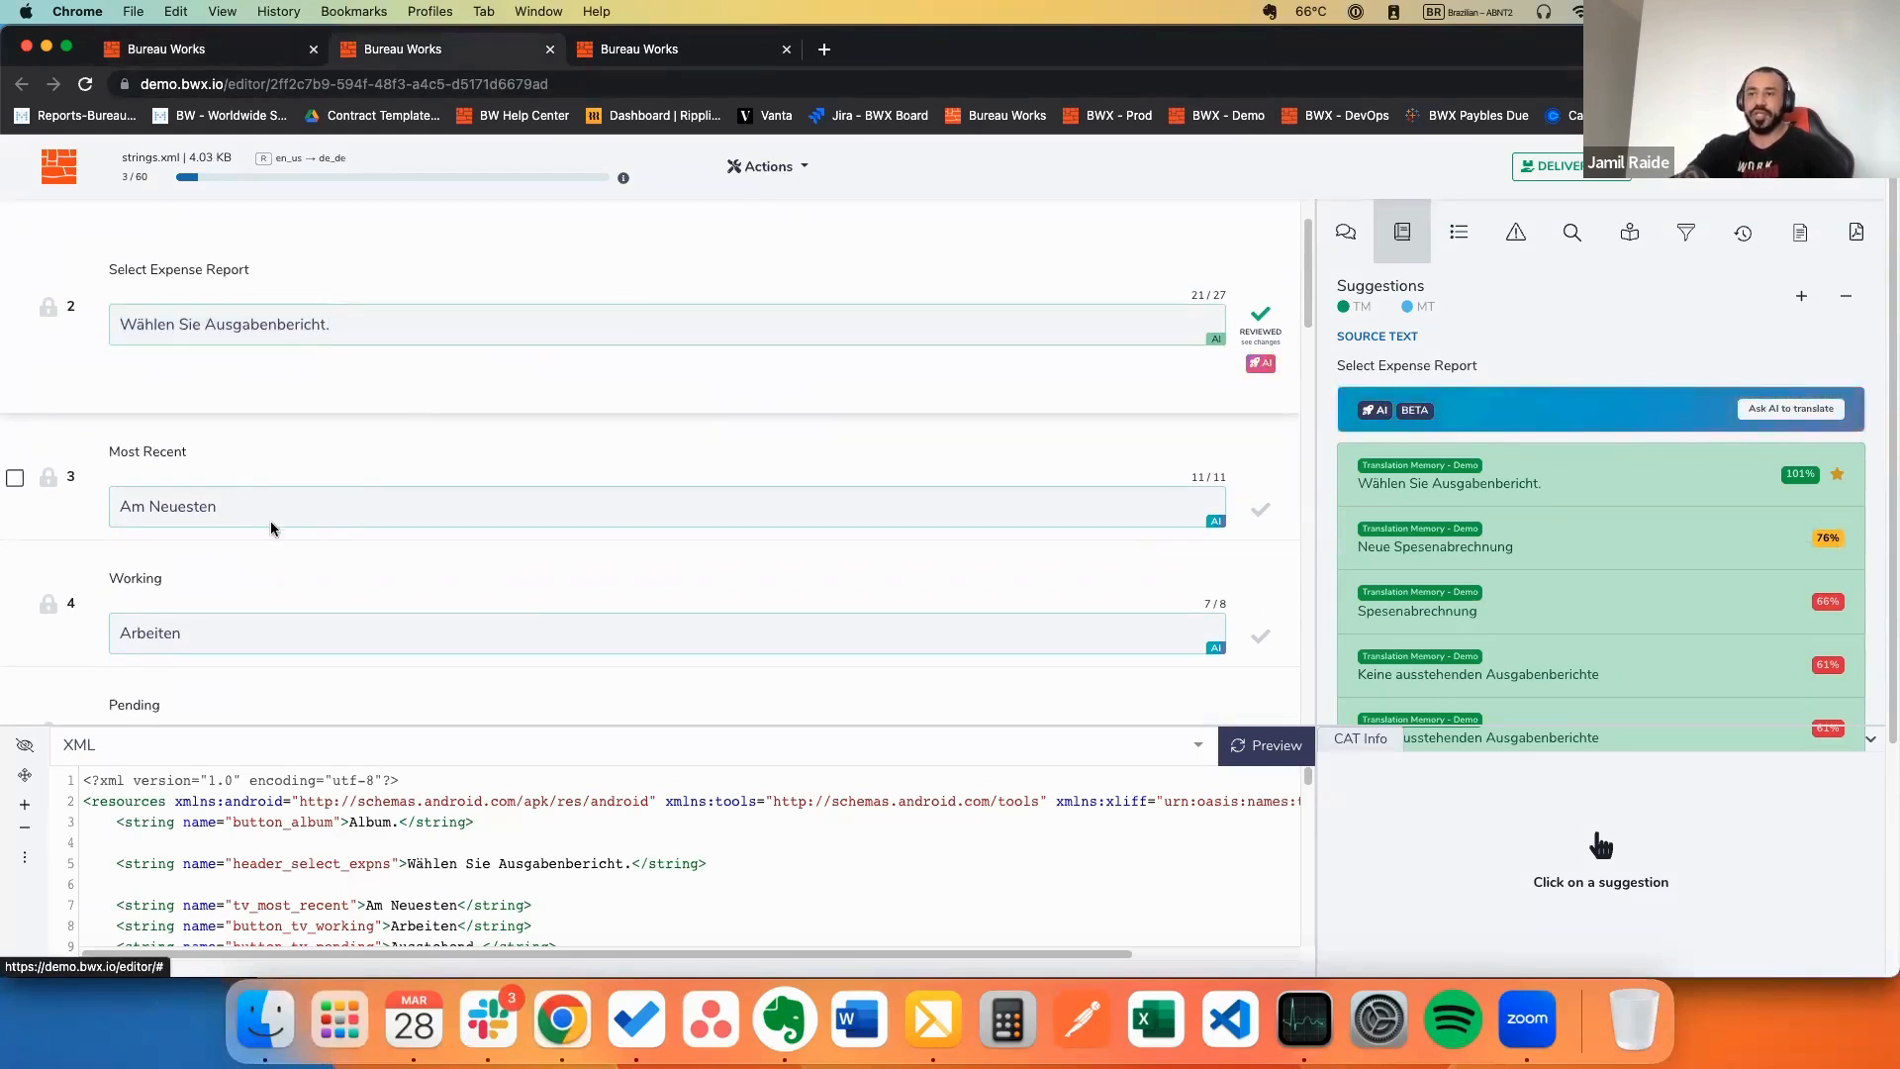
left_click(291, 507)
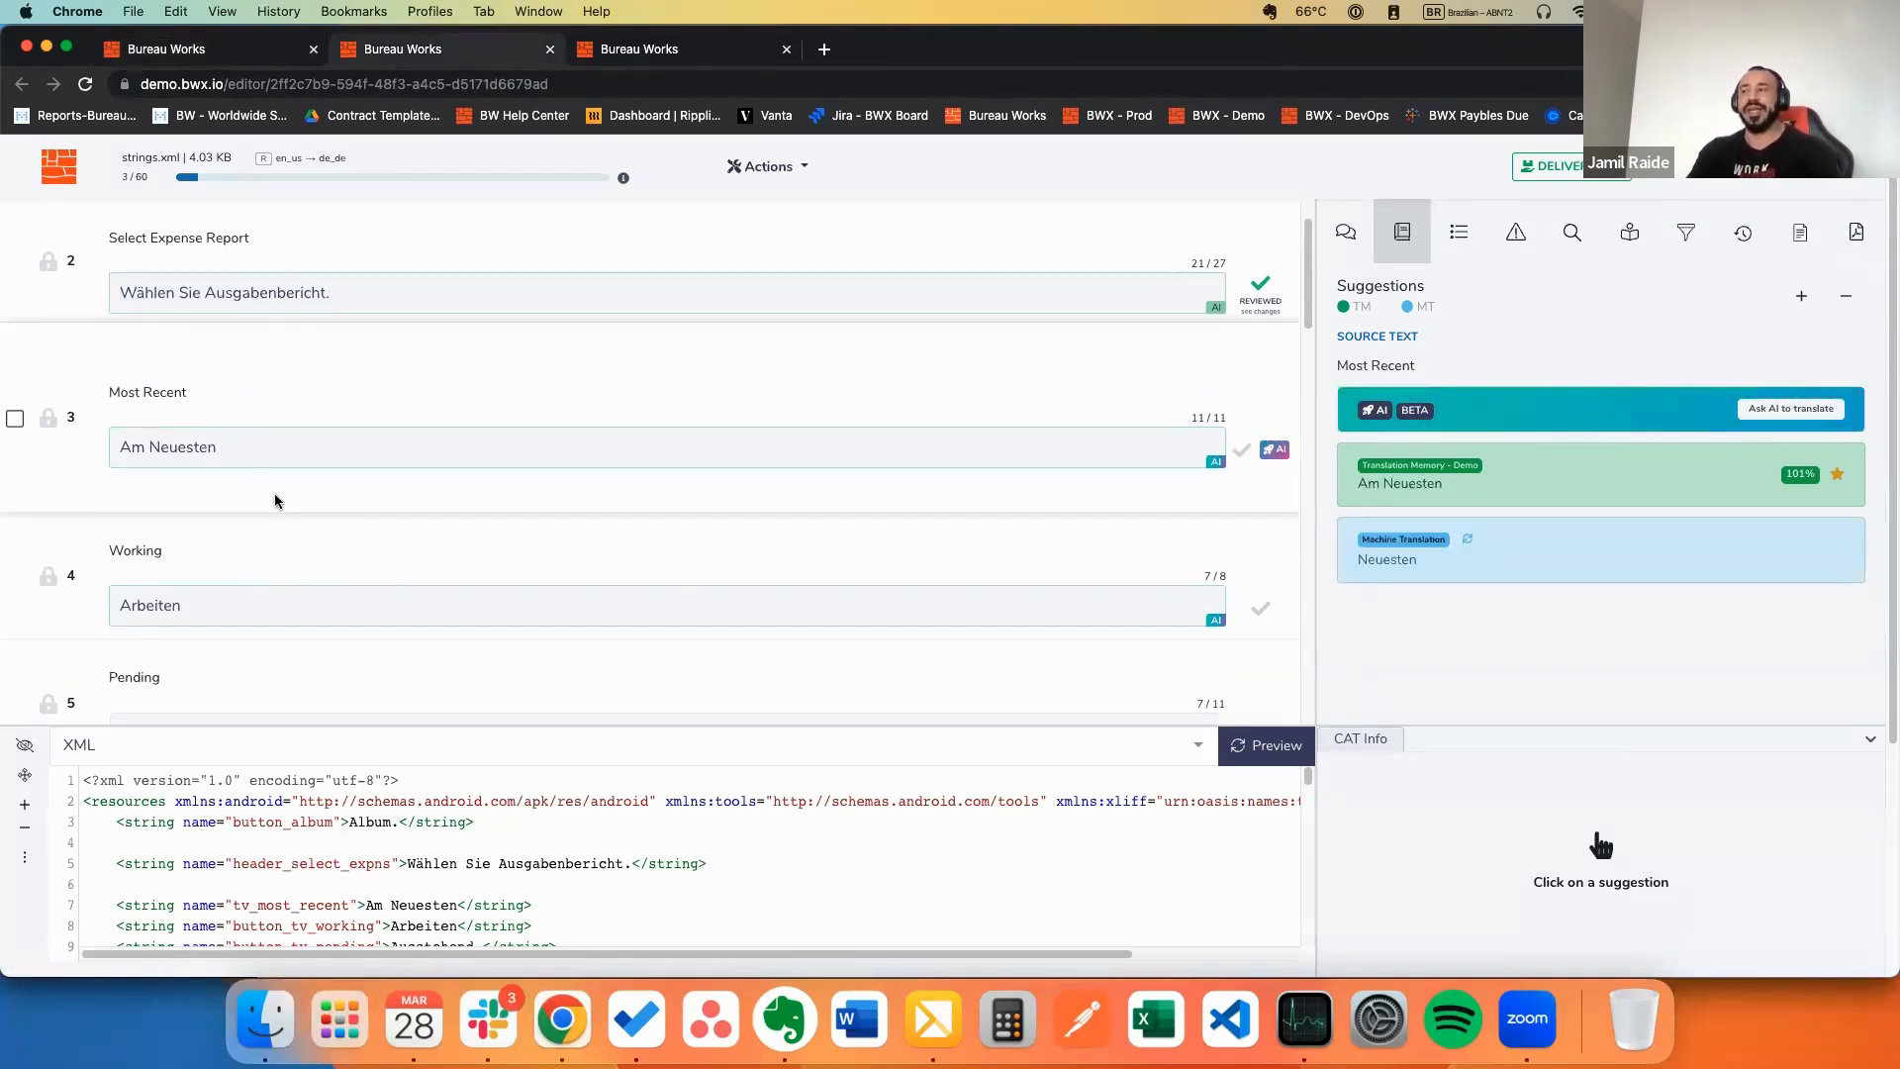
left_click(1801, 236)
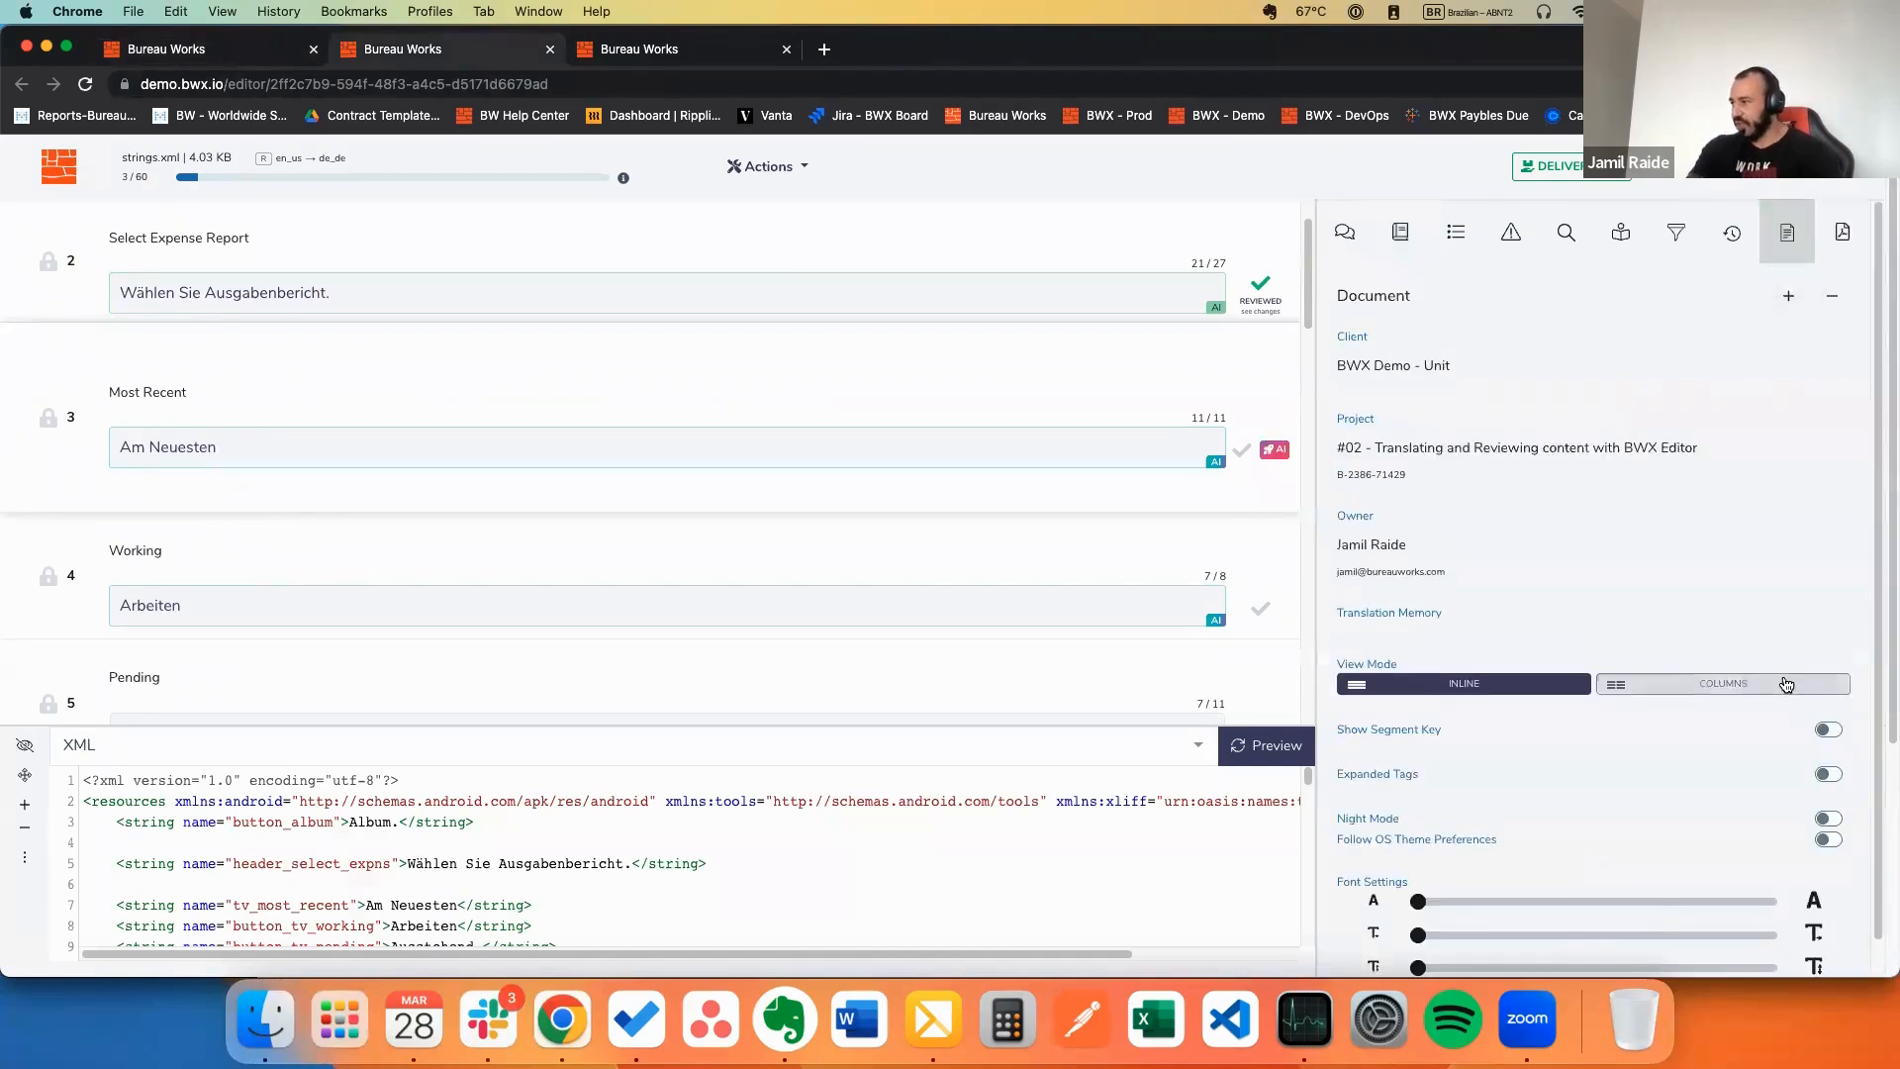
left_click(1717, 684)
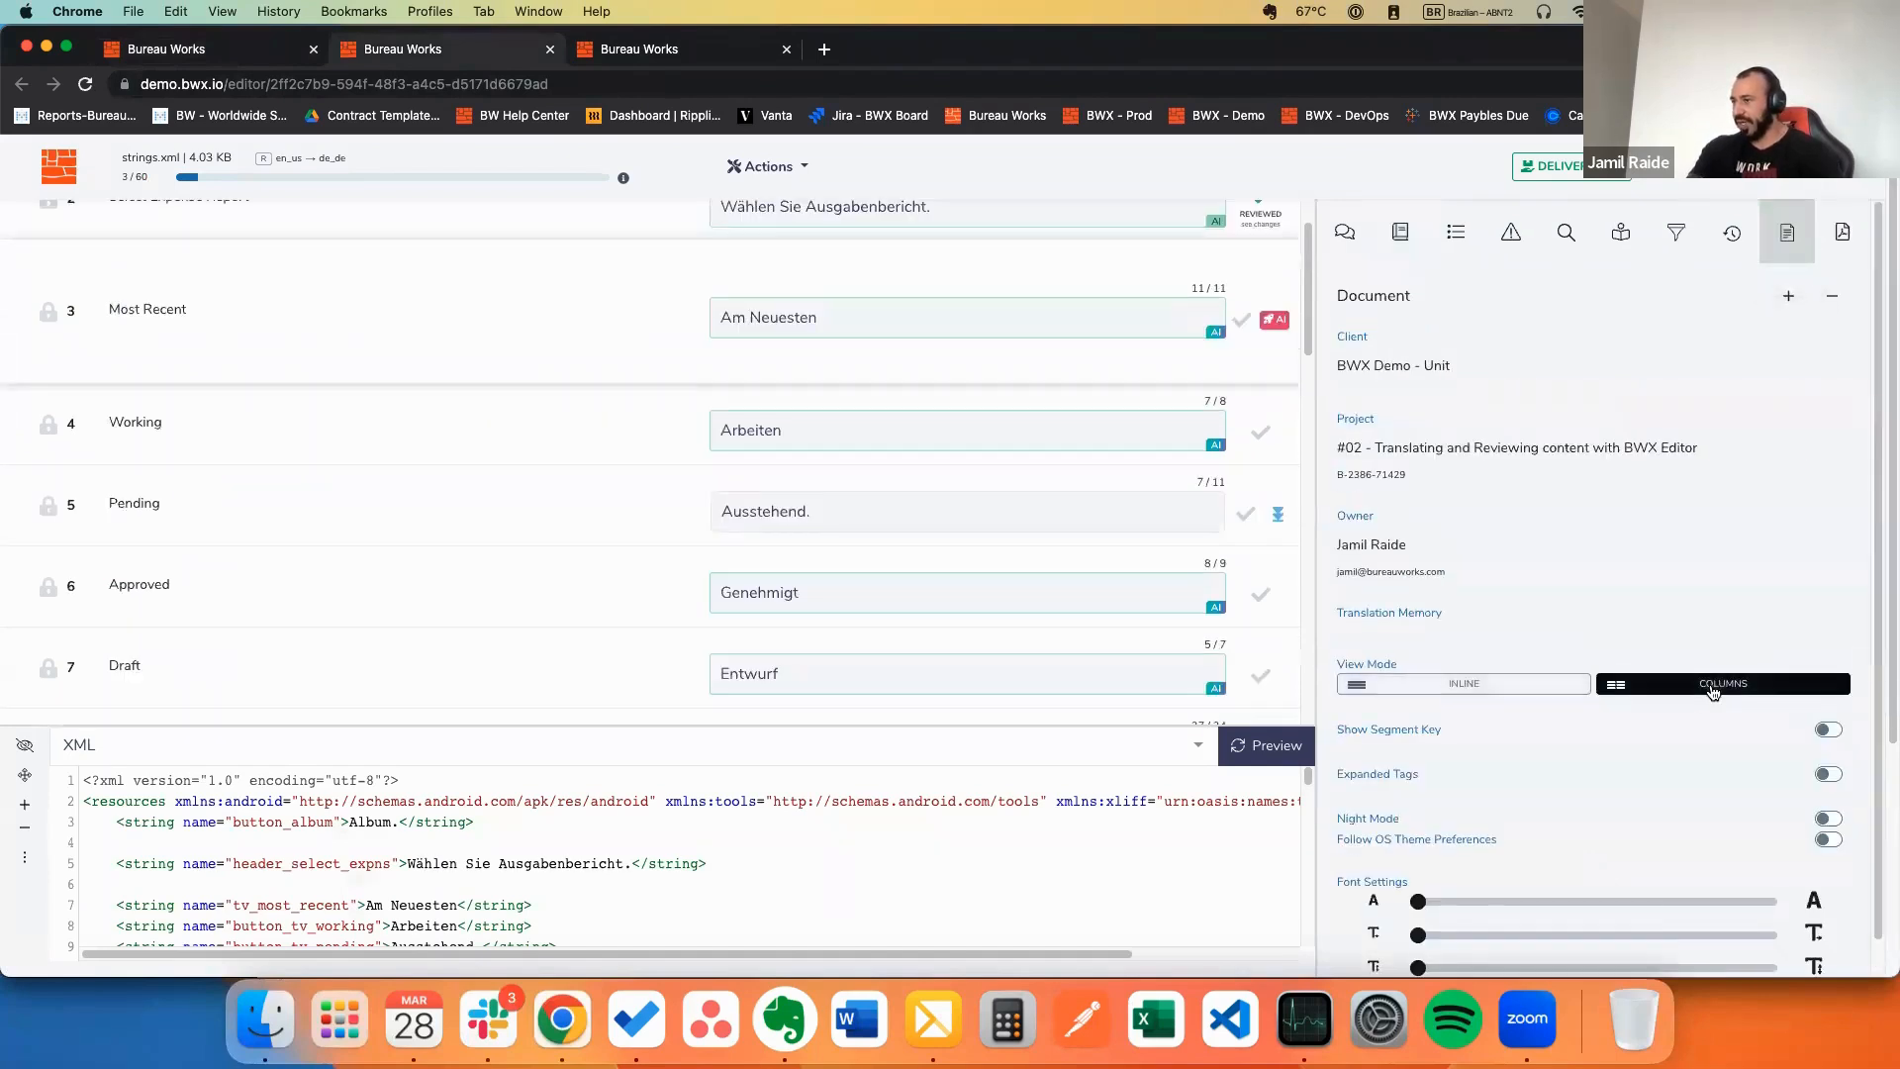
Step: Move through the Working, Pending and Approved segments, shortening the Genehmigt translation
left_click(839, 426)
left_click(816, 509)
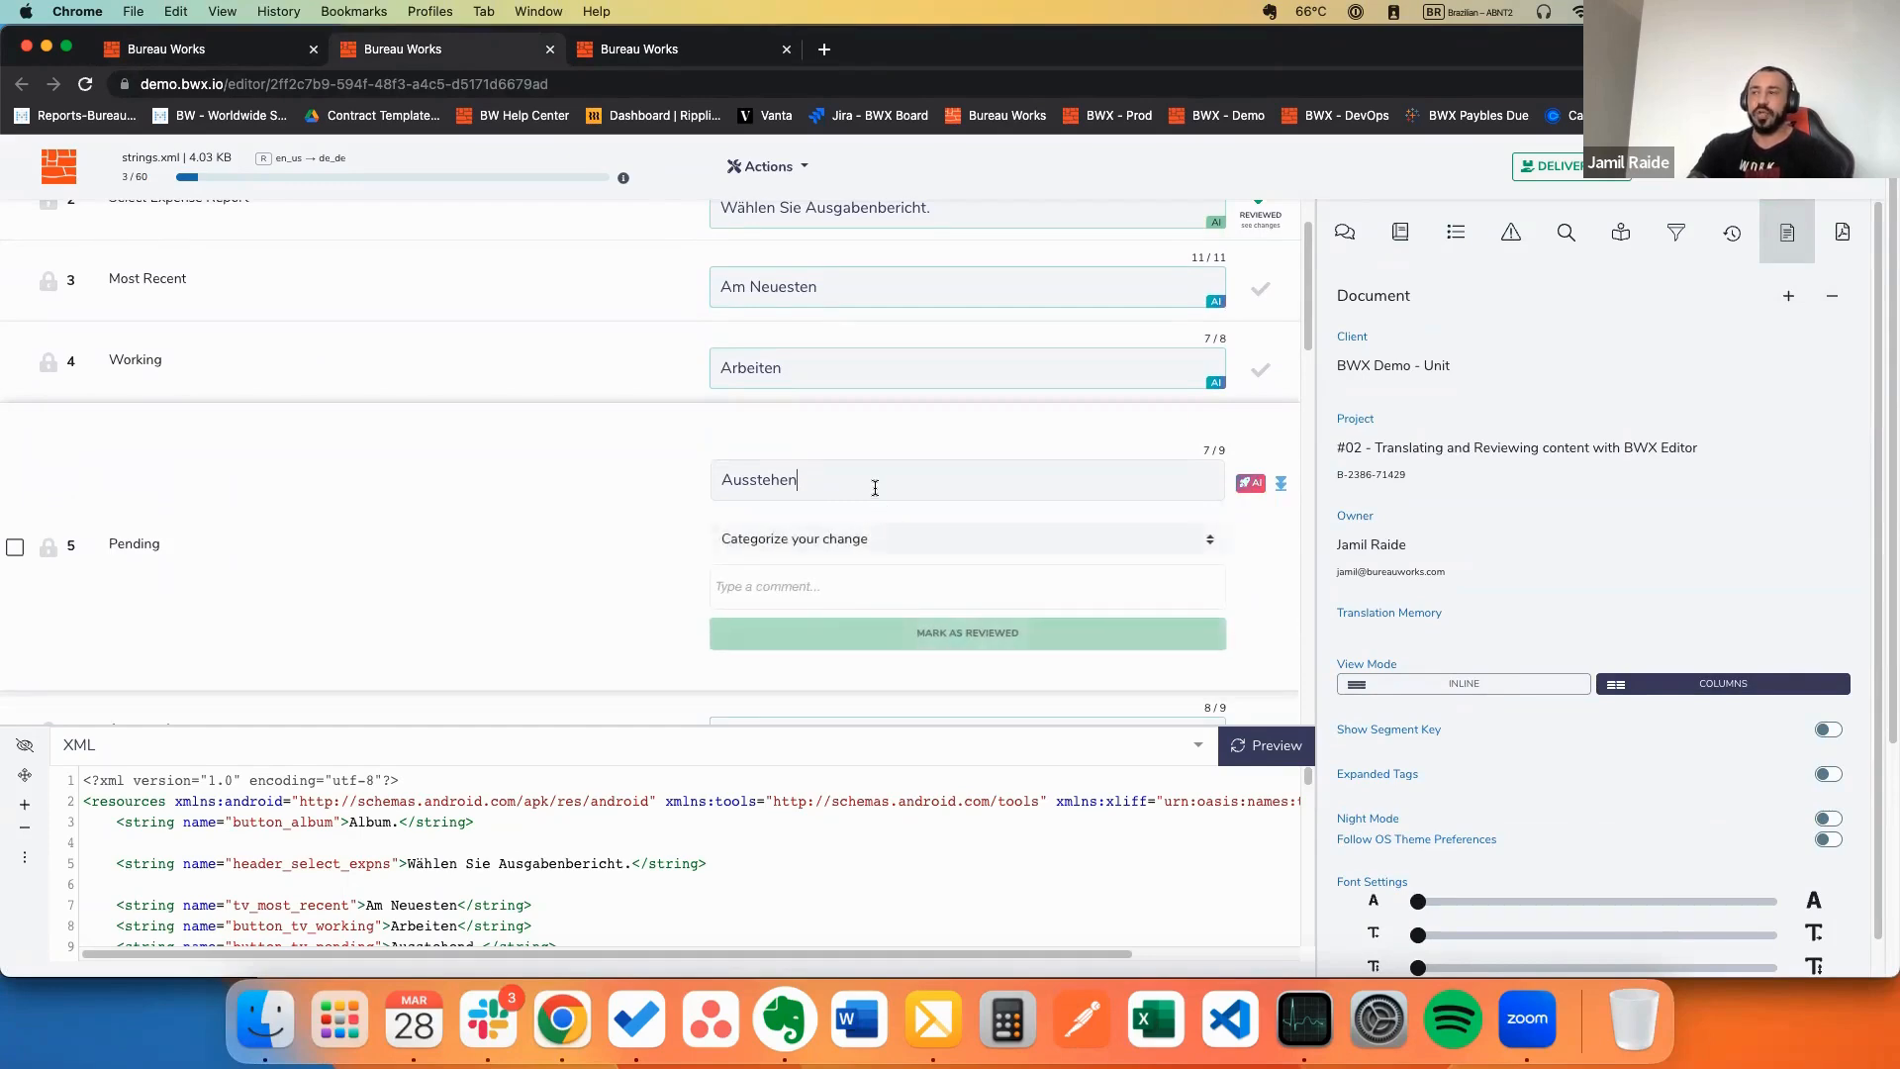
scroll(875, 488, "down", 1)
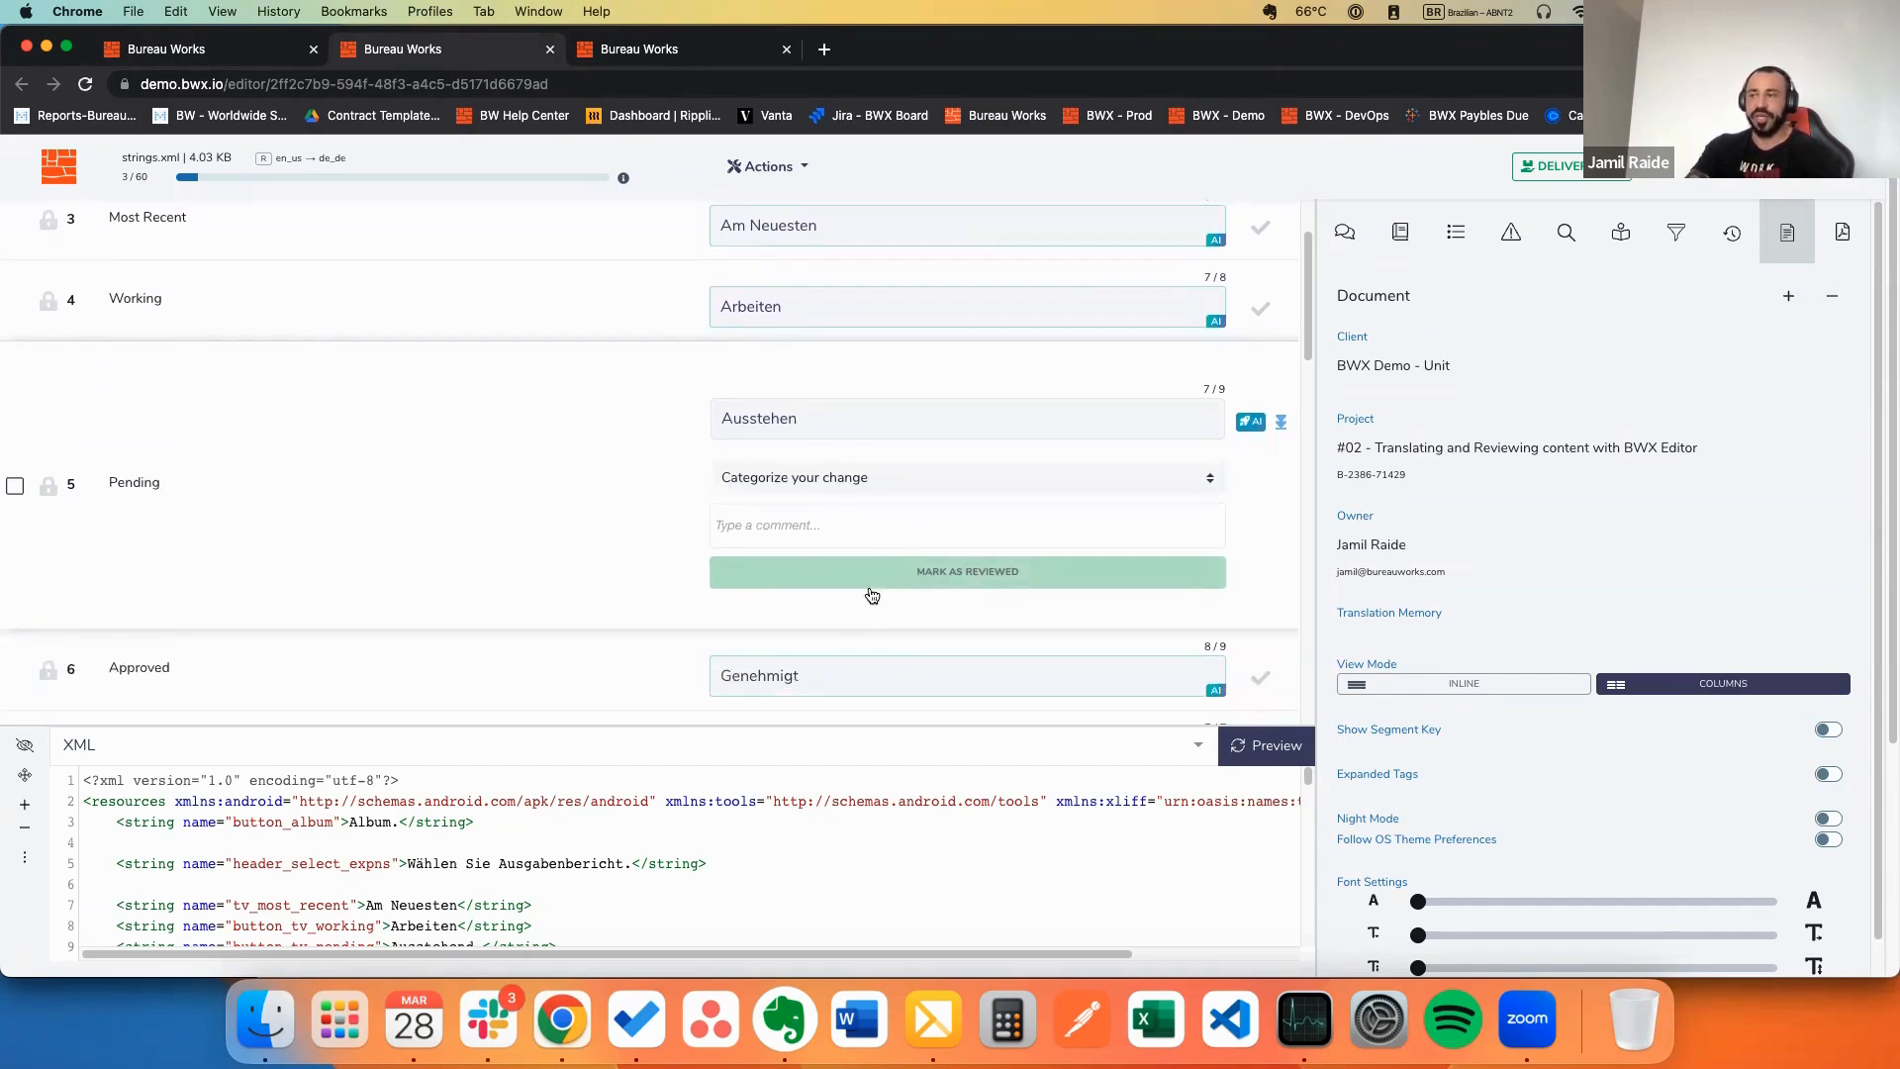
left_click(827, 678)
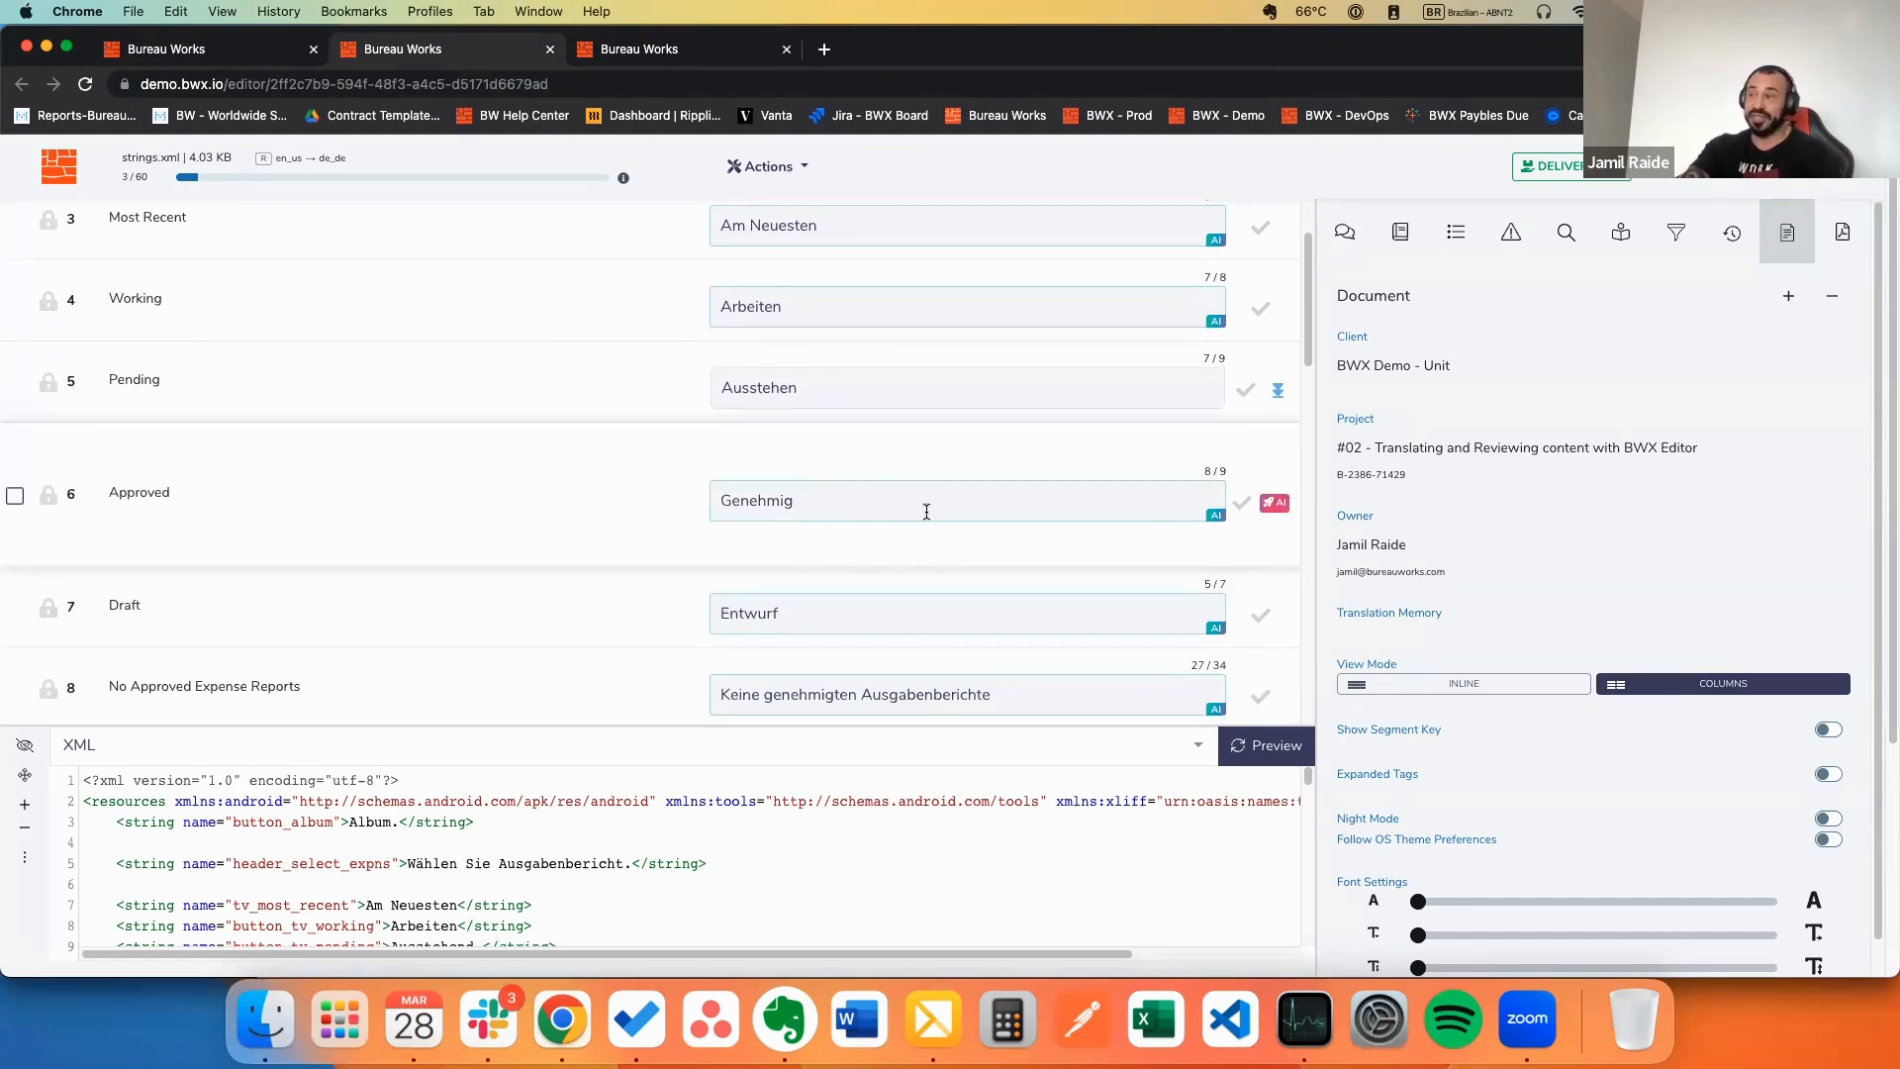
key("BackSpace")
mouse_move(870, 544)
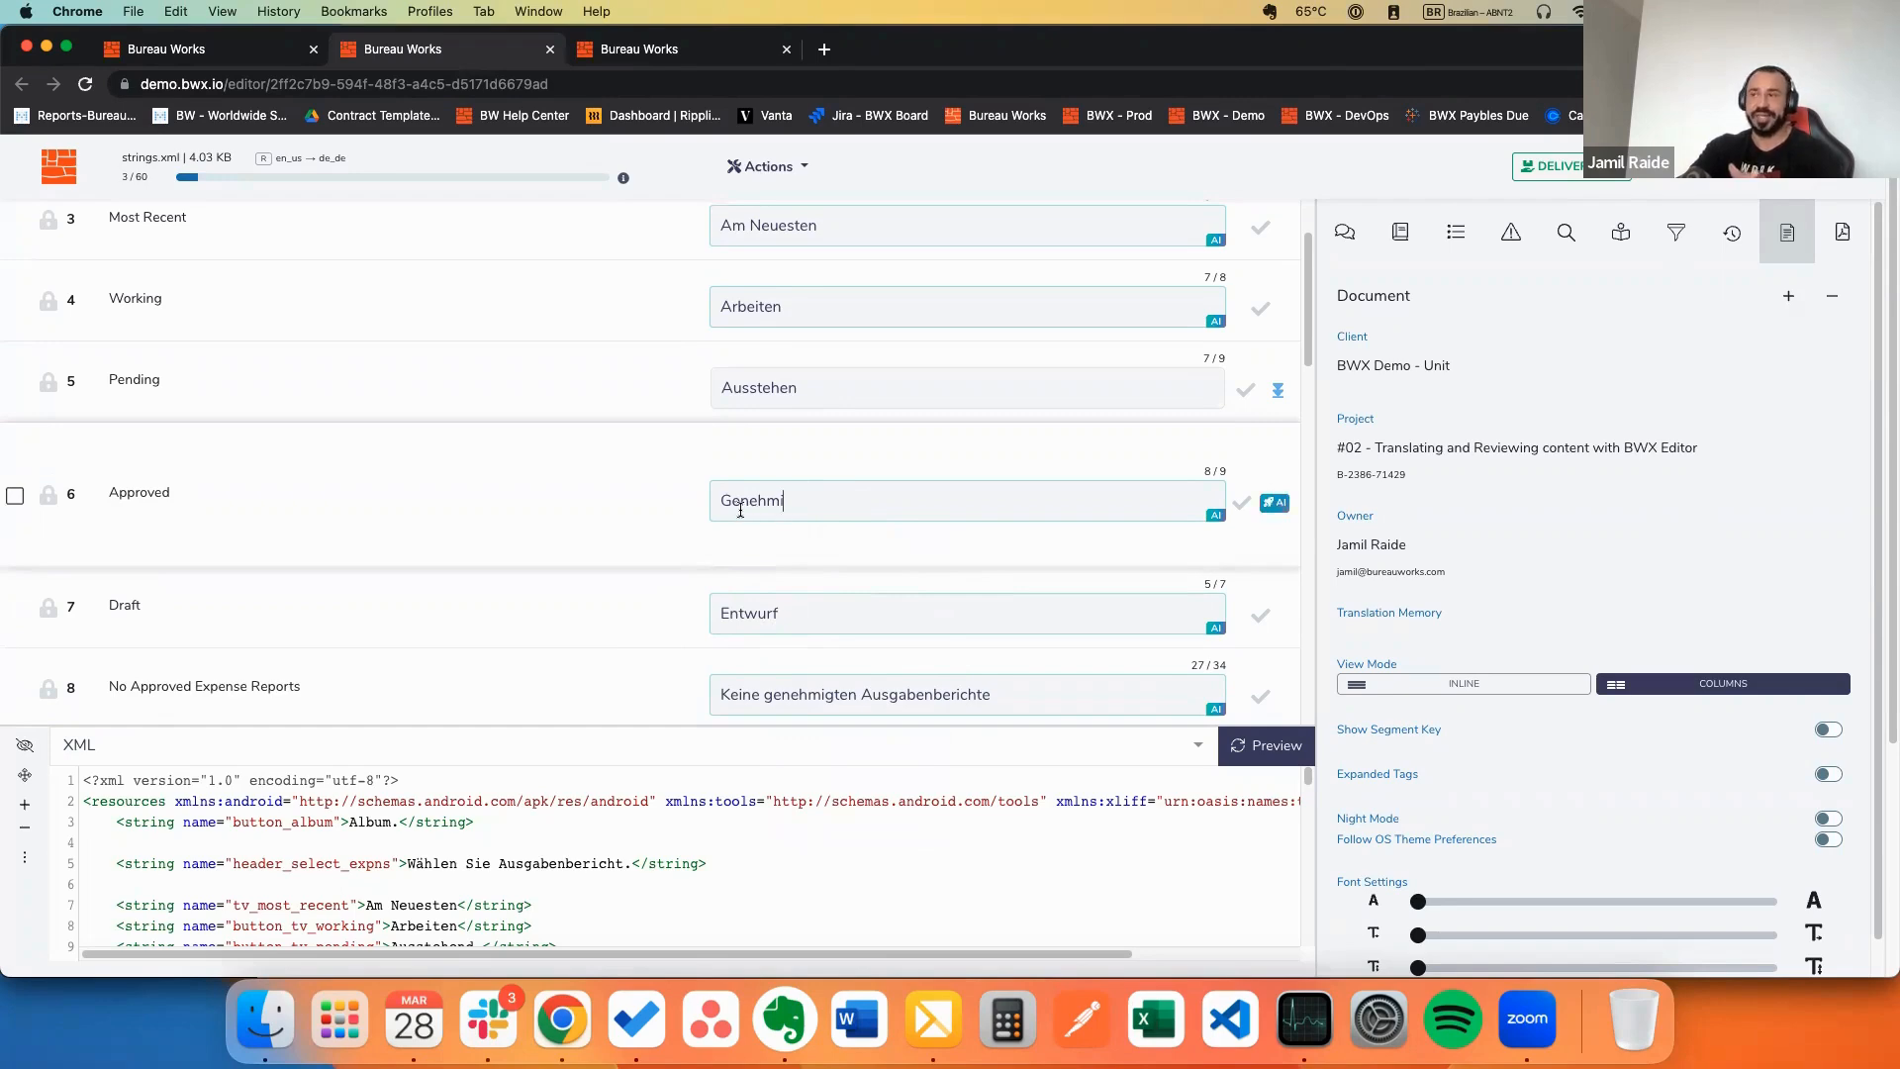
Step: Check the file's QA issues and browse the QA check settings
left_click(1510, 236)
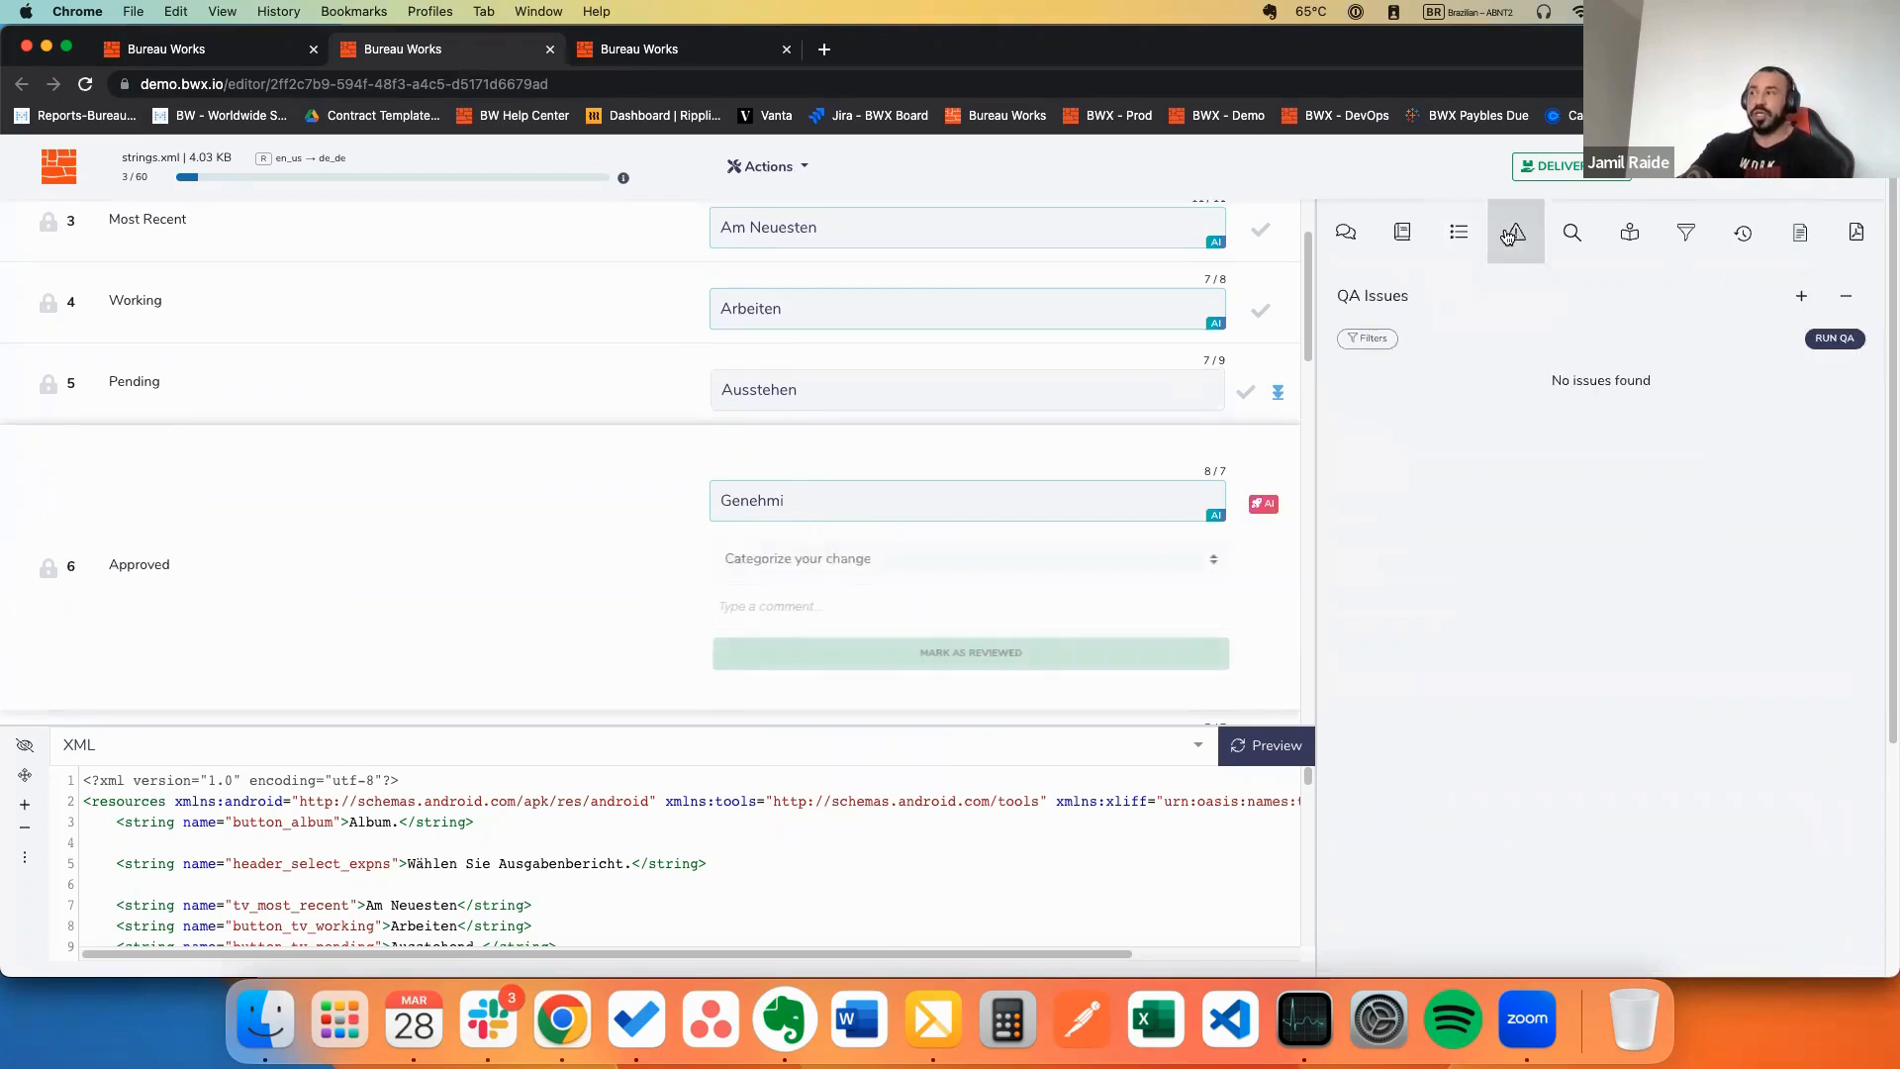
left_click(1378, 341)
scroll(1510, 495, "down", 3)
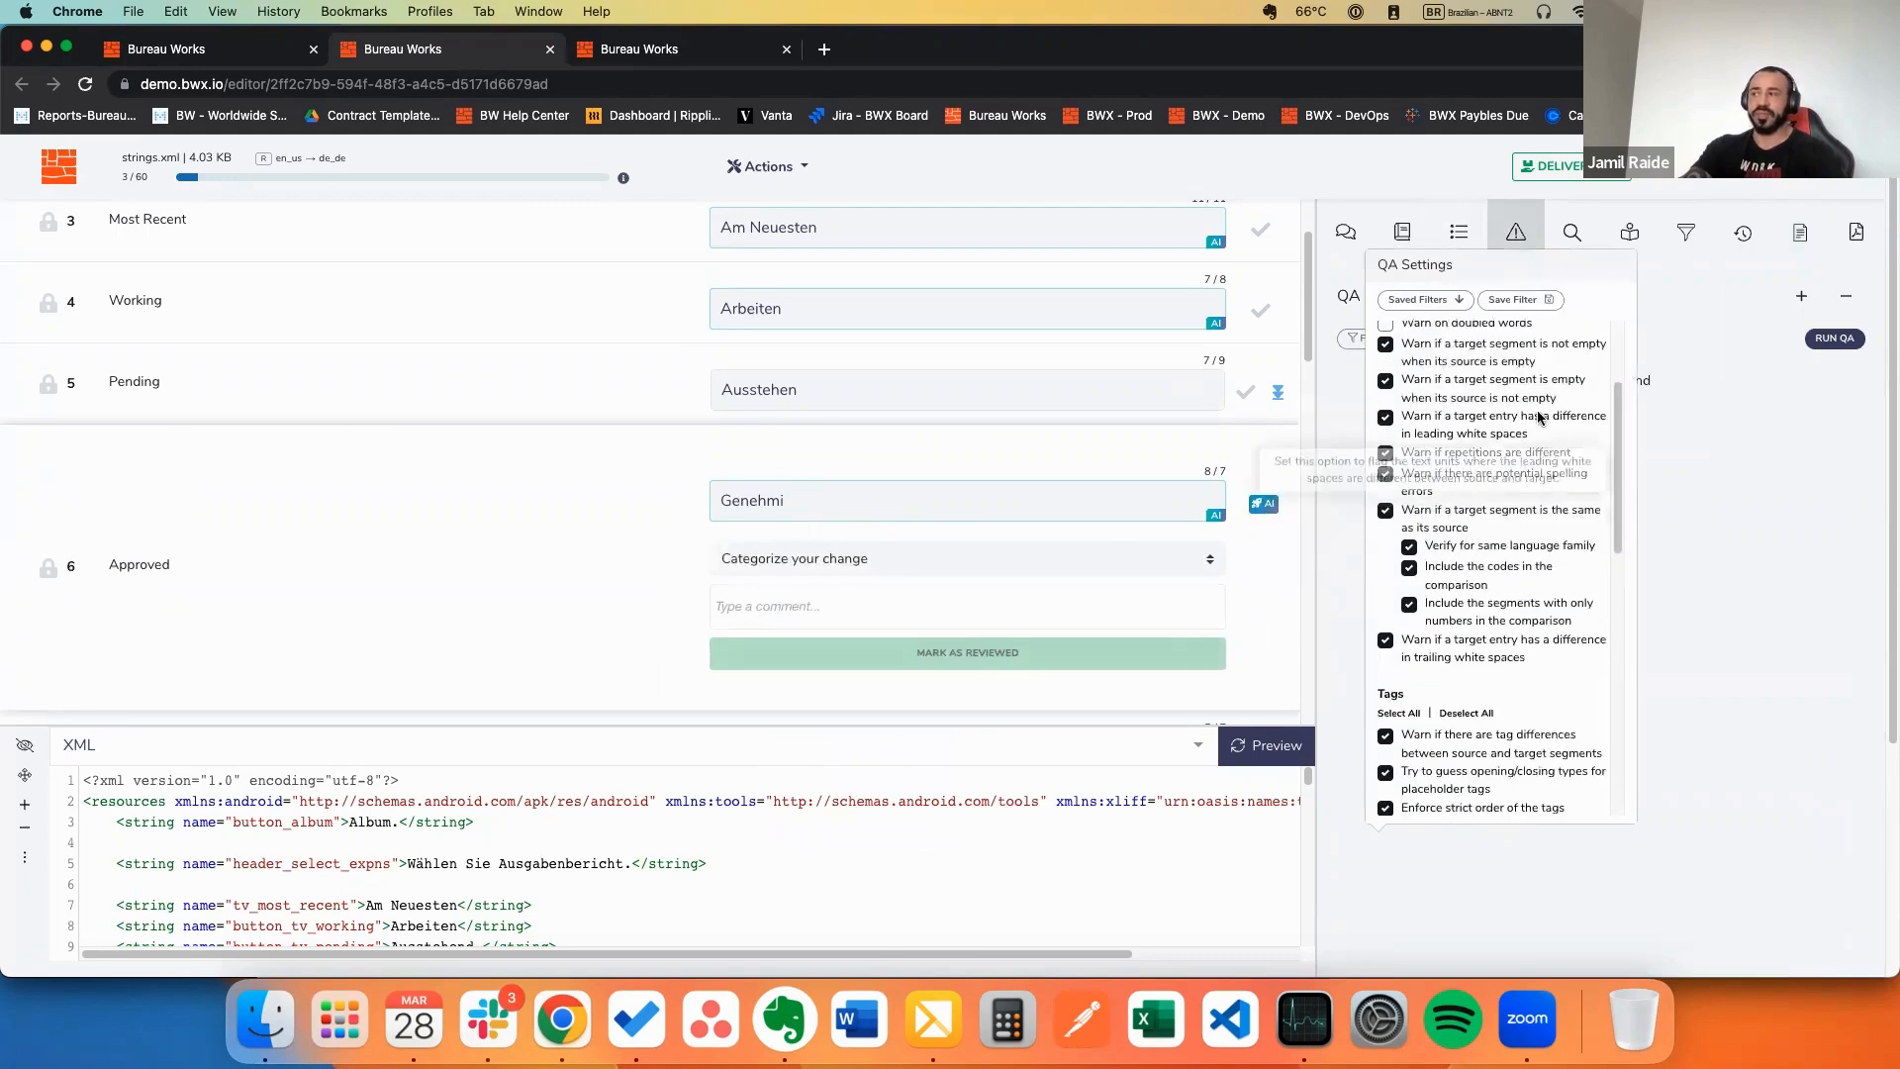
scroll(1535, 416, "down", 2)
scroll(1515, 408, "up", 3)
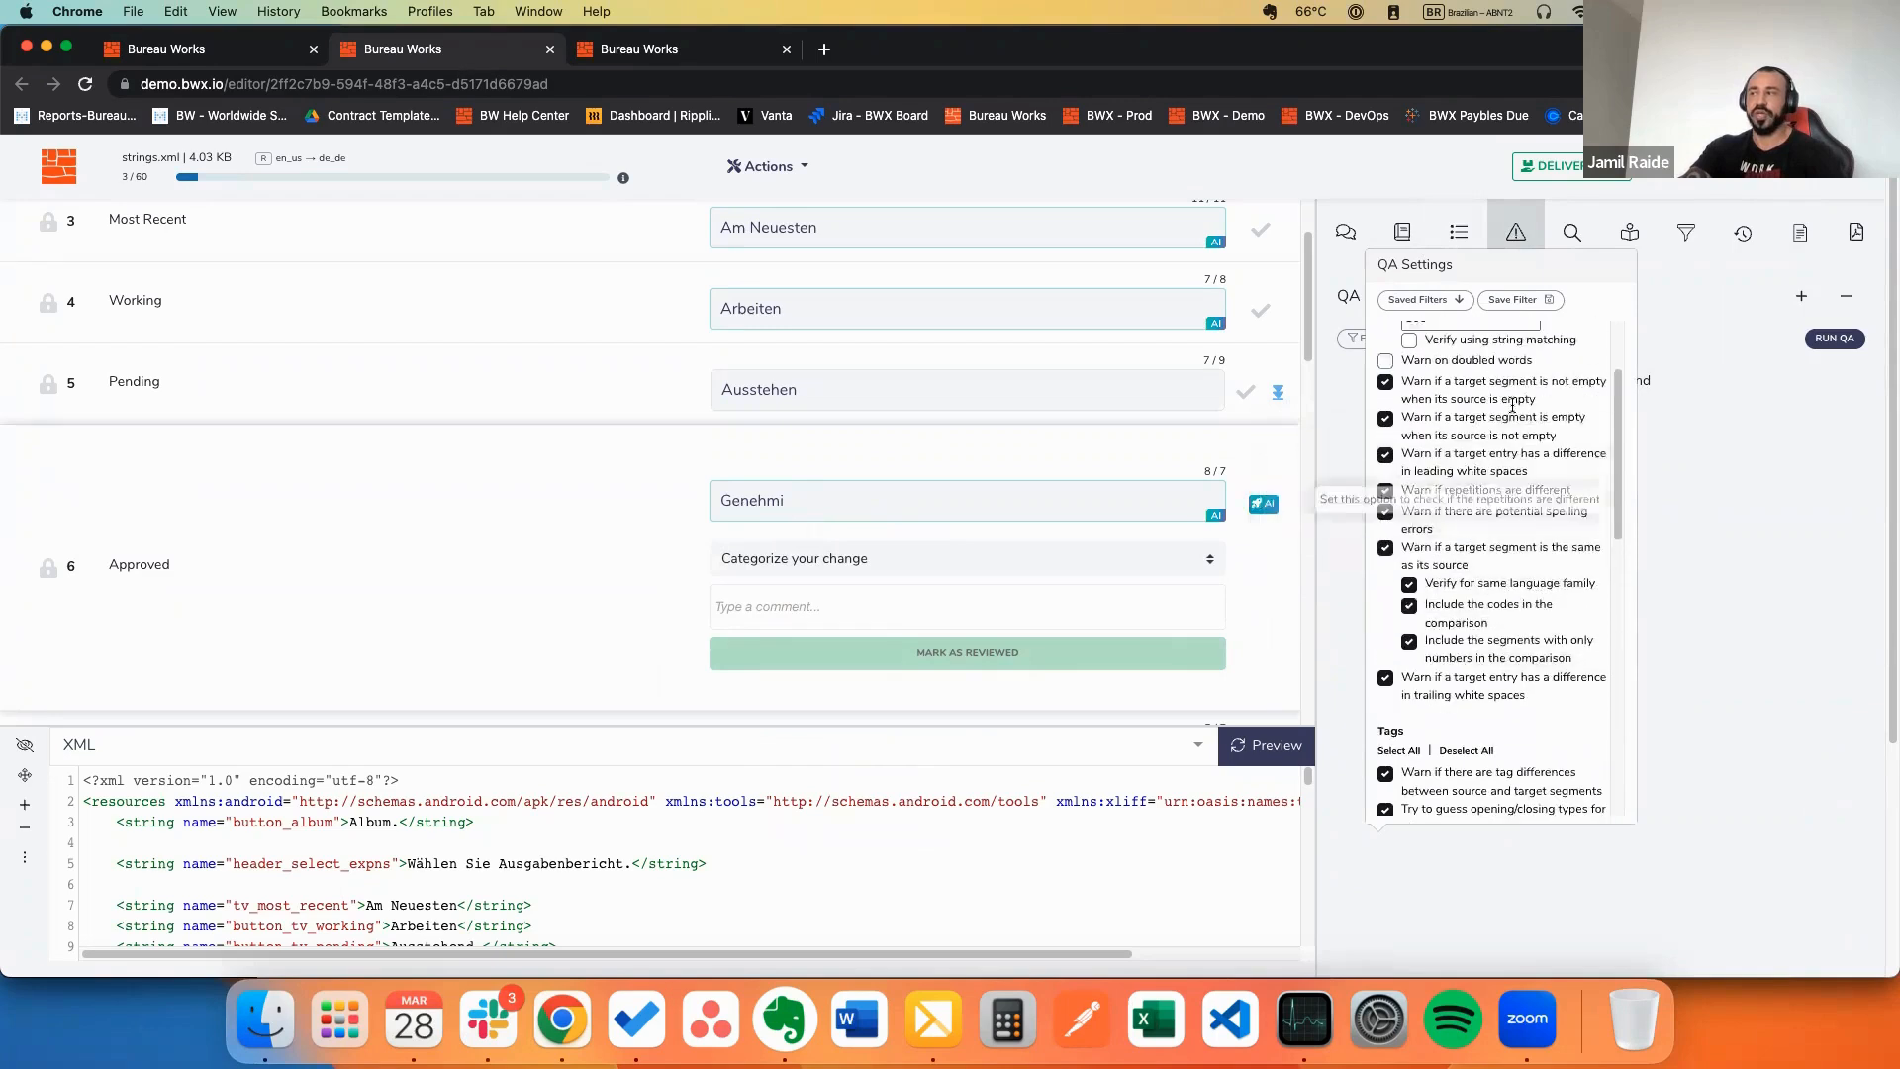
scroll(1511, 408, "up", 2)
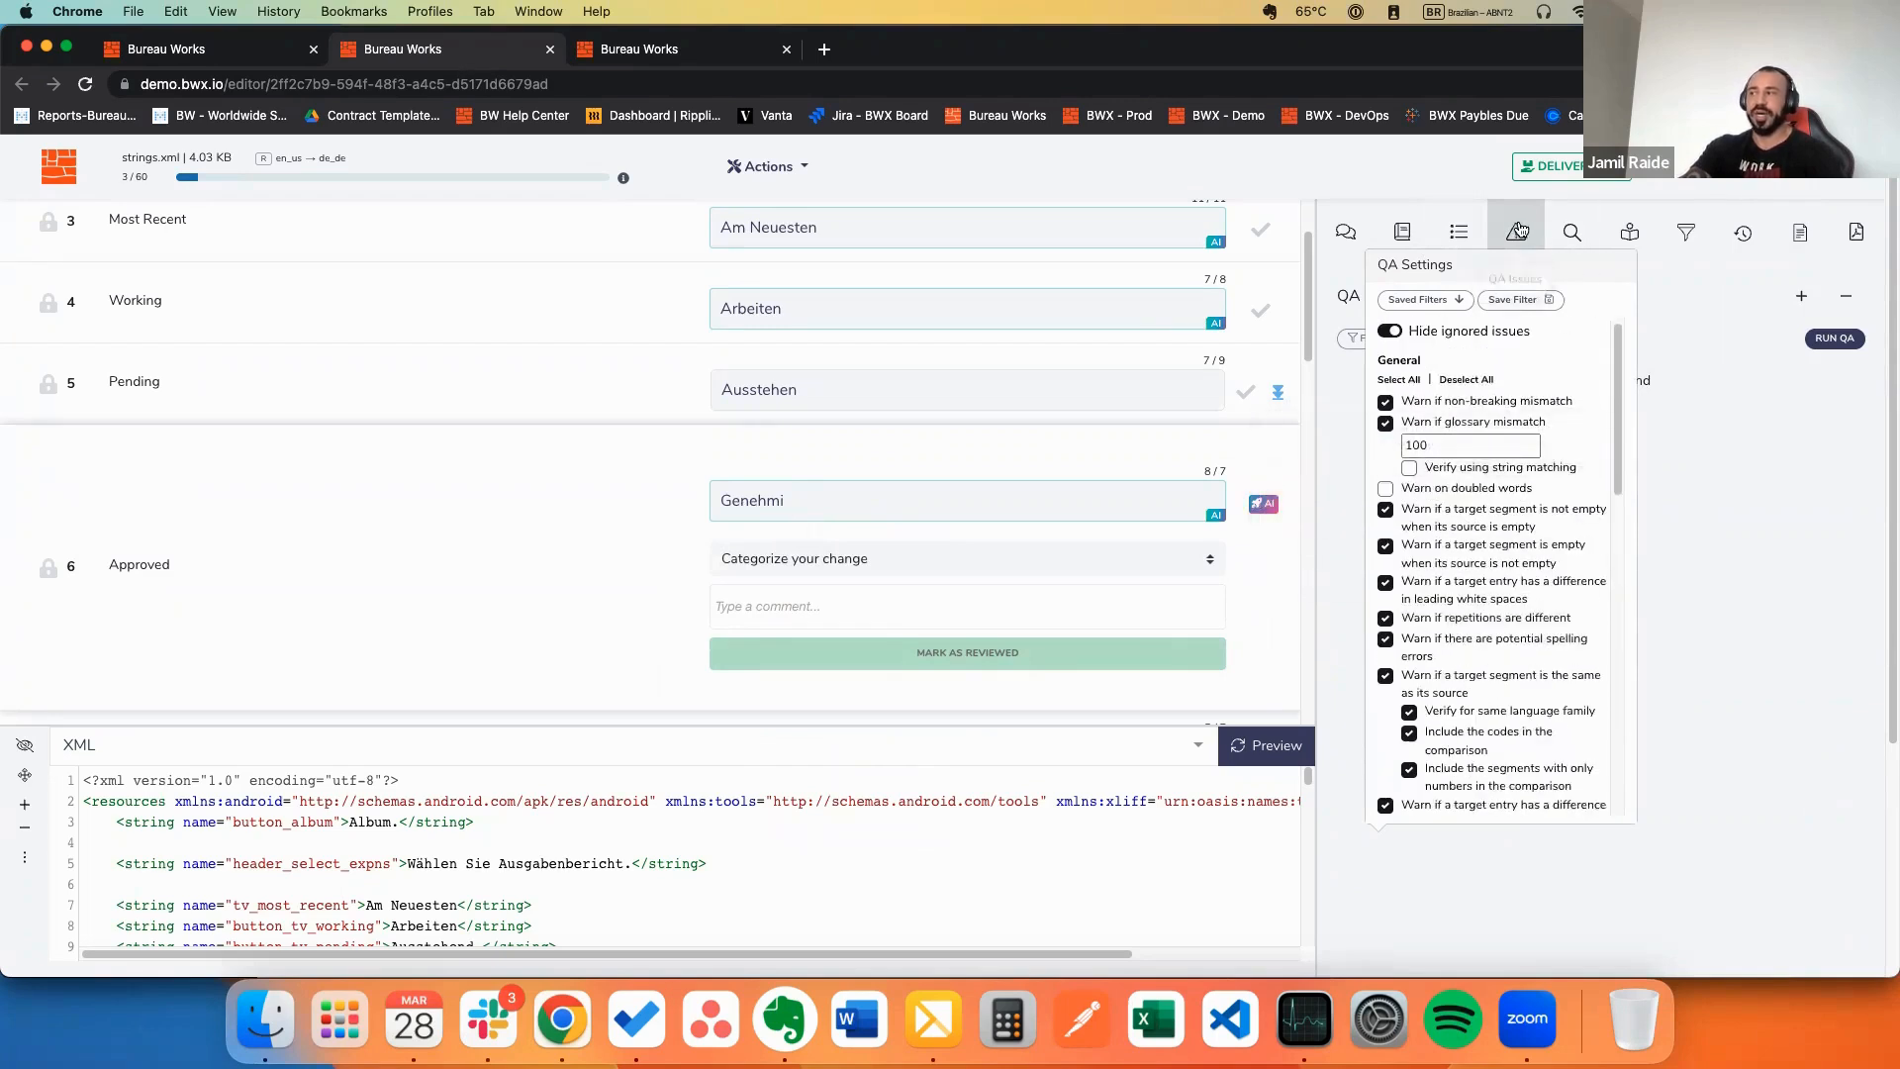
Step: Open and close the change category list twice, then return to translation suggestions
left_click(792, 564)
left_click(514, 554)
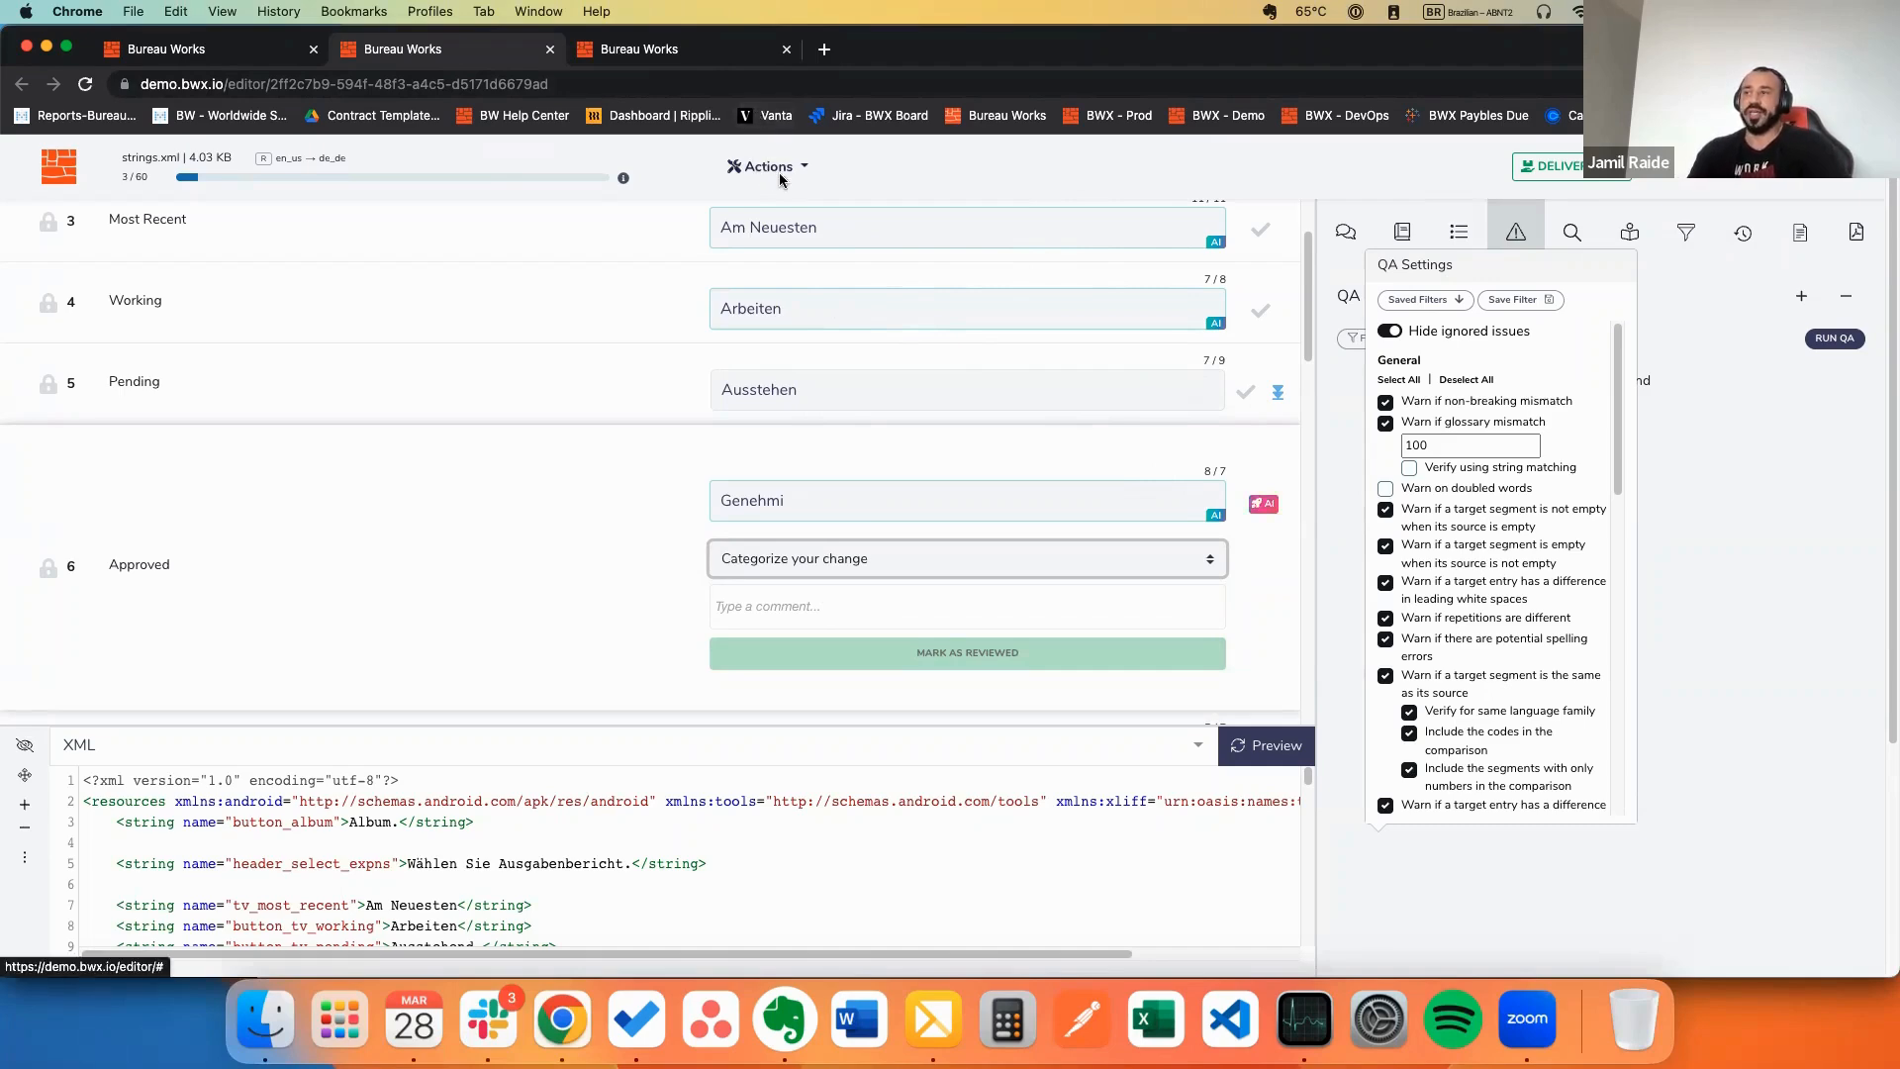
left_click(1515, 236)
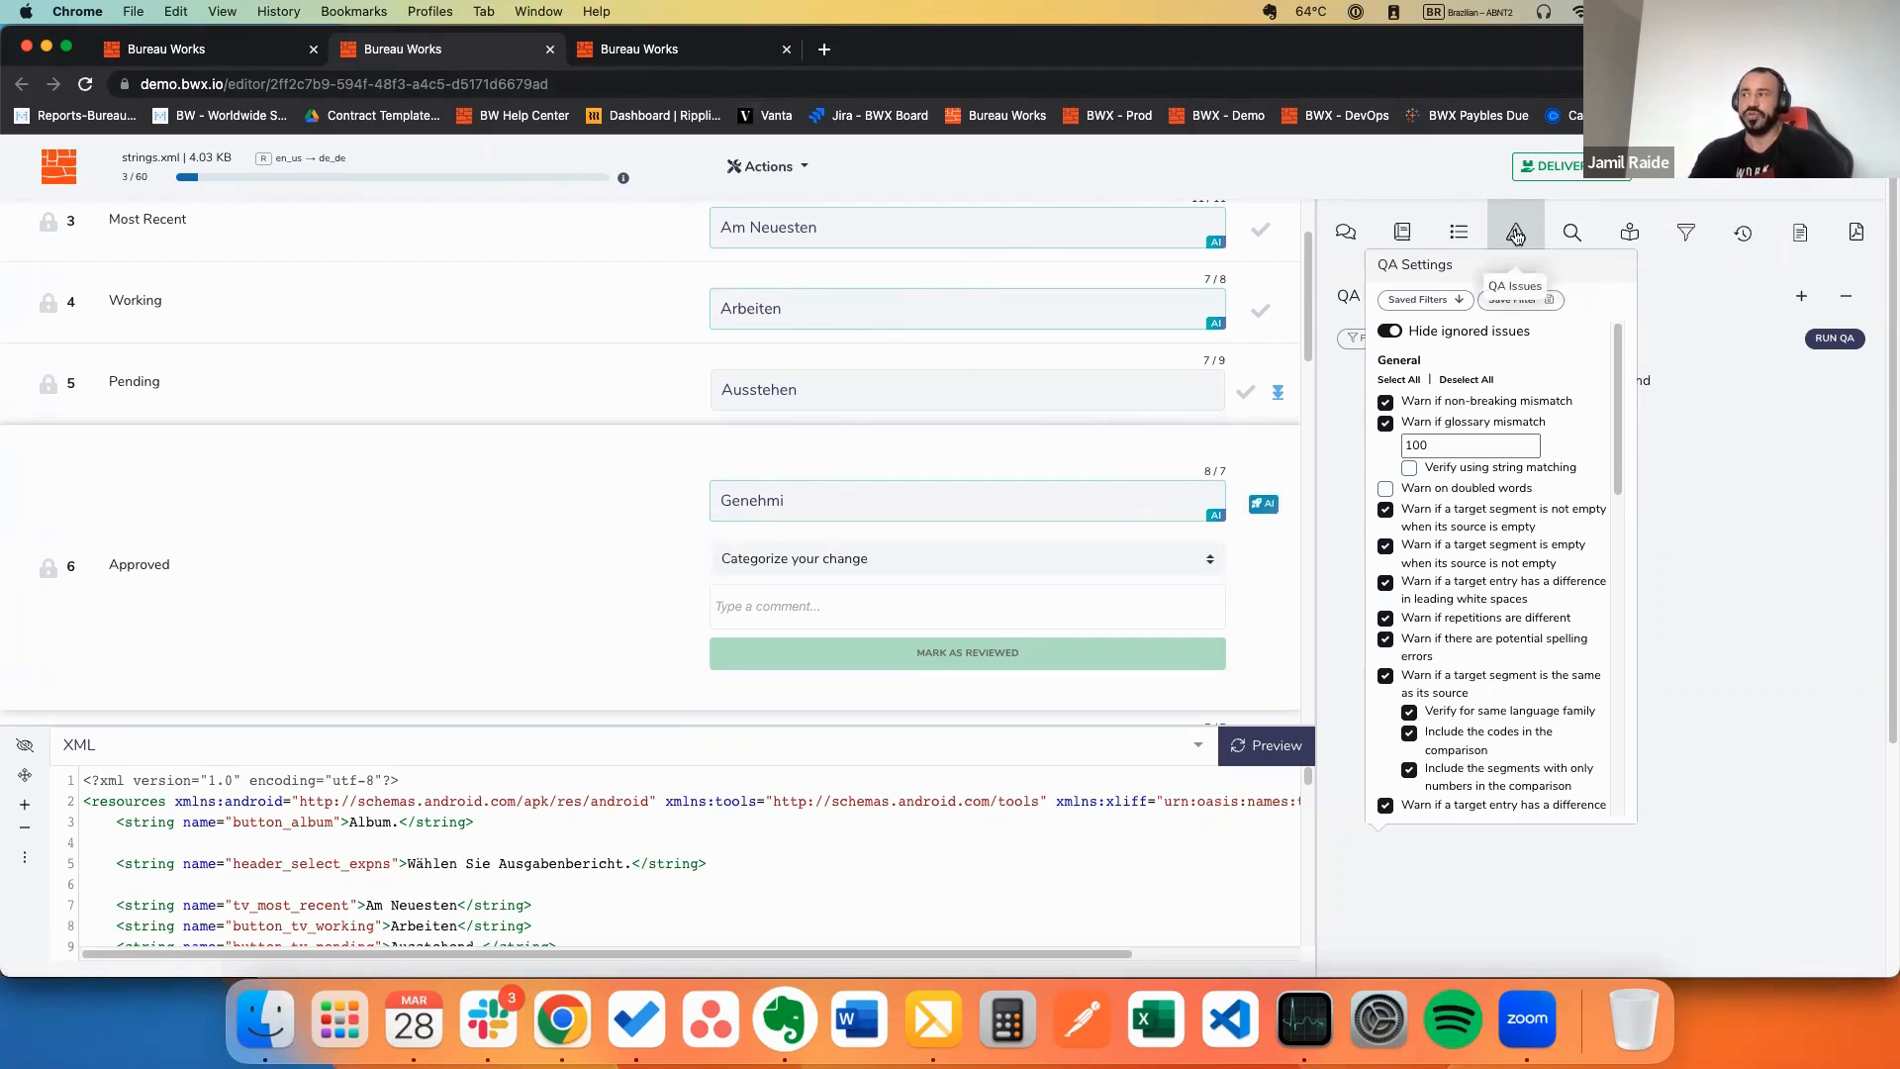
left_click(802, 560)
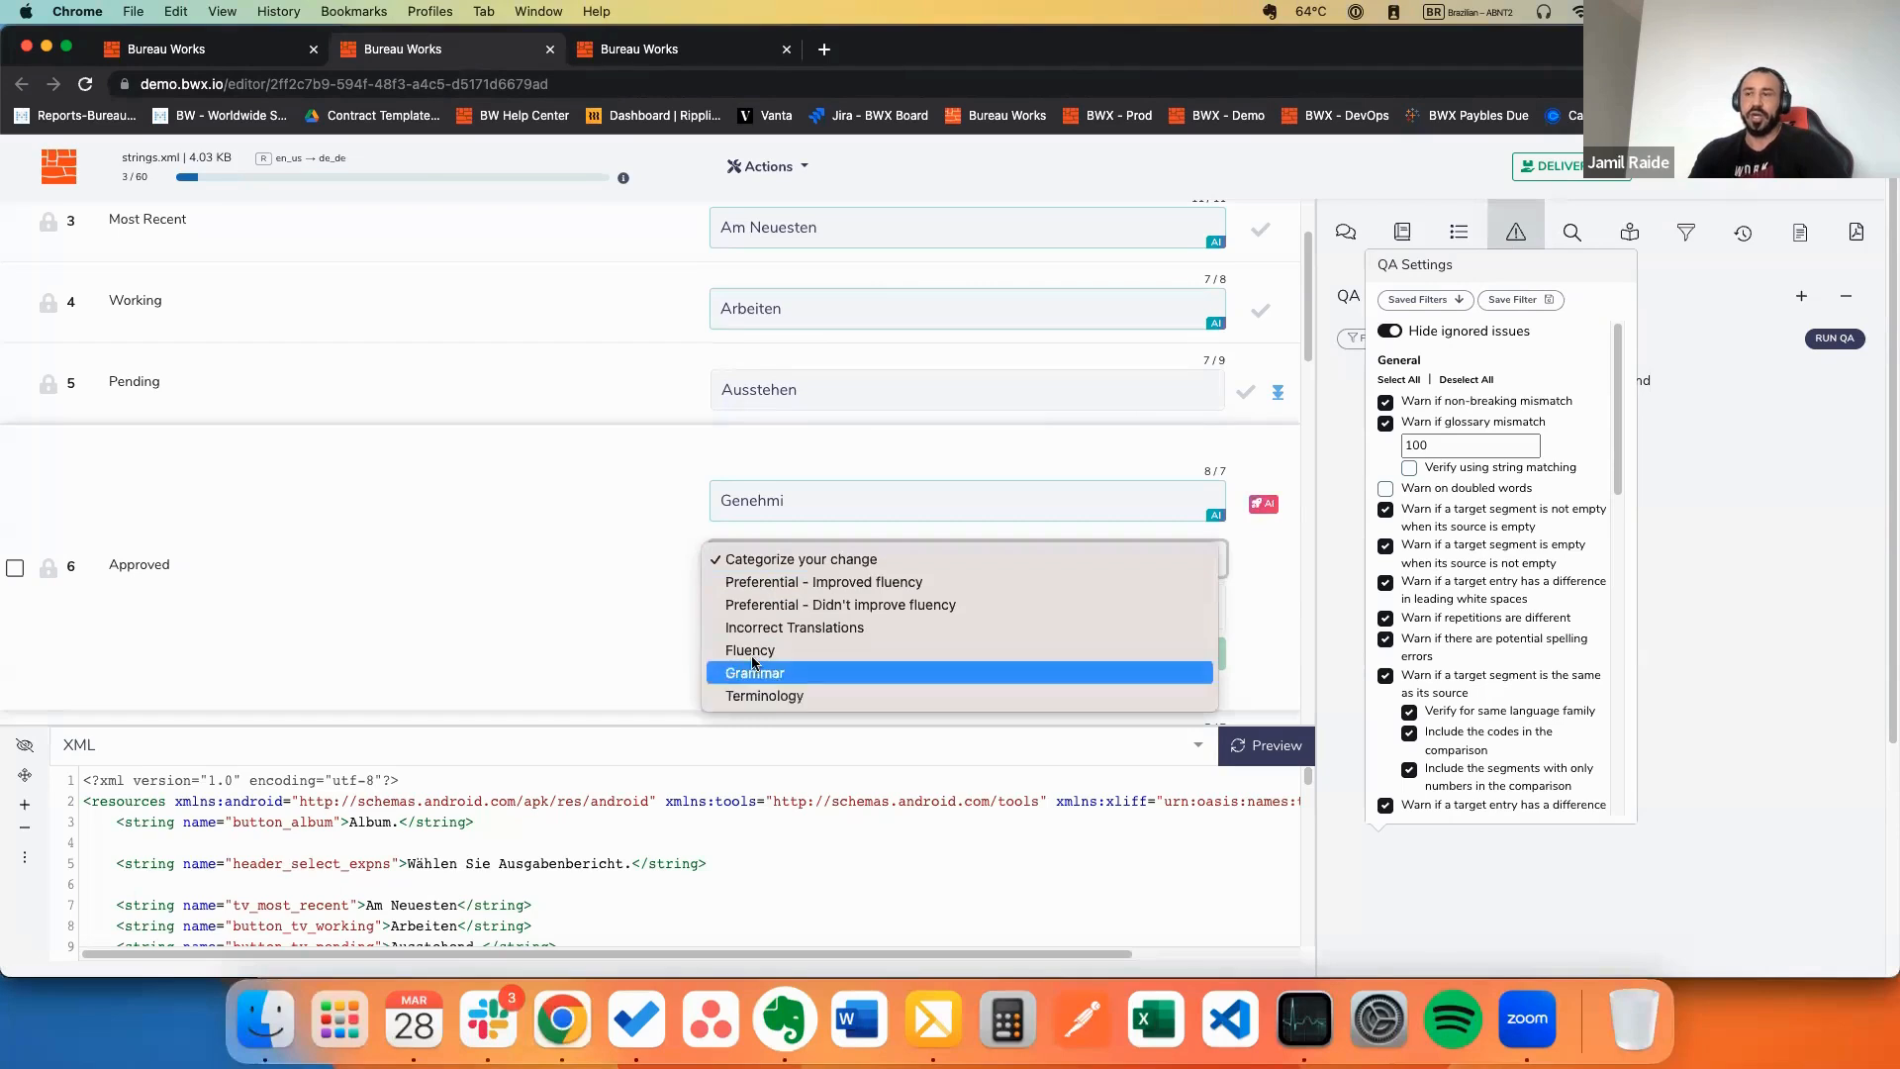
left_click(552, 523)
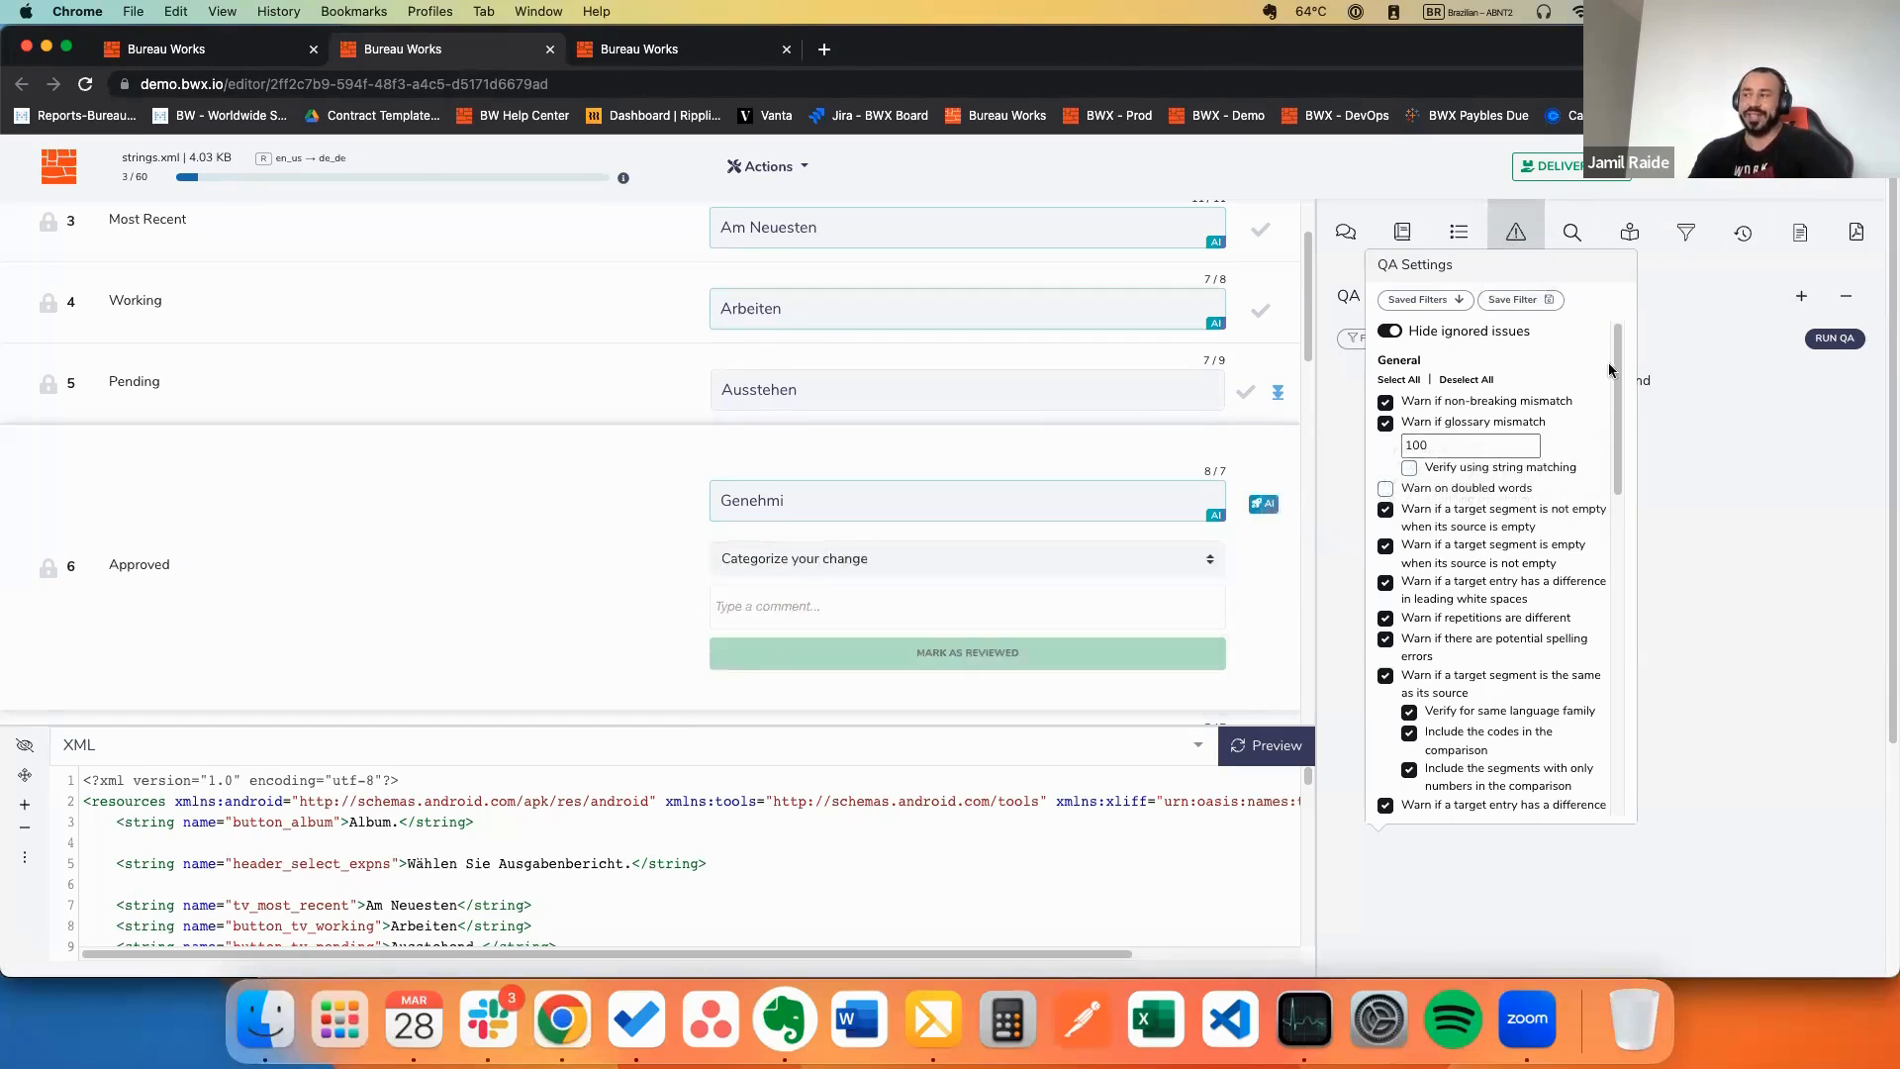
scroll(1620, 384, "down", 1)
left_click_drag(1620, 384, 1620, 337)
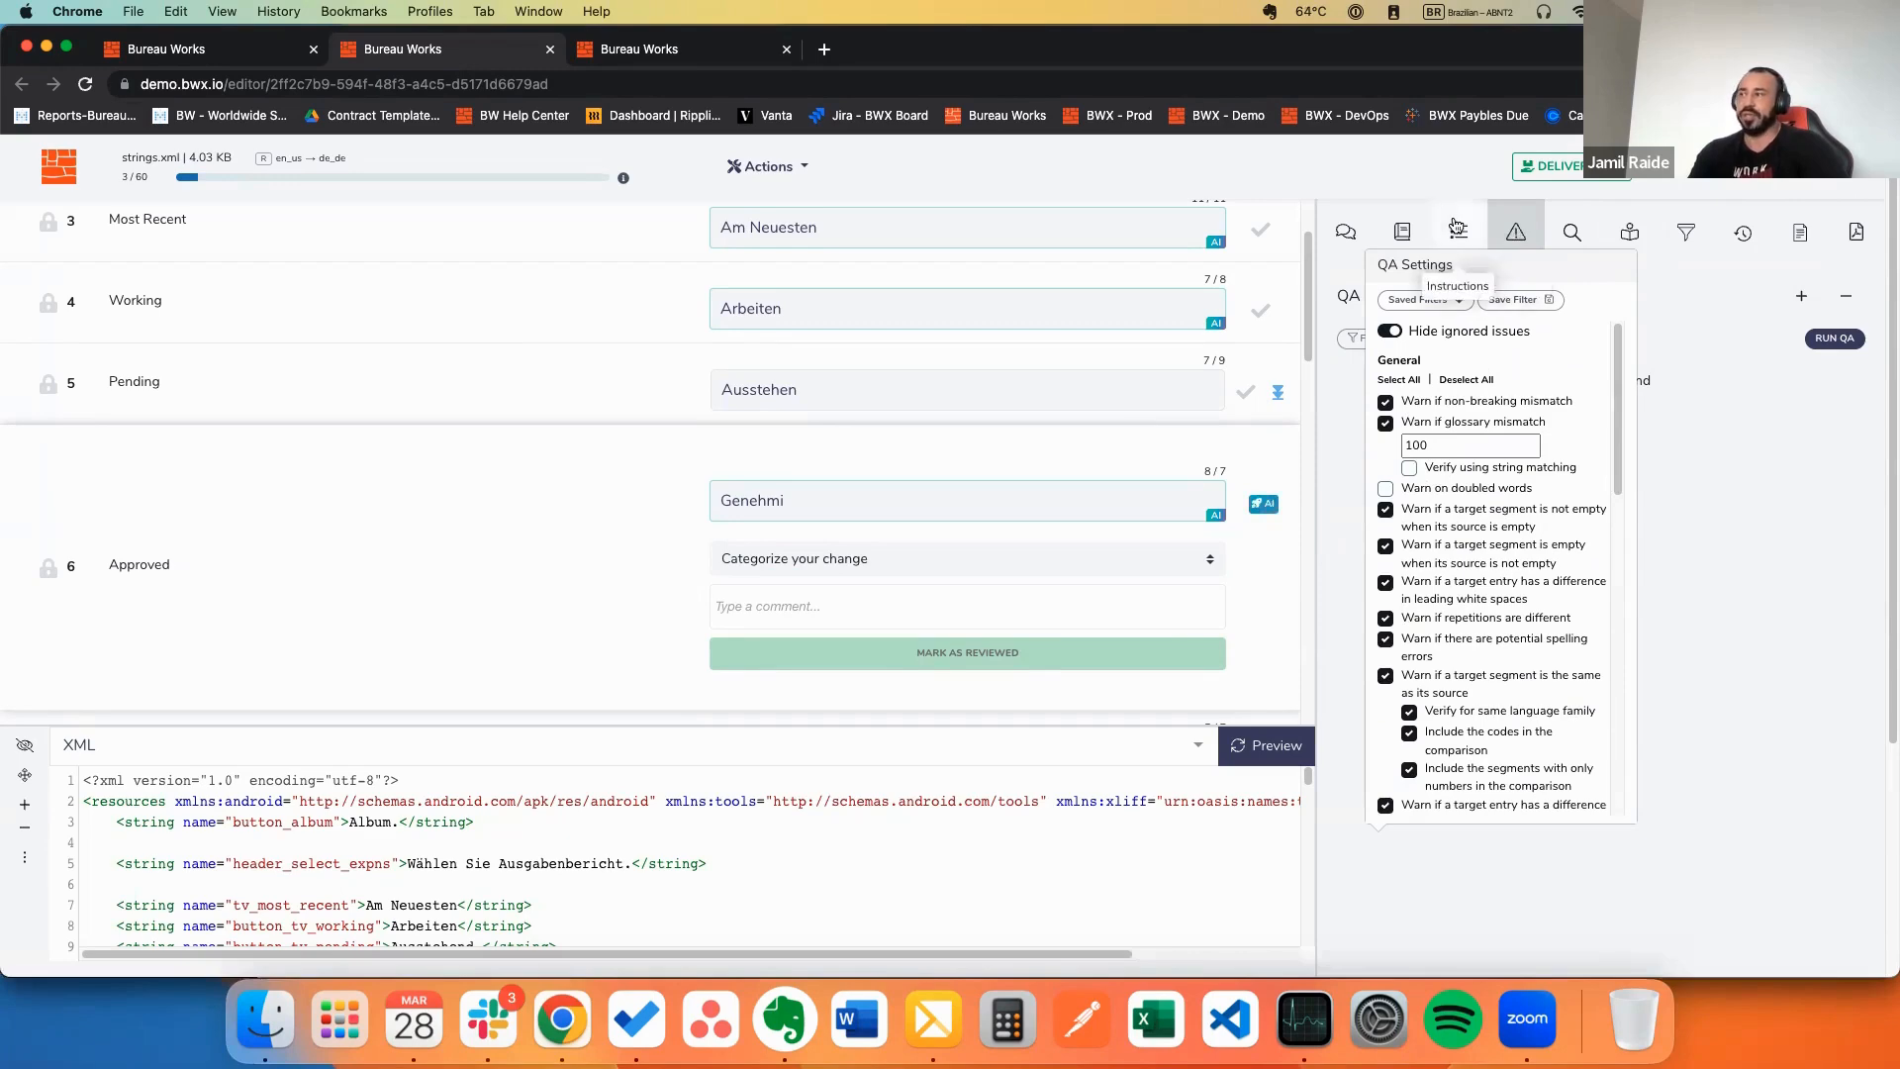
left_click(1402, 237)
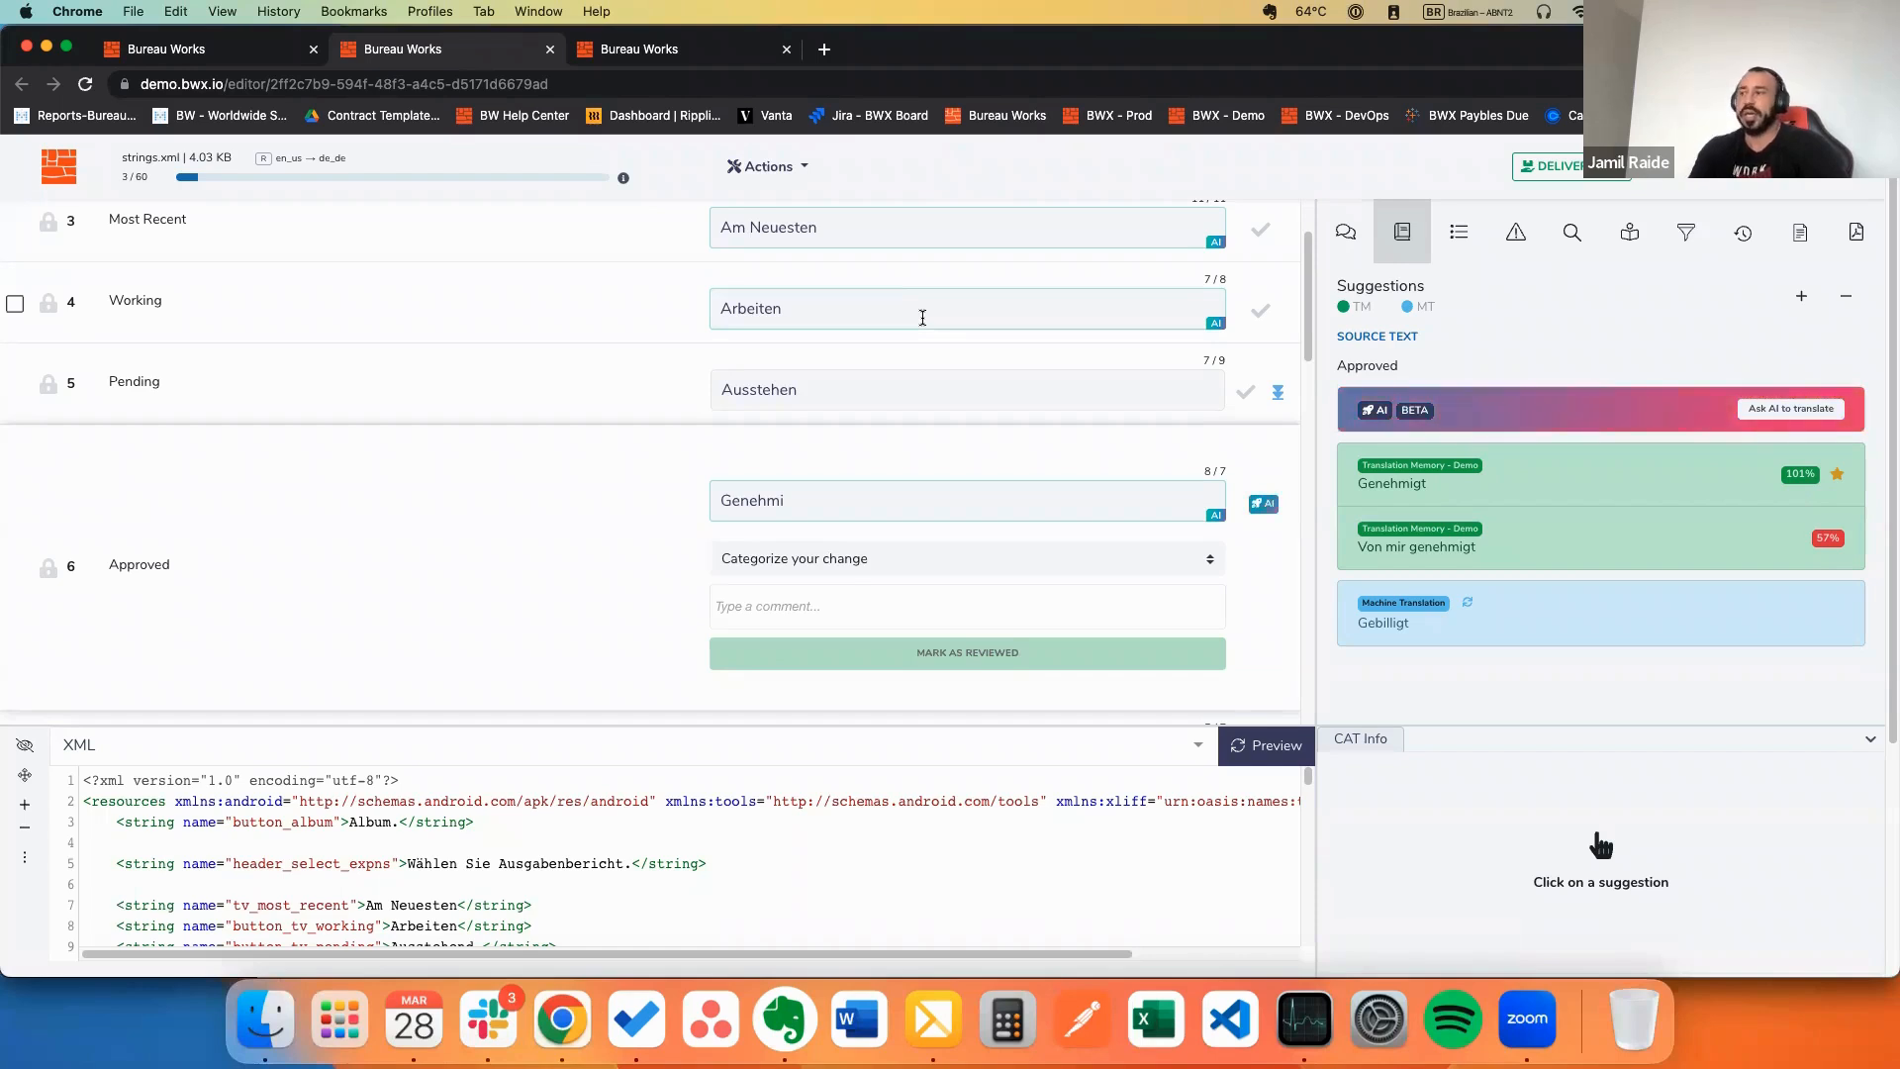
scroll(1009, 376, "down", 3)
scroll(1220, 498, "down", 1)
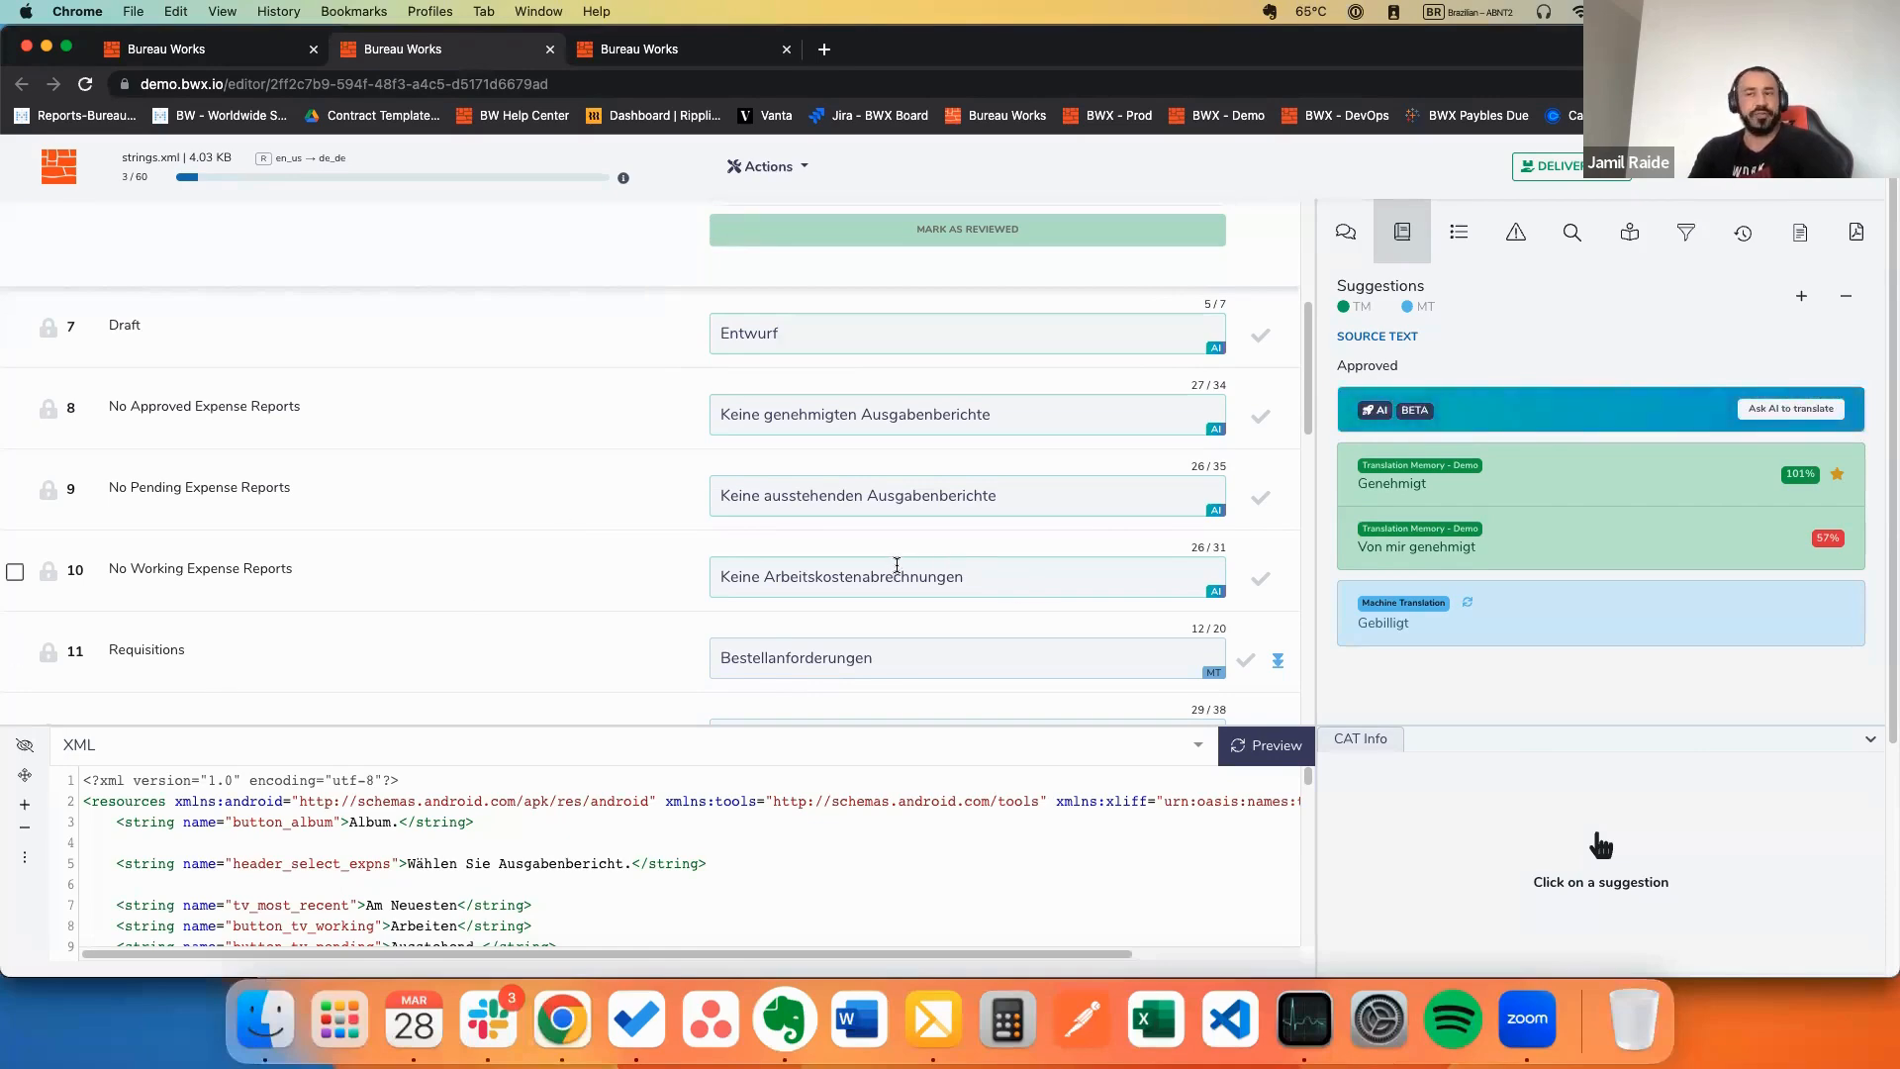
mouse_move(1514, 540)
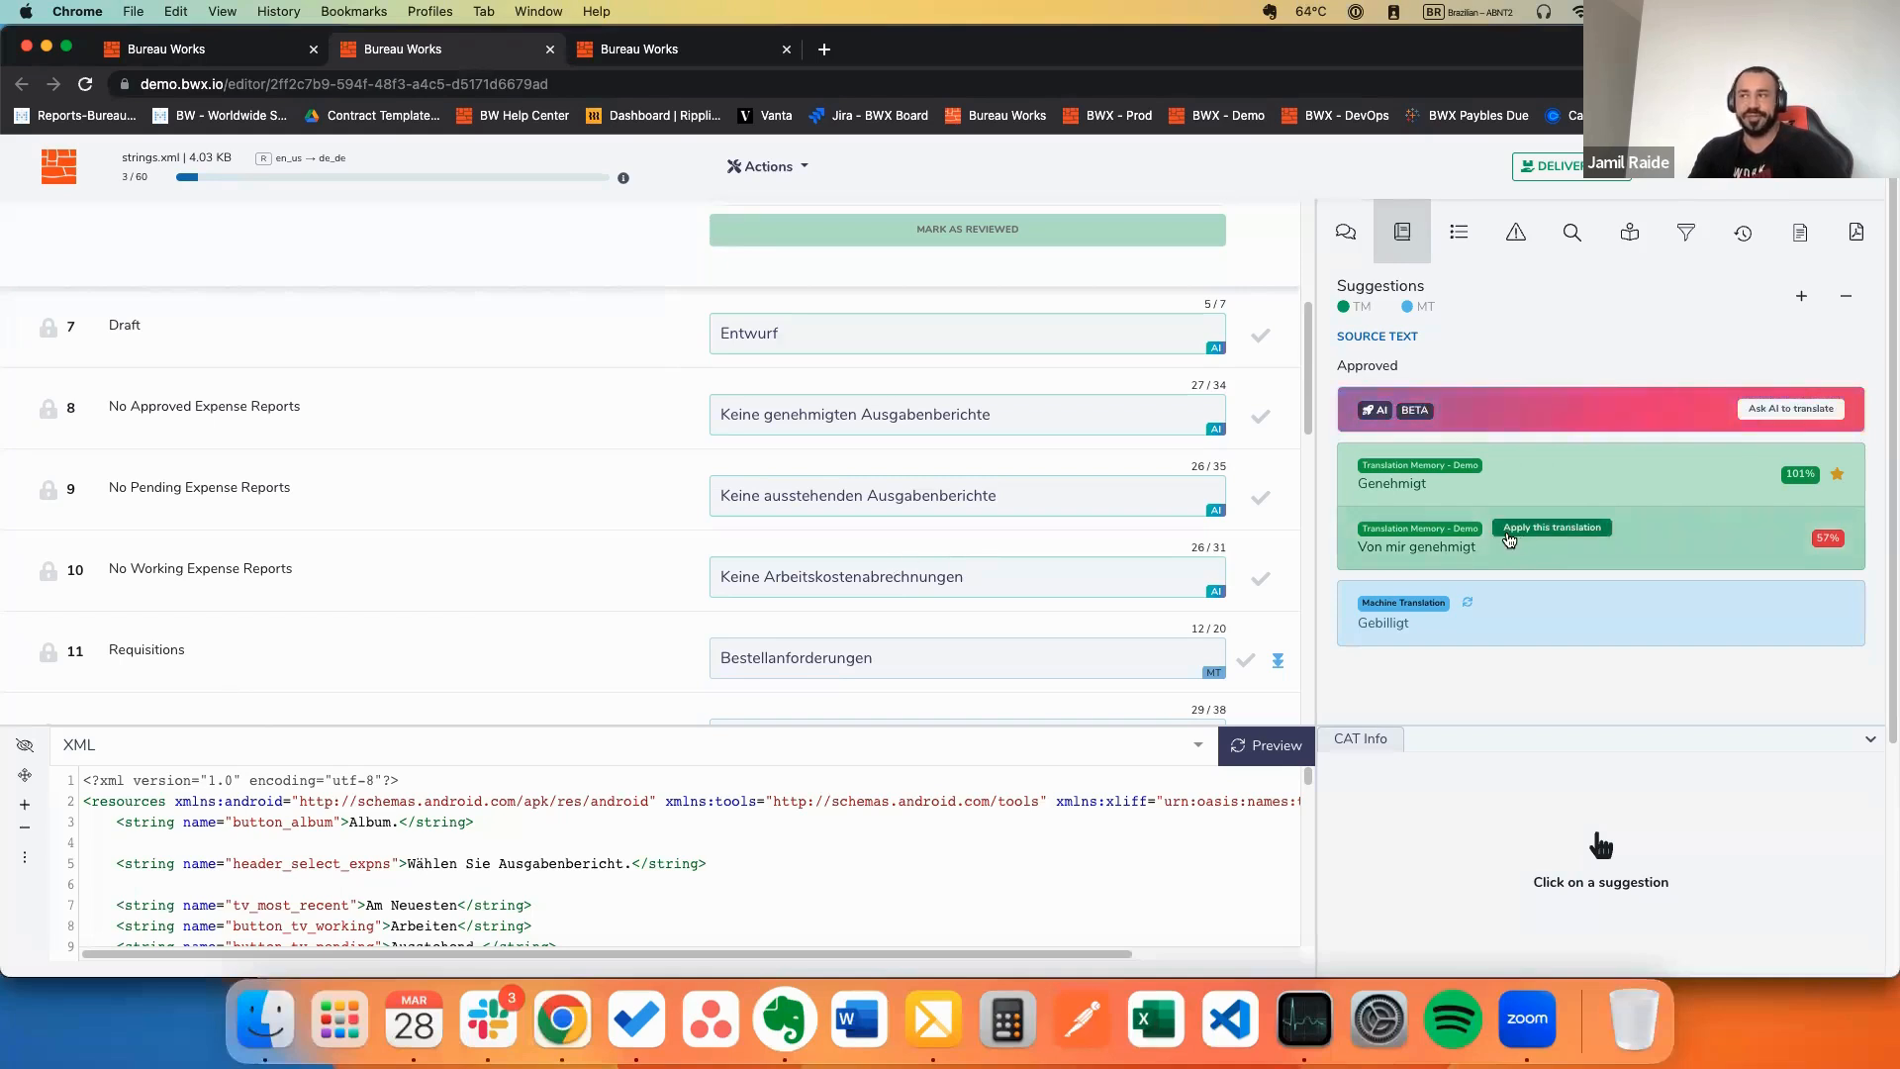
Step: Show and scroll the CAT Info details of the 101% 'Genehmigt' memory match
mouse_move(1558, 486)
left_click(1579, 488)
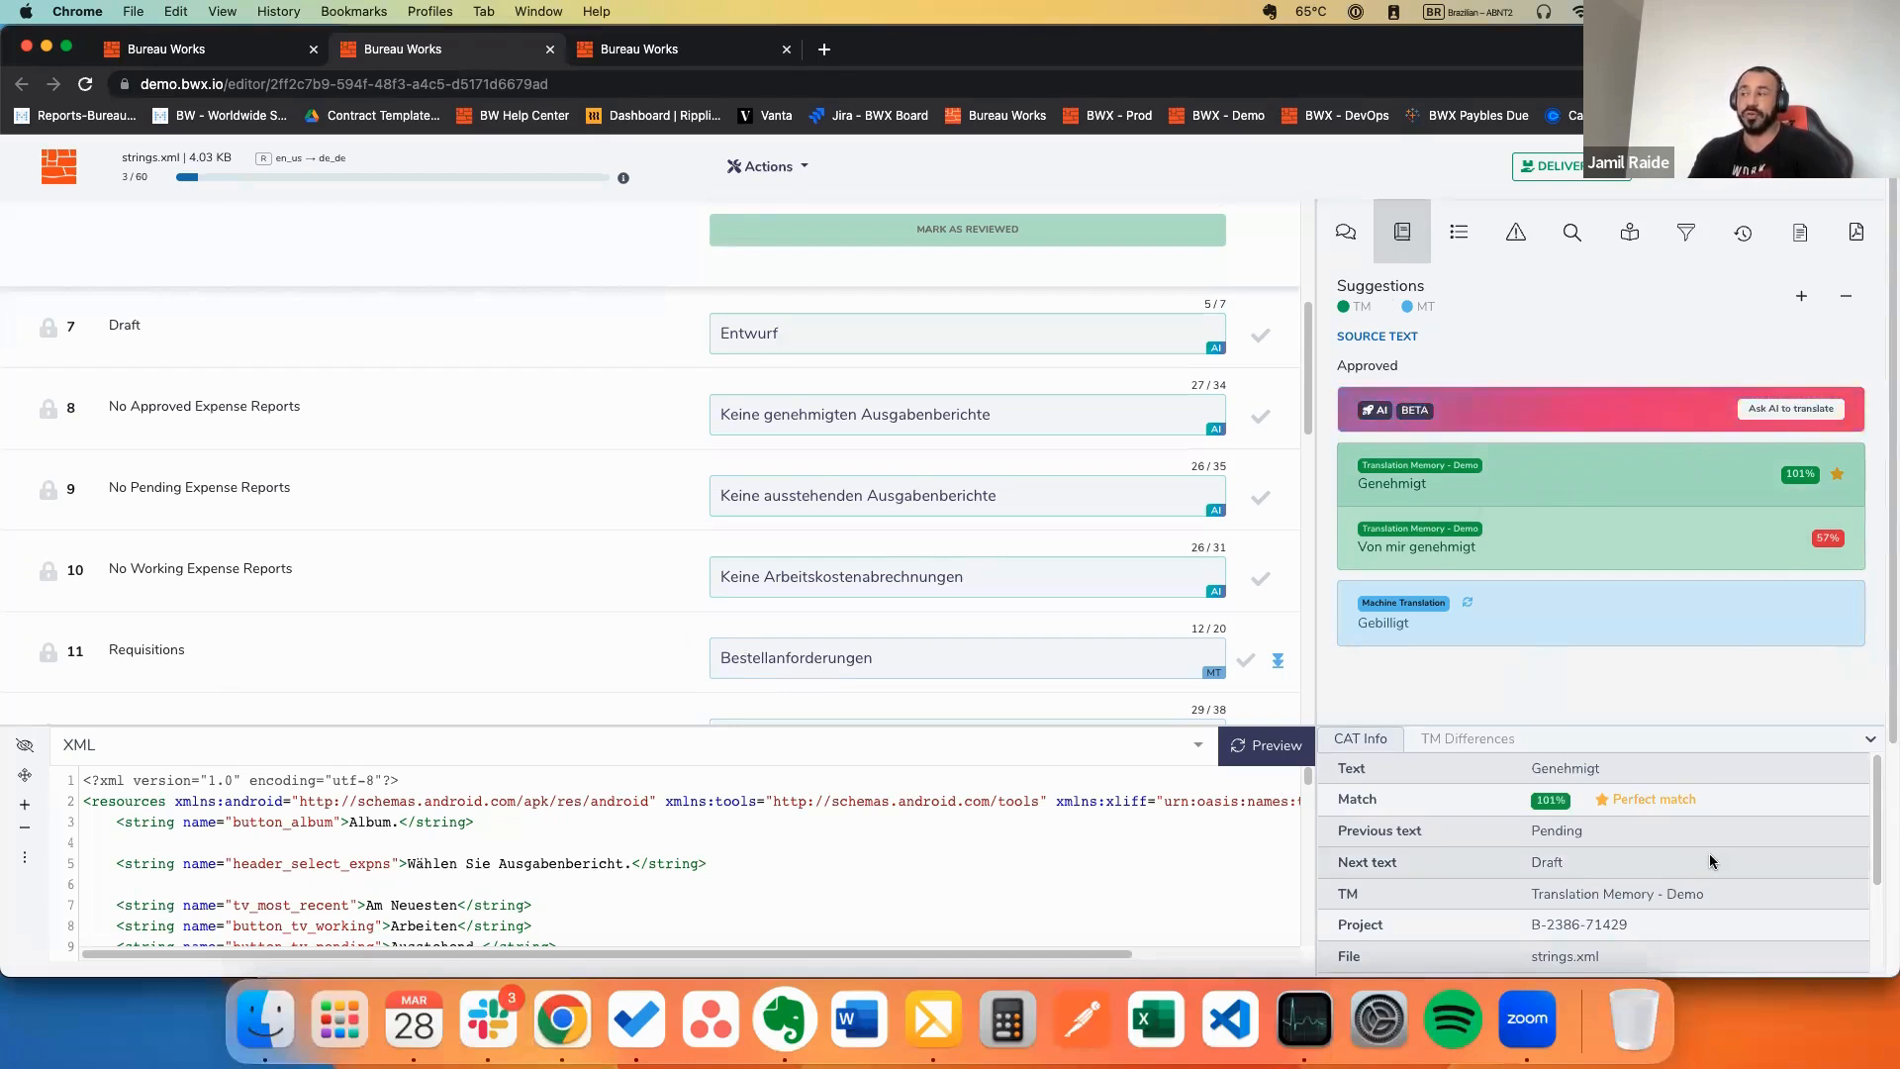
scroll(1594, 861, "down", 3)
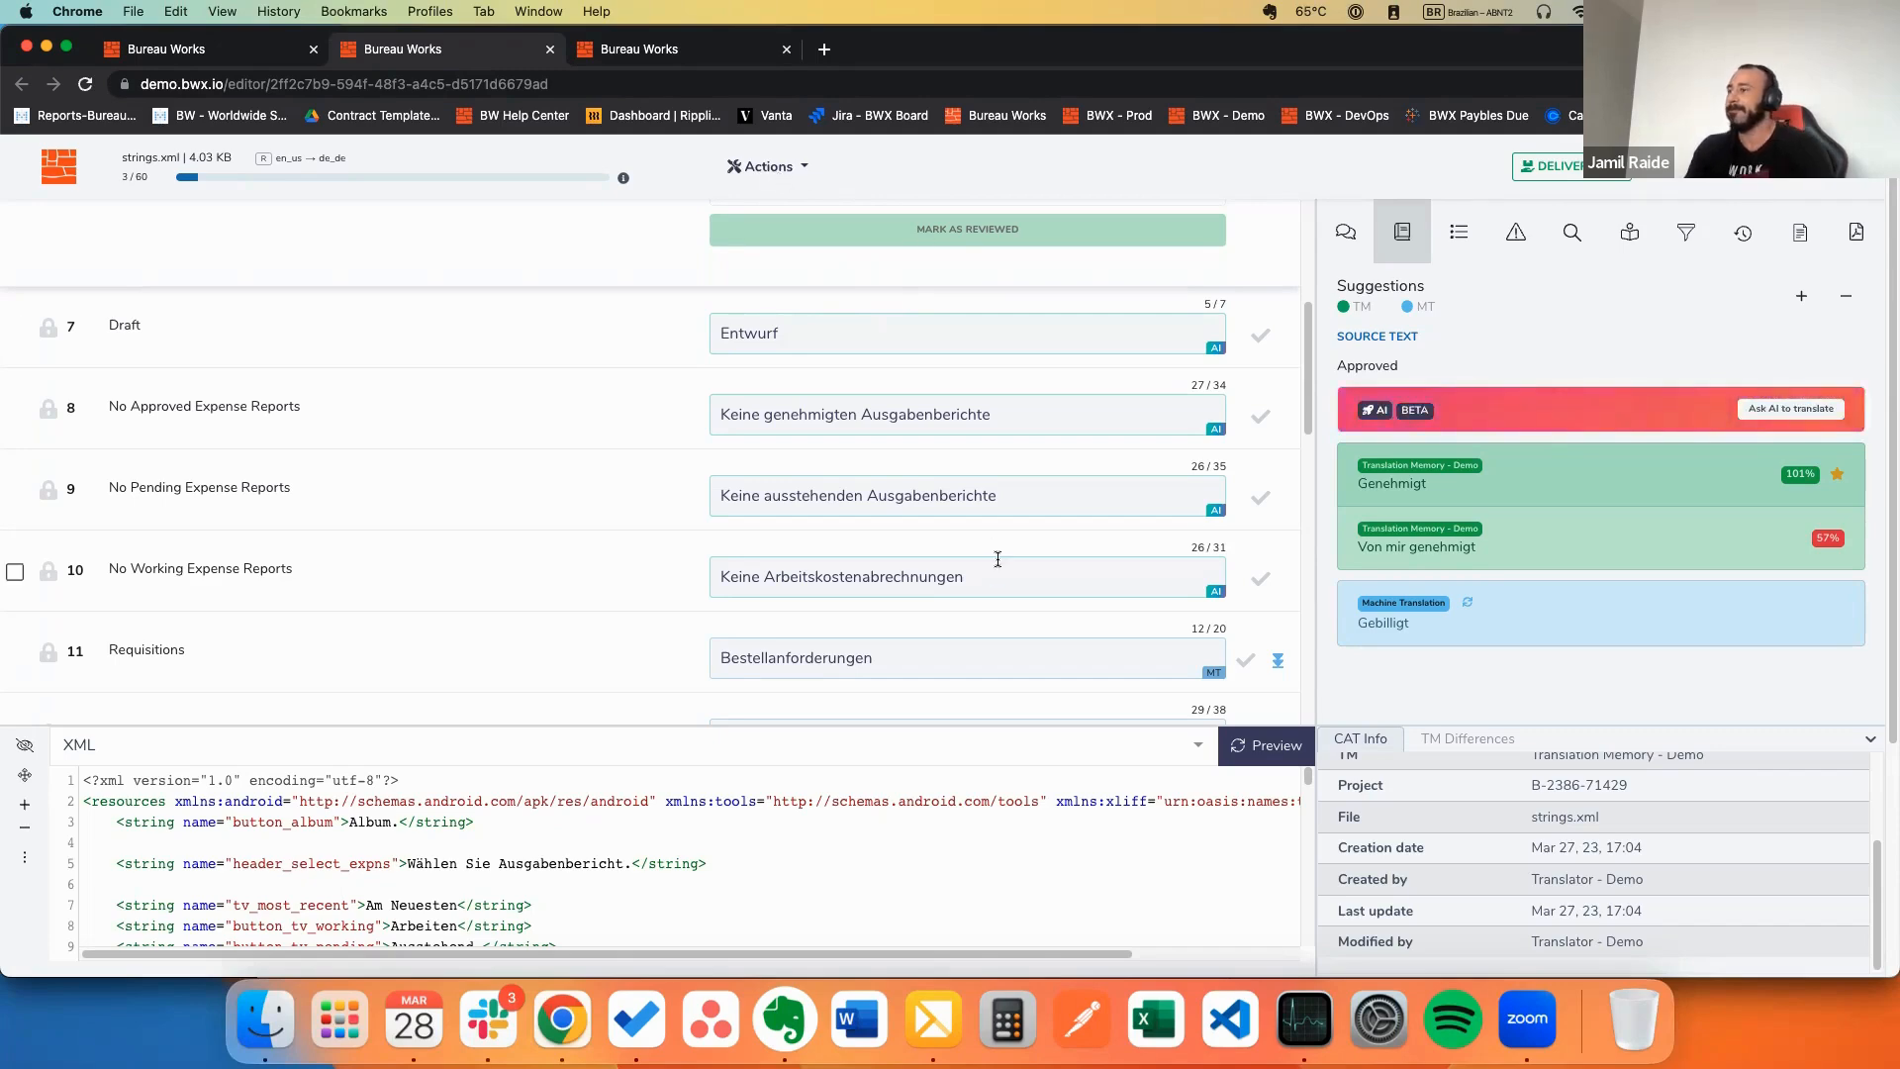
scroll(997, 555, "up", 5)
Step: Add a period so segment 3 reads 'Am Neuesten.', then reselect it via segment 2
scroll(976, 482, "up", 2)
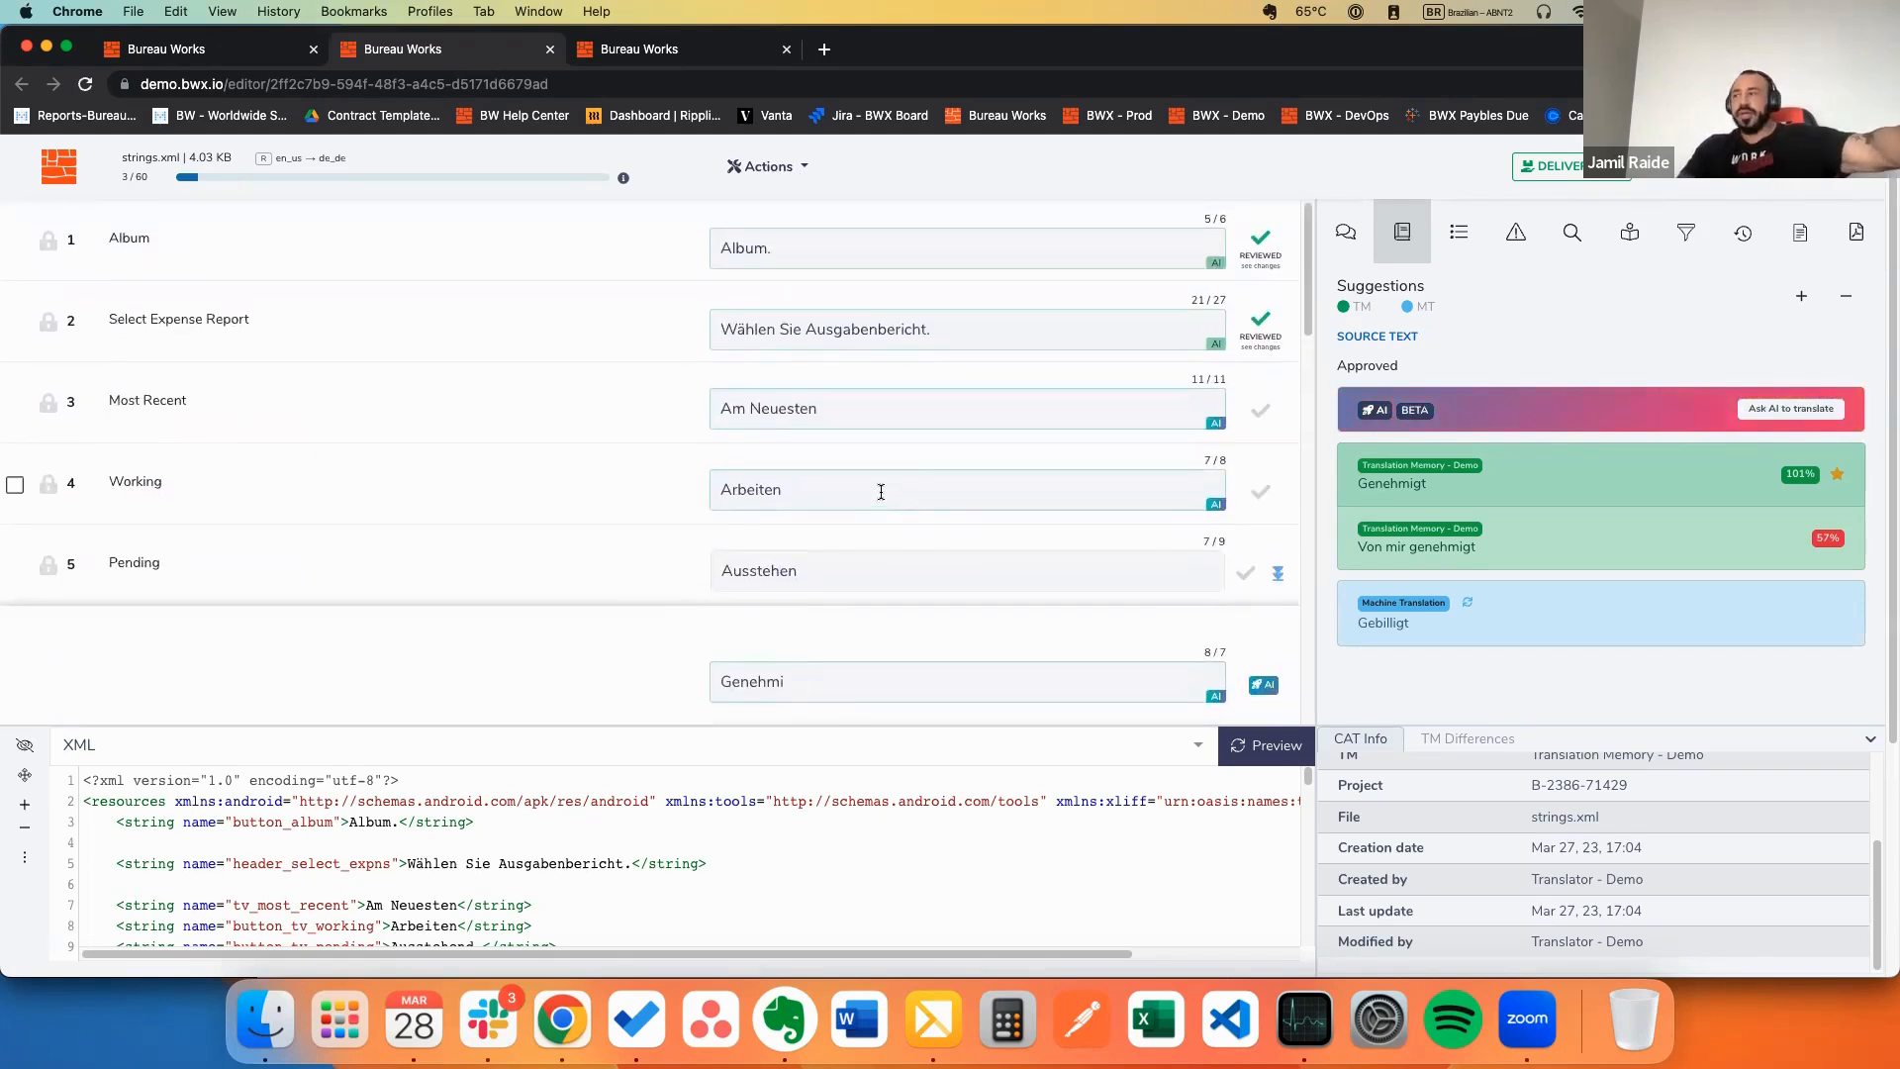
left_click(900, 413)
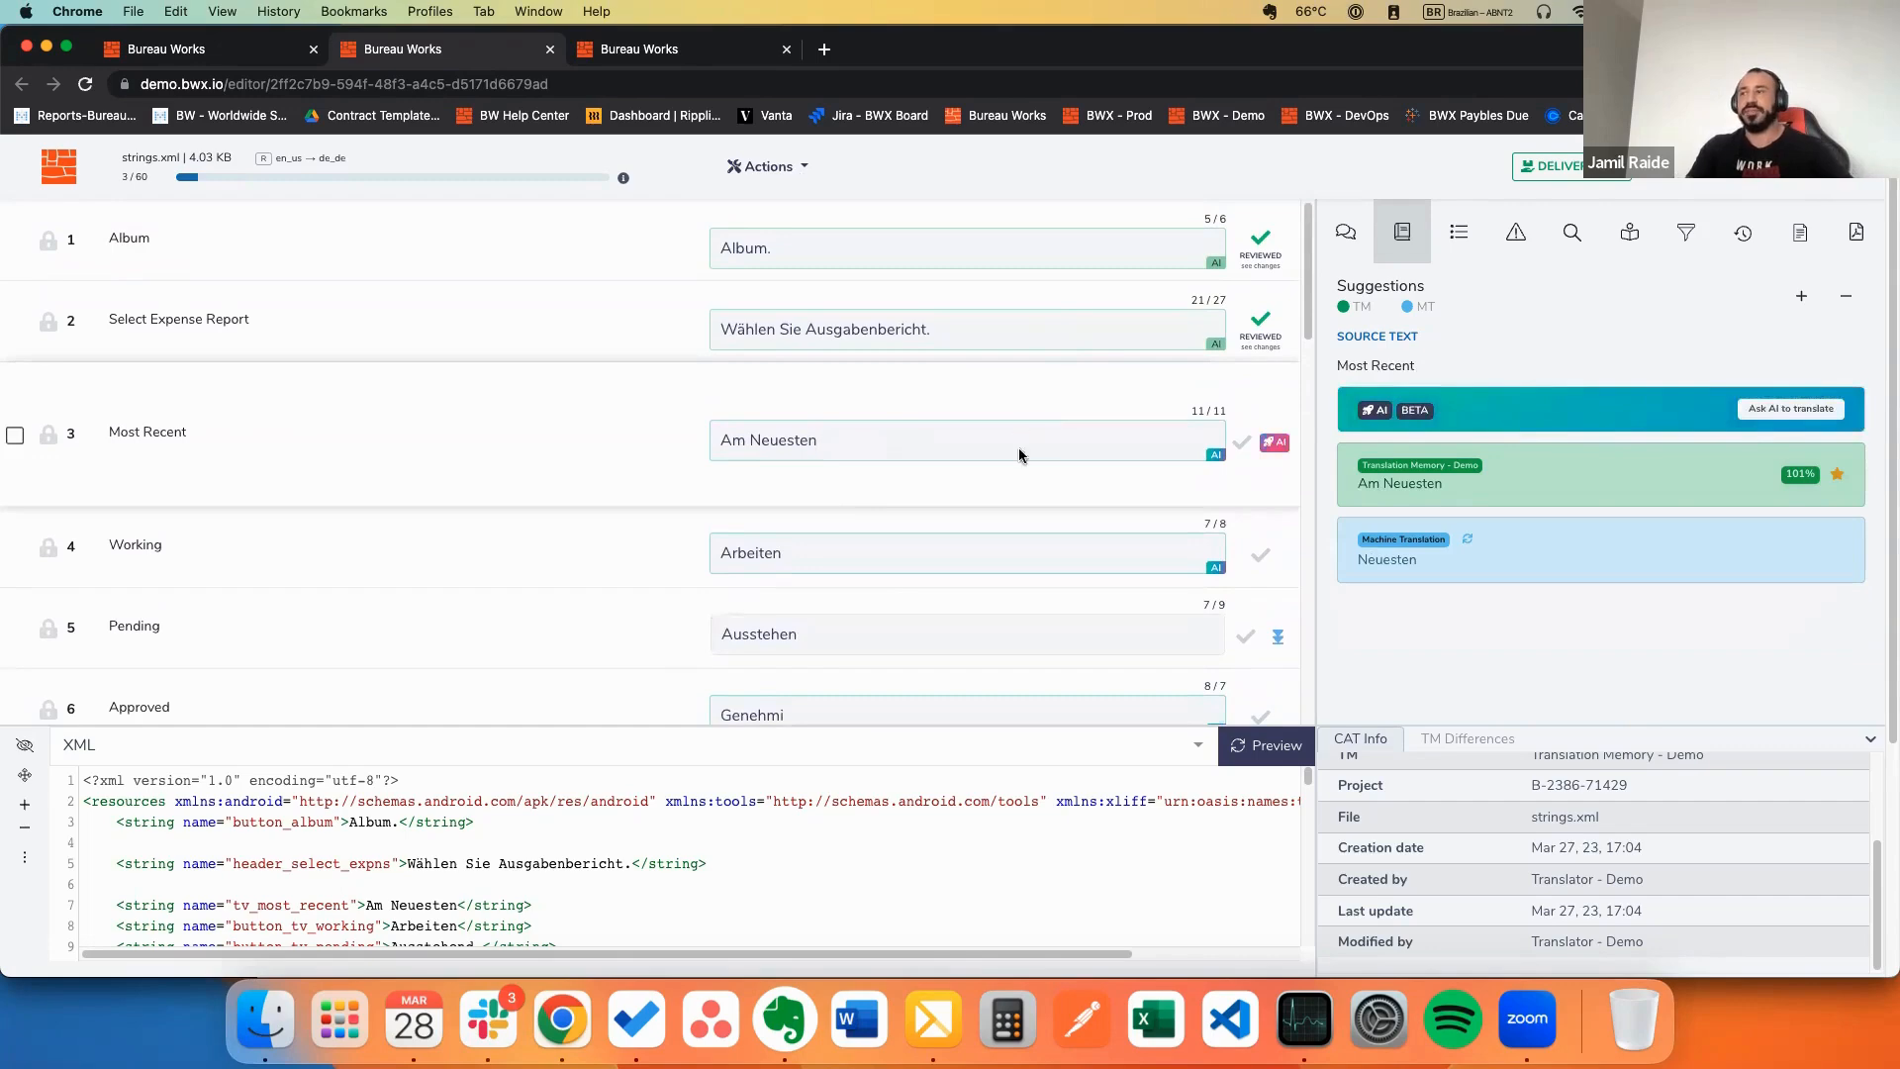
type(".")
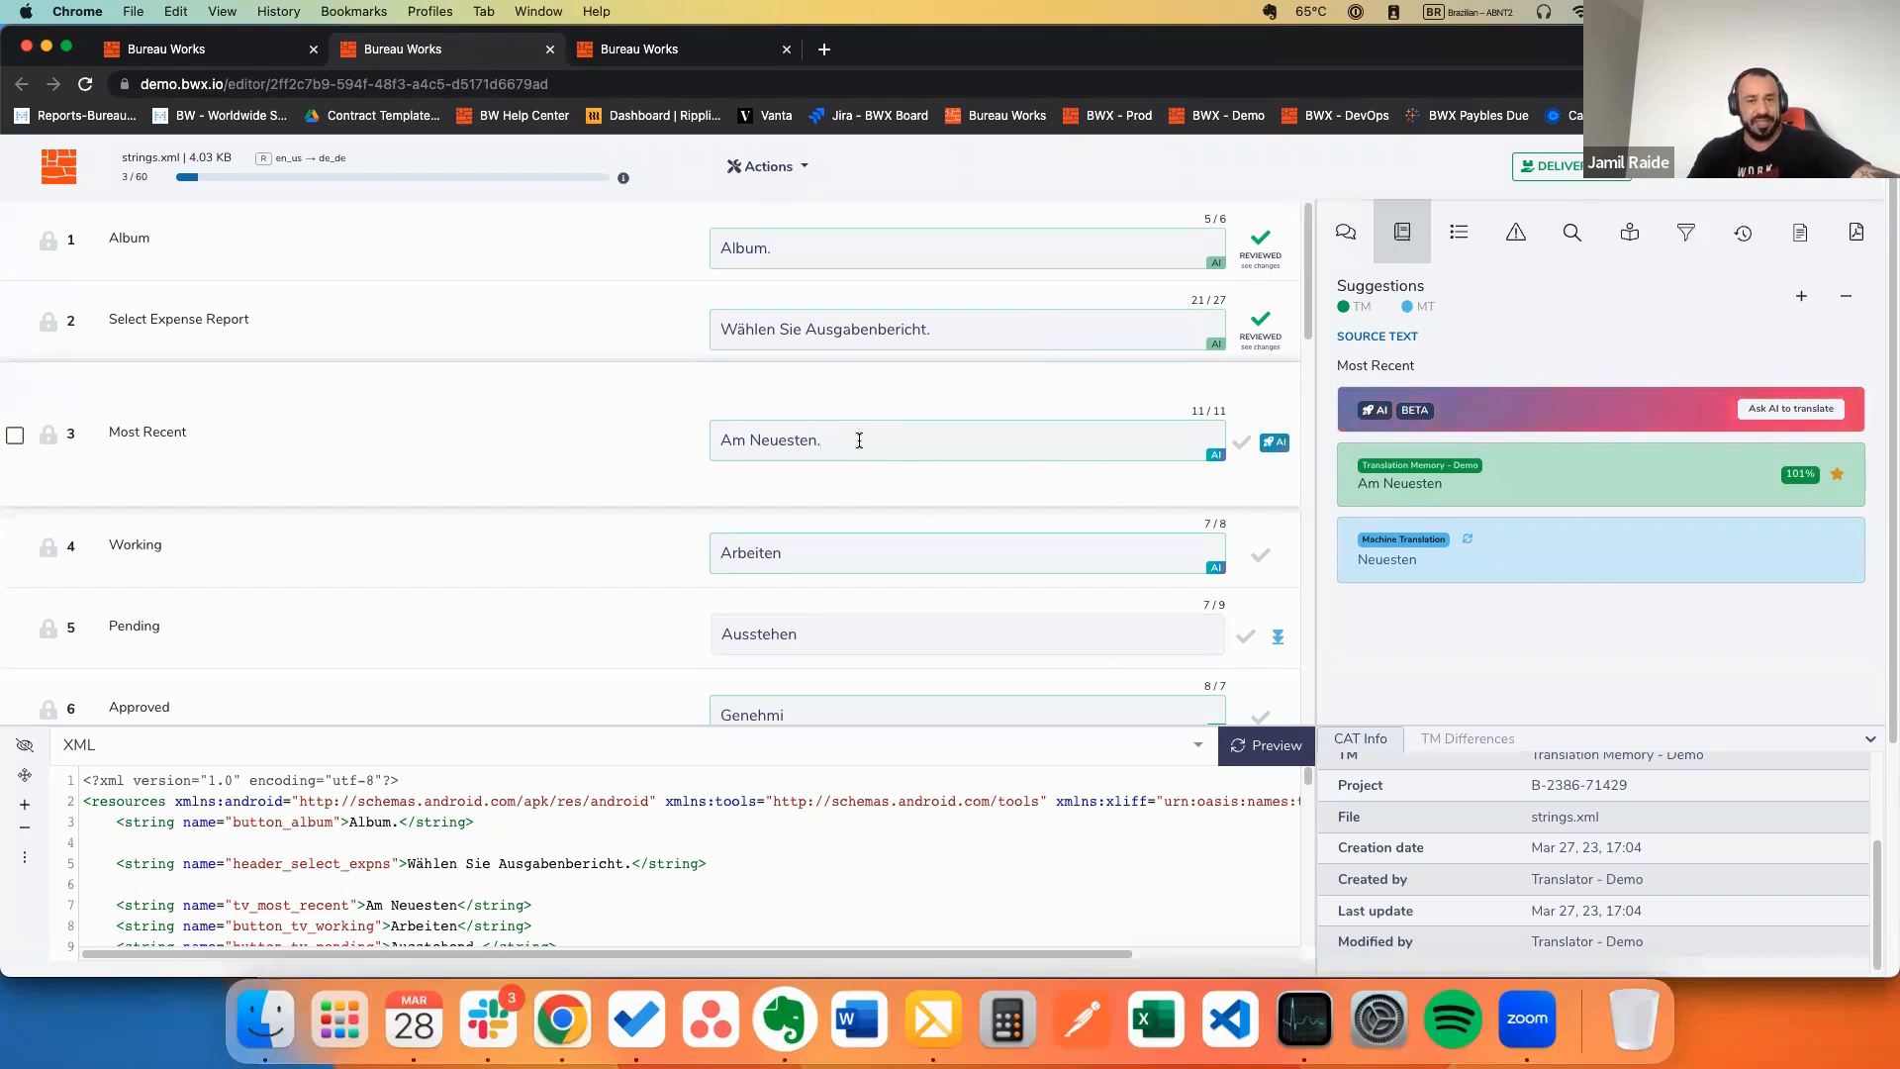
mouse_move(1644, 491)
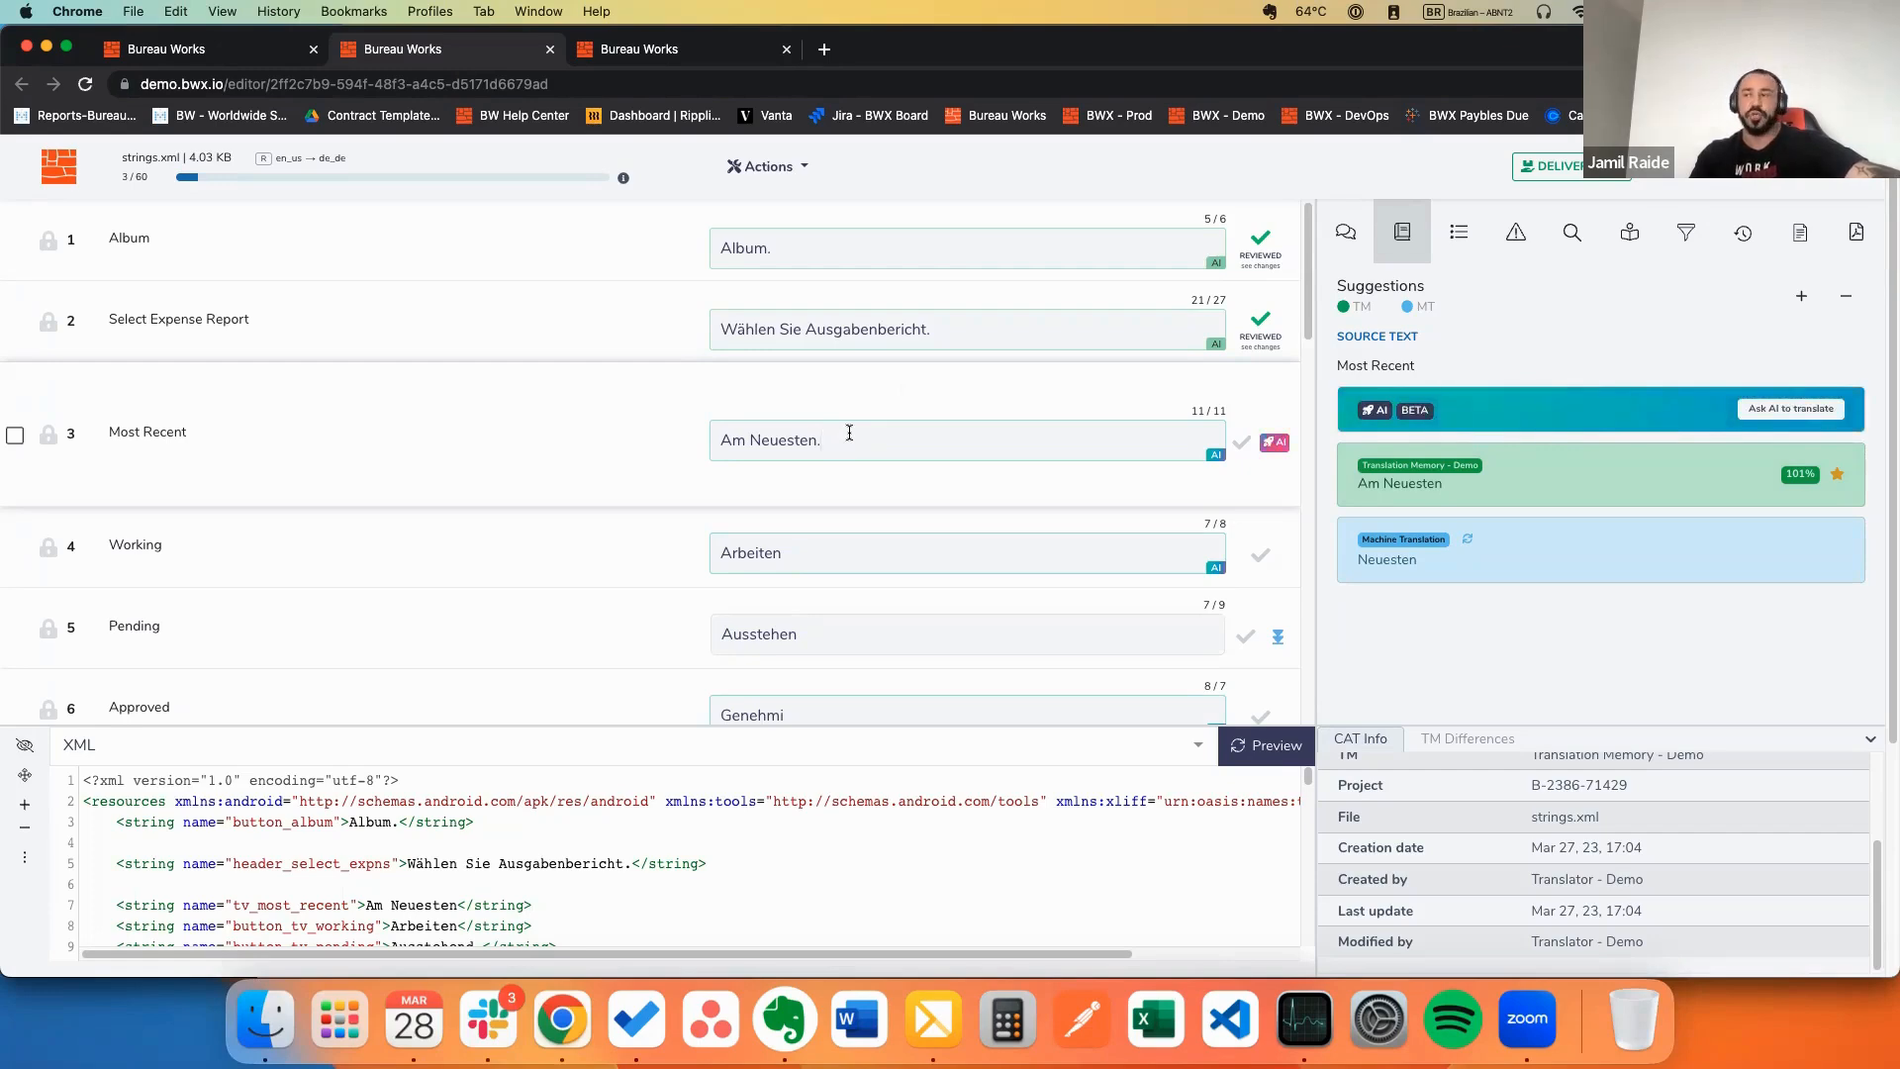
mouse_move(1573, 480)
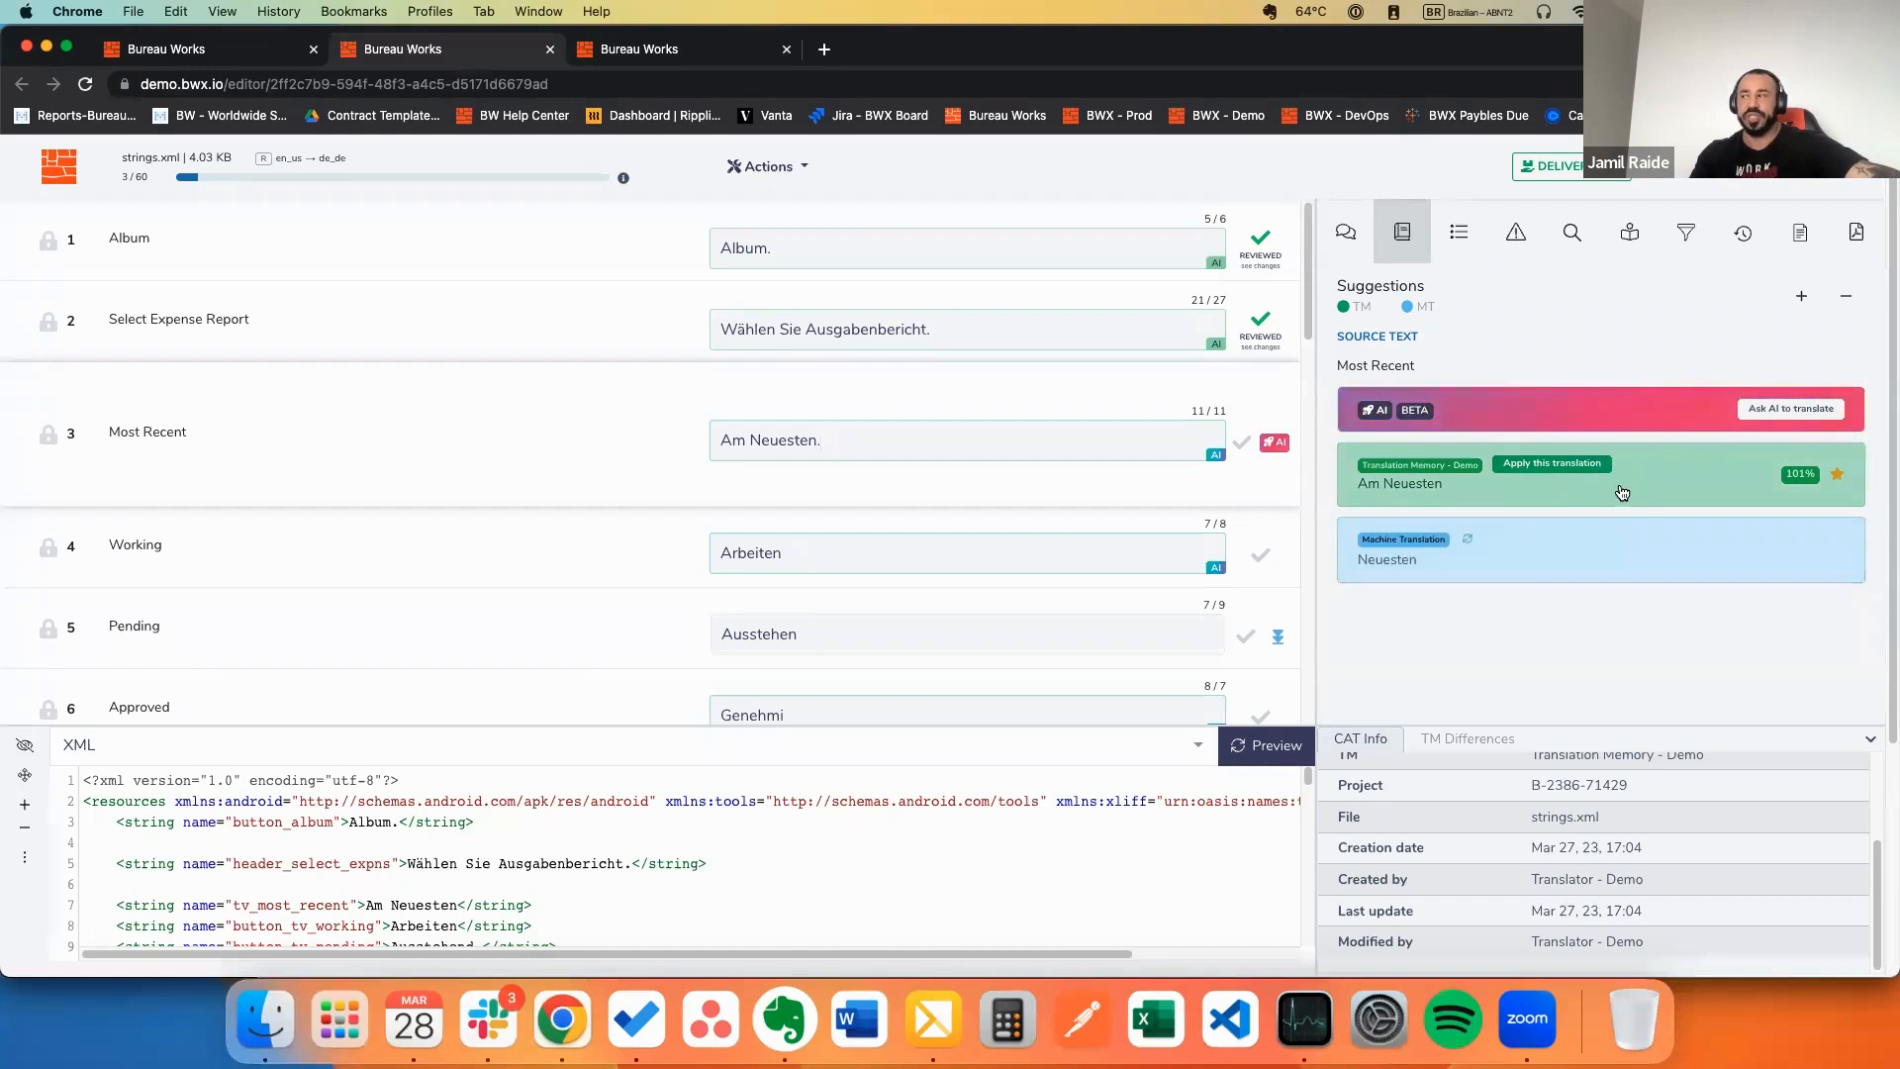
left_click(940, 342)
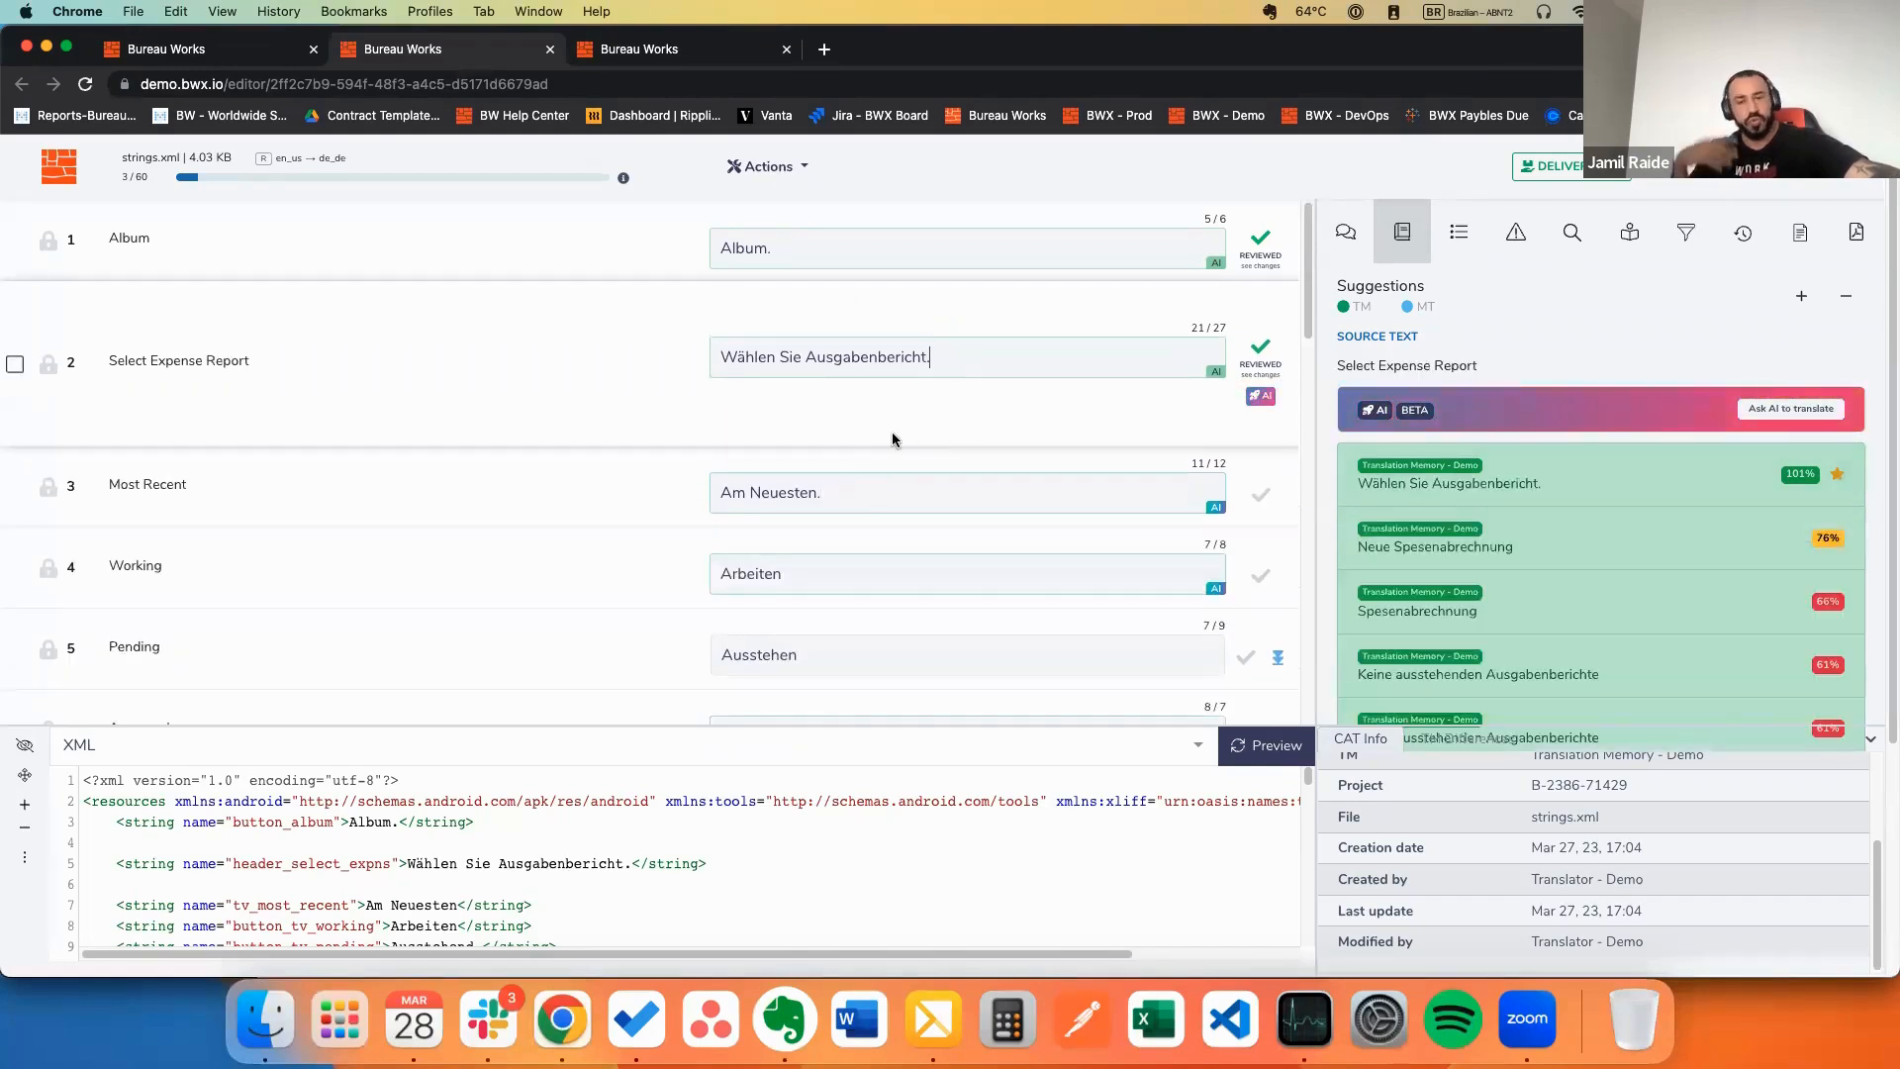
left_click(838, 494)
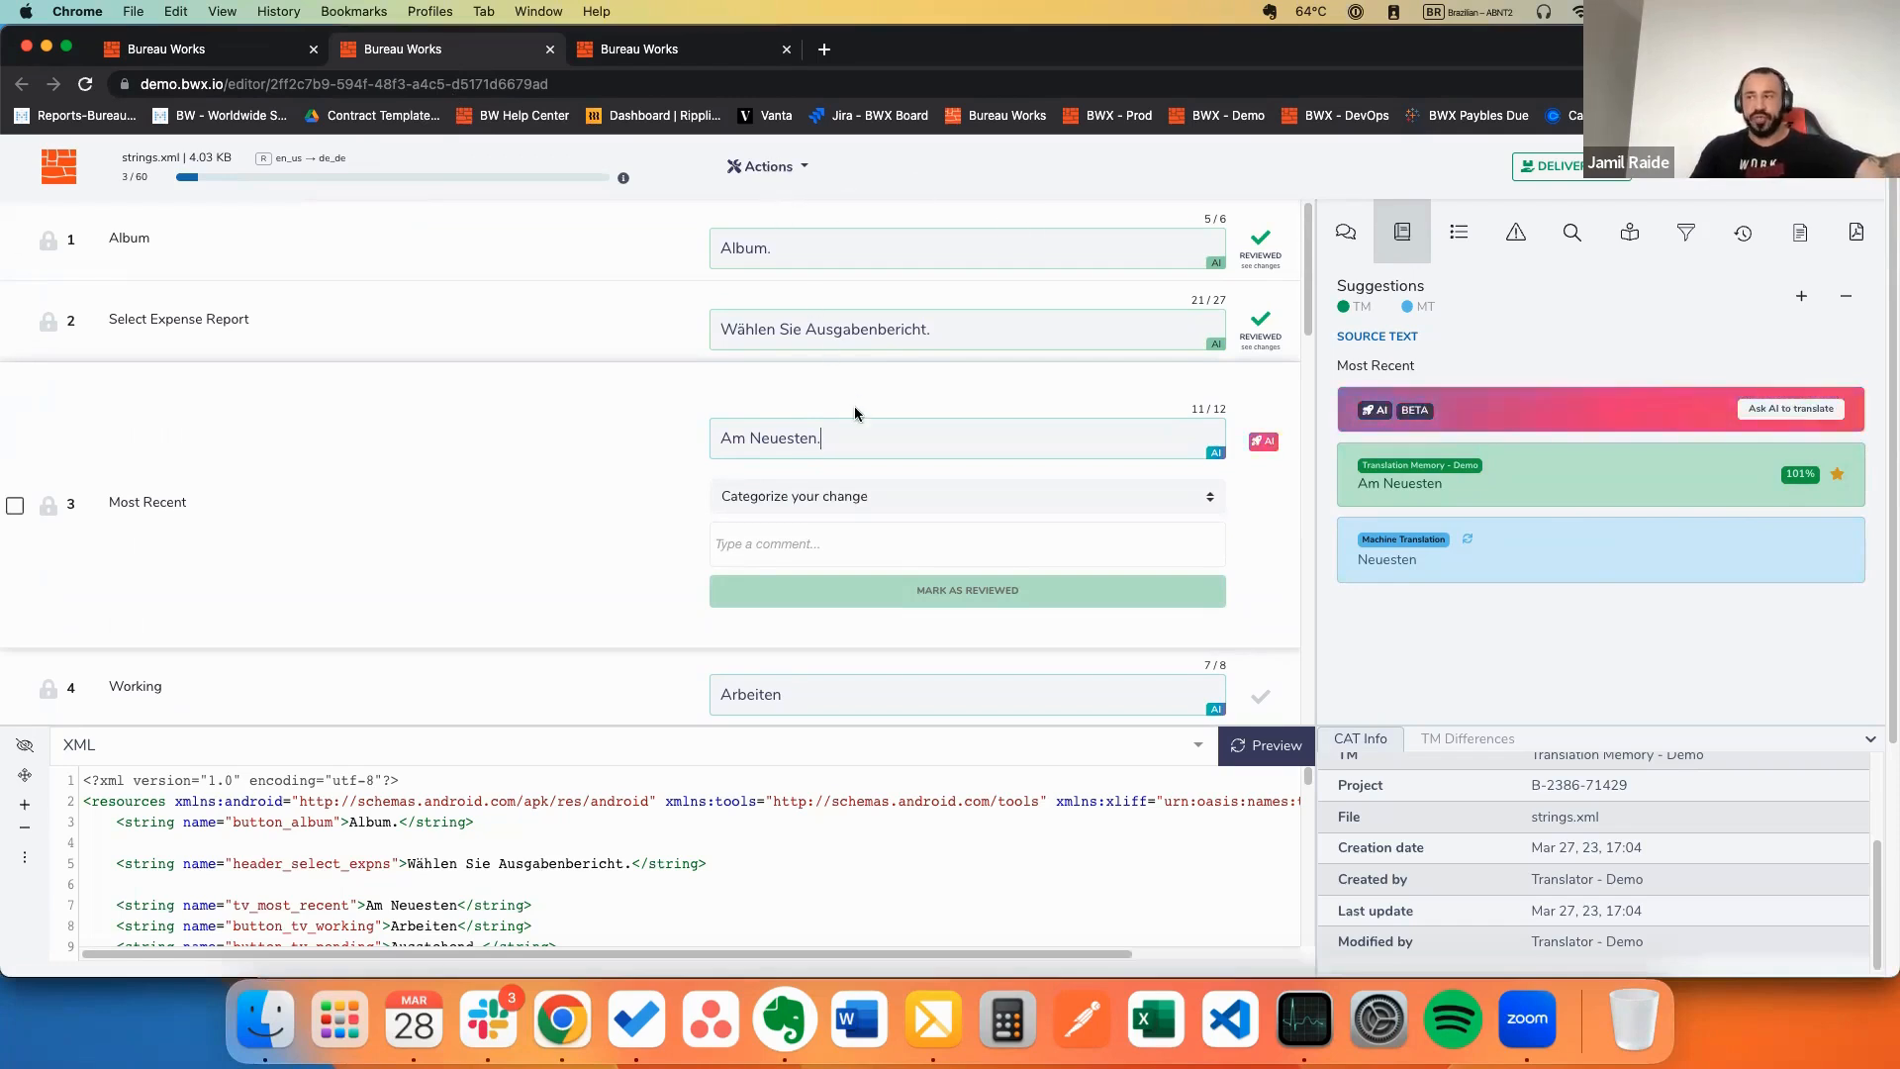
Step: Categorize the Most Recent change as Fluency and delete 'Neuesten' from the translation
left_click(845, 496)
left_click(770, 586)
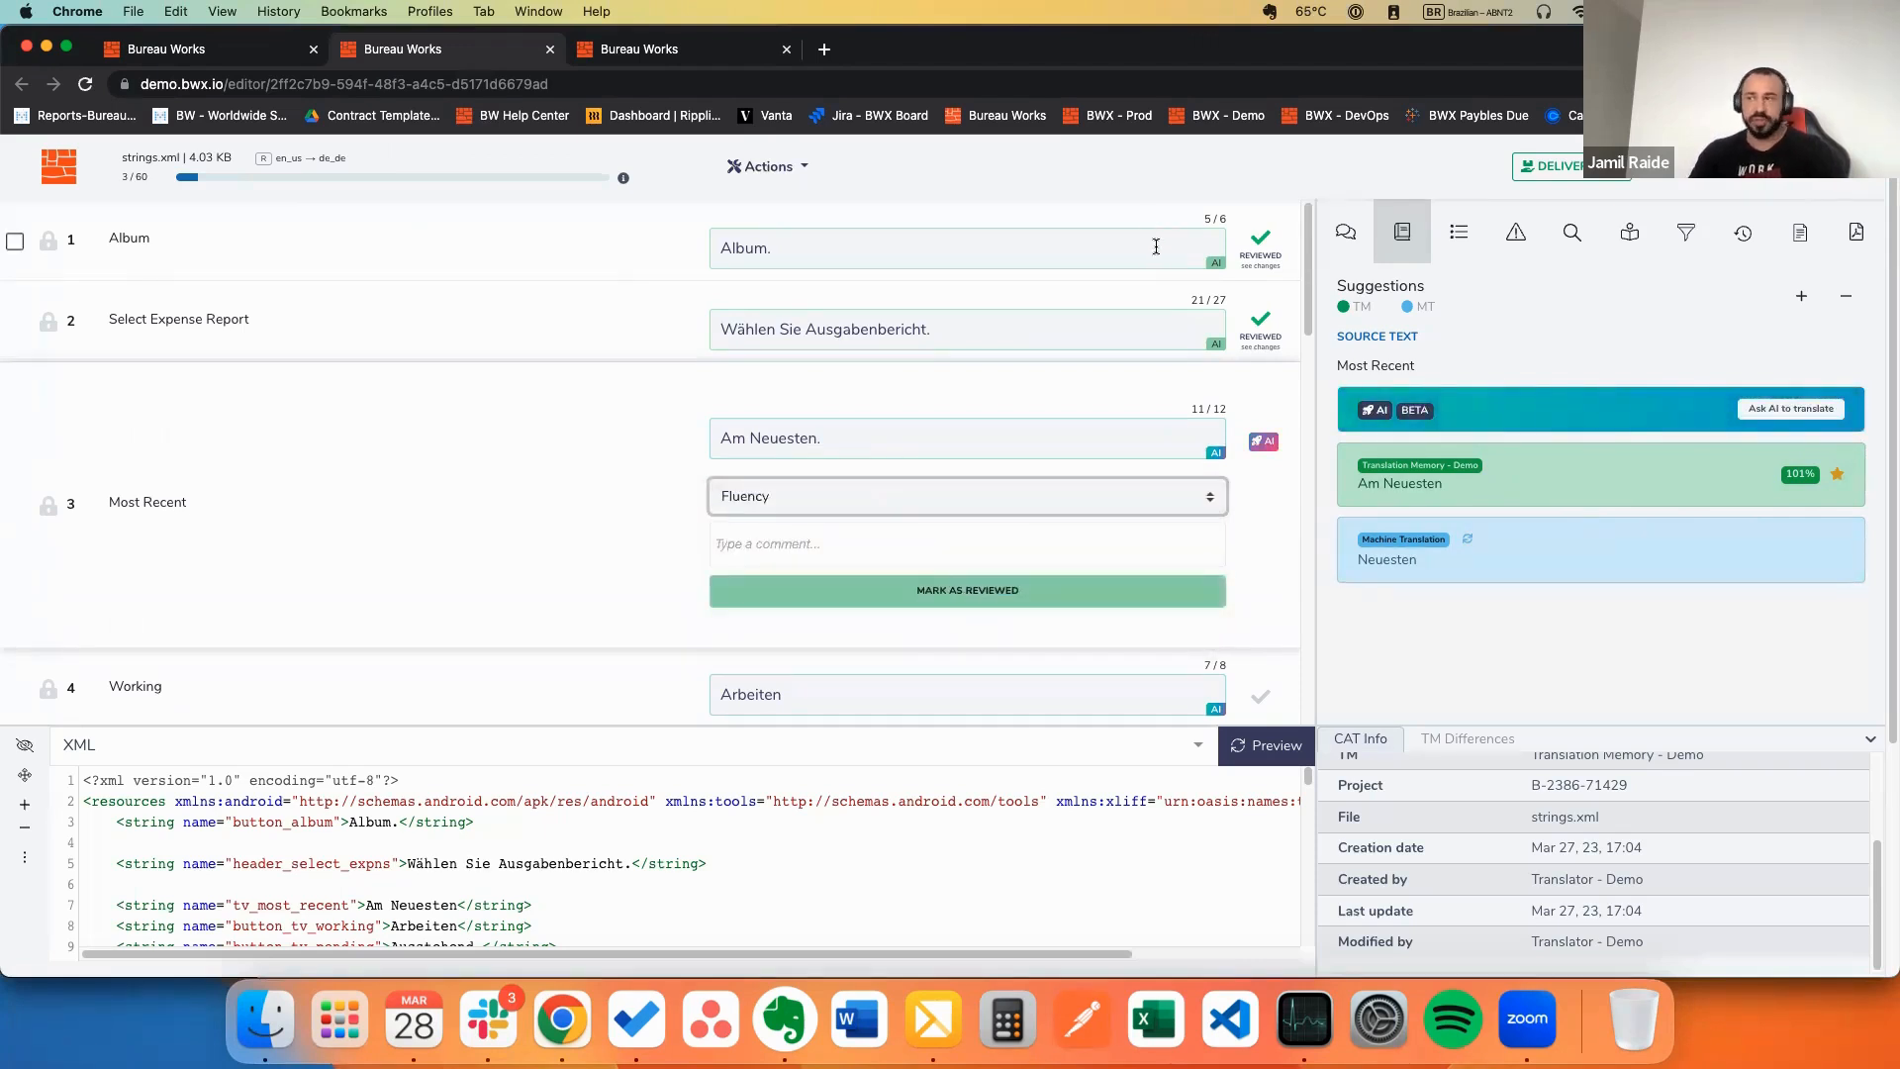
left_click(851, 446)
double_click(762, 431)
key("BackSpace")
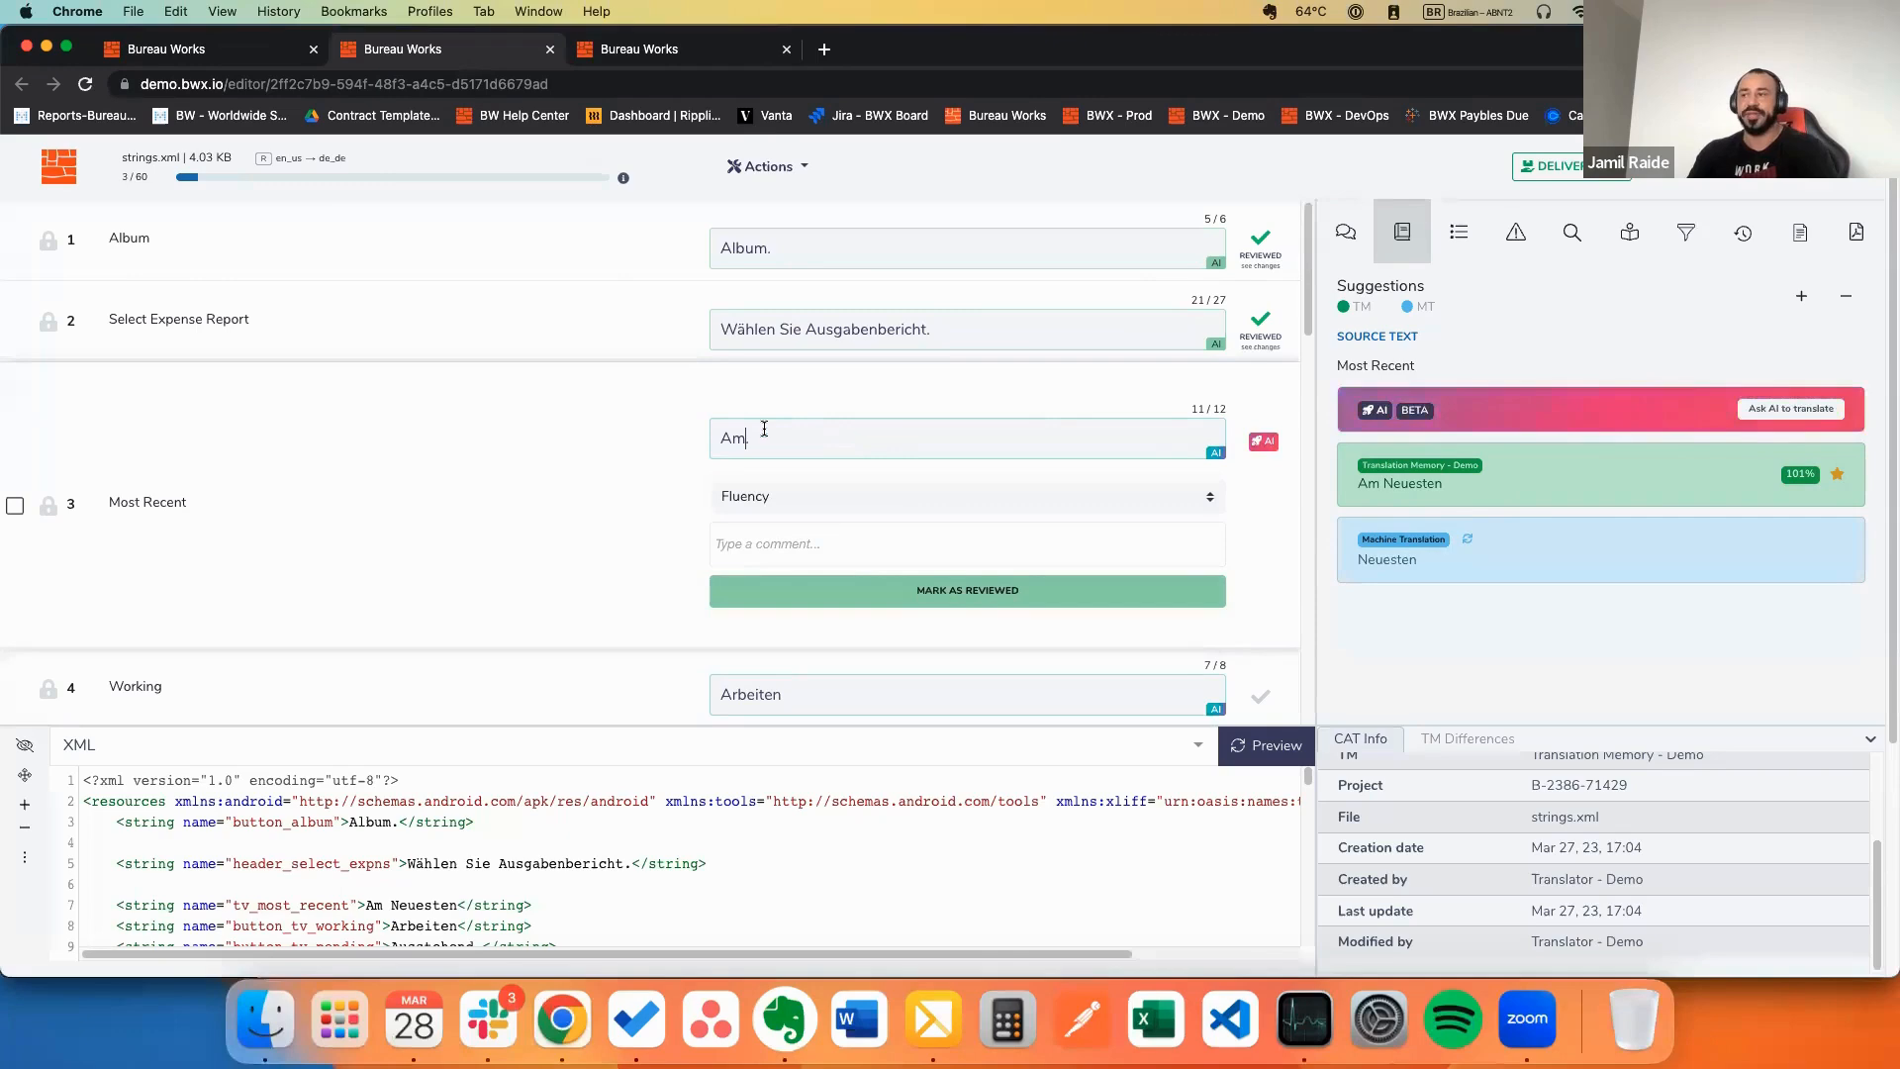
Step: Apply the AI Review's suggested 'Am neuesten.' to segment 3 and mark it reviewed
left_click(1264, 441)
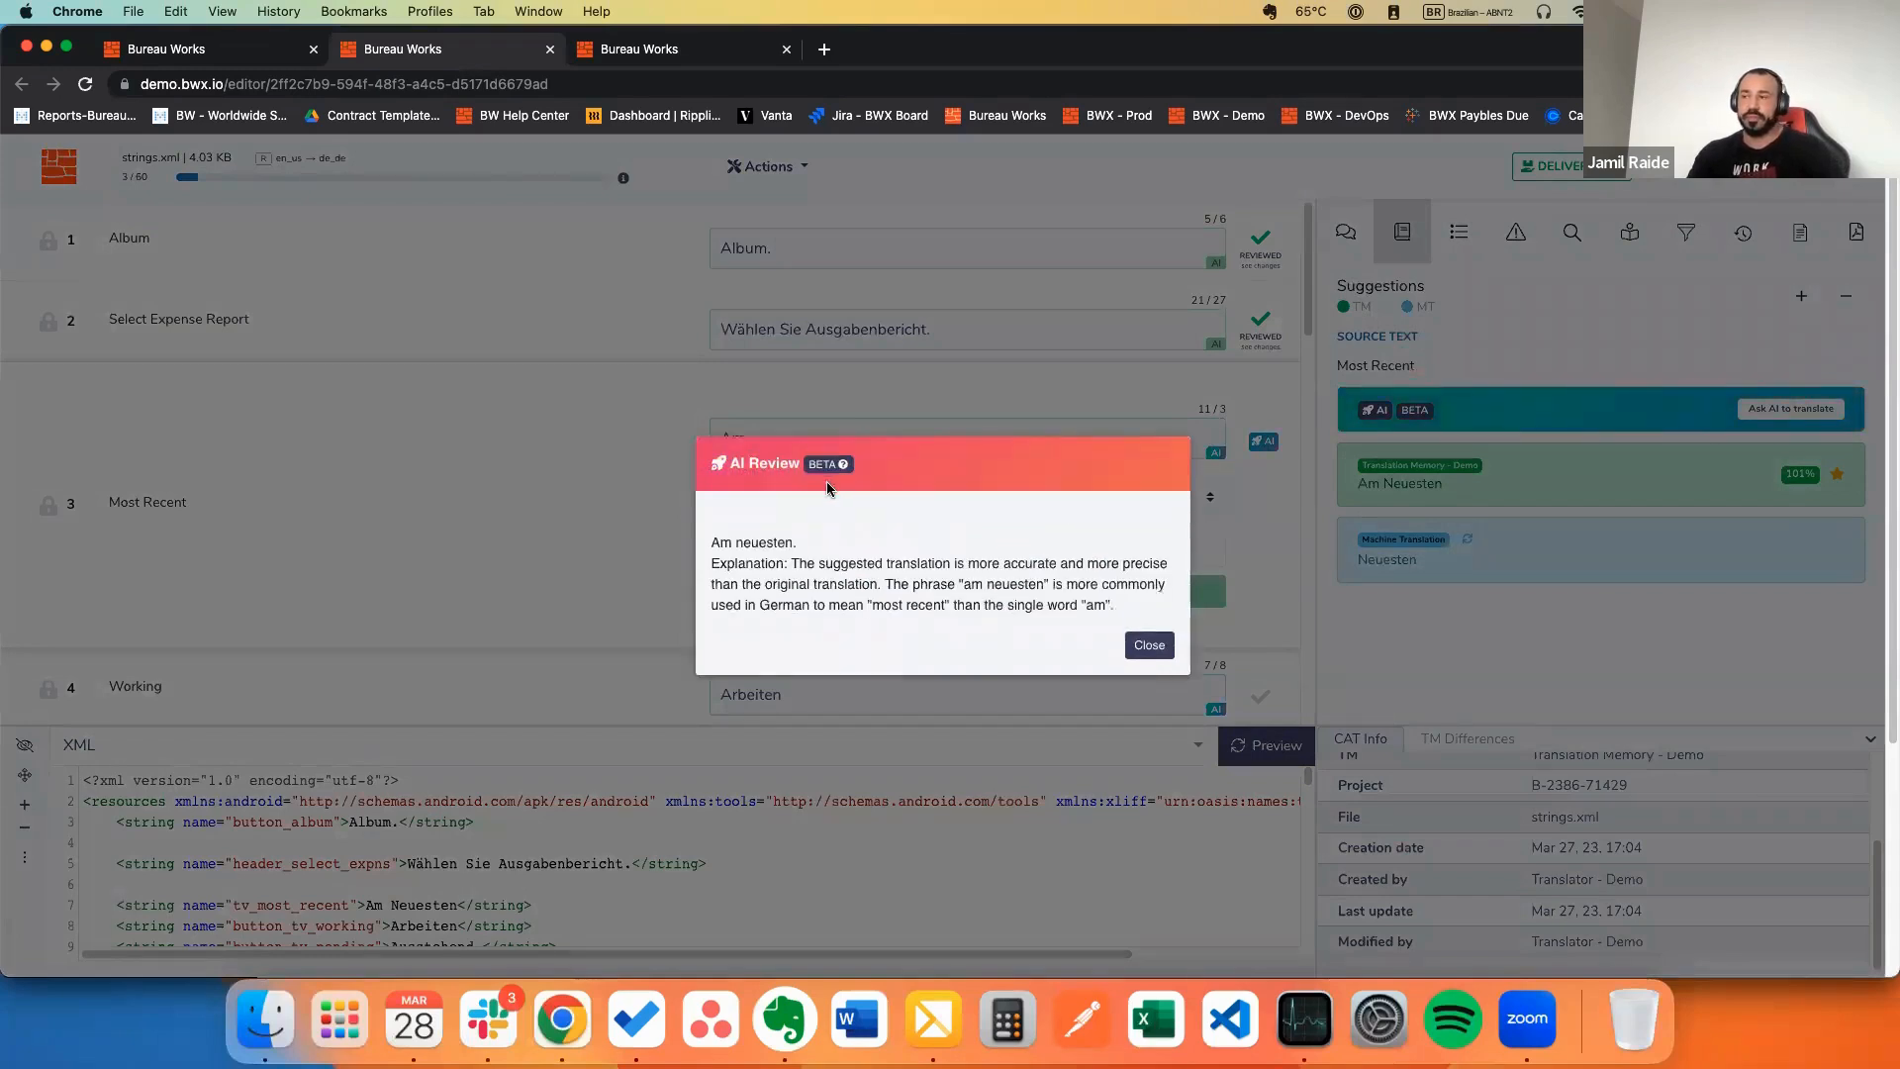
triple_click(775, 542)
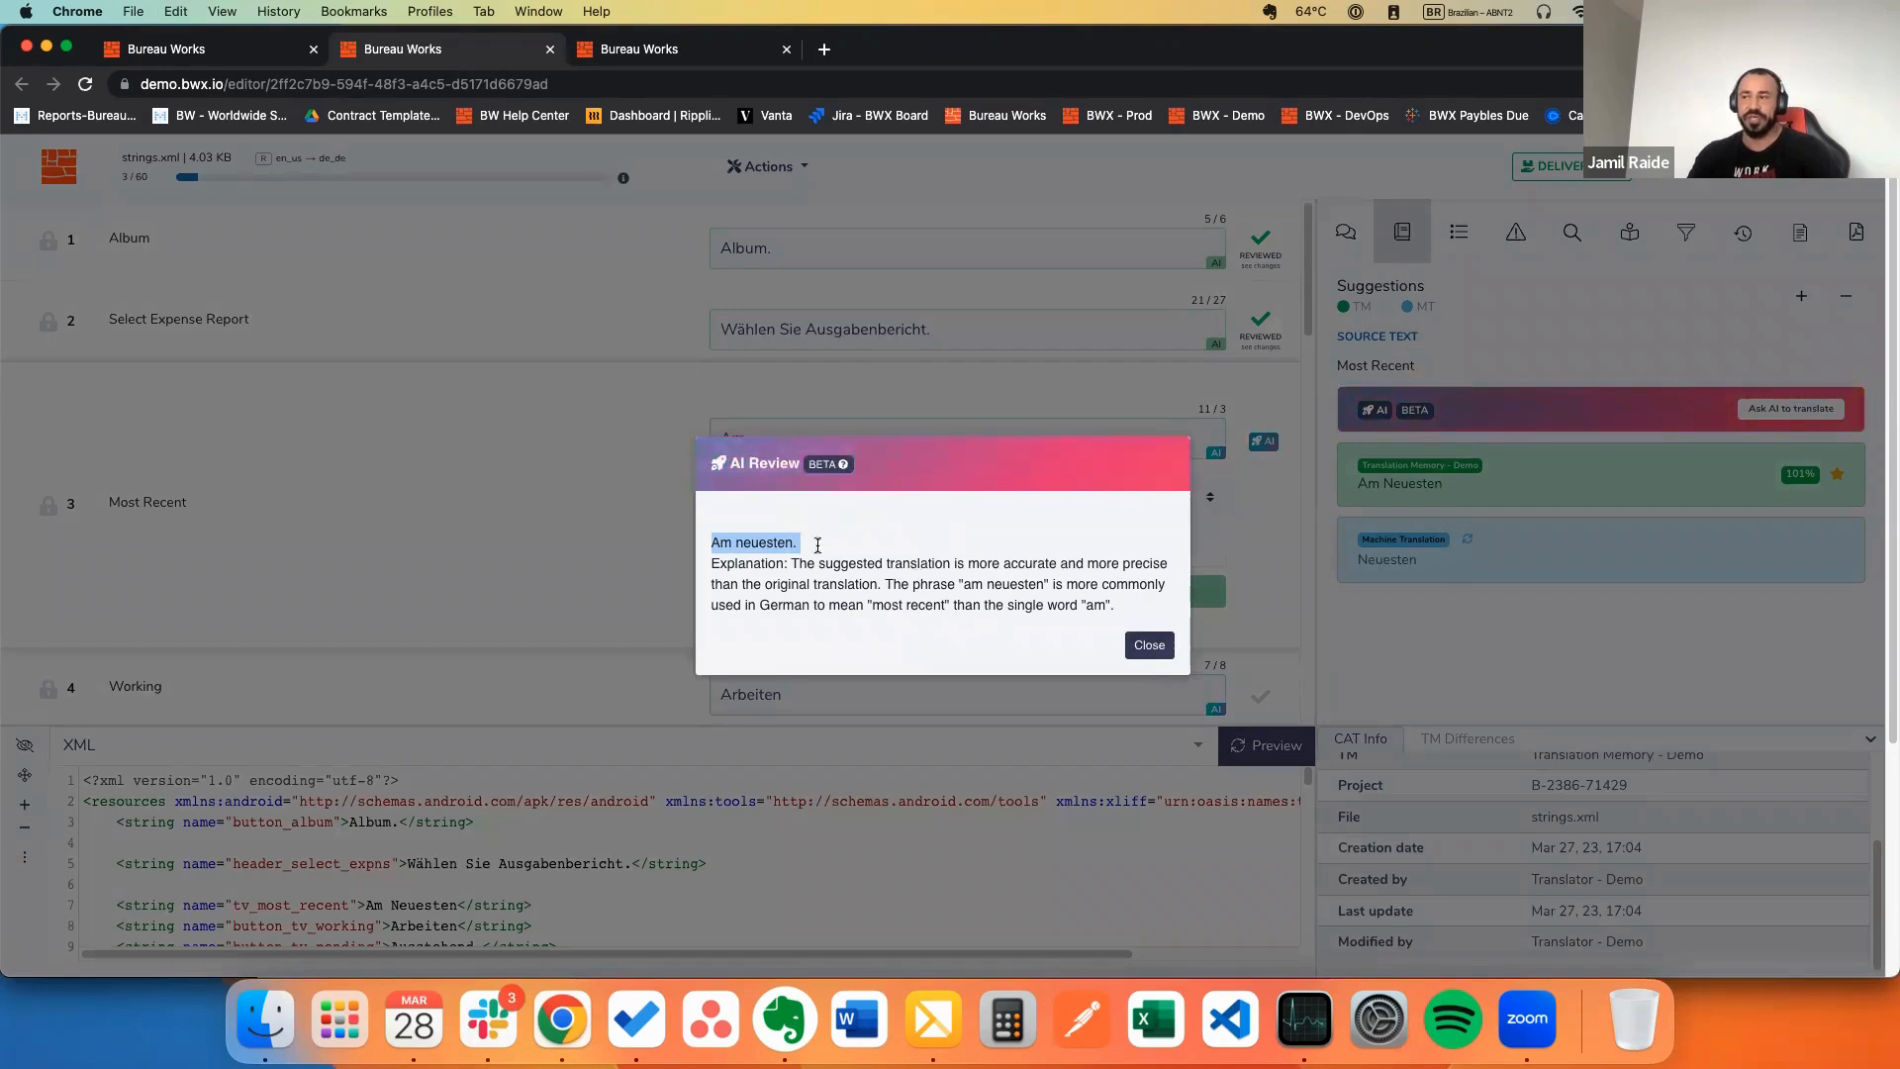
left_click(1229, 663)
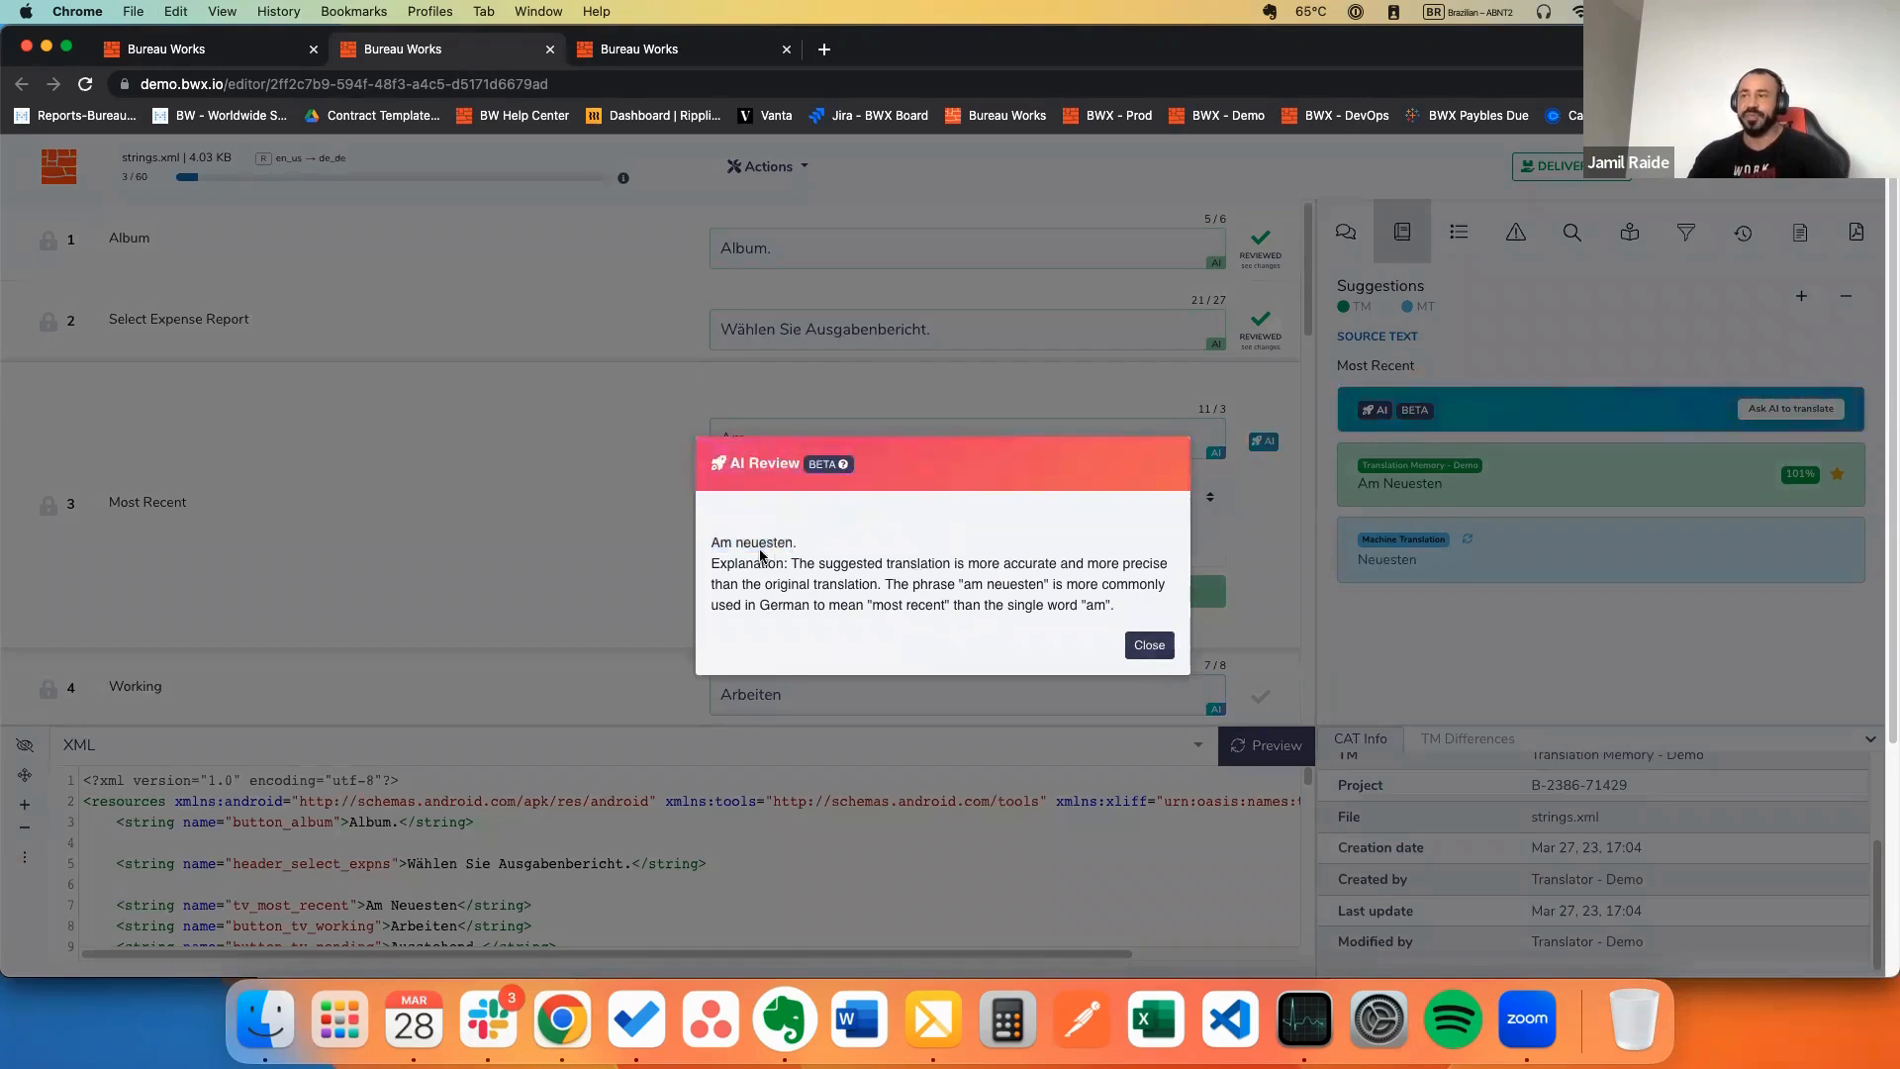
left_click_drag(792, 561, 1119, 609)
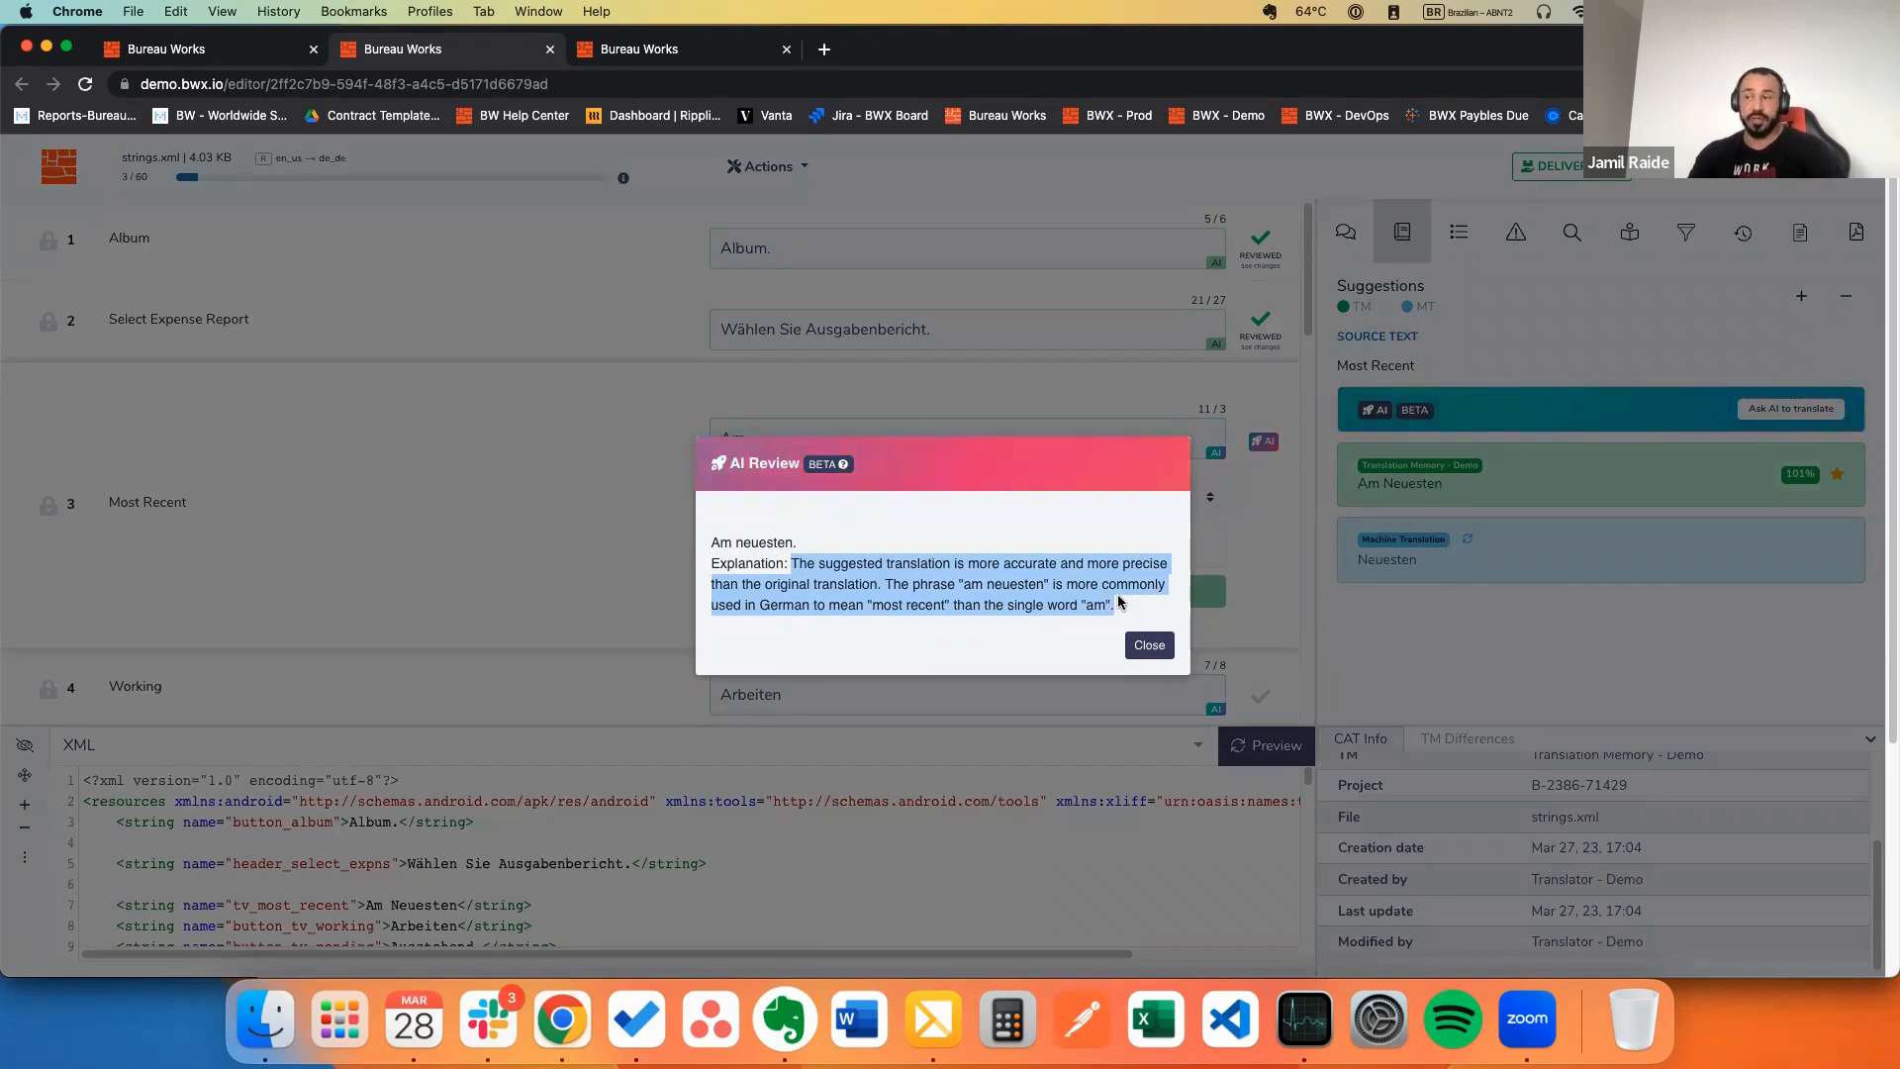
left_click(1152, 645)
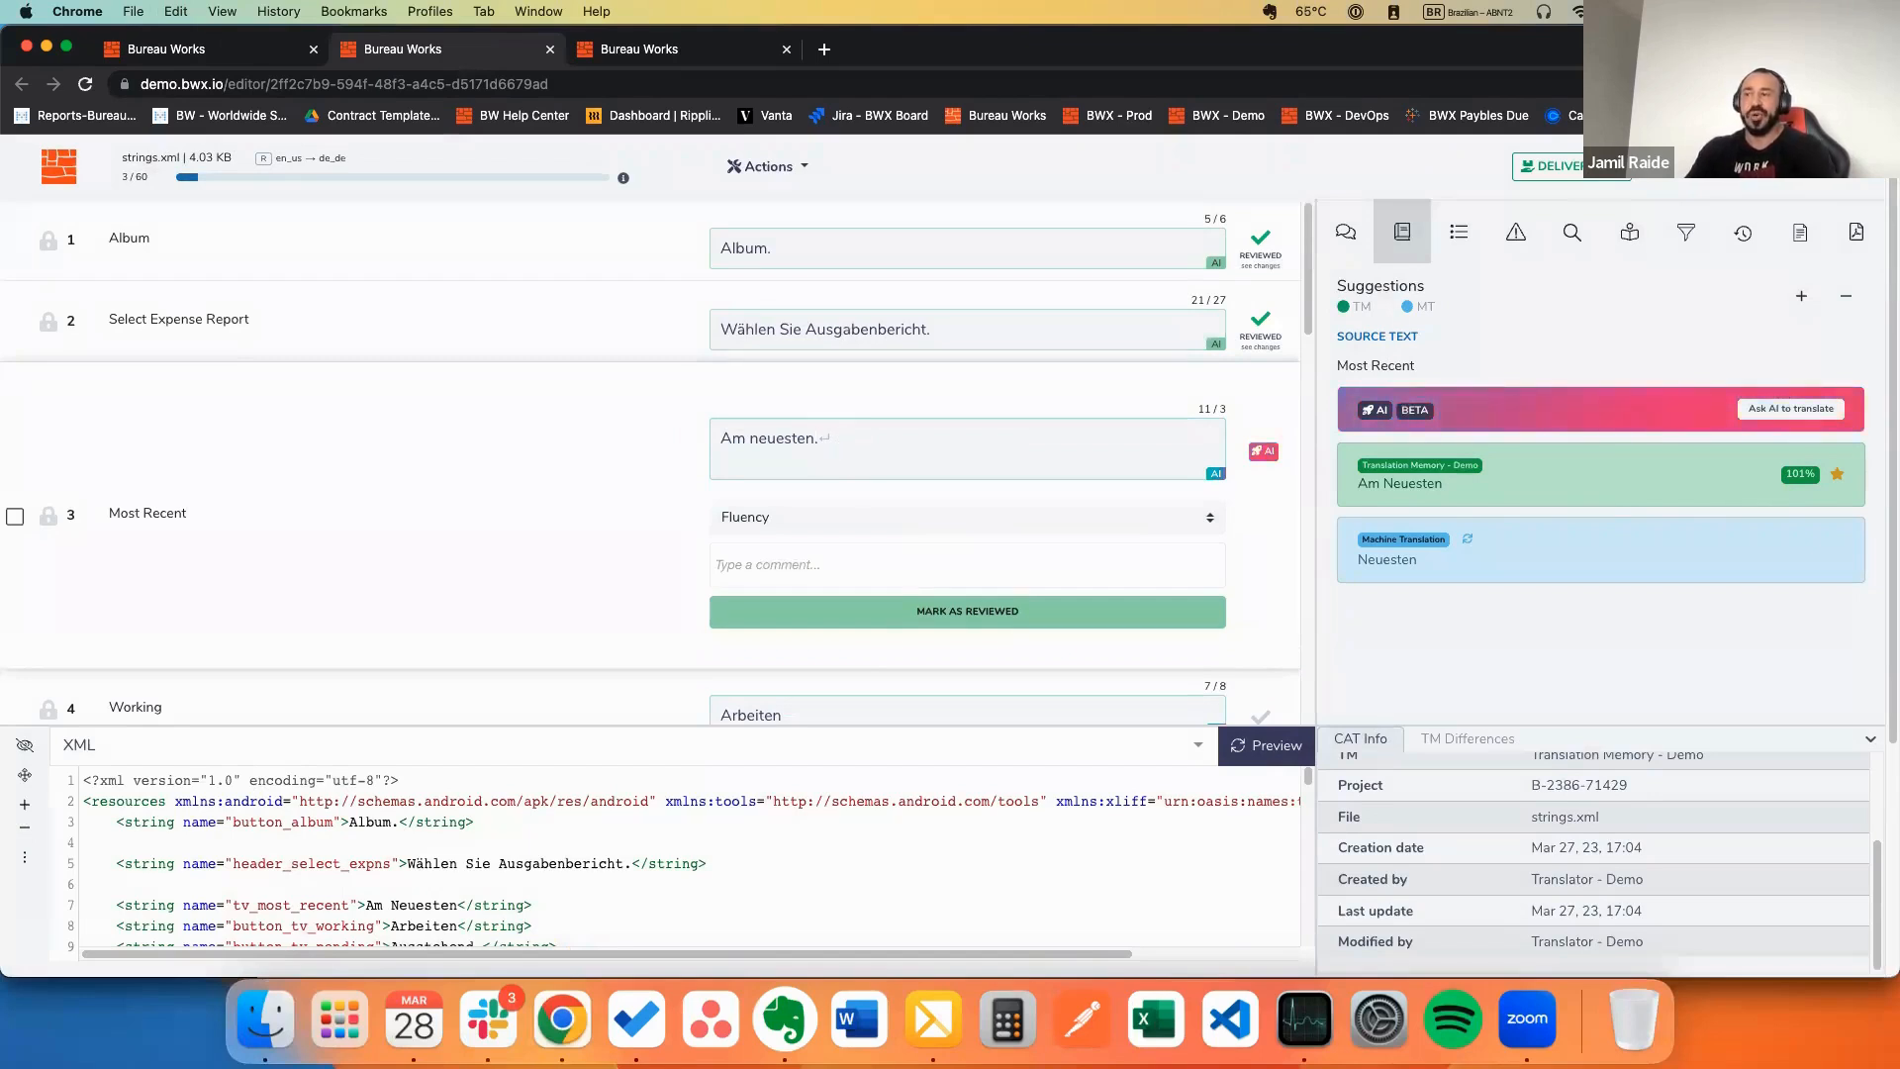
key("Delete")
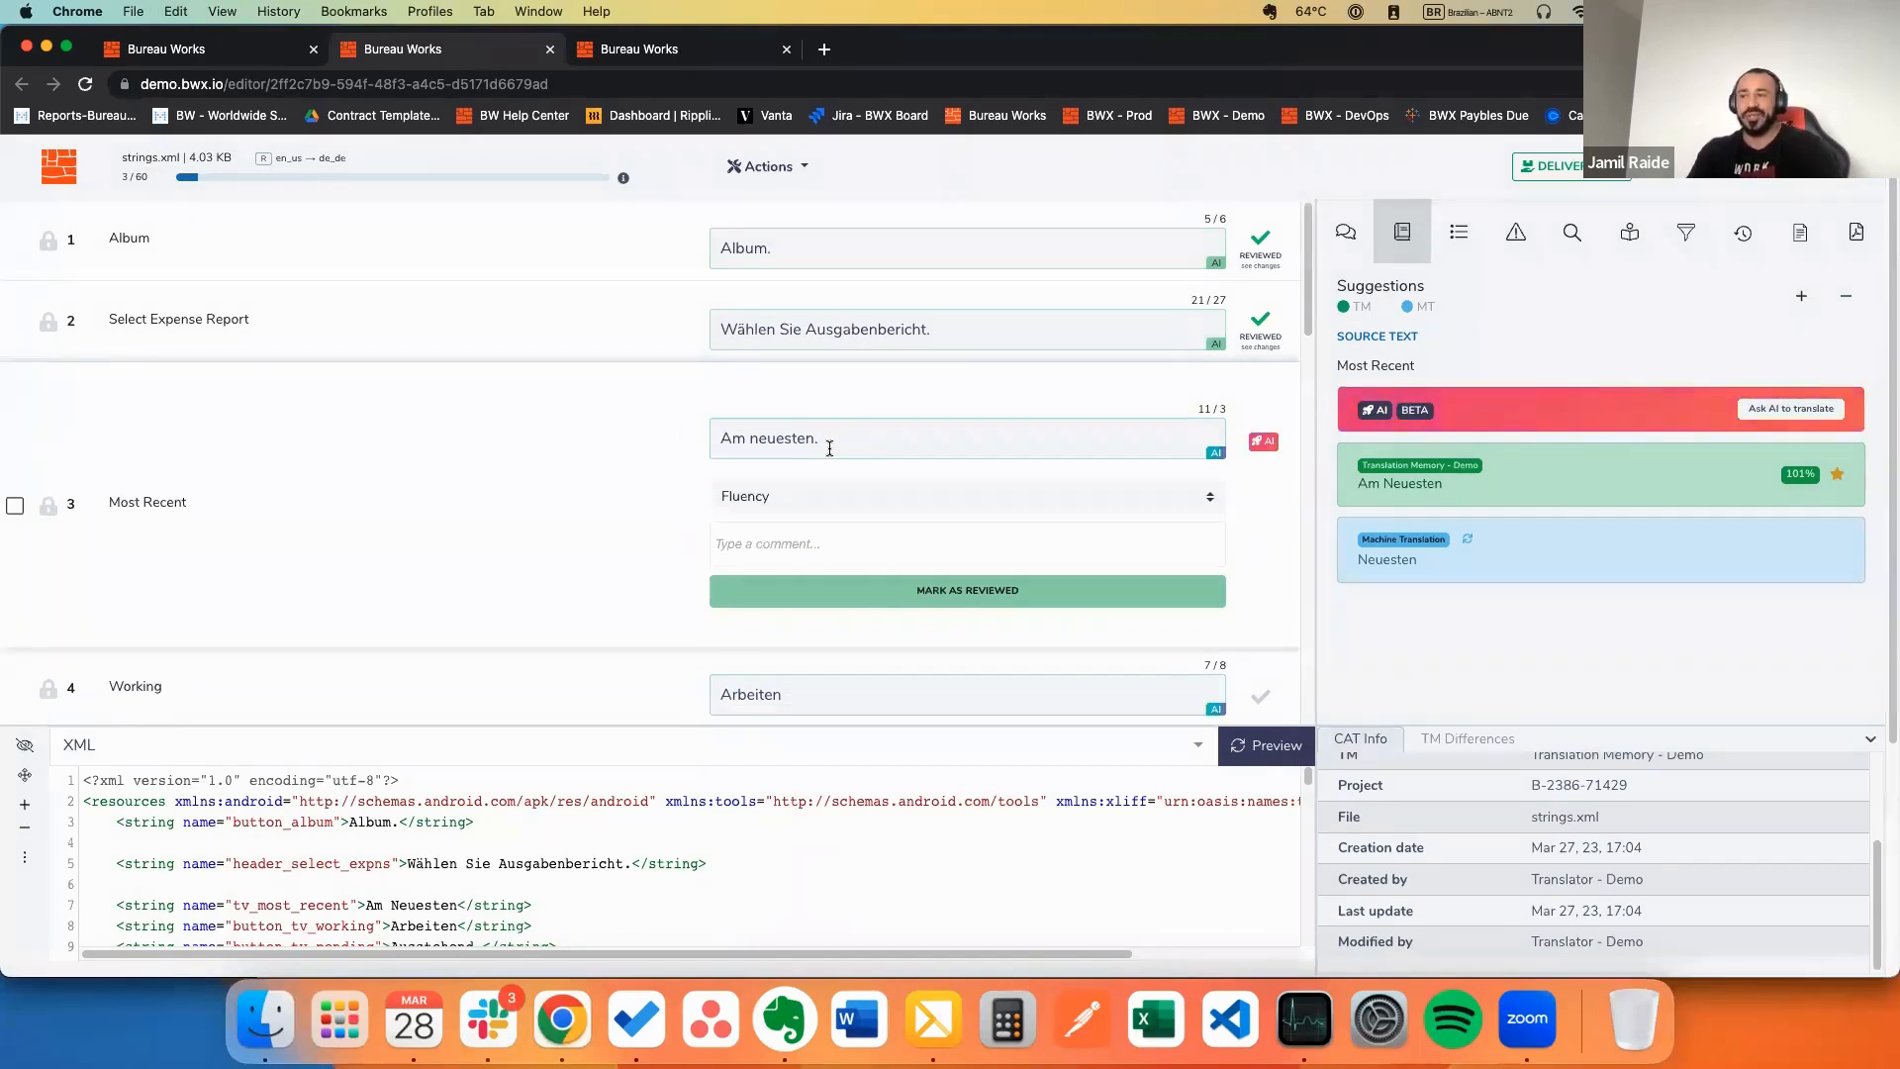
left_click(942, 600)
Step: Mark the Most Recent string reviewed and start editing Working's Arbeiten translation
left_click(944, 599)
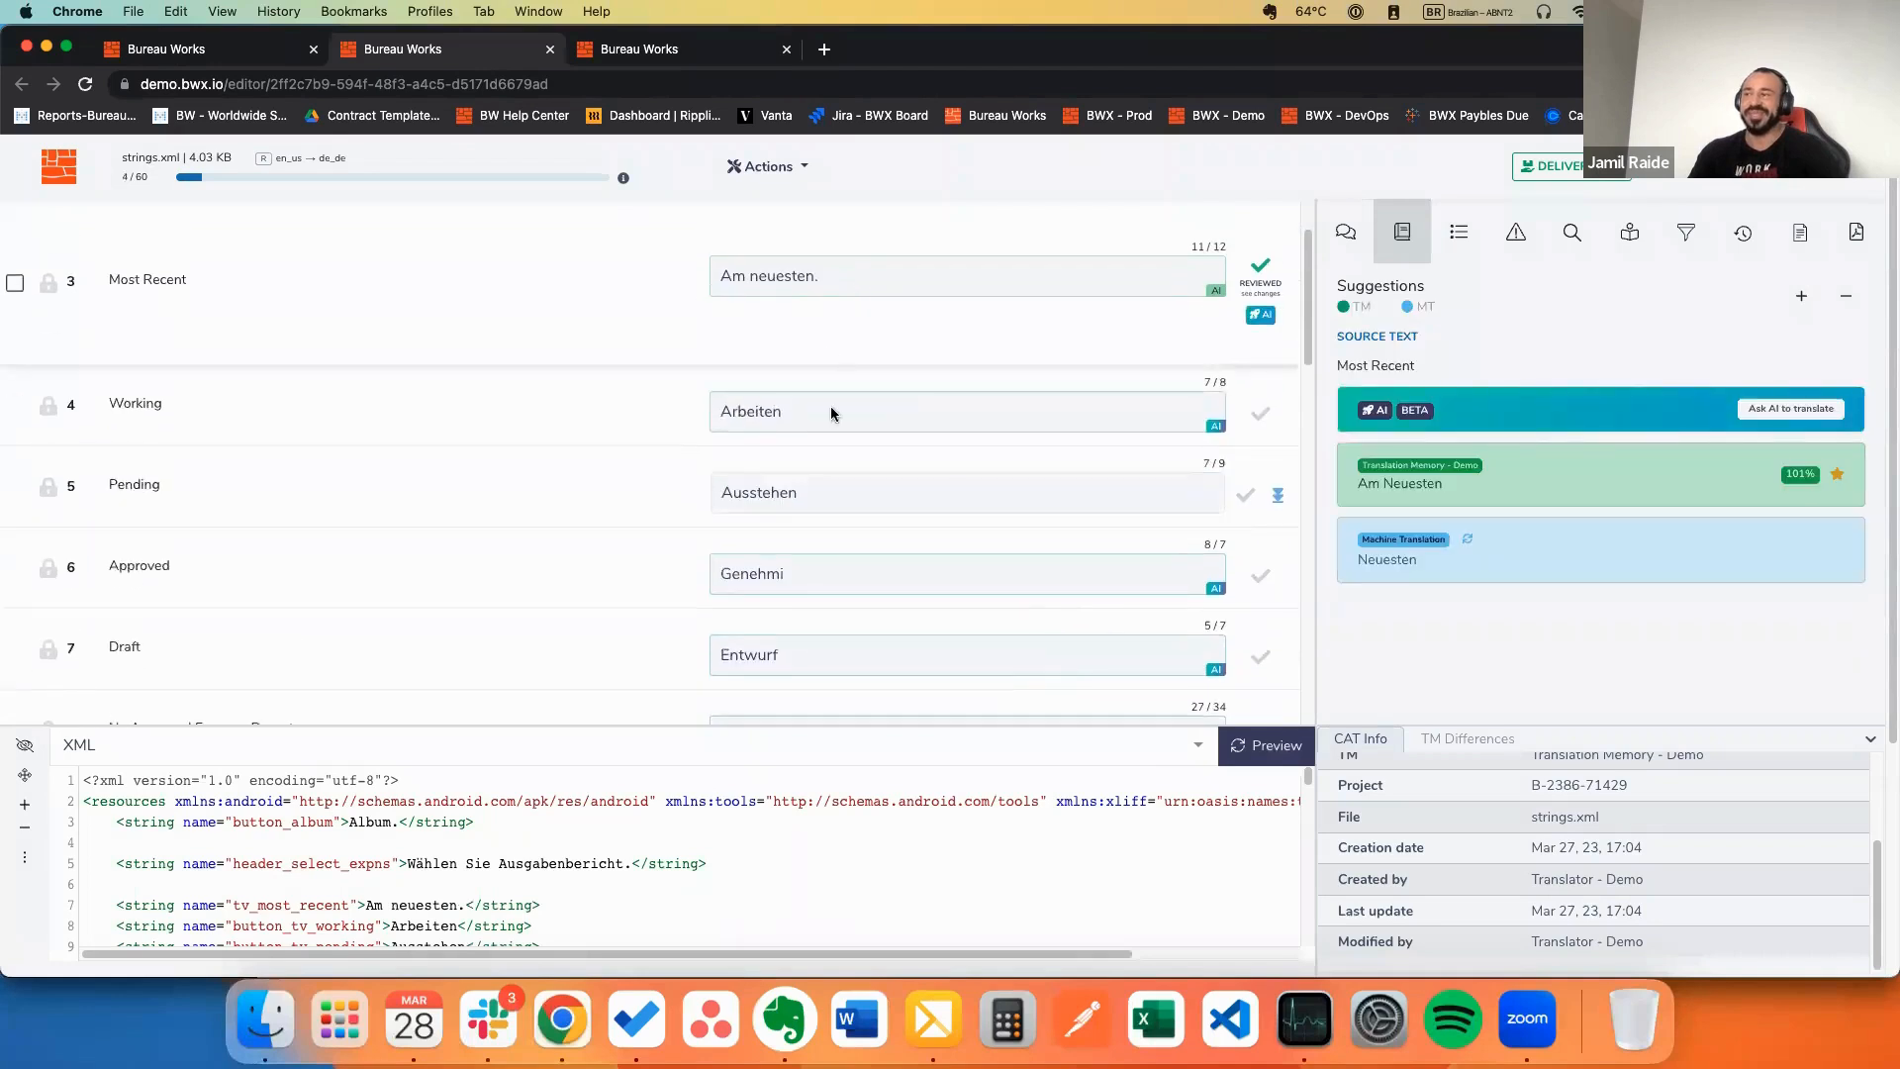
left_click_drag(814, 412, 699, 409)
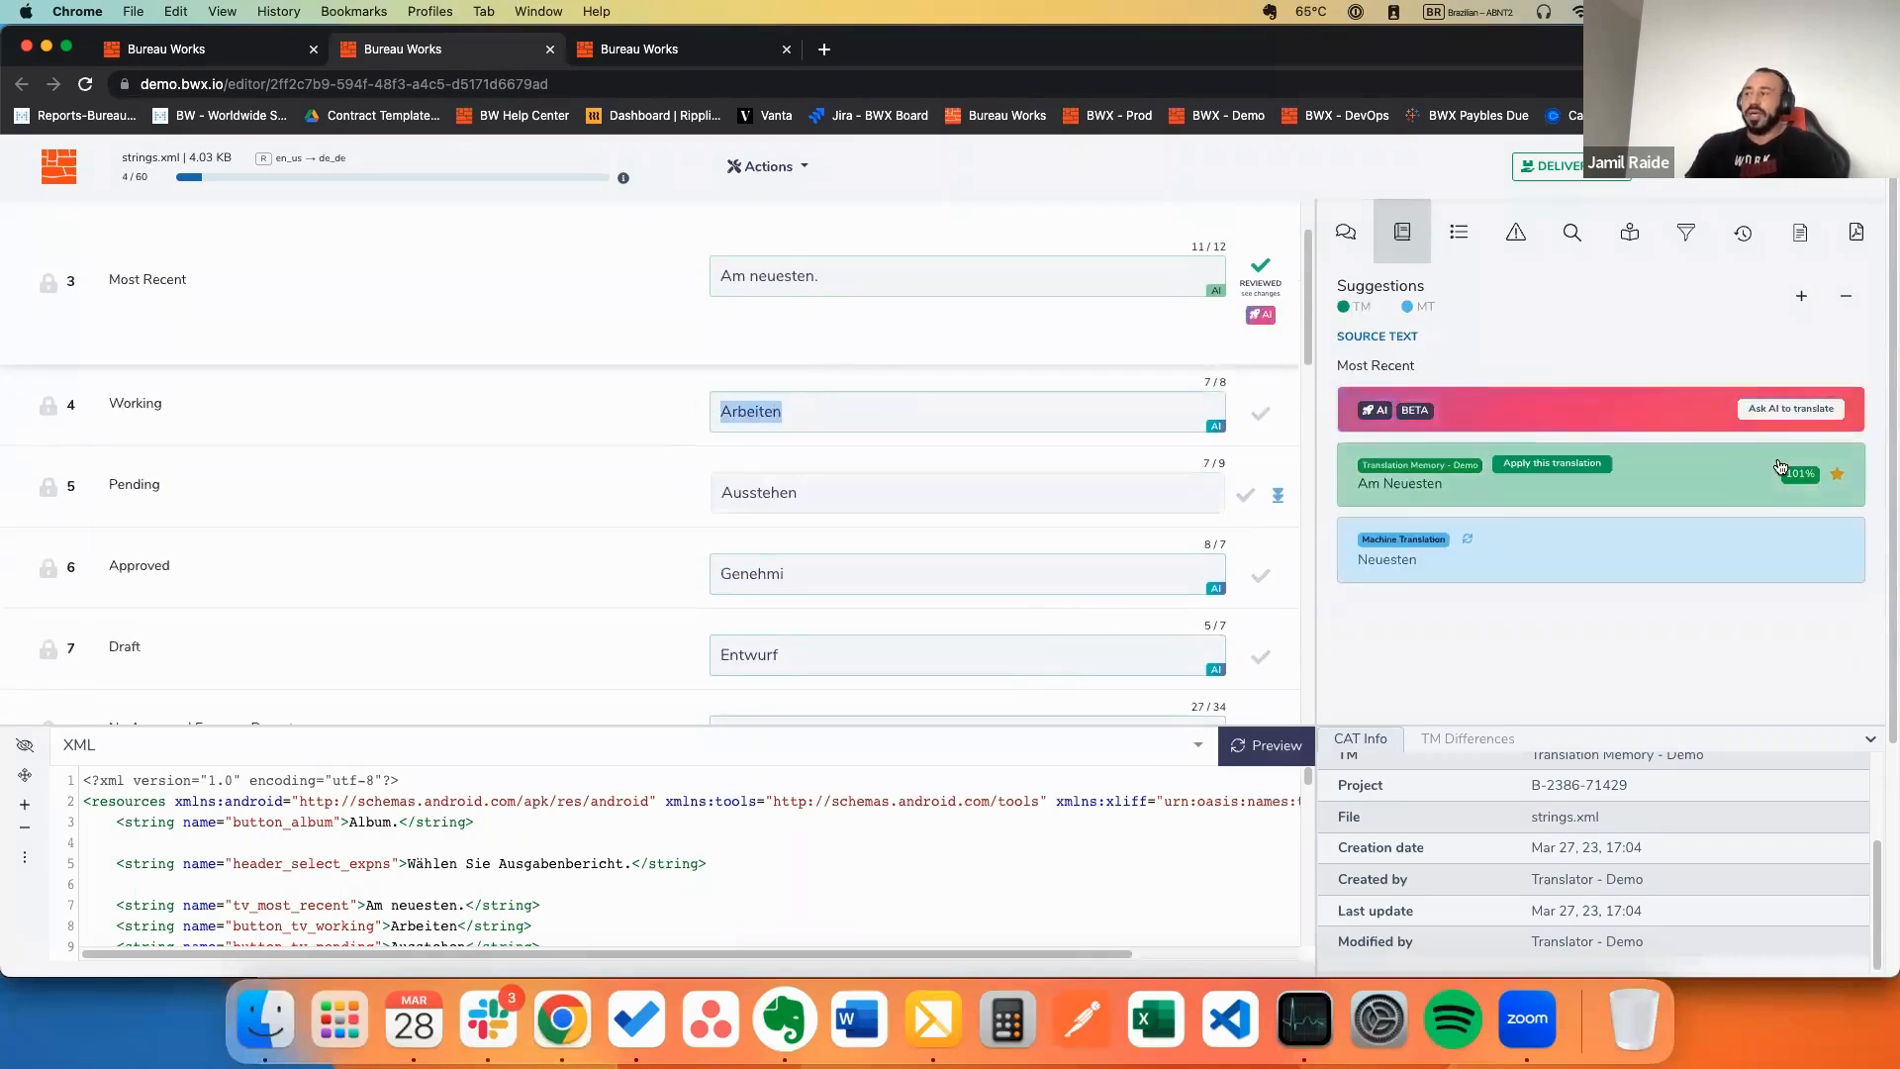
left_click(831, 407)
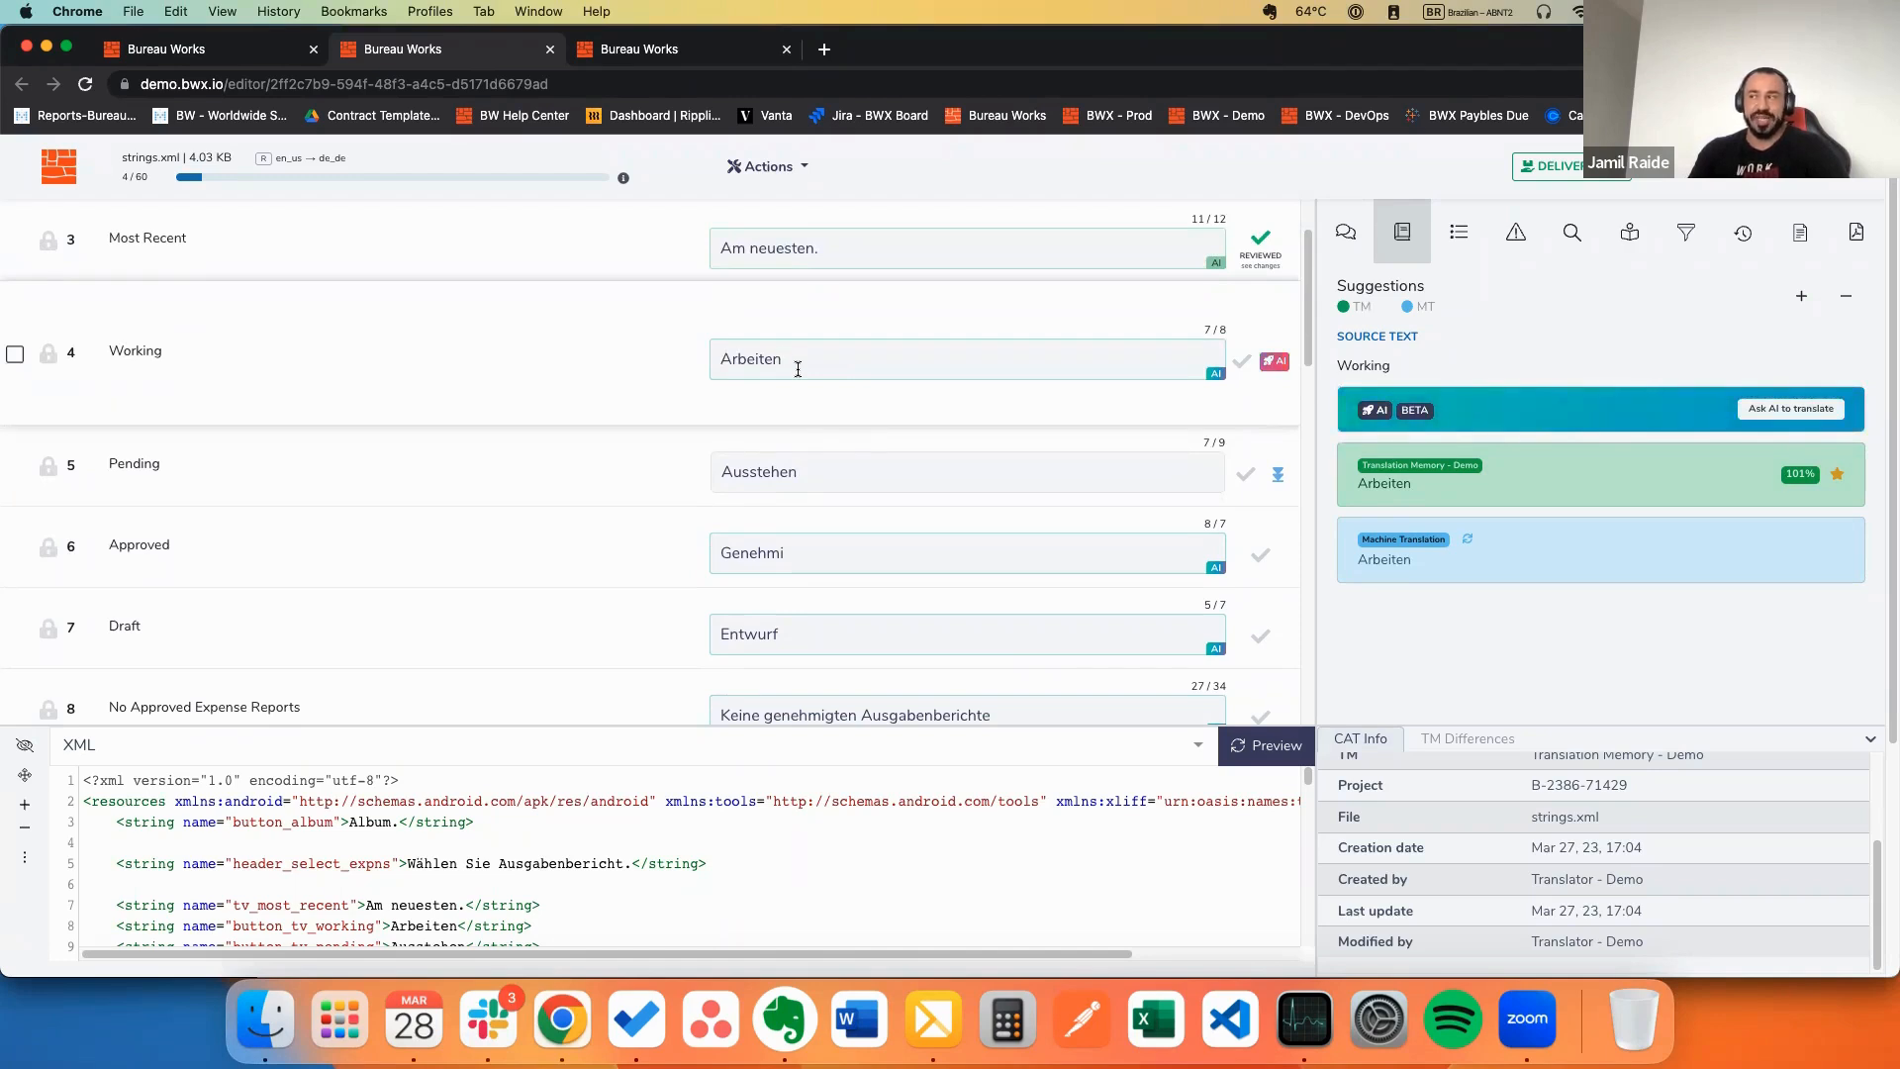
Step: Ask AI to translate Working and review the suggestions proposing Arbeiten
left_click(1782, 409)
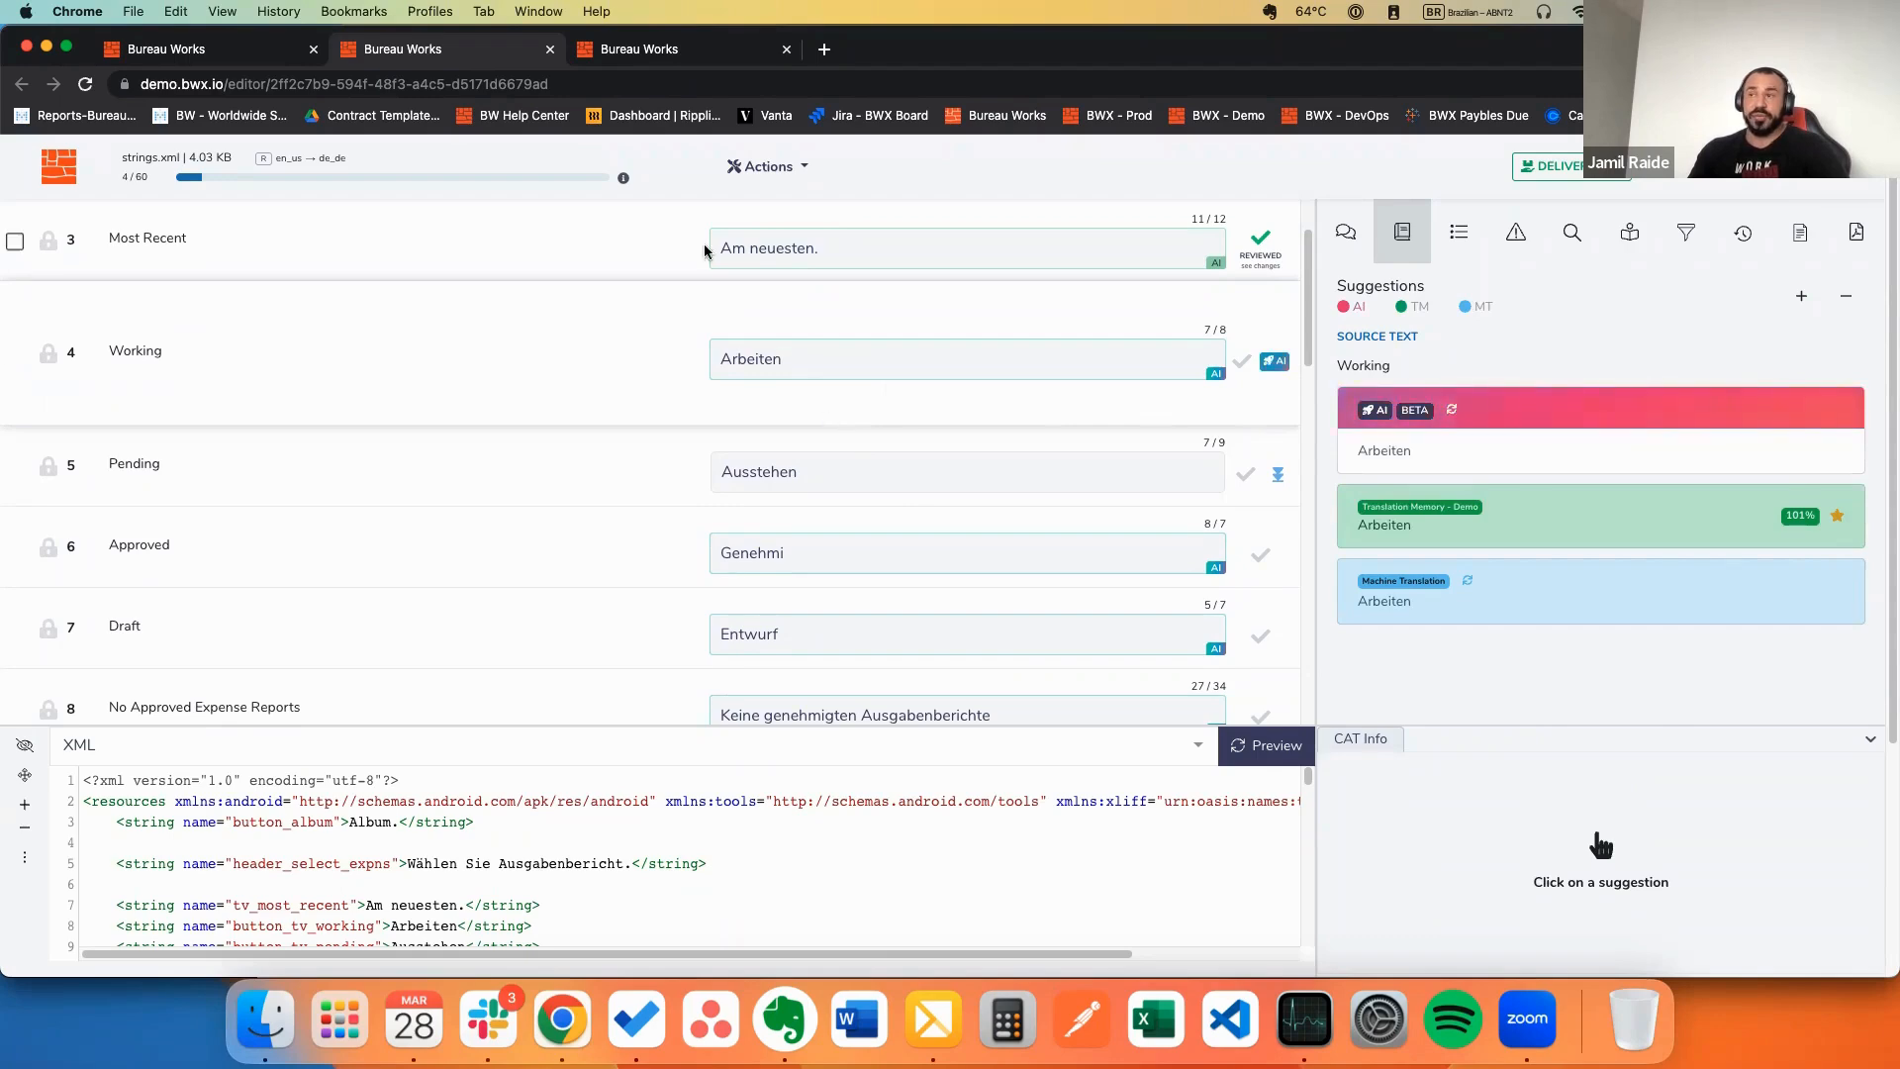
scroll(911, 361, "down", 1)
scroll(911, 361, "down", 3)
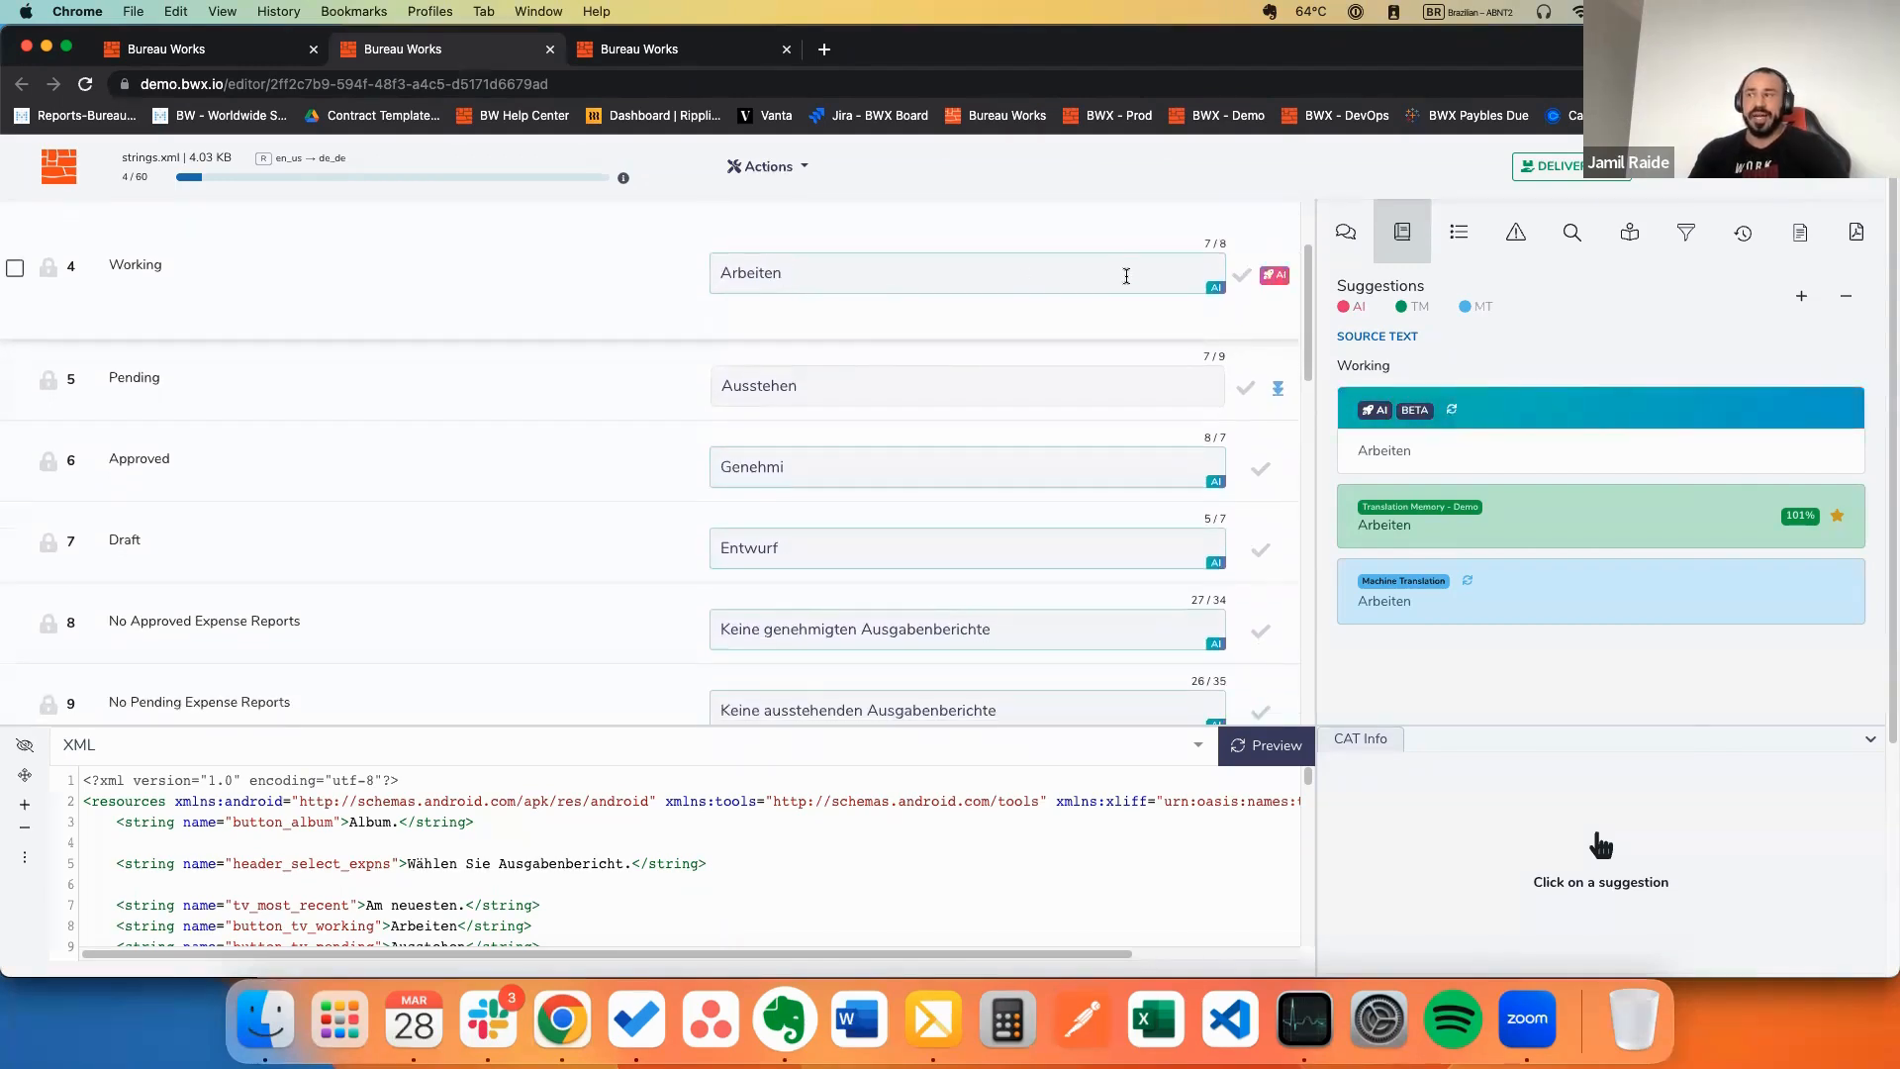
mouse_move(1650, 423)
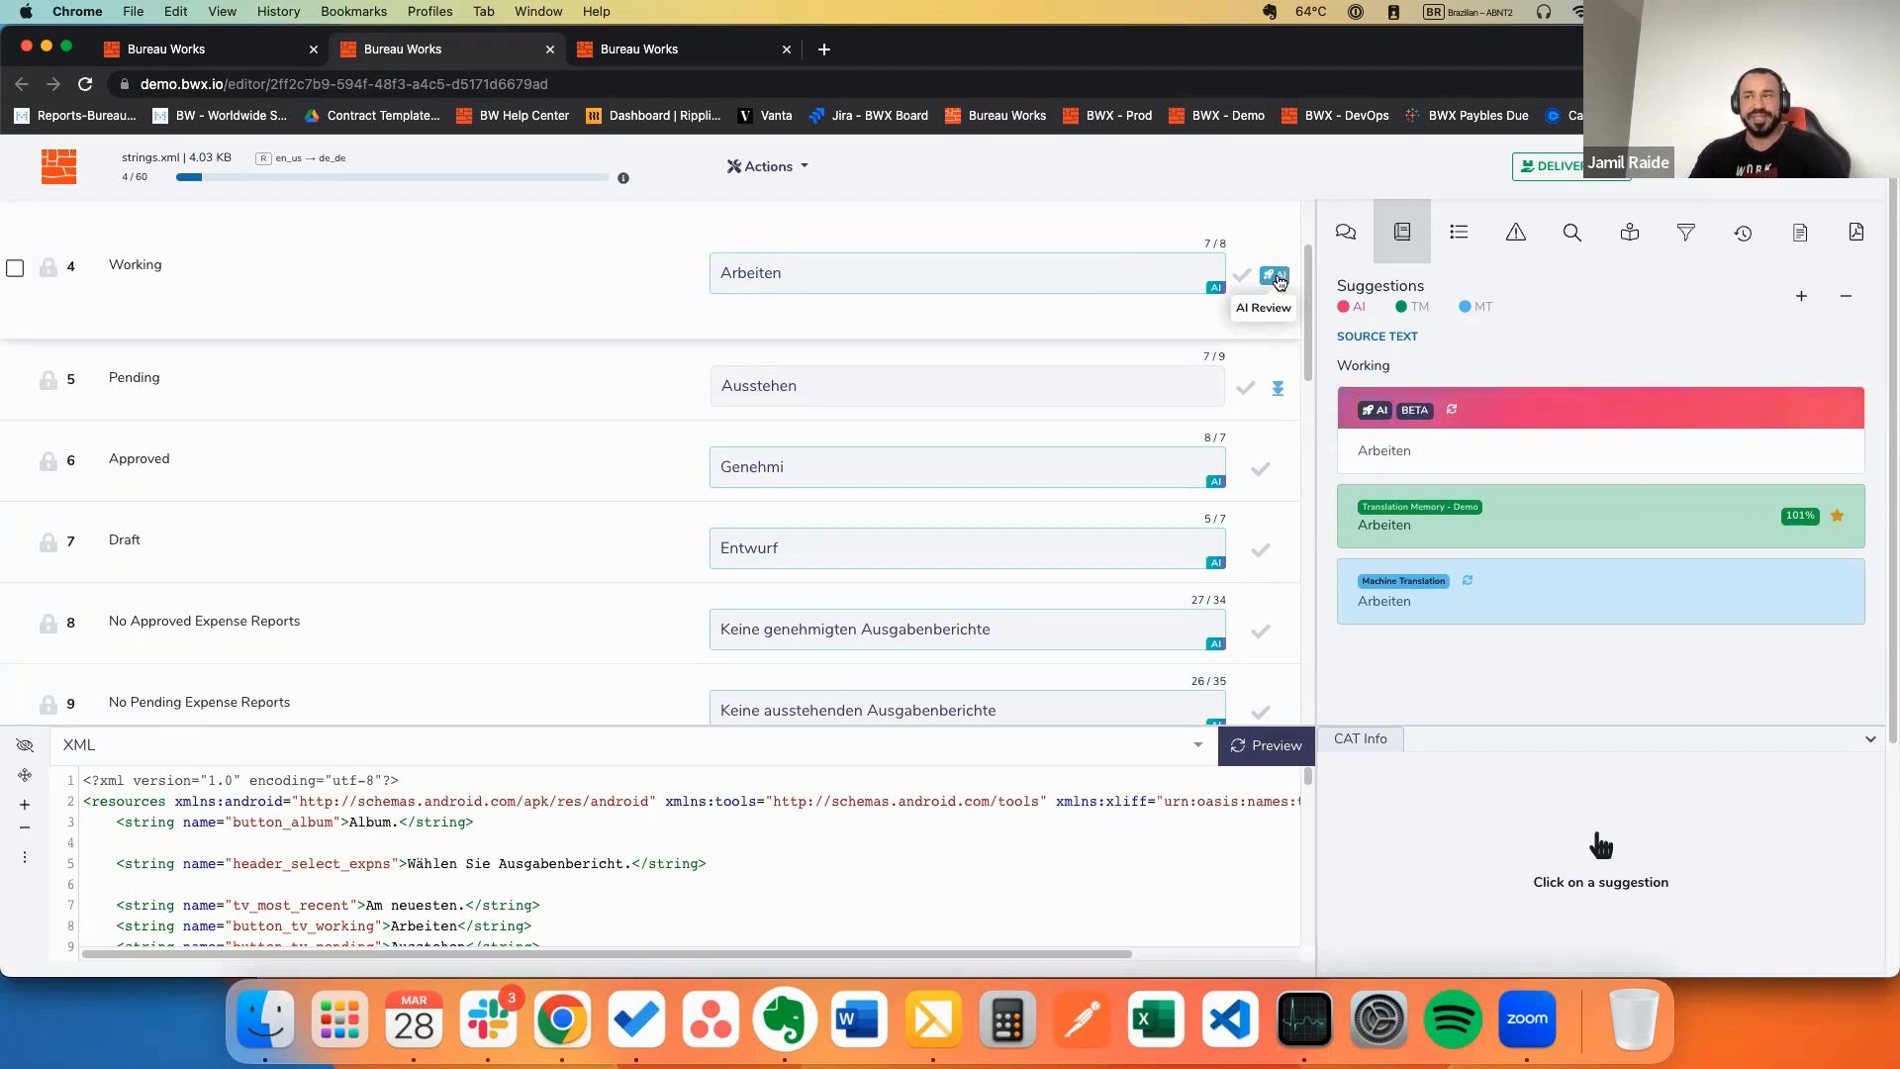
Step: Compare Working's Arbeiten translation with the agreeing AI, 101% memory and machine suggestions
double_click(128, 264)
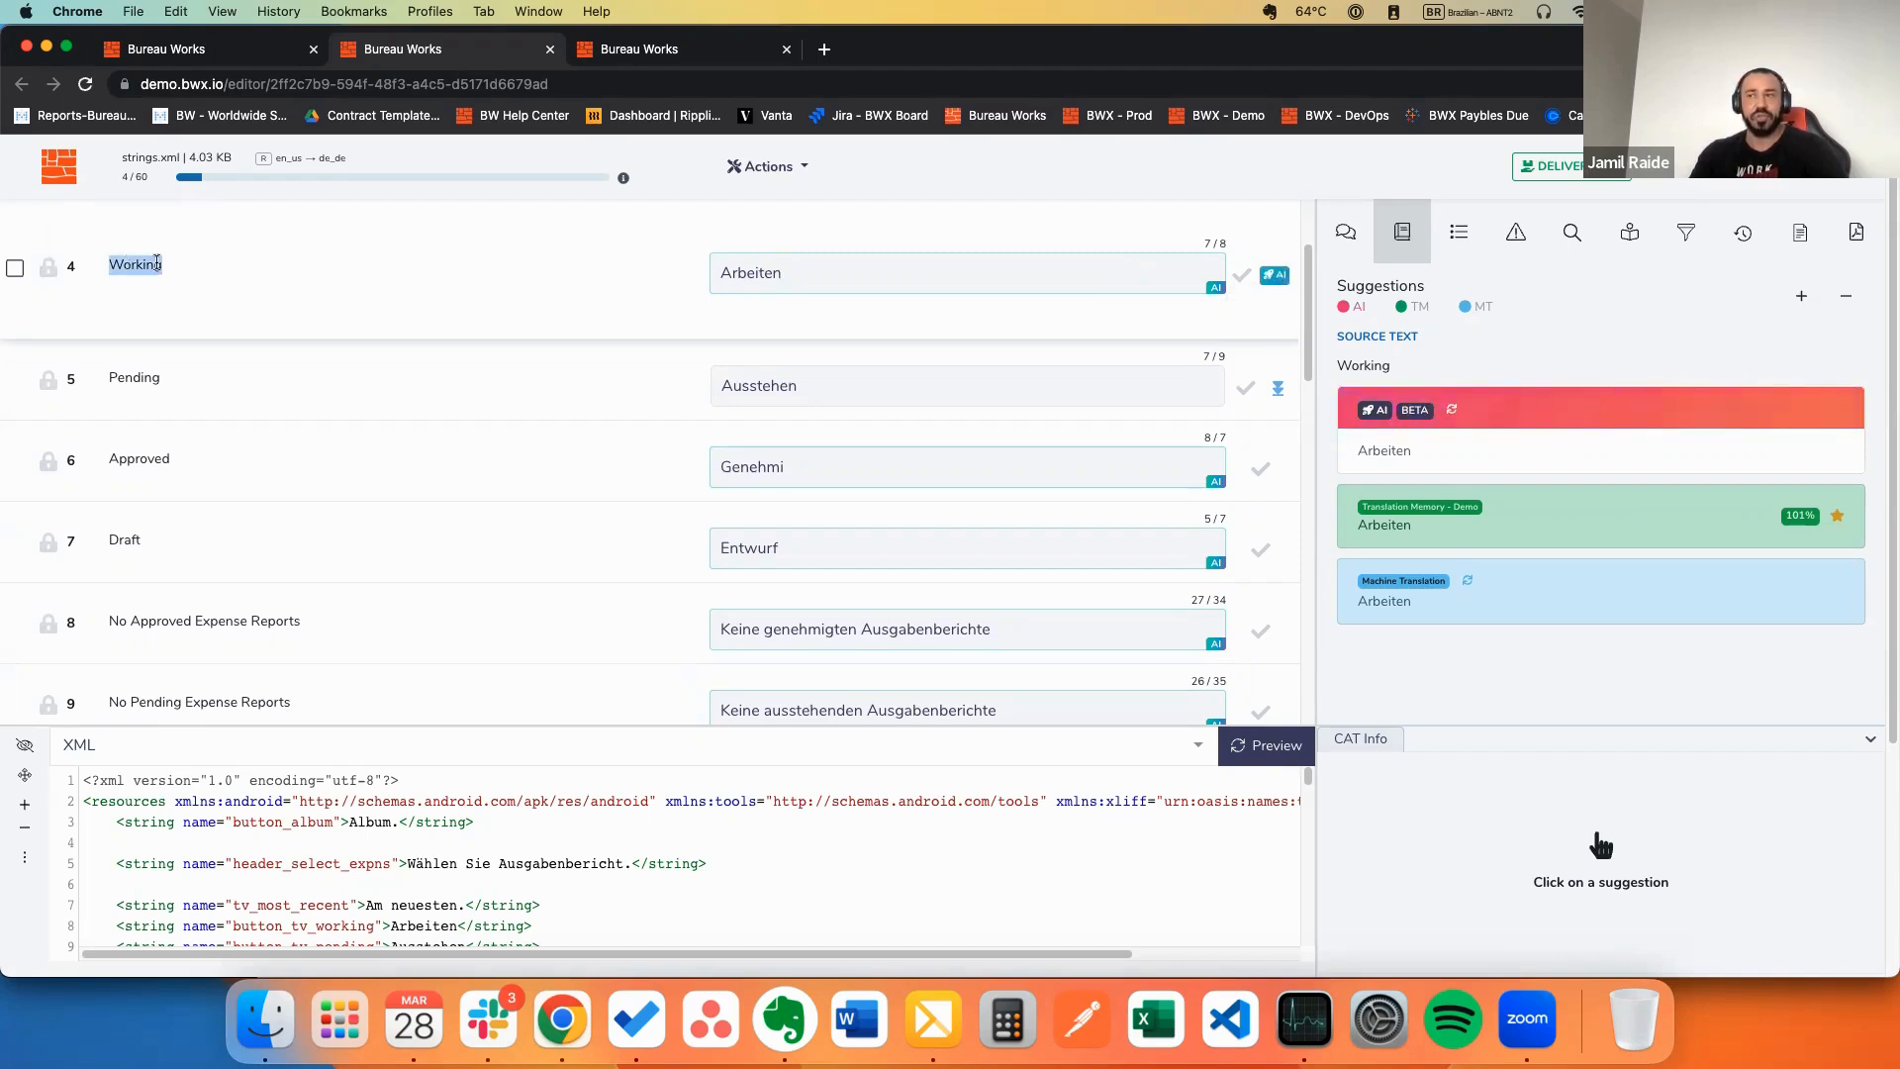
left_click(731, 273)
double_click(731, 273)
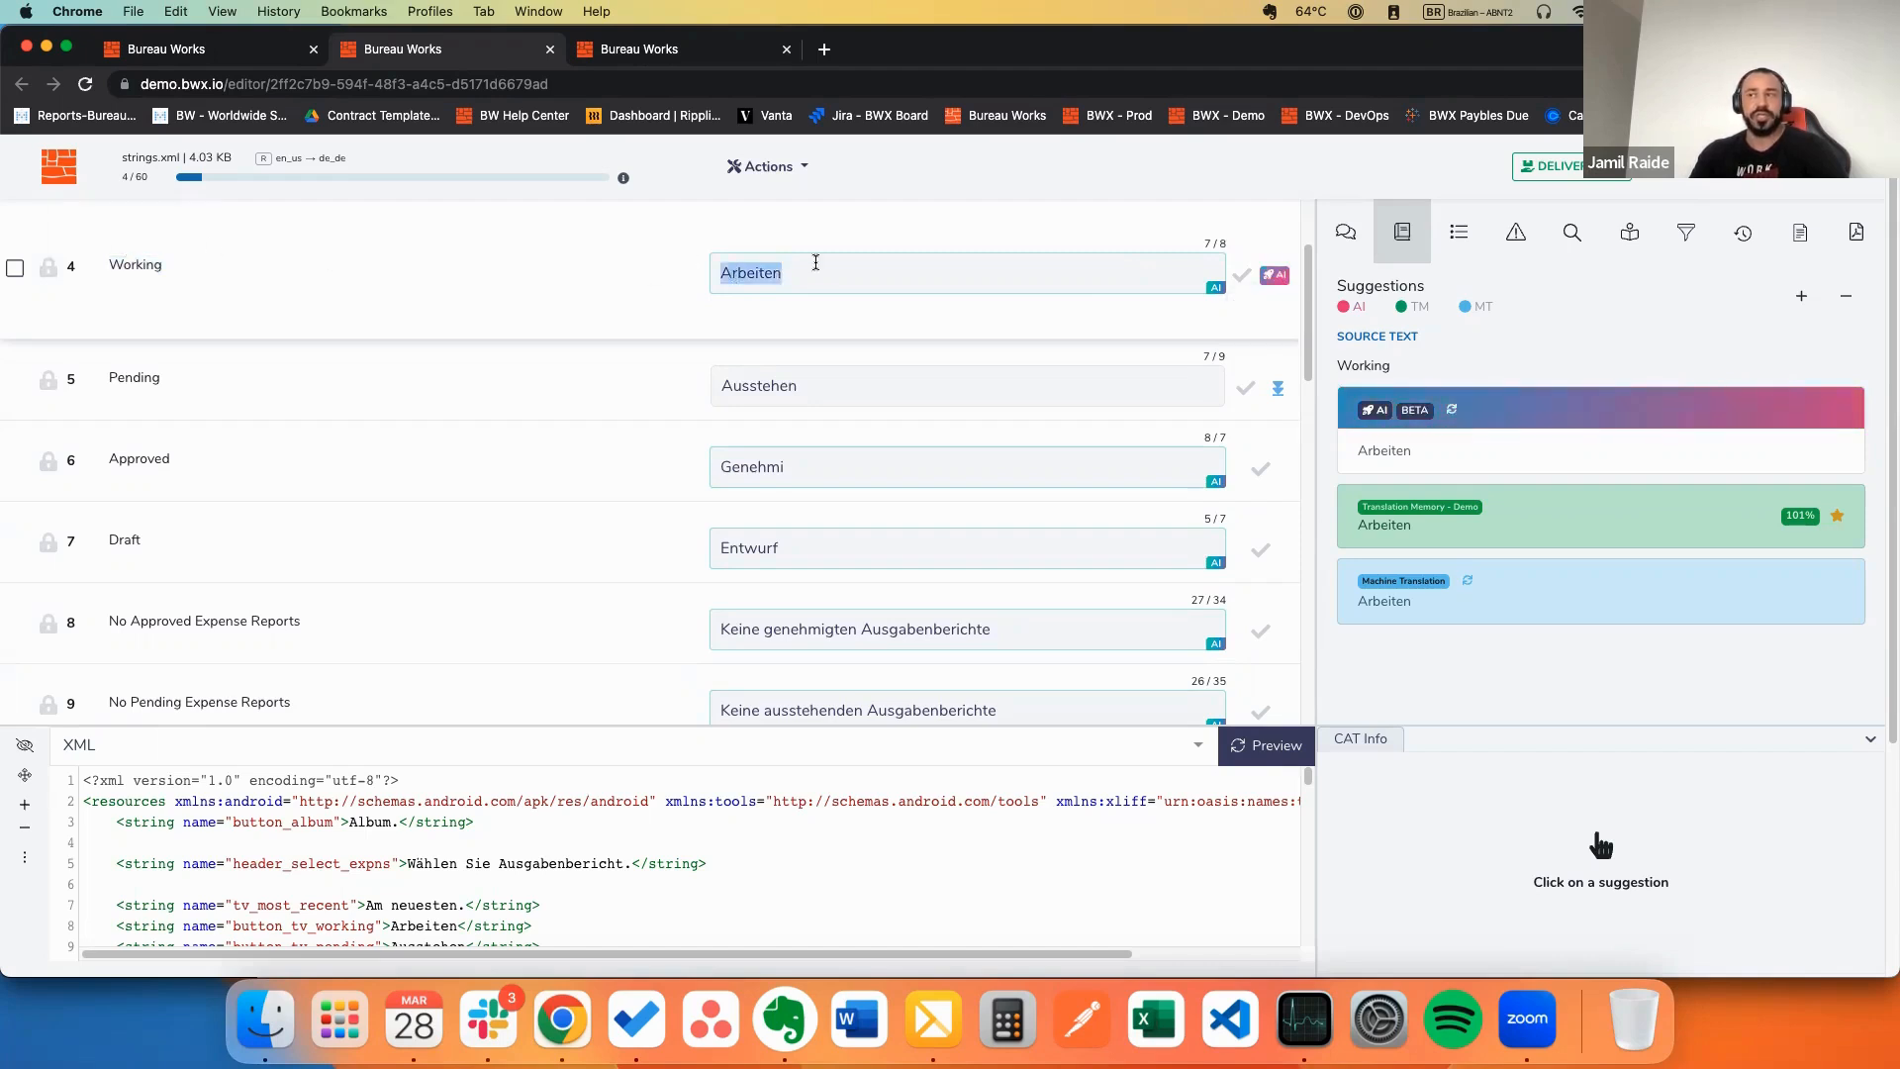
left_click(820, 270)
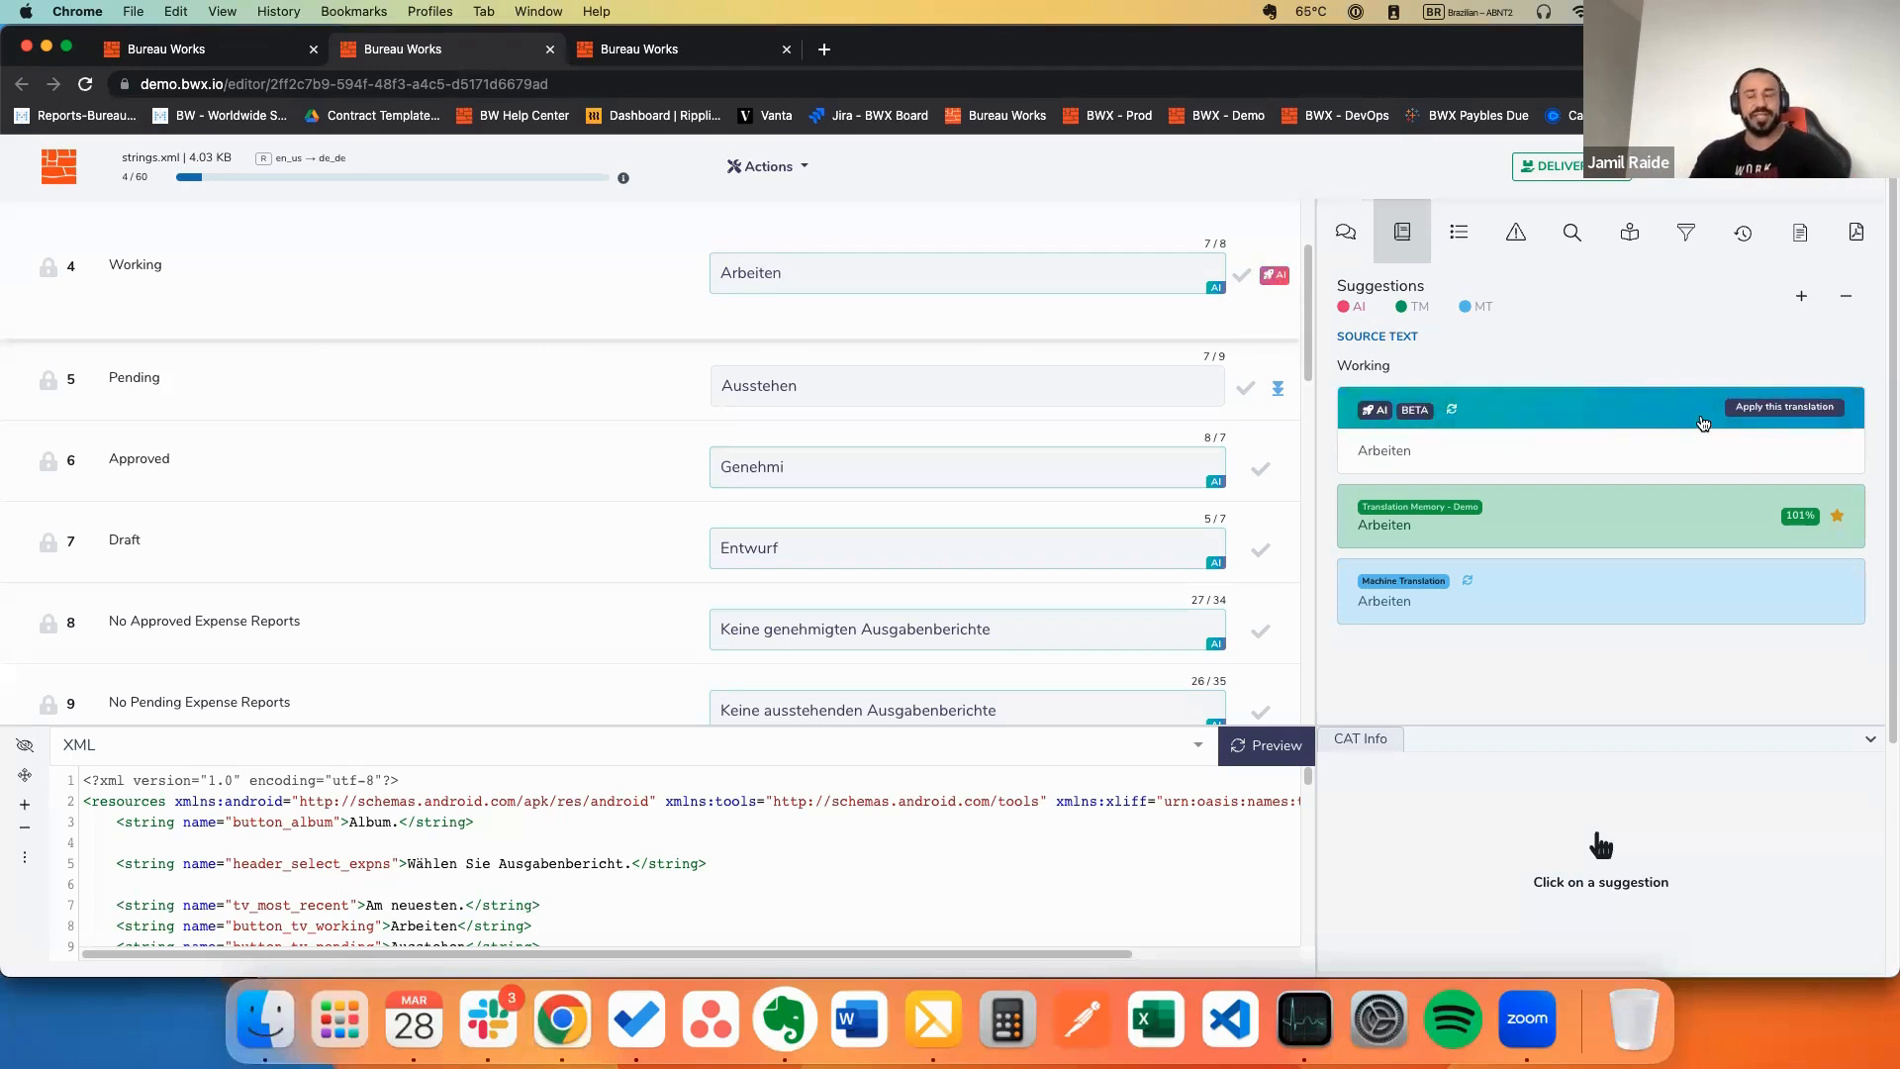
left_click(1704, 423)
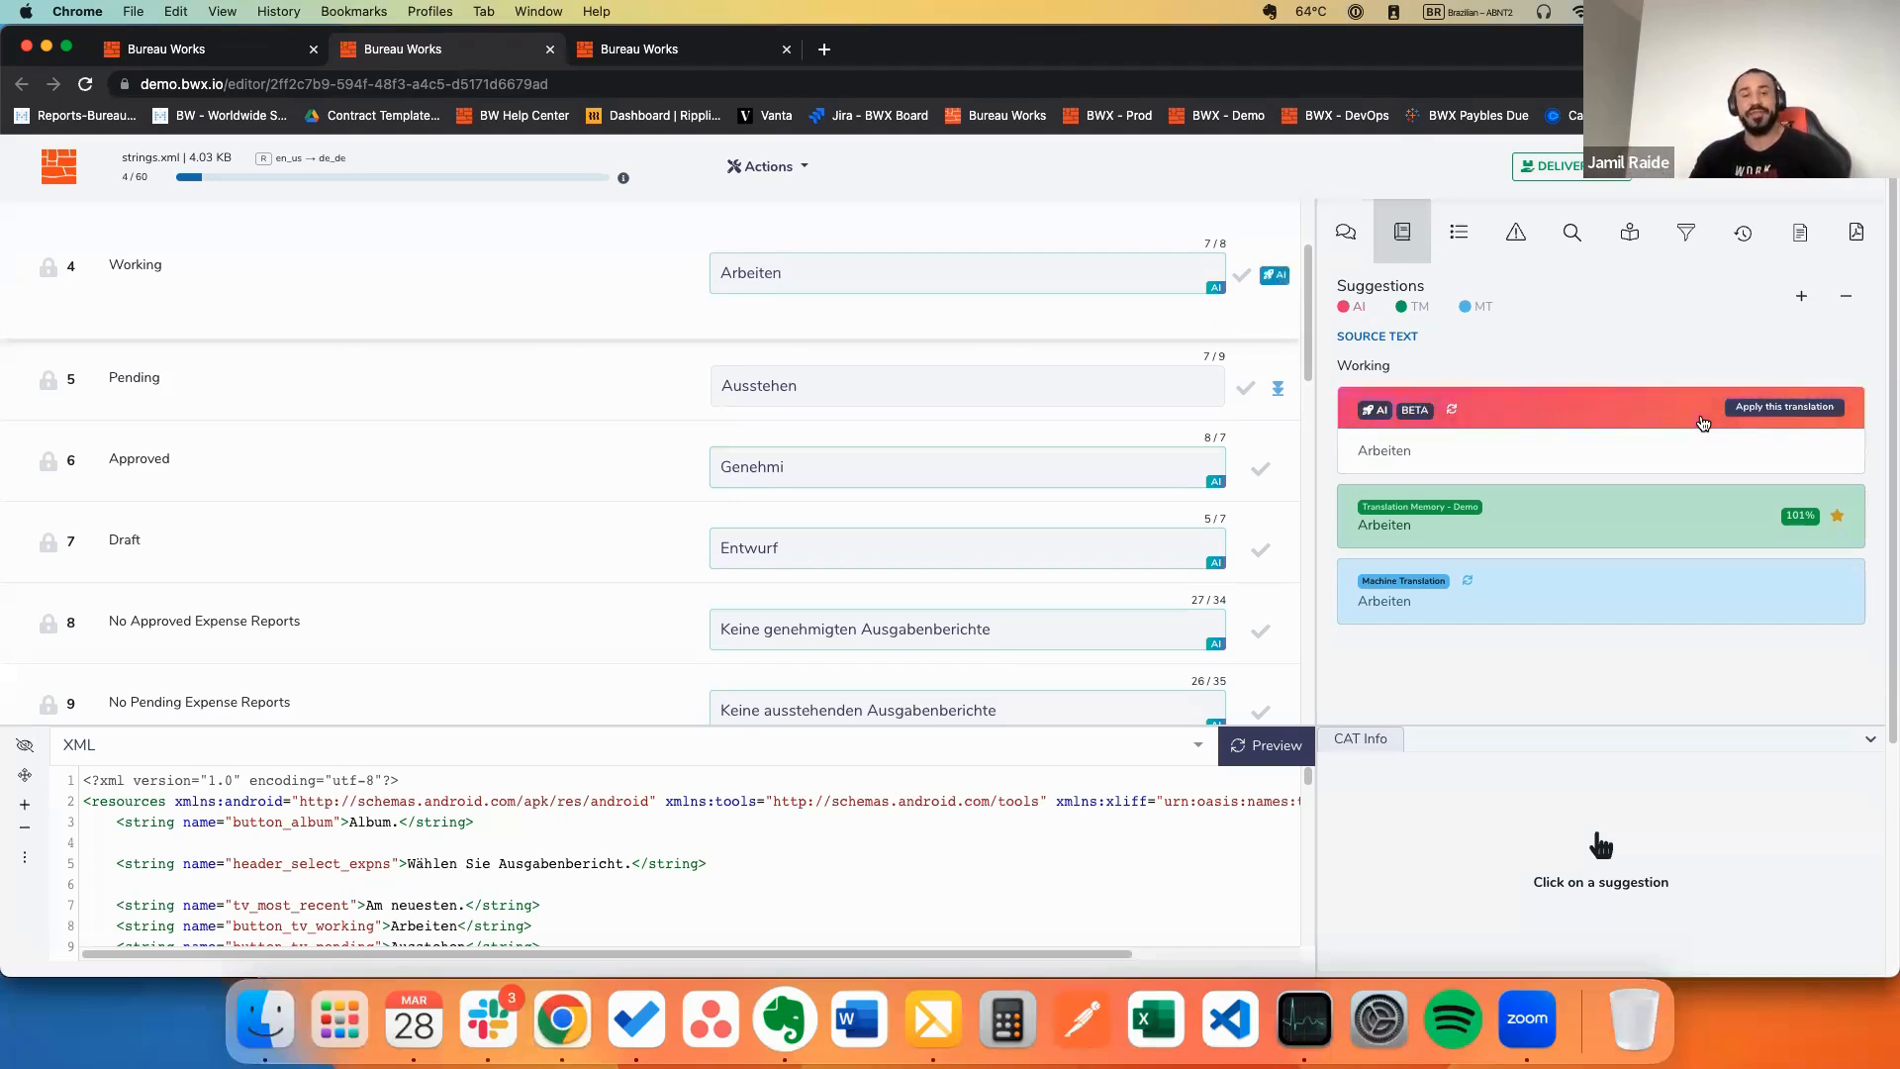
left_click(1703, 424)
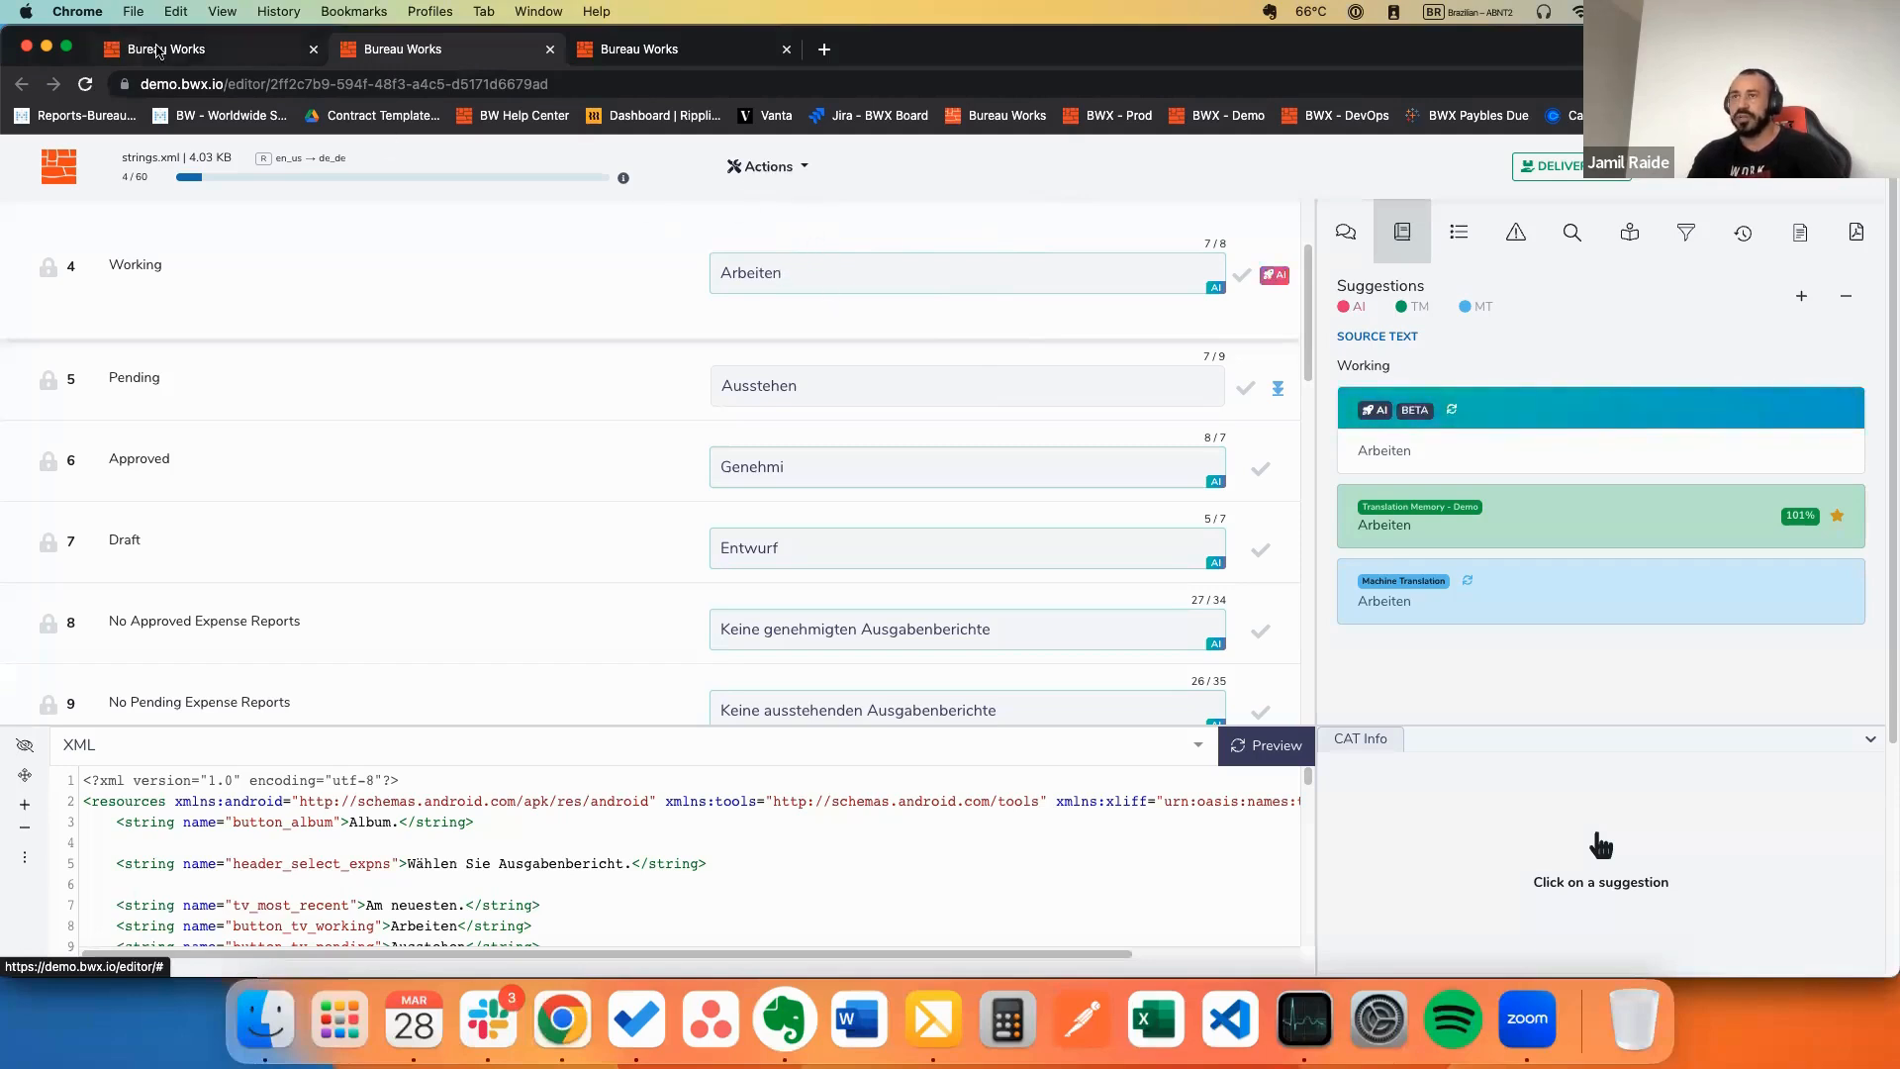
left_click(158, 51)
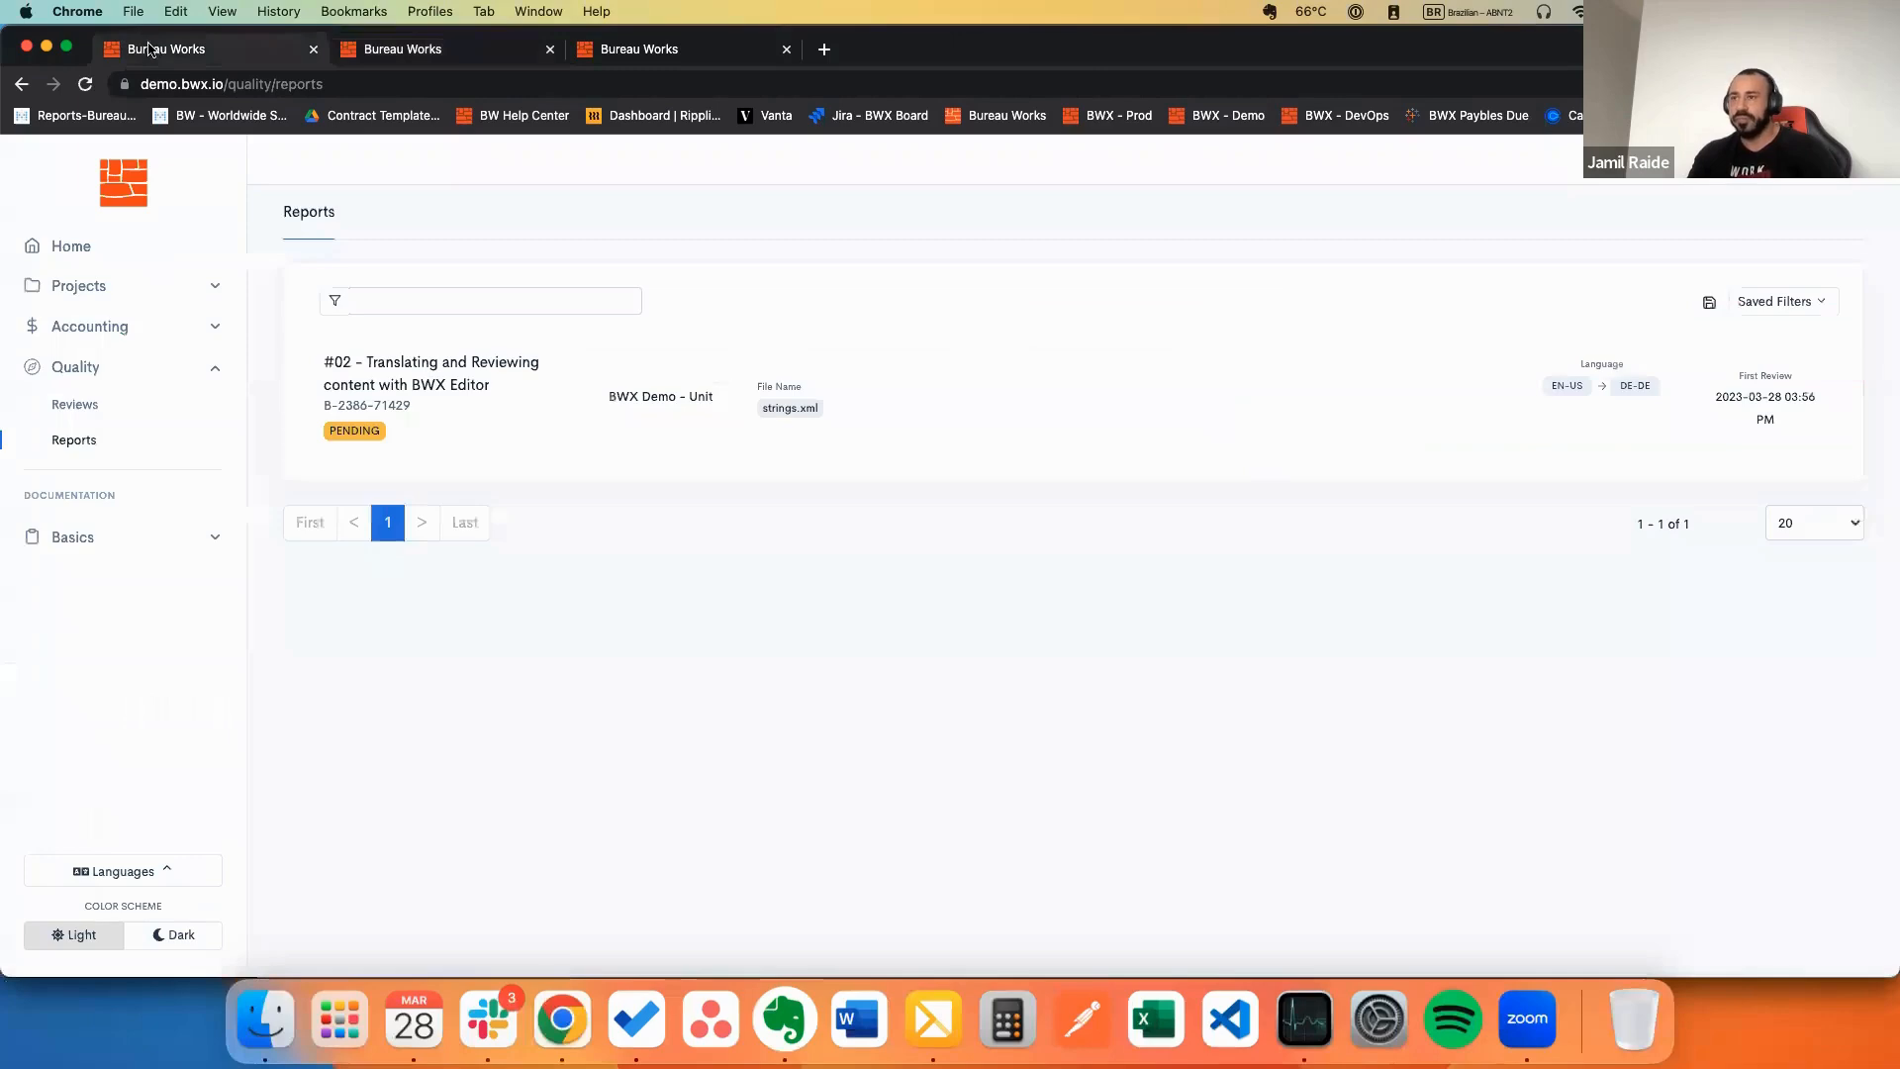
Step: On the Home dashboard, list Delivered Projects, keeping the due-date sort order
left_click(73, 249)
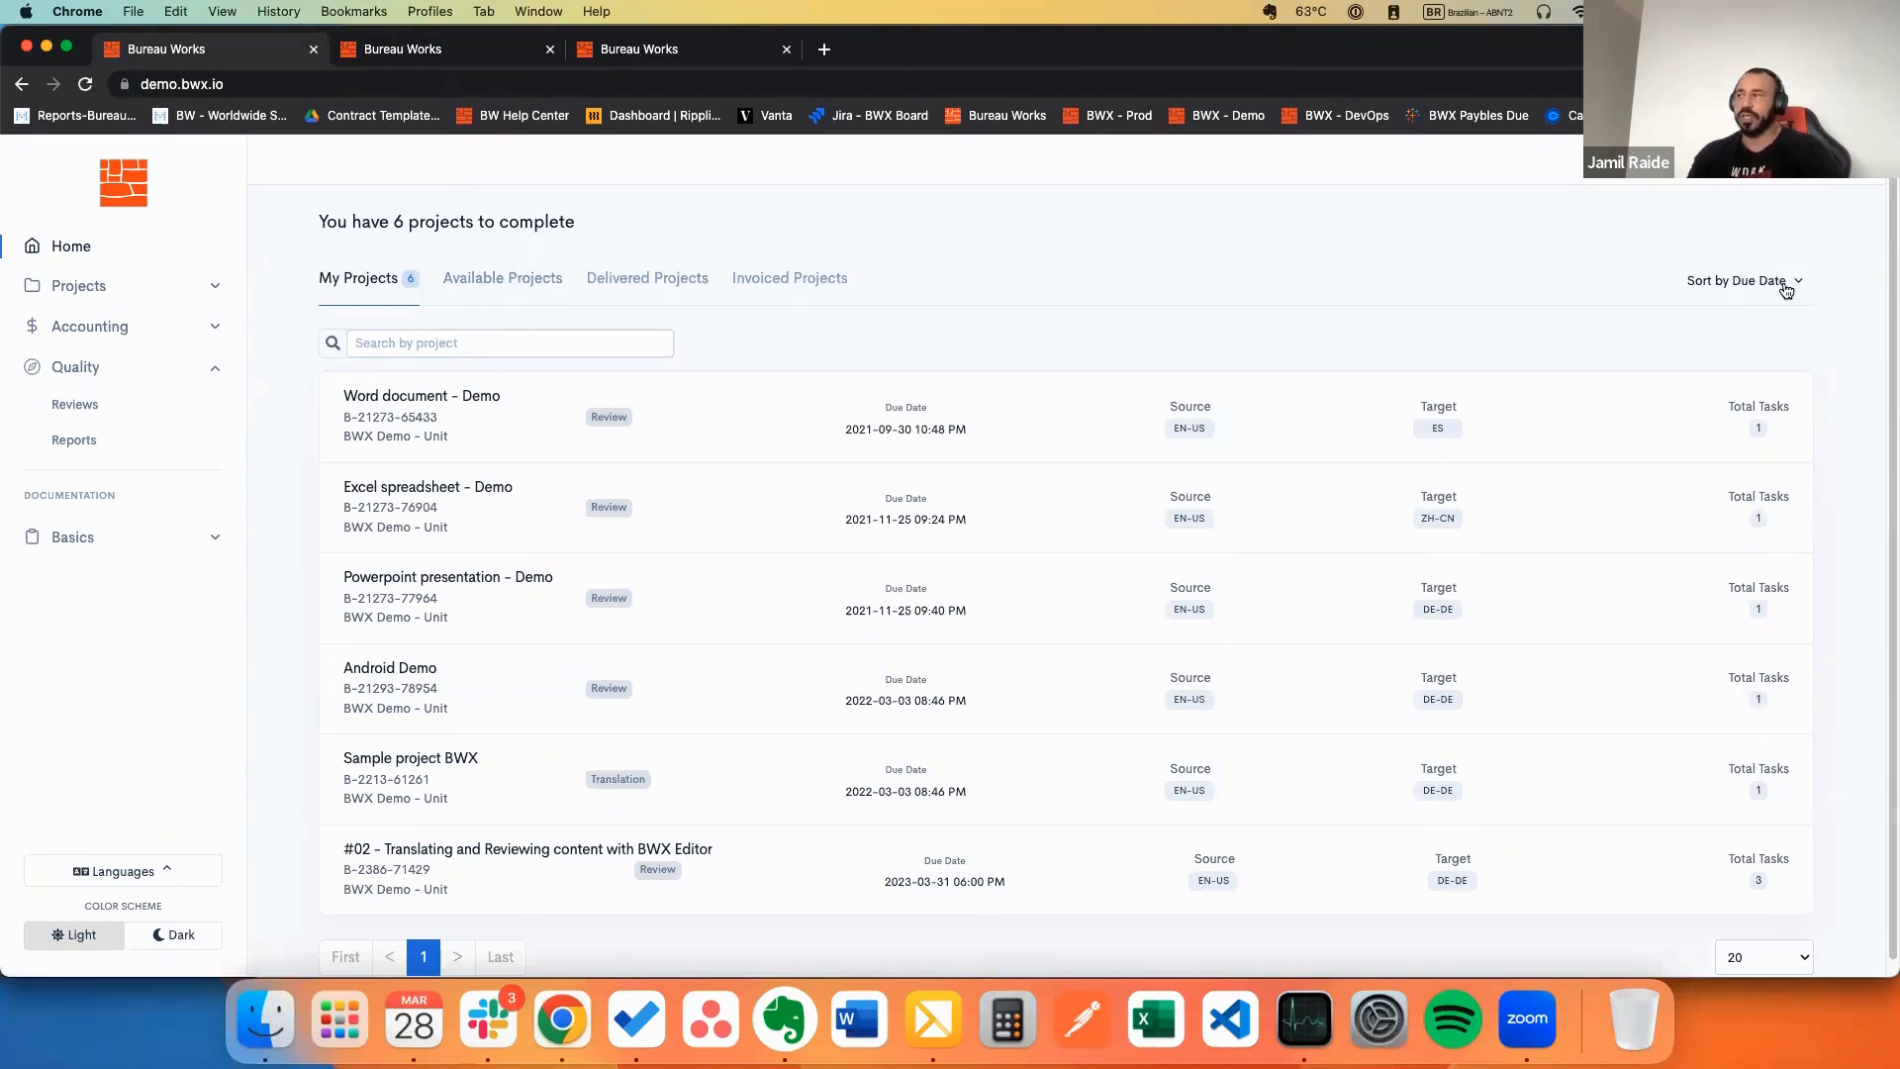
left_click(1788, 287)
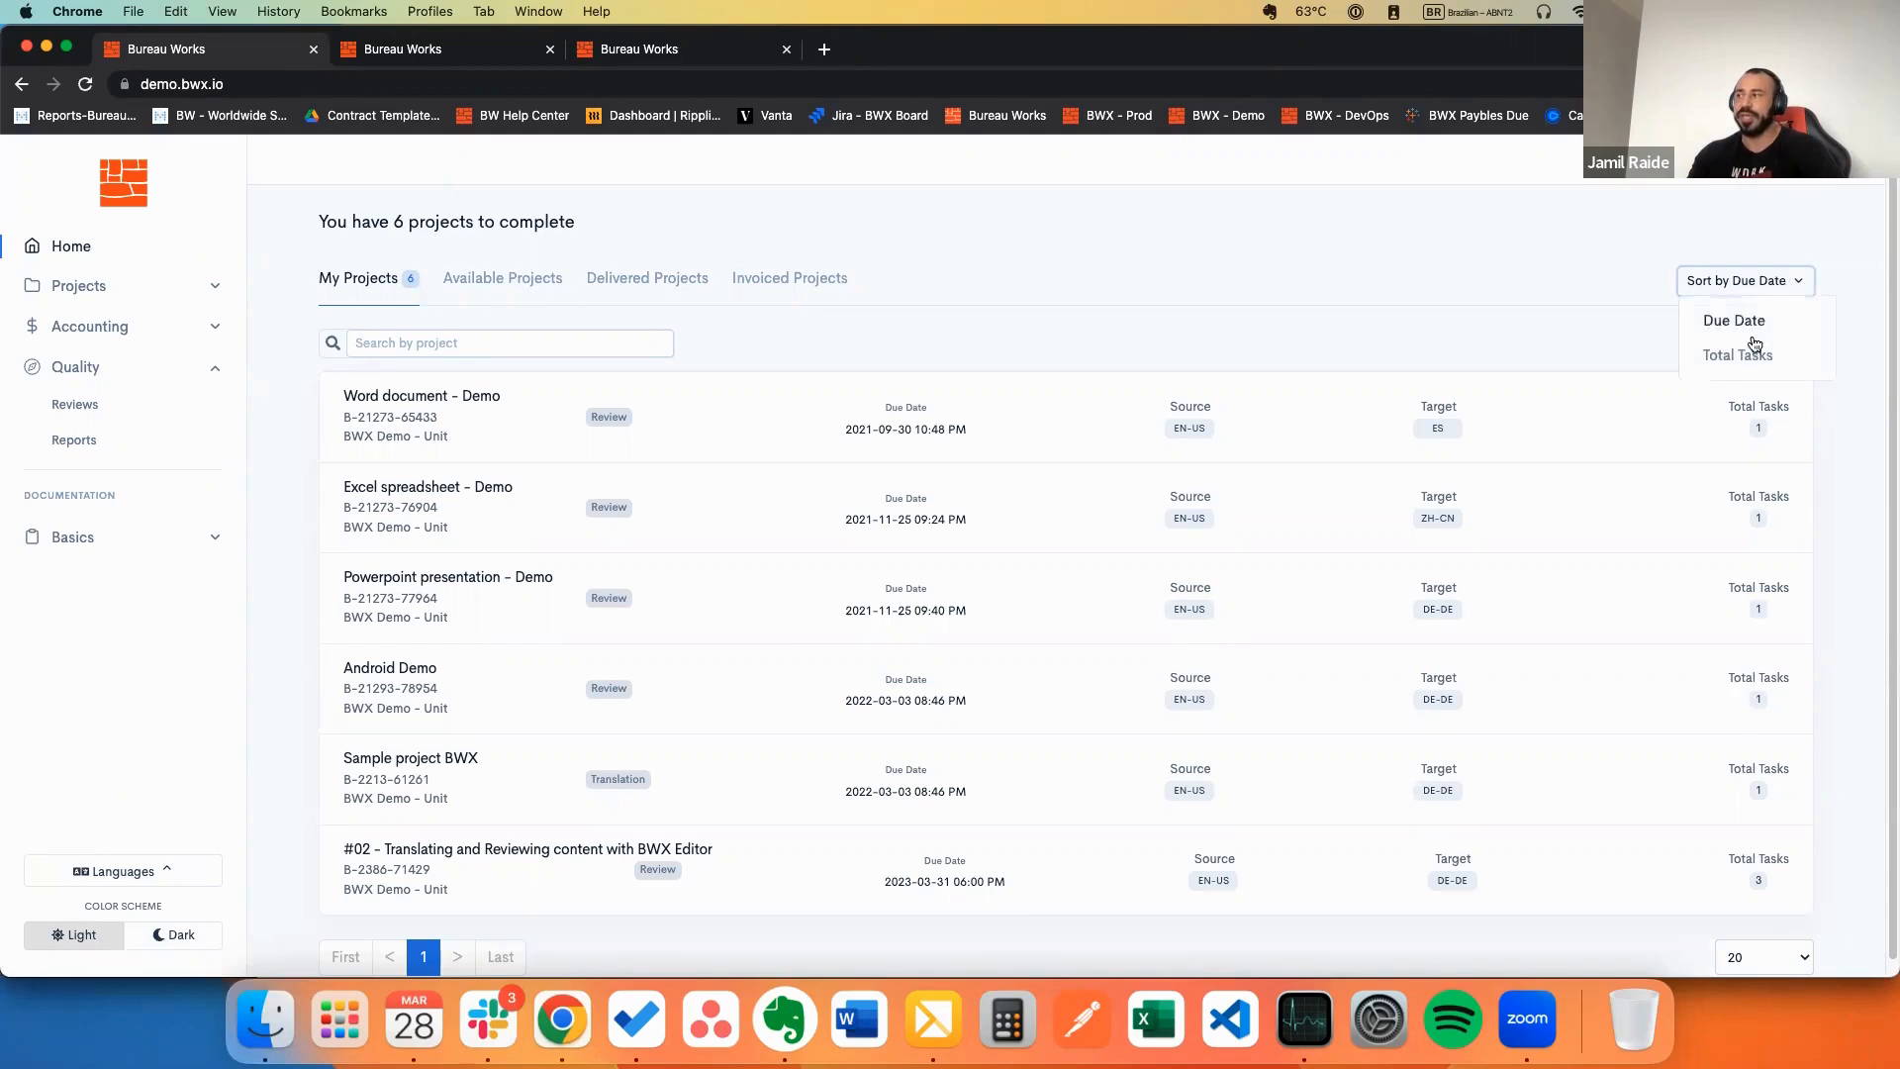
left_click(1708, 277)
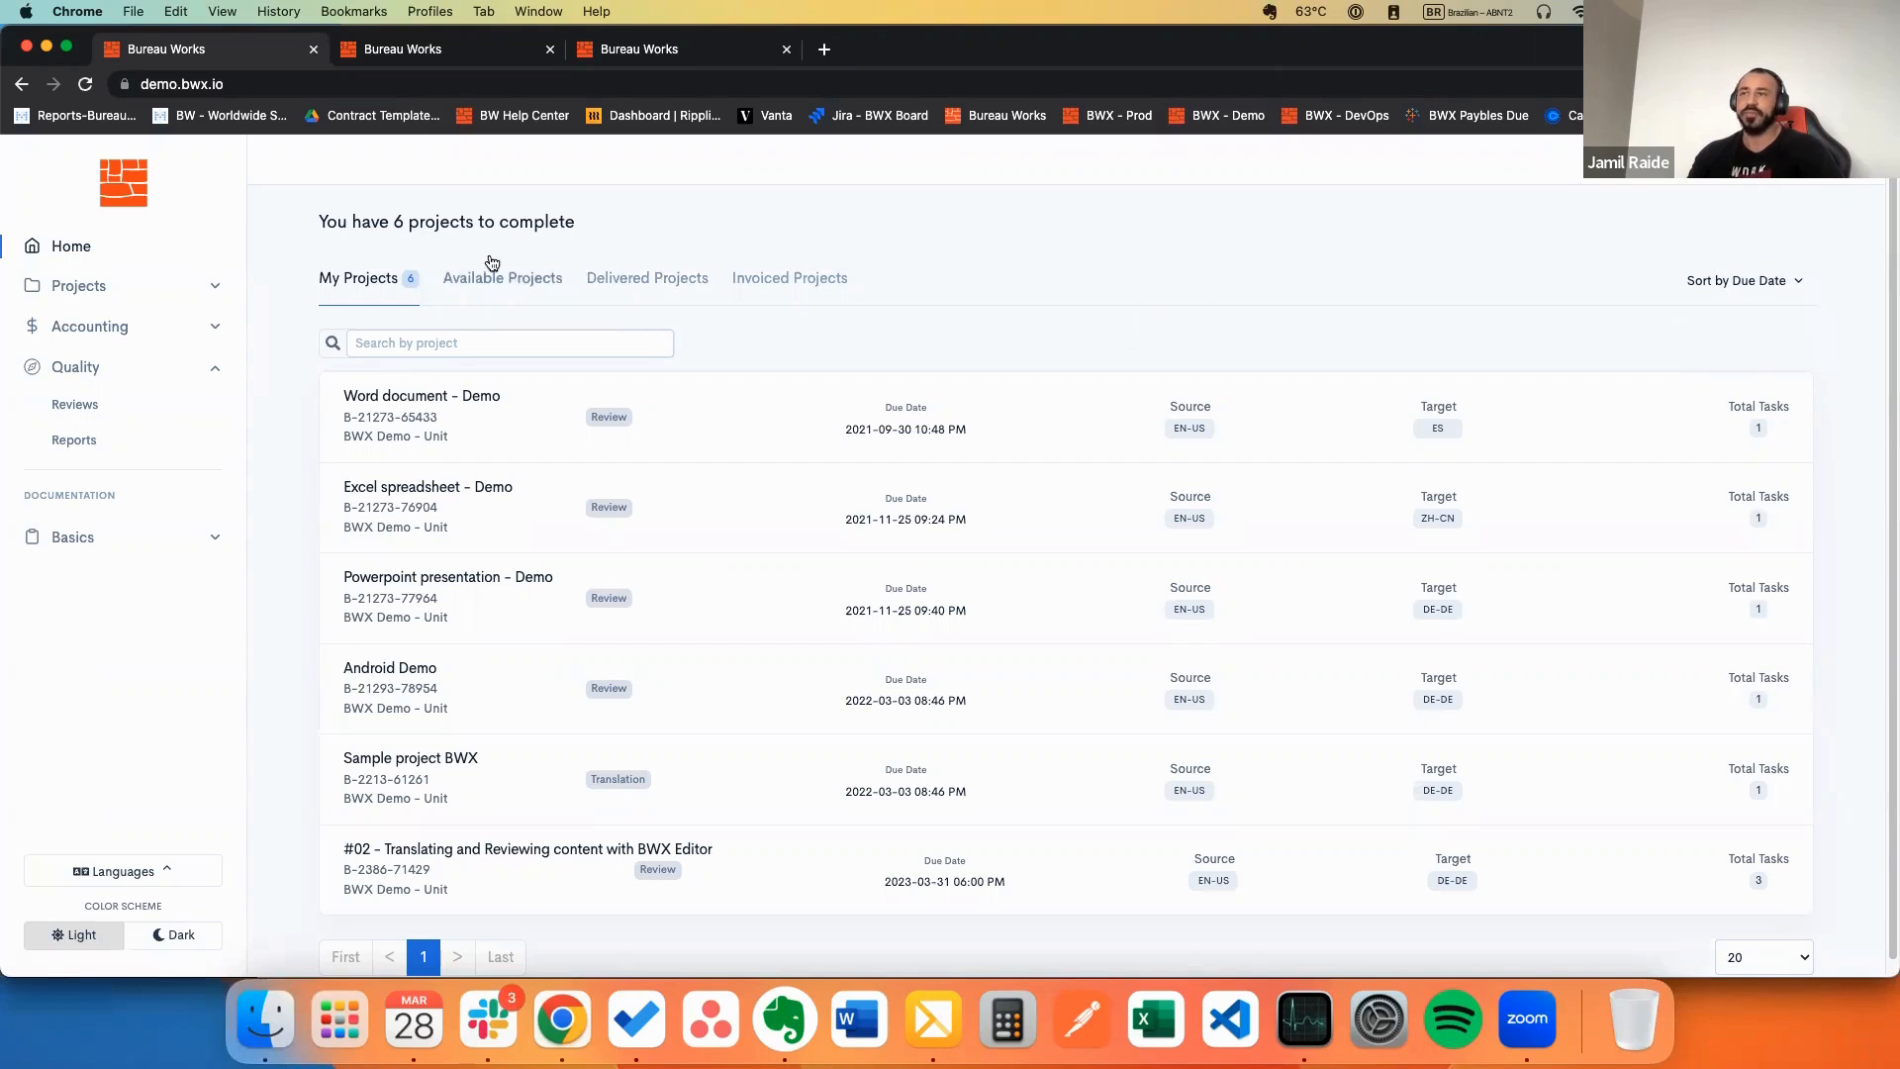
left_click(628, 284)
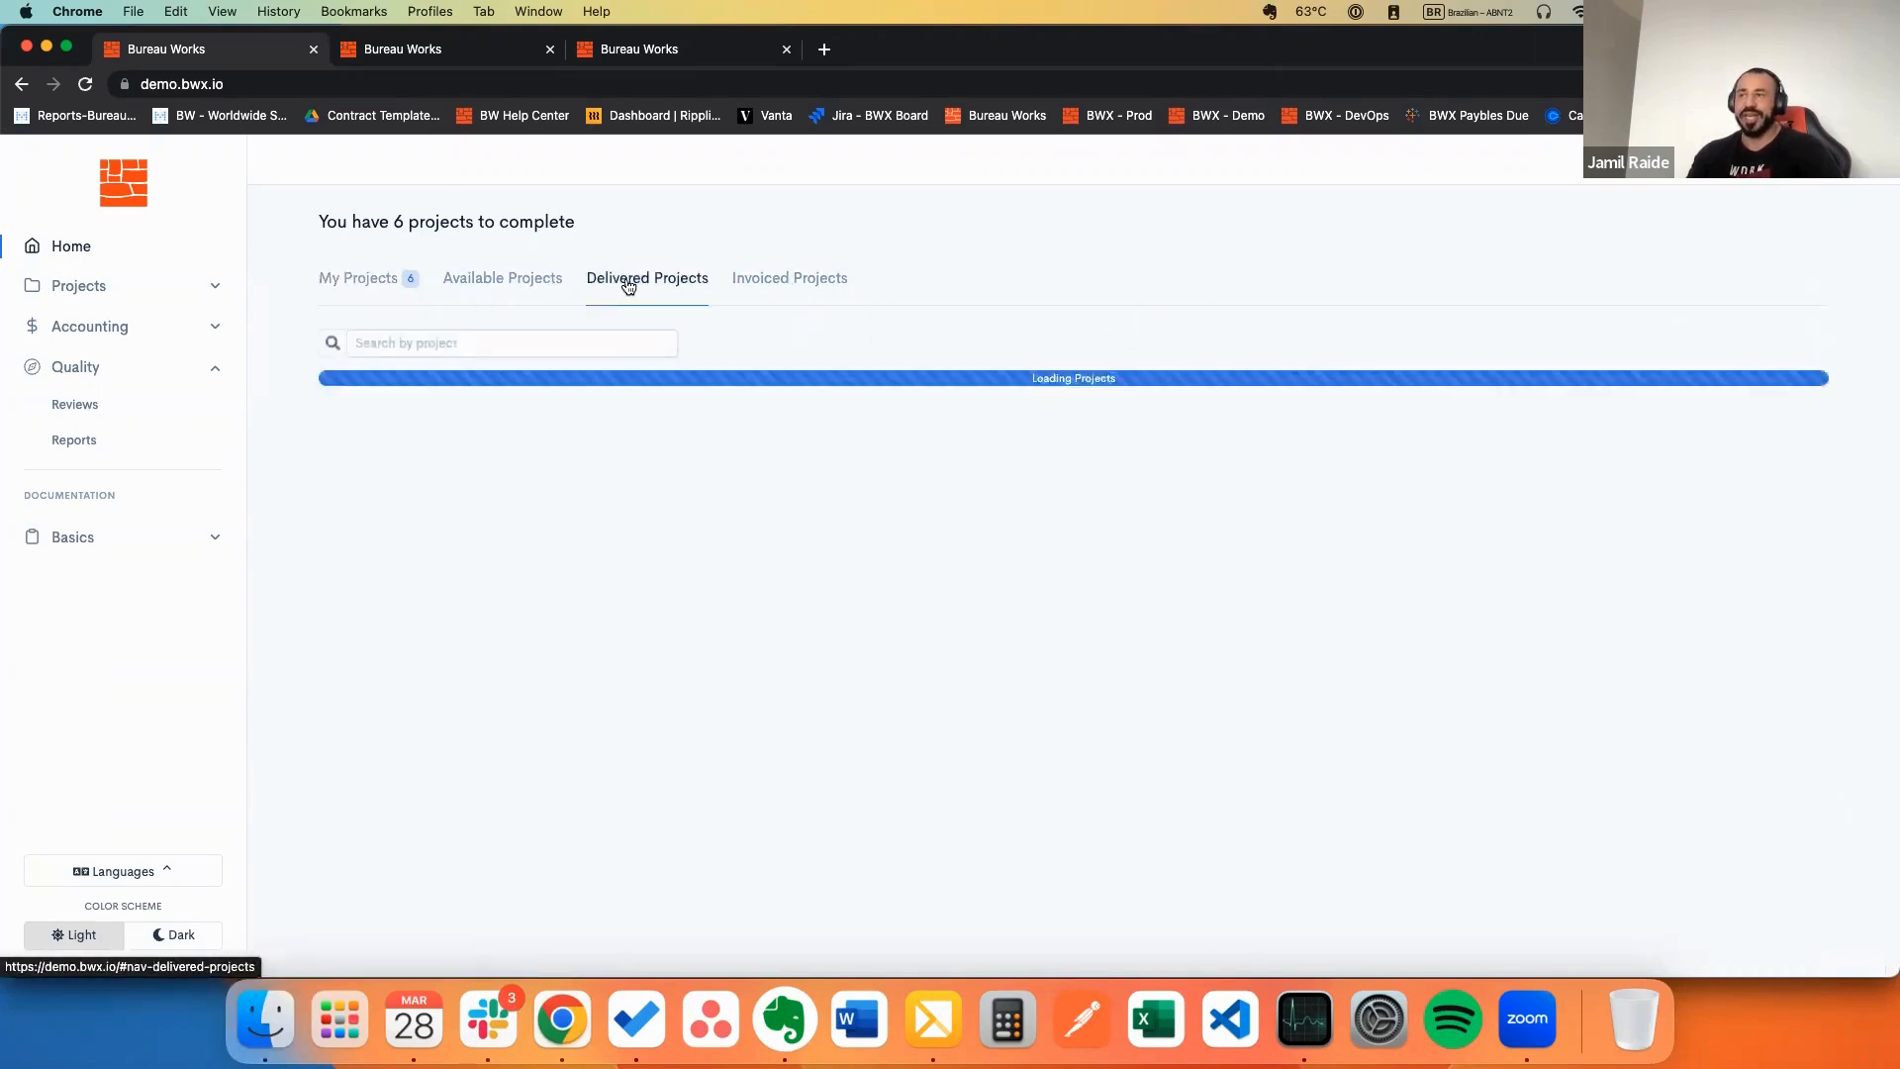
left_click(428, 343)
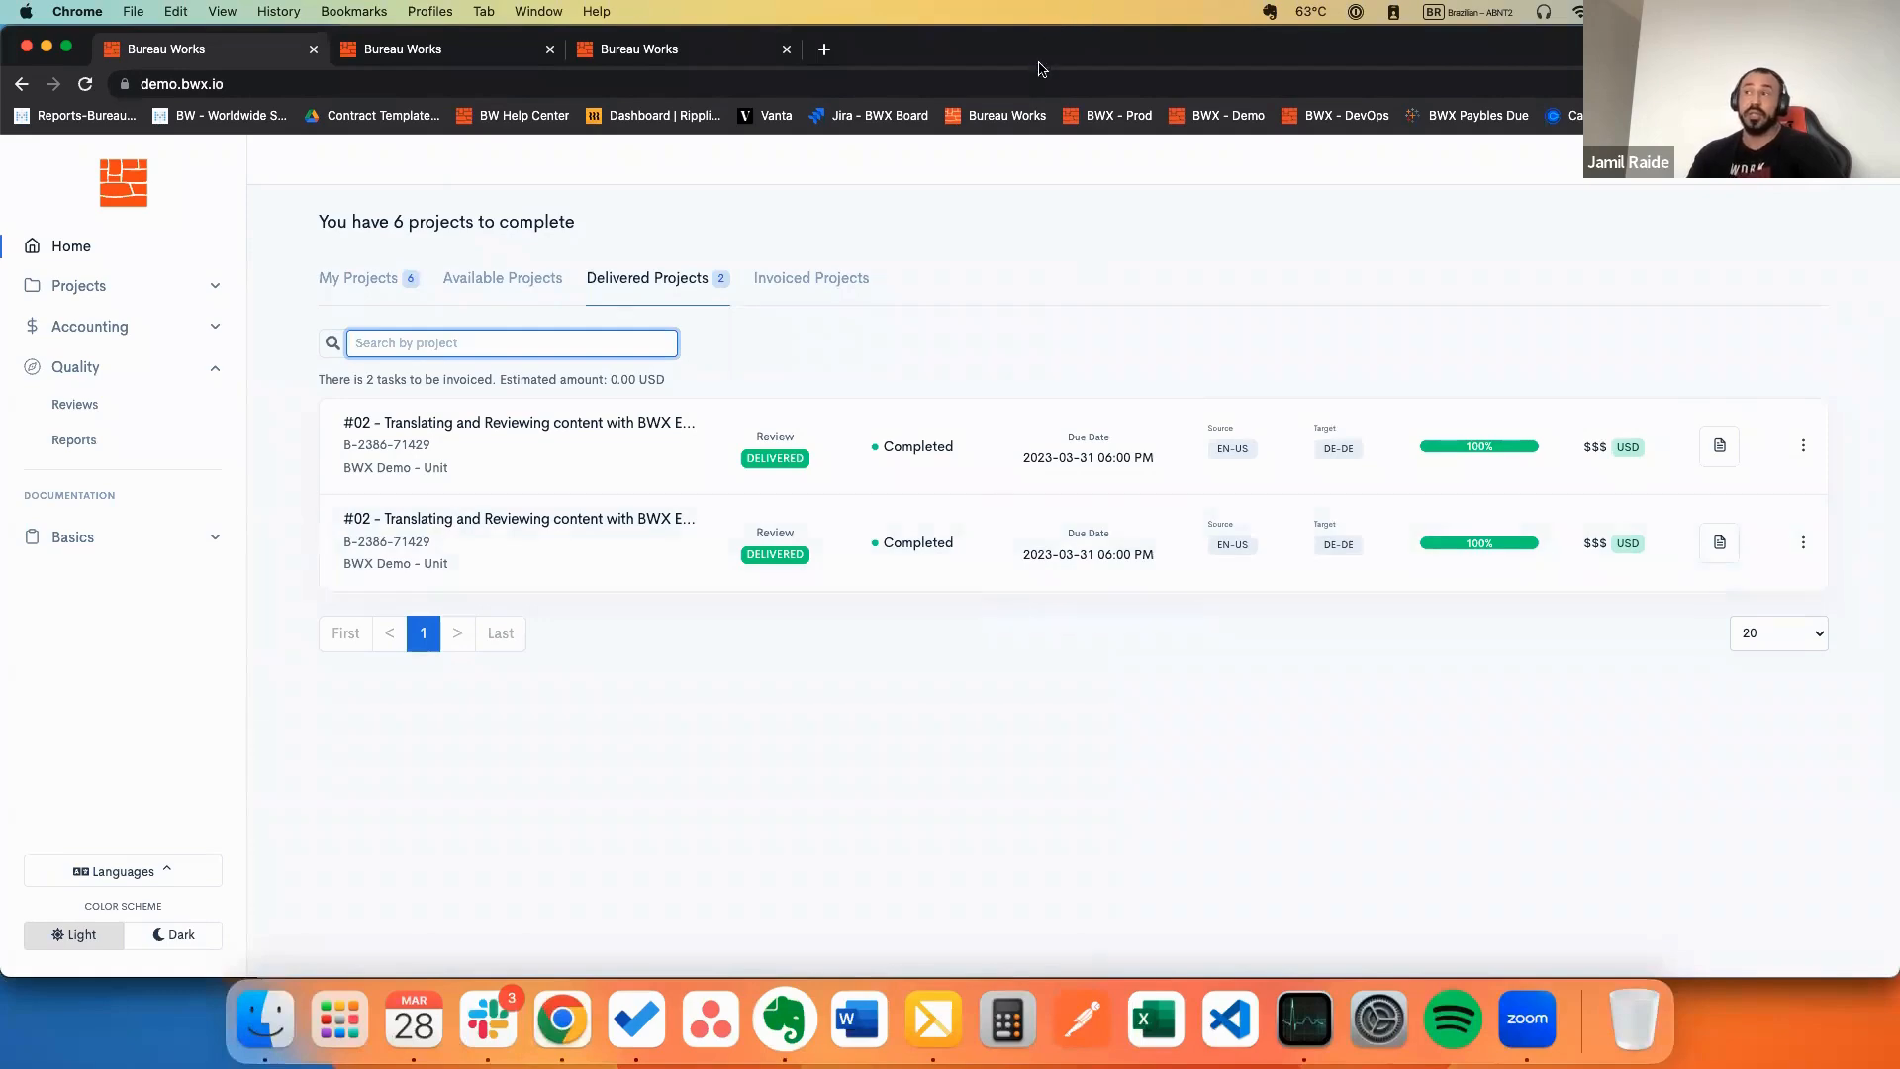
left_click(391, 287)
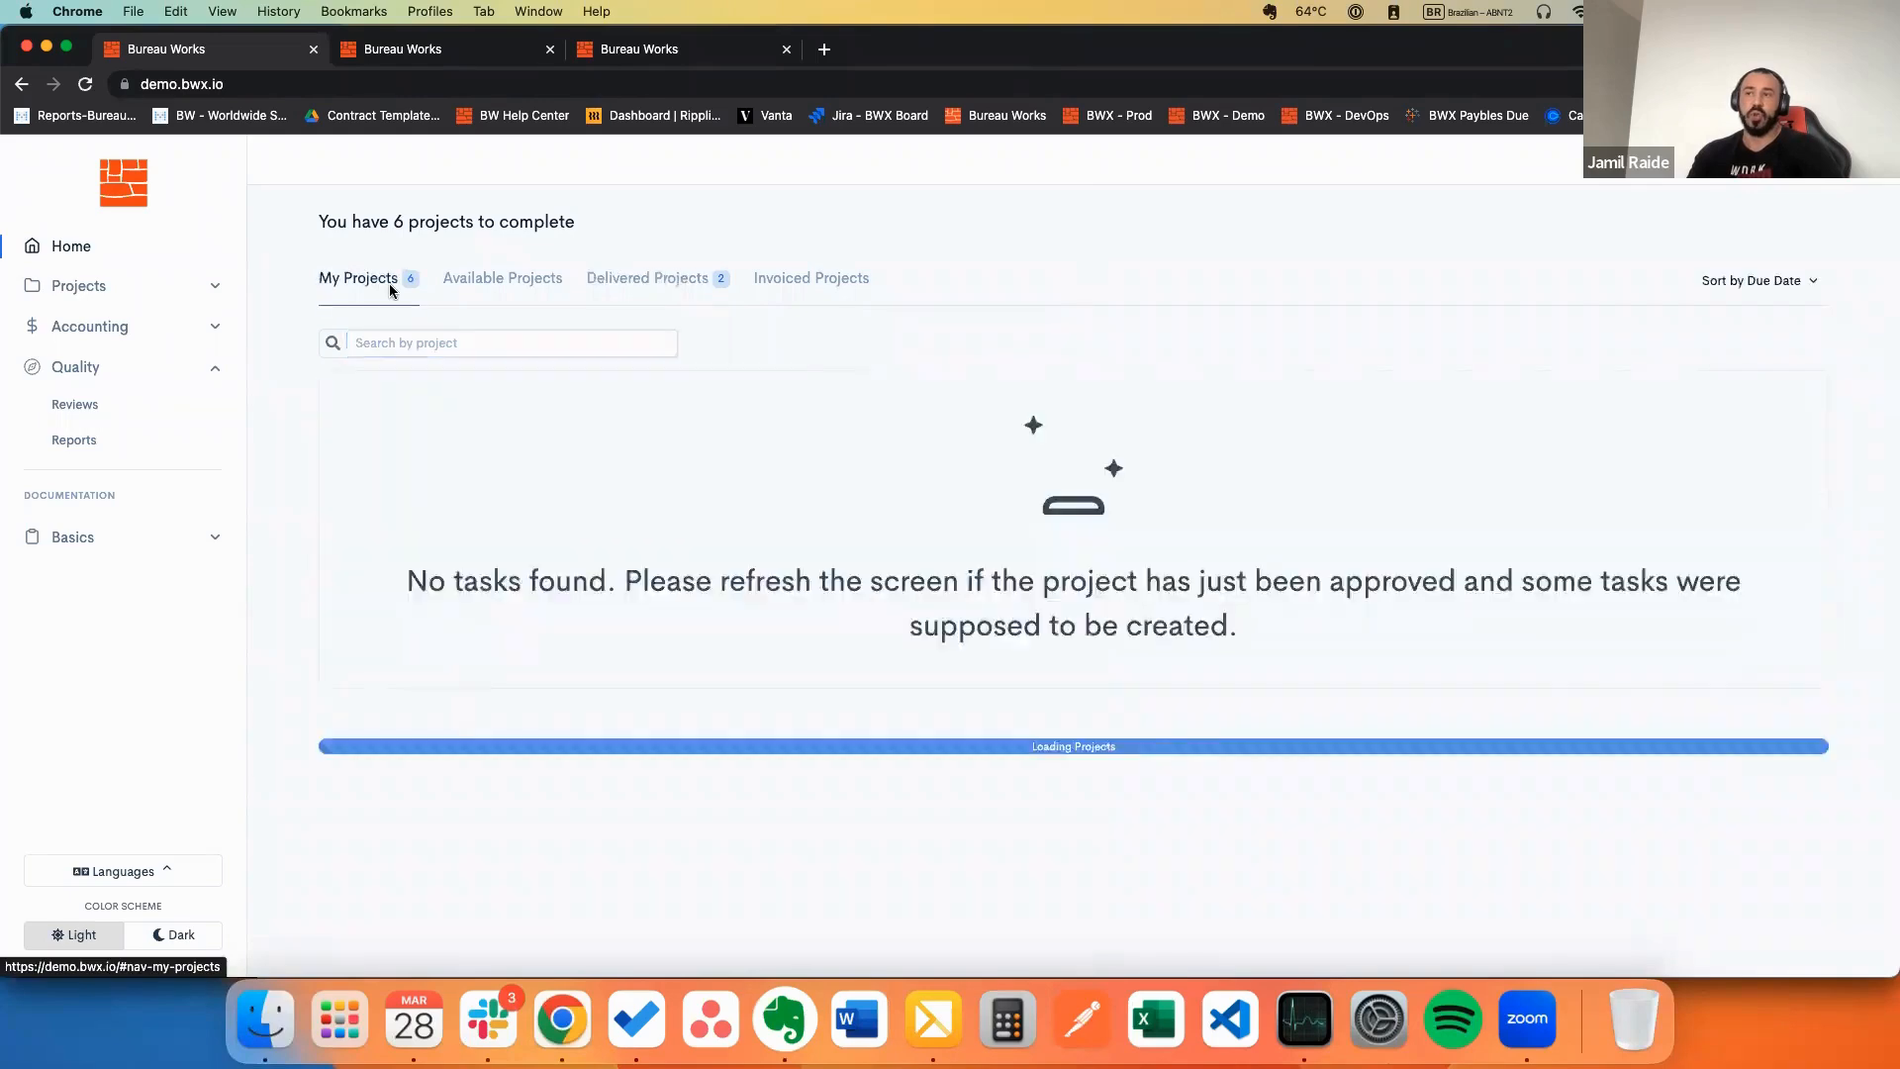
left_click(653, 282)
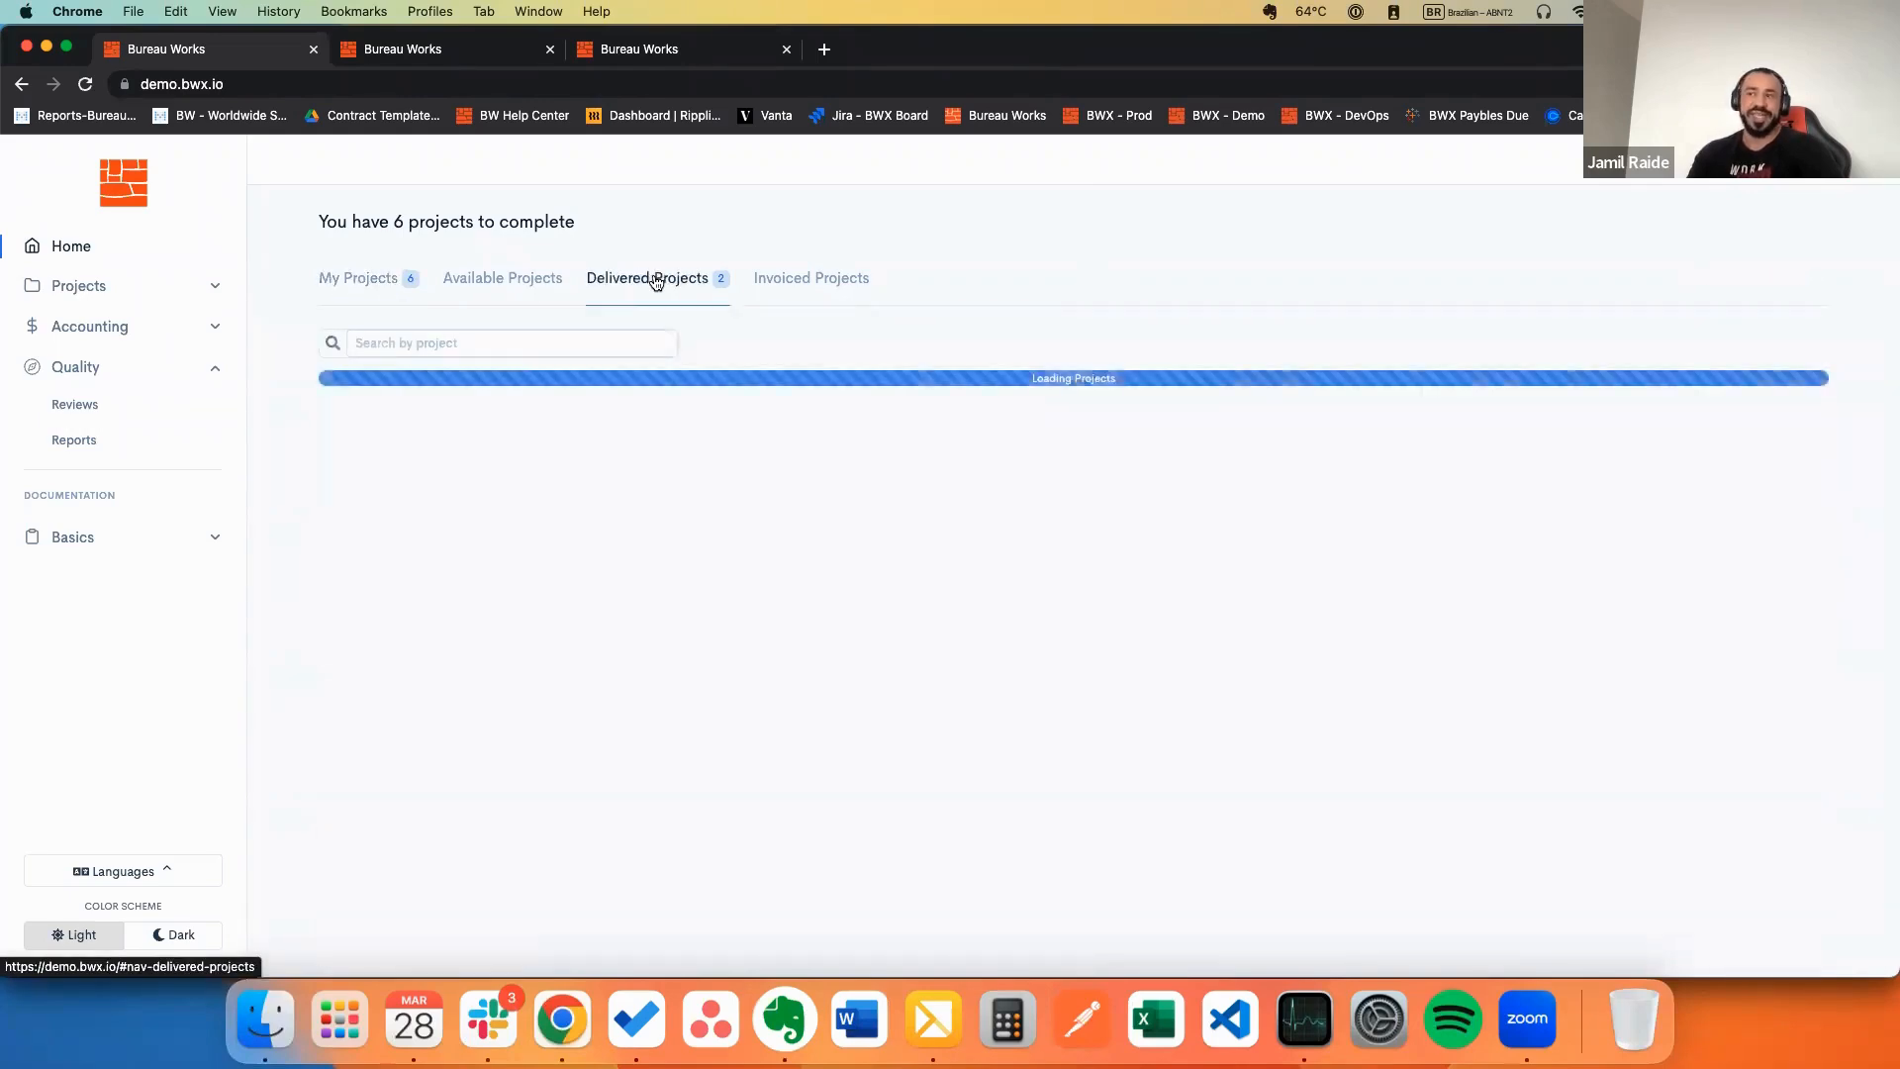
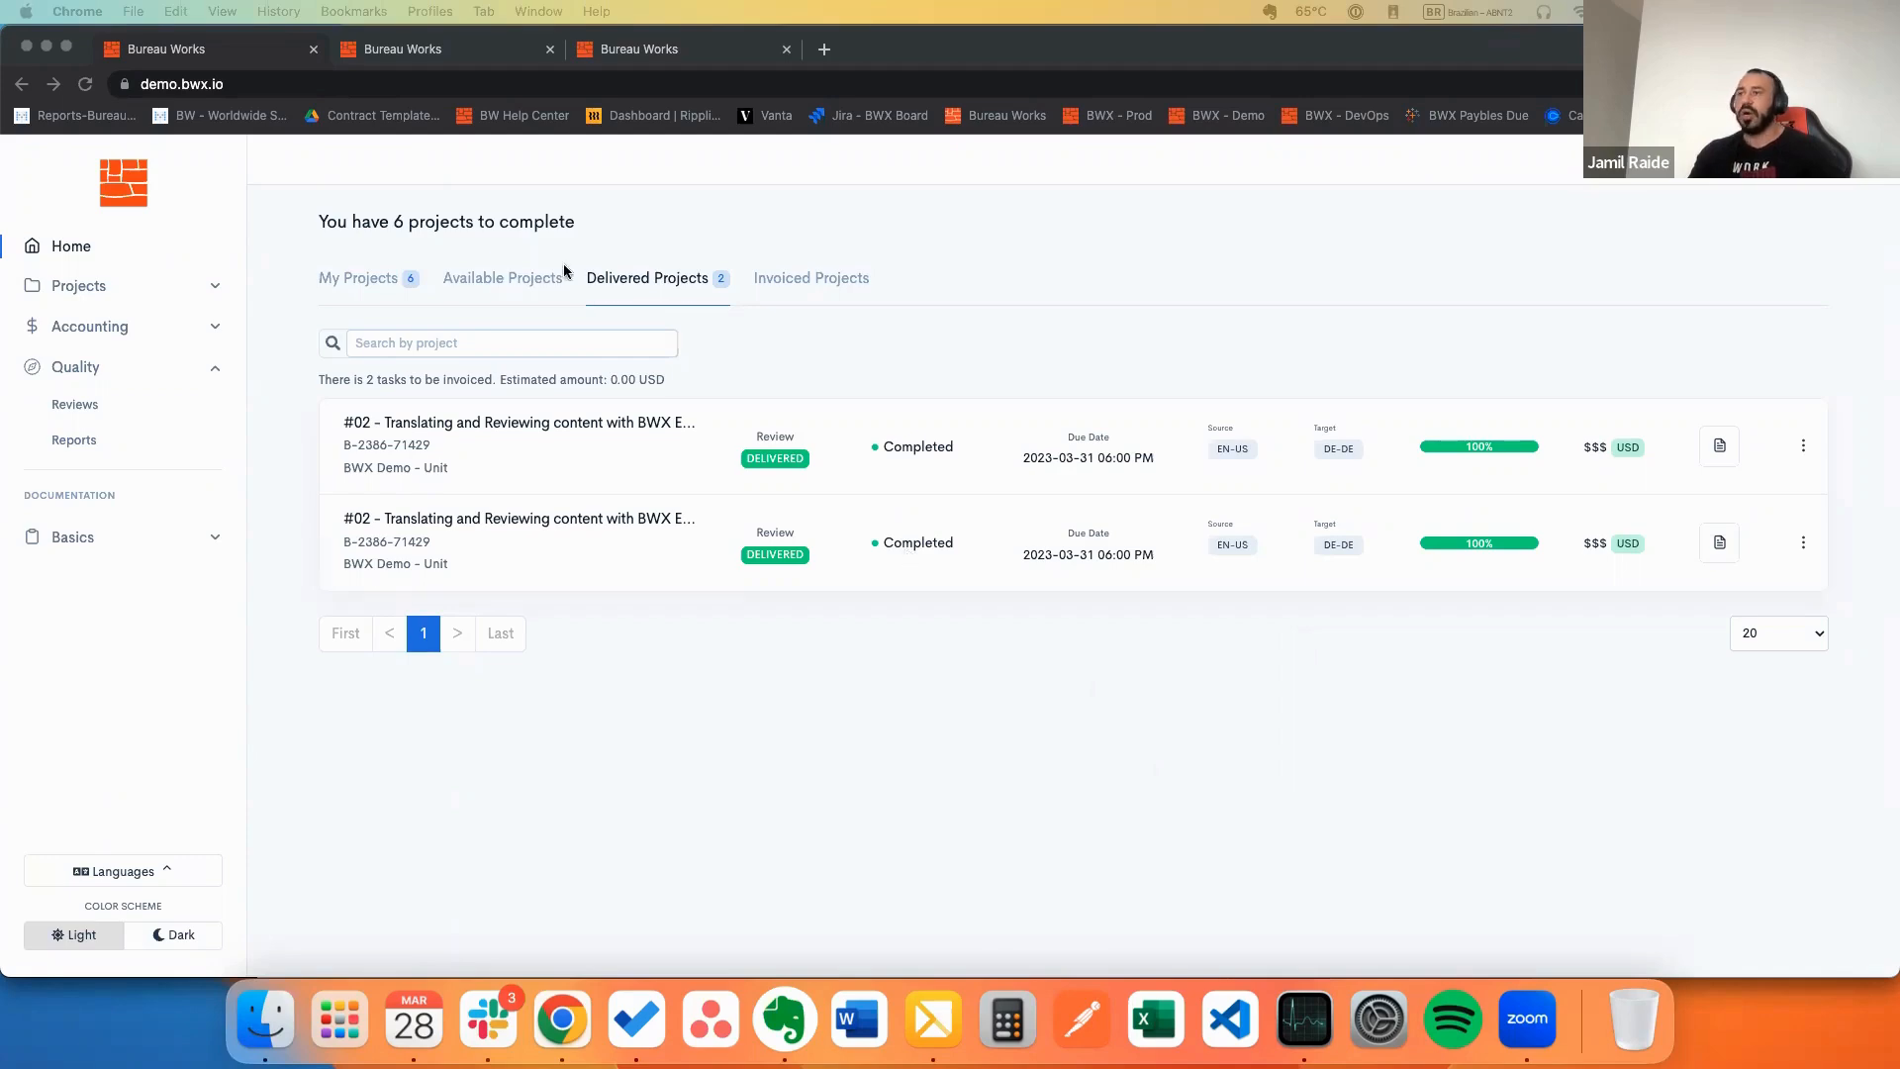
Step: Switch to the Chrome tab with the strings.xml English-to-German review editor
left_click(396, 50)
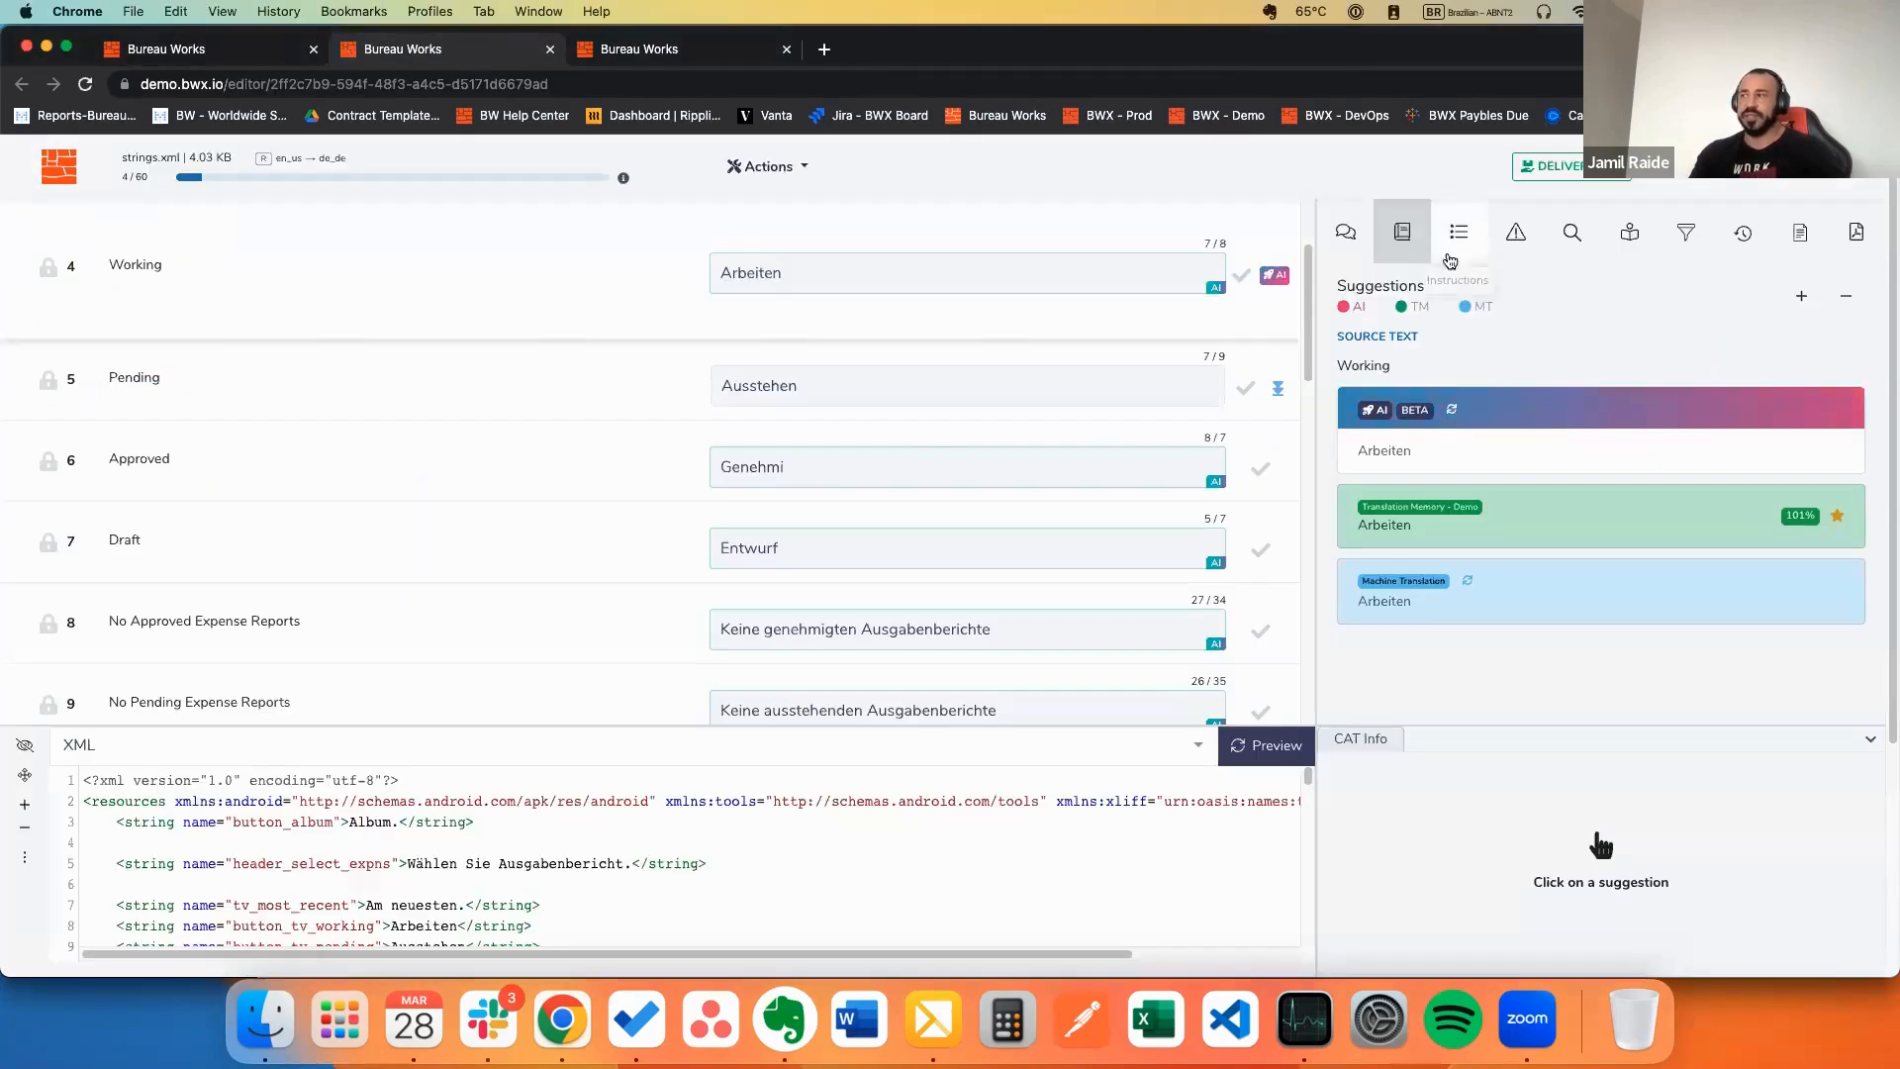
Step: Show the job instructions, then the QA Issues panel and its QA check settings
left_click(1457, 236)
left_click(1516, 233)
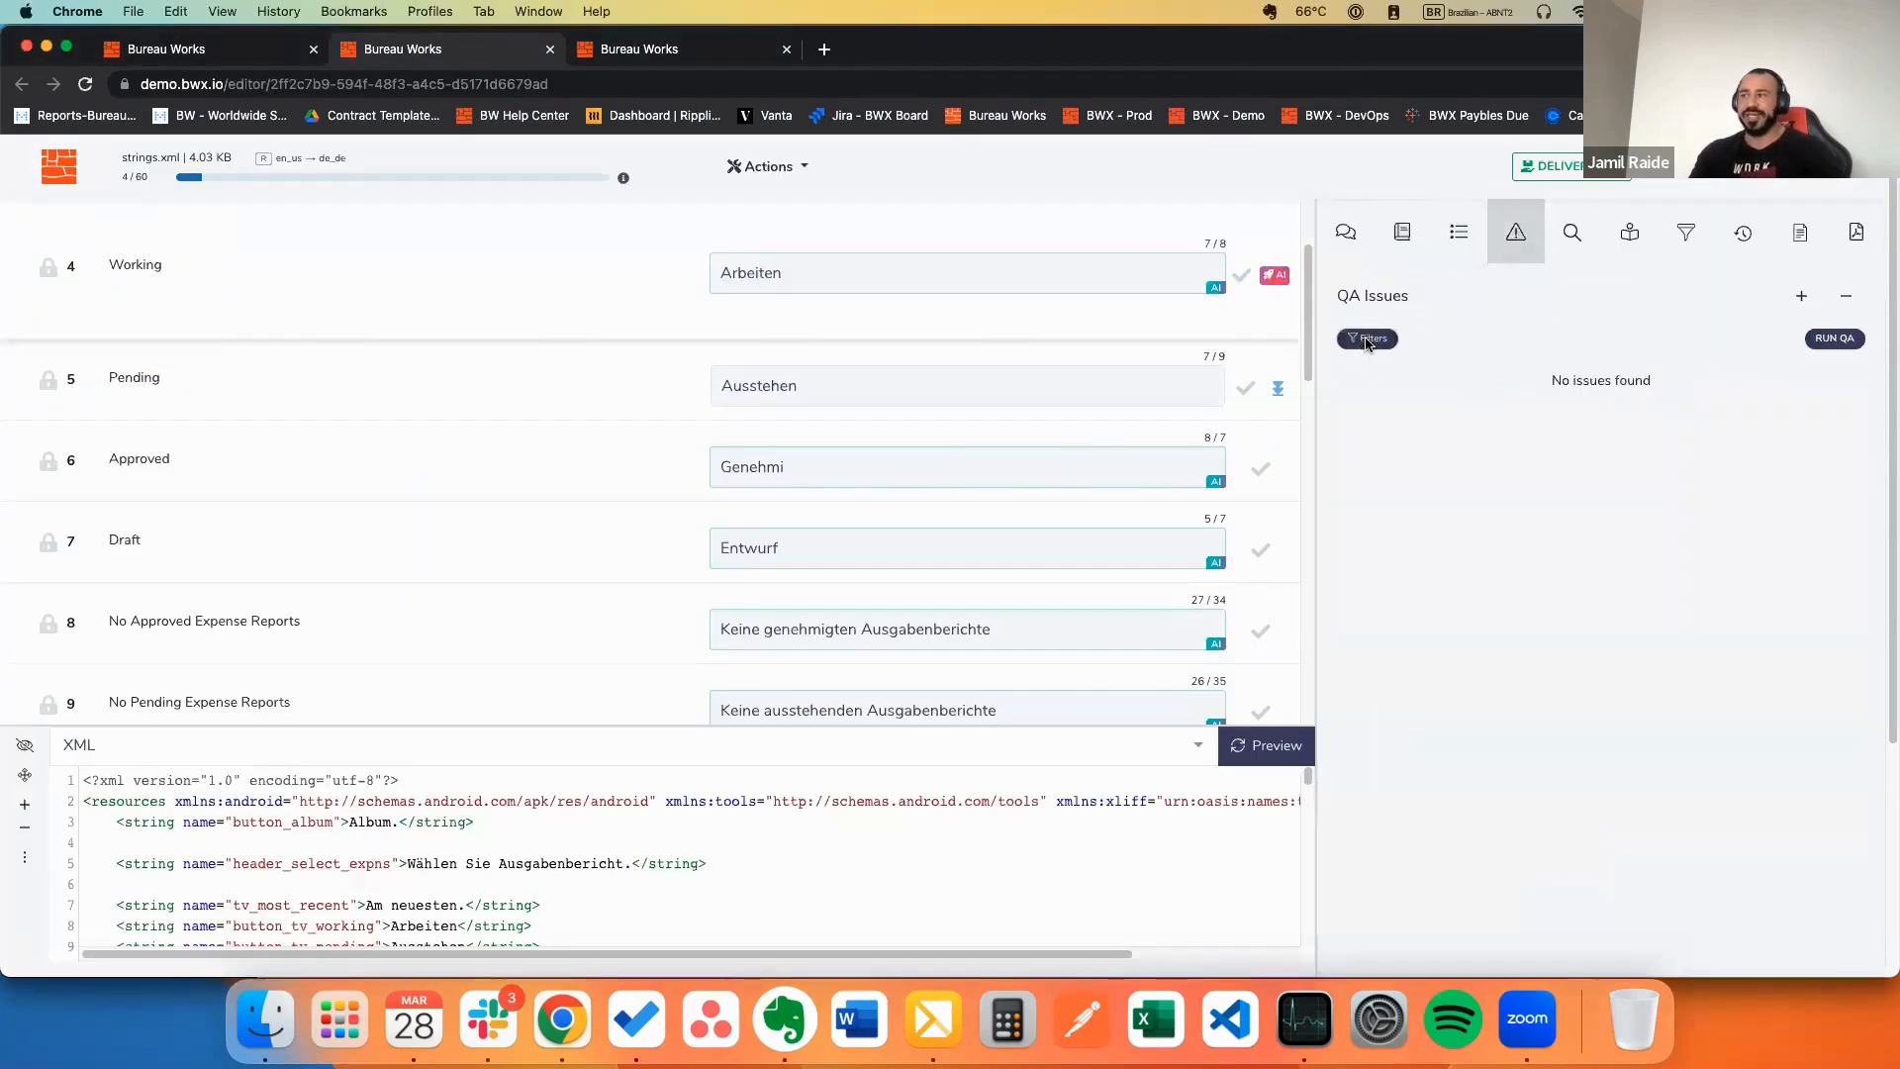
left_click(1369, 339)
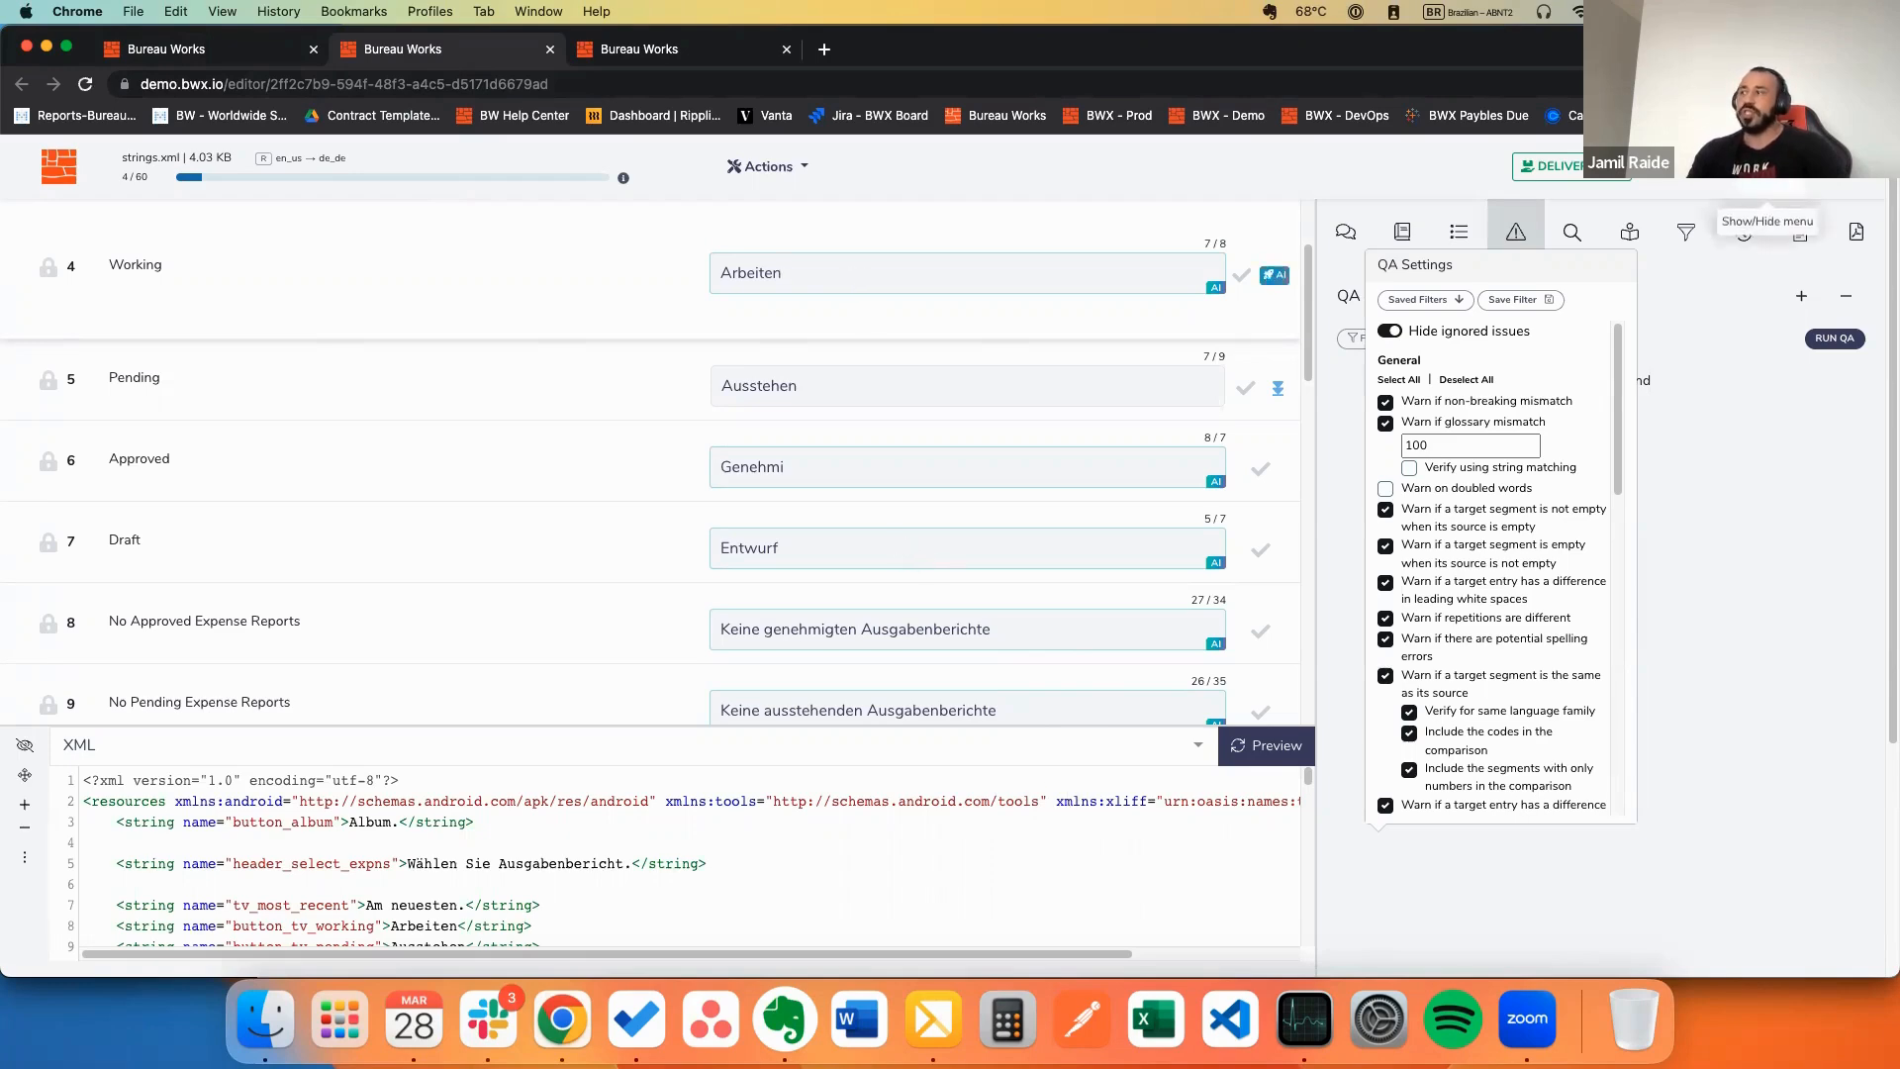
left_click(1857, 234)
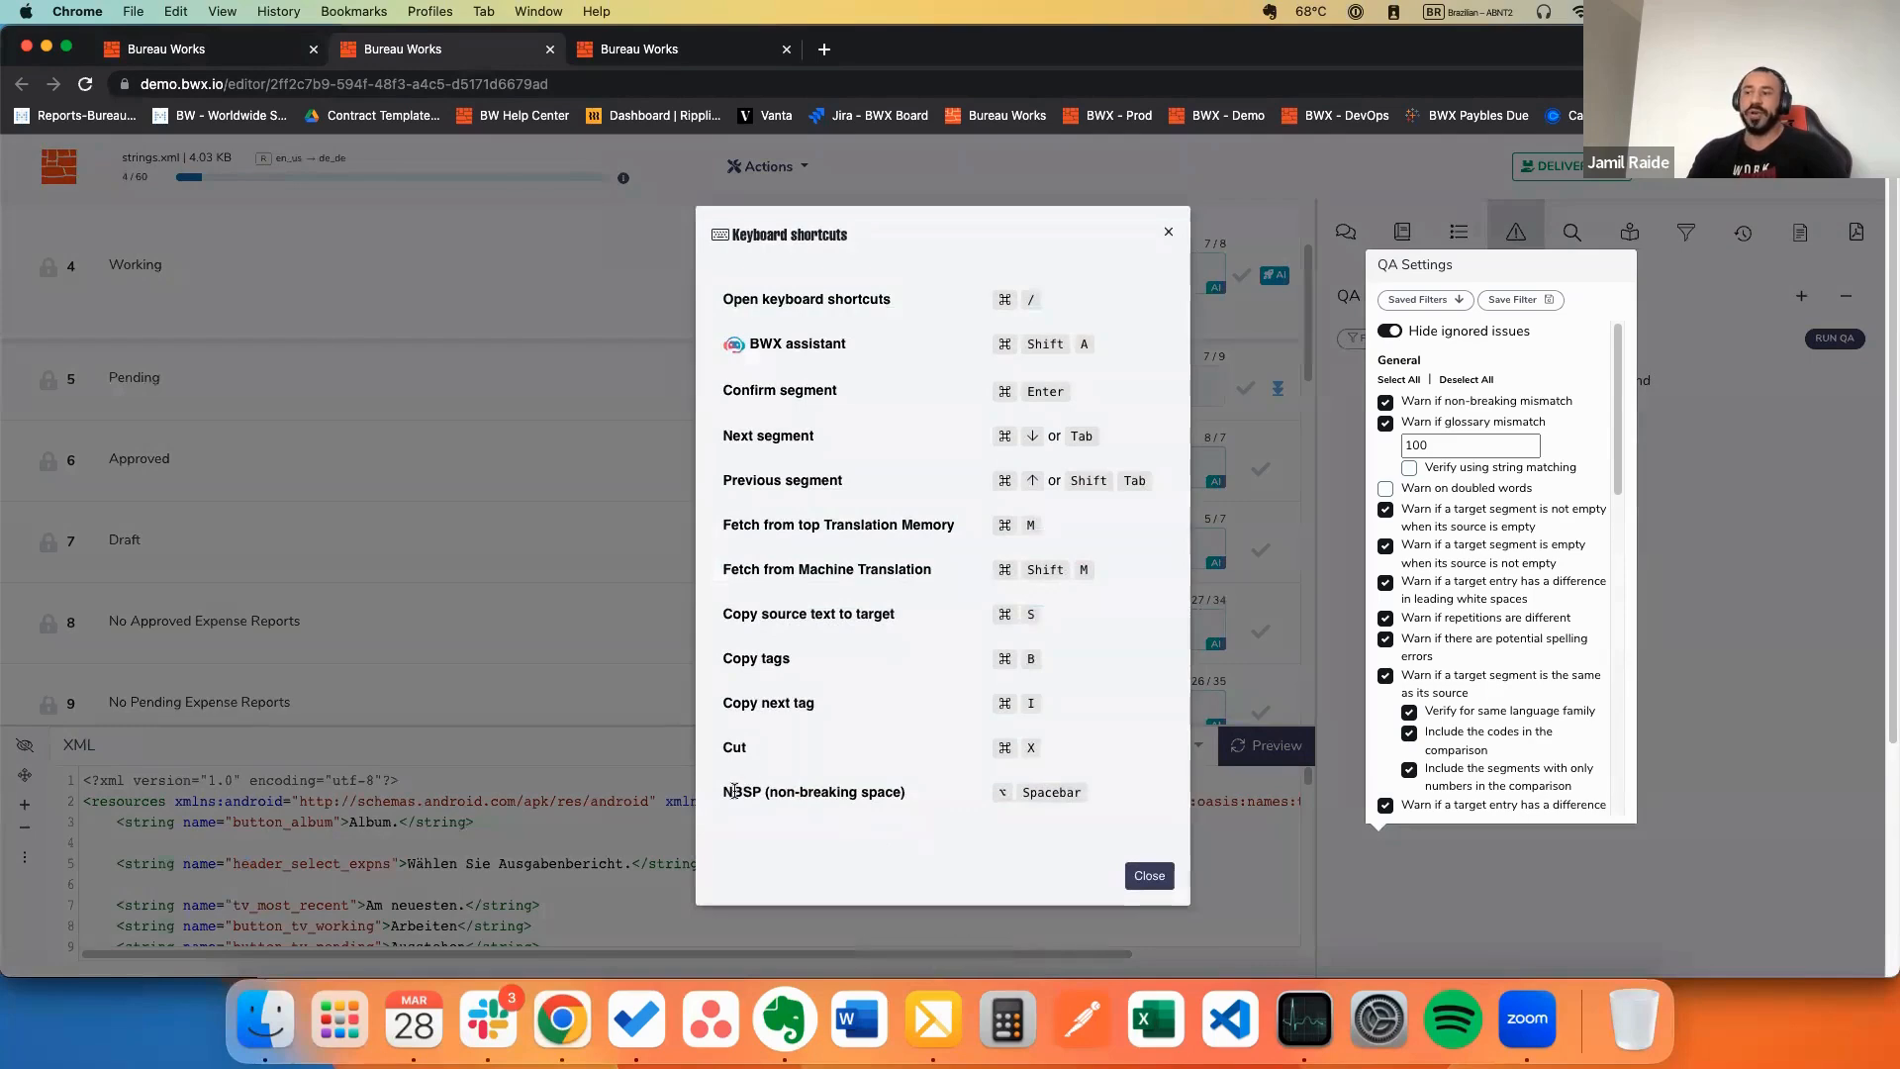
left_click_drag(735, 790, 1017, 792)
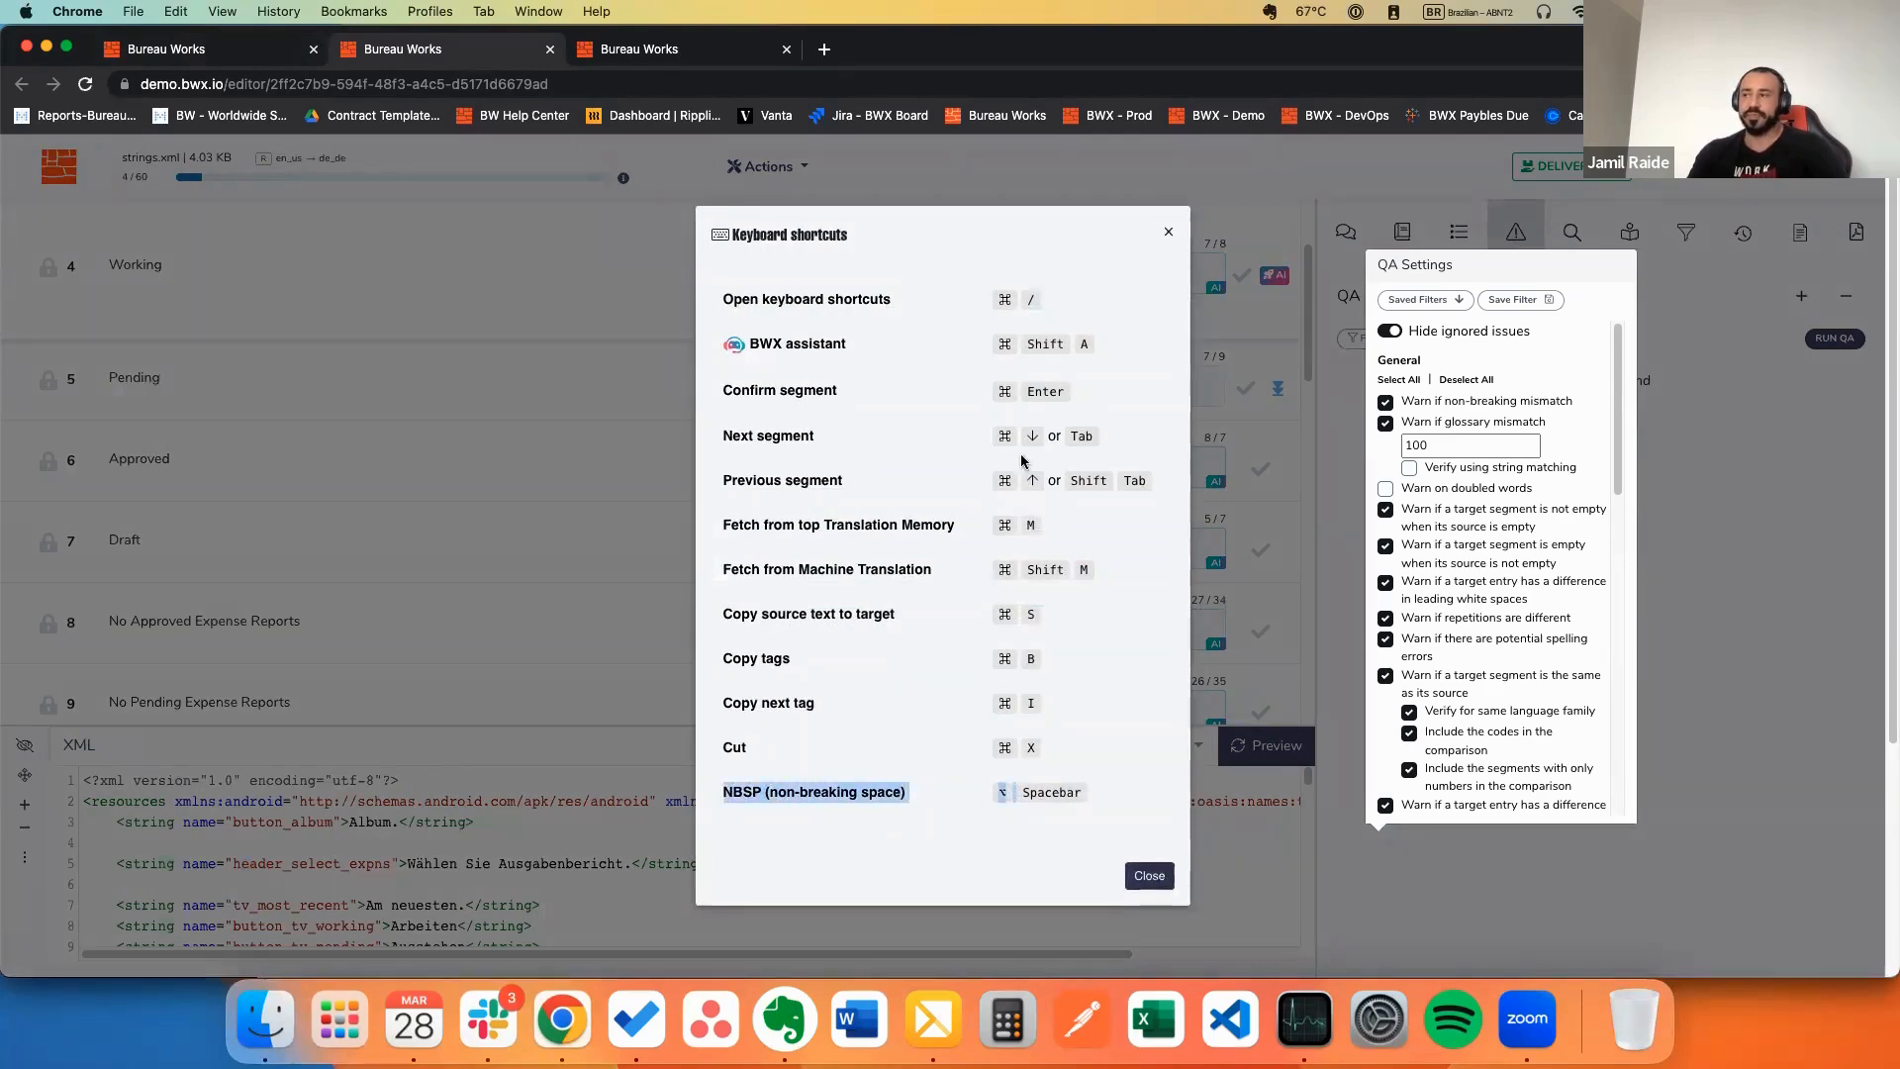
key("Escape")
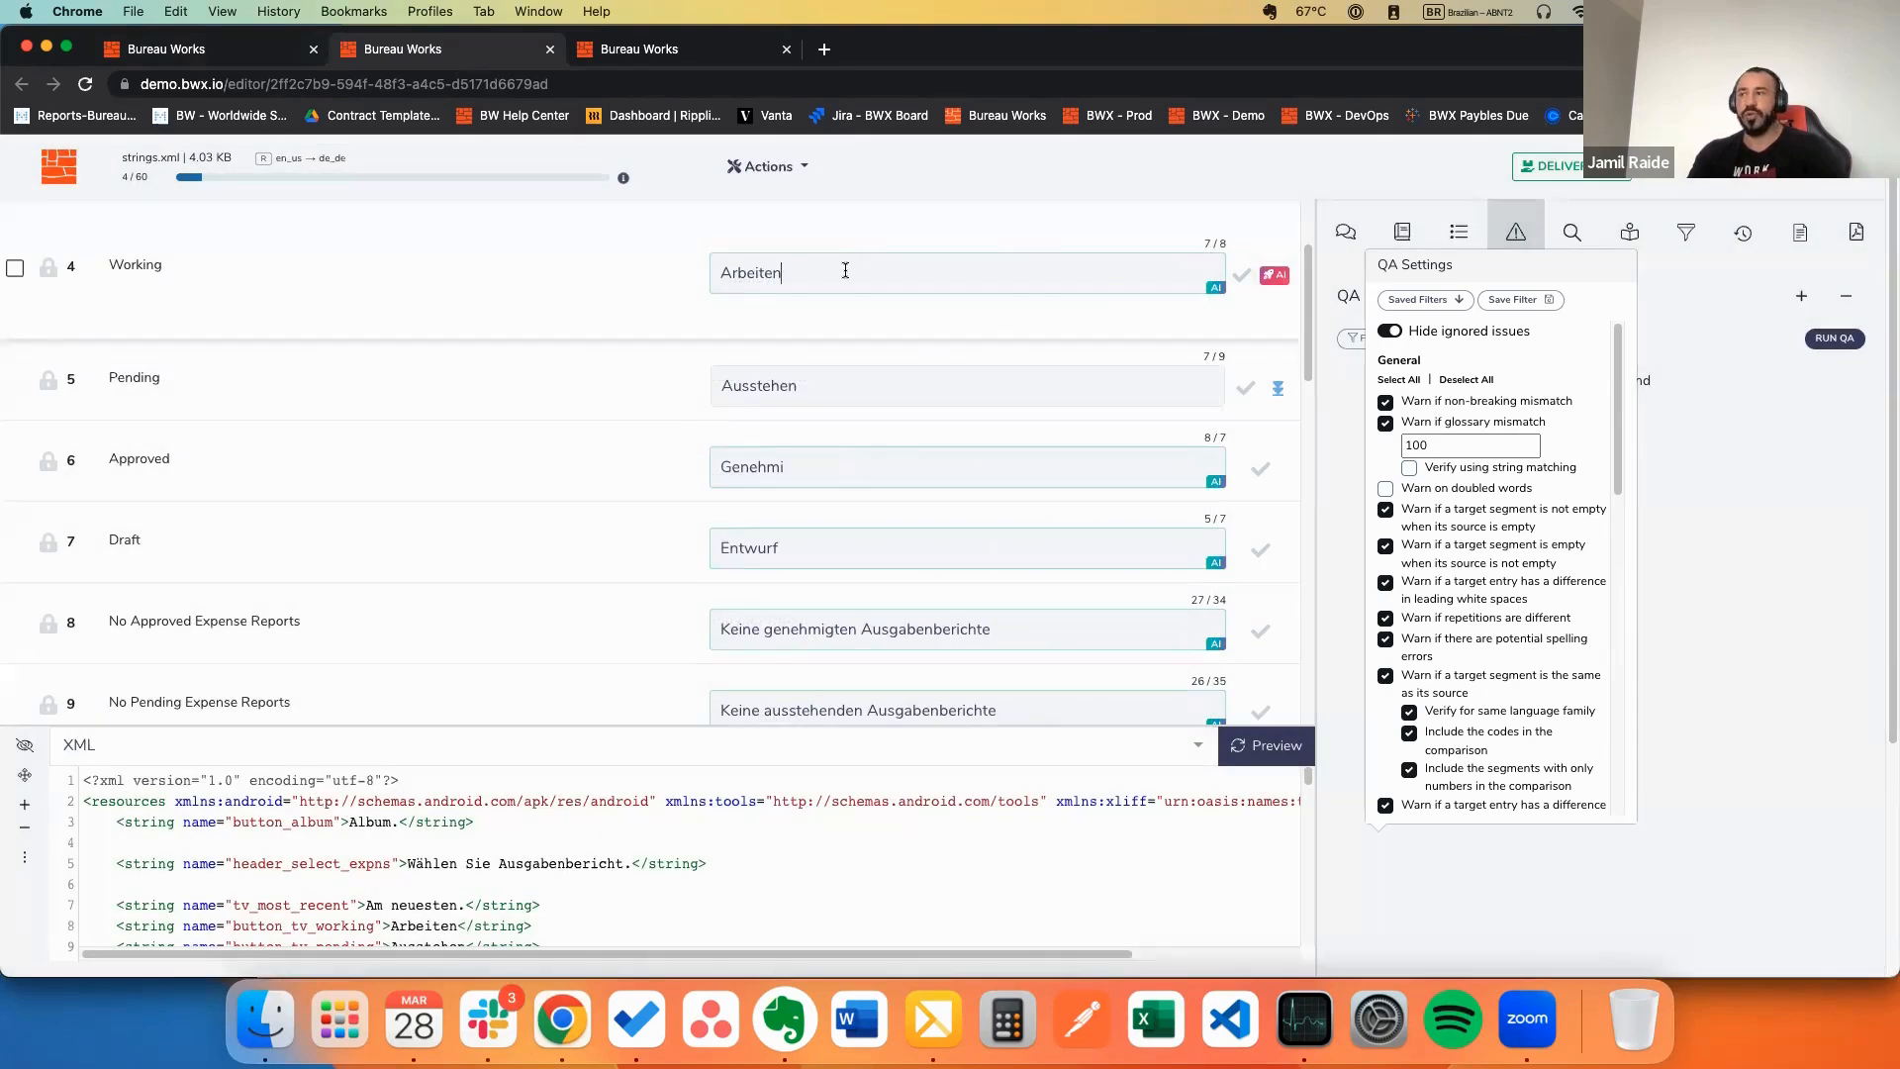
key("super+space")
key("Escape")
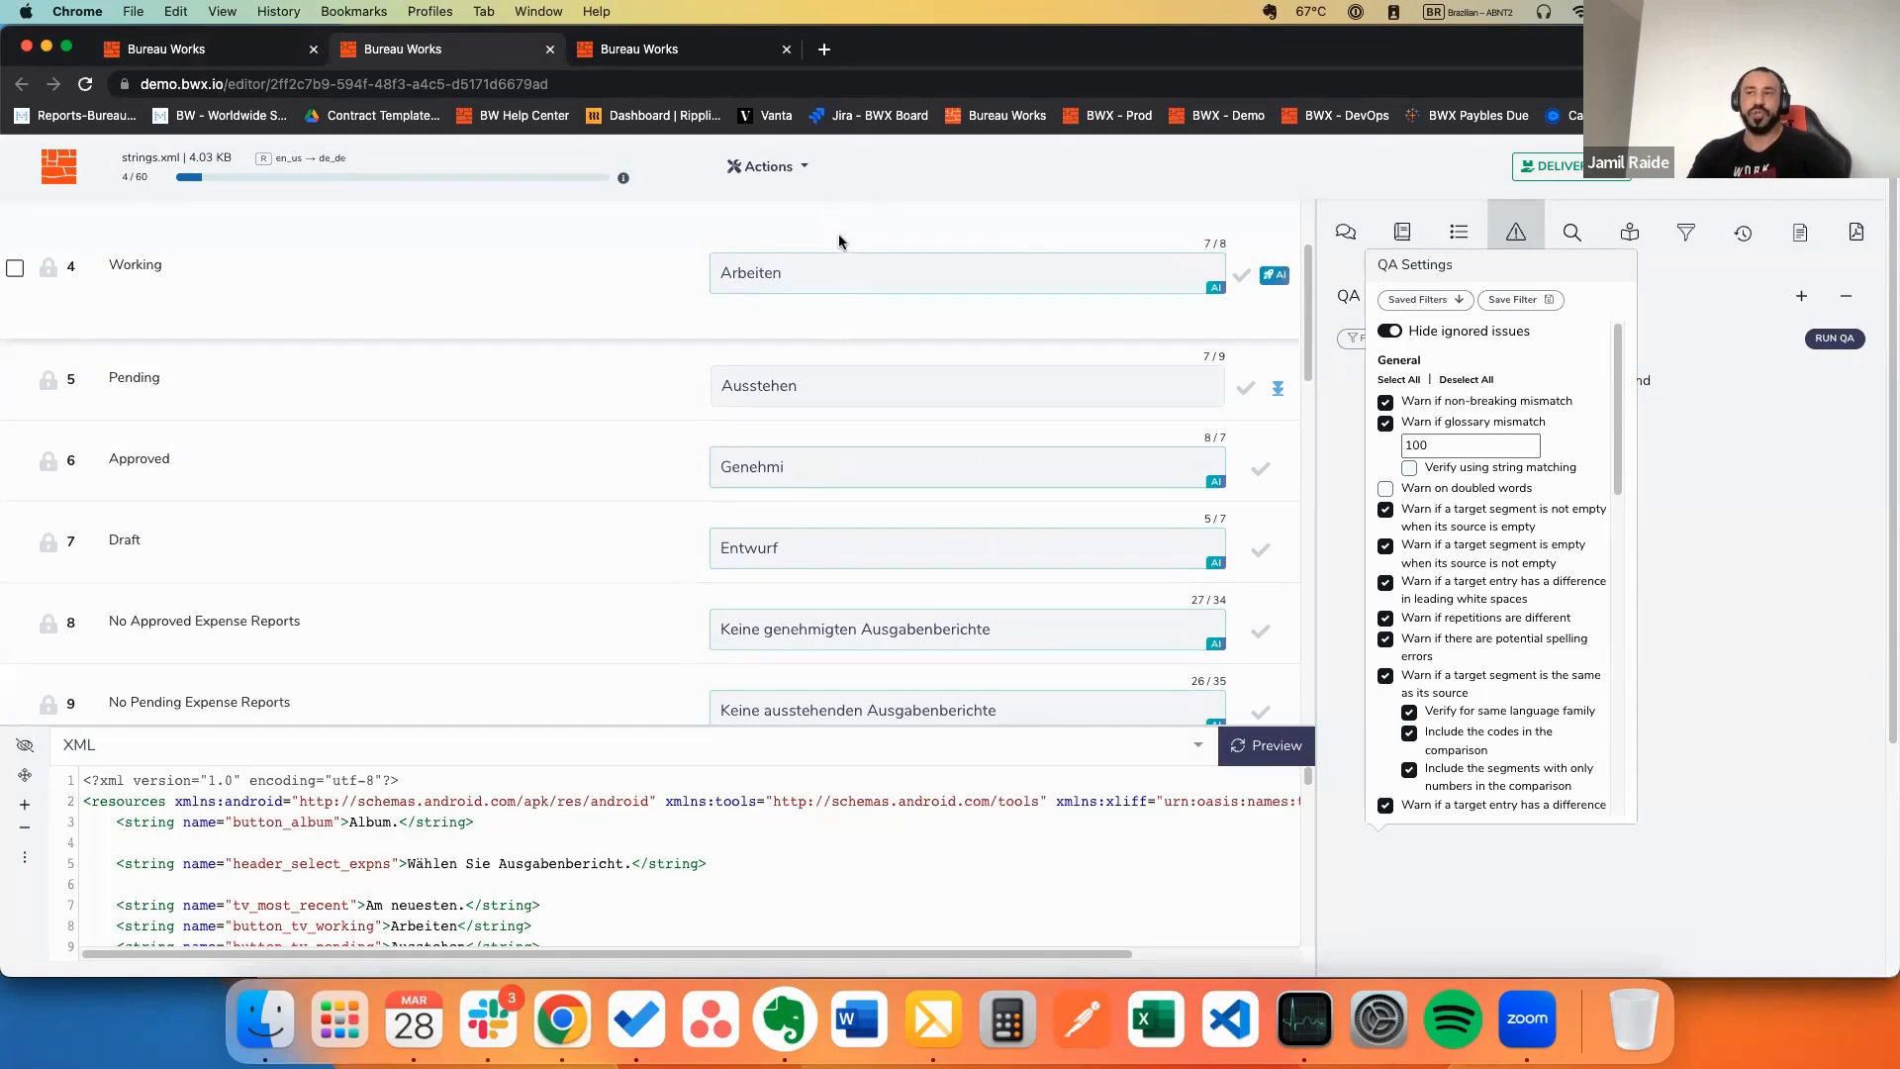
scroll(834, 282, "up", 3)
scroll(839, 531, "down", 3)
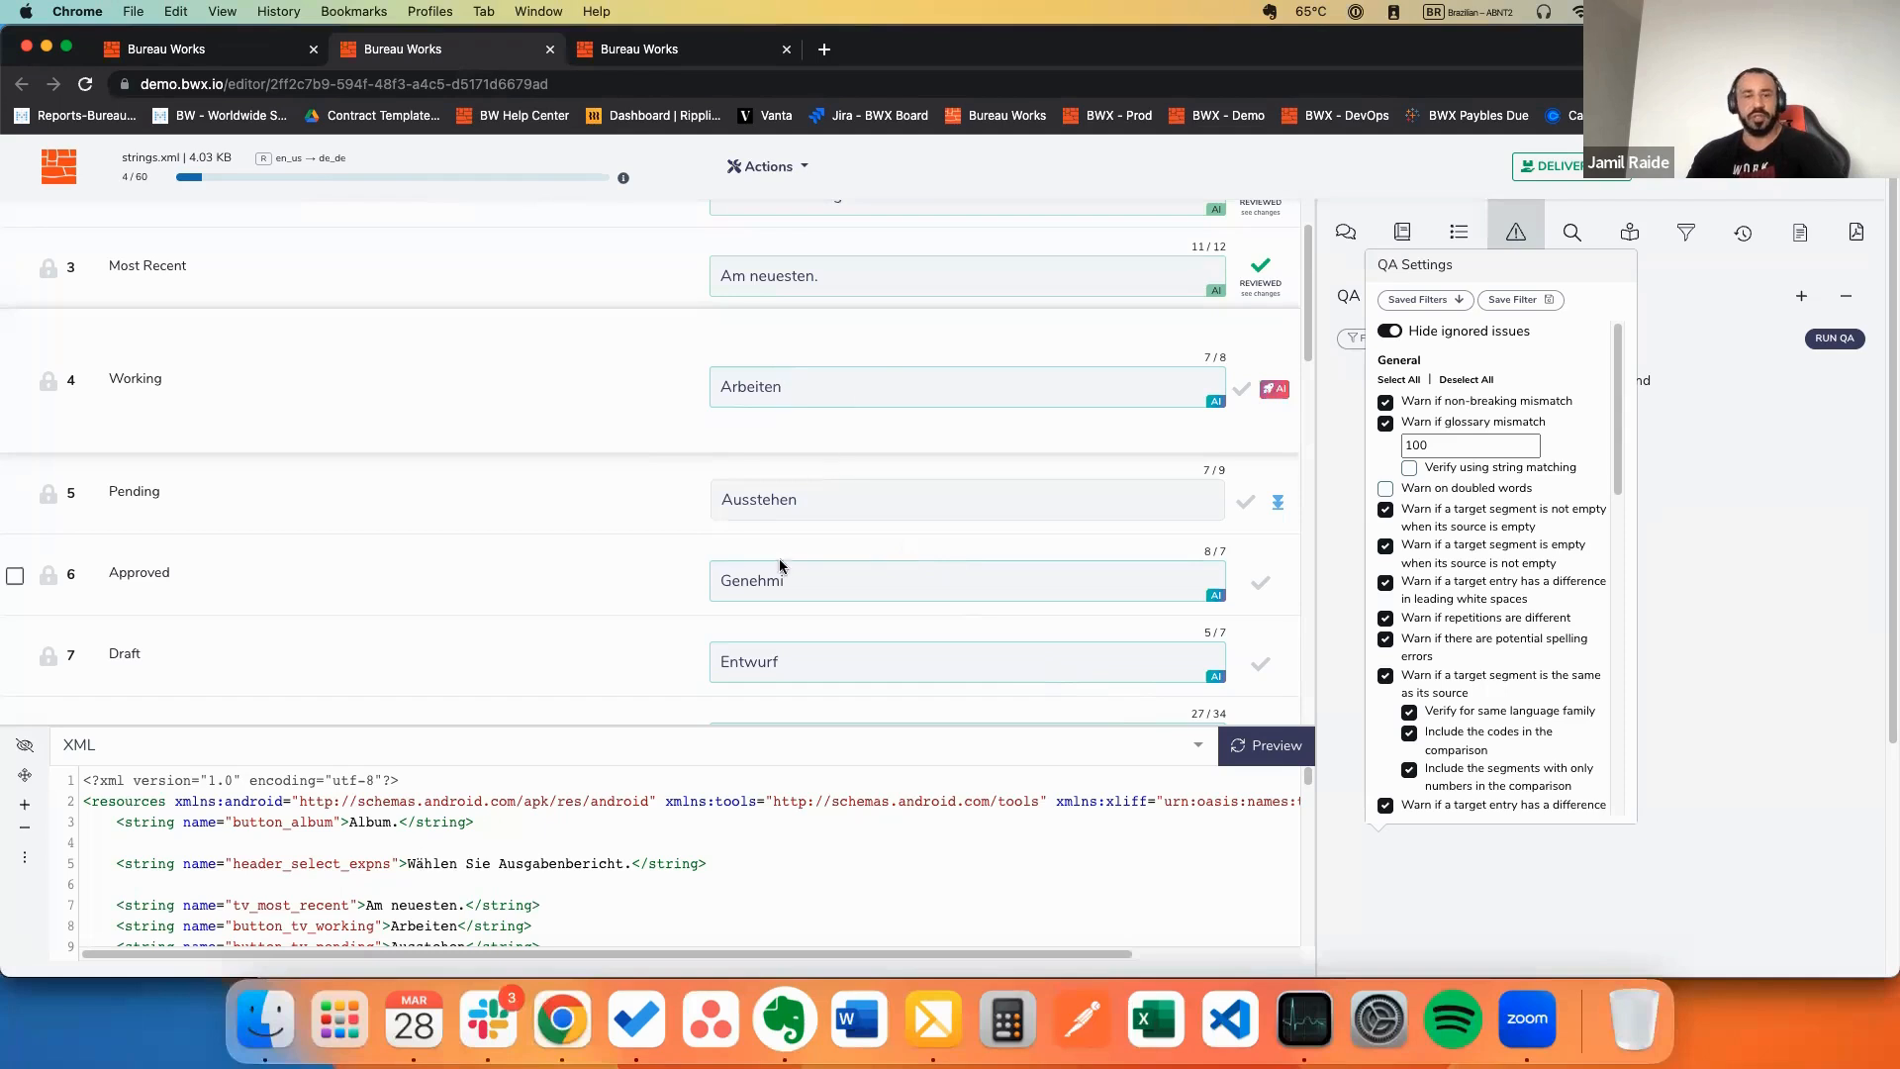
Step: Open the Ausstehen translation's review form and browse the change categories without choosing one
left_click(852, 500)
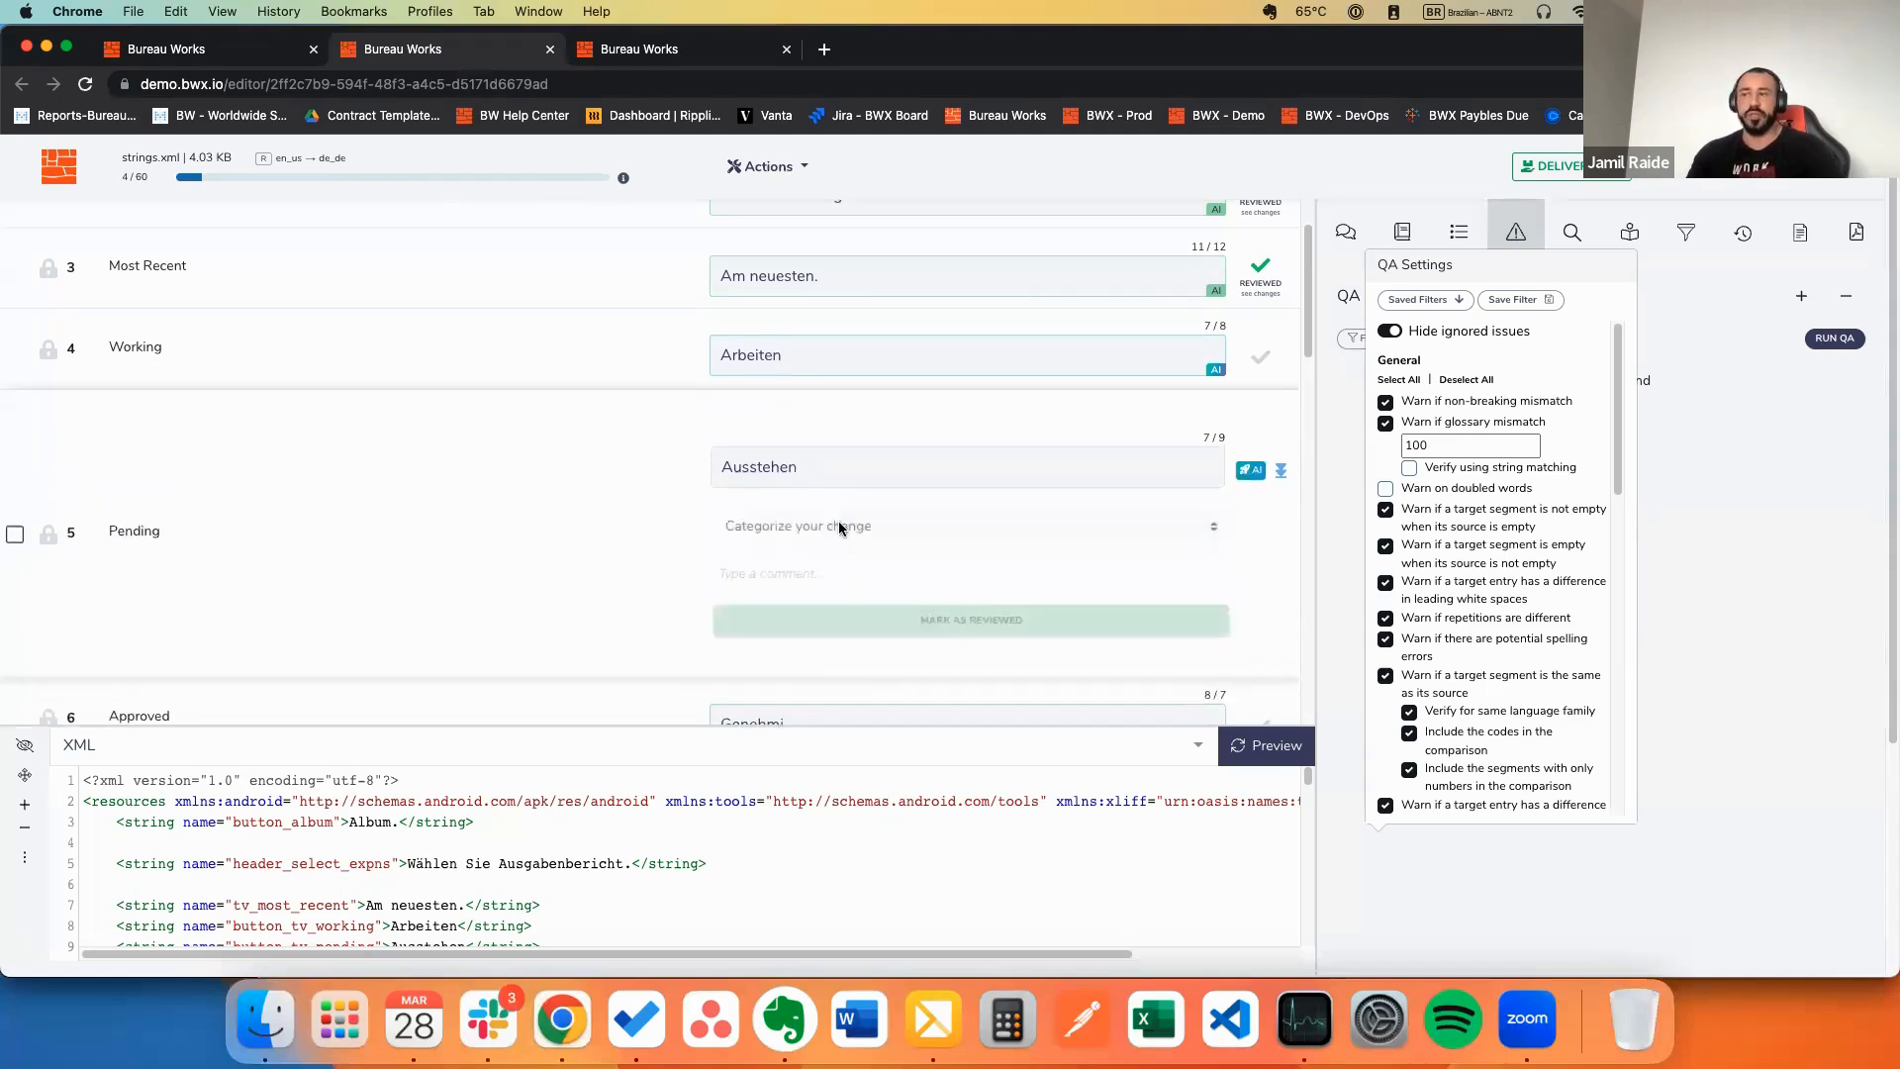
left_click(870, 526)
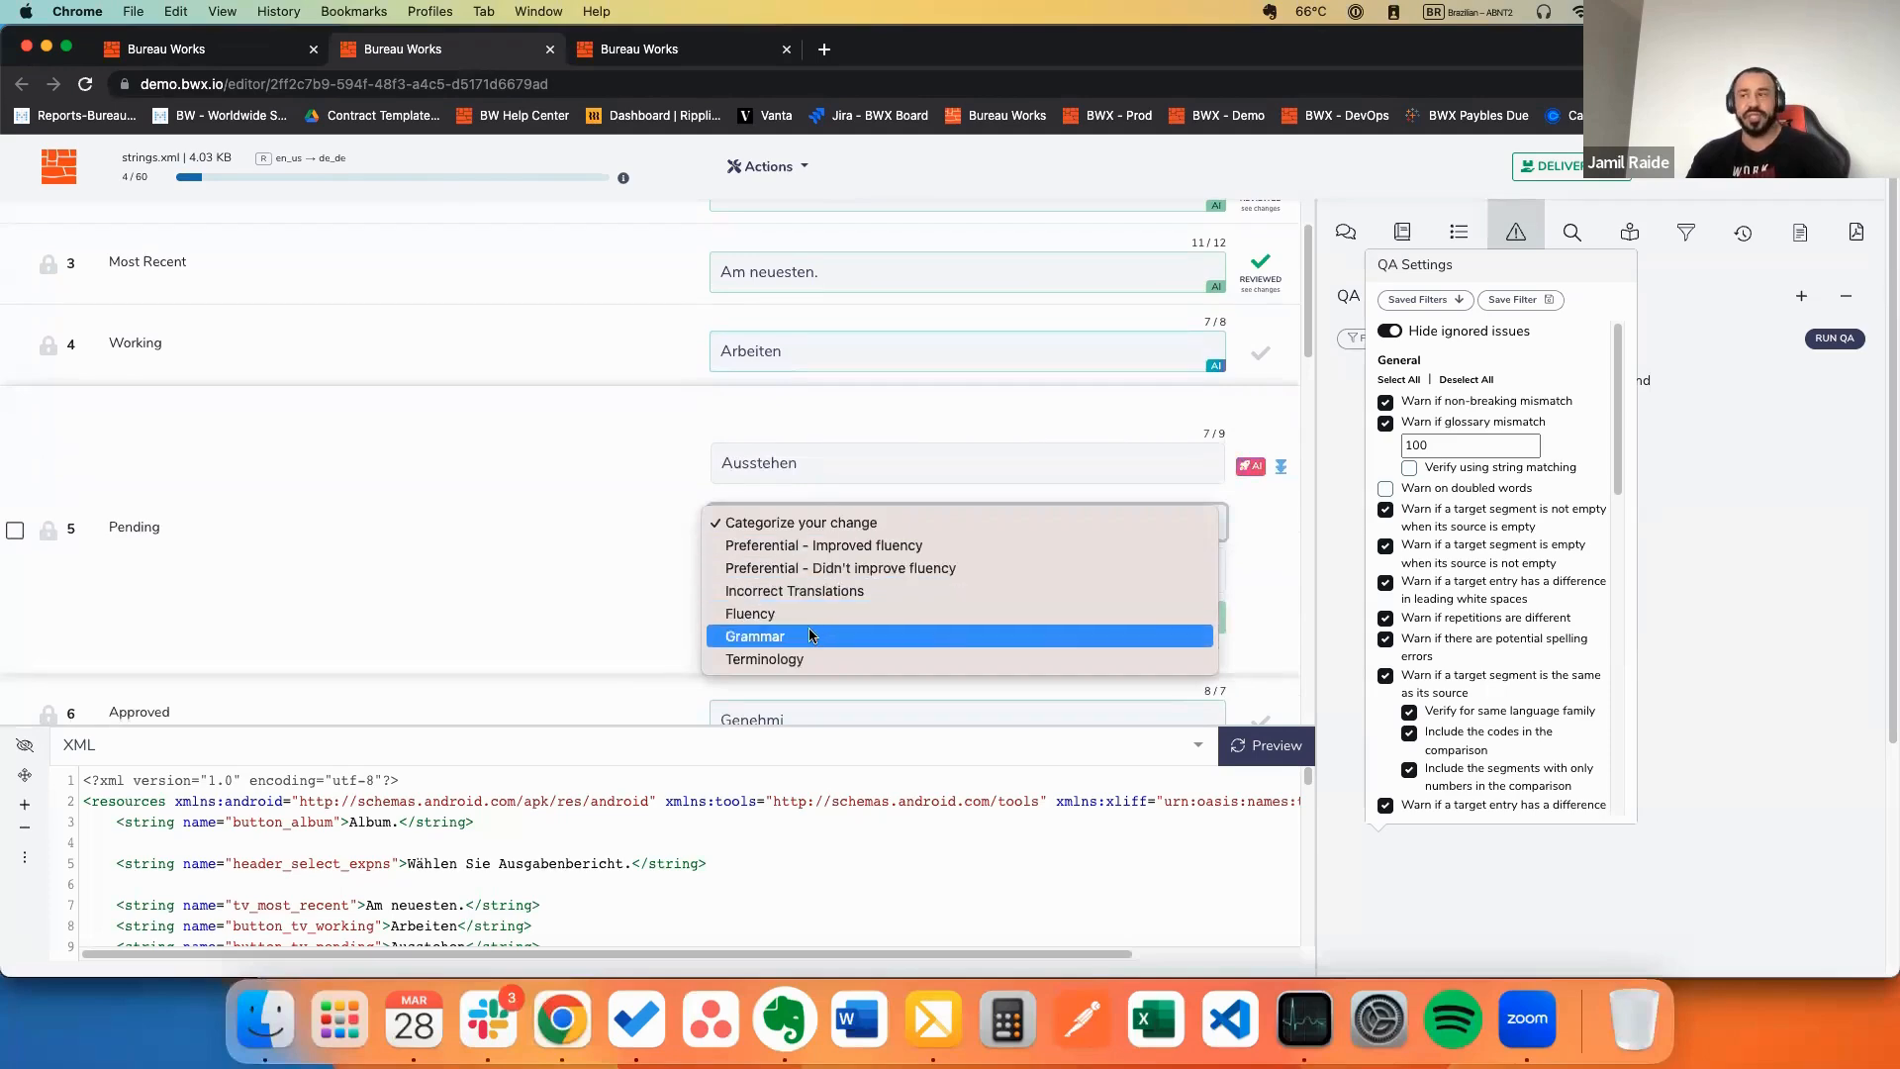
left_click(863, 460)
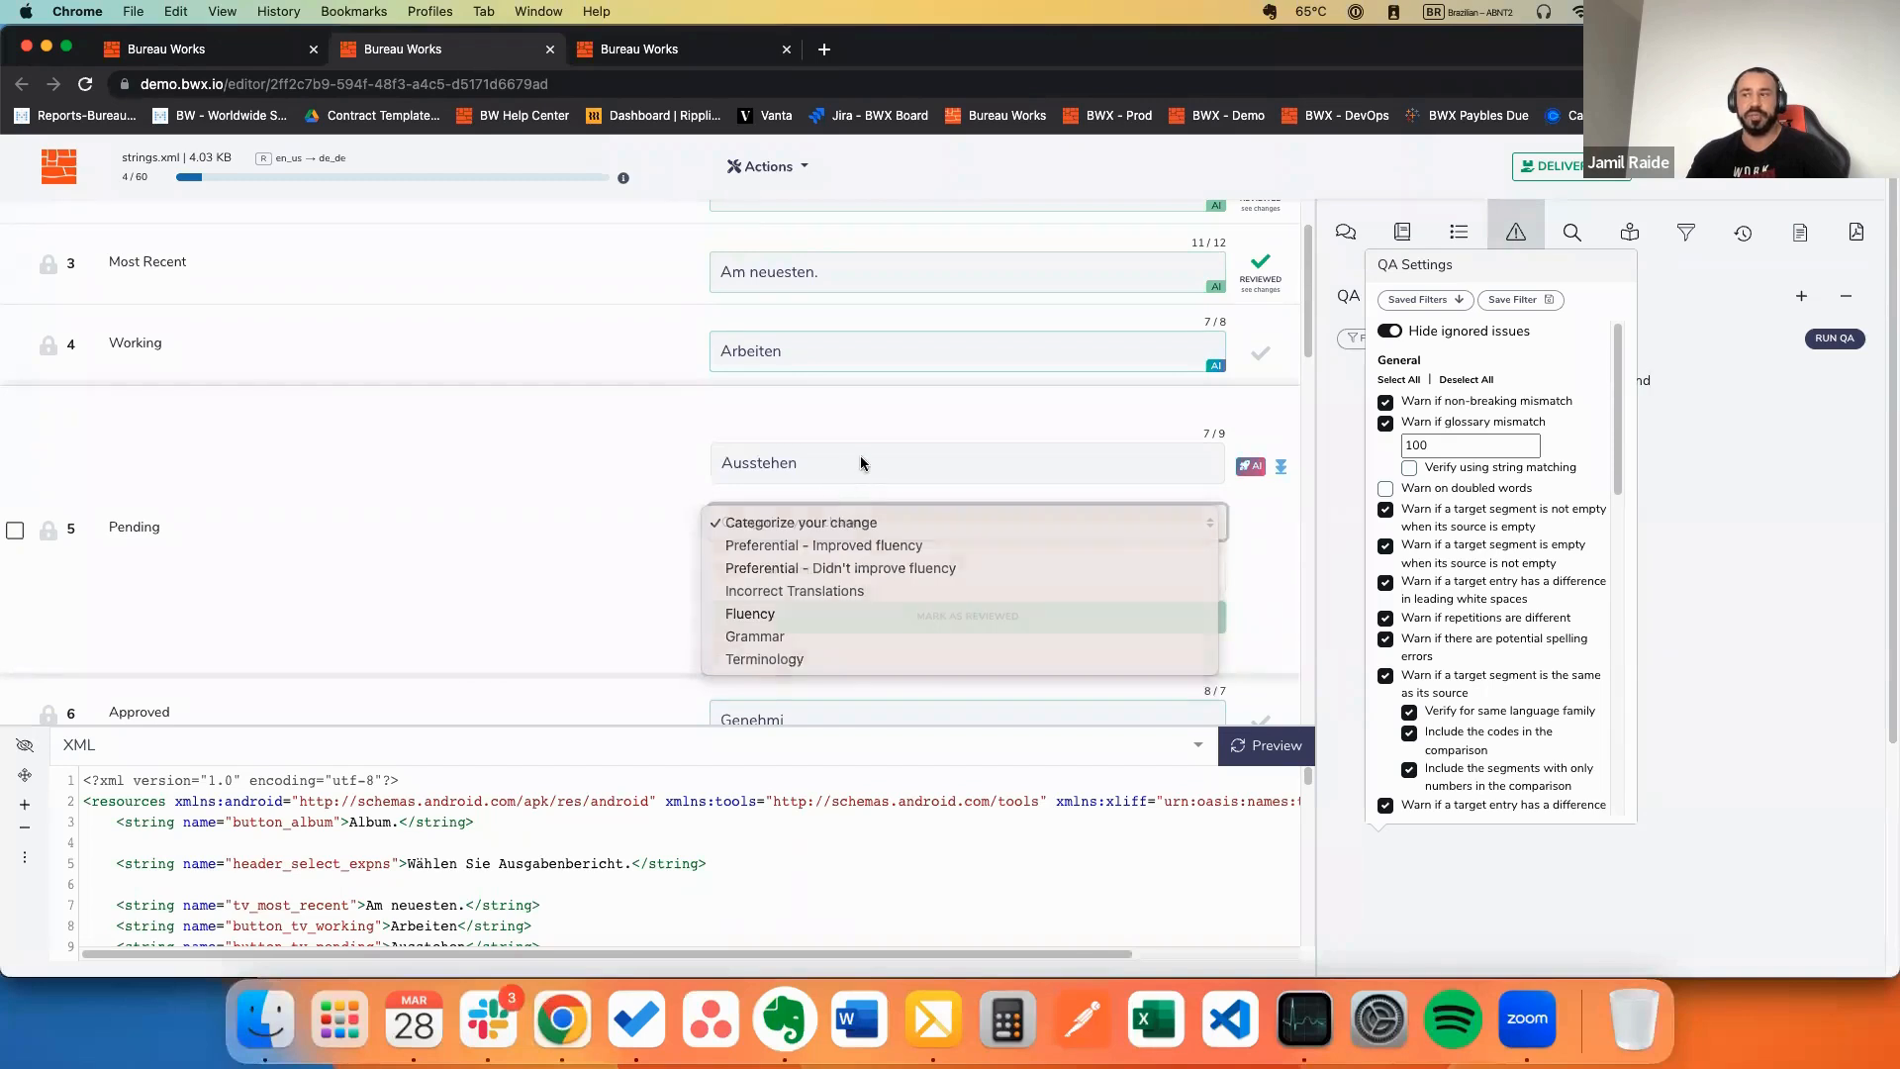
scroll(885, 470, "down", 1)
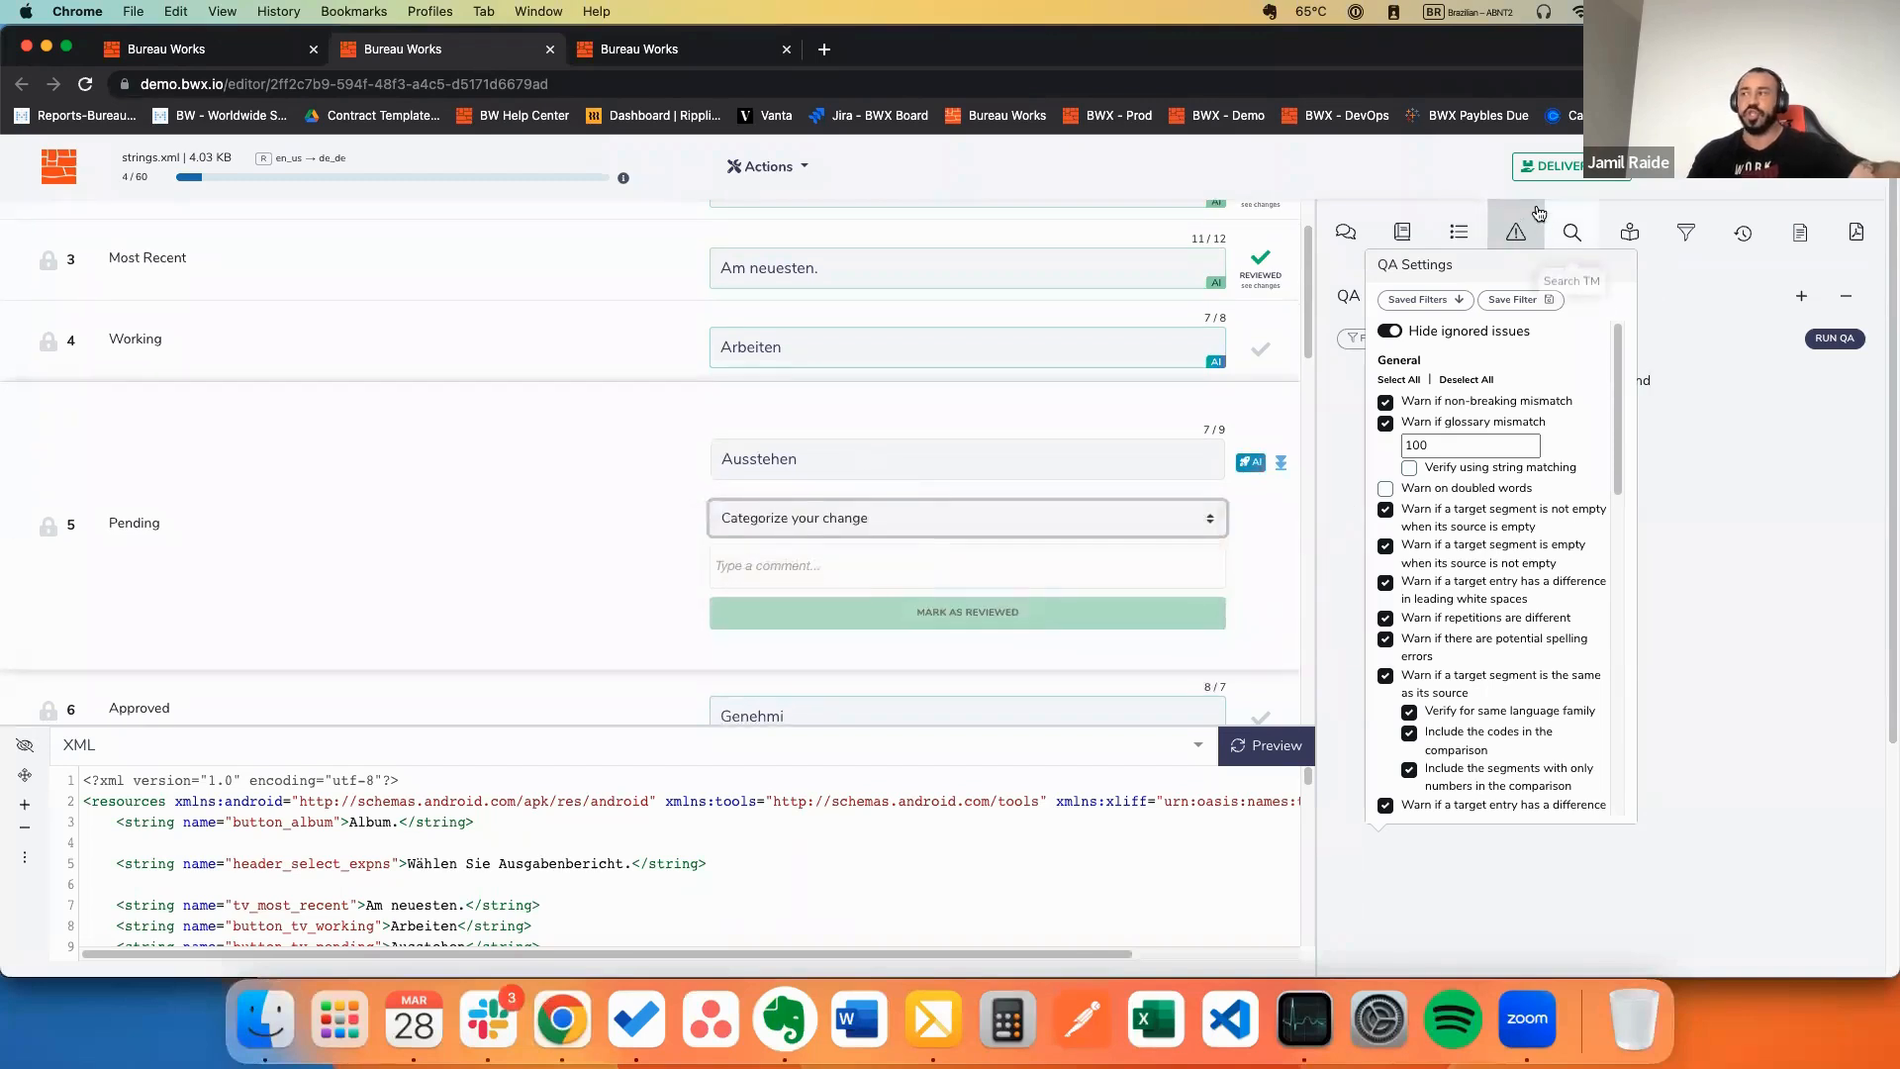
left_click(1522, 256)
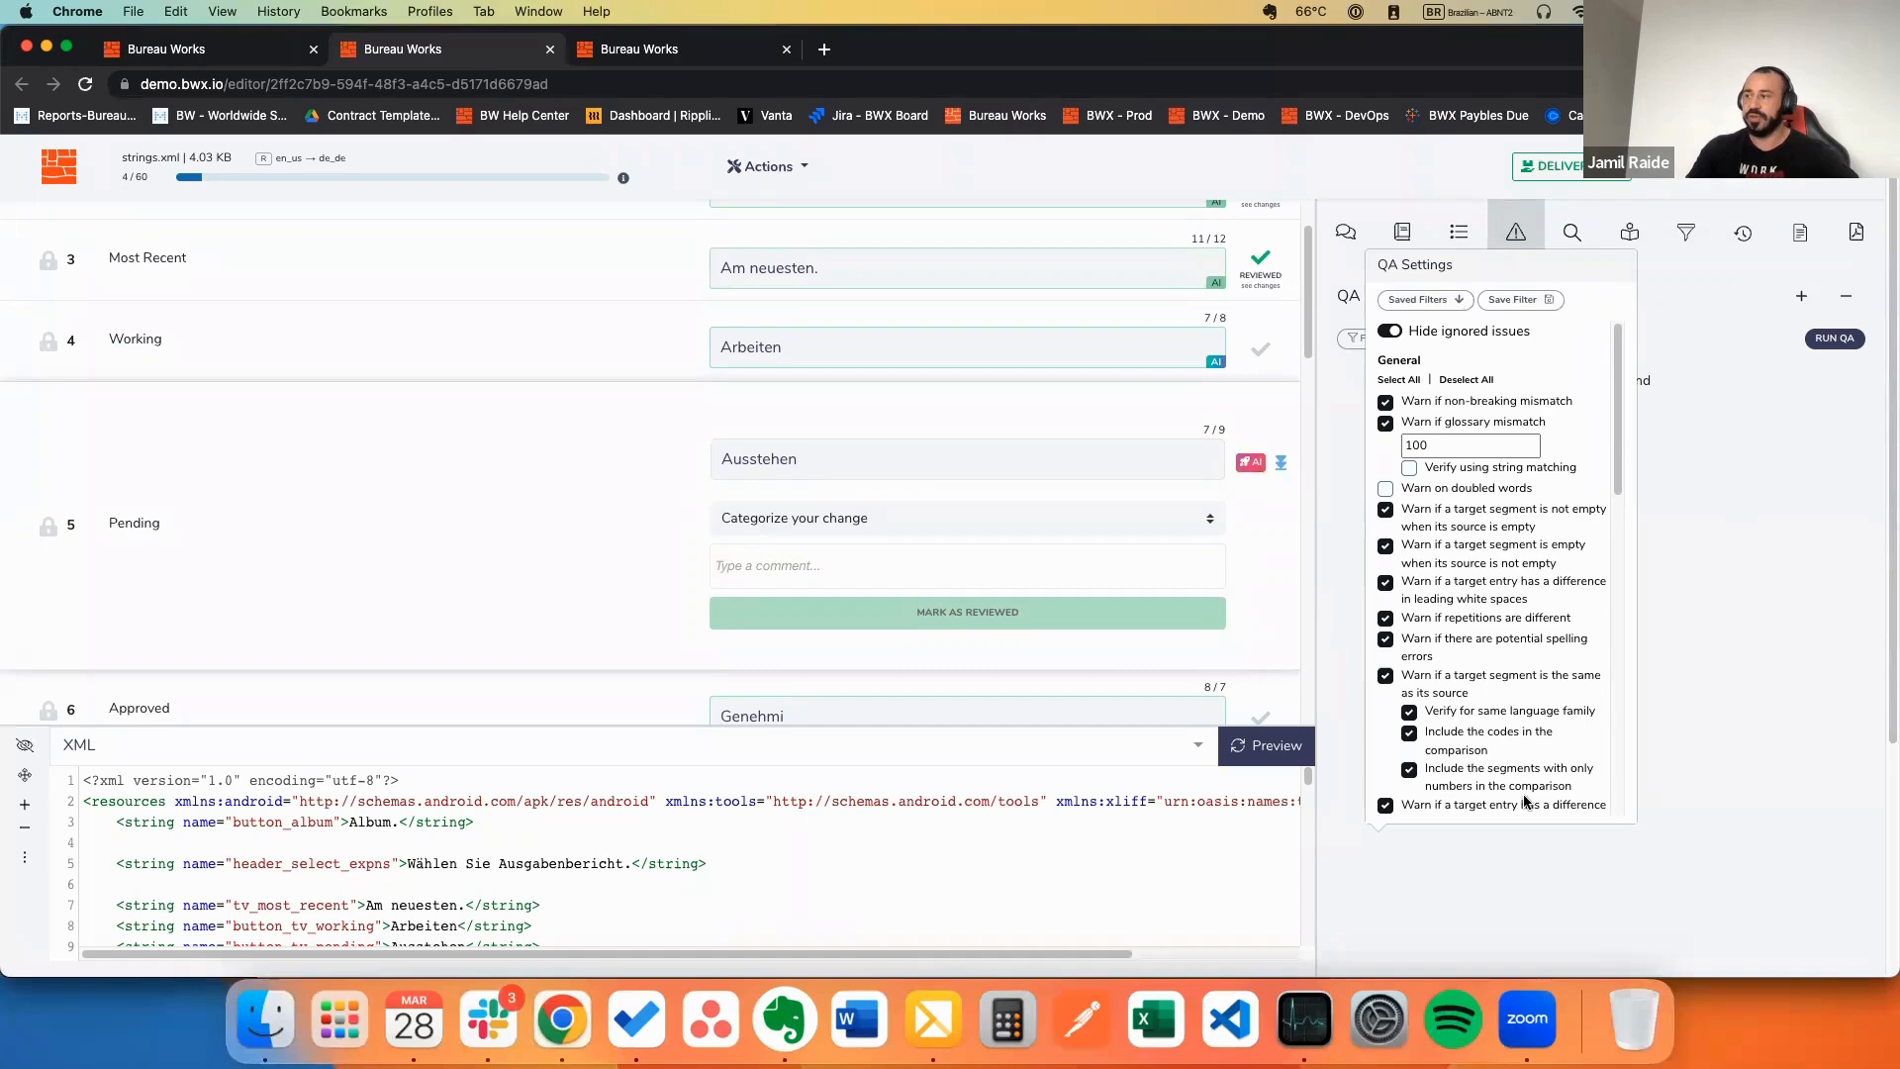
Step: Apply the QA settings to reveal four warnings, then scroll back up to segment 1
scroll(1277, 465, "down", 3)
scroll(1583, 465, "down", 10)
left_click(1587, 803)
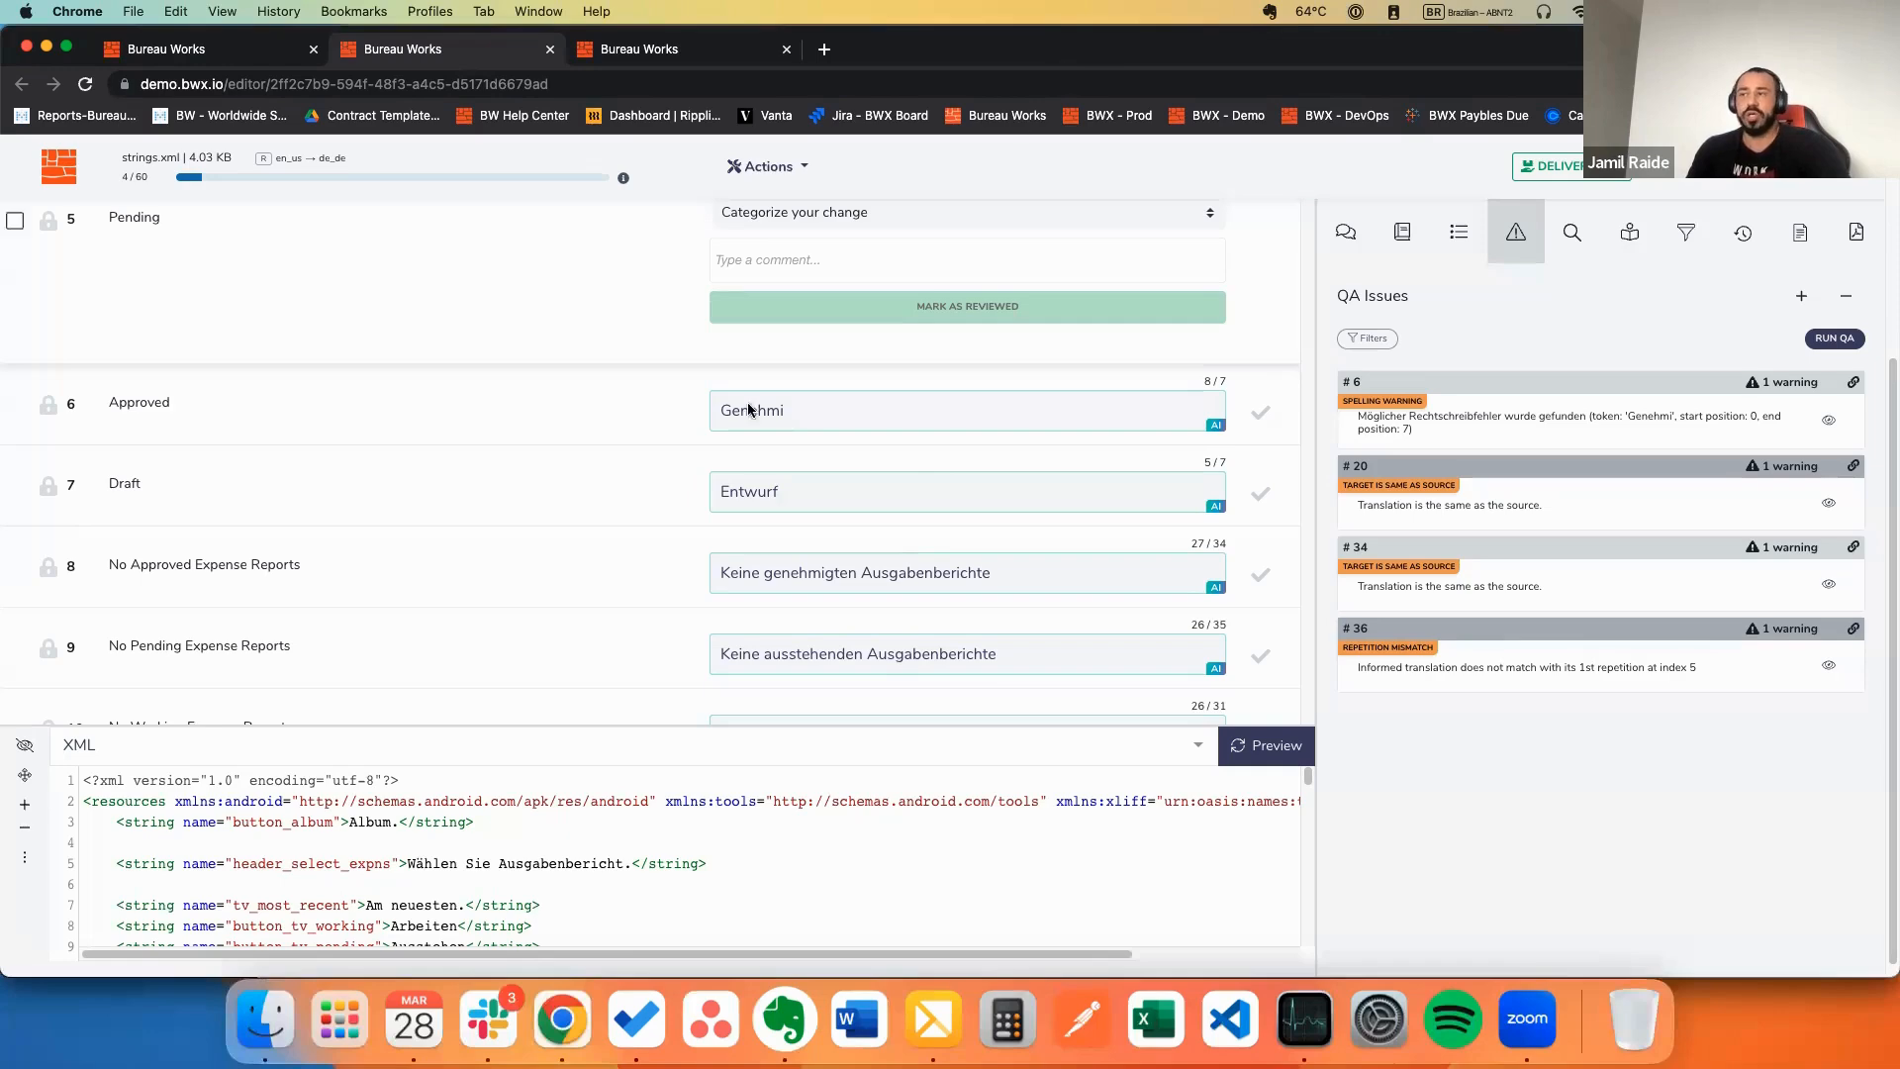
scroll(786, 468, "up", 2)
scroll(791, 476, "up", 4)
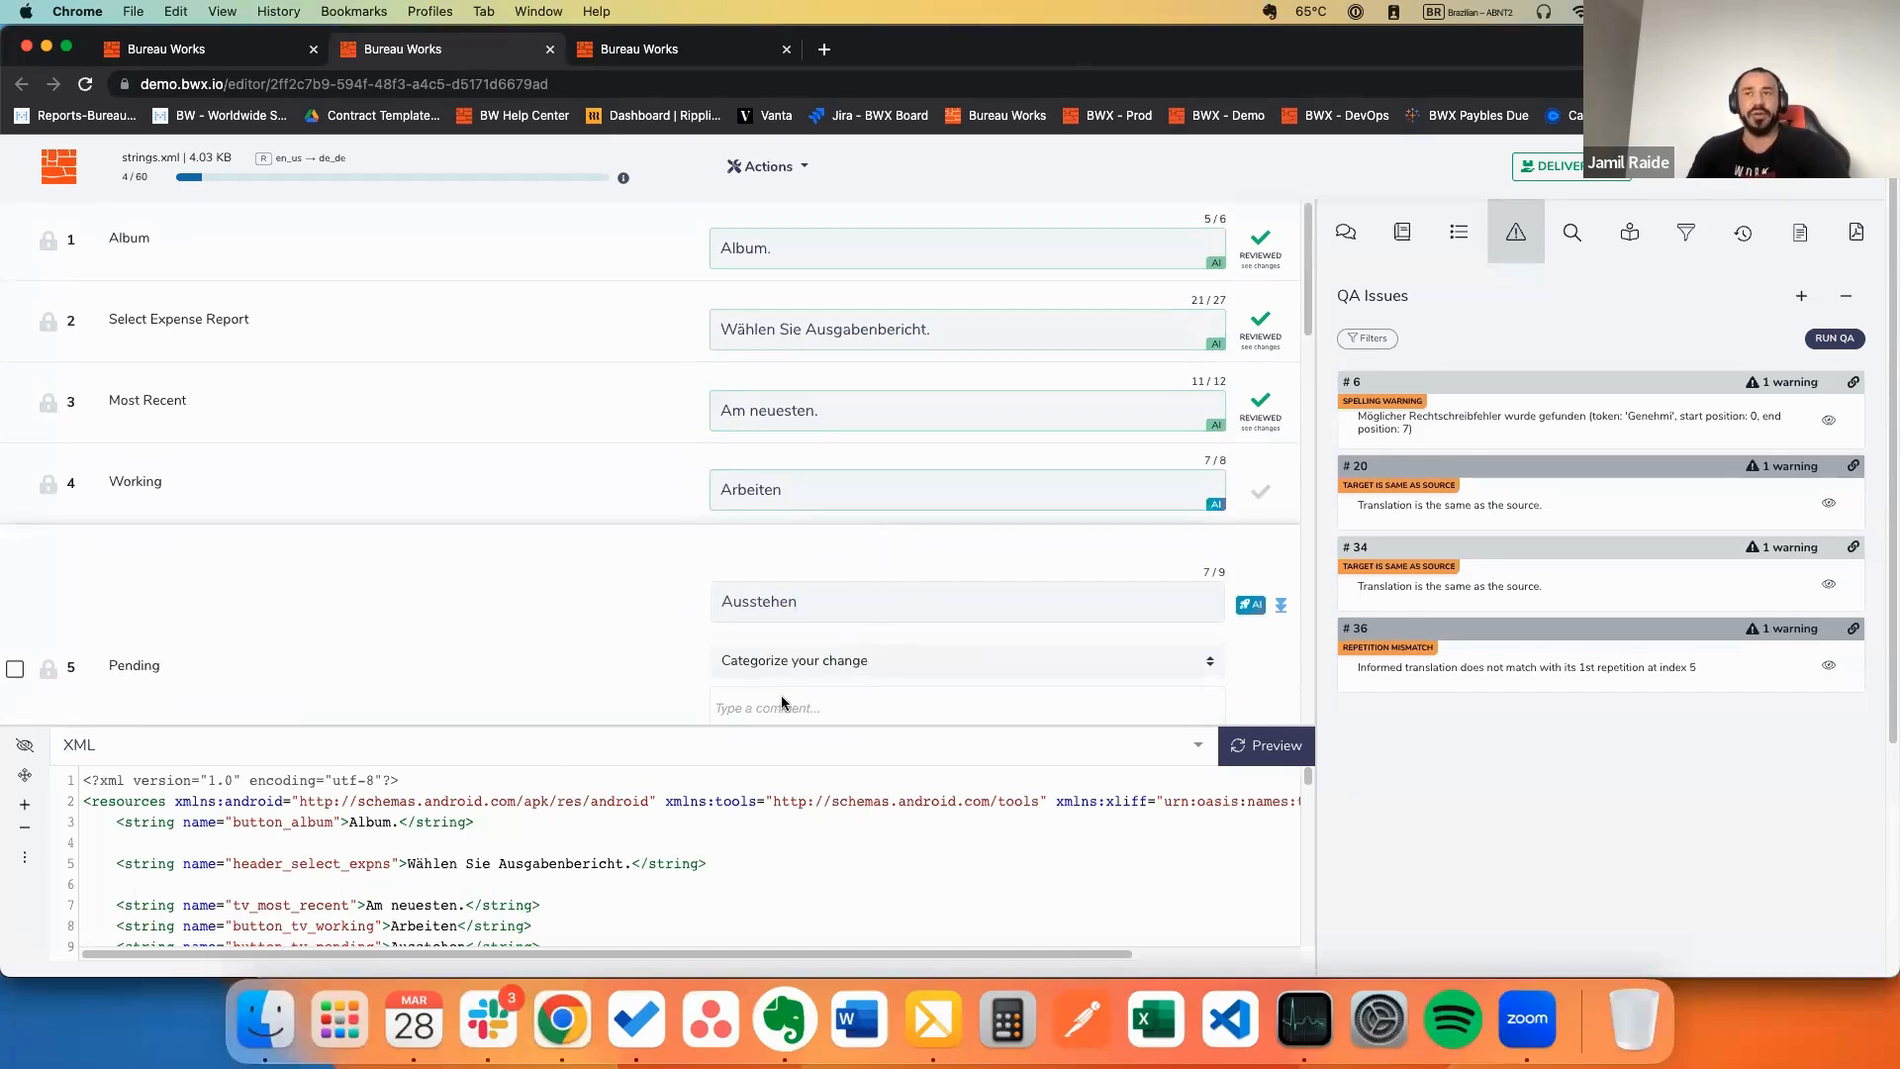
Step: Make segment 4, the Working string translated as Arbeiten, the active segment
left_click(823, 500)
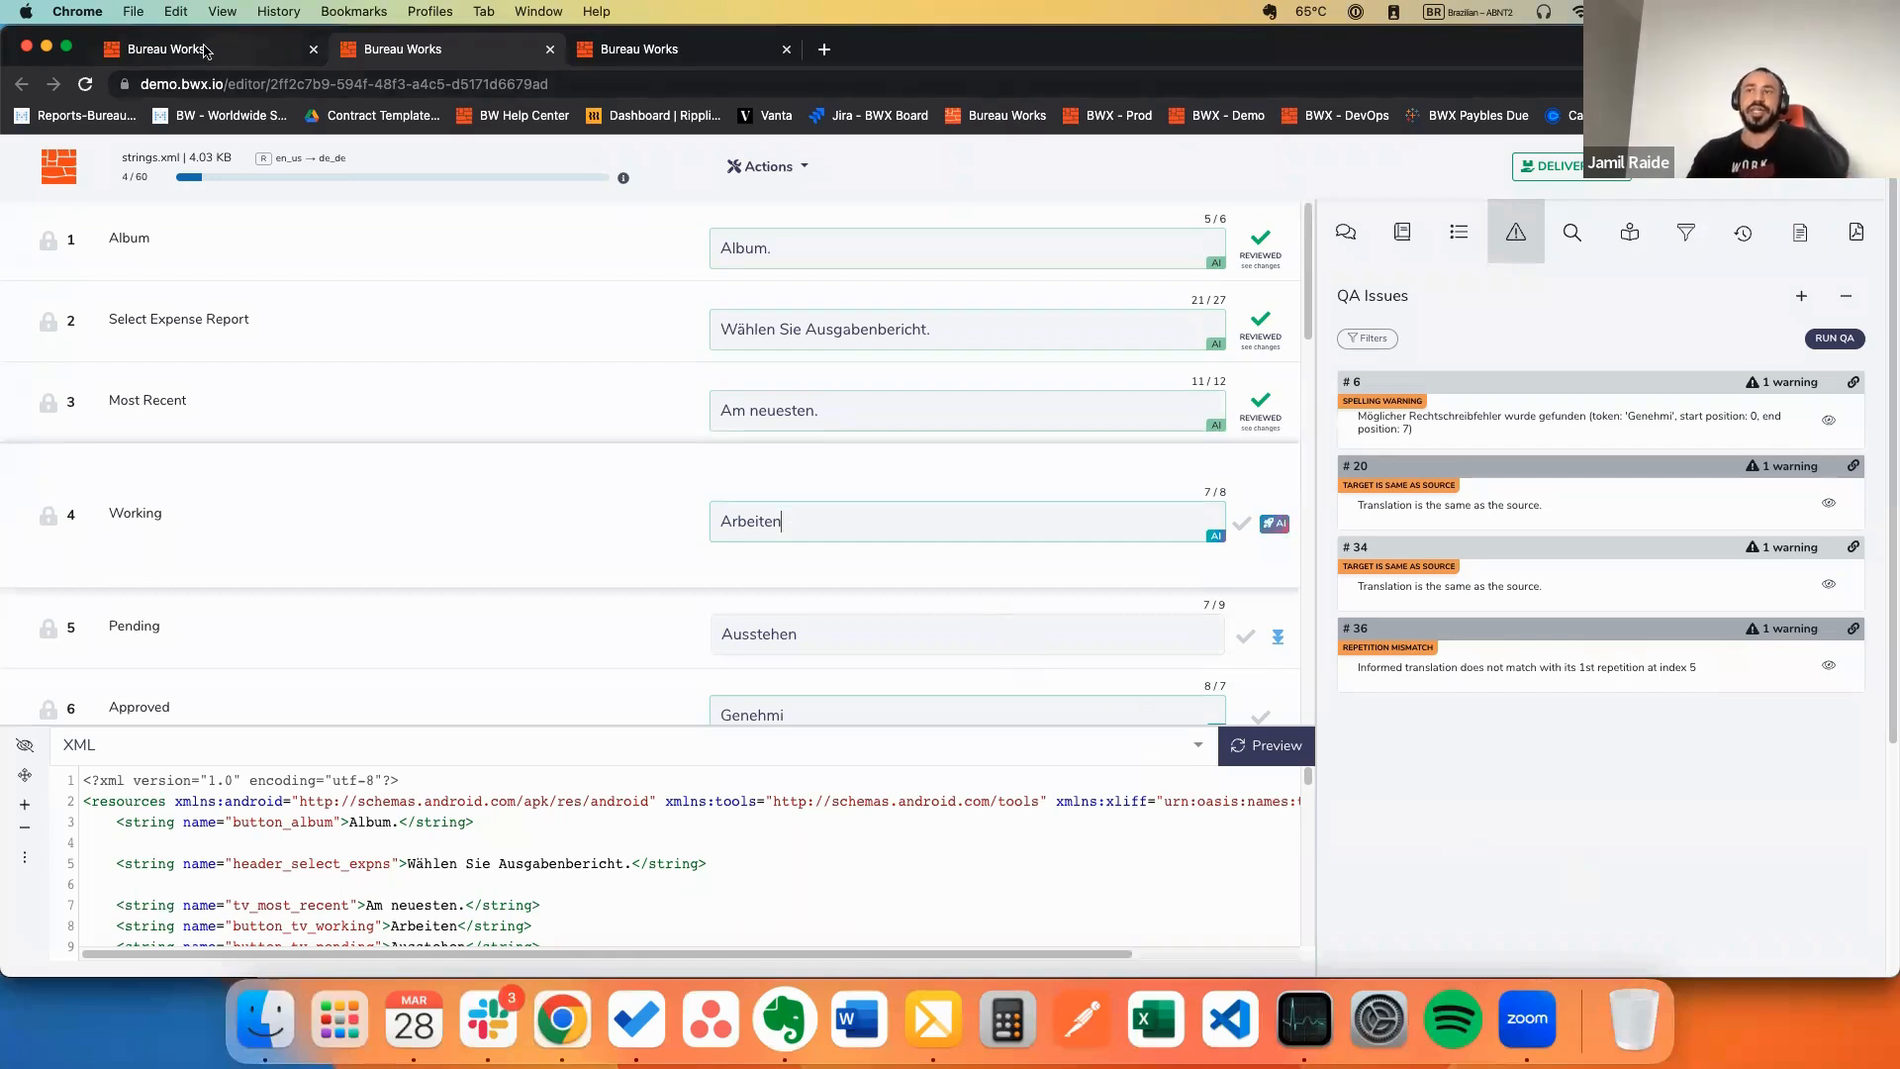
Step: Move from the BWX home page through the open editor tabs to the Localizable_strings German editor
left_click(237, 49)
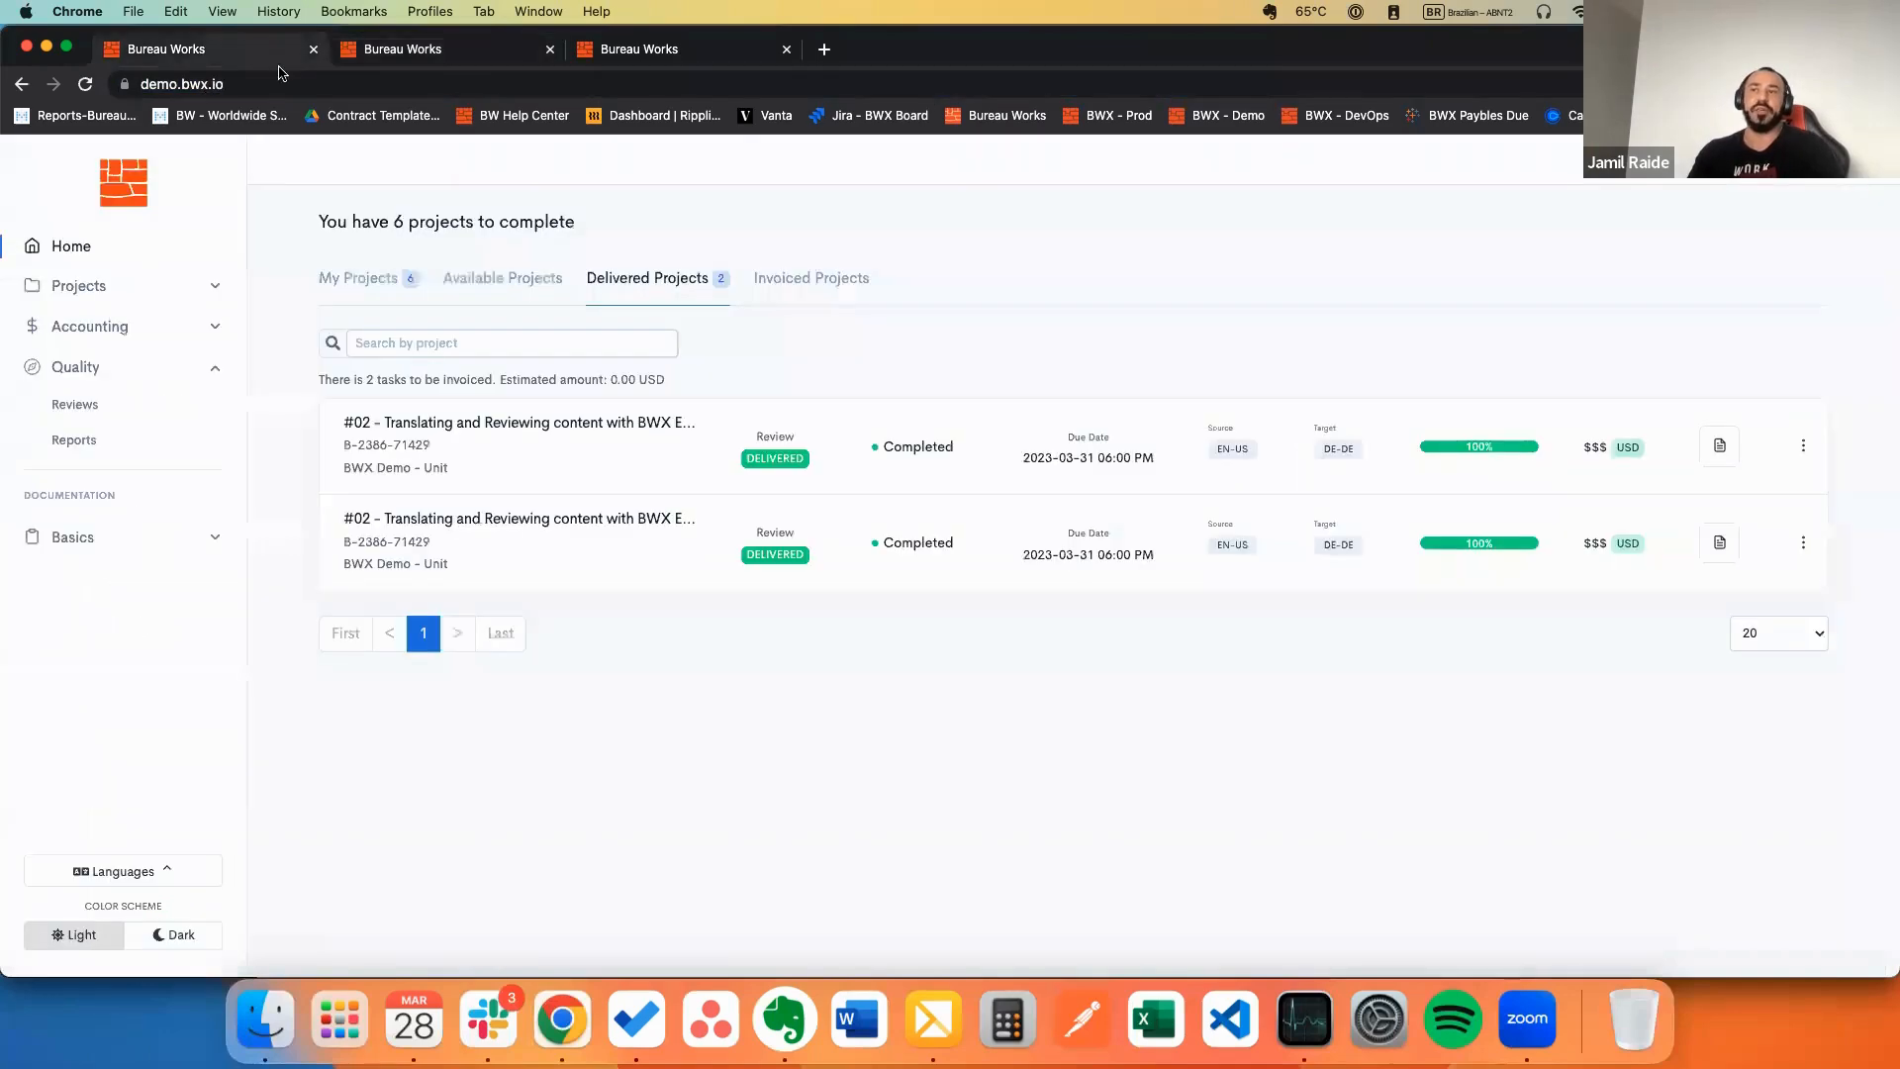
left_click(476, 51)
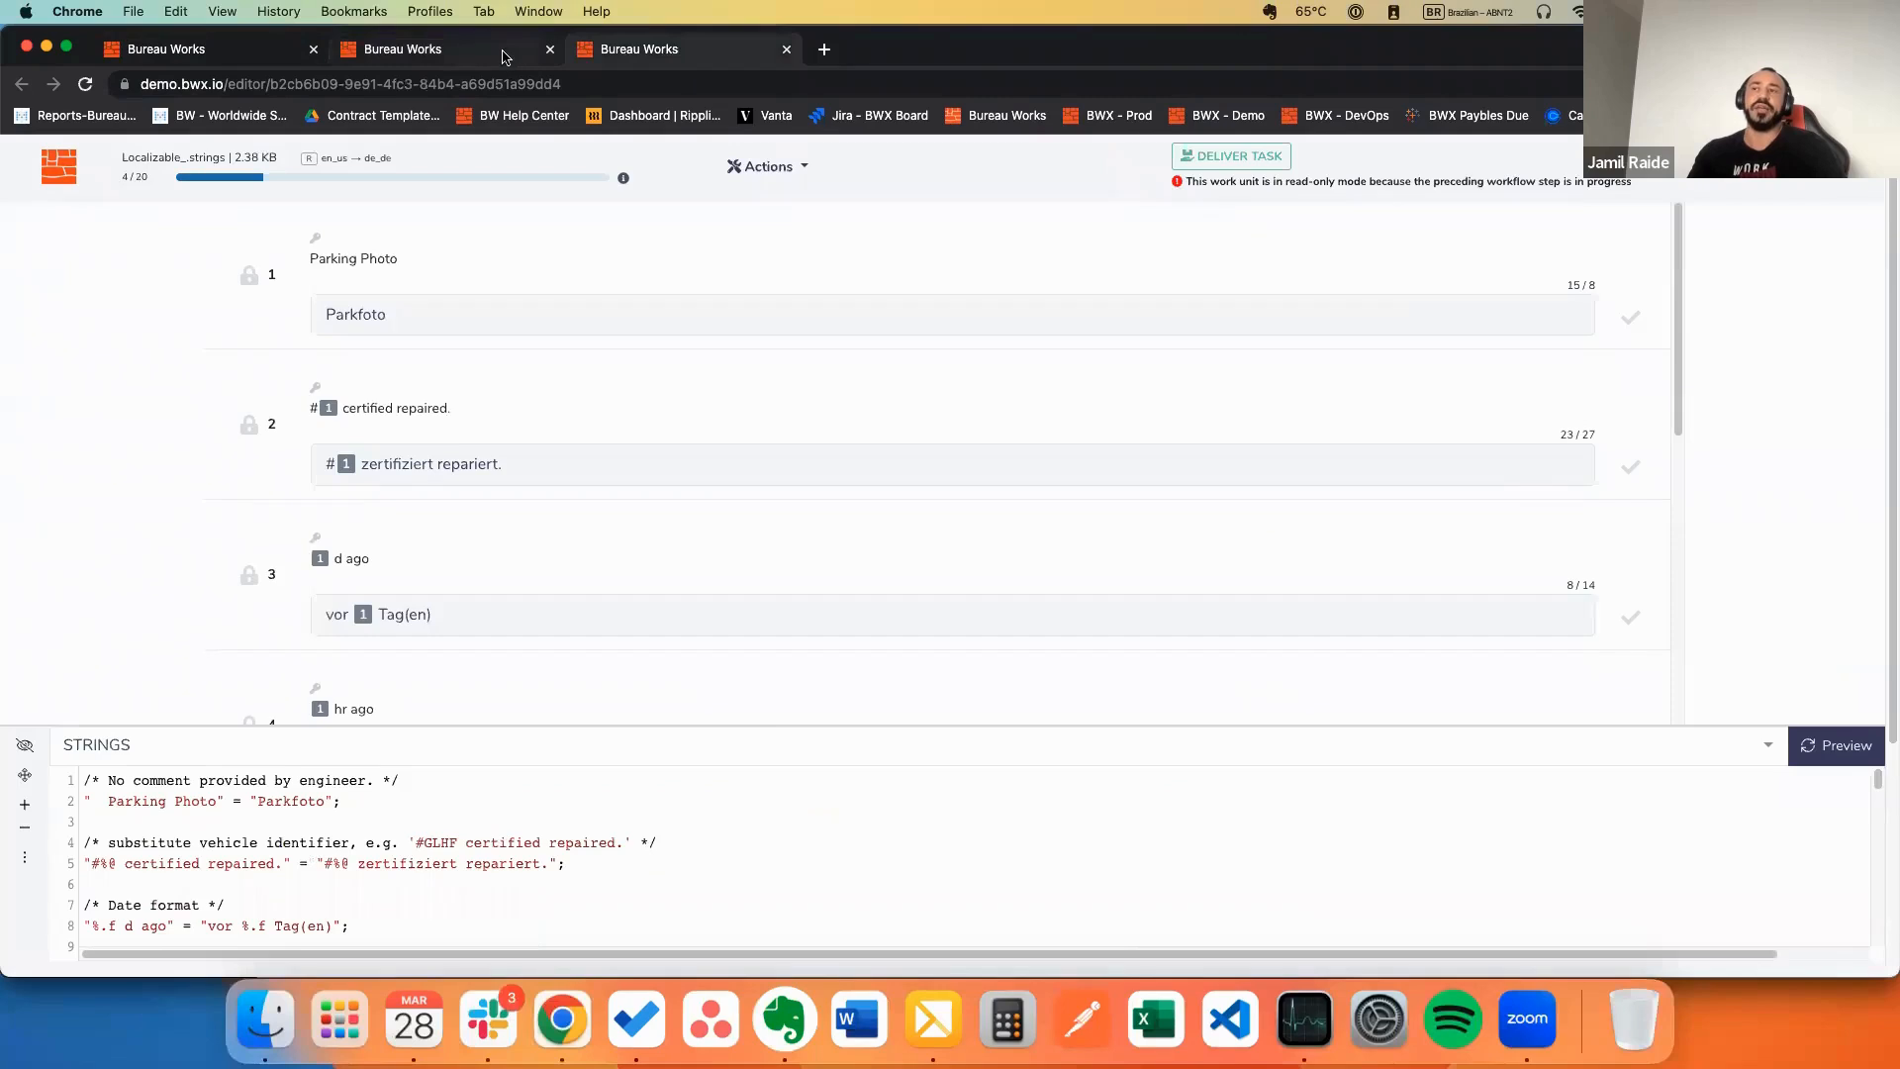
left_click(476, 85)
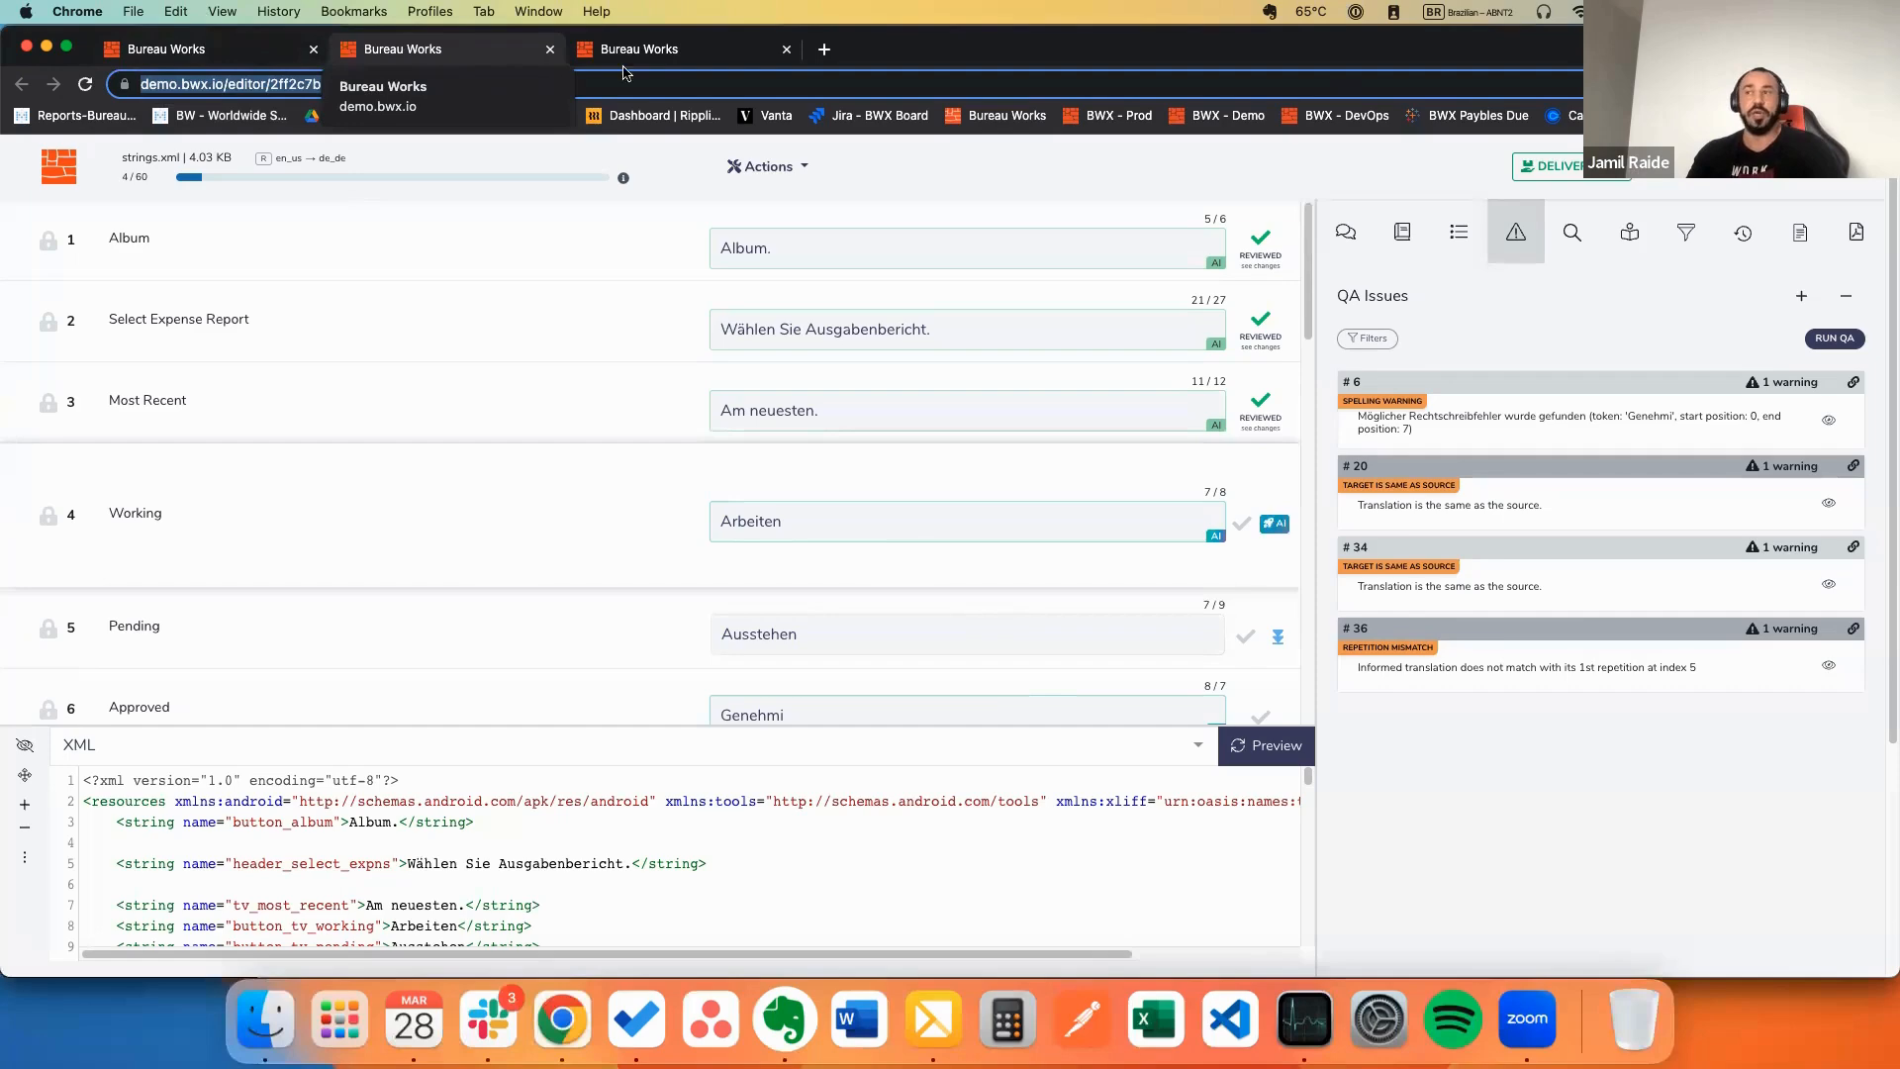
Step: Return to the strings.xml review with its QA issues, then minimize the Chrome window
left_click(665, 58)
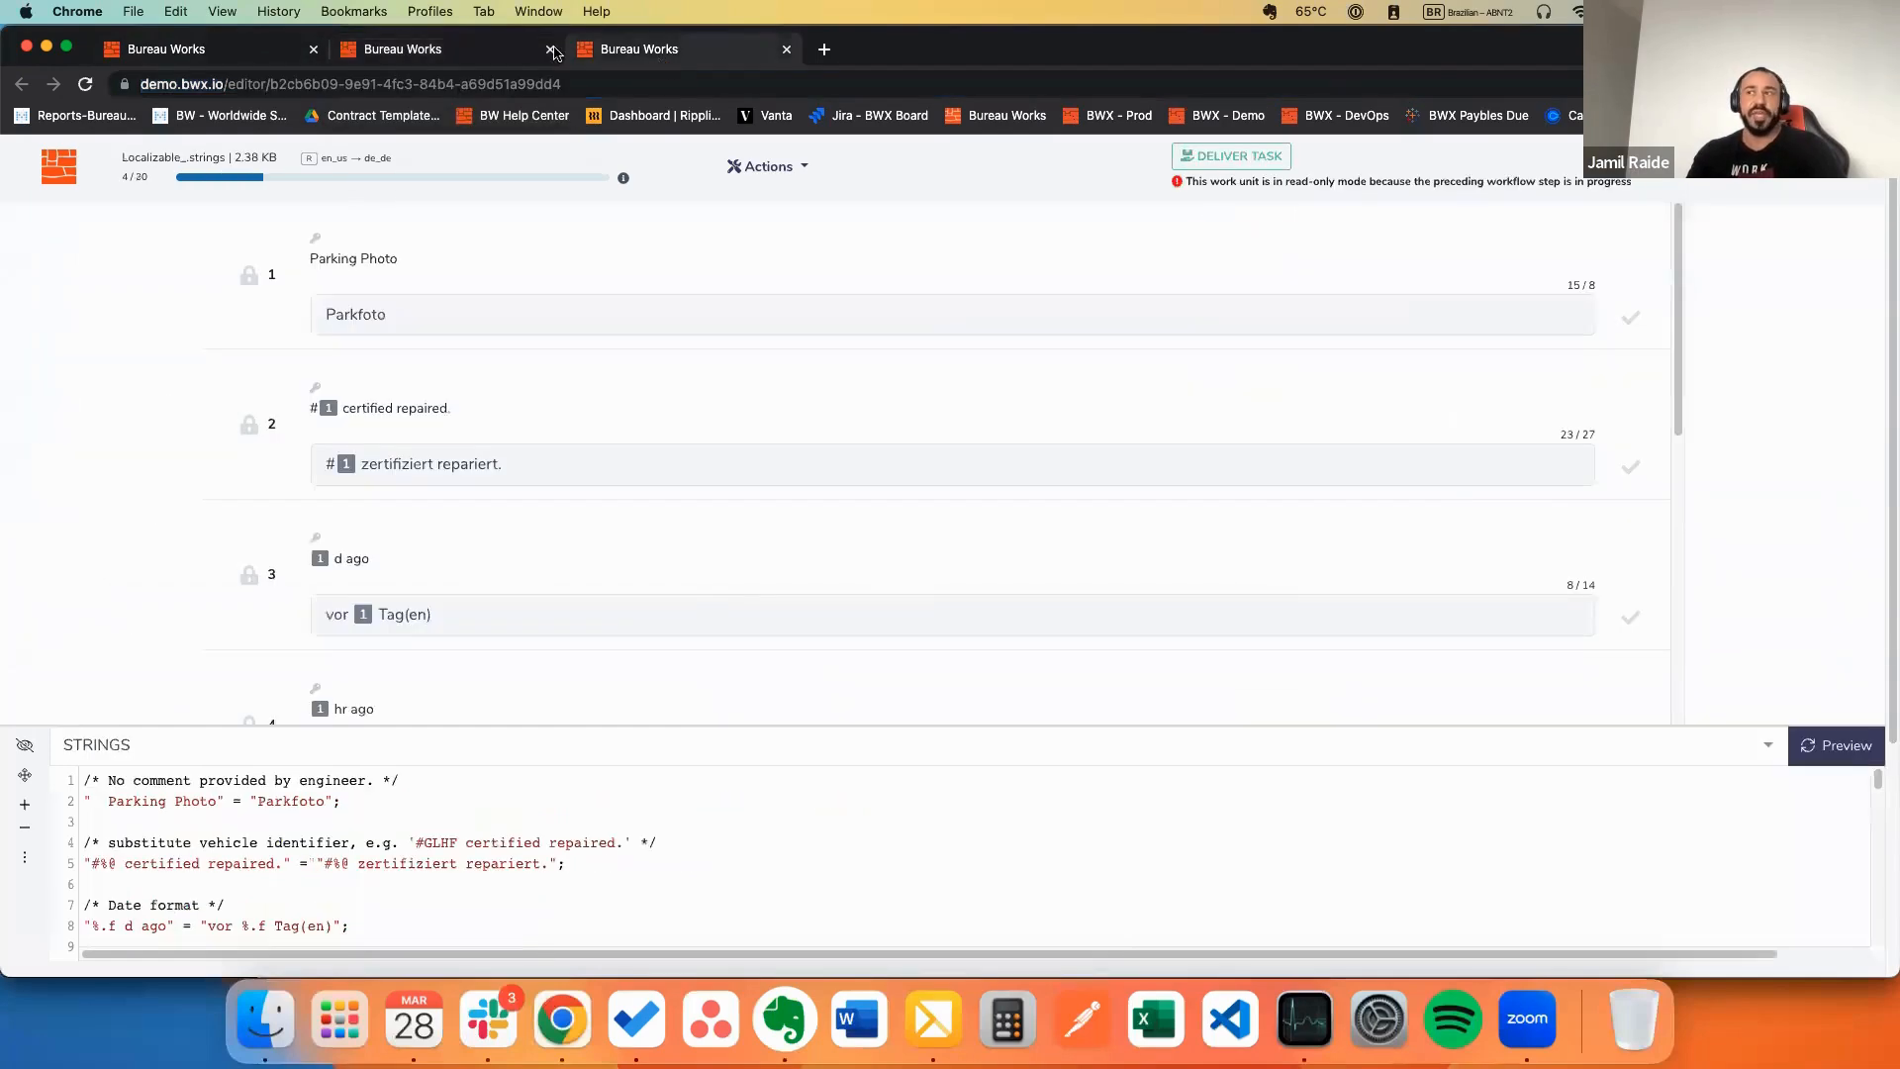
left_click(482, 52)
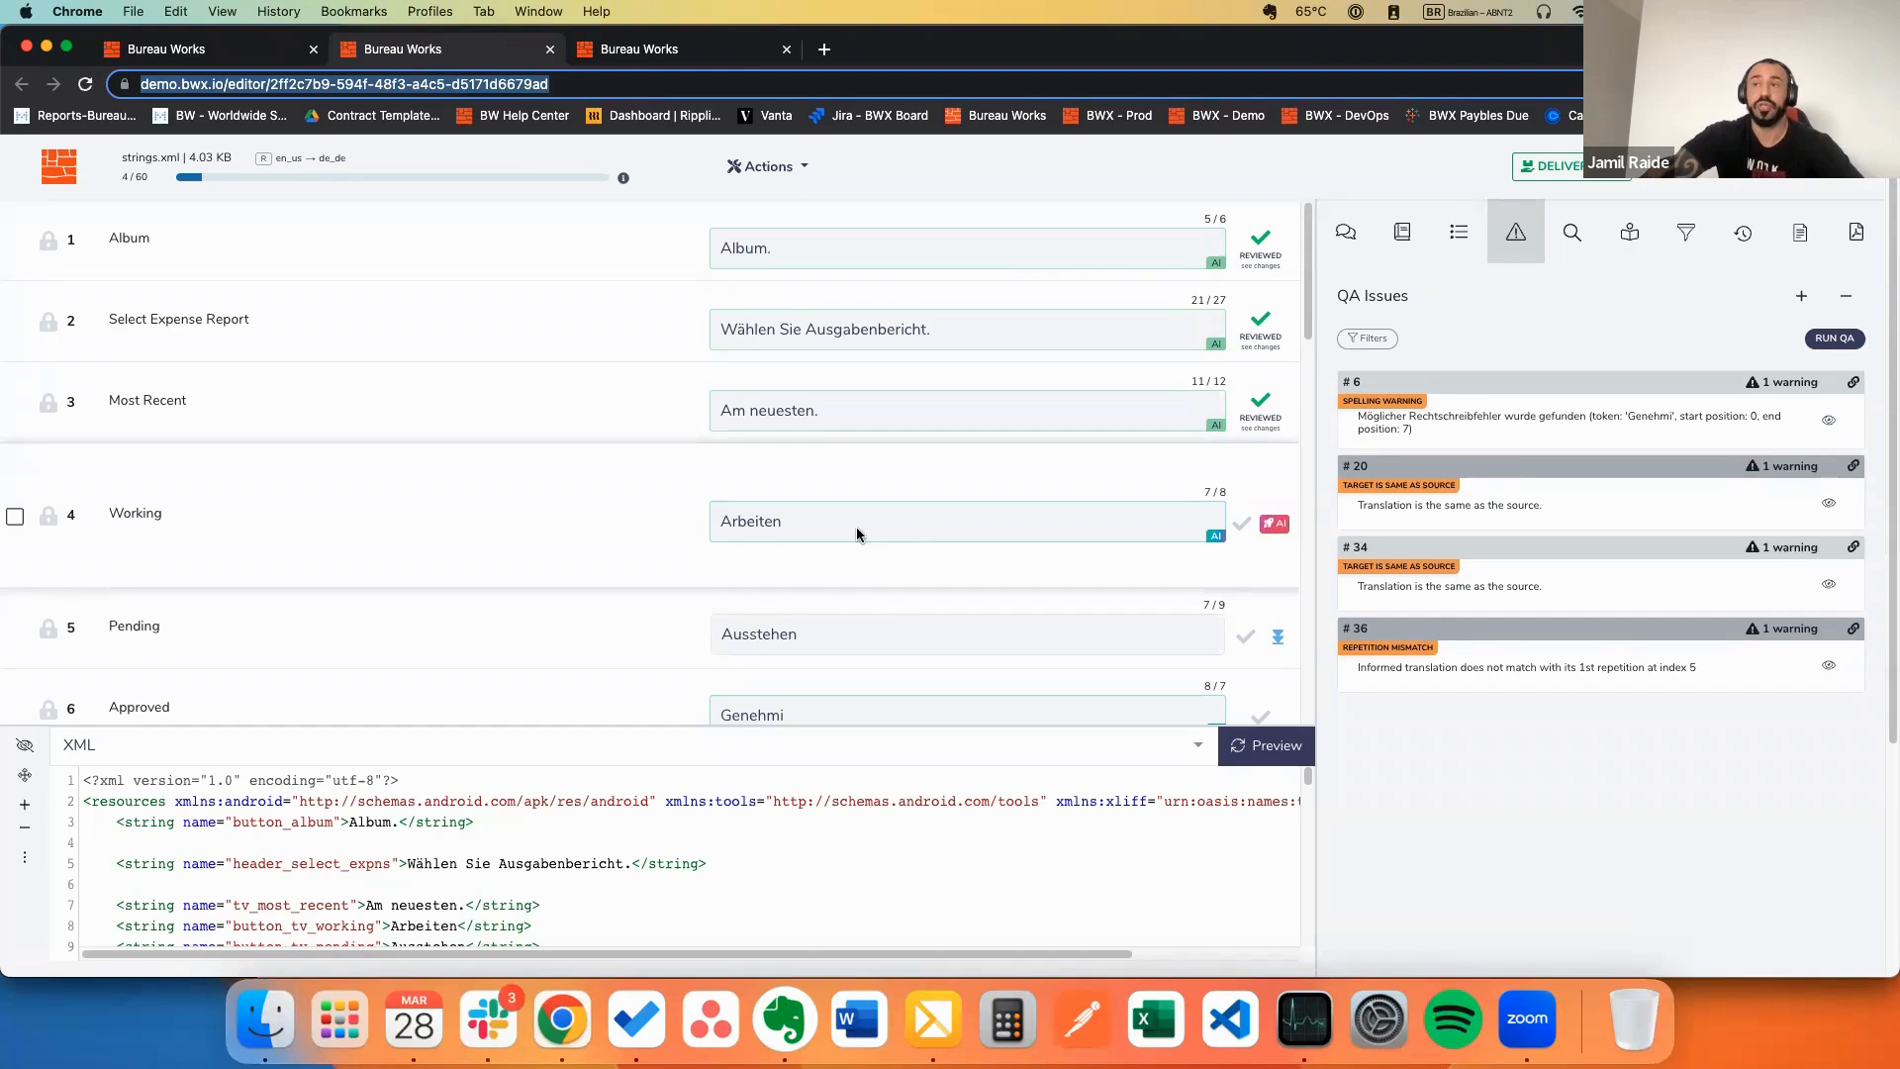
left_click(47, 46)
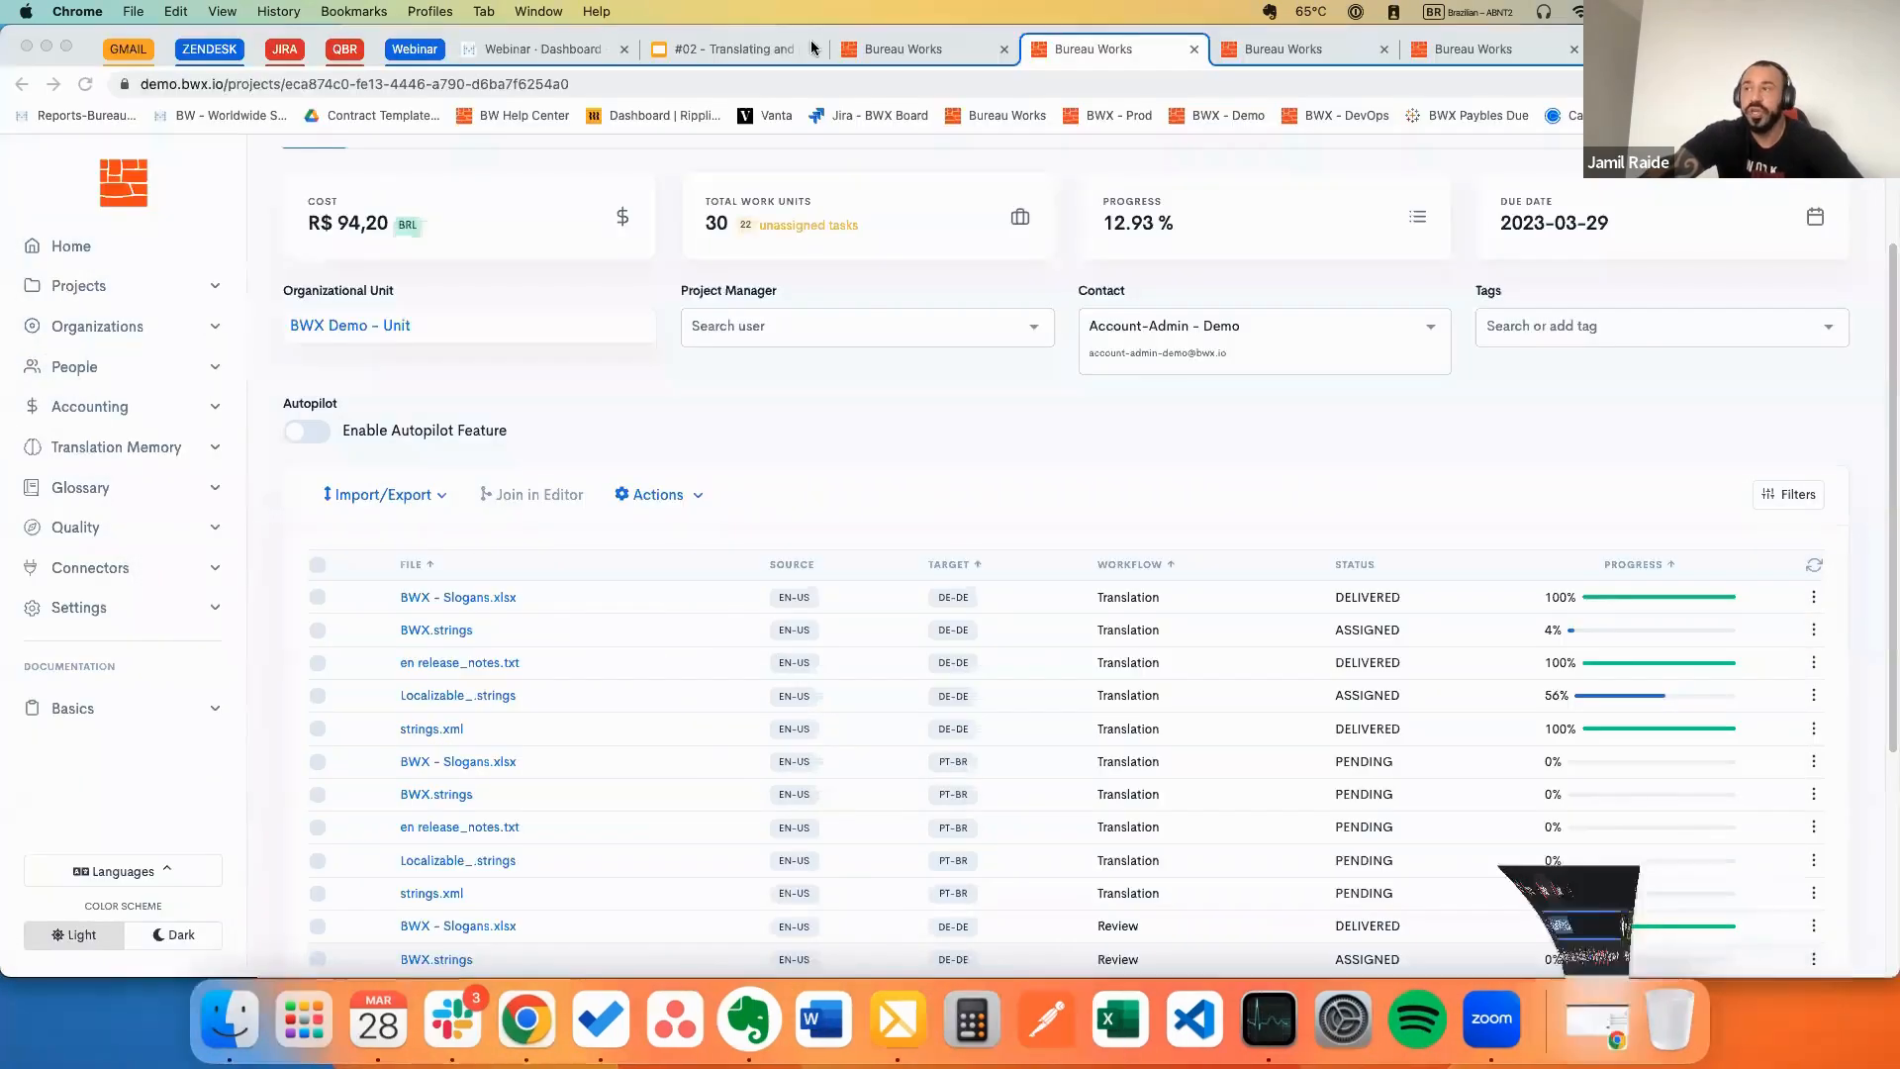
Step: Open the webinar deck at its Next Webinar slide announcing webinar #02 for March 29, 2023
left_click(749, 48)
left_click(94, 509)
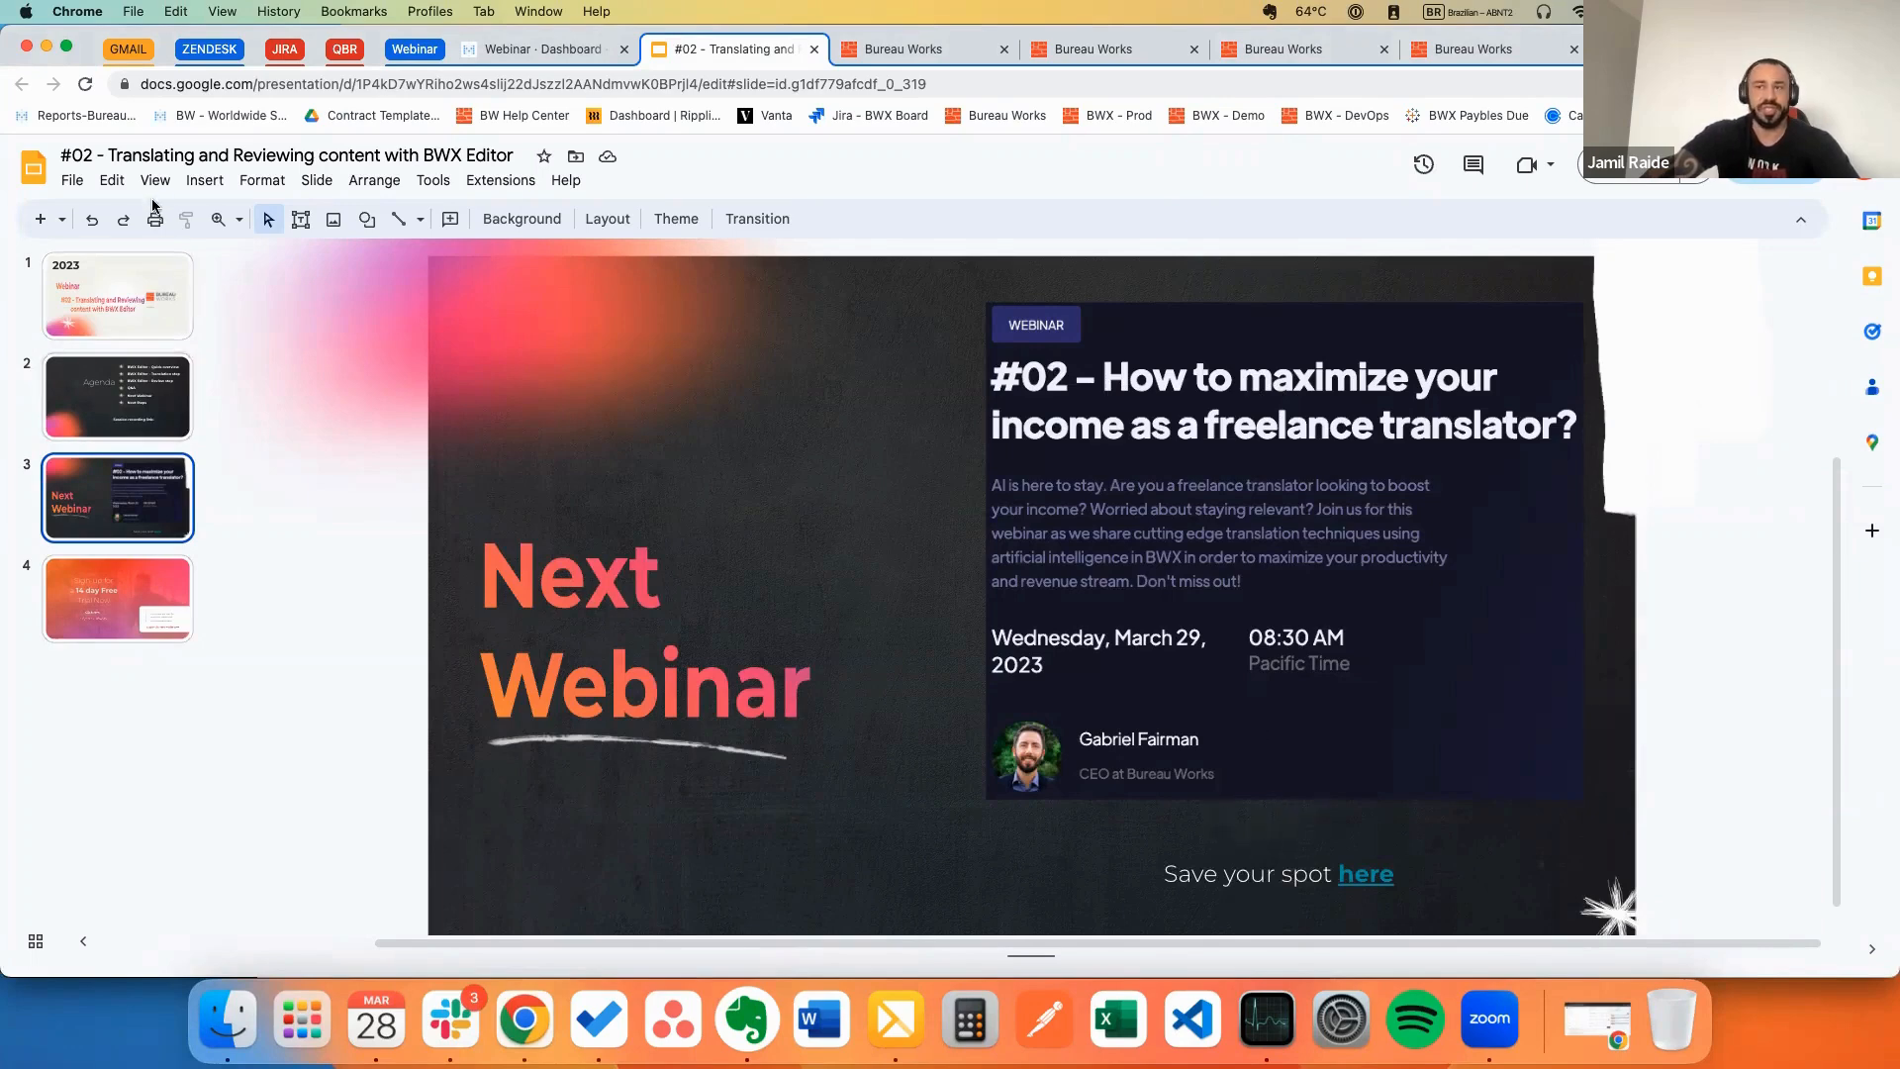
Step: Check the 'Save your spot here' link and webinar image, then show the 14 day free trial slide
left_click(1396, 881)
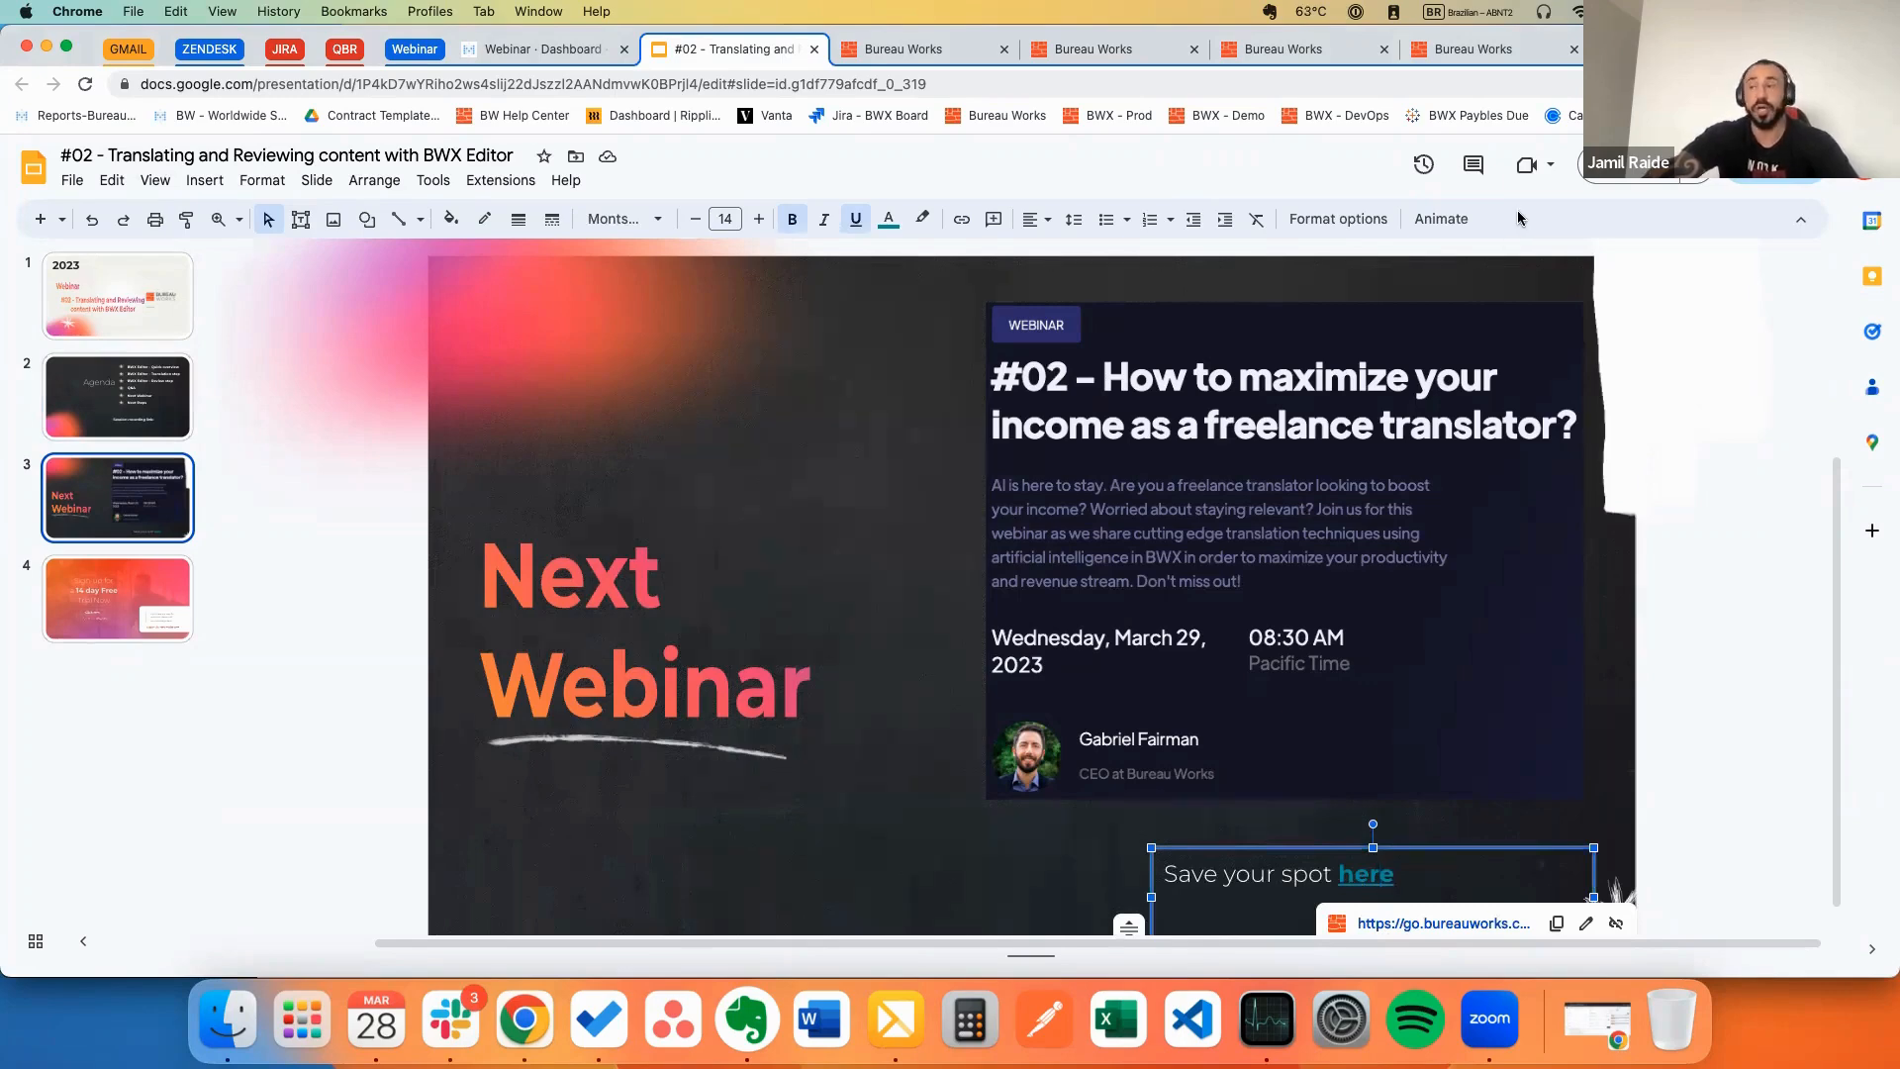
left_click(1191, 616)
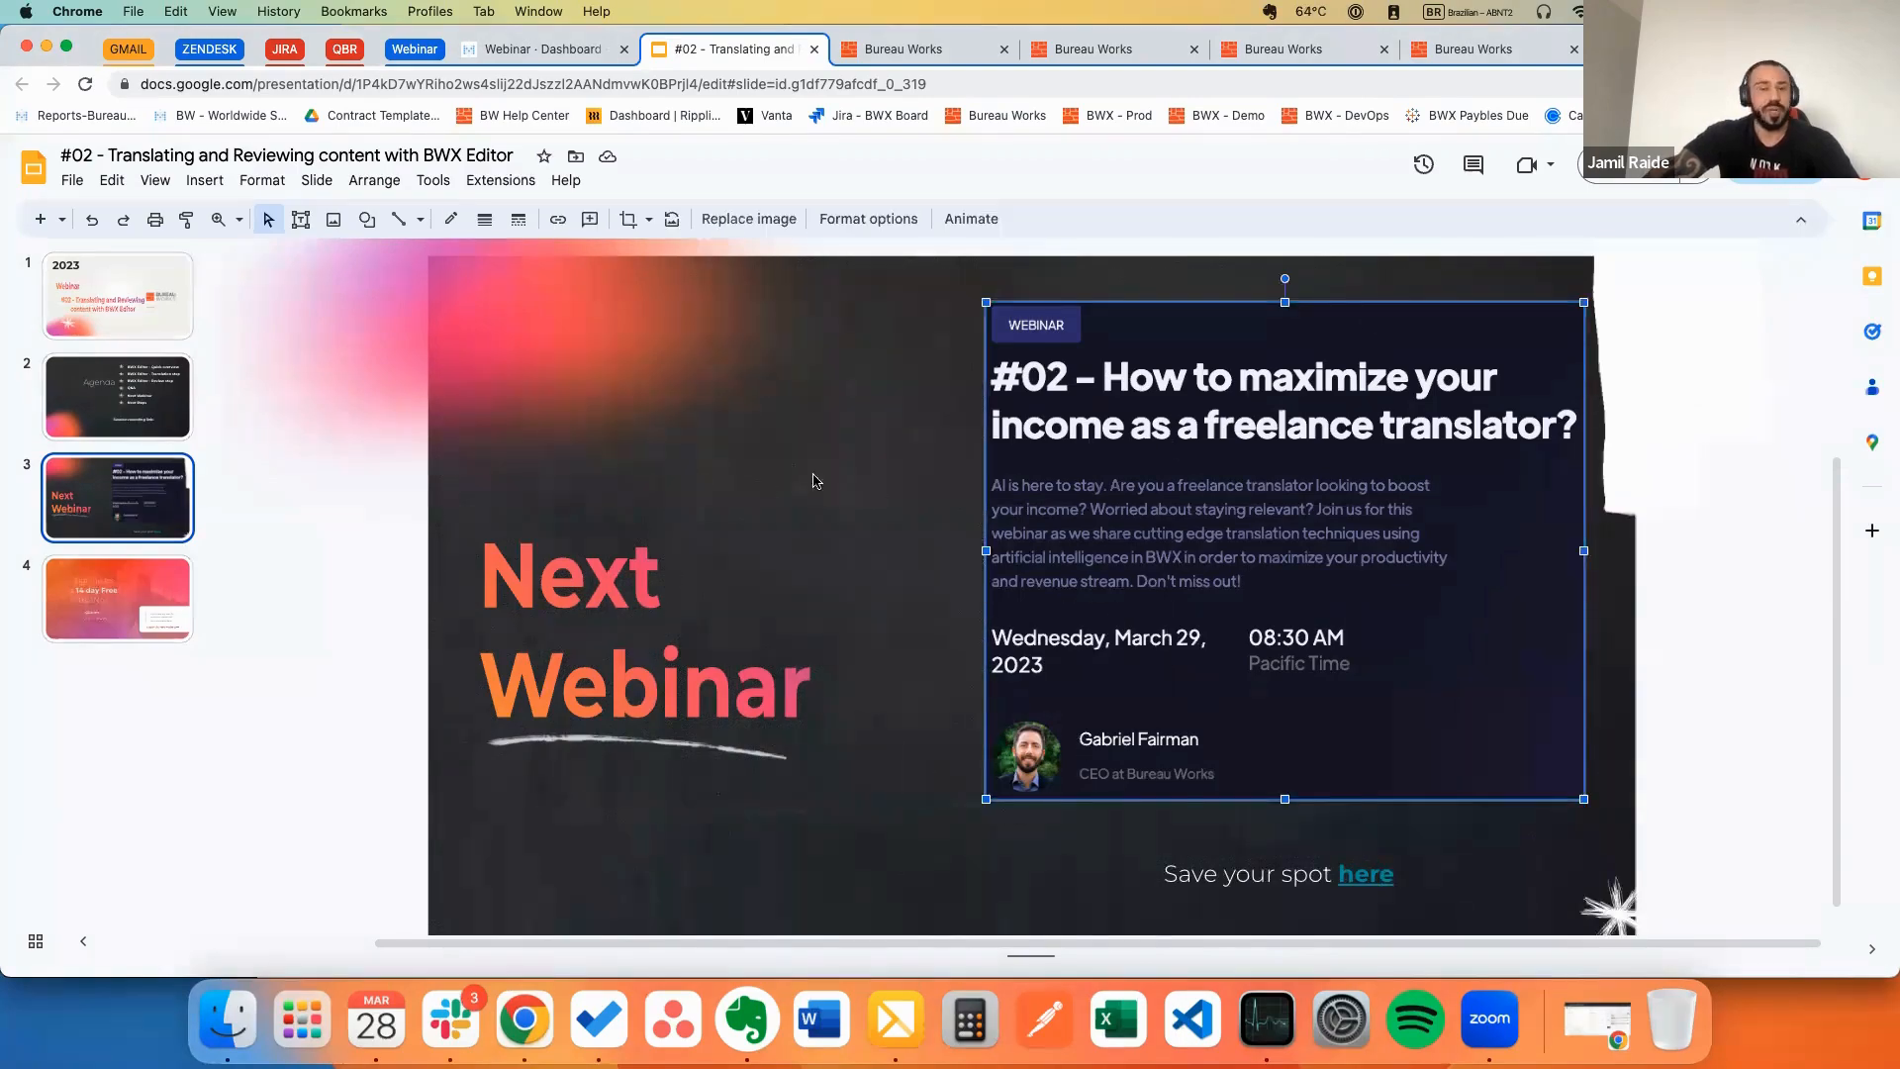
left_click(130, 608)
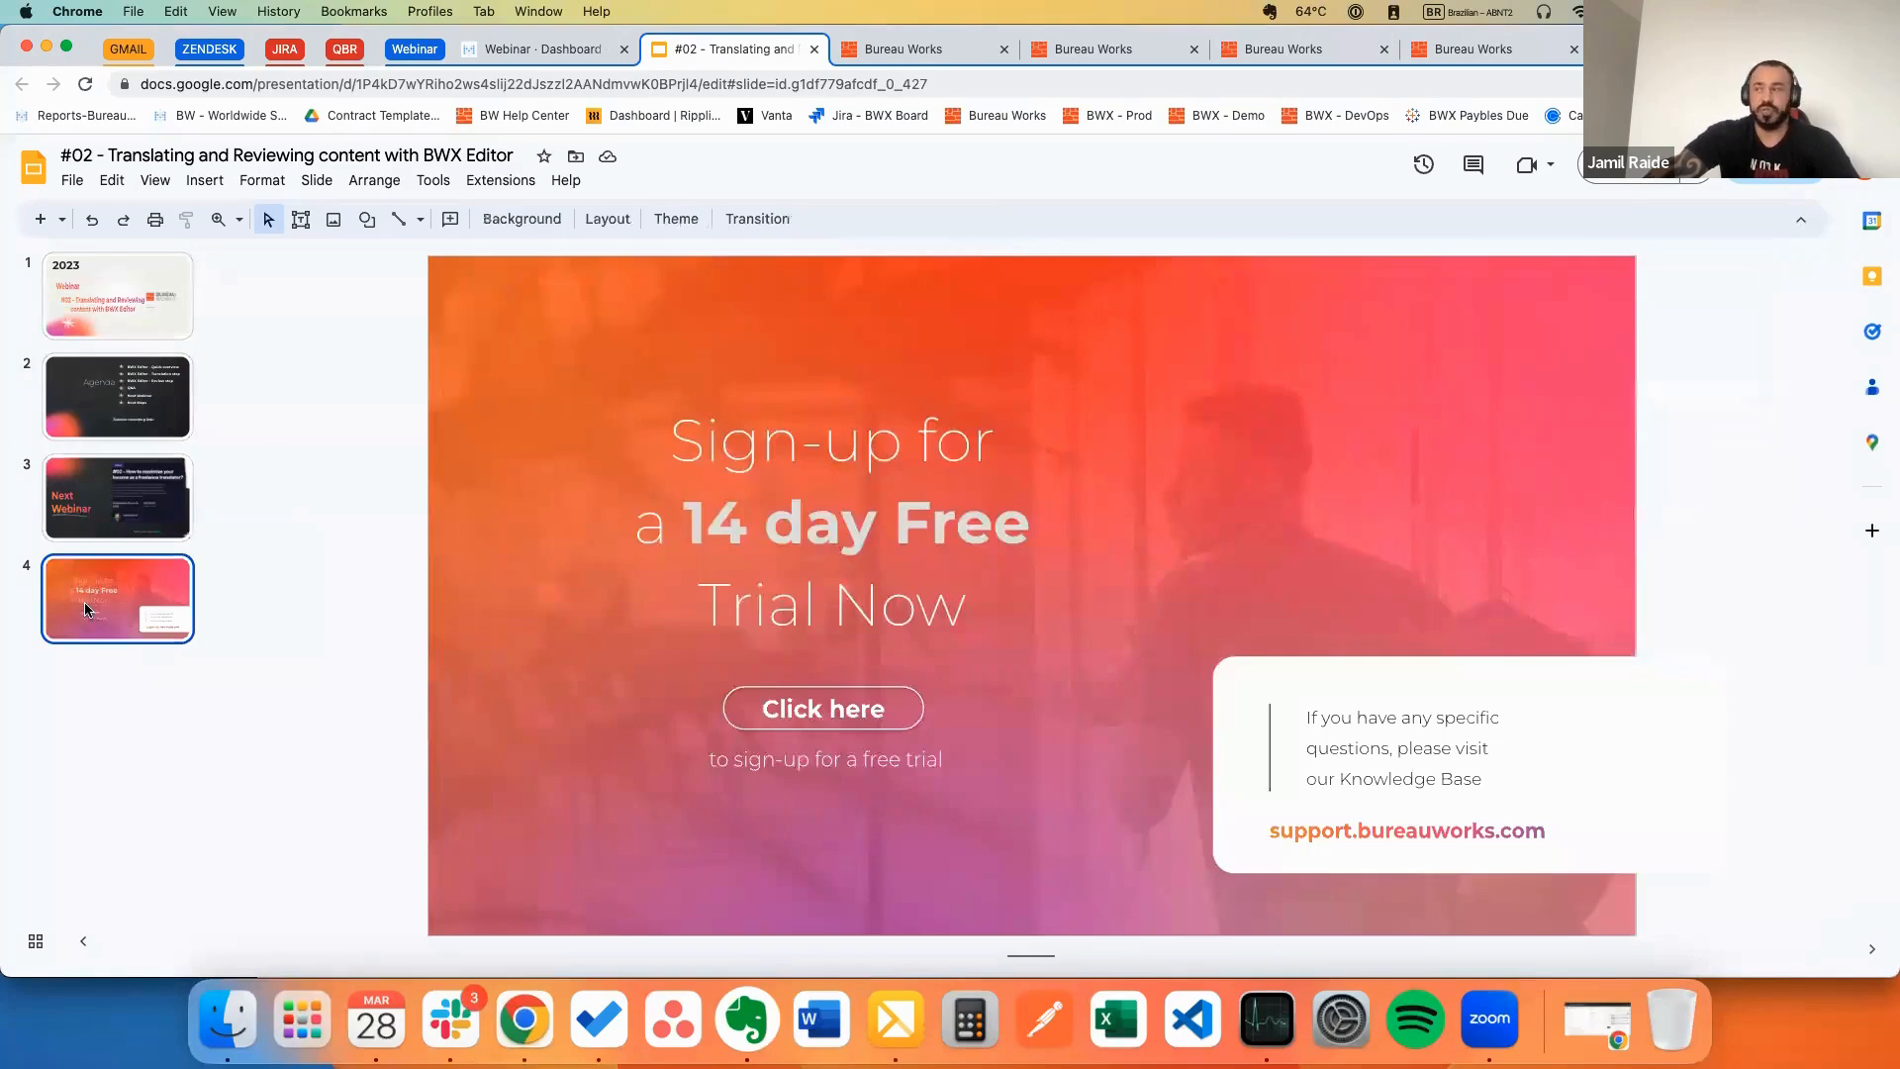